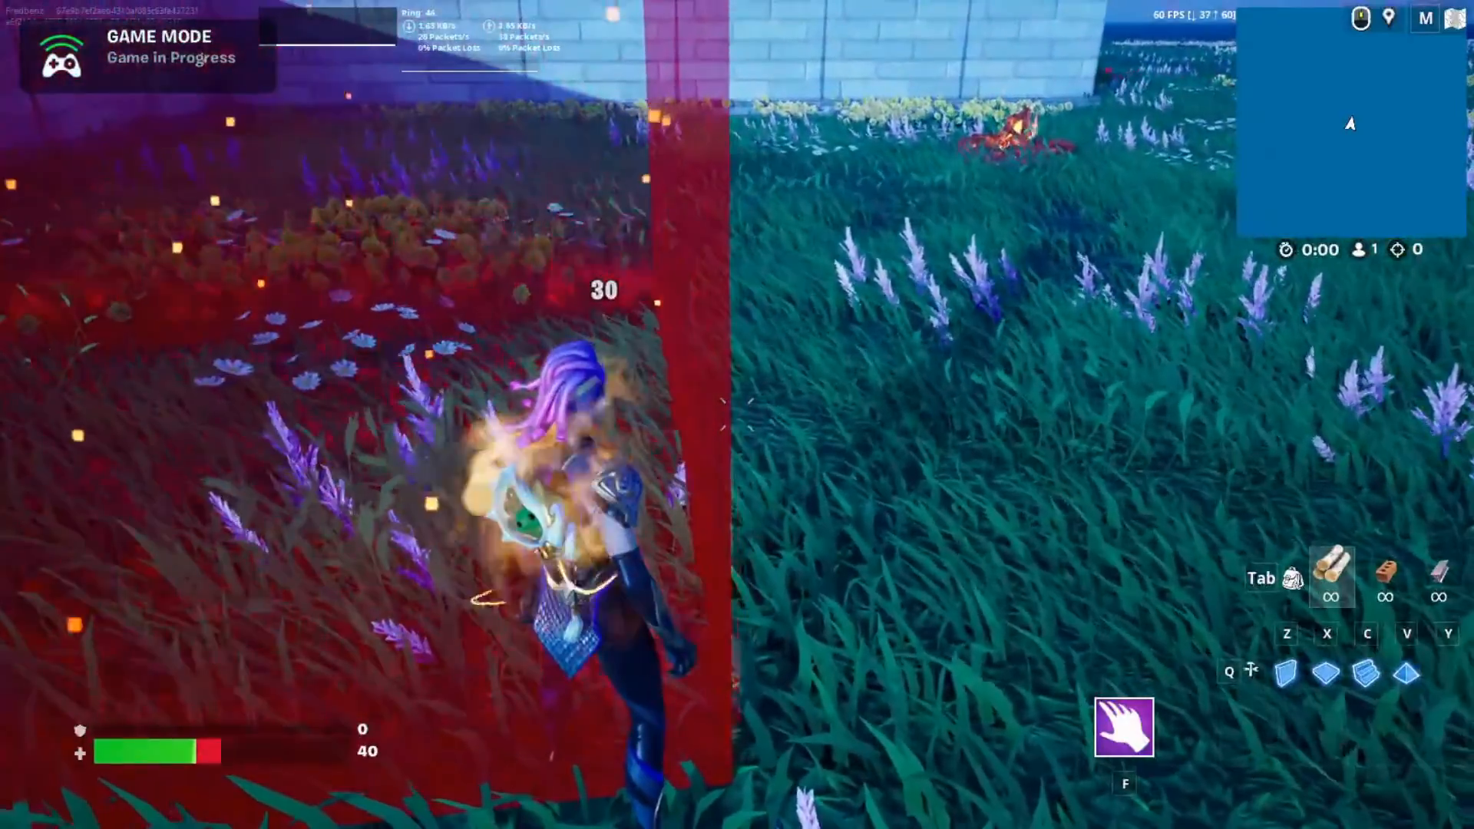
# - Walk the character out of the damage volume and over to the campfire to examine the screen vignette effect
pyautogui.press('d')
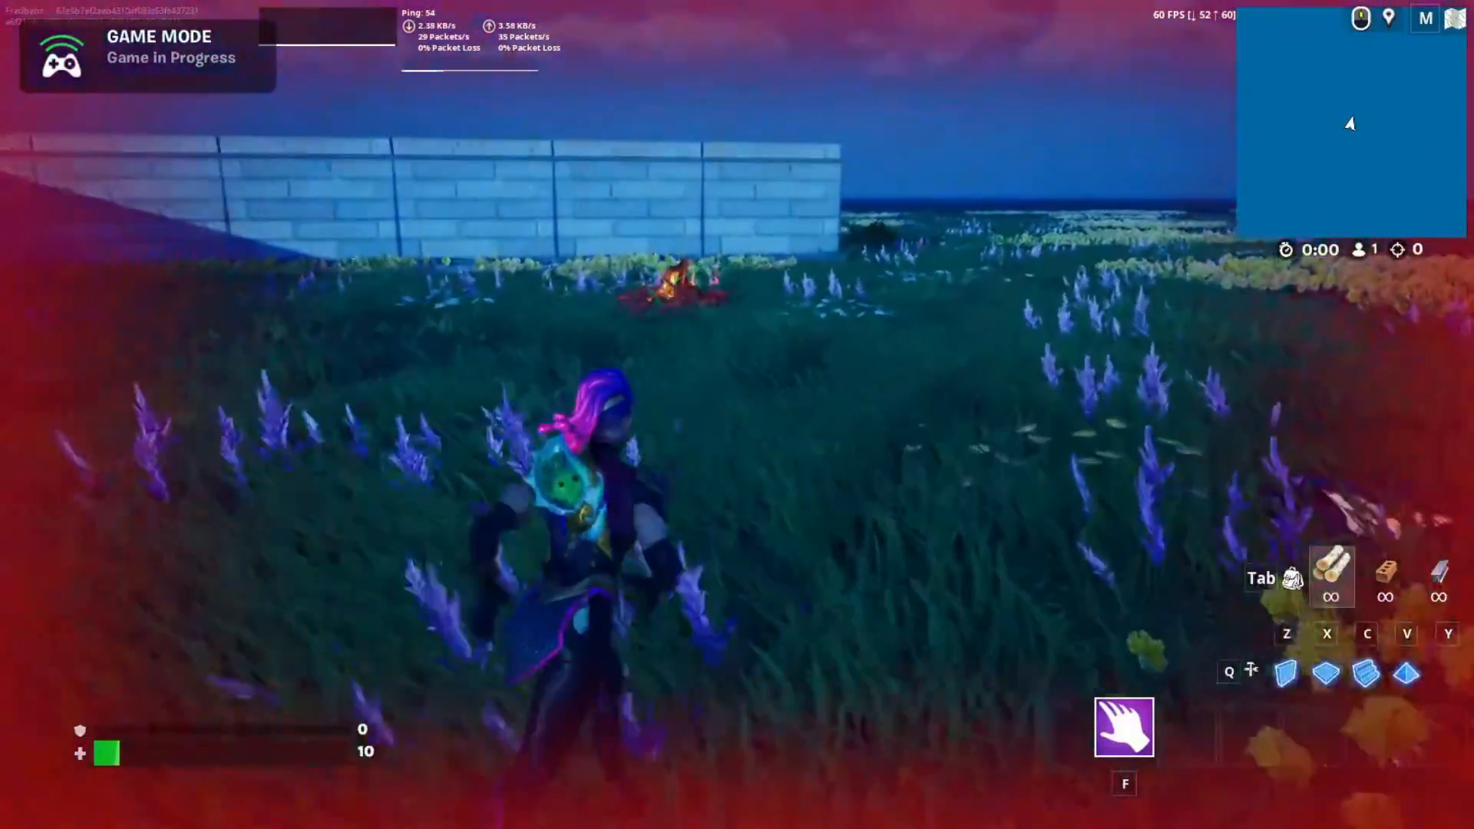
pyautogui.press('w')
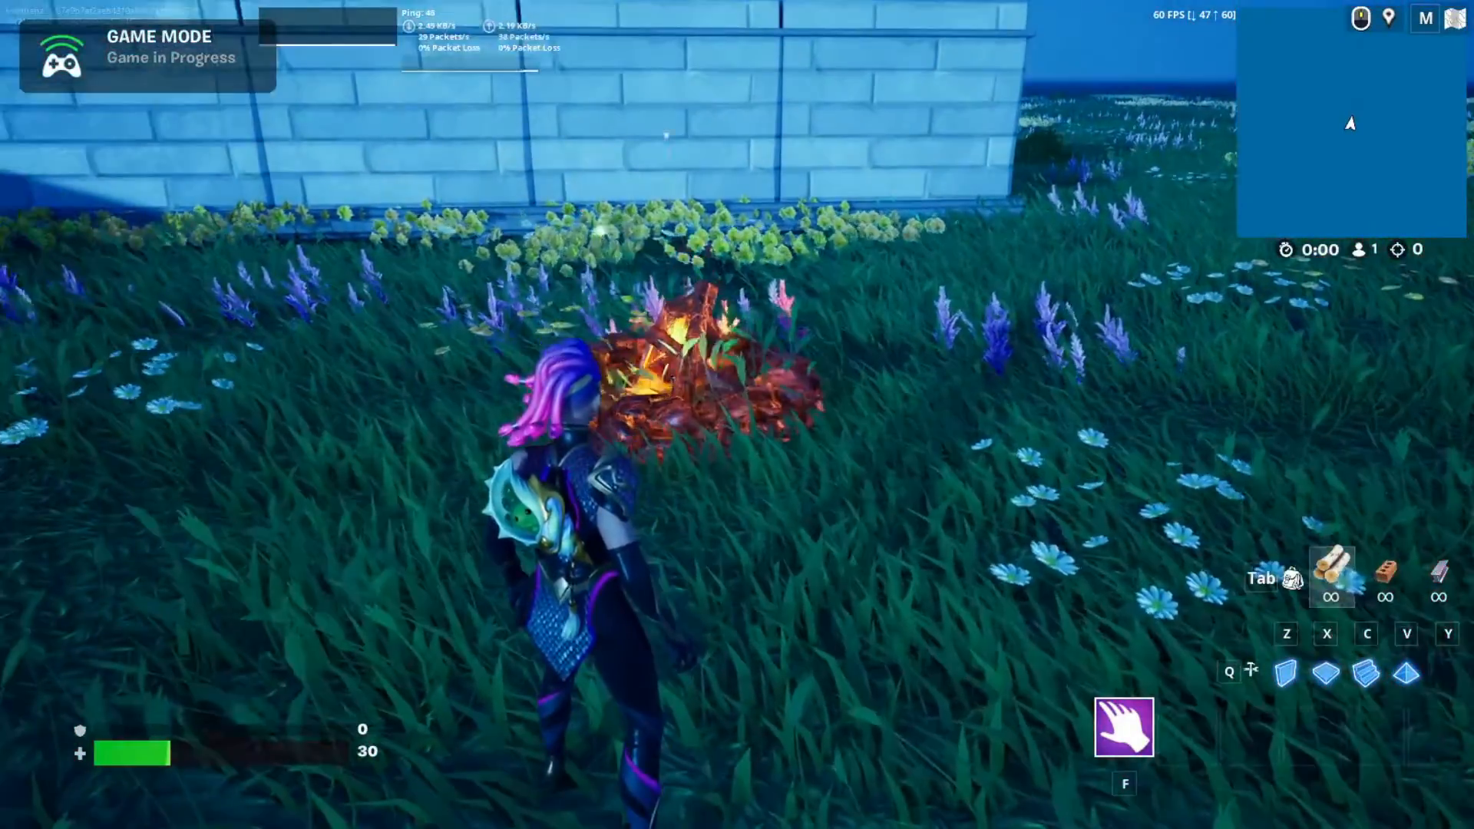
pyautogui.press('w')
pyautogui.press('w')
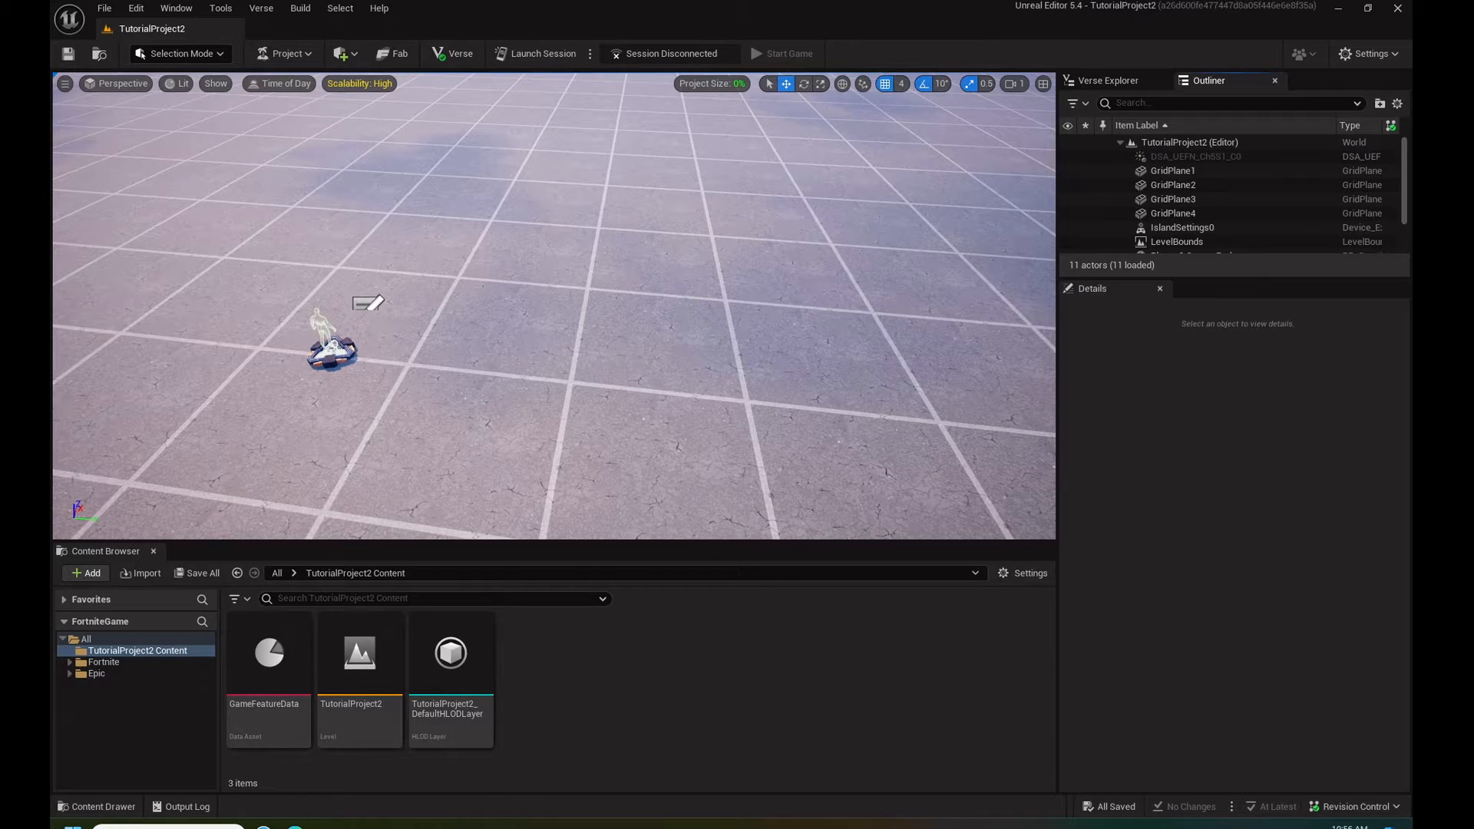
# - Switch to the Edge browser, search for photopea and open the Photopea online photo editor
pyautogui.click(295, 827)
pyautogui.click(361, 32)
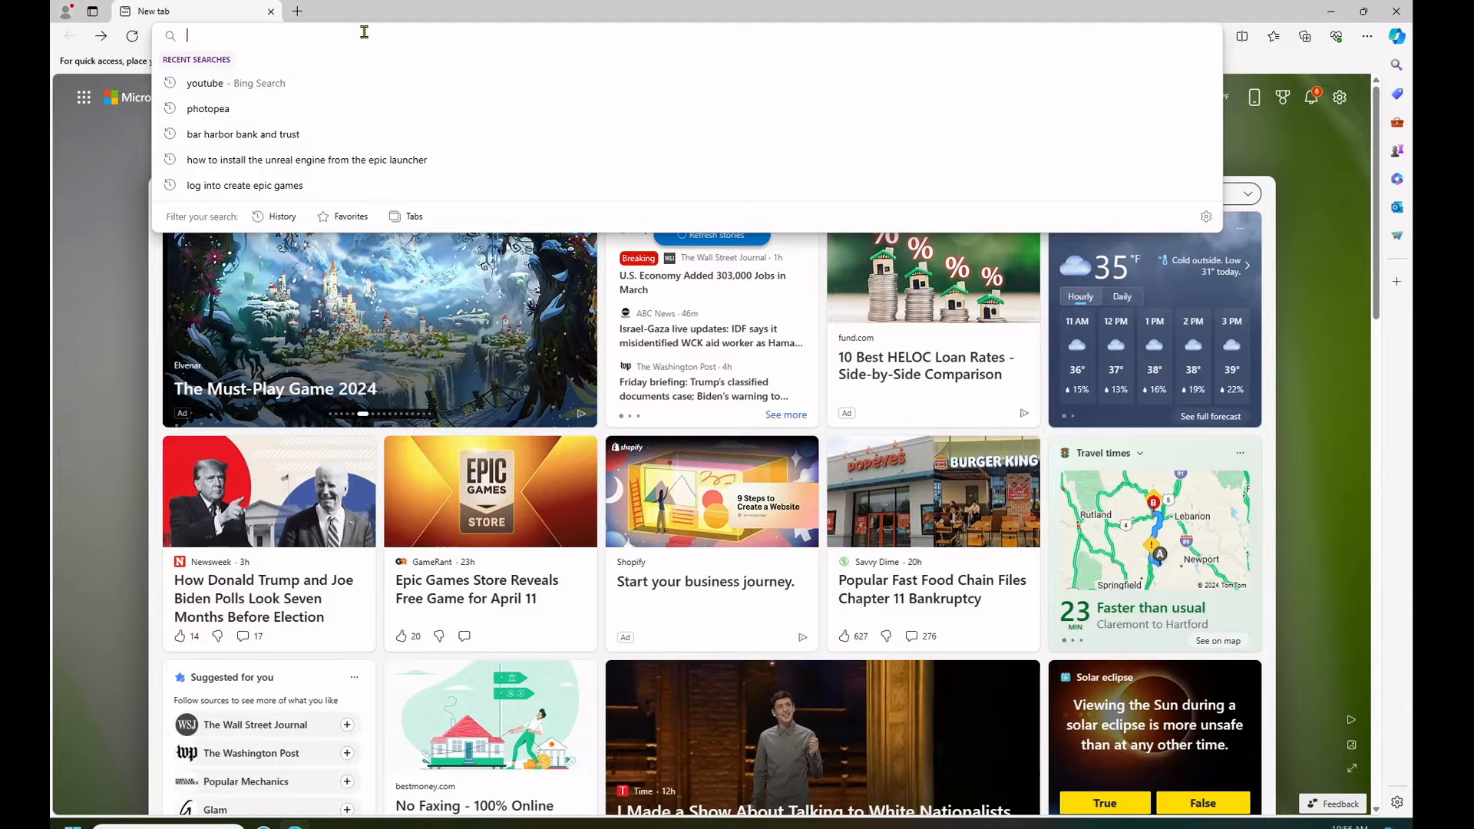
pyautogui.write('PHOTO')
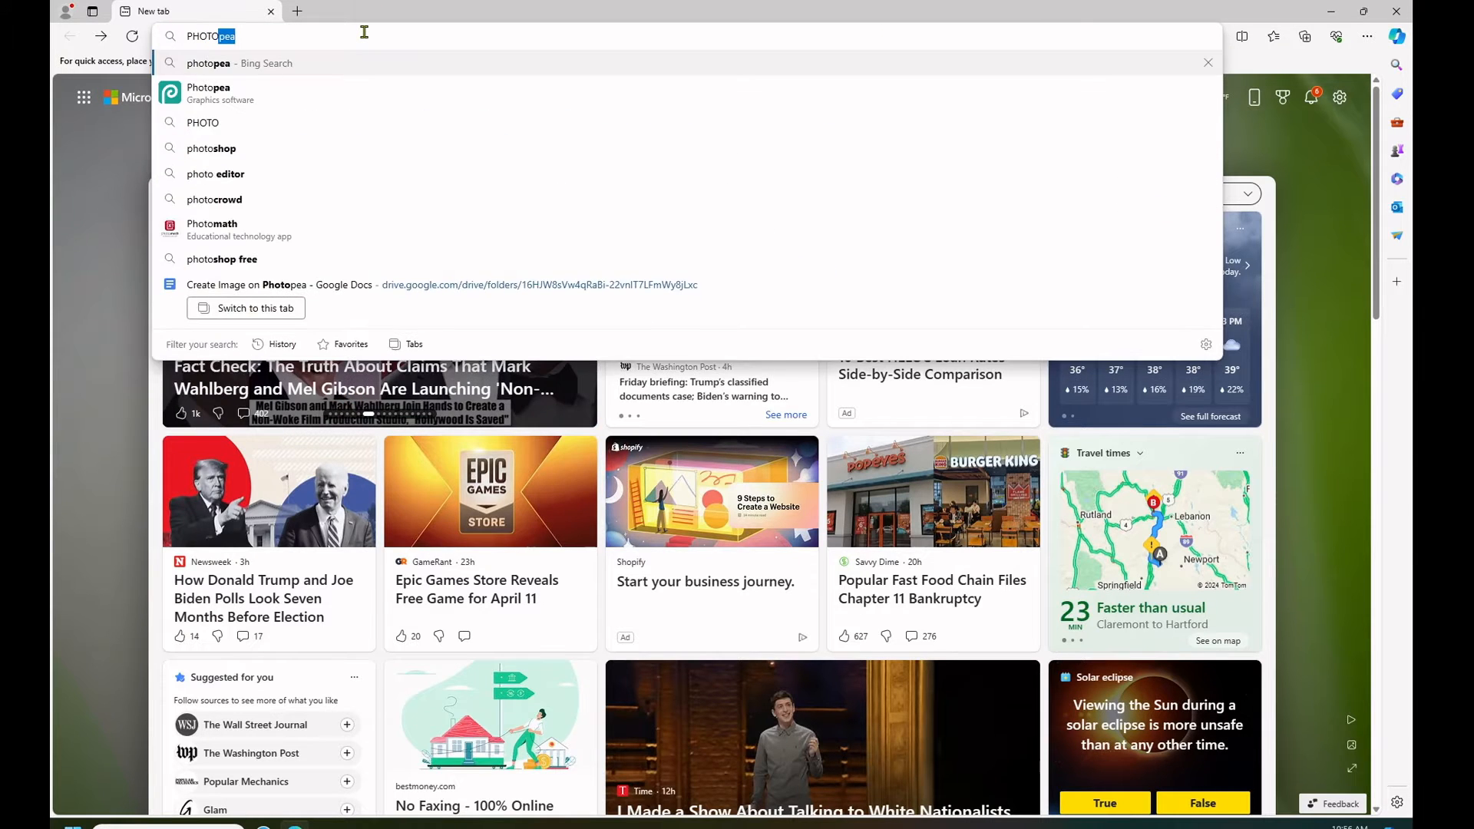
pyautogui.press('Return')
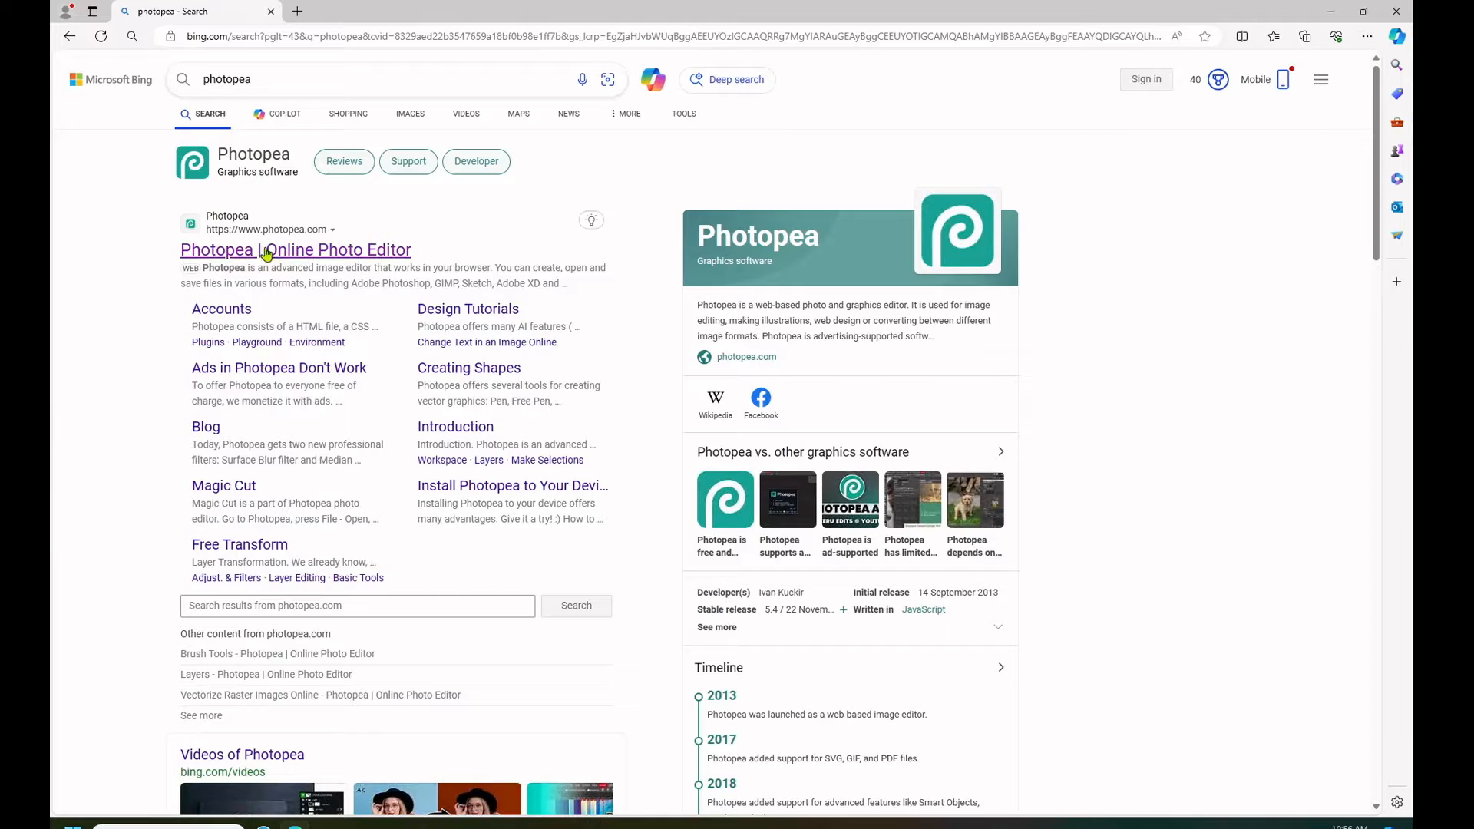
pyautogui.click(266, 250)
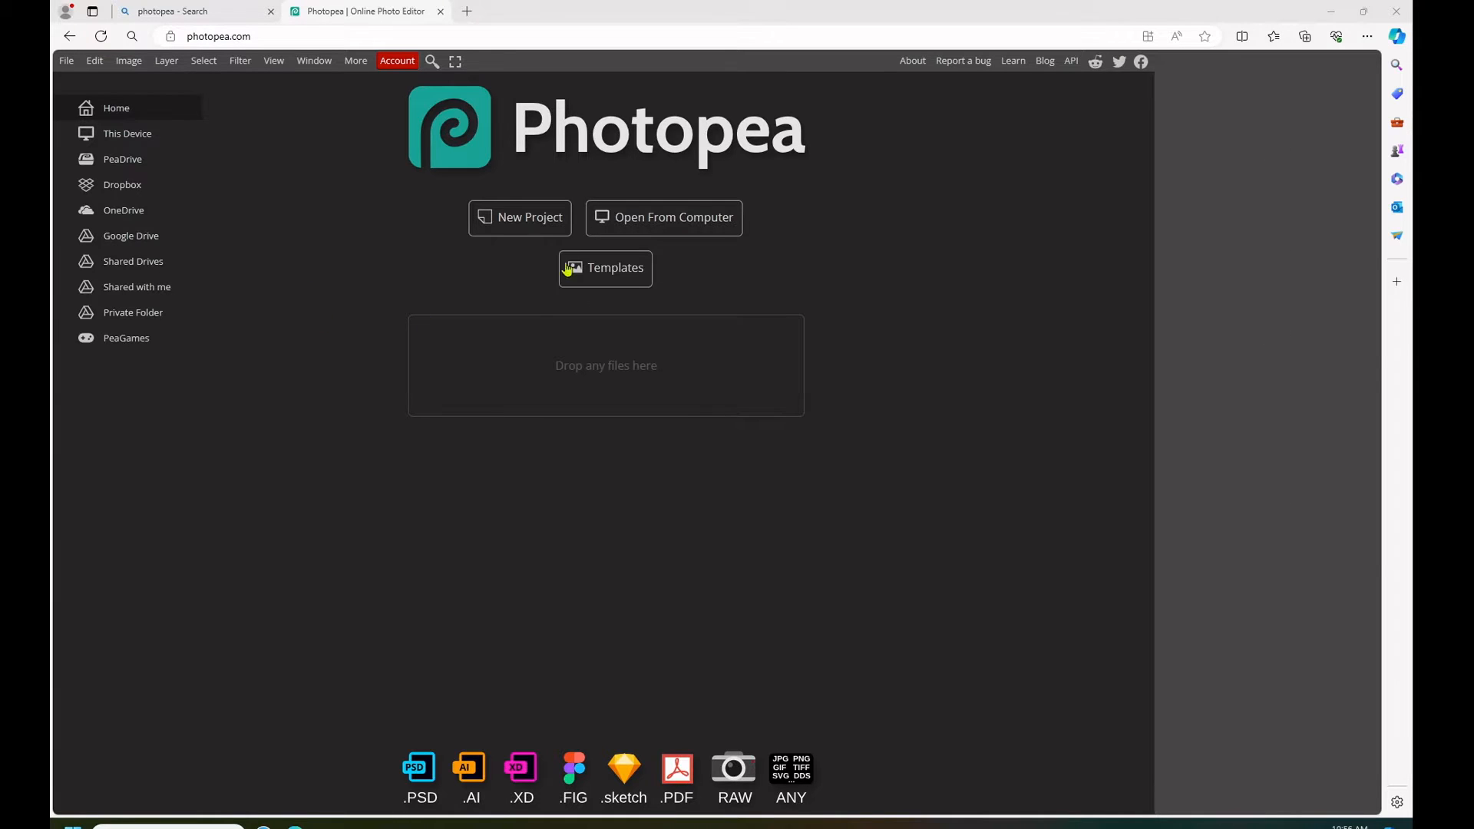
# - Create a new 800 x 800 px project from the Youtube Profile preset, named Vingette, with a transparent background
pyautogui.click(511, 220)
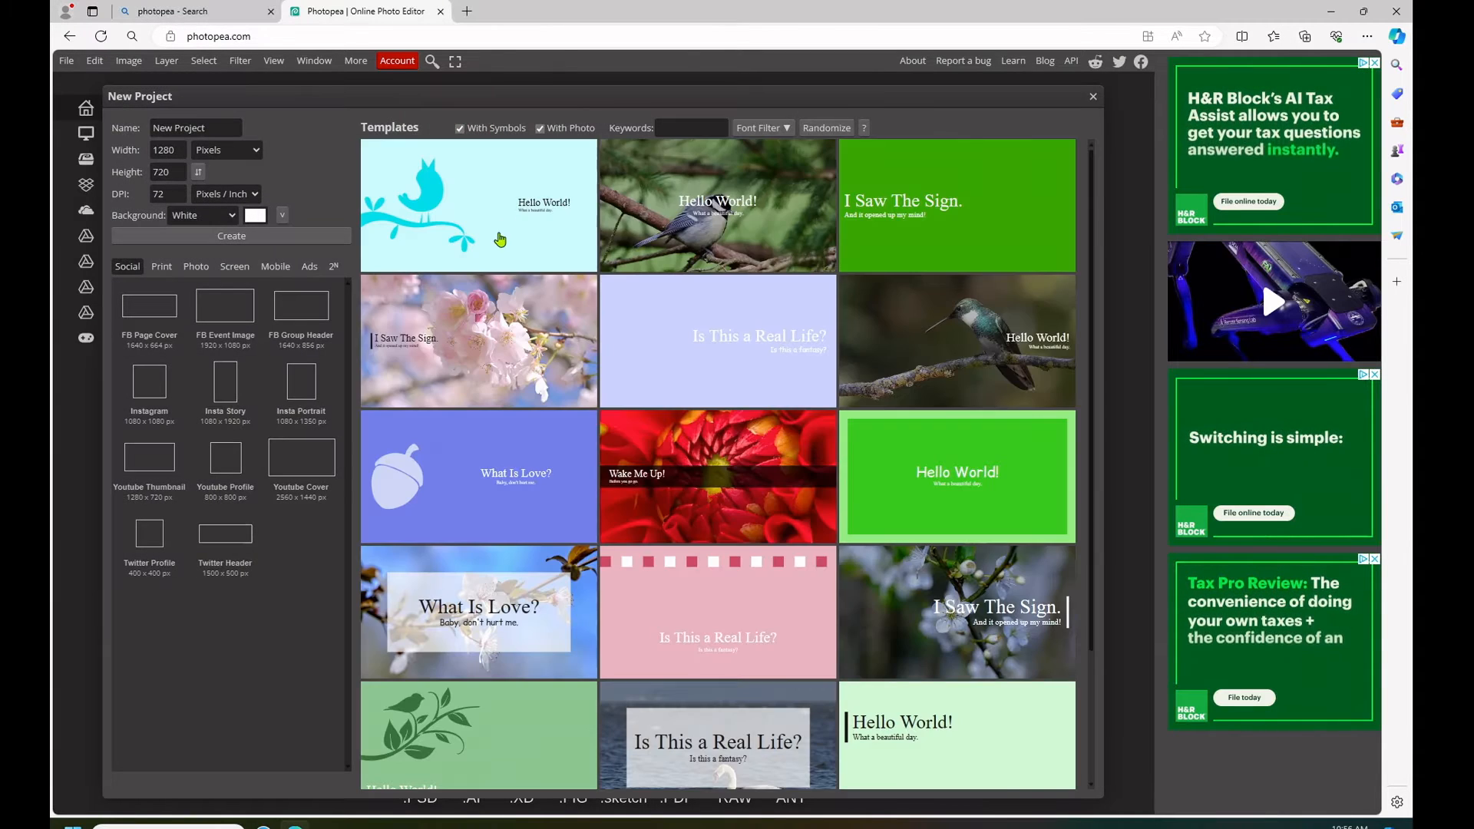
pyautogui.click(224, 460)
pyautogui.tripleClick(196, 127)
pyautogui.write('y')
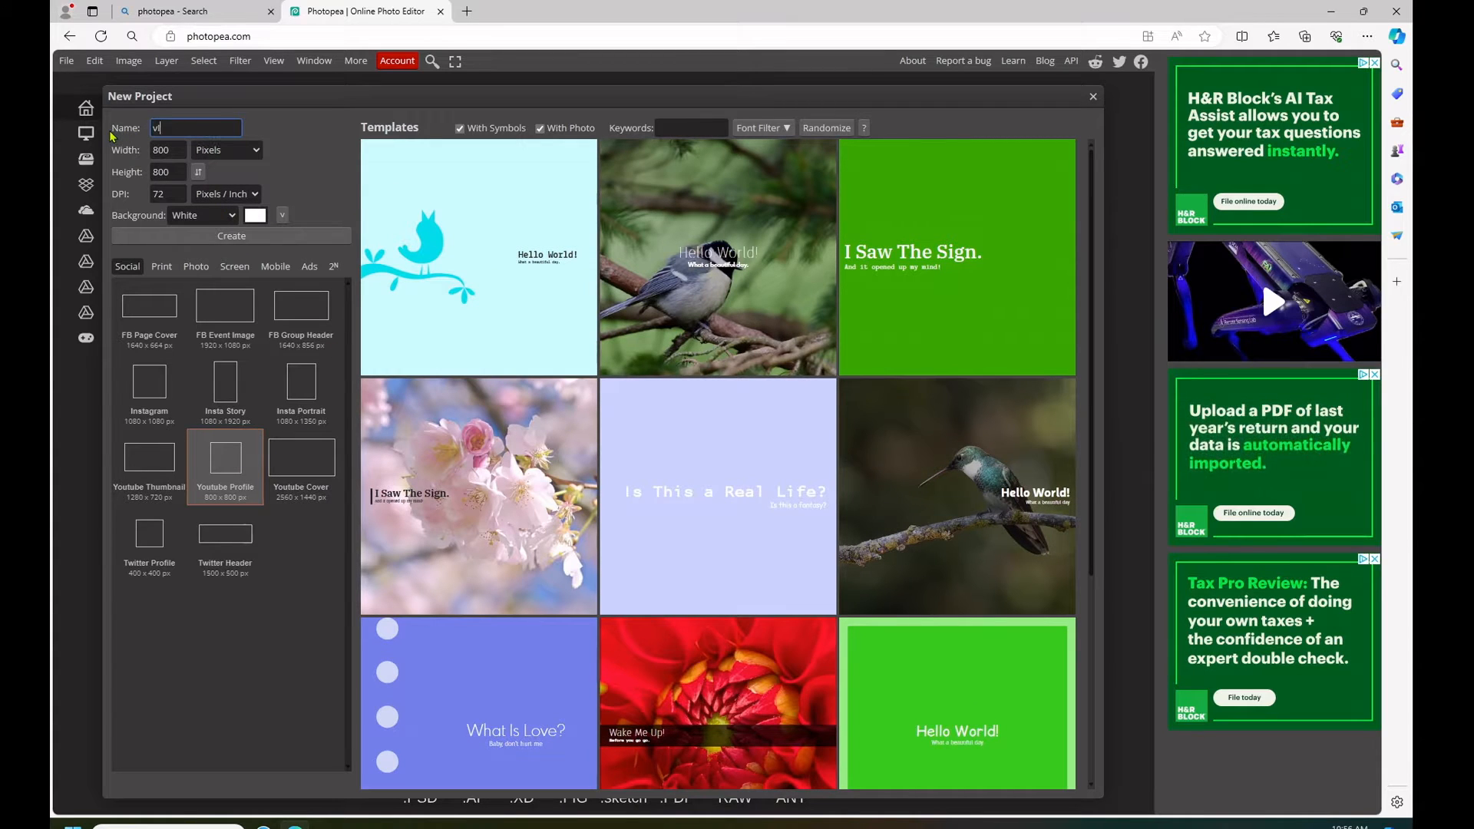
pyautogui.write('ingette')
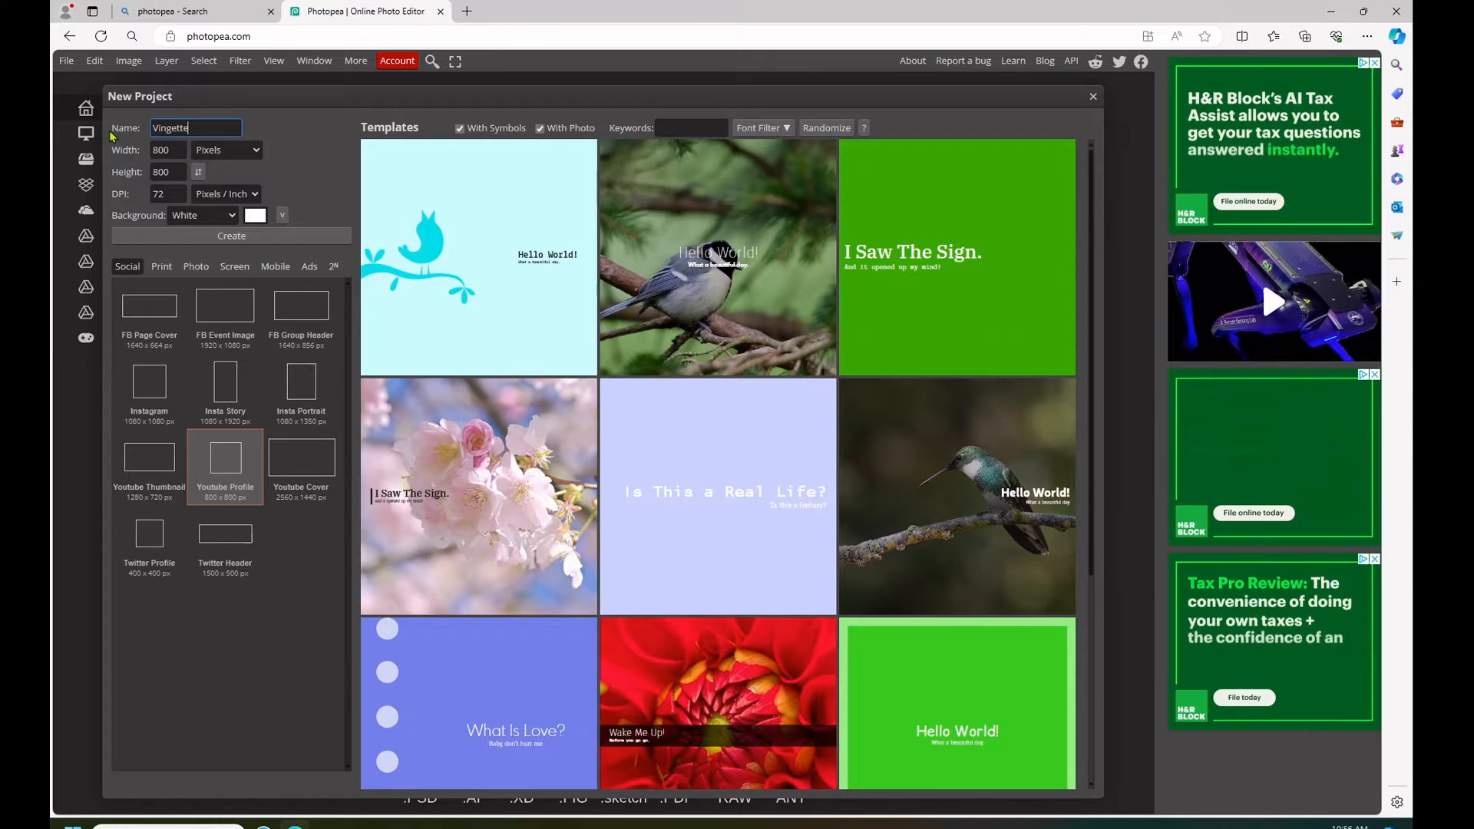
pyautogui.click(201, 215)
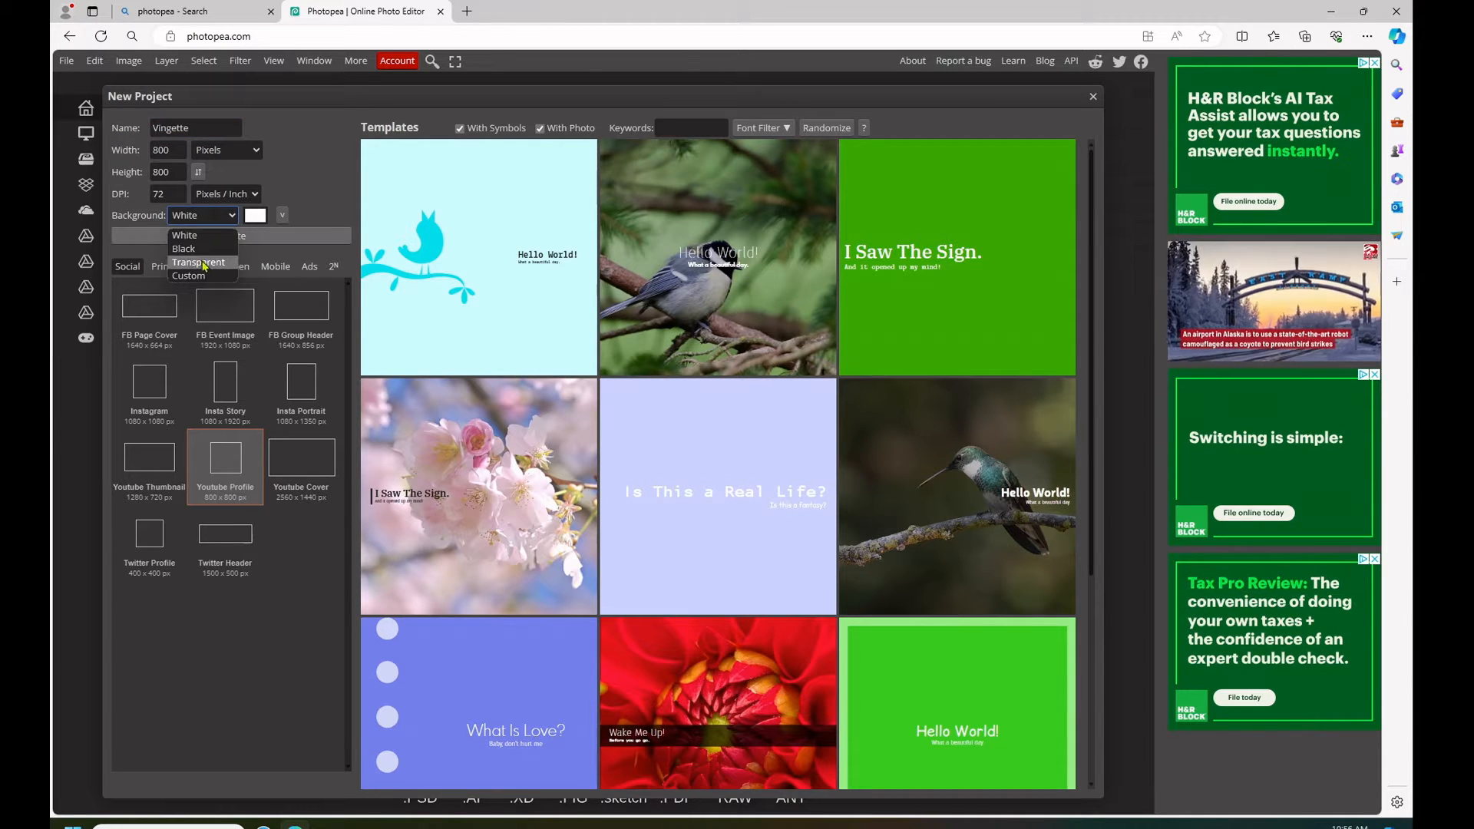
pyautogui.click(204, 262)
pyautogui.click(217, 235)
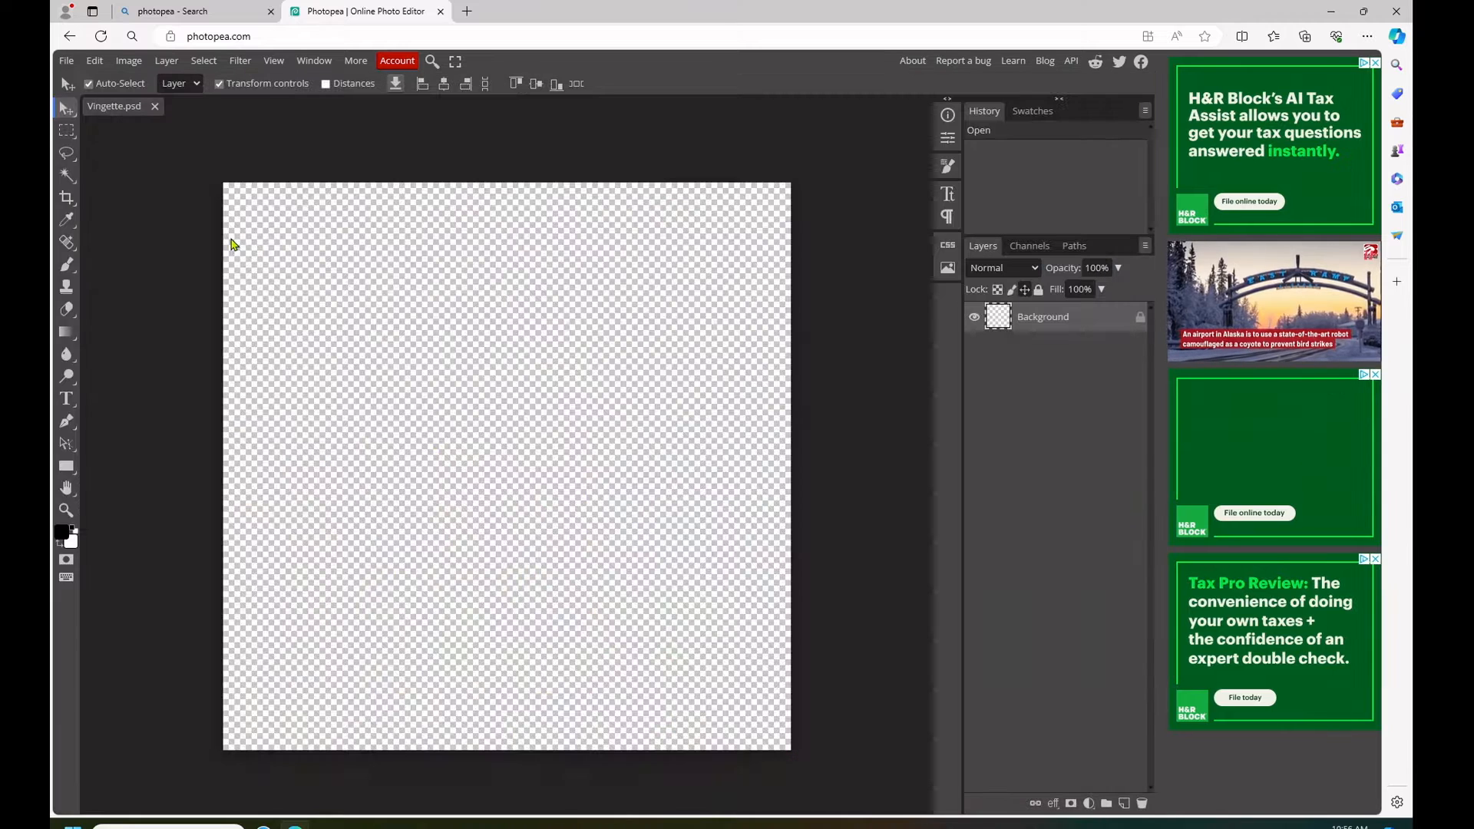
# - Draw a rectangle shape with no fill covering the entire 800 x 800 px canvas
pyautogui.click(72, 469)
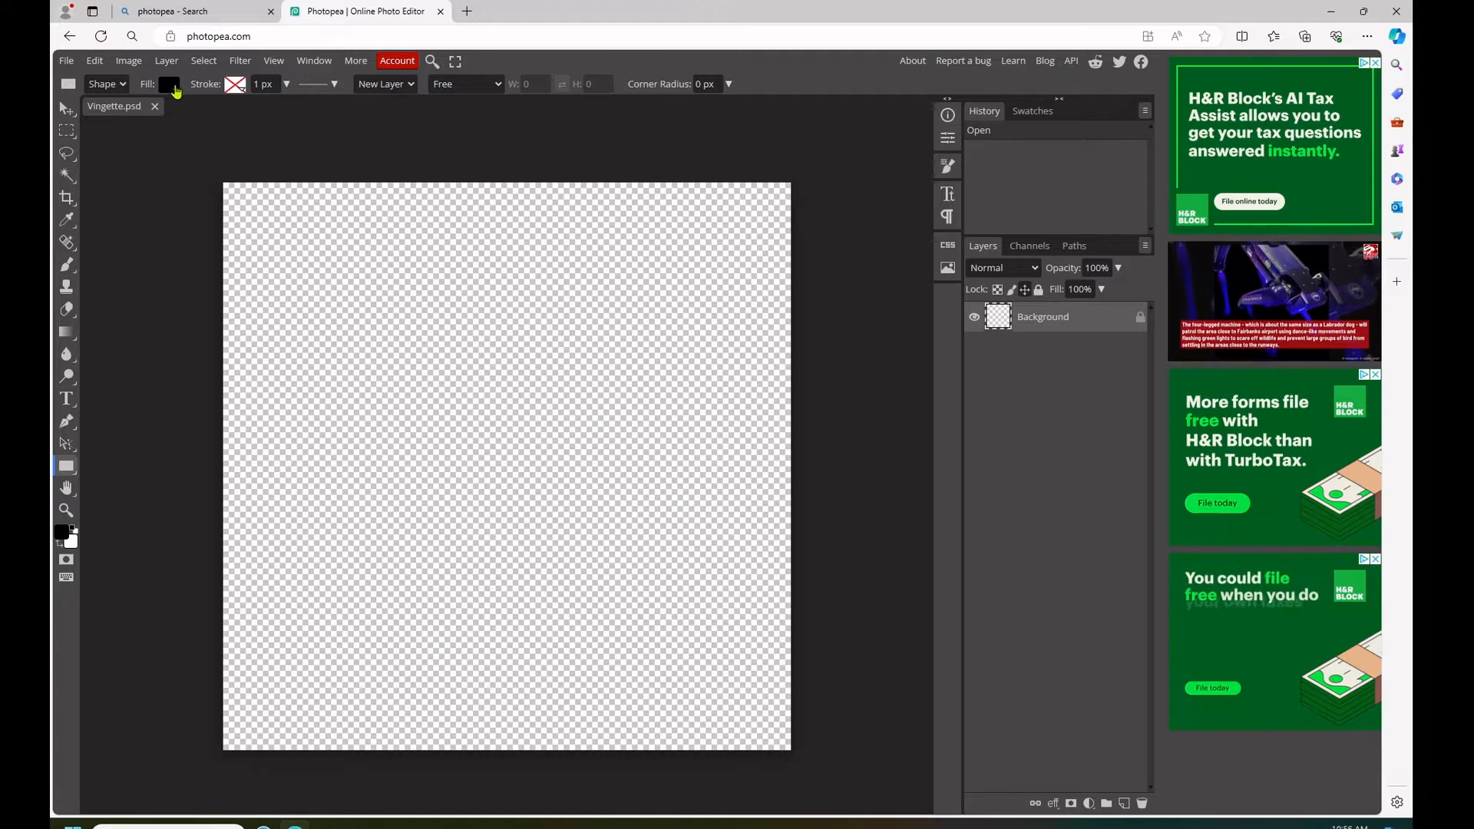
pyautogui.click(170, 85)
pyautogui.click(214, 112)
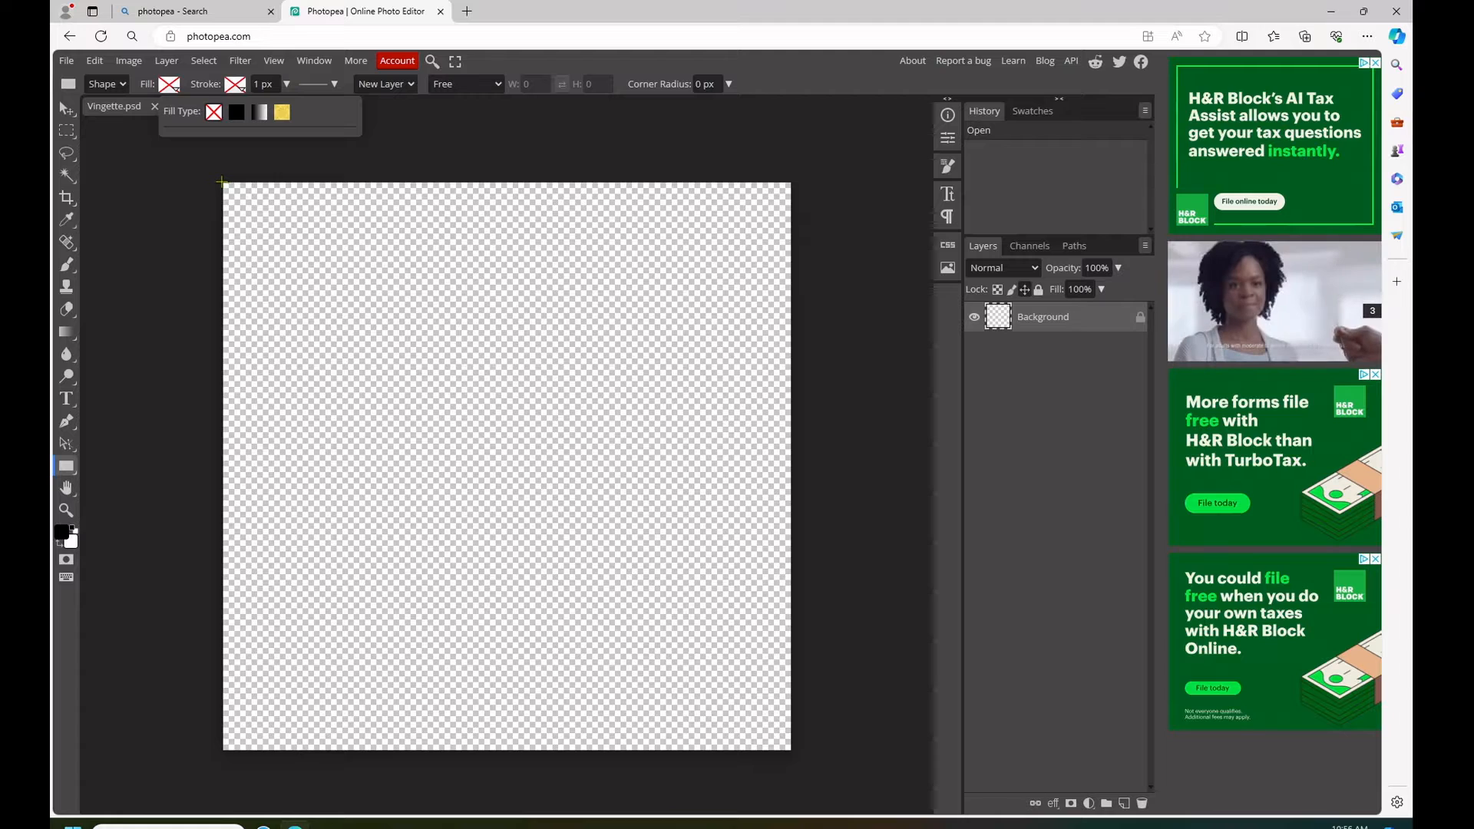
pyautogui.moveTo(223, 182); pyautogui.dragTo(791, 749)
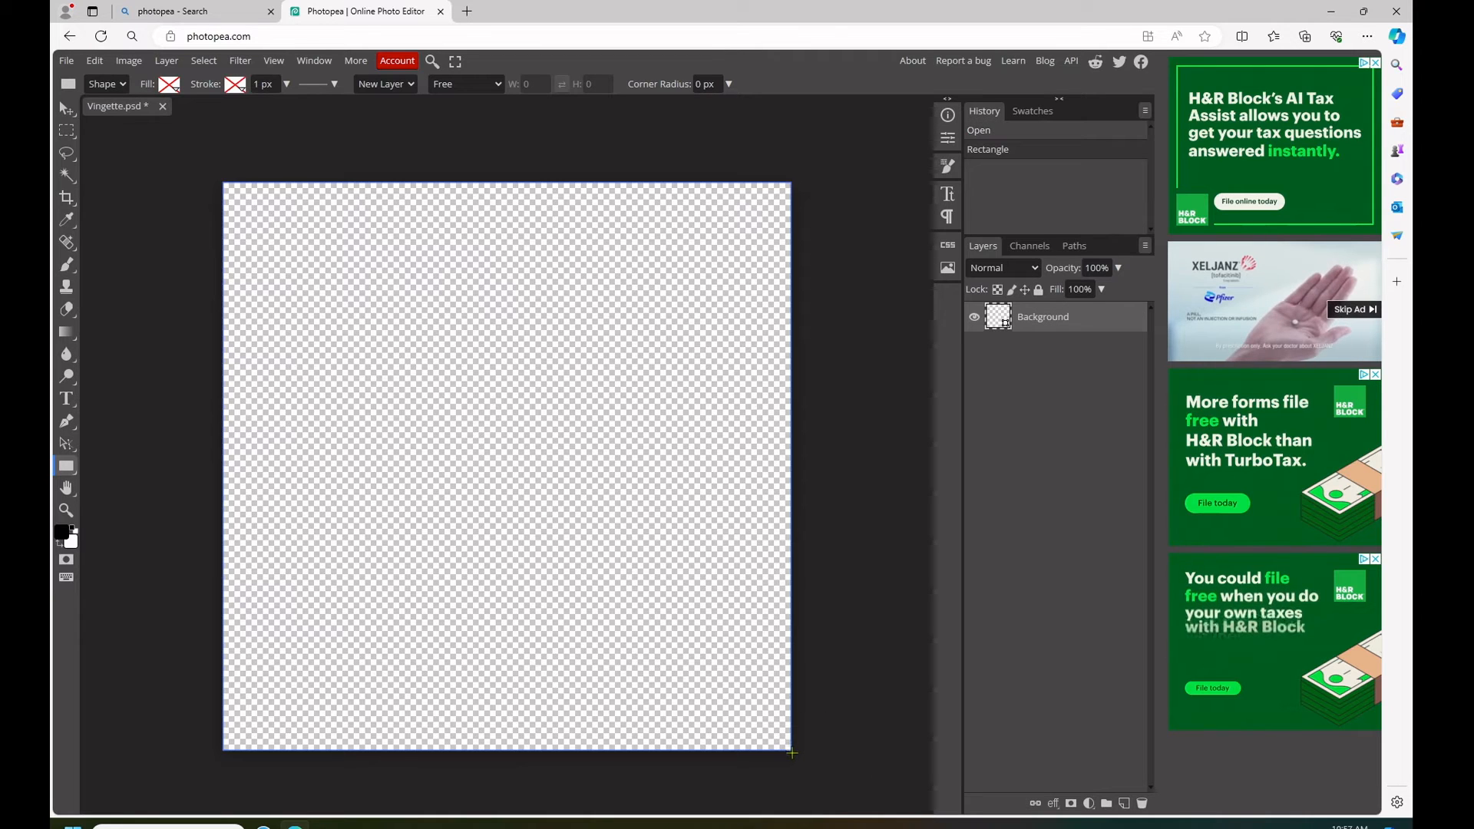
# - Add an Inner Glow layer style to the Background layer and set its colour to black (000000)
pyautogui.rightClick(1011, 317)
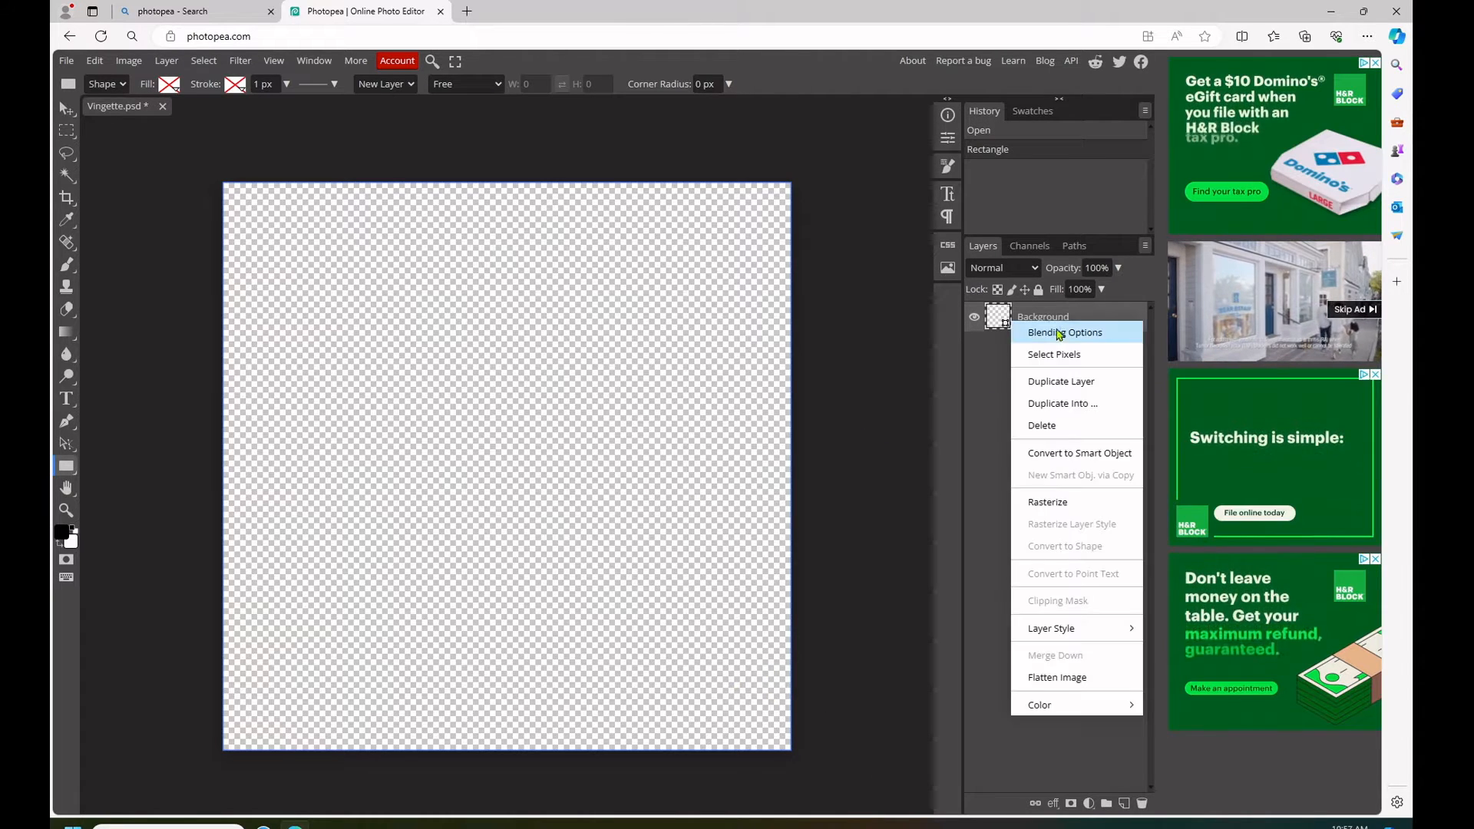
pyautogui.click(1062, 336)
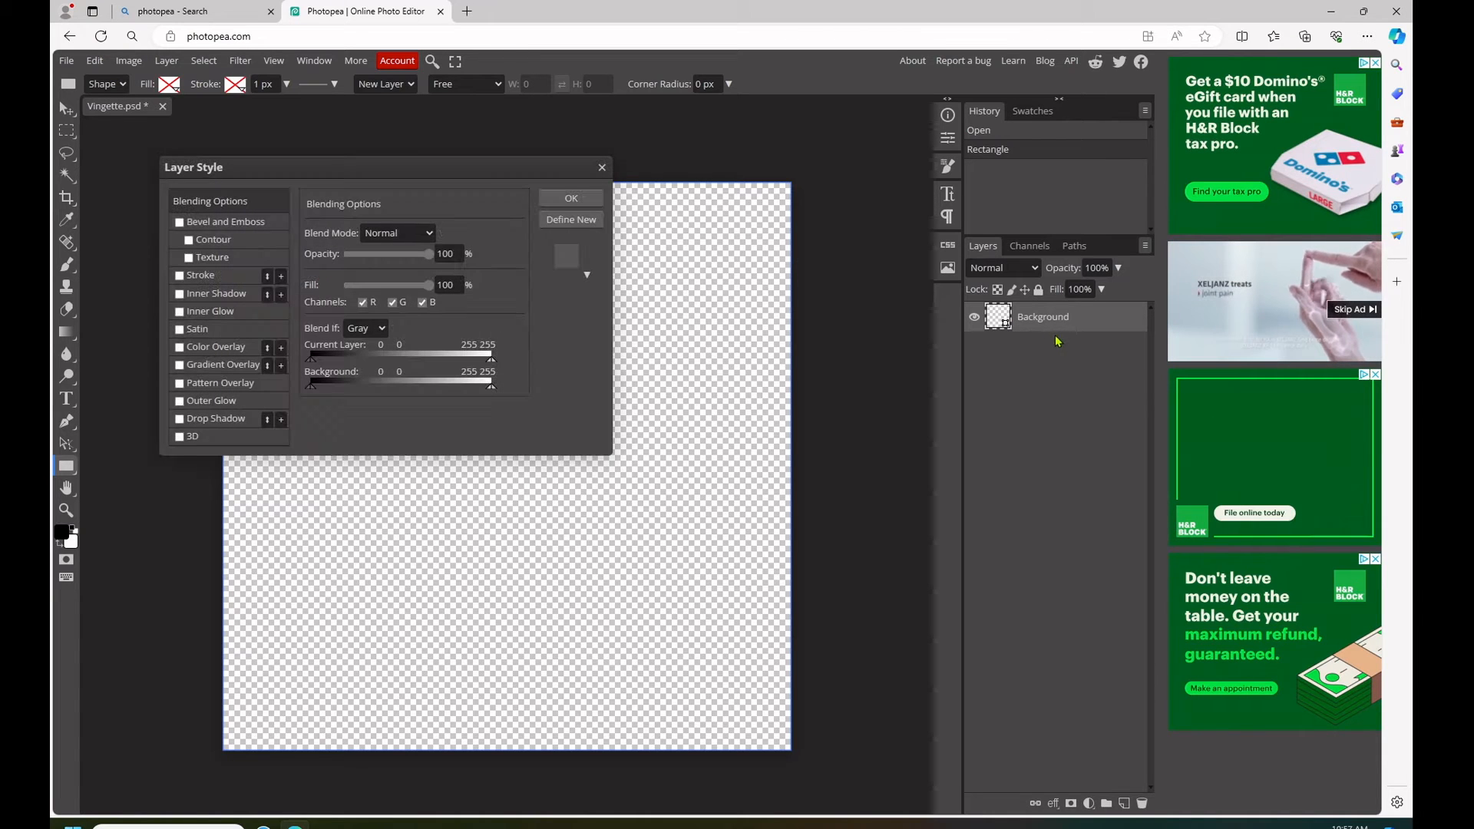
pyautogui.click(214, 295)
pyautogui.click(179, 294)
pyautogui.click(202, 312)
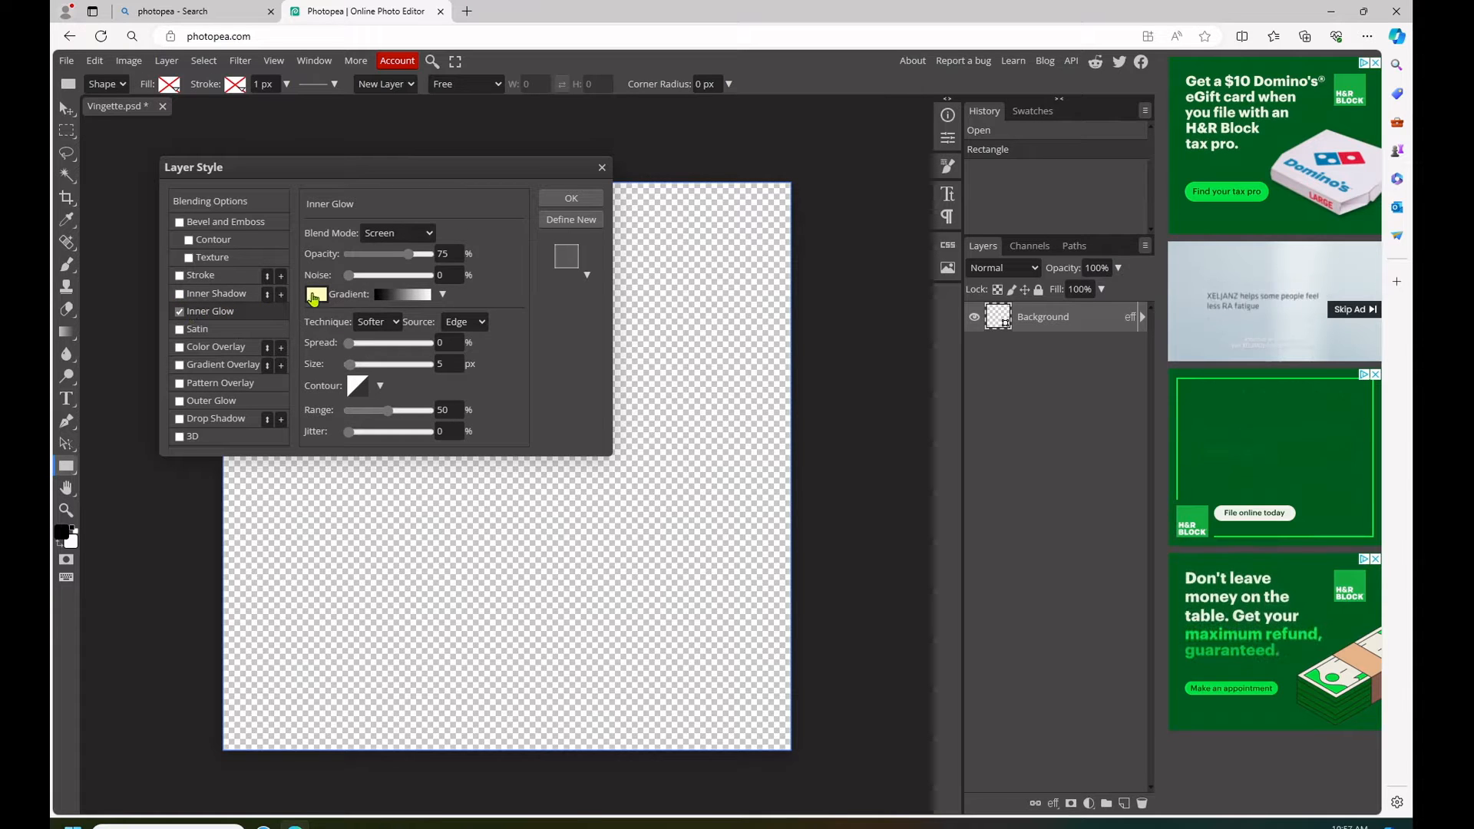
pyautogui.click(315, 294)
pyautogui.click(294, 463)
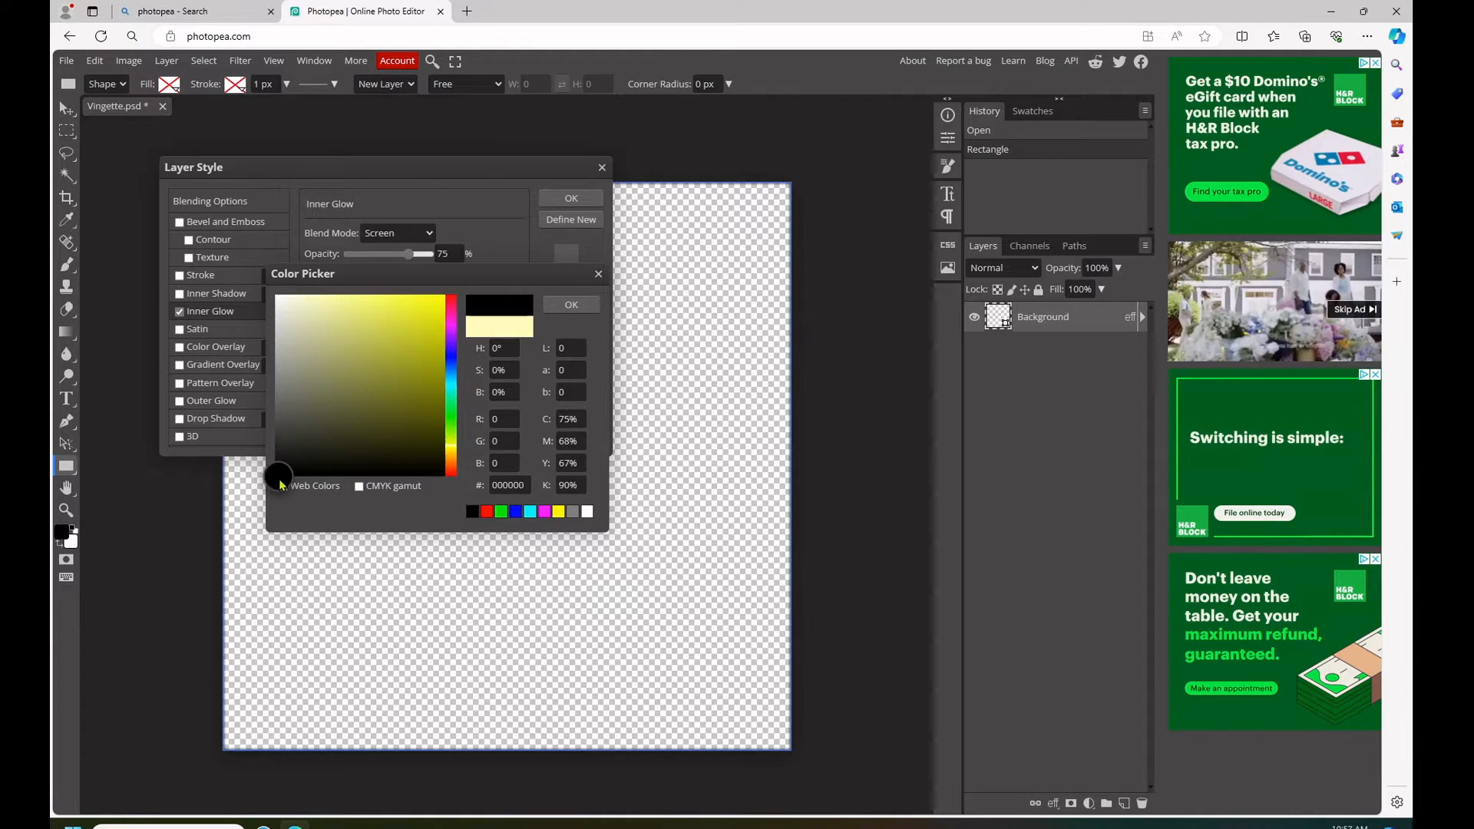
pyautogui.click(571, 305)
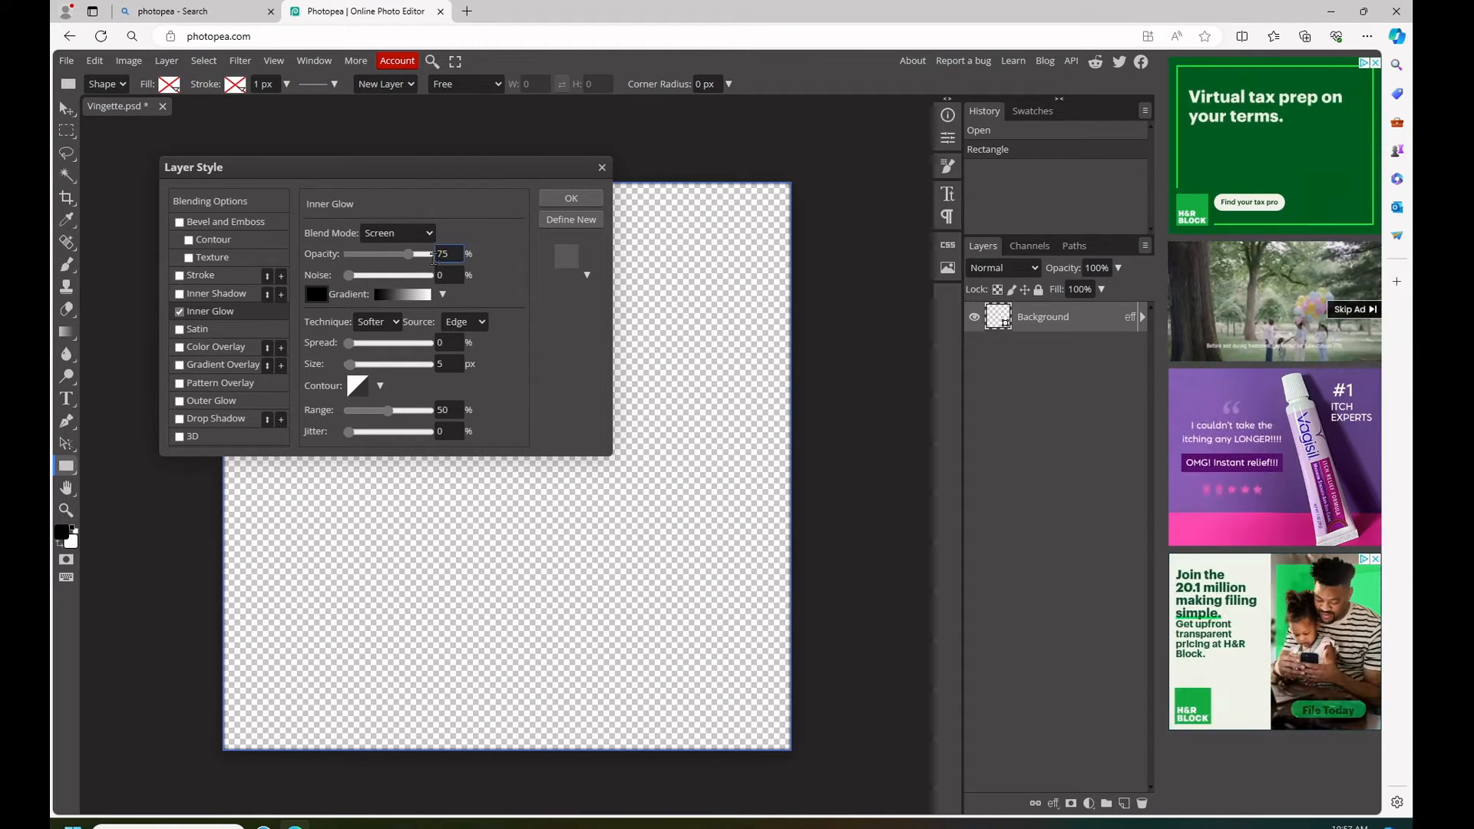
# - Set the inner glow's opacity to 100%, spread to 33%, size to 200 px and range to 100%, and apply the style
pyautogui.moveTo(411, 255); pyautogui.dragTo(449, 257)
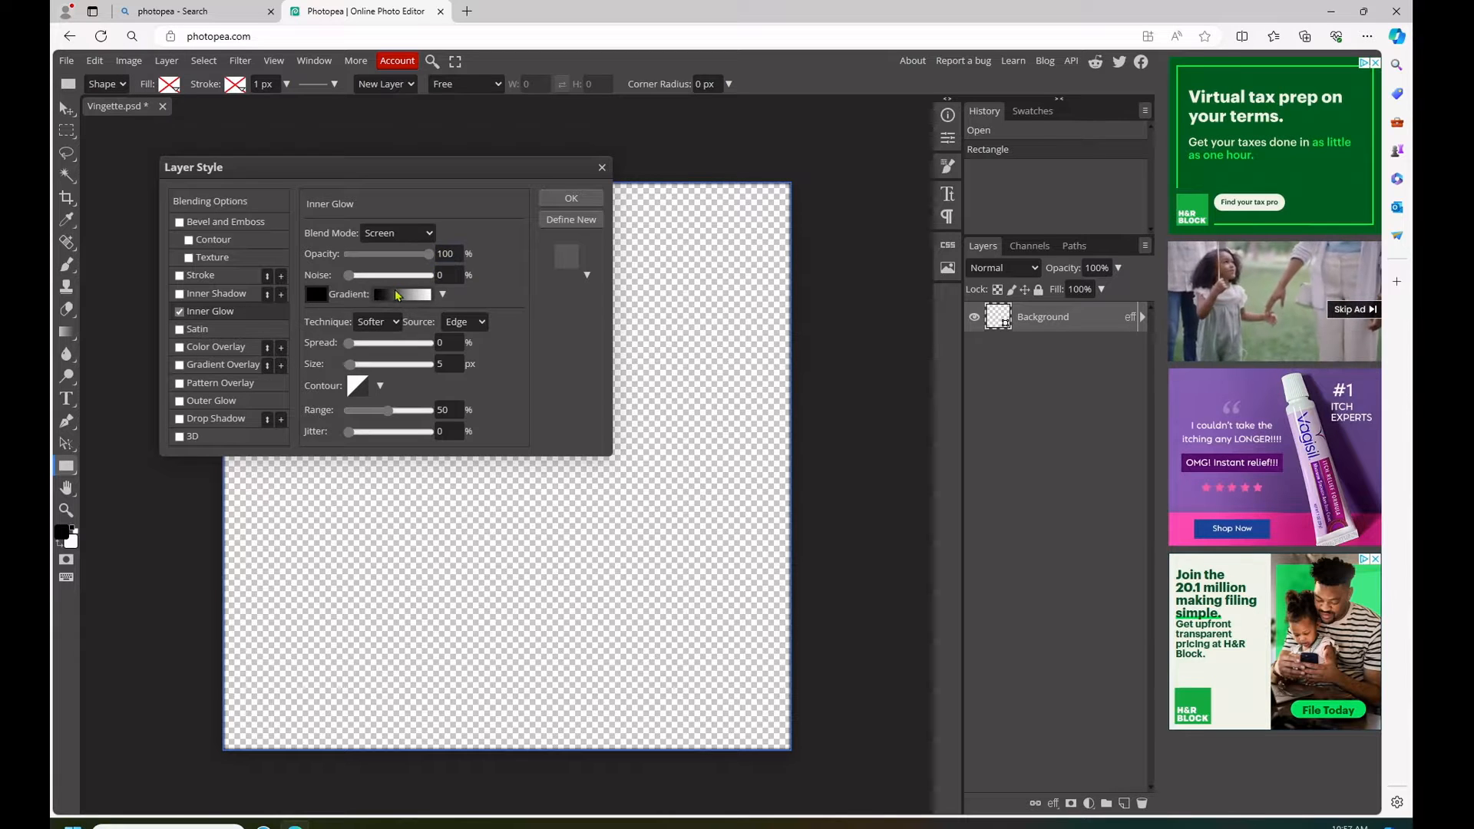
pyautogui.moveTo(451, 345); pyautogui.dragTo(430, 347)
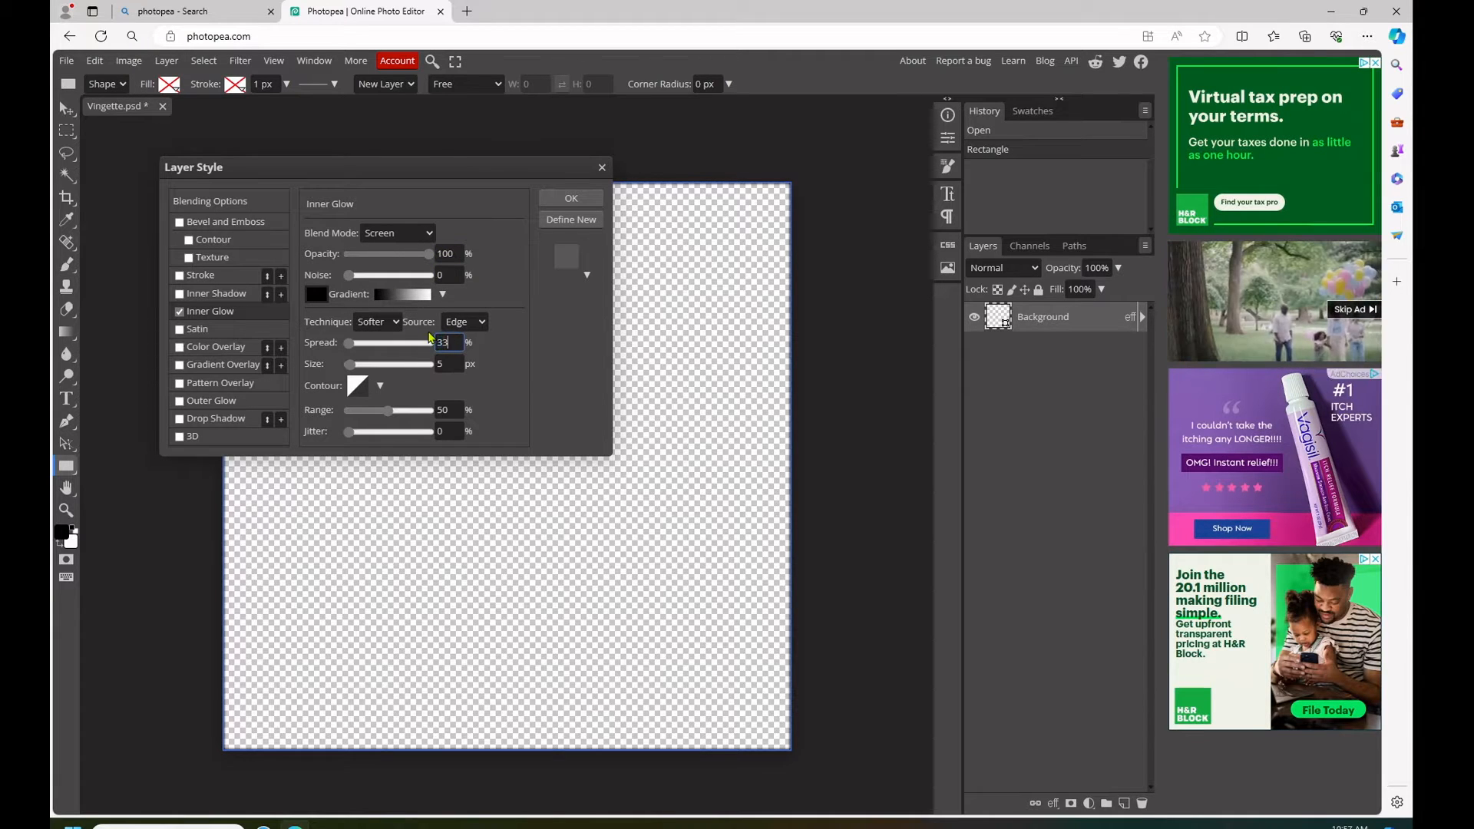
pyautogui.moveTo(451, 367); pyautogui.dragTo(432, 370)
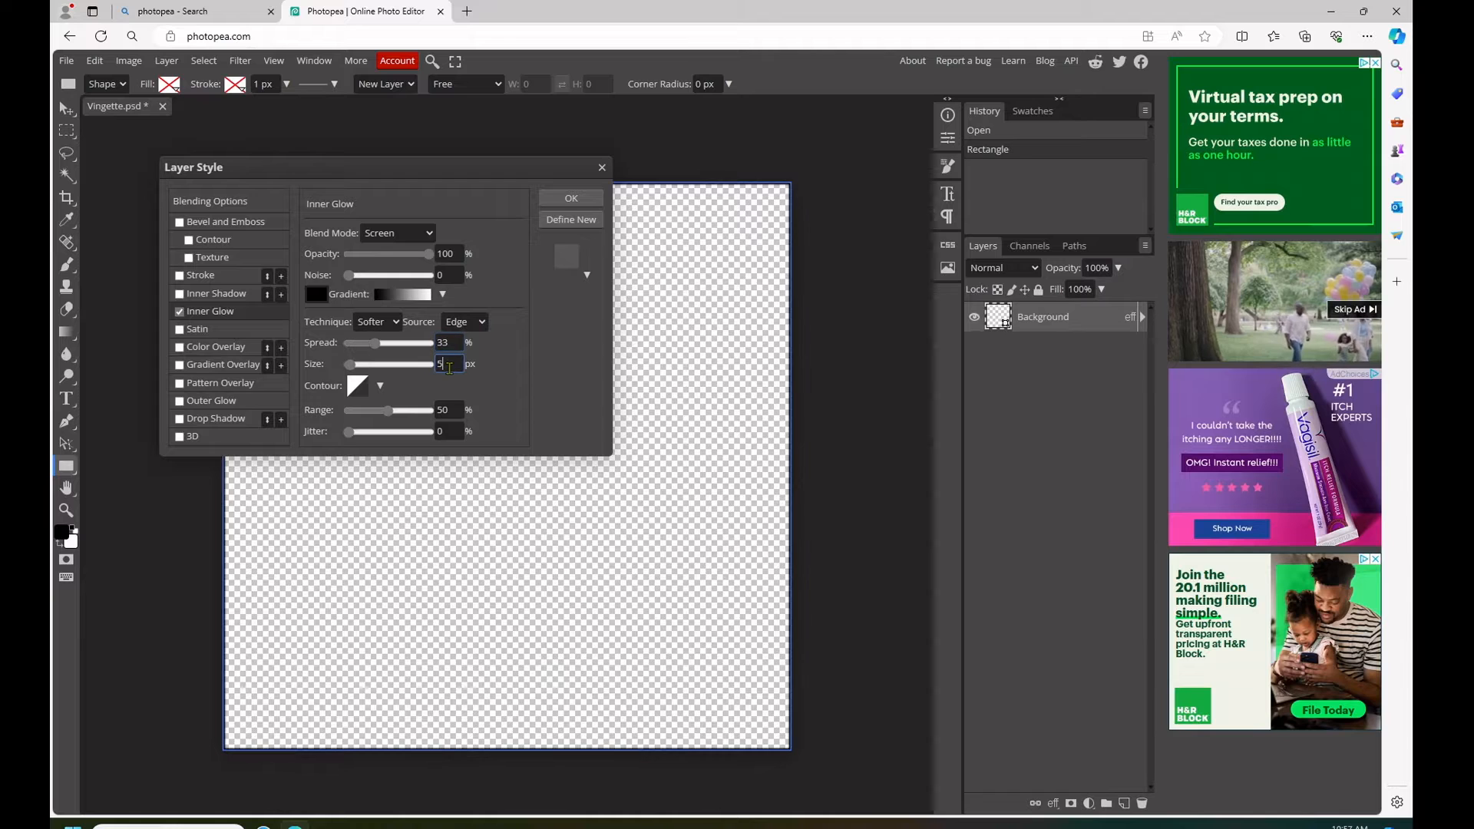
pyautogui.write('200')
pyautogui.press('Return')
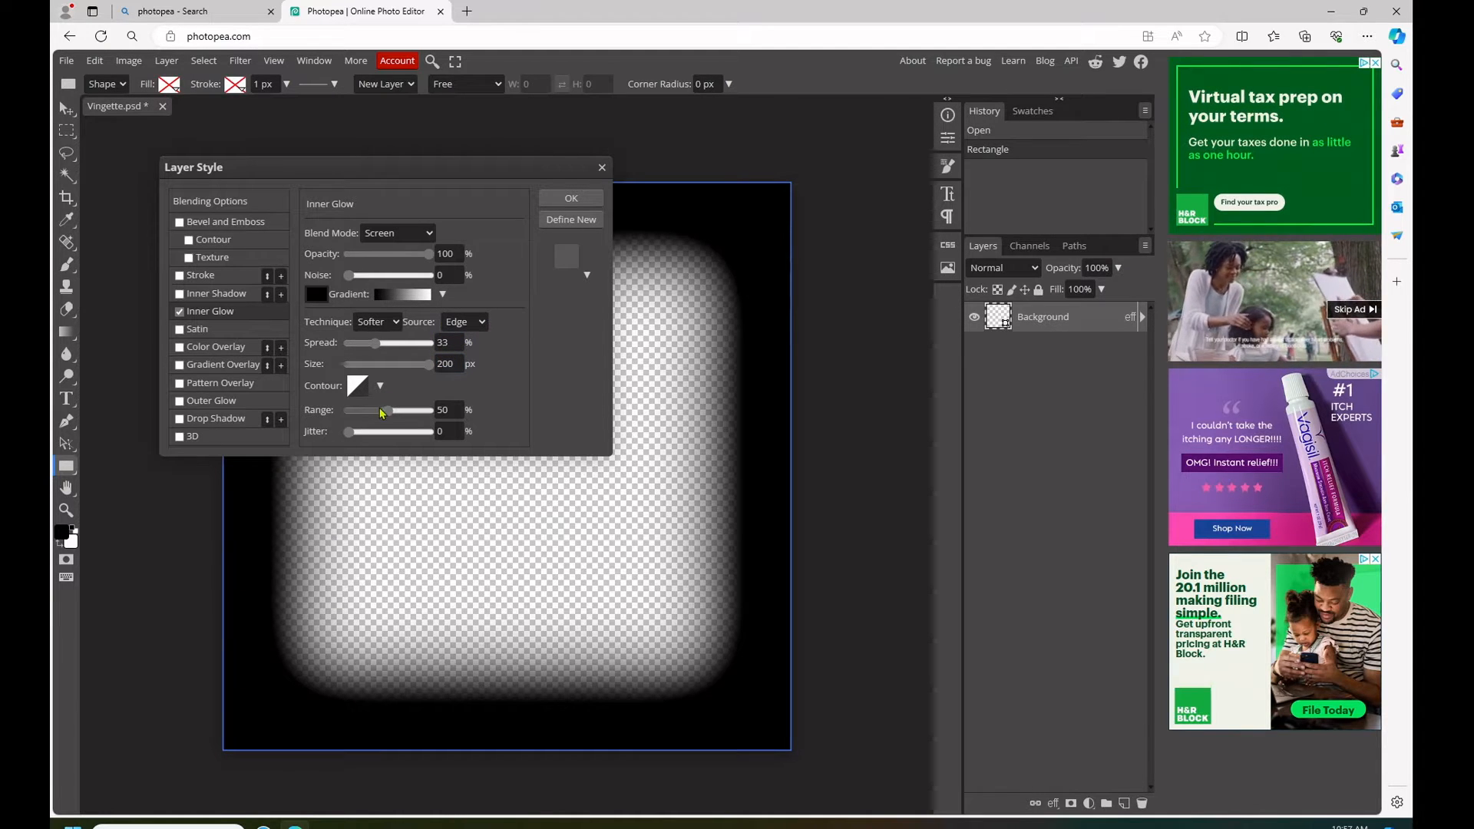
pyautogui.moveTo(391, 416); pyautogui.dragTo(439, 412)
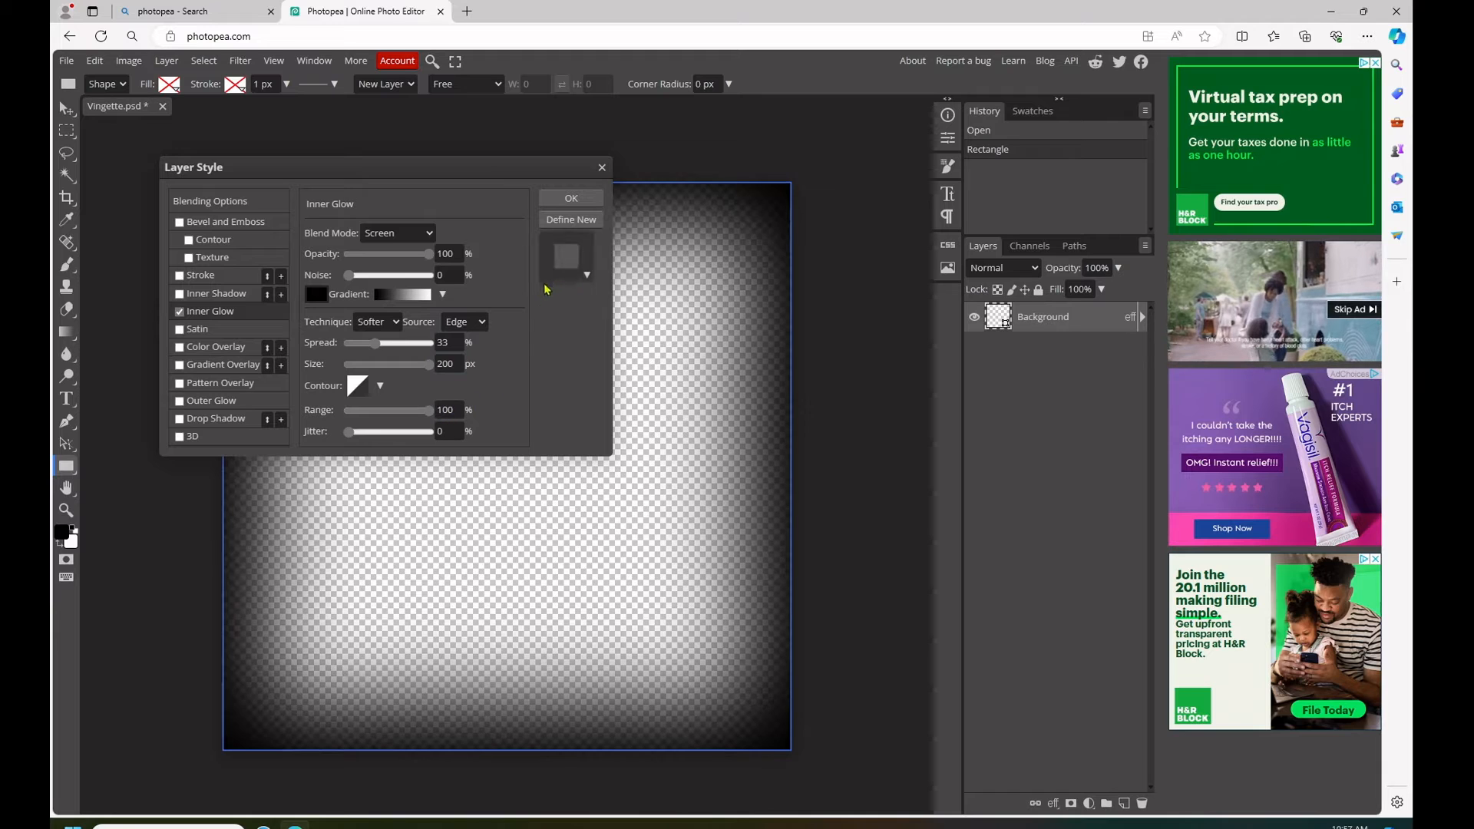
pyautogui.click(570, 198)
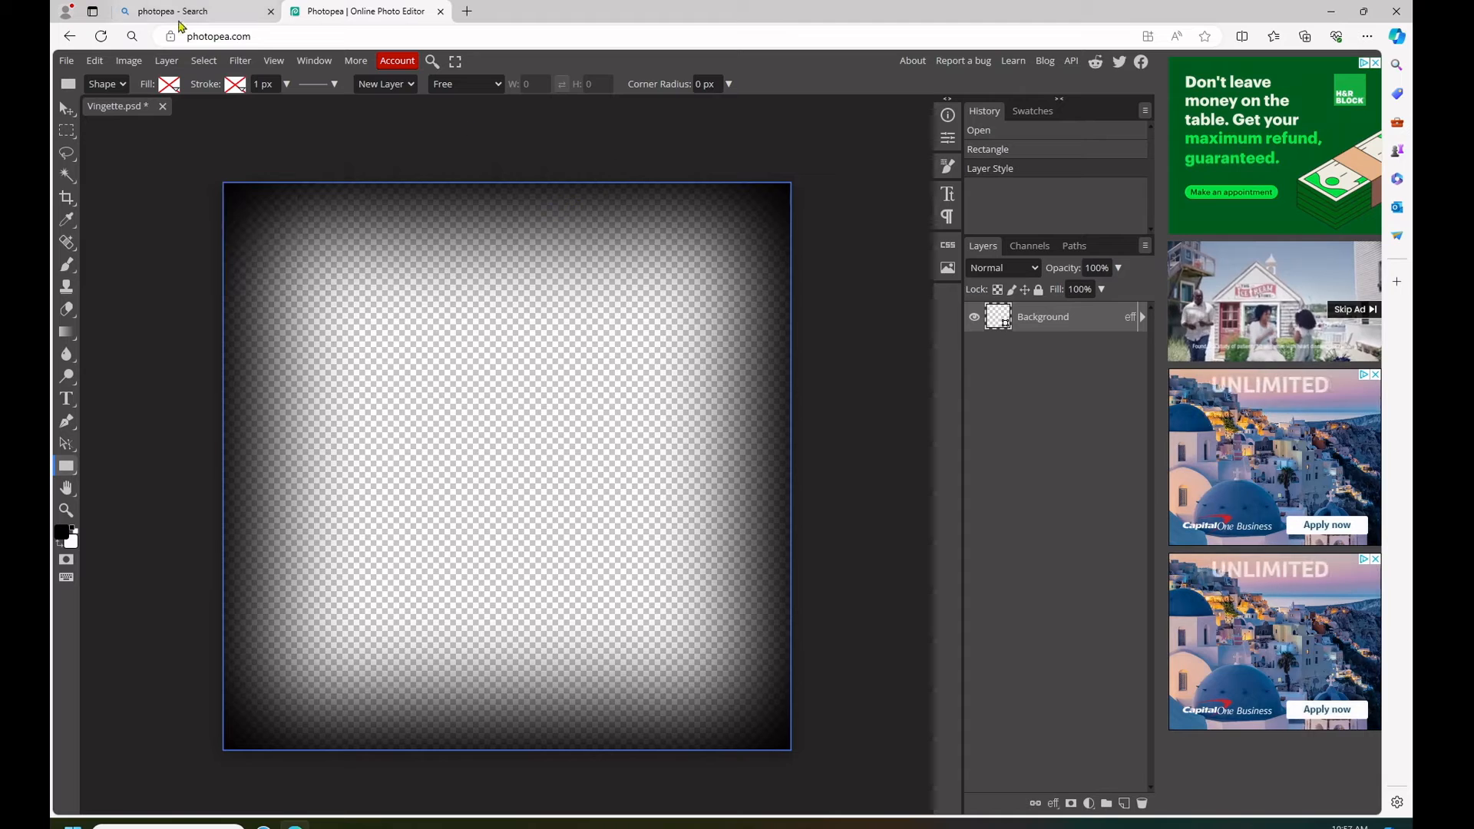
# - Export the vignette image as an 800 x 800 px PNG named Vingette at 100% quality
pyautogui.click(66, 61)
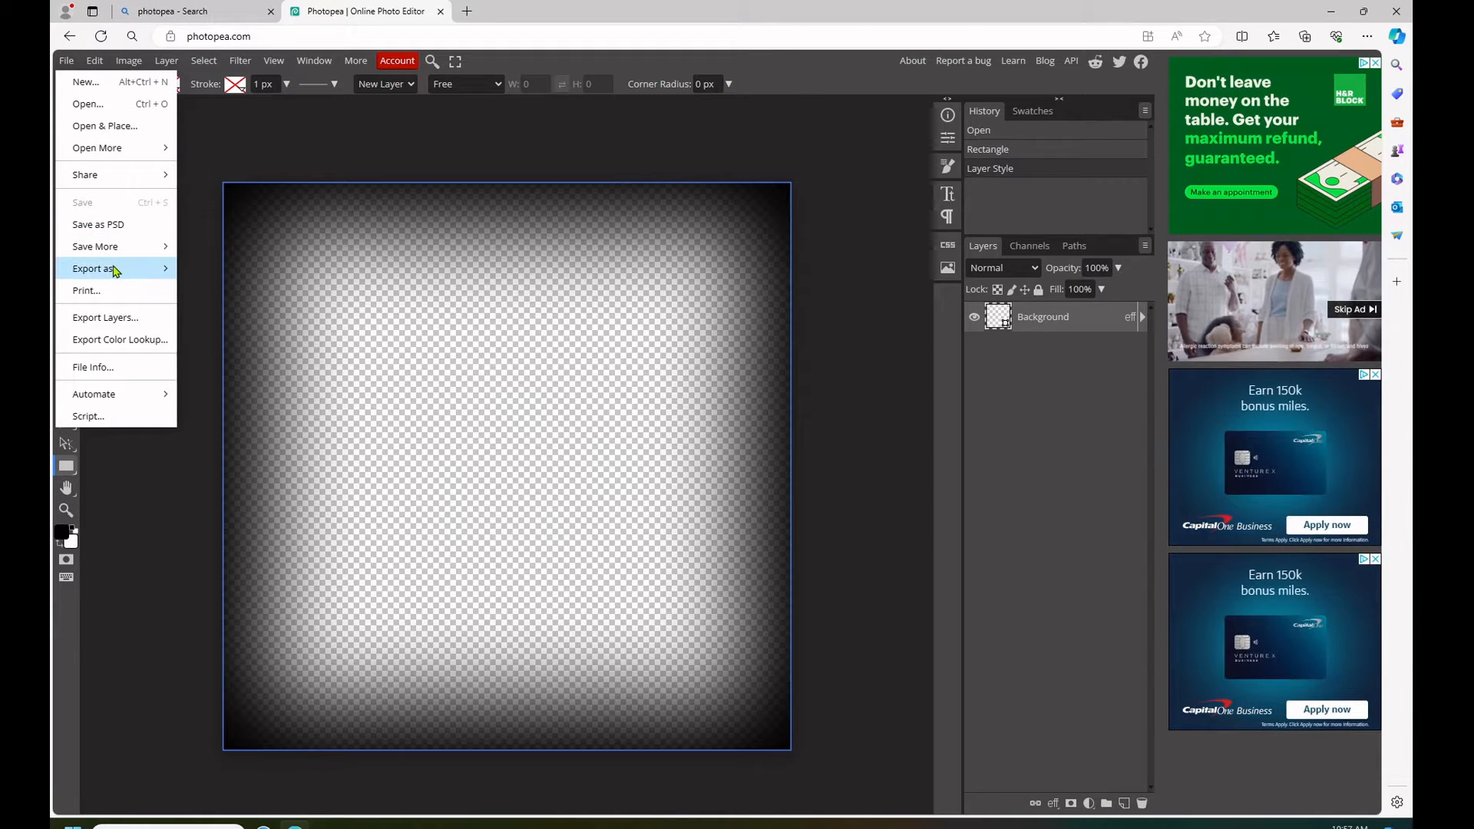
pyautogui.moveTo(115, 268)
pyautogui.click(193, 270)
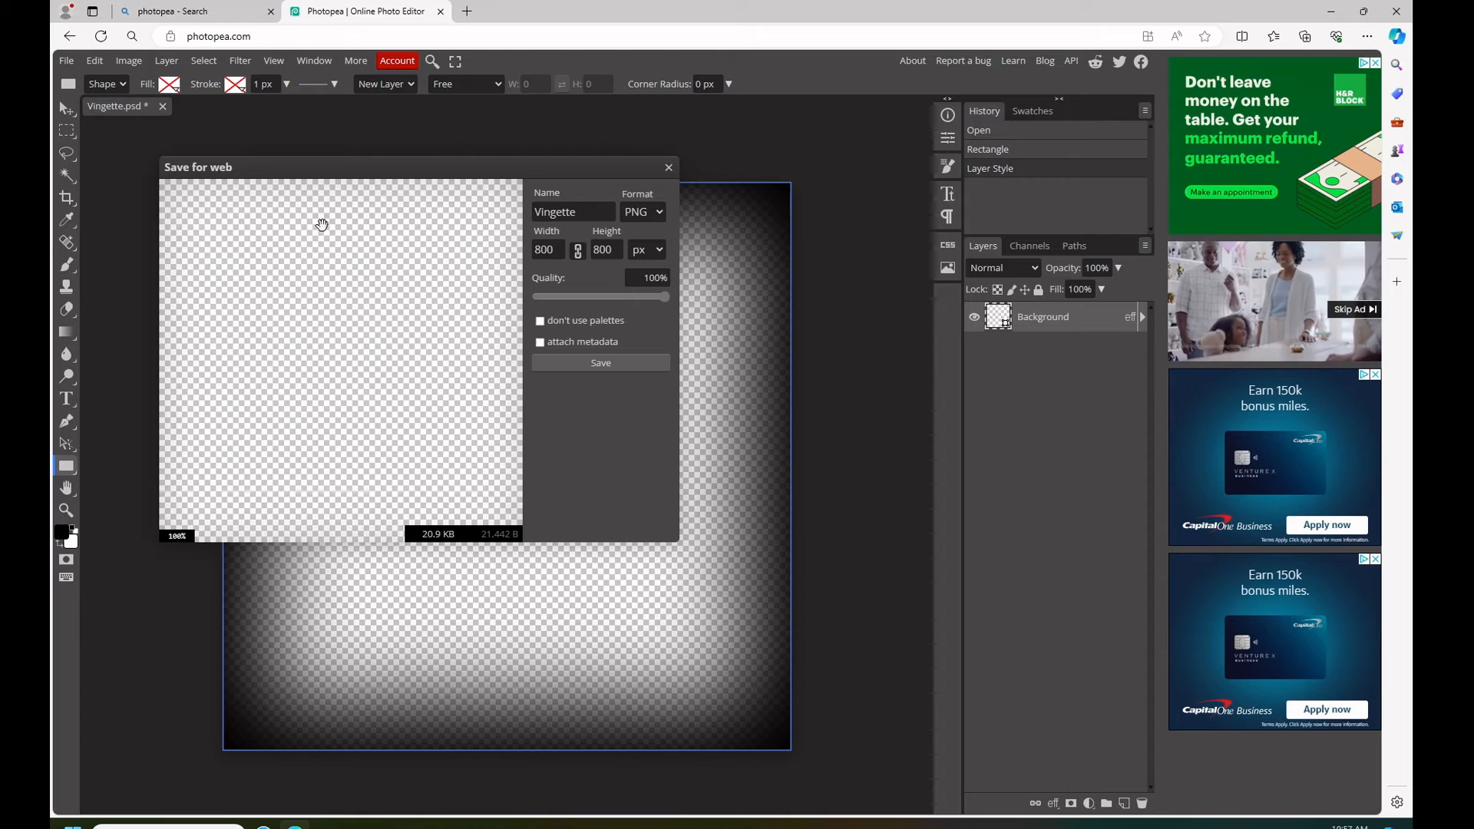
pyautogui.moveTo(577, 214); pyautogui.dragTo(491, 219)
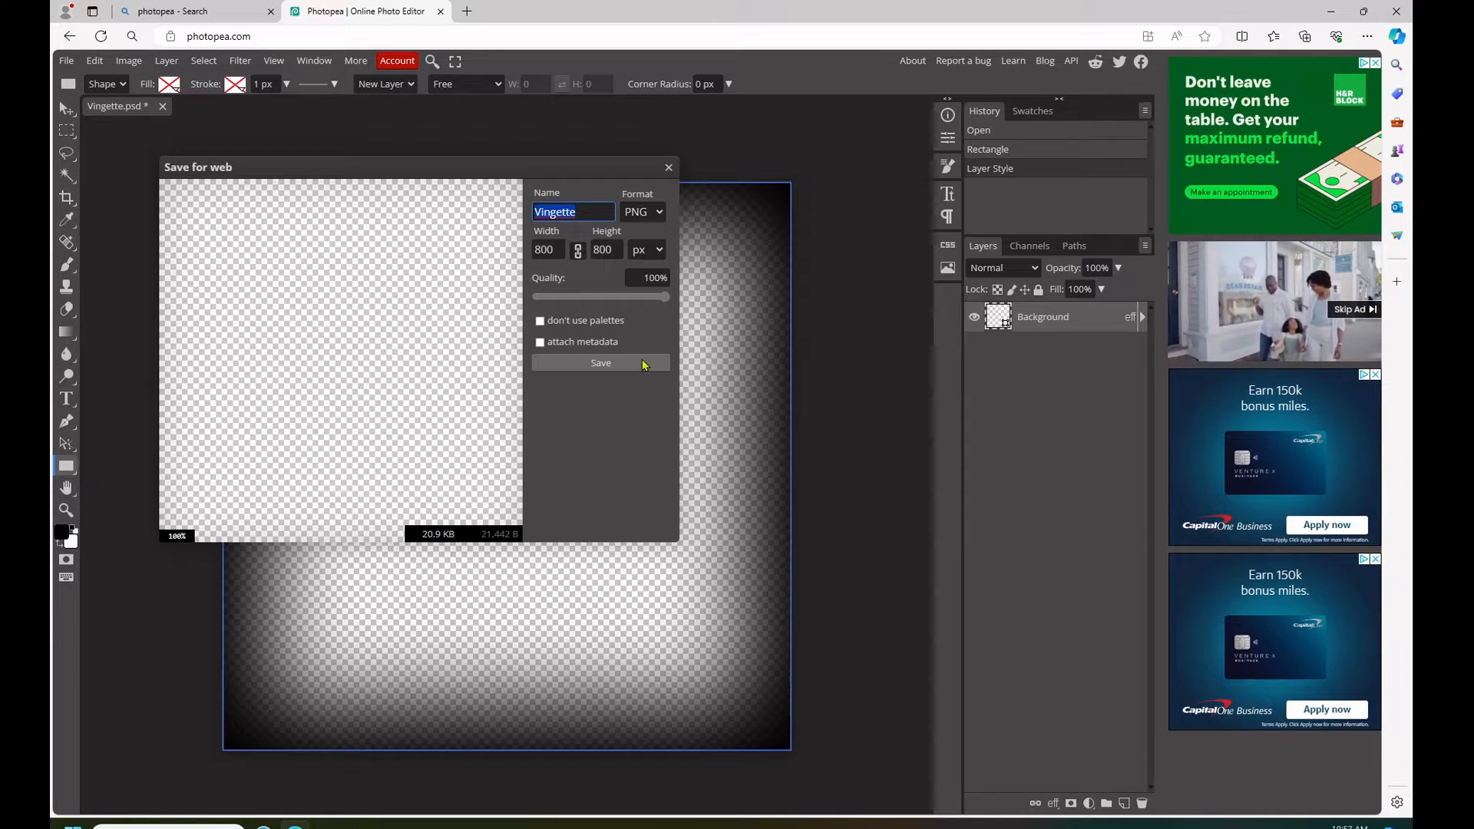
pyautogui.click(638, 367)
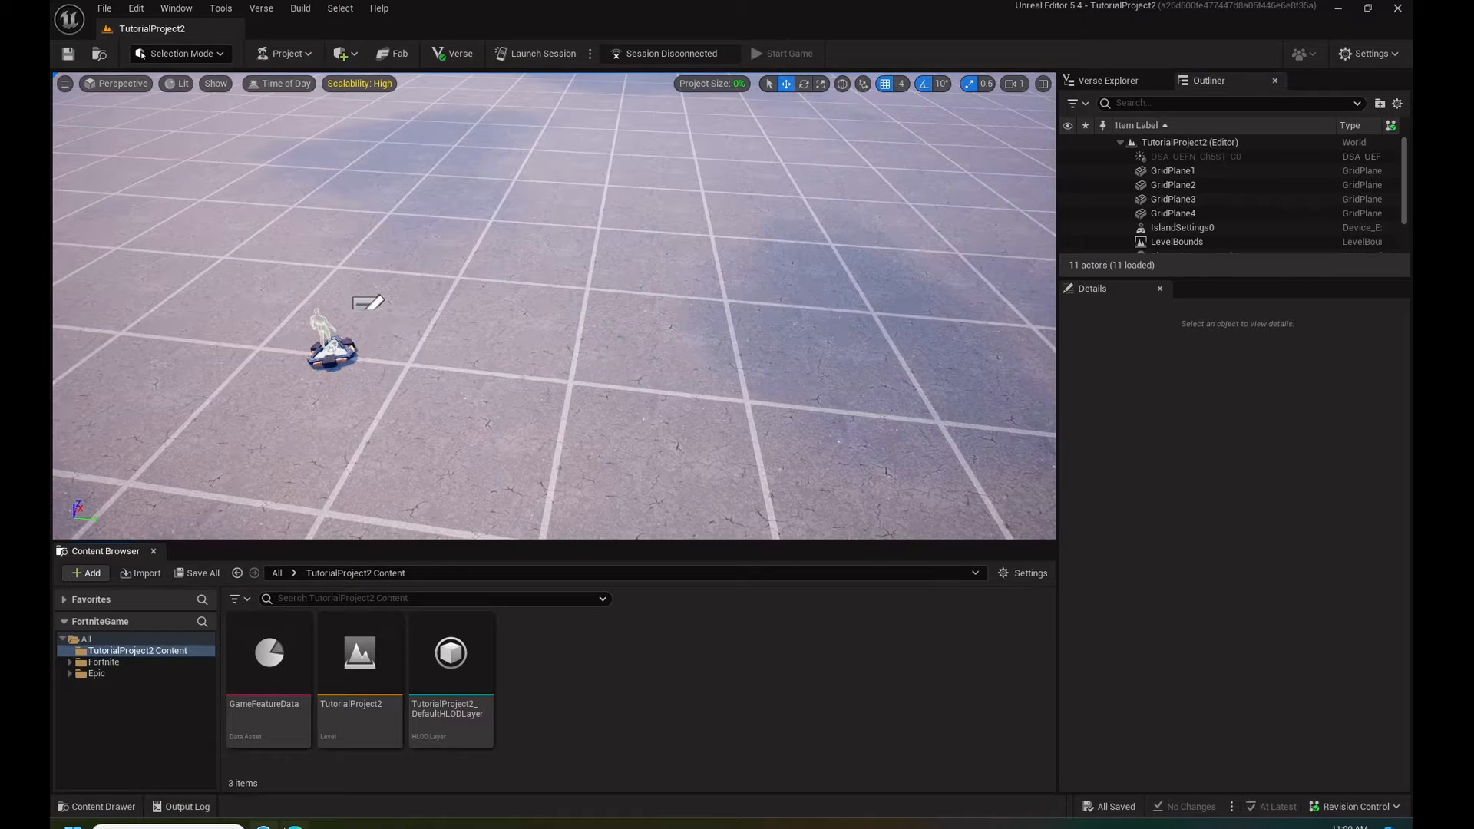
# - Create a Material Parameter Collection named VingetteMatParam in the TutorialProject2 Content folder
pyautogui.rightClick(576, 666)
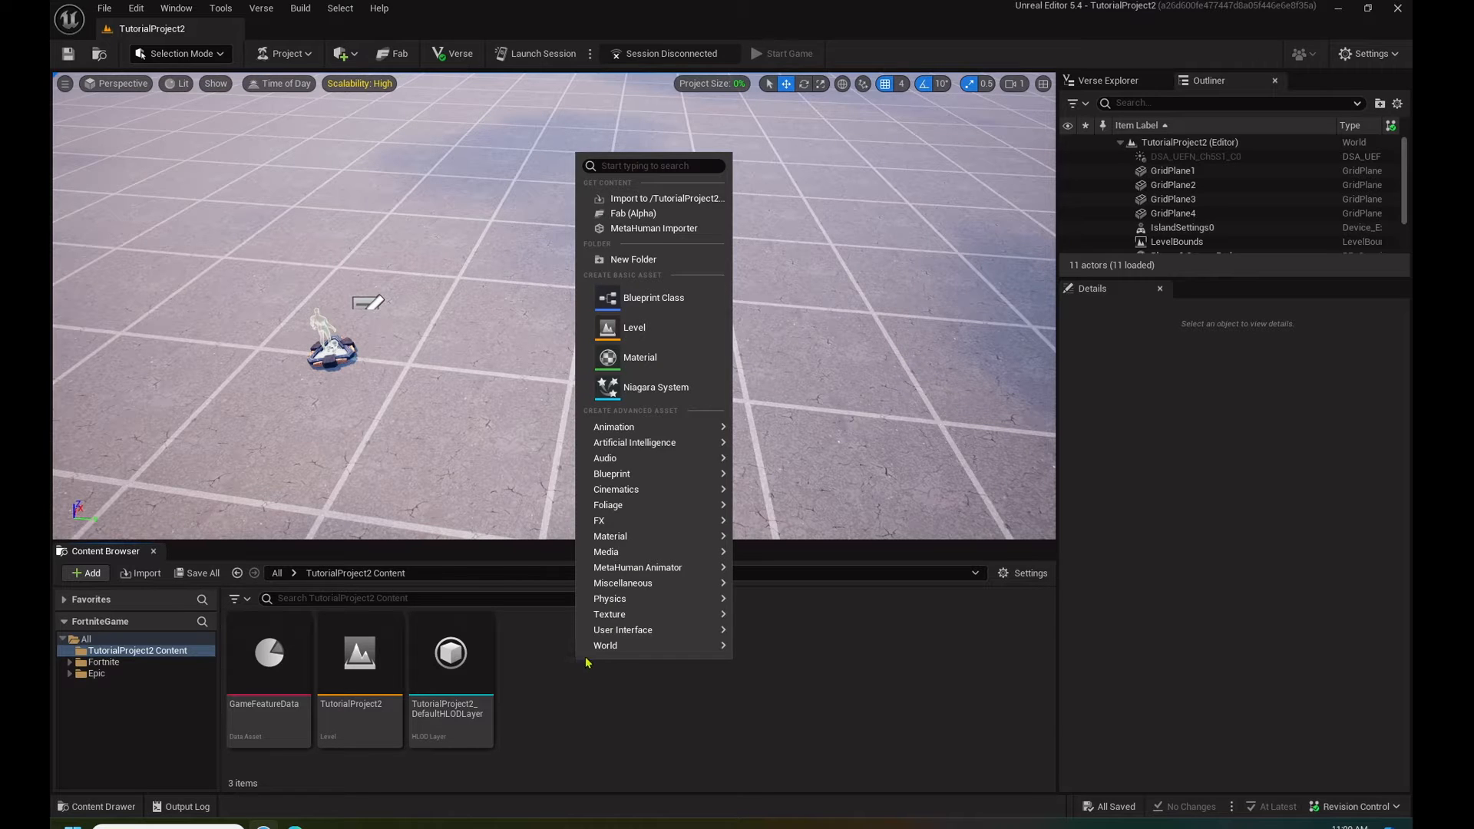
pyautogui.moveTo(614, 536)
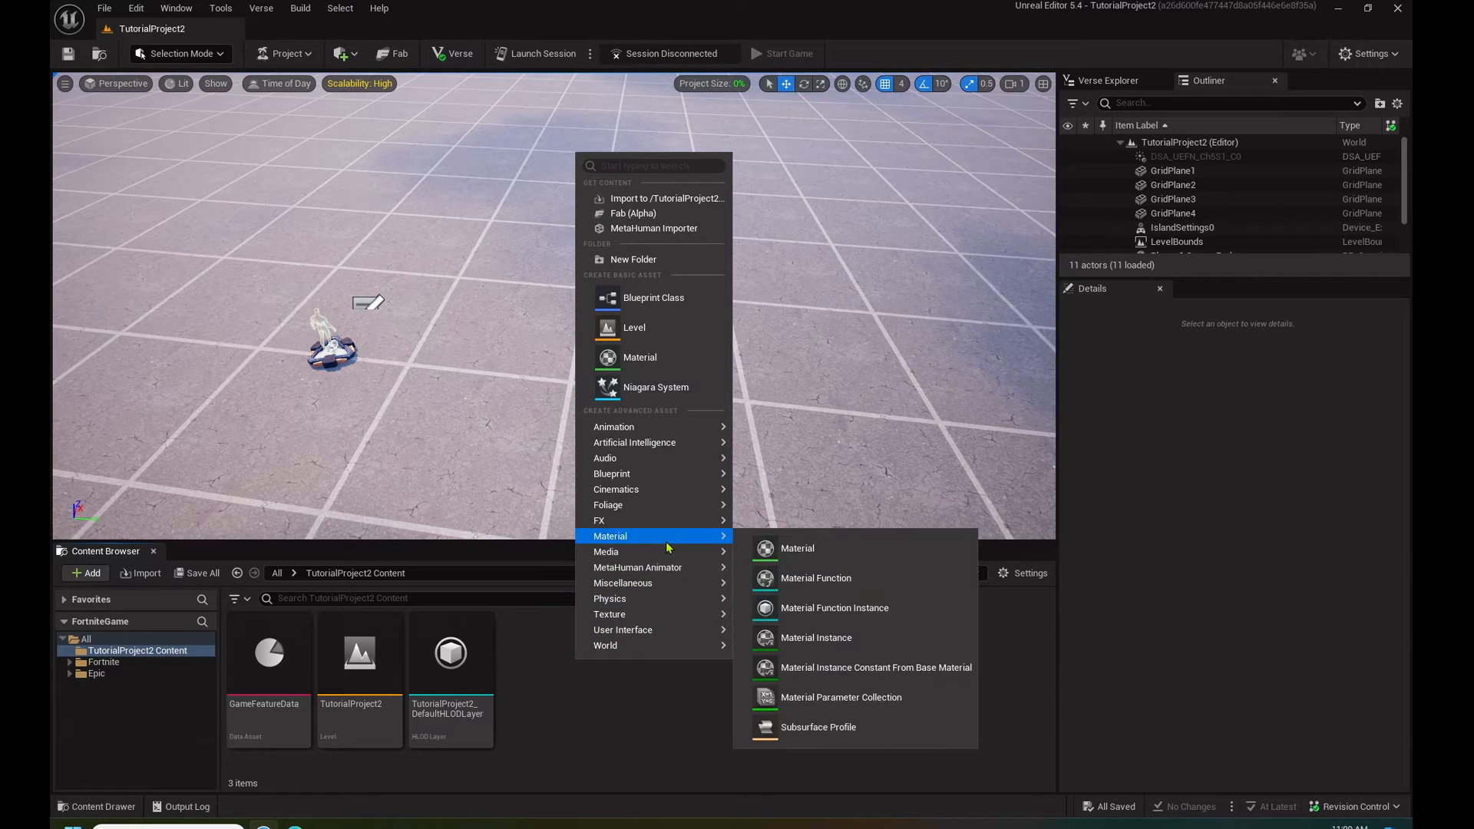
pyautogui.click(847, 697)
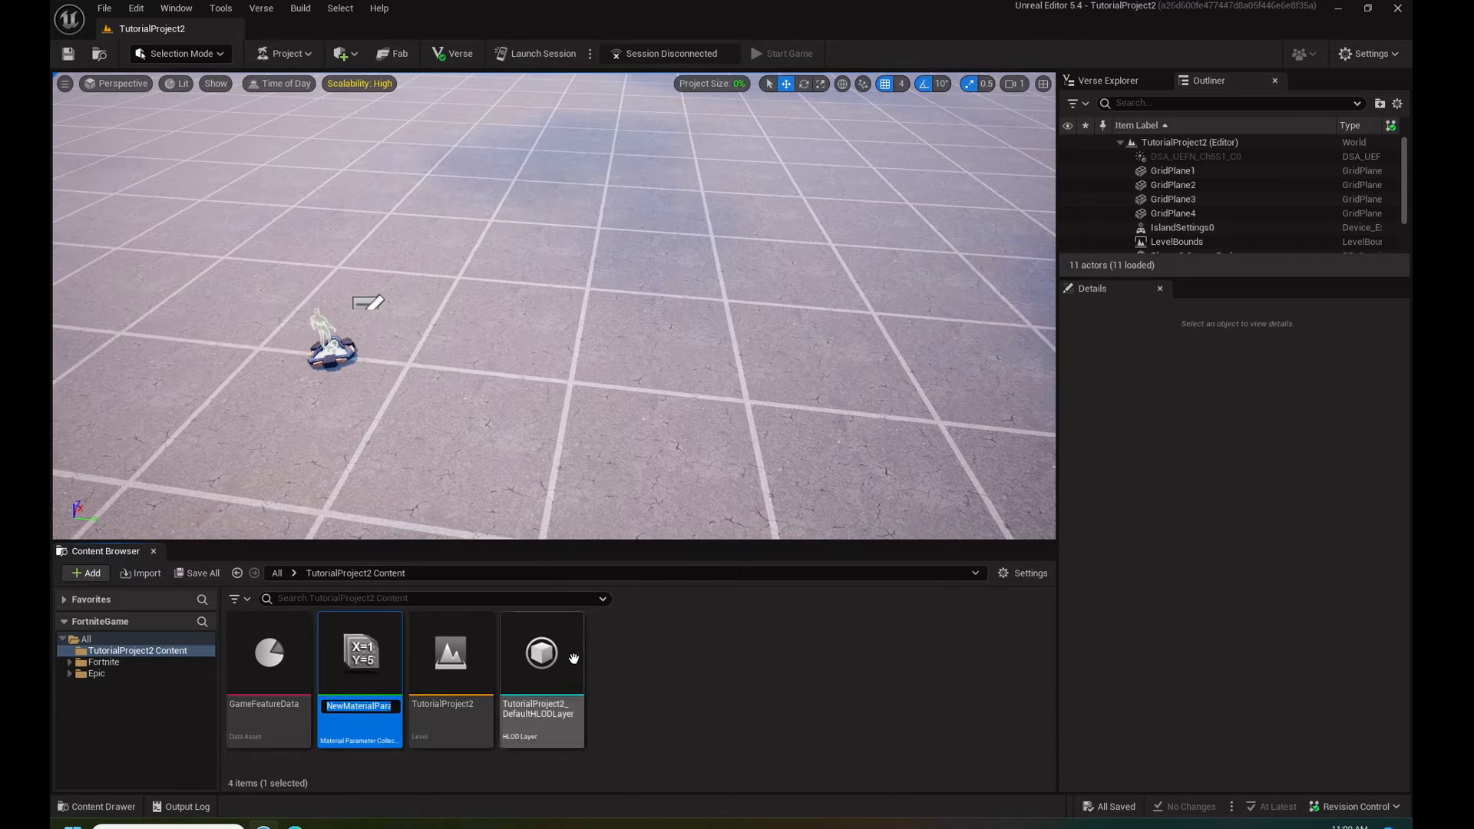
pyautogui.write('v')
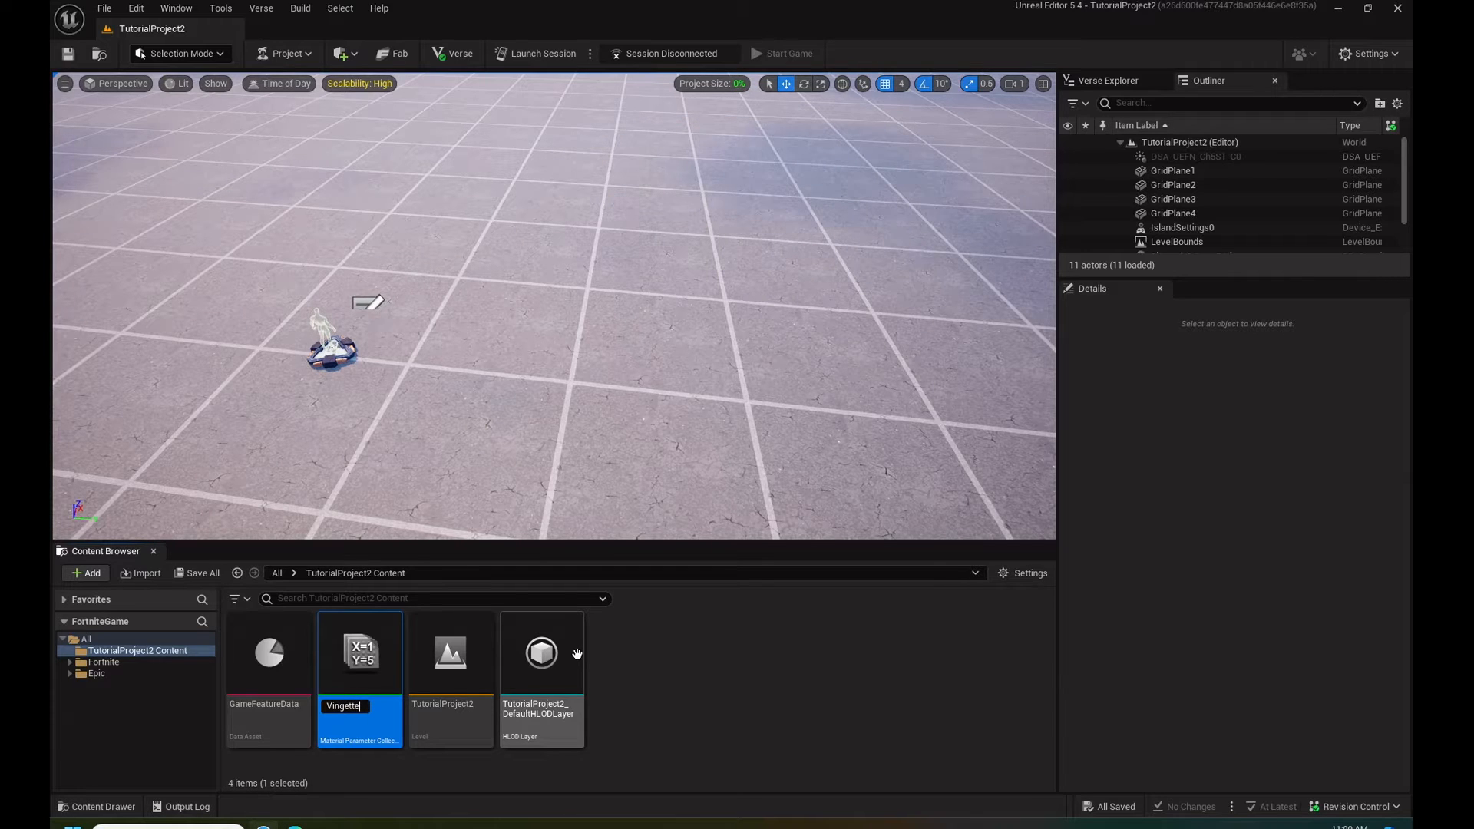
pyautogui.write('ingetteMatPa')
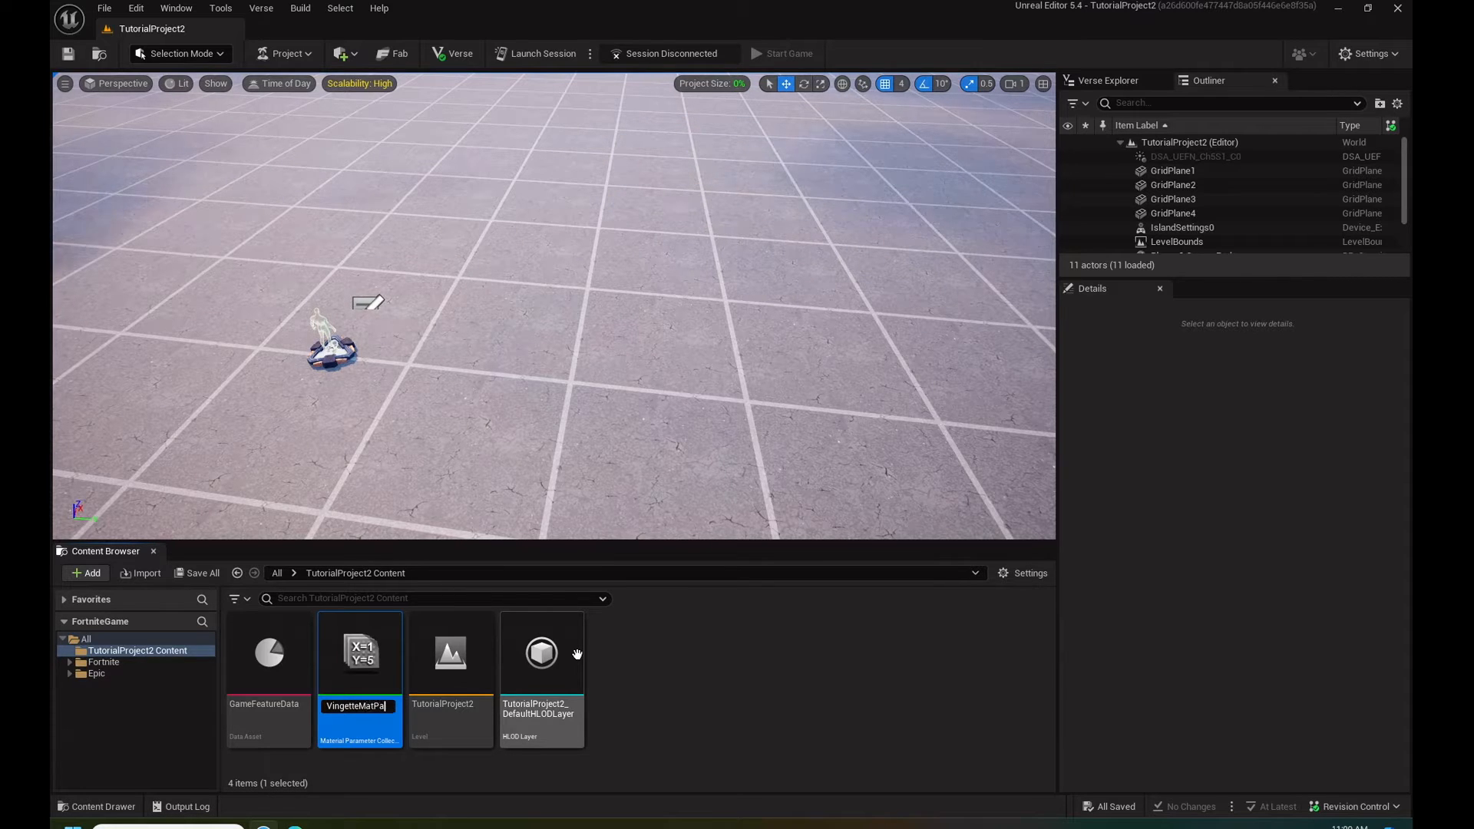
pyautogui.write('ram')
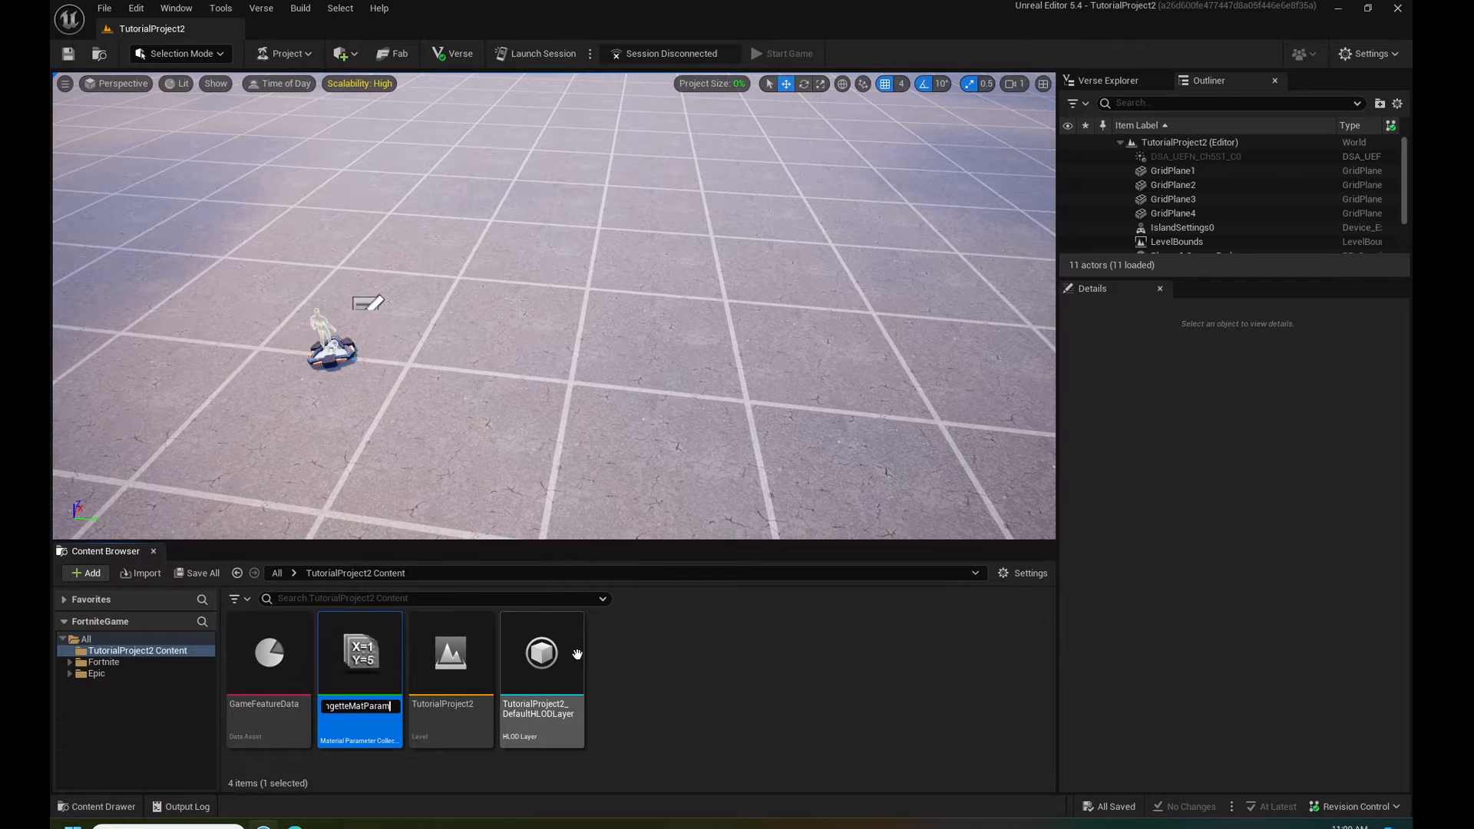
pyautogui.press('Return')
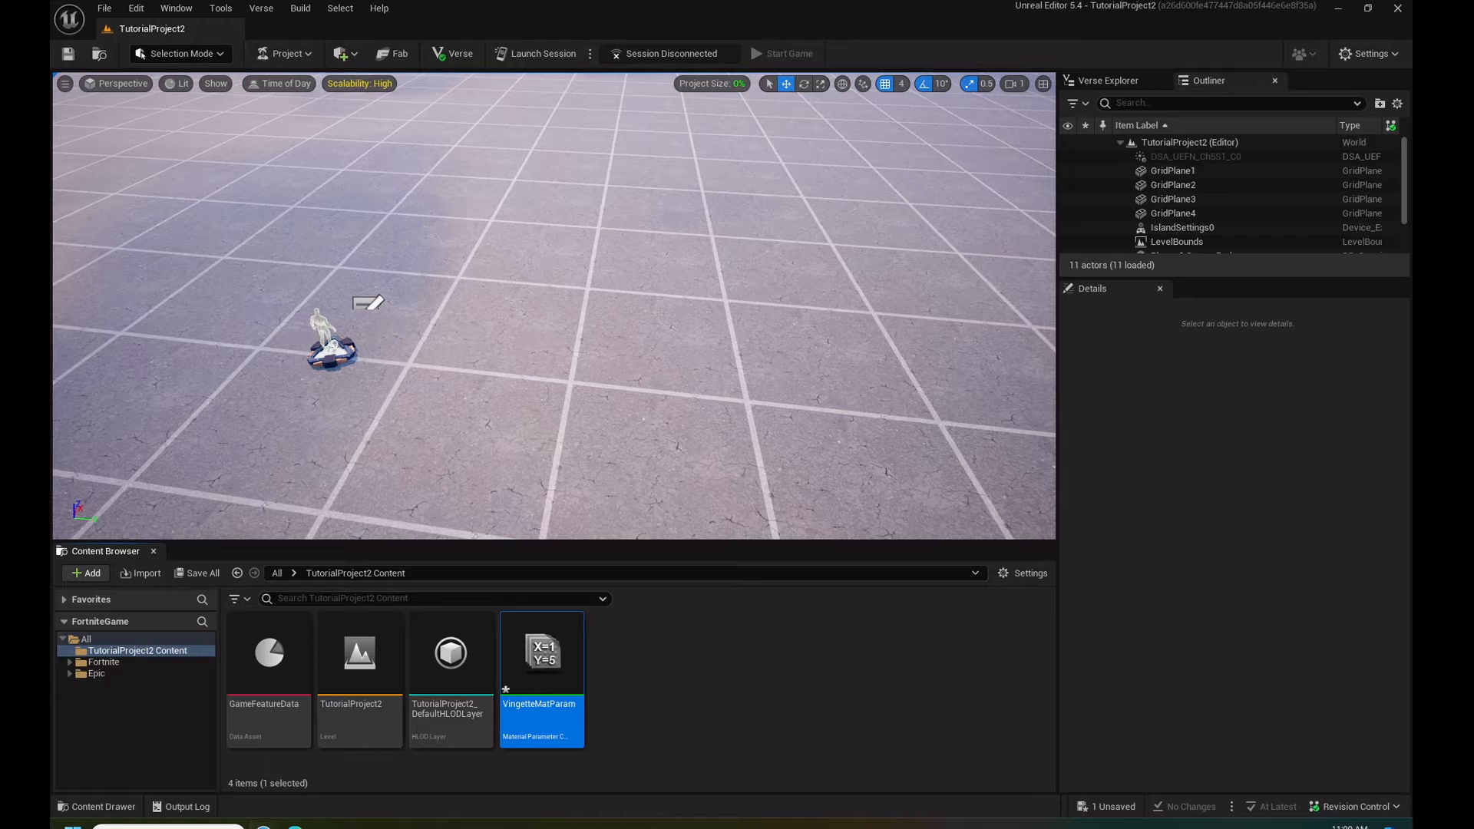
# - Add a scalar parameter named Opacity to the VingetteMatParam collection, save the asset and close it
pyautogui.doubleClick(557, 676)
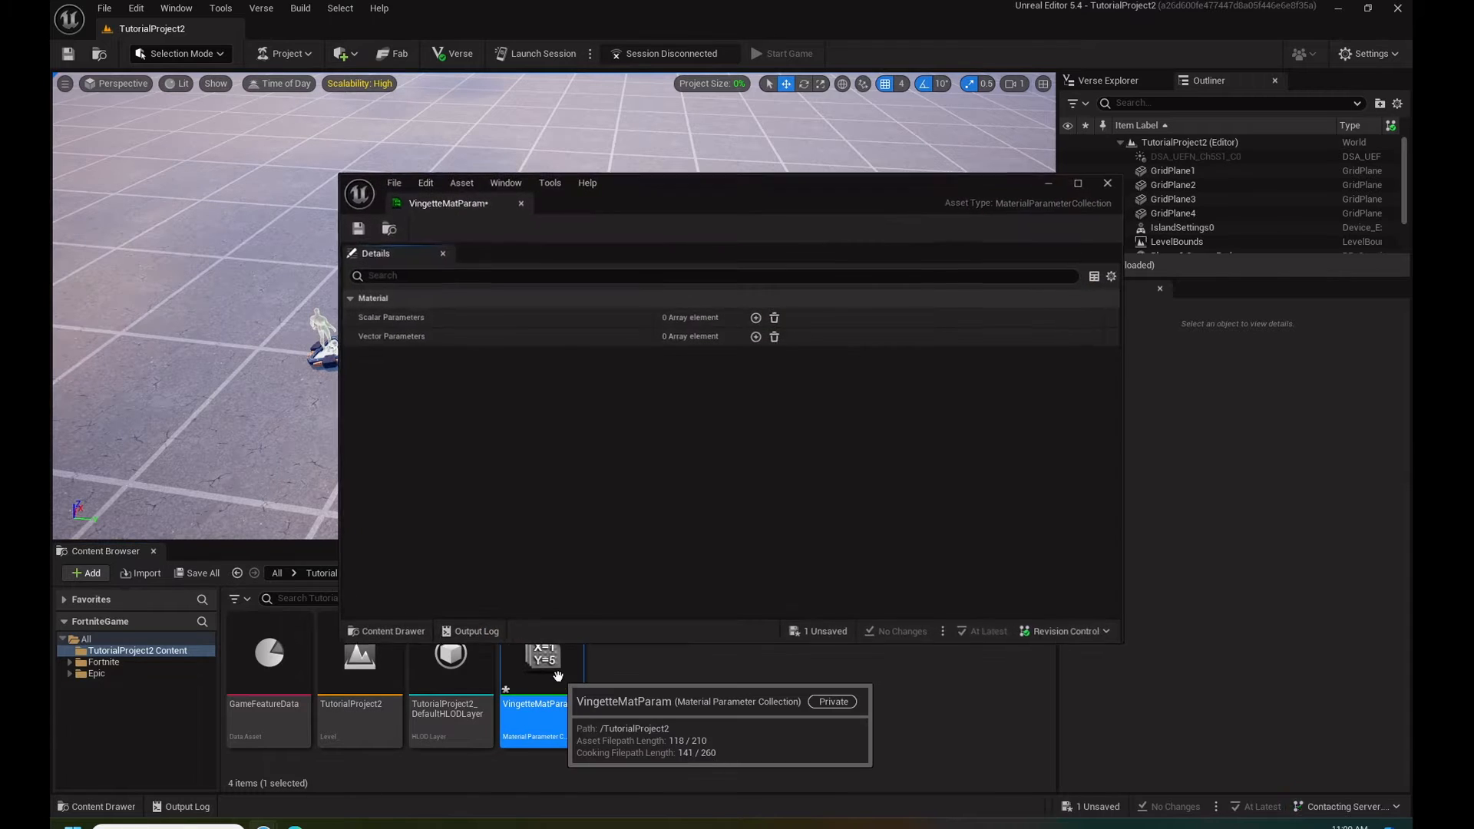
pyautogui.click(756, 317)
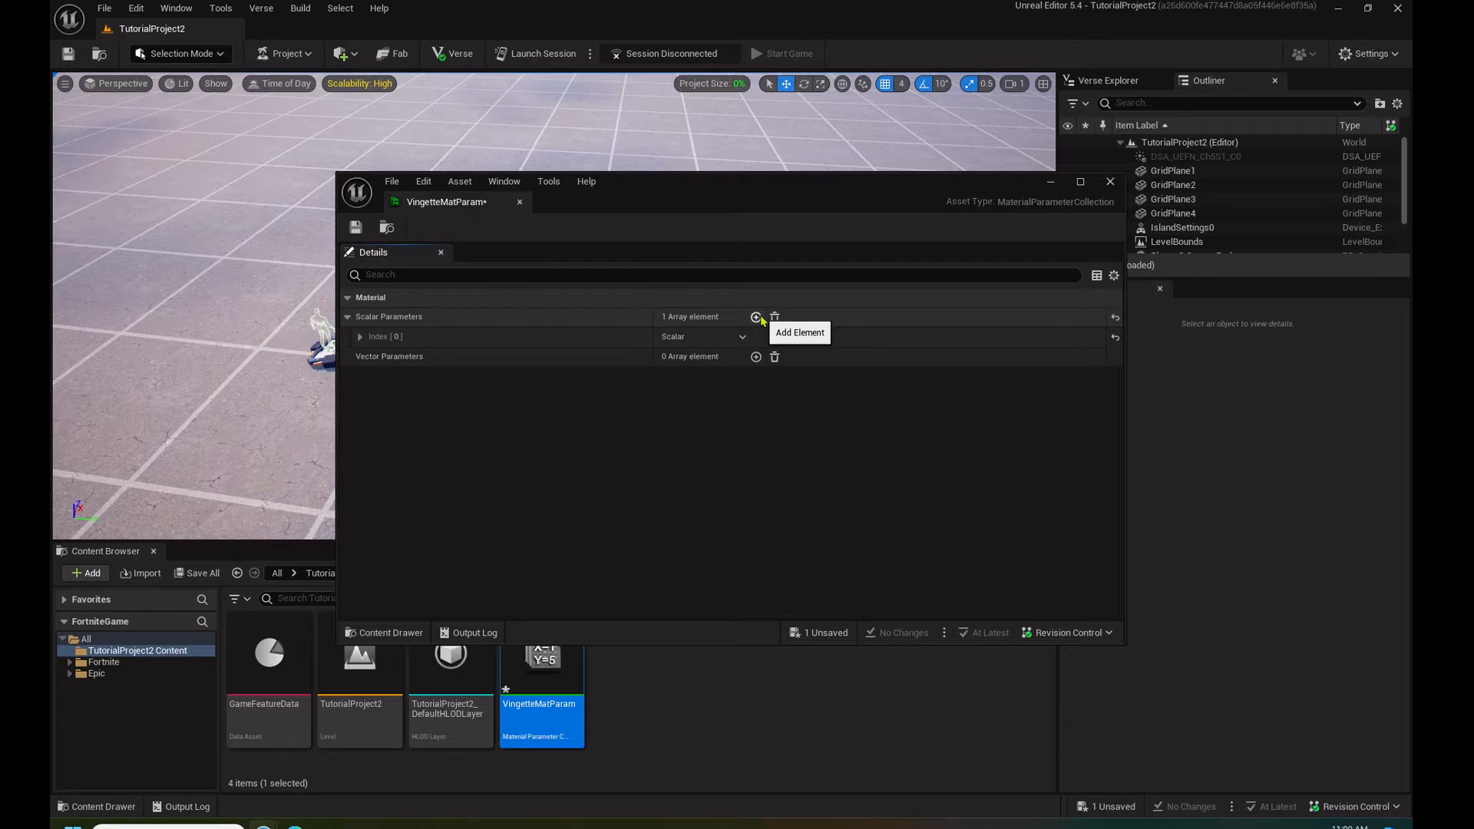
pyautogui.click(742, 338)
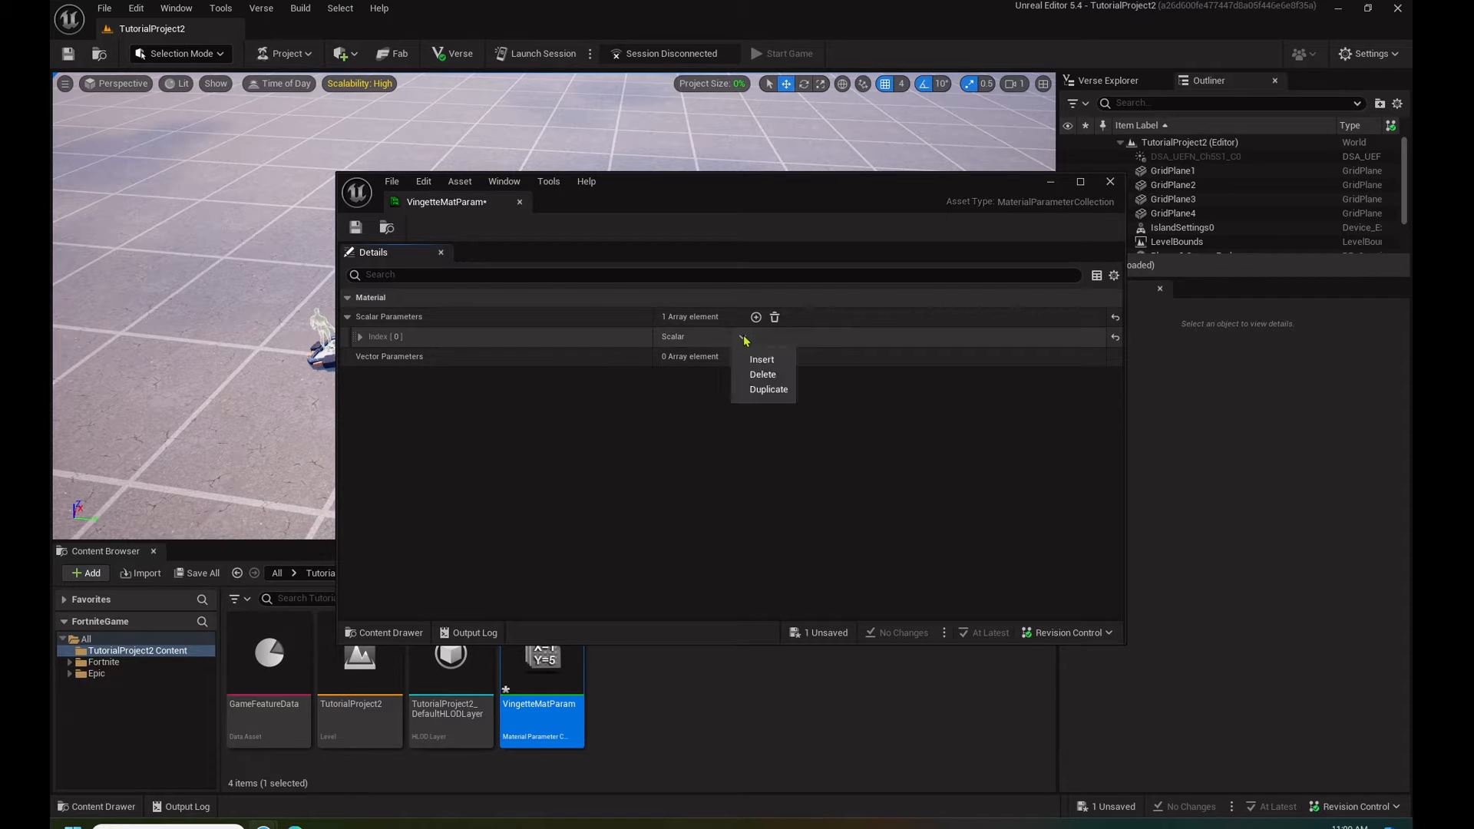
pyautogui.click(428, 349)
pyautogui.click(360, 337)
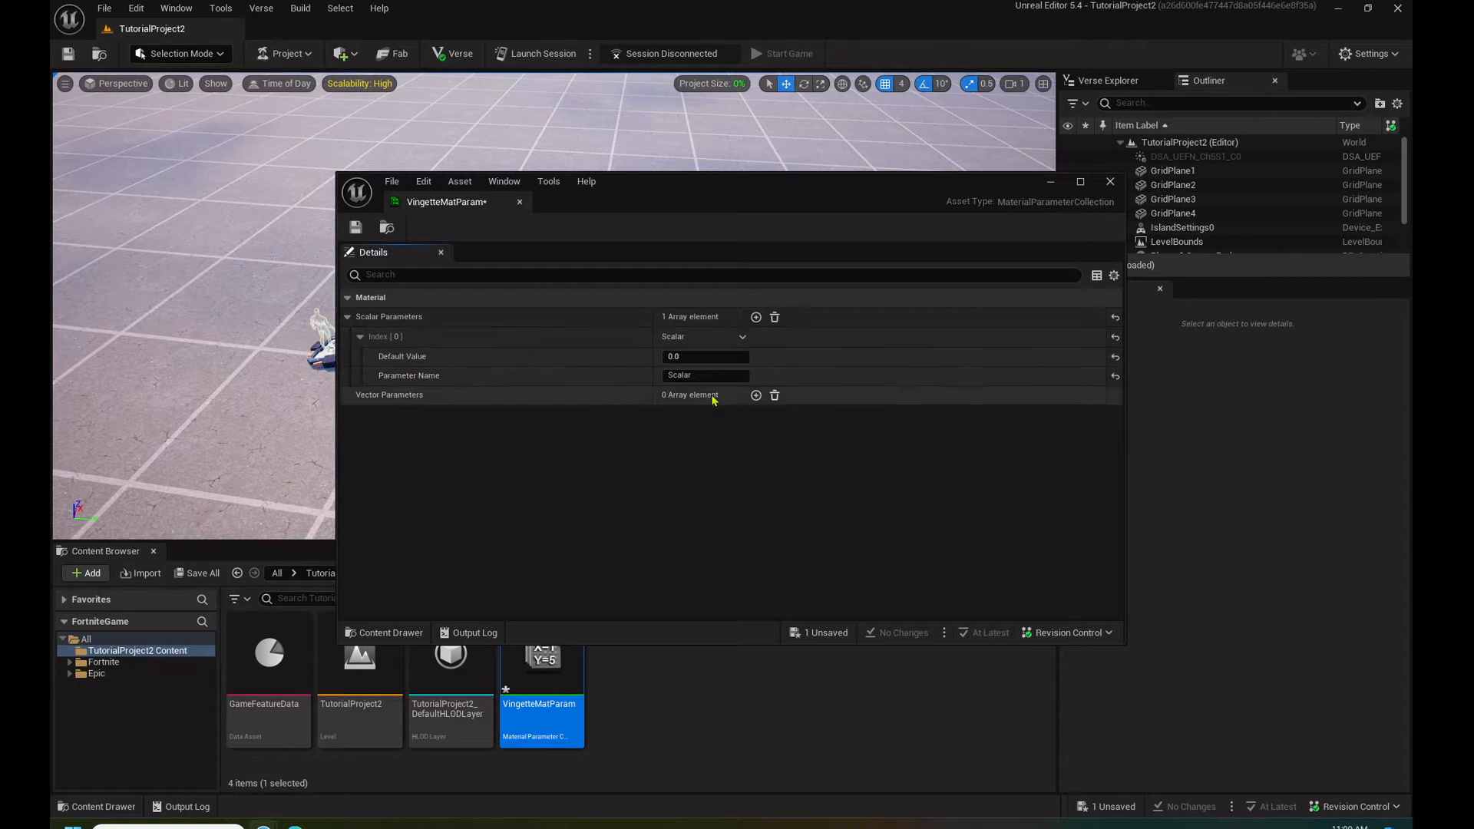
pyautogui.click(687, 376)
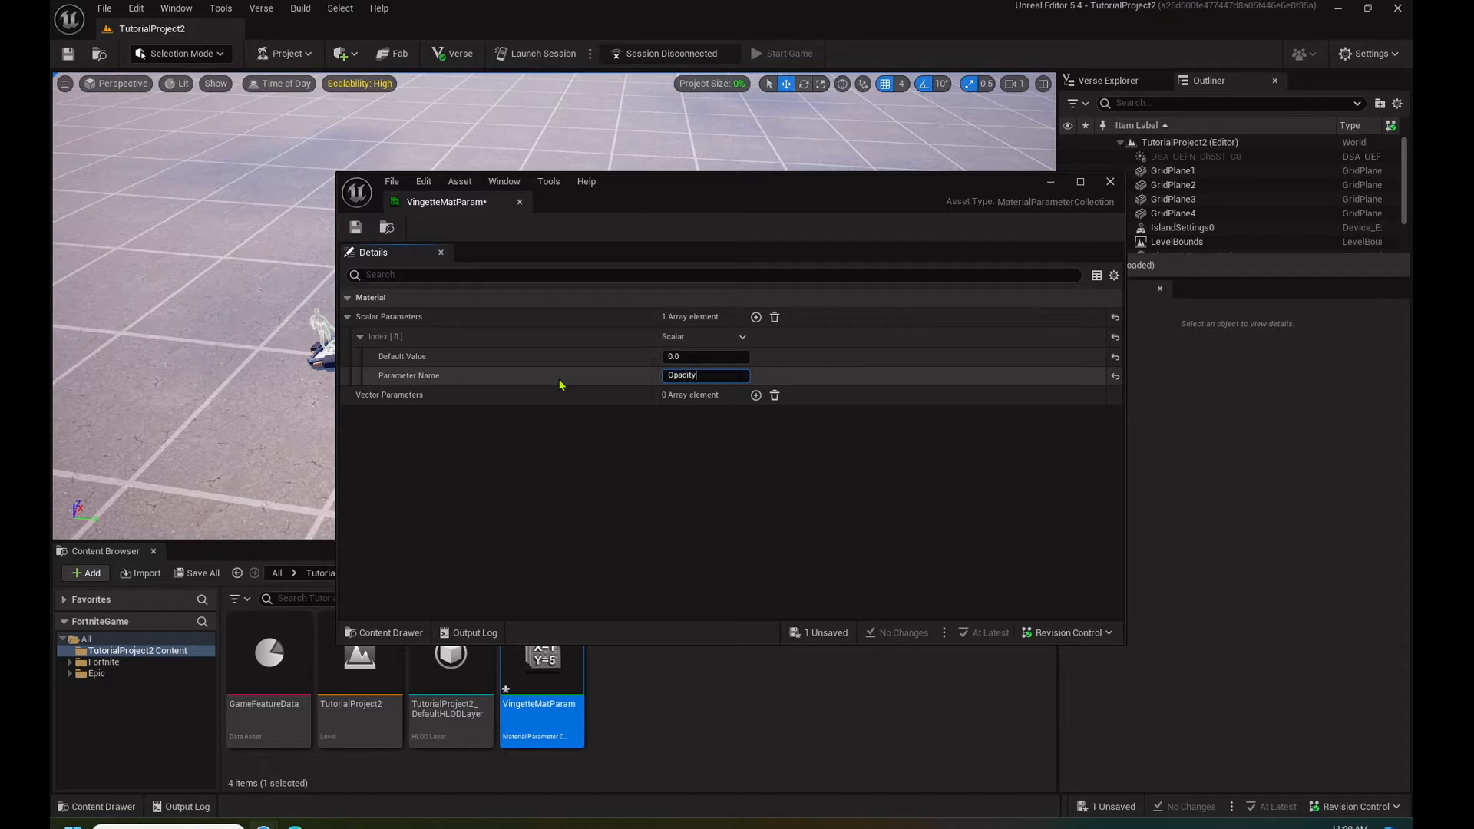
pyautogui.click(355, 228)
pyautogui.click(355, 228)
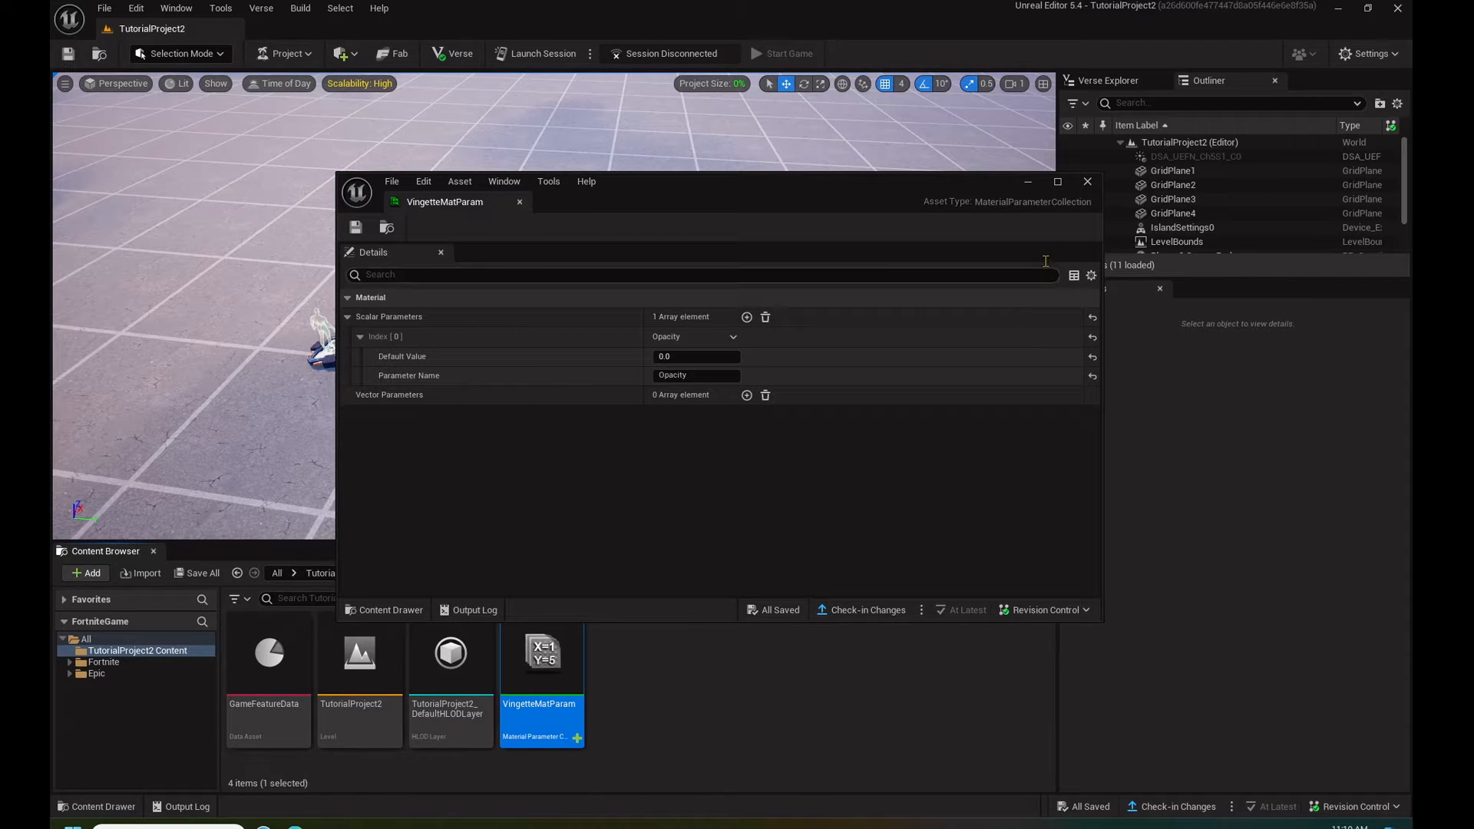
pyautogui.click(1087, 182)
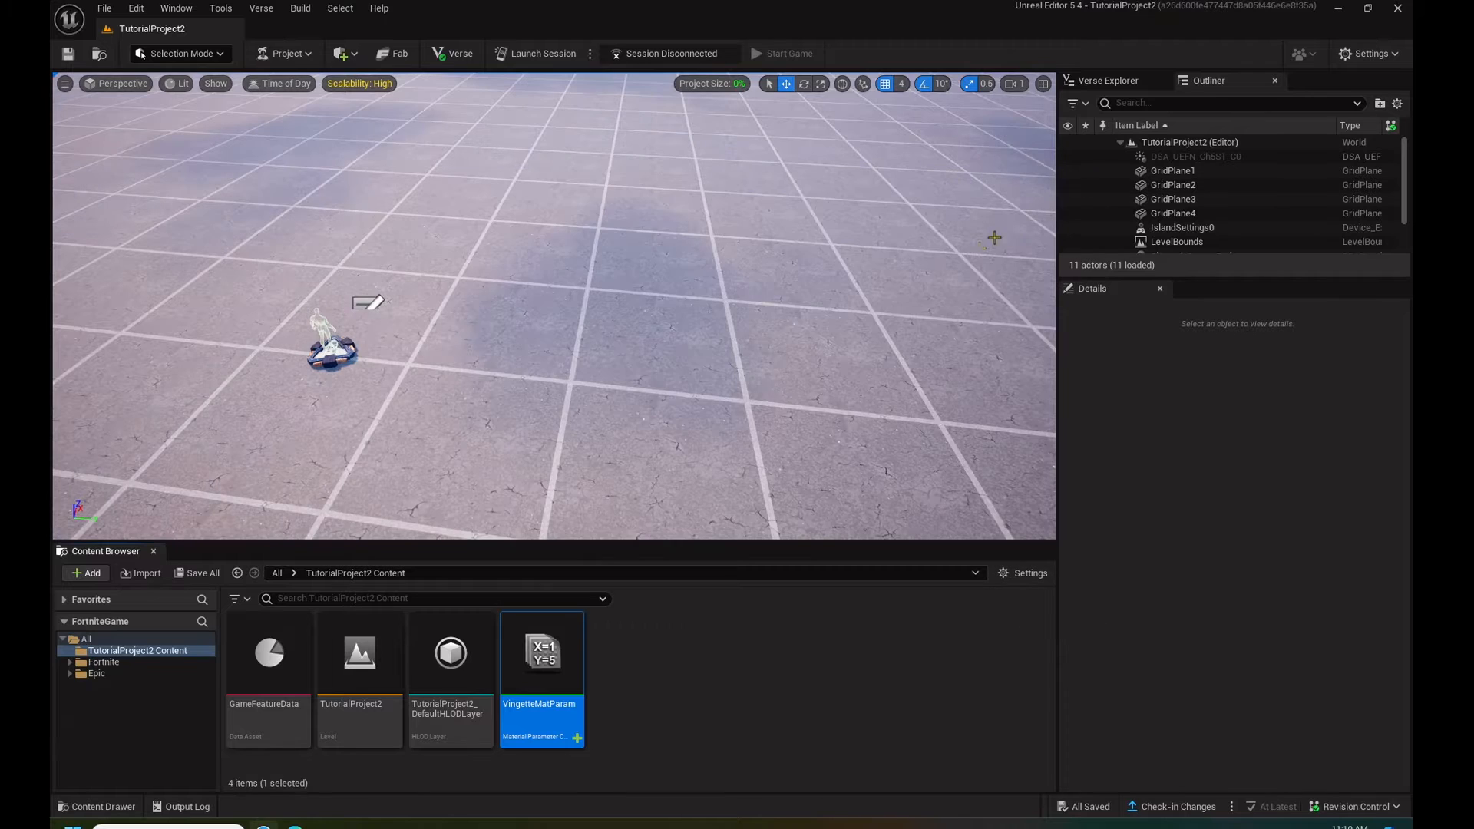
# - Import the Vingette PNG from the Downloads folder into the TutorialProject2 Content folder
pyautogui.press('super+e')
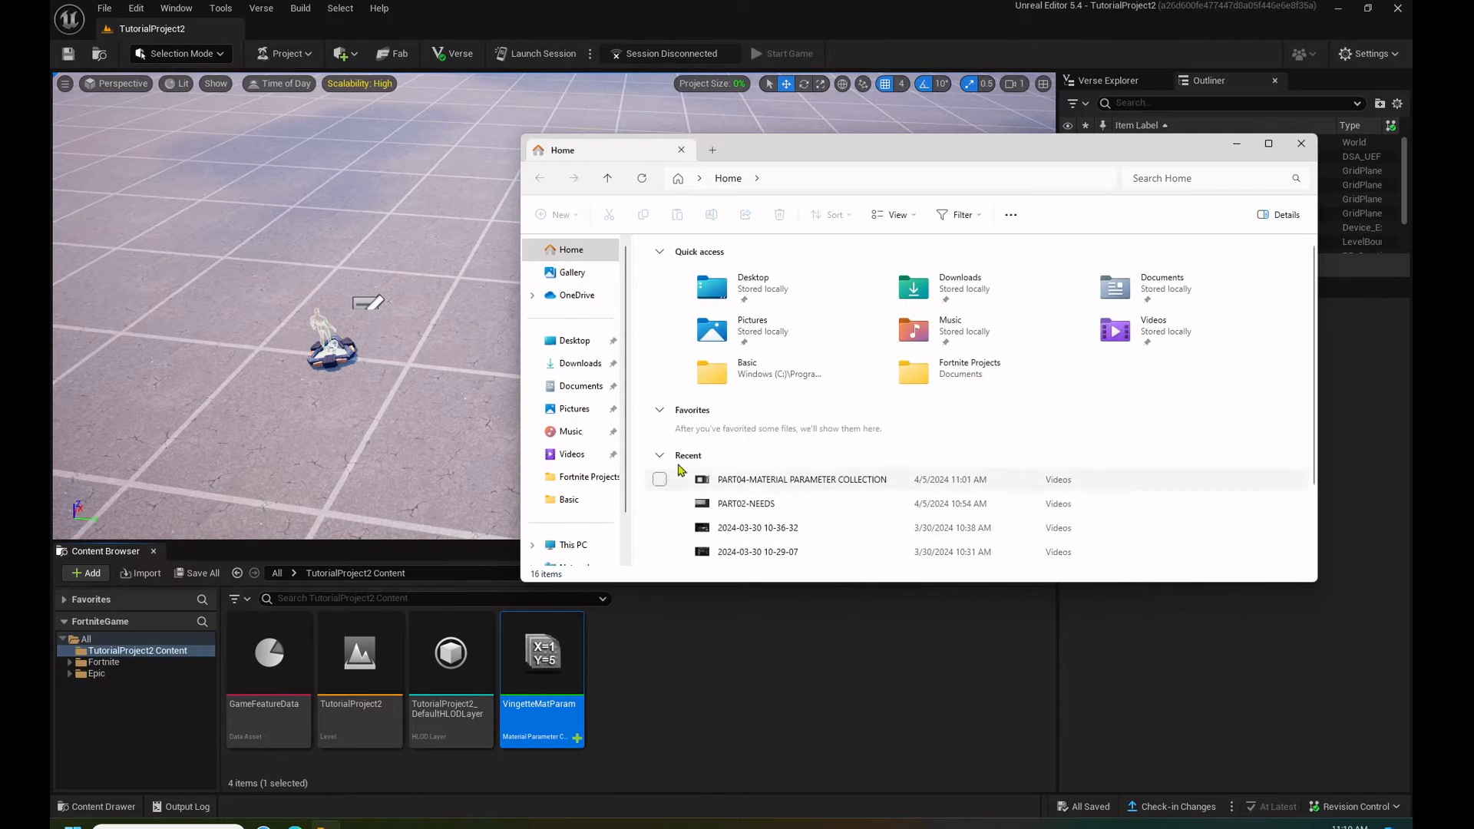
pyautogui.click(588, 367)
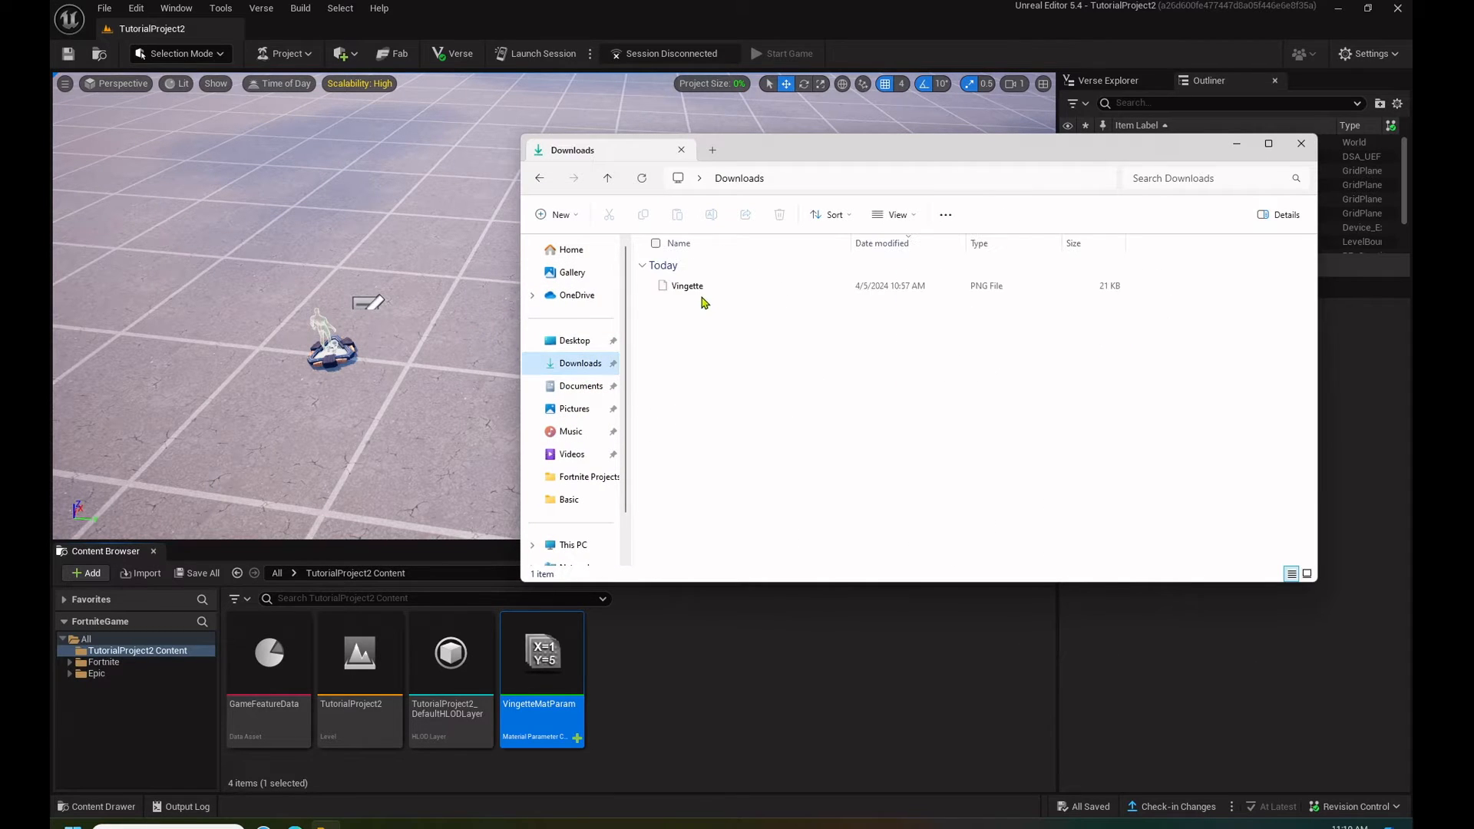
pyautogui.moveTo(700, 290); pyautogui.dragTo(685, 666)
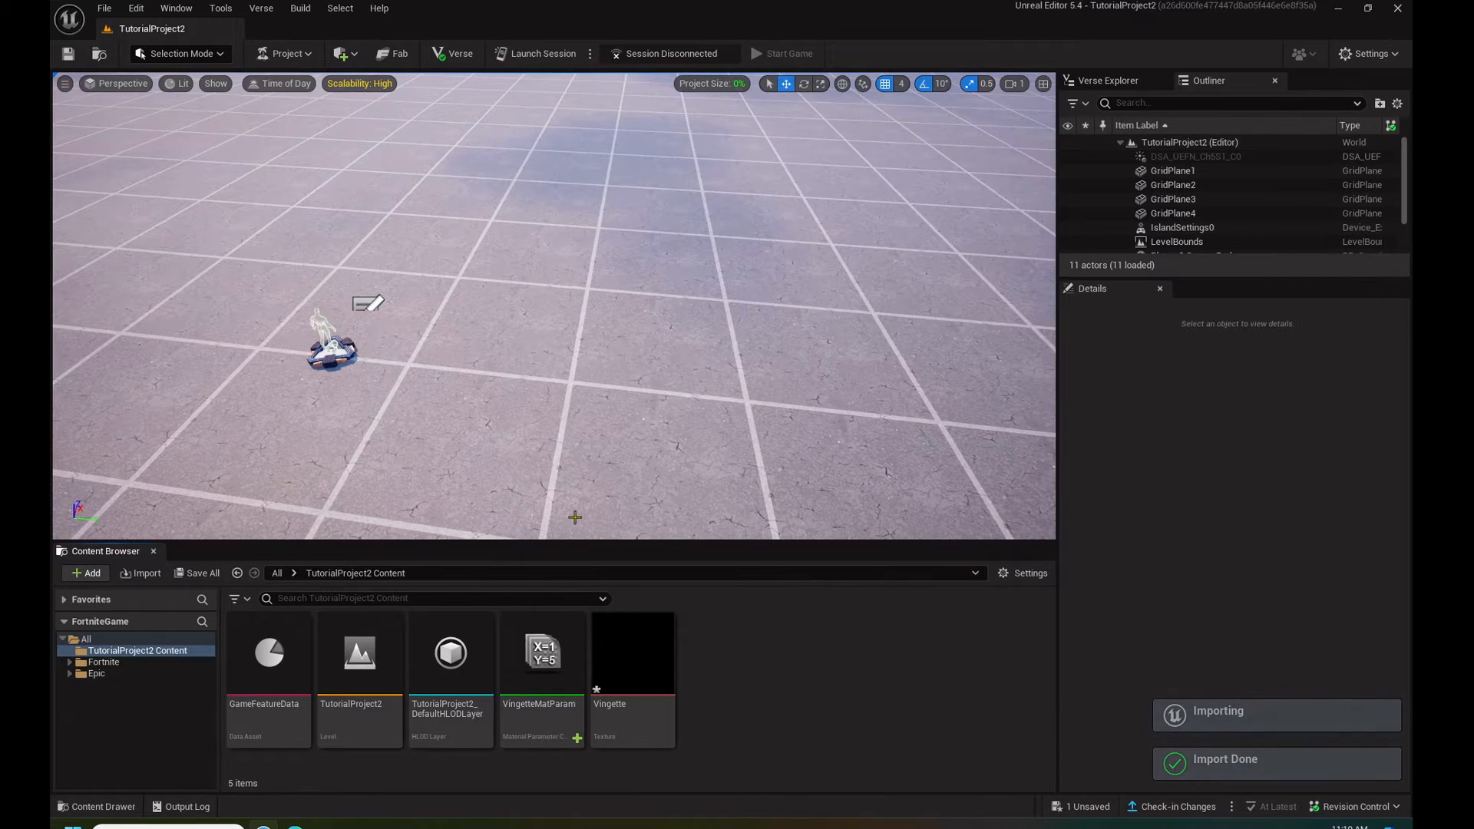
# - Create a material named PostProcMat in the TutorialProject2 Content folder and open it for editing
pyautogui.rightClick(760, 681)
pyautogui.moveTo(853, 489)
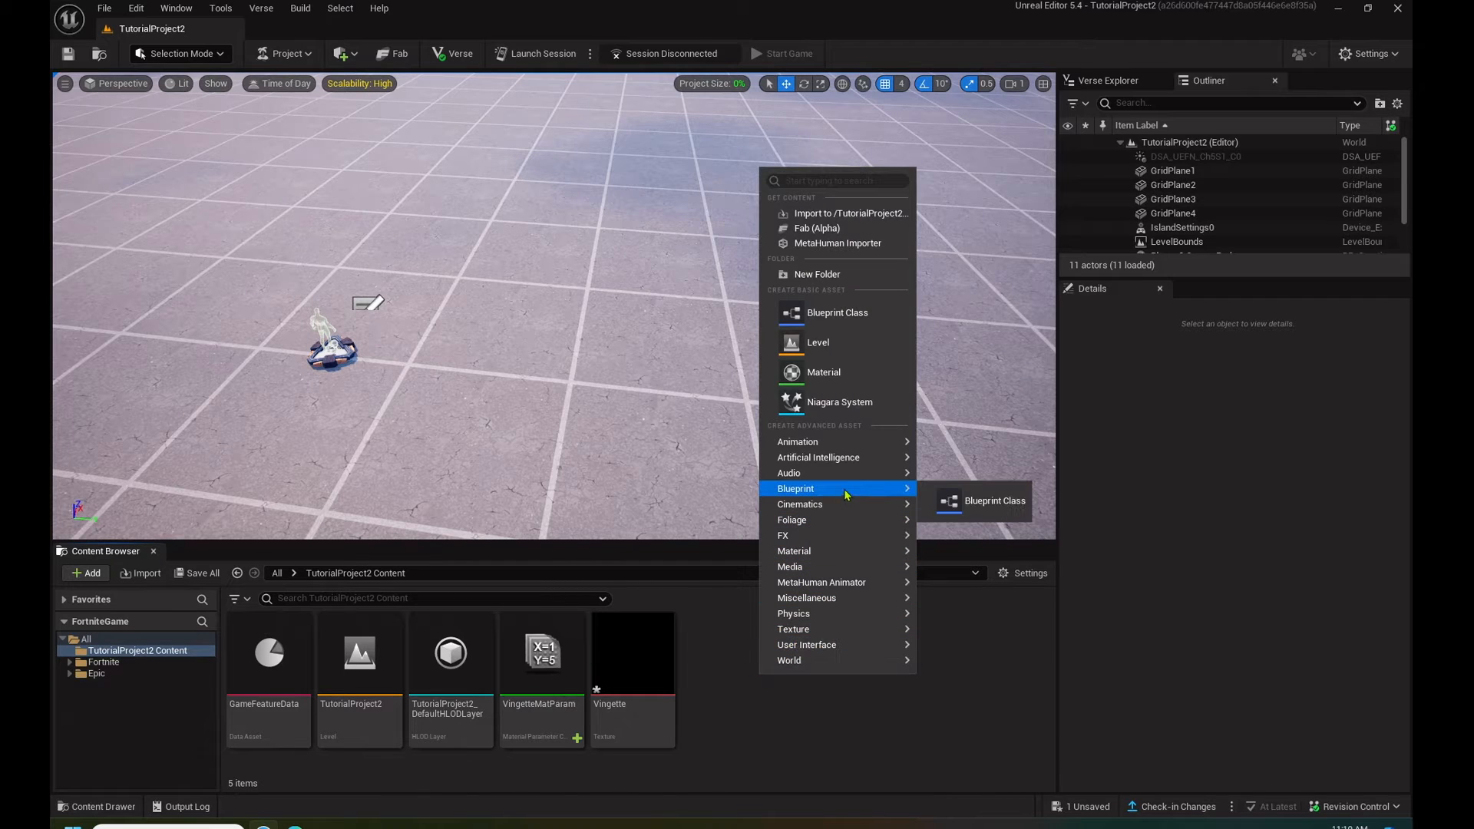
pyautogui.moveTo(828, 551)
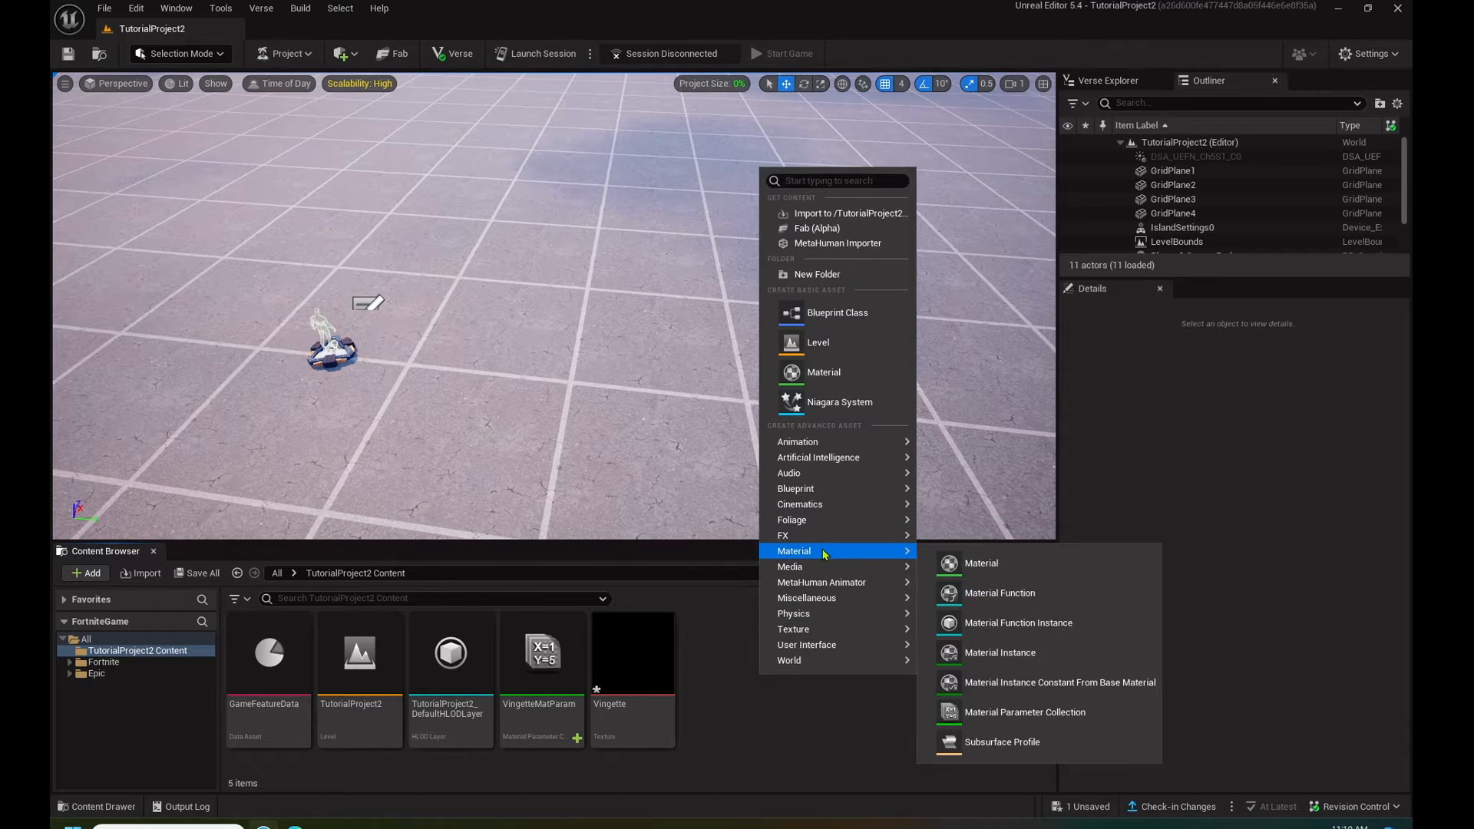
pyautogui.click(1025, 566)
pyautogui.write('PostPro')
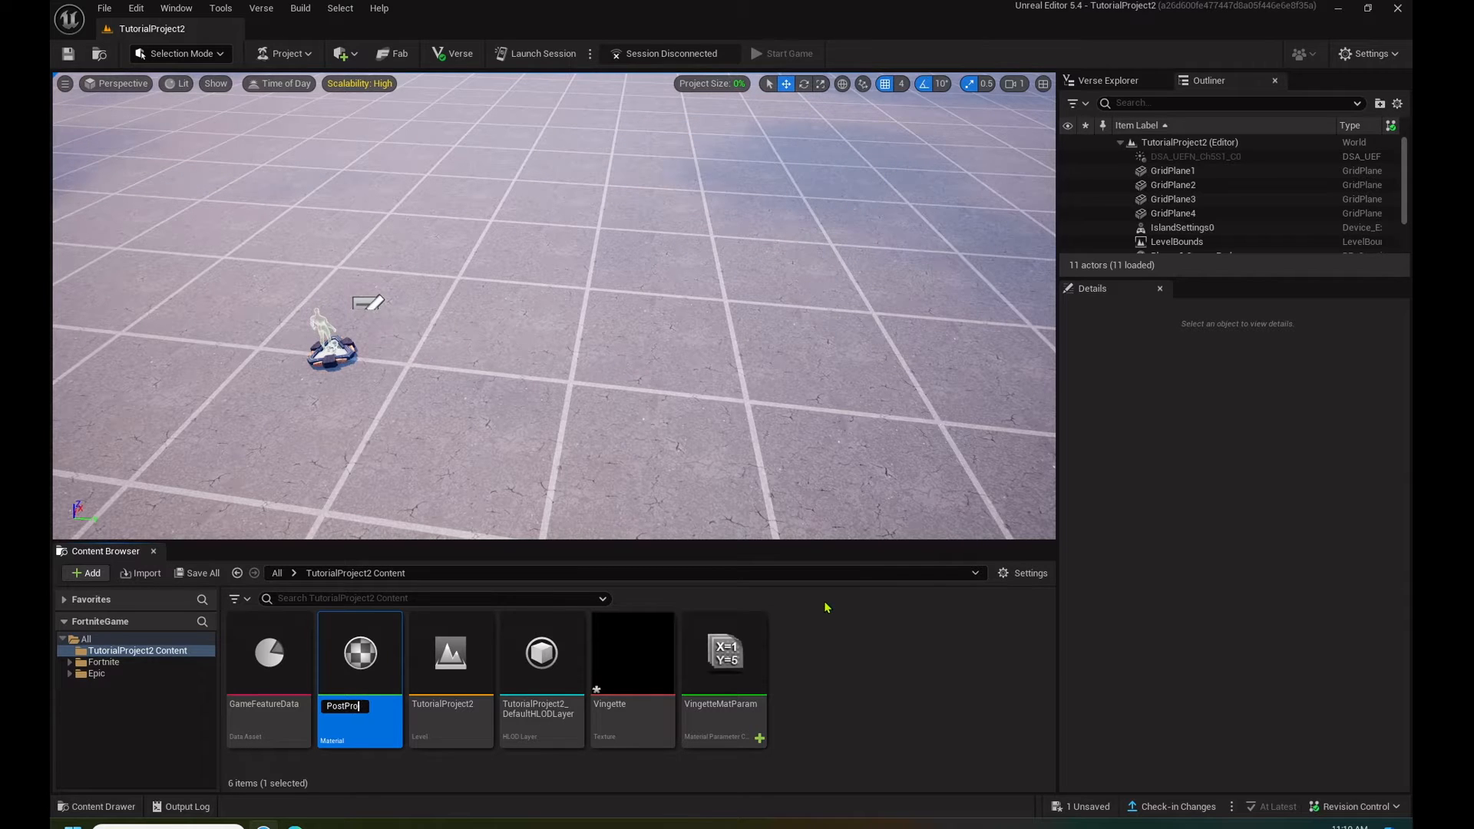
pyautogui.press('Return')
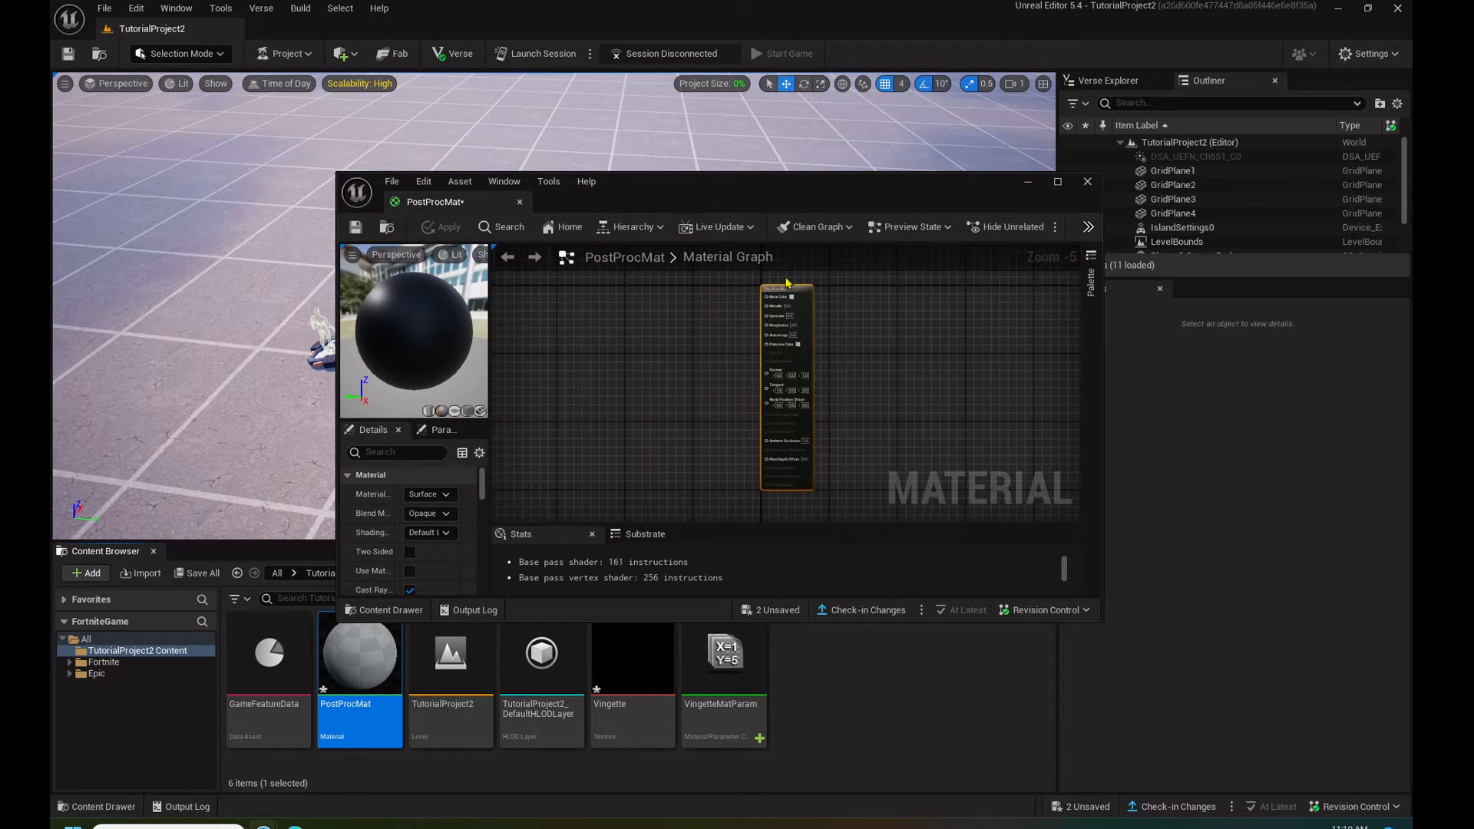
# - Maximise the PostProcMat material editor and set the material domain to Post Process
pyautogui.click(1057, 181)
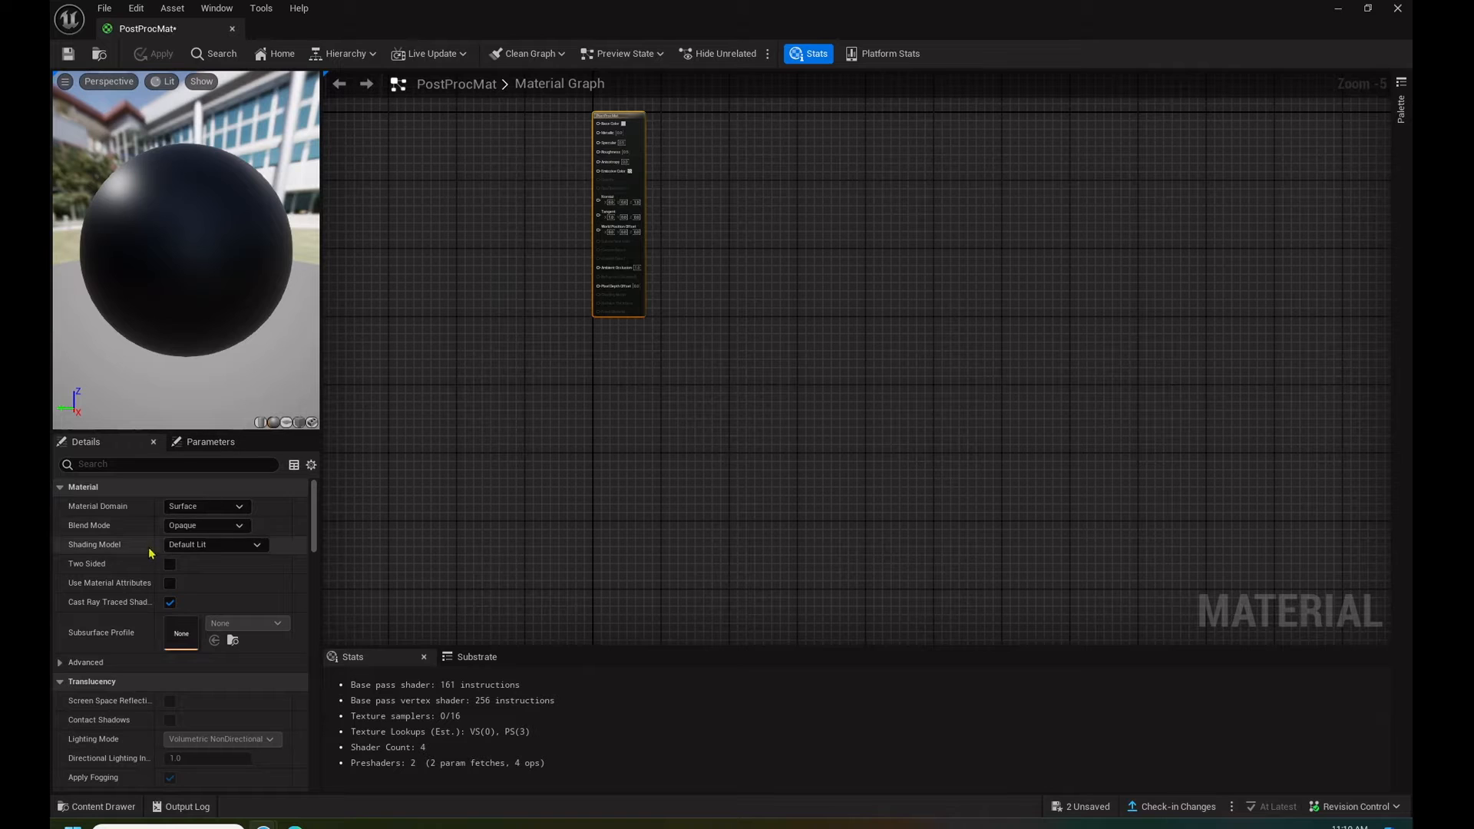
pyautogui.click(197, 508)
pyautogui.click(188, 574)
# - Add a LinearInterpolate node to the material graph and connect its output to the material's Emissive Color
pyautogui.moveTo(579, 277); pyautogui.dragTo(758, 358, button='right')
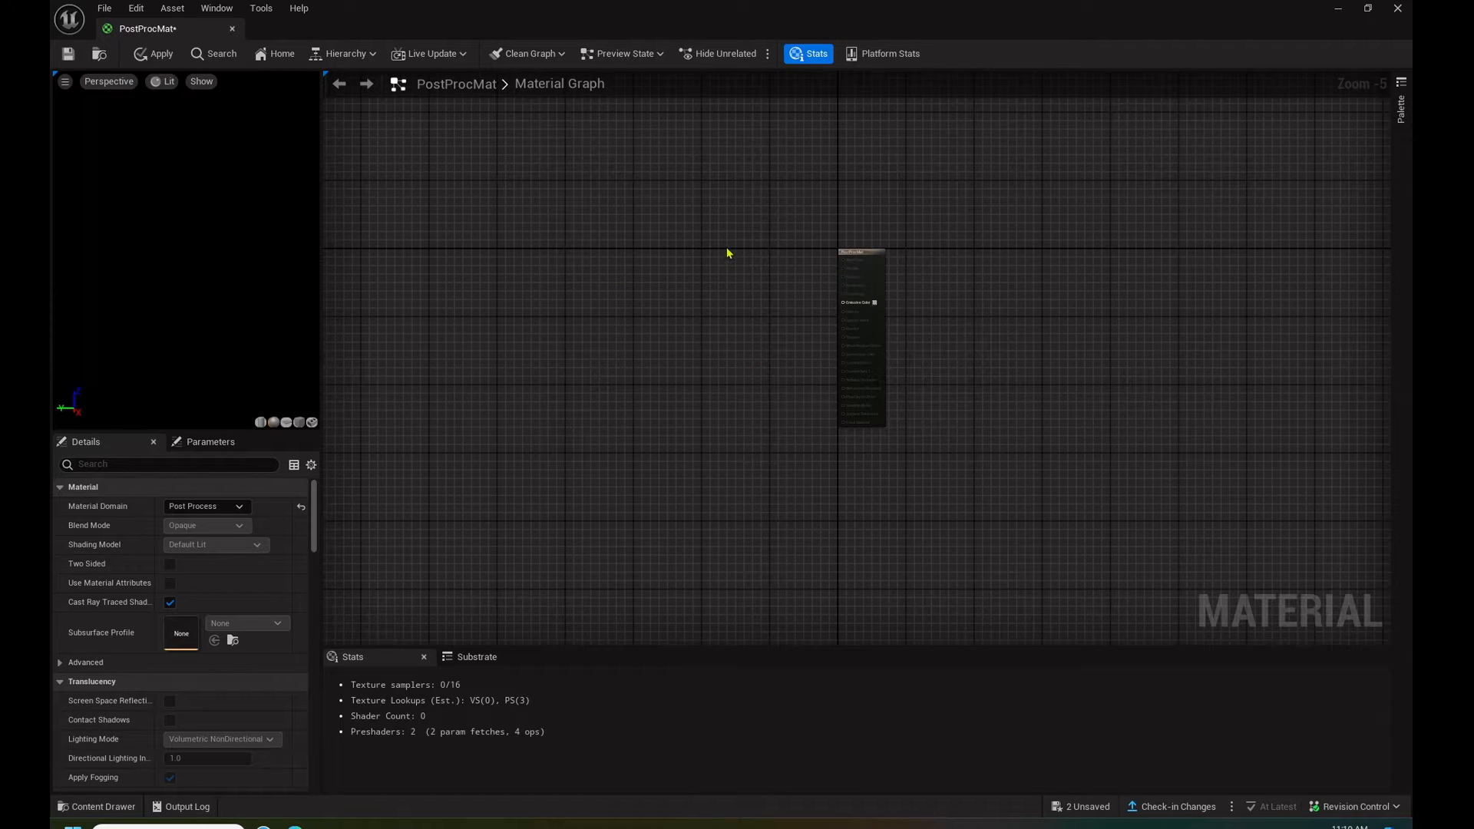
pyautogui.moveTo(729, 253); pyautogui.dragTo(757, 247, button='right')
pyautogui.rightClick(722, 271)
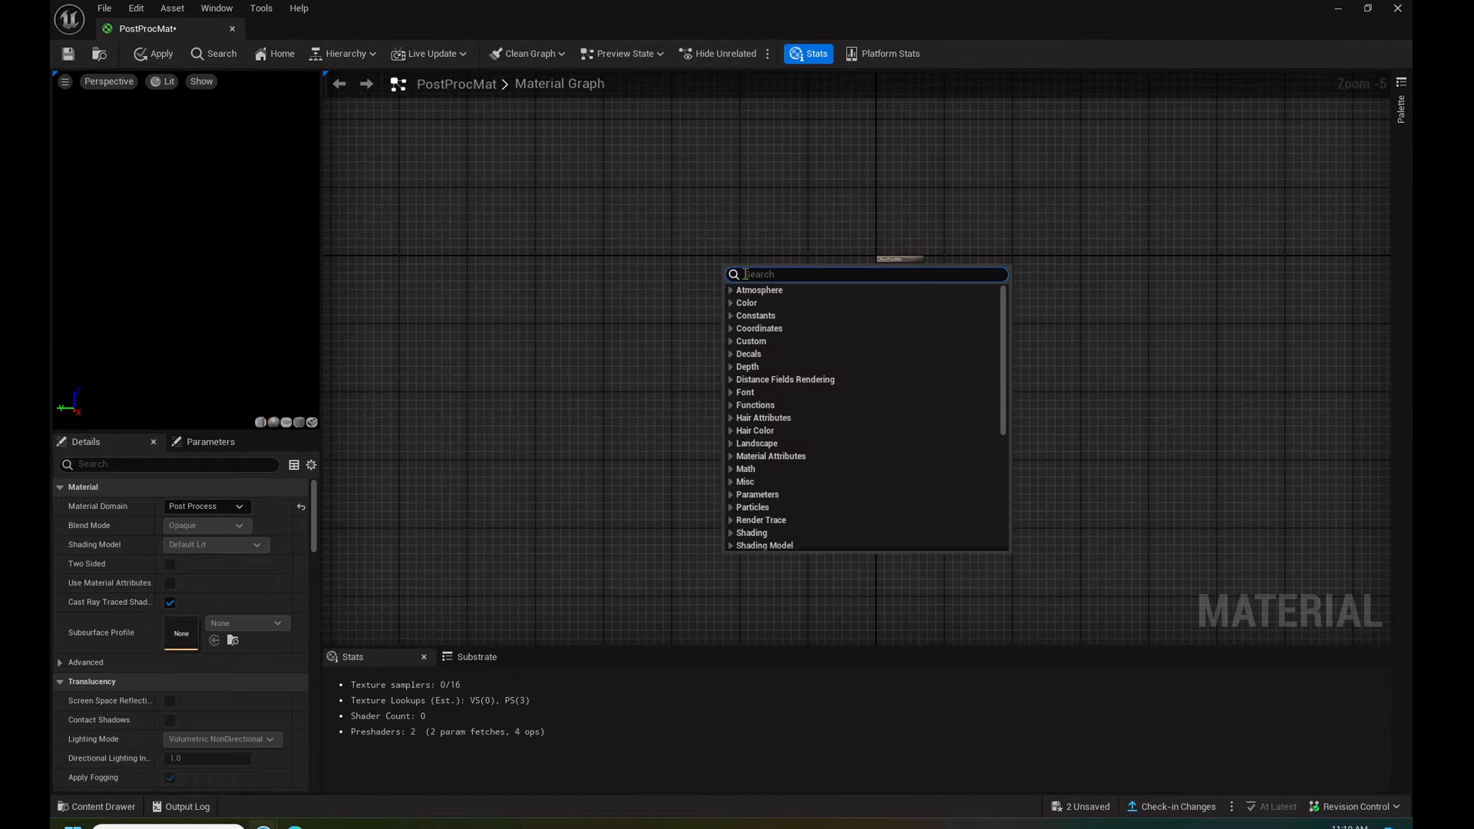
pyautogui.write('linear')
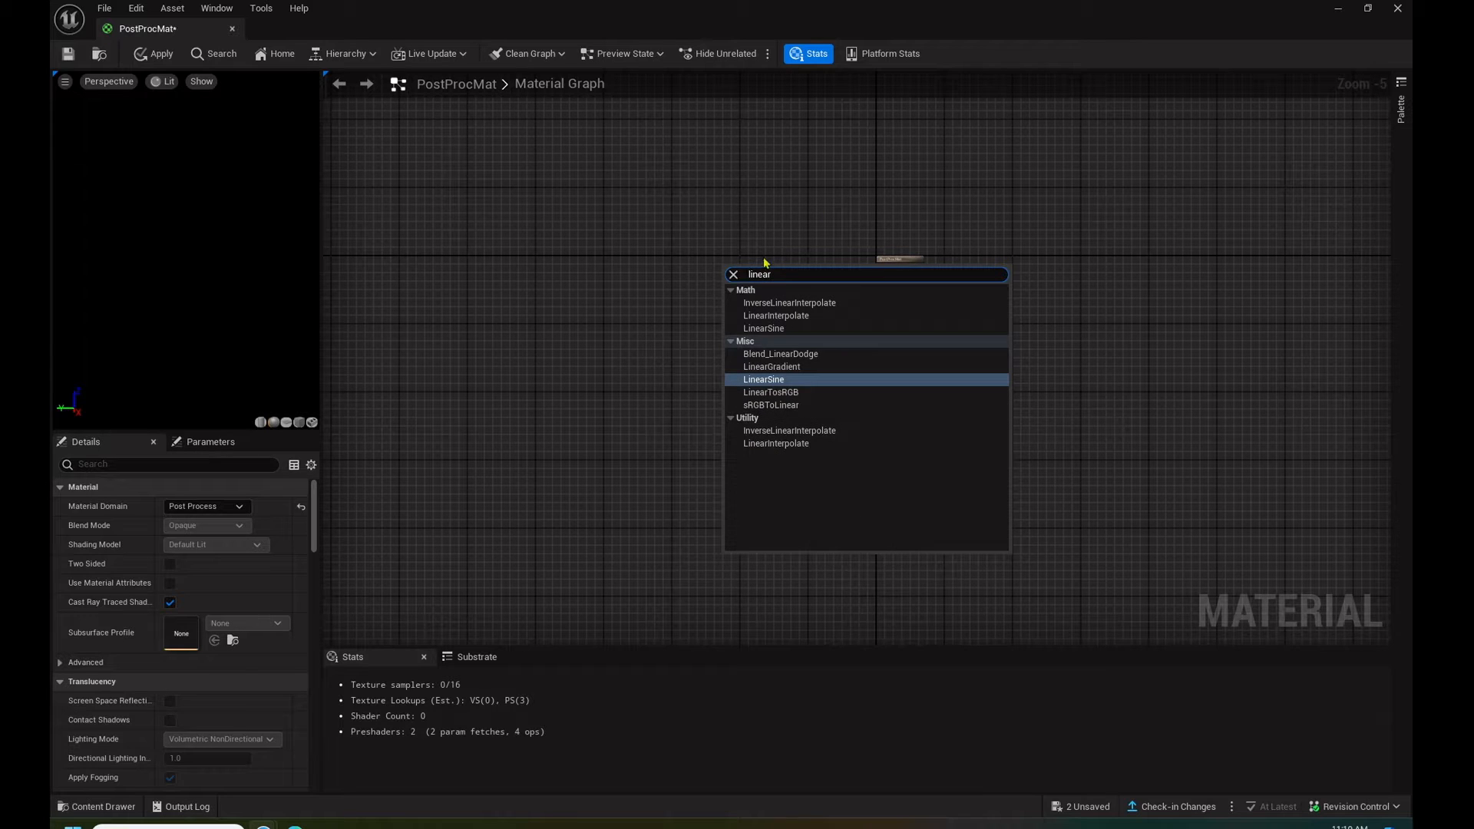
pyautogui.click(798, 443)
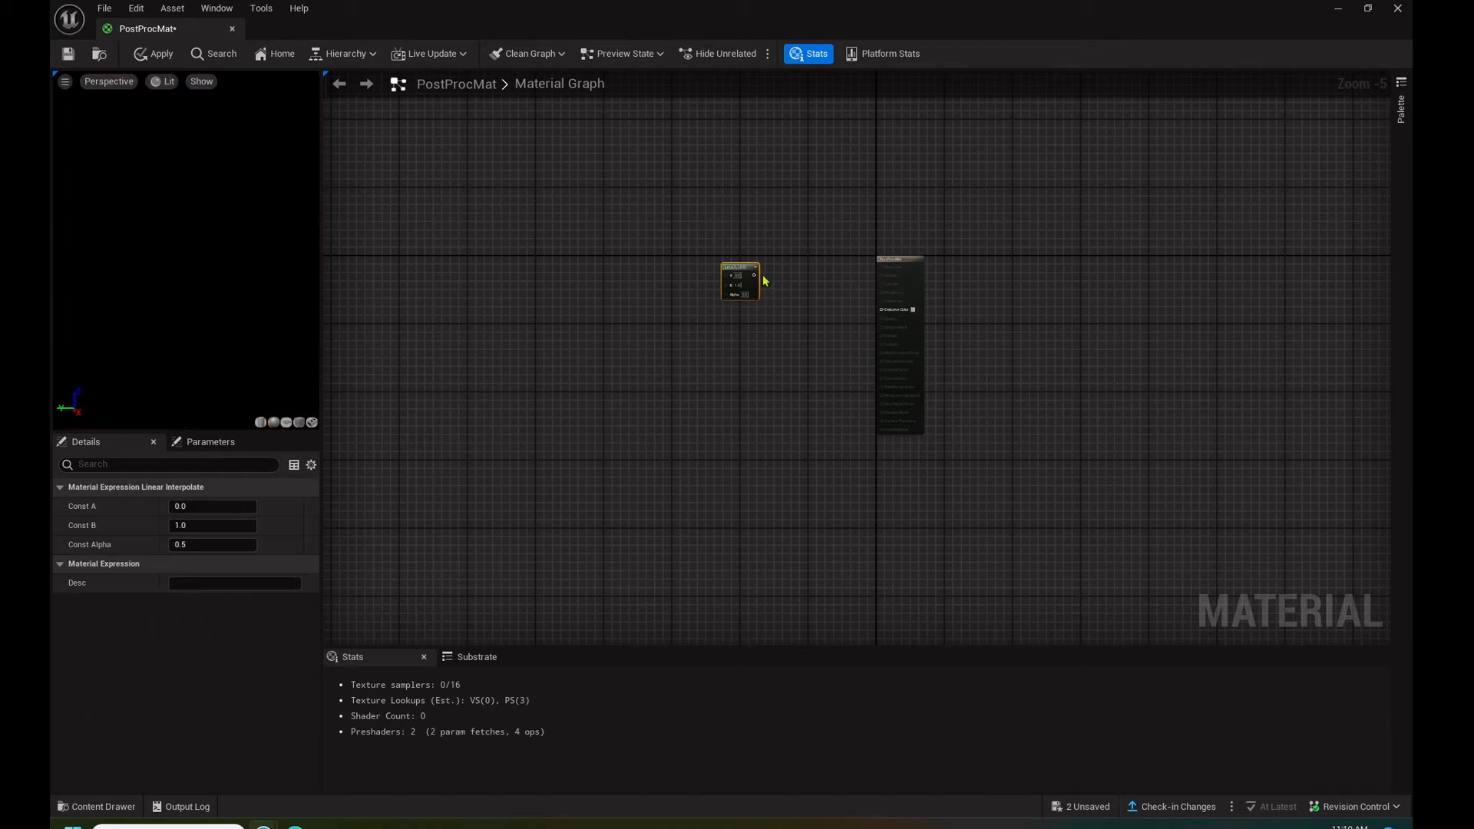
pyautogui.moveTo(755, 275); pyautogui.dragTo(885, 318)
# - Add a ComponentMask node with the R, G and B channels enabled and connect its output to the Lerp node's A input
pyautogui.moveTo(543, 260); pyautogui.dragTo(674, 283, button='right')
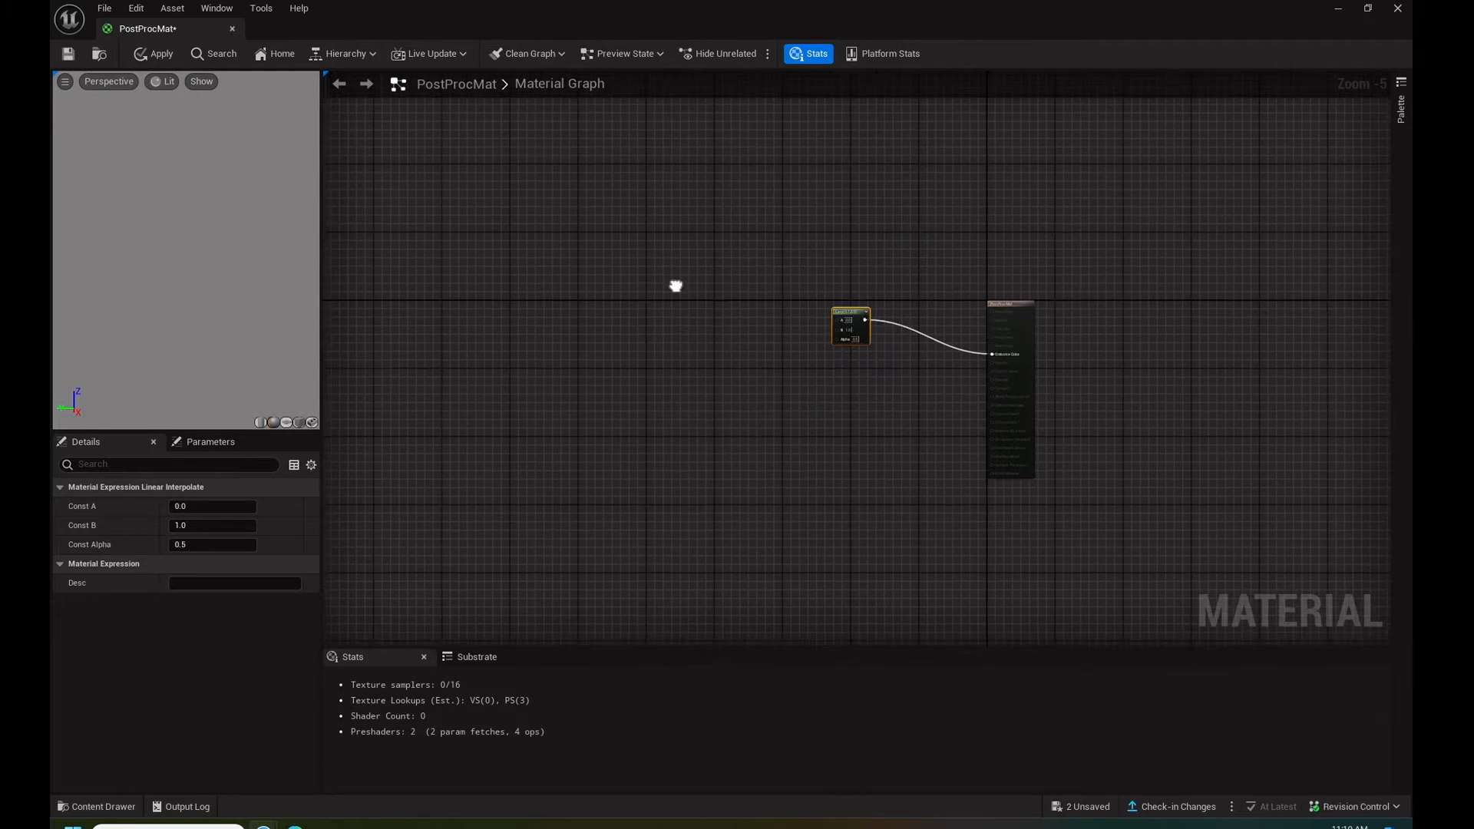
pyautogui.rightClick(659, 279)
pyautogui.write('compo')
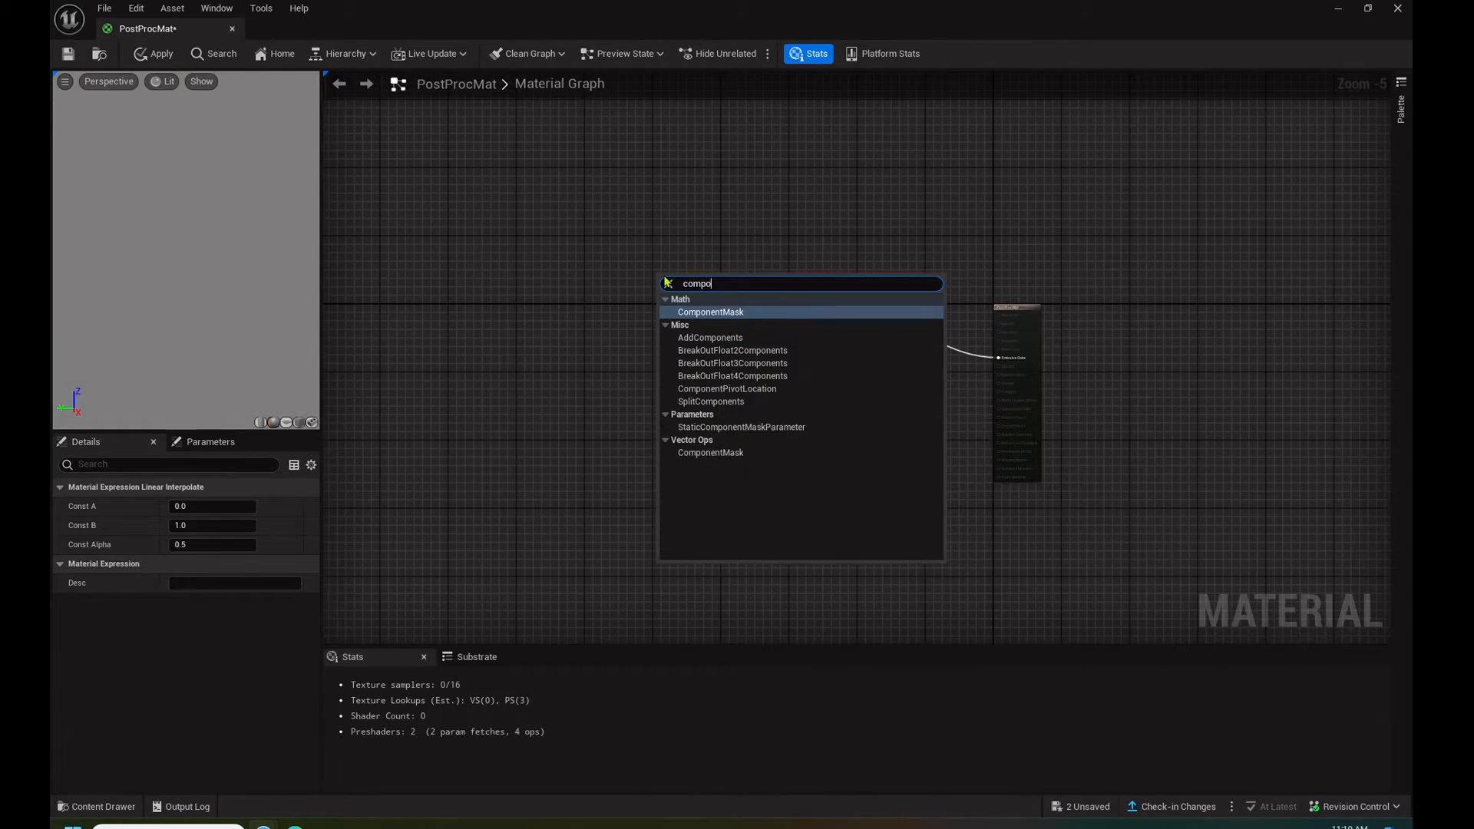
pyautogui.click(718, 311)
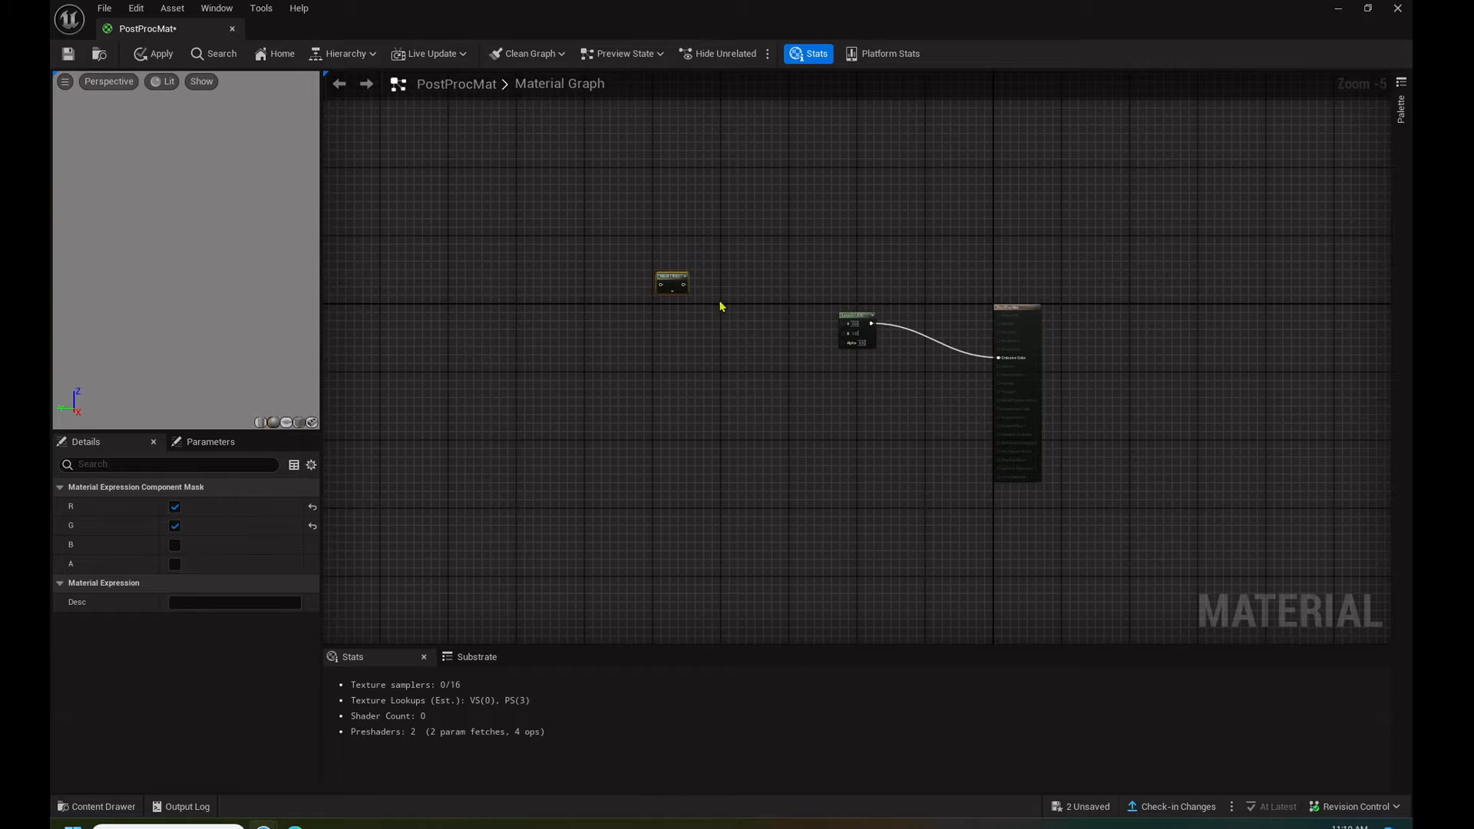
pyautogui.scroll(4, 714, 274)
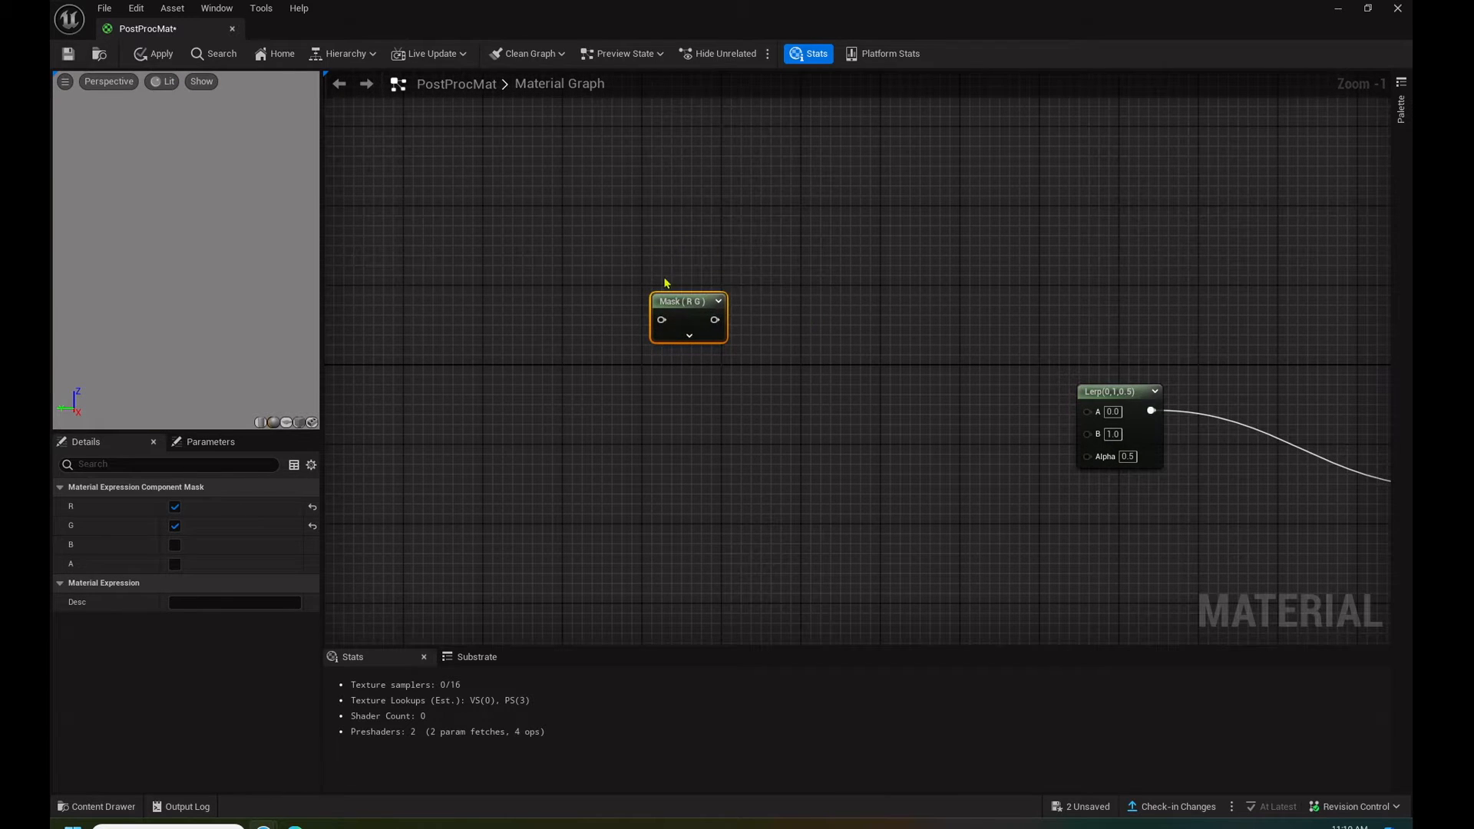
pyautogui.moveTo(683, 317); pyautogui.dragTo(813, 329)
pyautogui.click(817, 347)
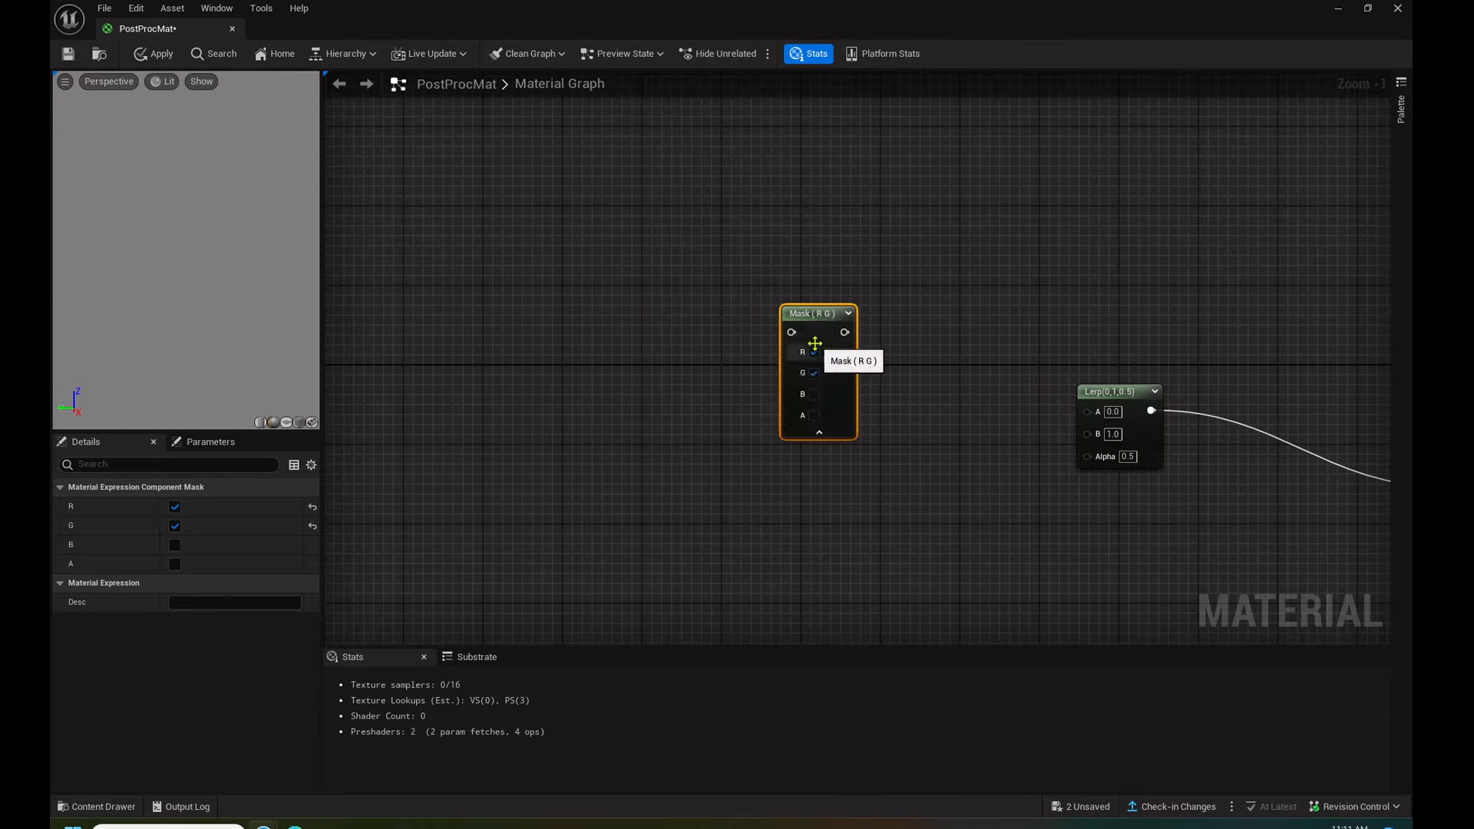
pyautogui.click(814, 394)
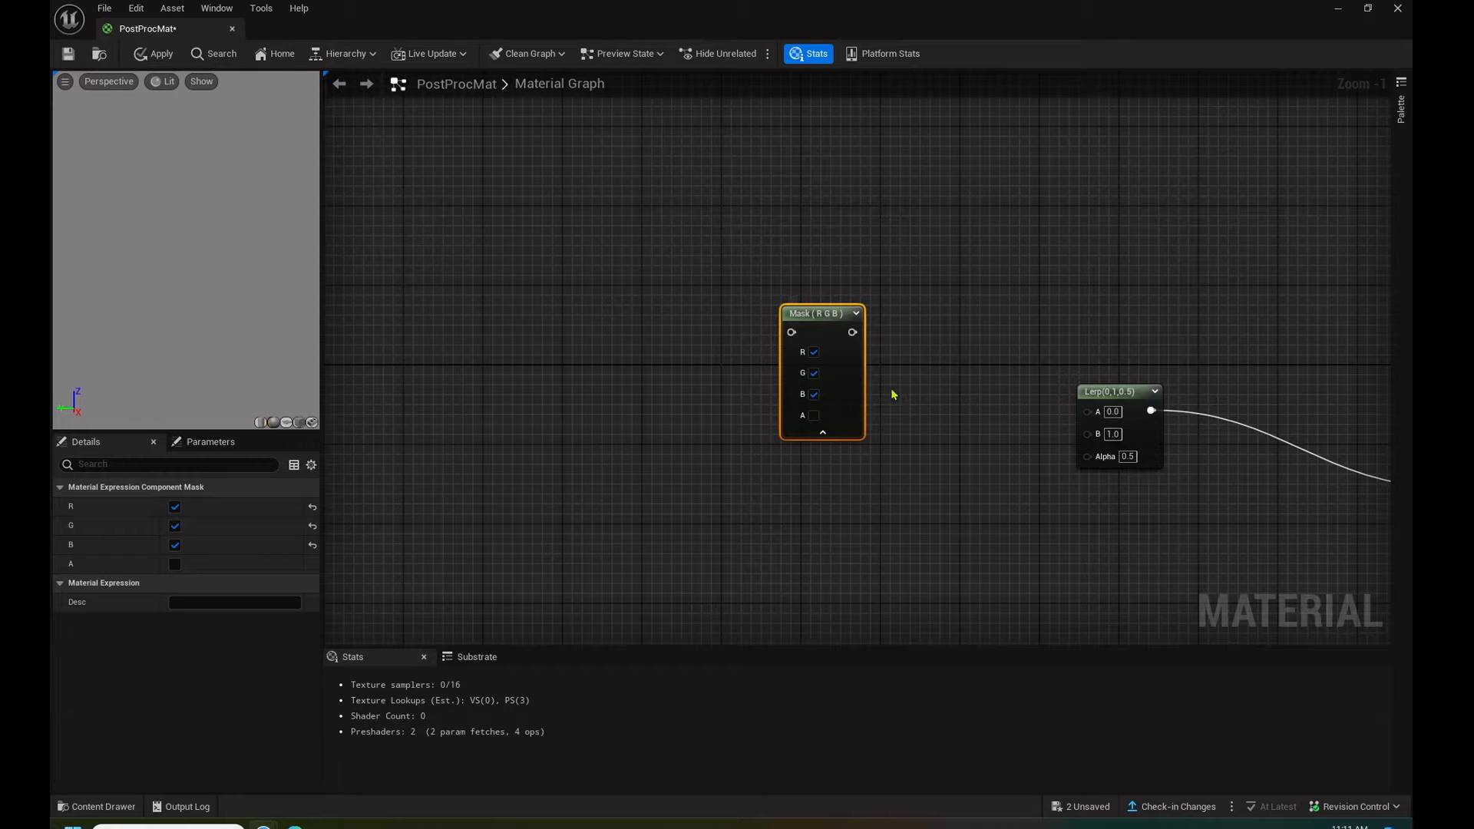
pyautogui.moveTo(852, 331); pyautogui.dragTo(1096, 416)
# - Add a SceneTexture node to the graph ahead of the RGB mask node
pyautogui.moveTo(563, 289); pyautogui.dragTo(773, 269, button='right')
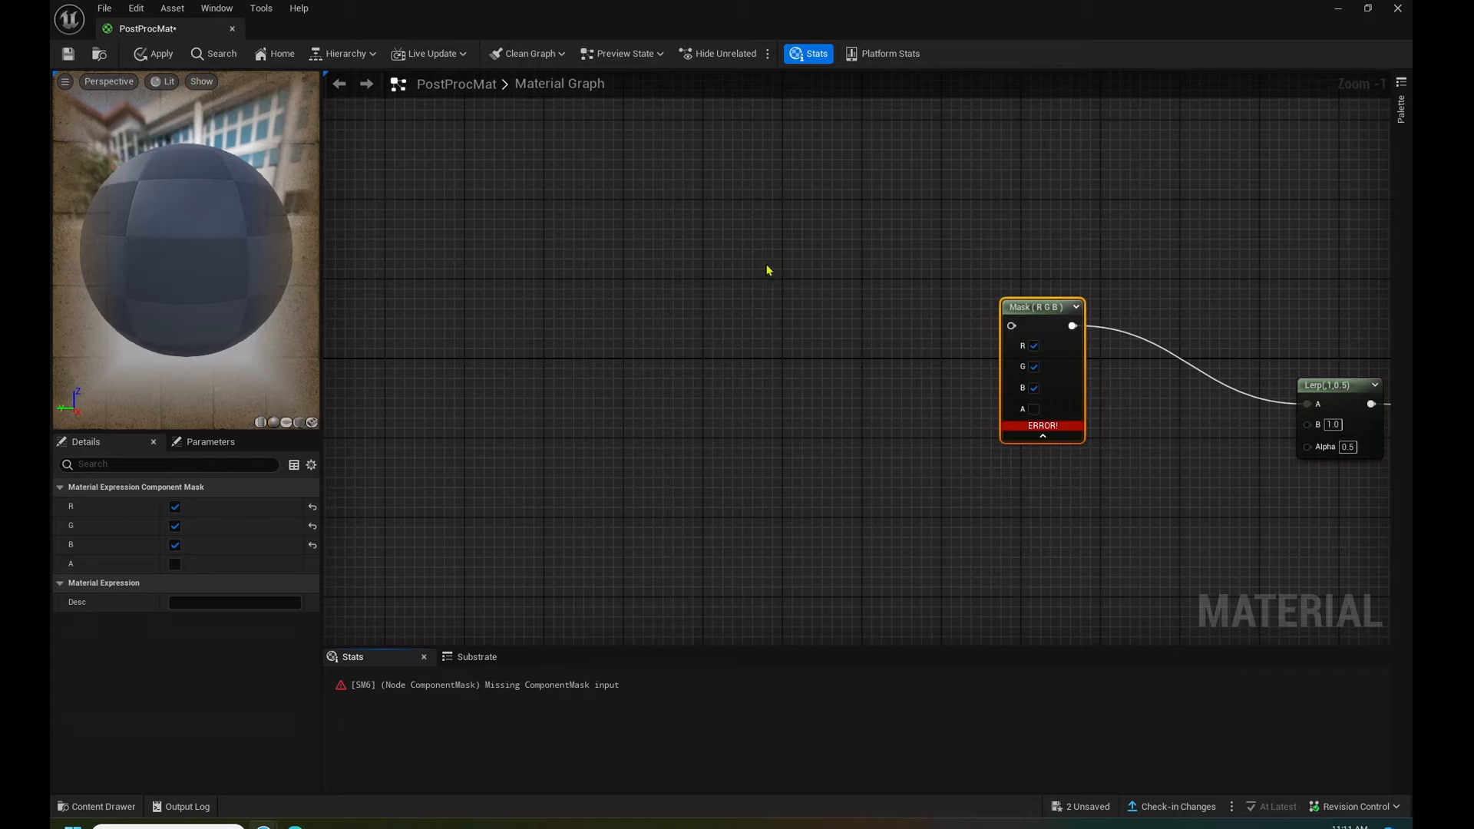
pyautogui.rightClick(755, 269)
pyautogui.write('scene')
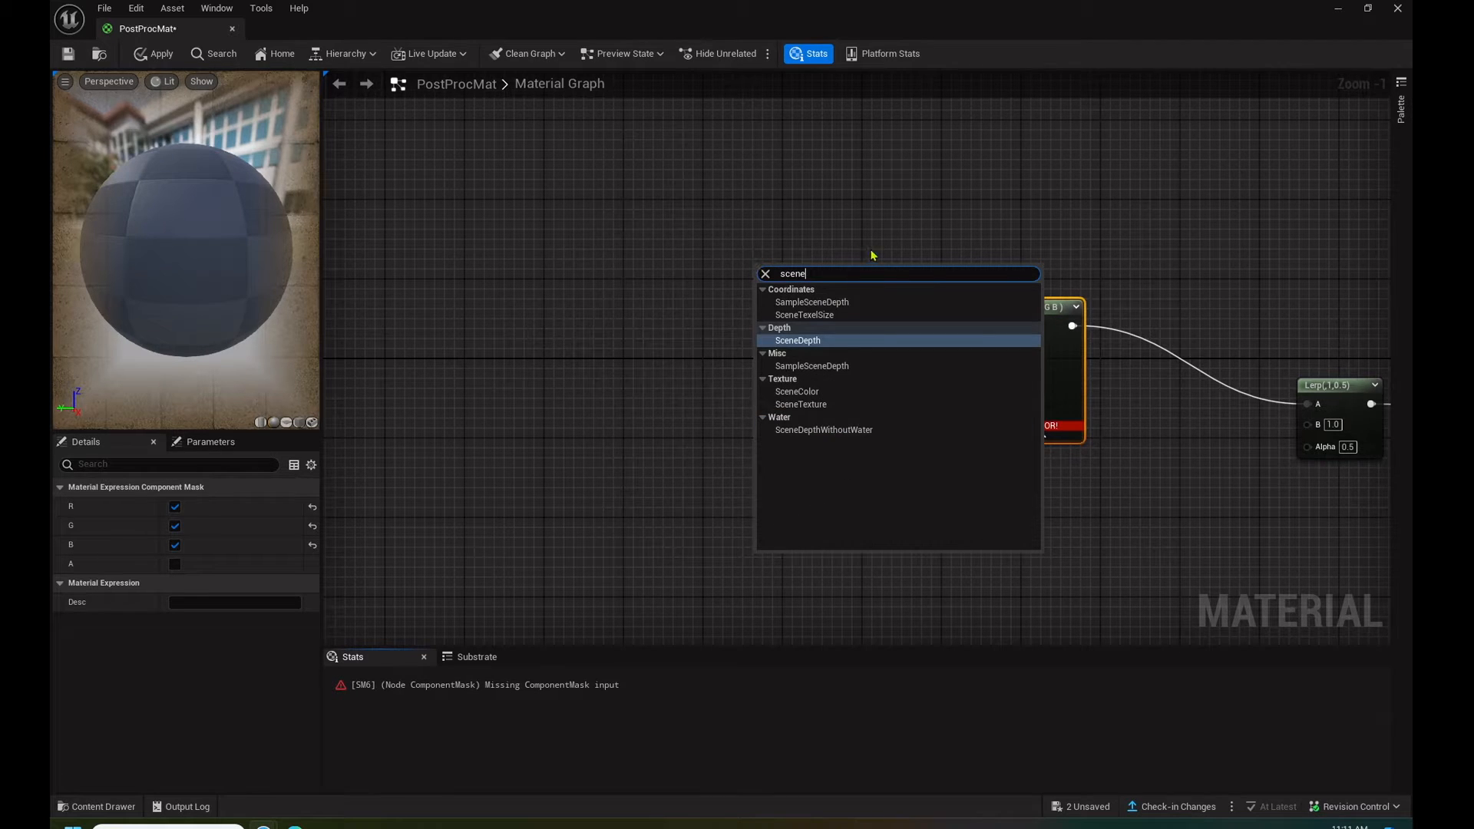
pyautogui.click(825, 411)
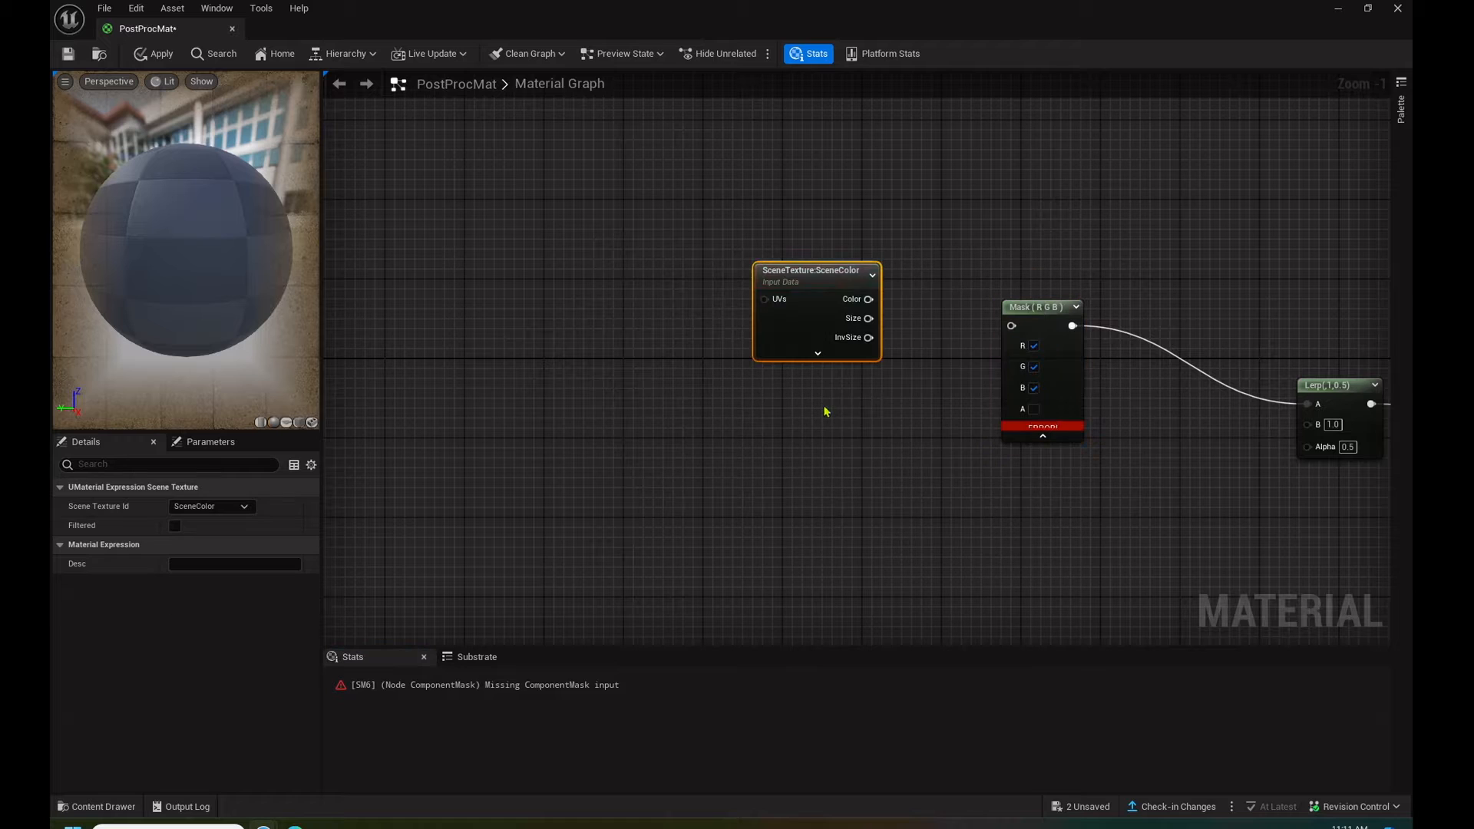
# - Connect the SceneTexture node's Color output to the RGB mask input and set its Scene Texture Id to PostProcessInput0
pyautogui.moveTo(869, 299); pyautogui.dragTo(1012, 326)
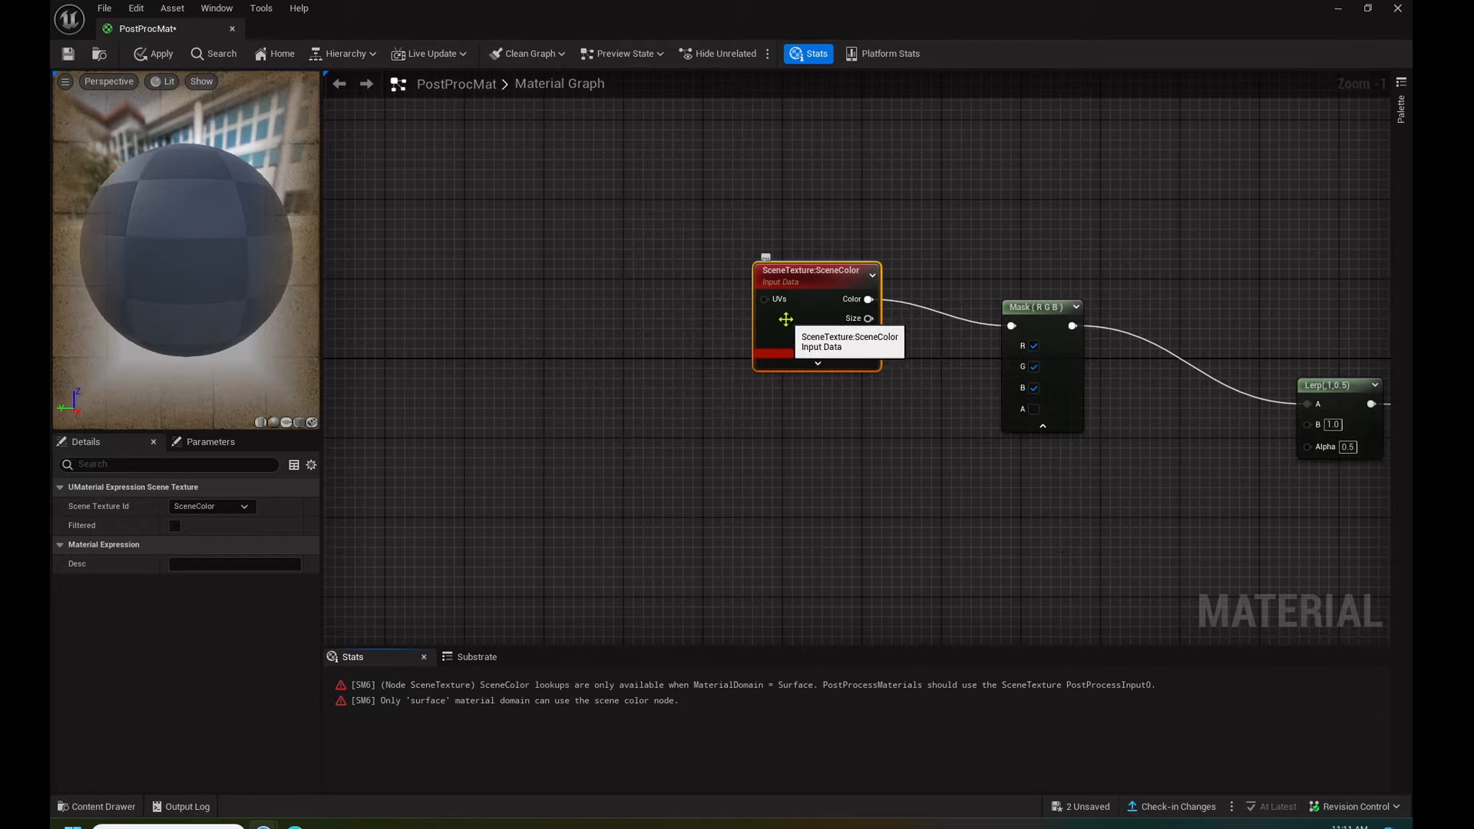
pyautogui.click(194, 507)
pyautogui.click(207, 390)
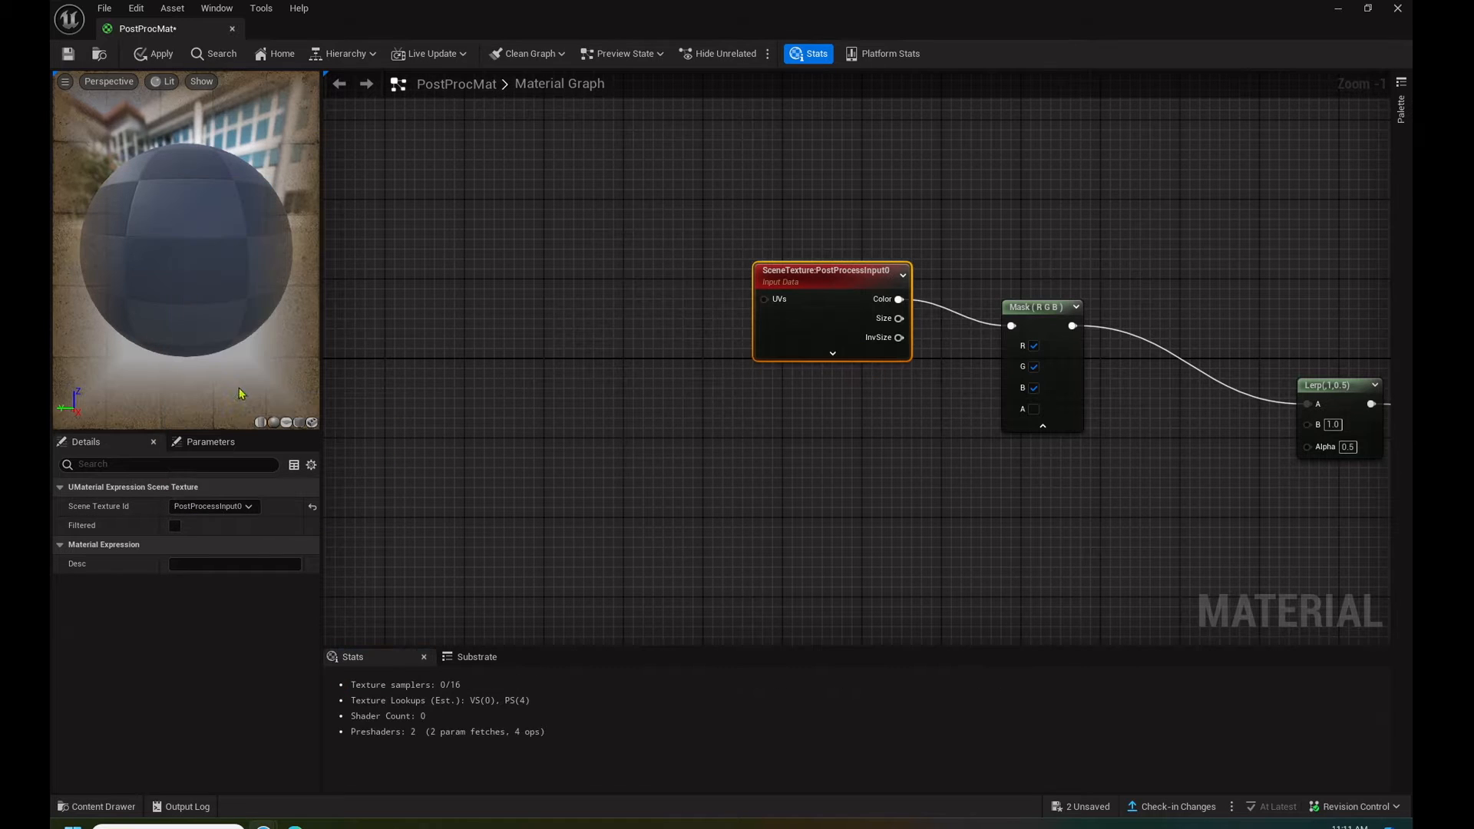
# - Create an Add node below the RGB mask and connect its output to the Lerp node's B input
pyautogui.moveTo(829, 453); pyautogui.dragTo(560, 330, button='right')
pyautogui.rightClick(636, 473)
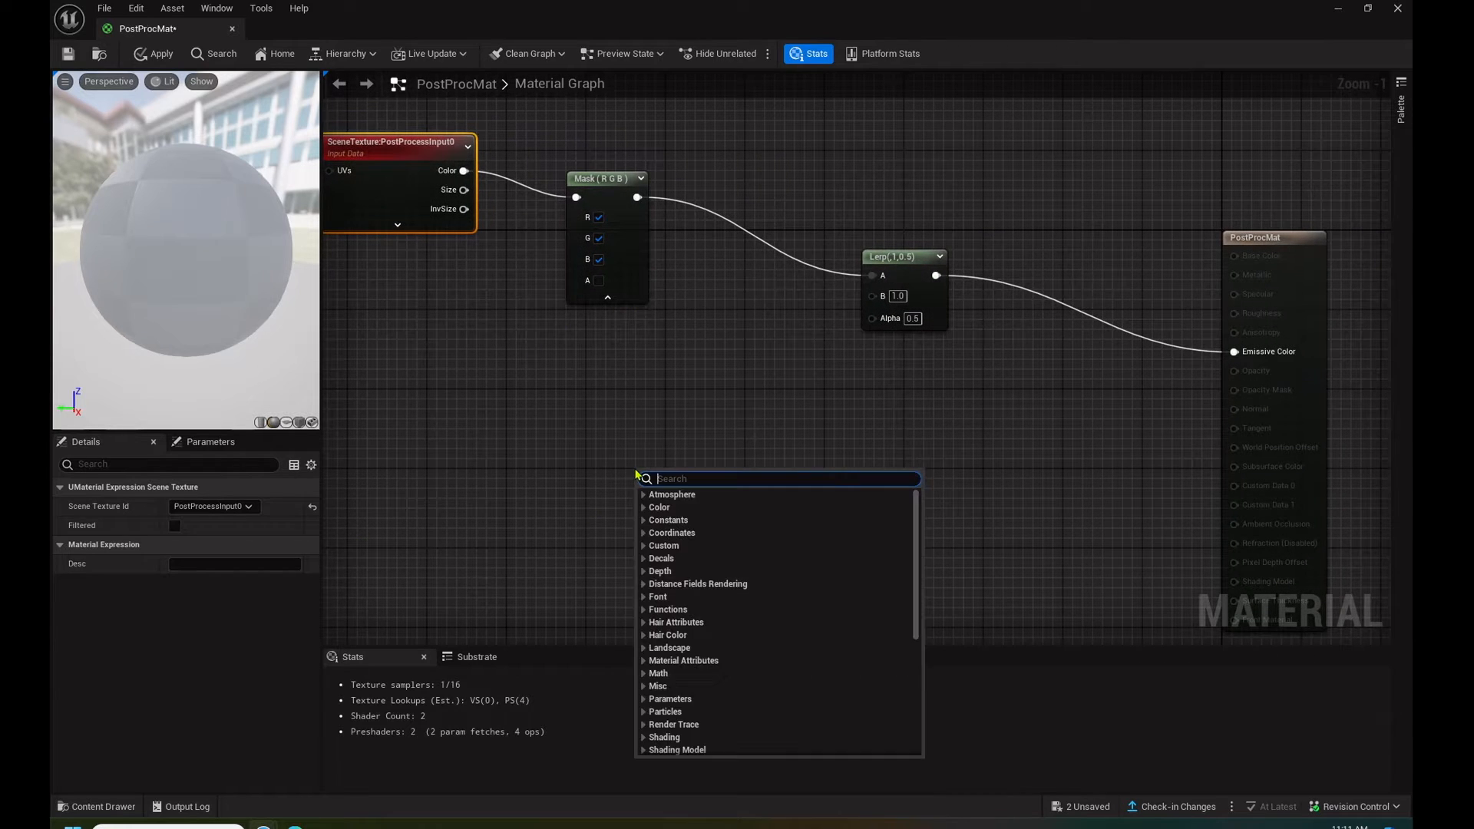
pyautogui.write('add')
pyautogui.click(661, 509)
pyautogui.moveTo(660, 478); pyautogui.dragTo(883, 303)
pyautogui.moveTo(740, 417); pyautogui.dragTo(964, 322, button='right')
# - Add a Constant3Vector node feeding the Lerp node's B input, and connect the Add node's output to the Lerp's Alpha
pyautogui.moveTo(787, 370); pyautogui.dragTo(740, 392, button='right')
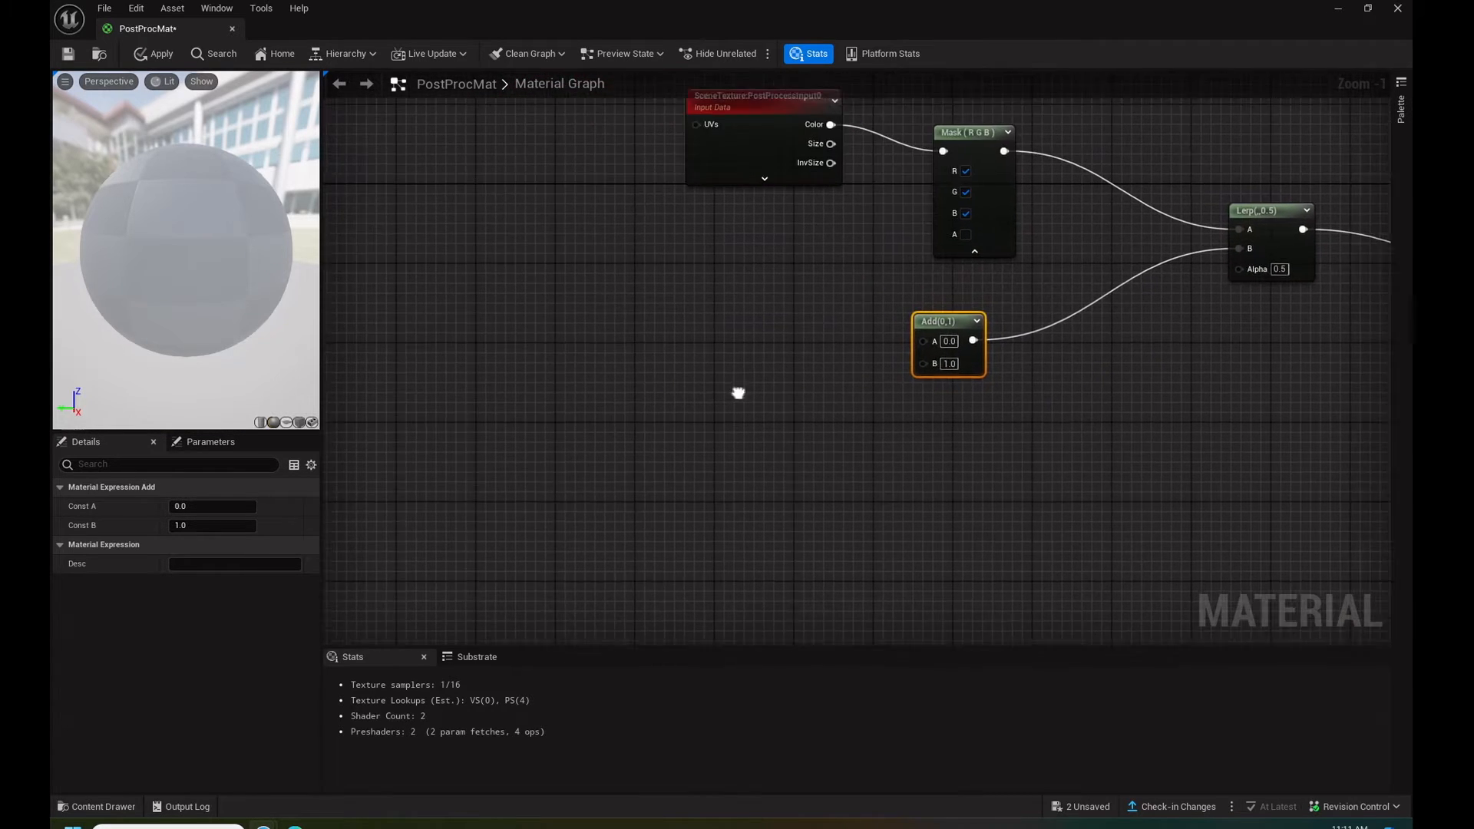
pyautogui.rightClick(592, 351)
pyautogui.write('const')
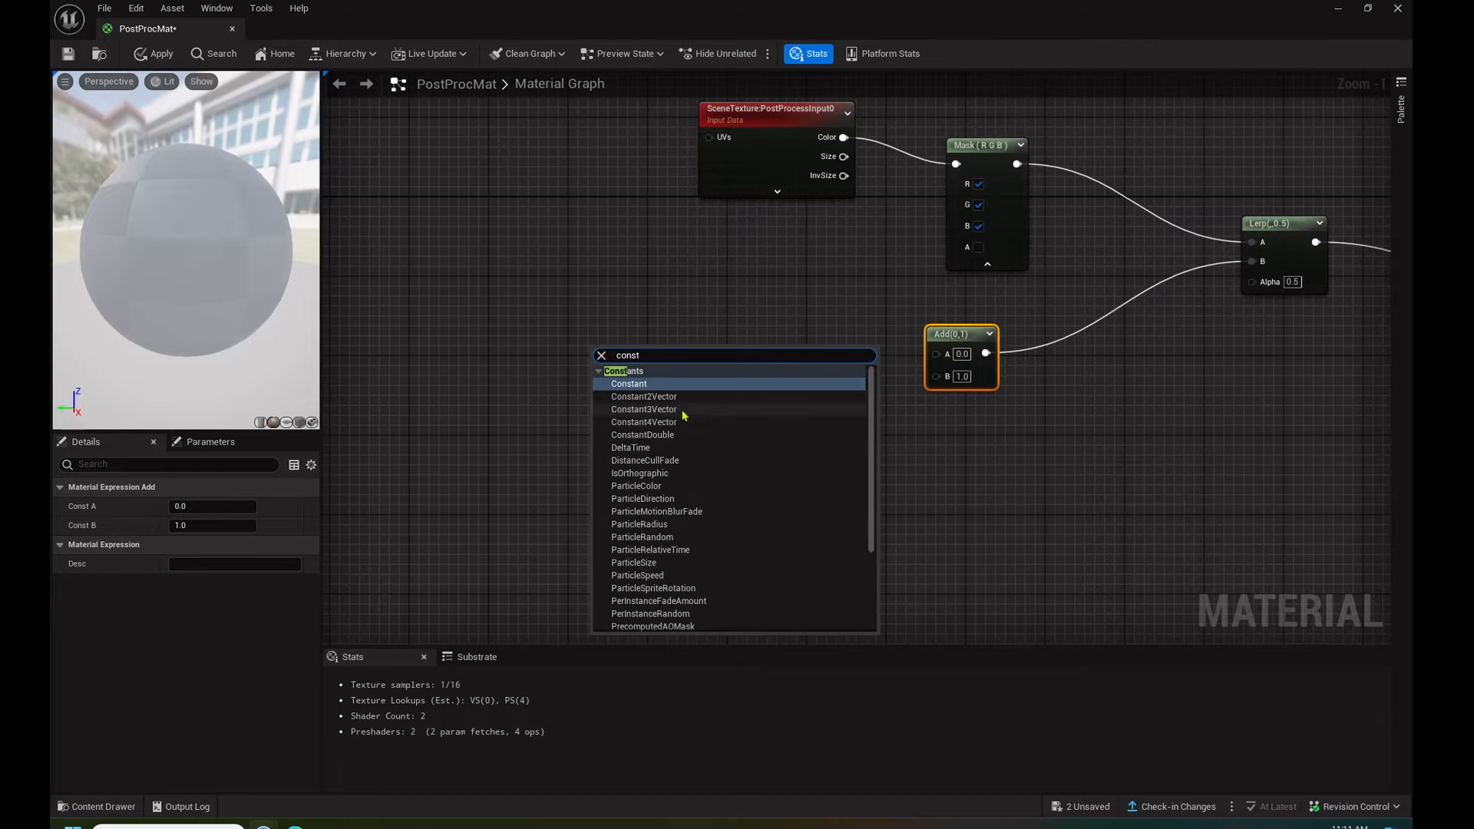
pyautogui.click(643, 409)
pyautogui.moveTo(716, 371); pyautogui.dragTo(1252, 263)
pyautogui.moveTo(960, 338); pyautogui.dragTo(1251, 280)
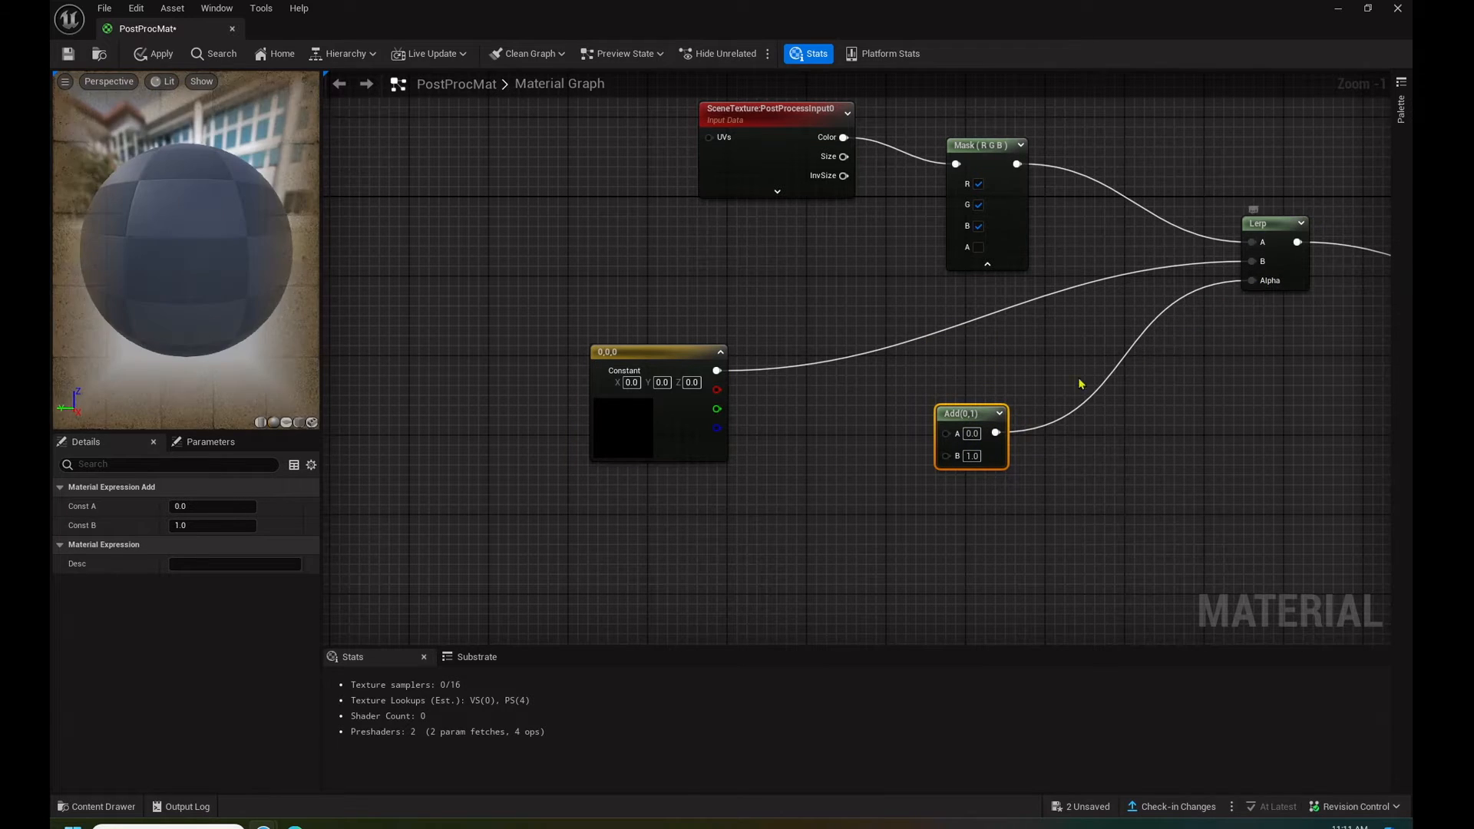
# - Set the Constant3Vector colour to a pinkish red with R 1.0, G 0.037092 and B 0.126759
pyautogui.click(642, 419)
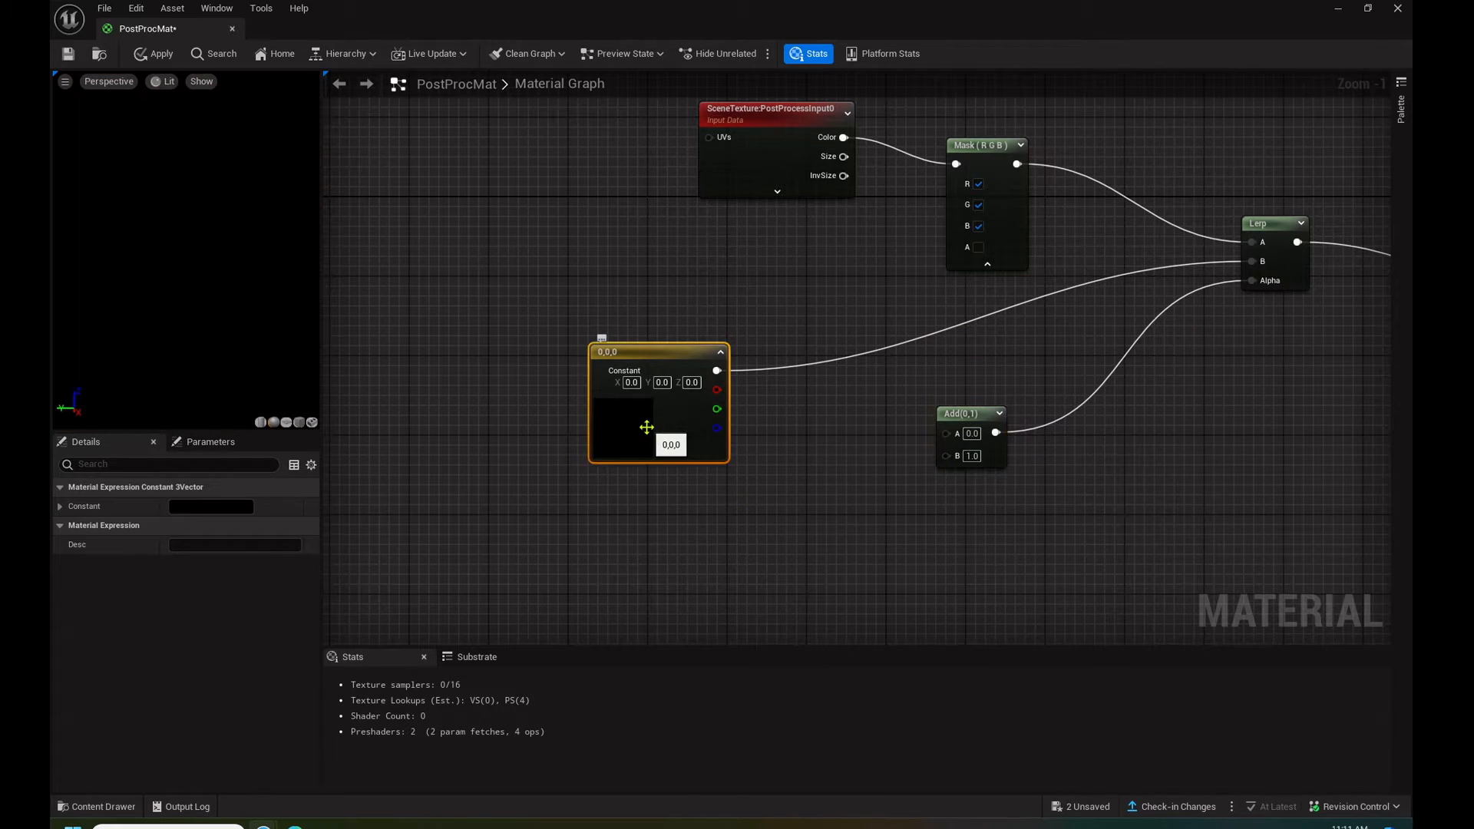
pyautogui.doubleClick(624, 418)
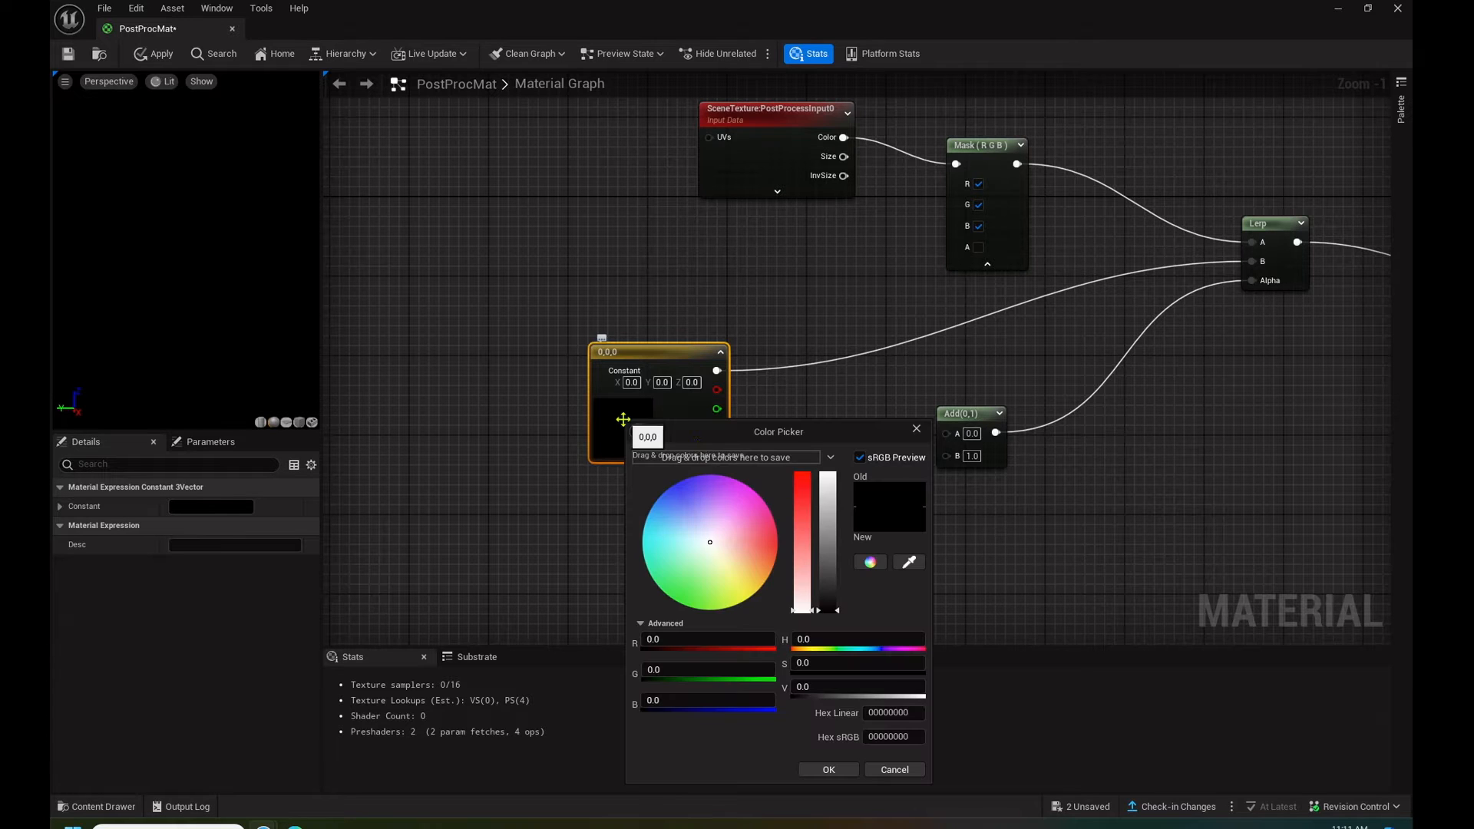
pyautogui.click(776, 541)
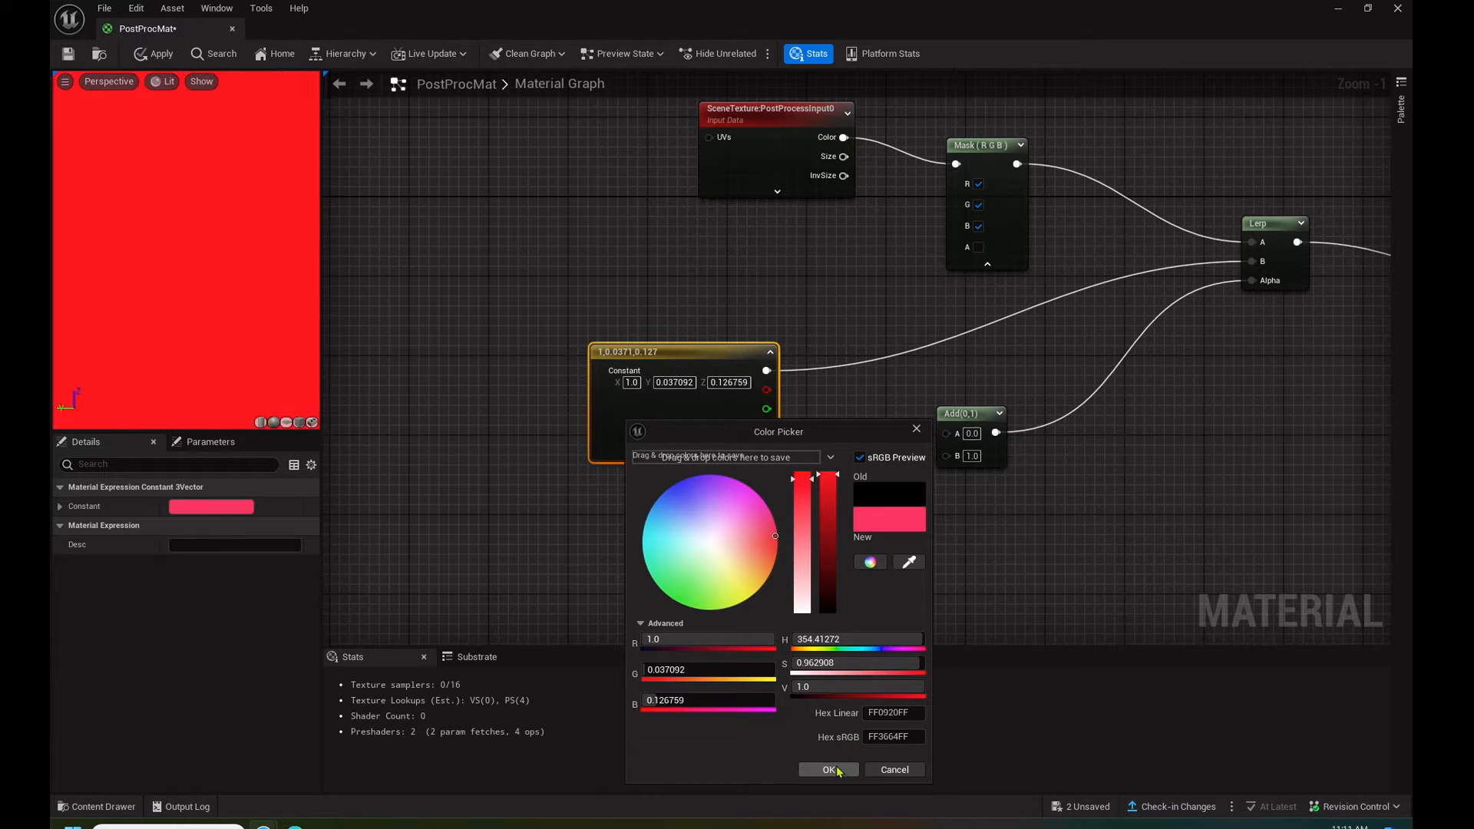
pyautogui.click(828, 769)
# - Create a TextureSample node below the colour constant and connect its RGB output to the Add node's A input
pyautogui.moveTo(860, 574); pyautogui.dragTo(850, 426, button='right')
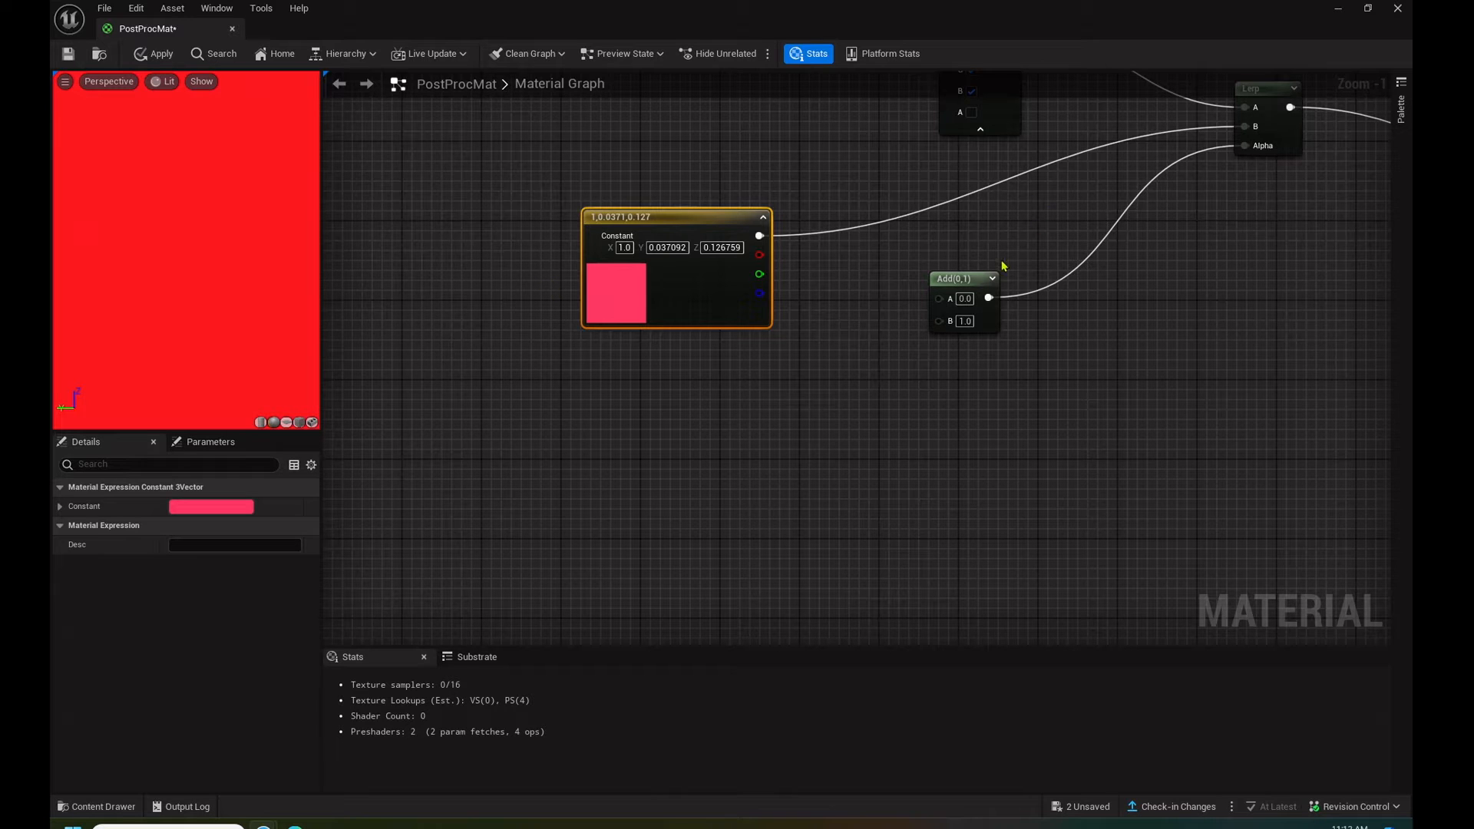
pyautogui.rightClick(651, 385)
pyautogui.write('text')
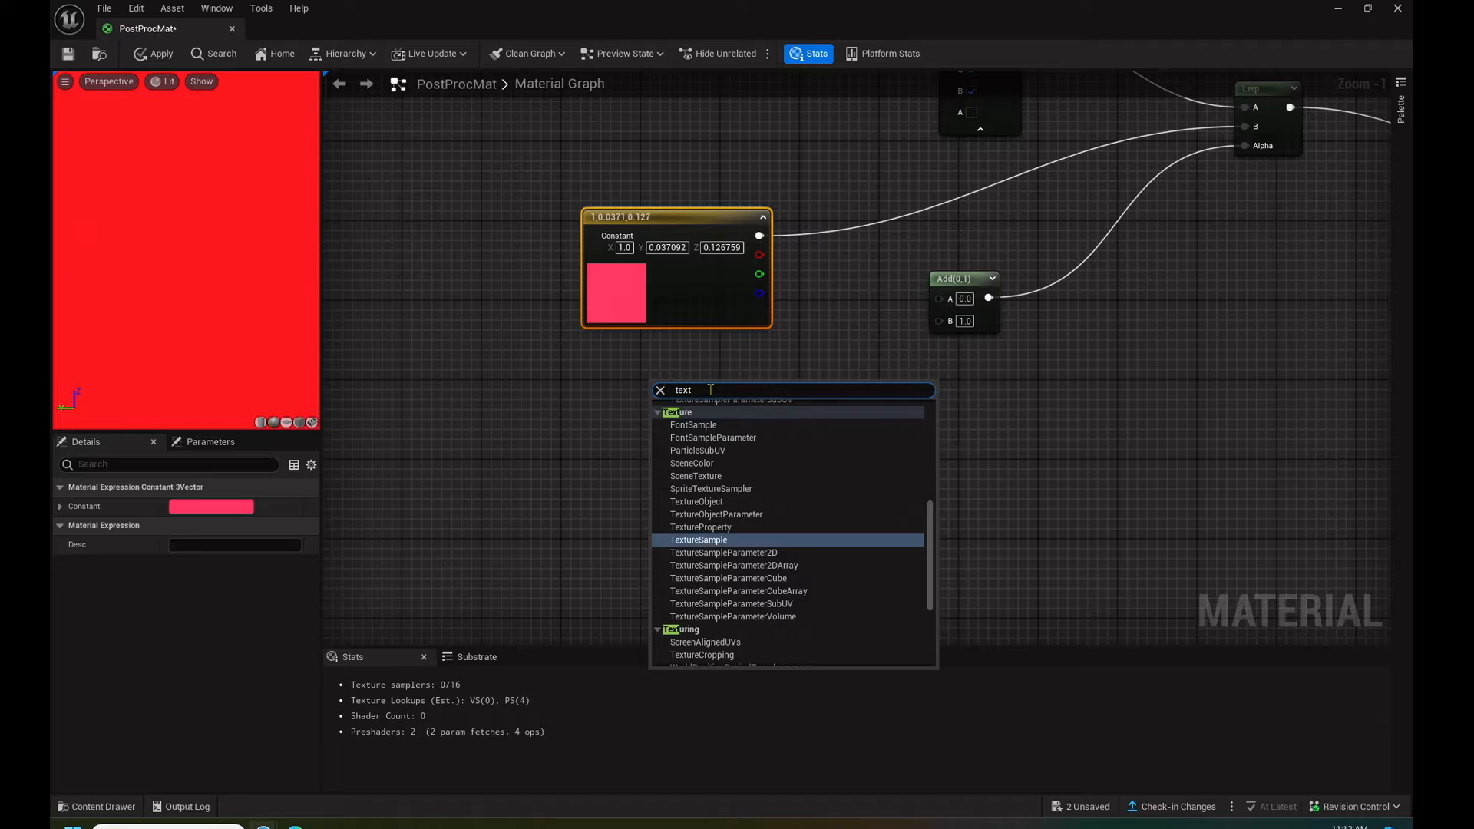
pyautogui.click(718, 541)
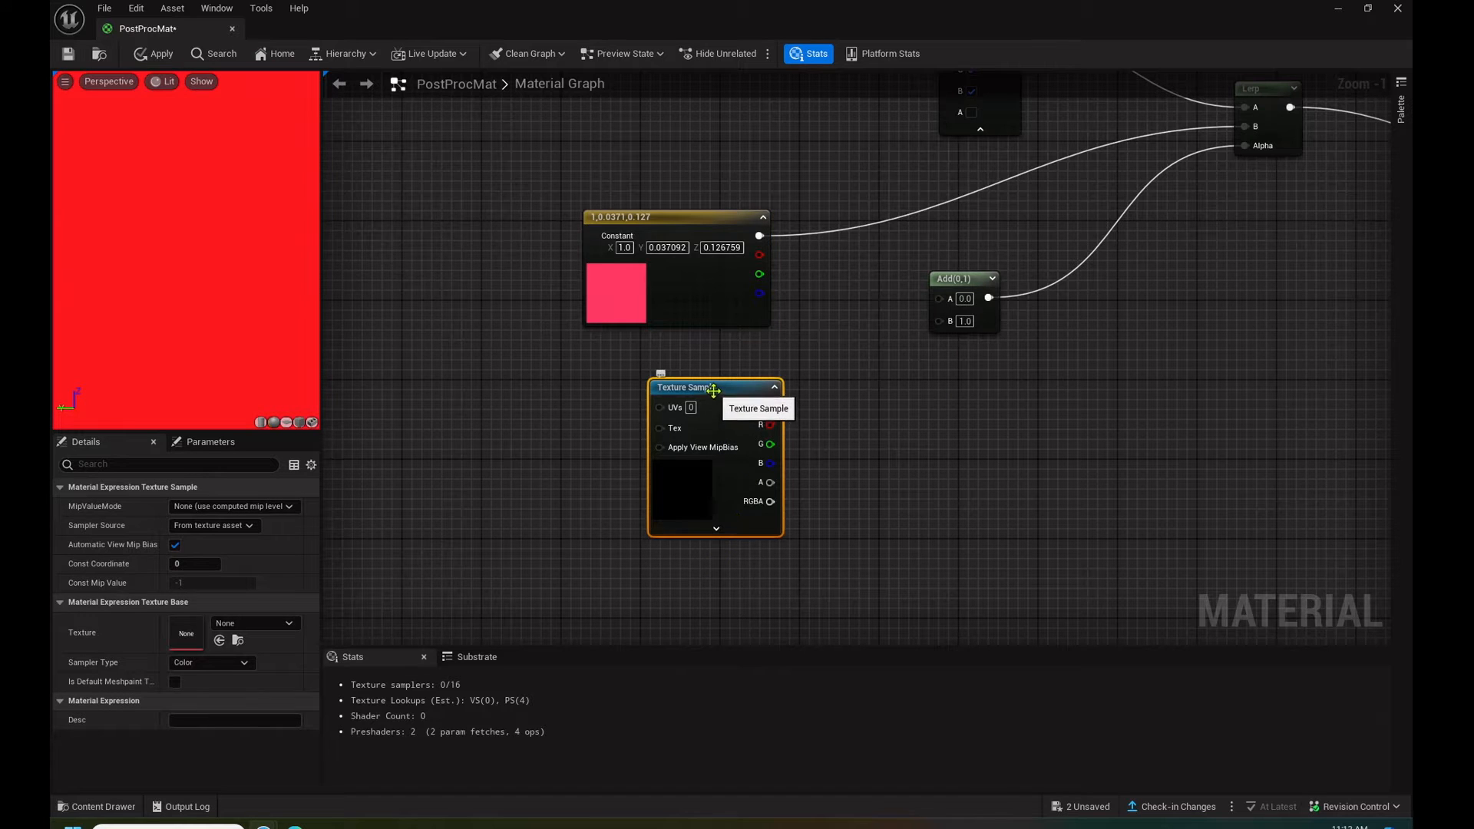
pyautogui.moveTo(714, 396); pyautogui.dragTo(665, 390)
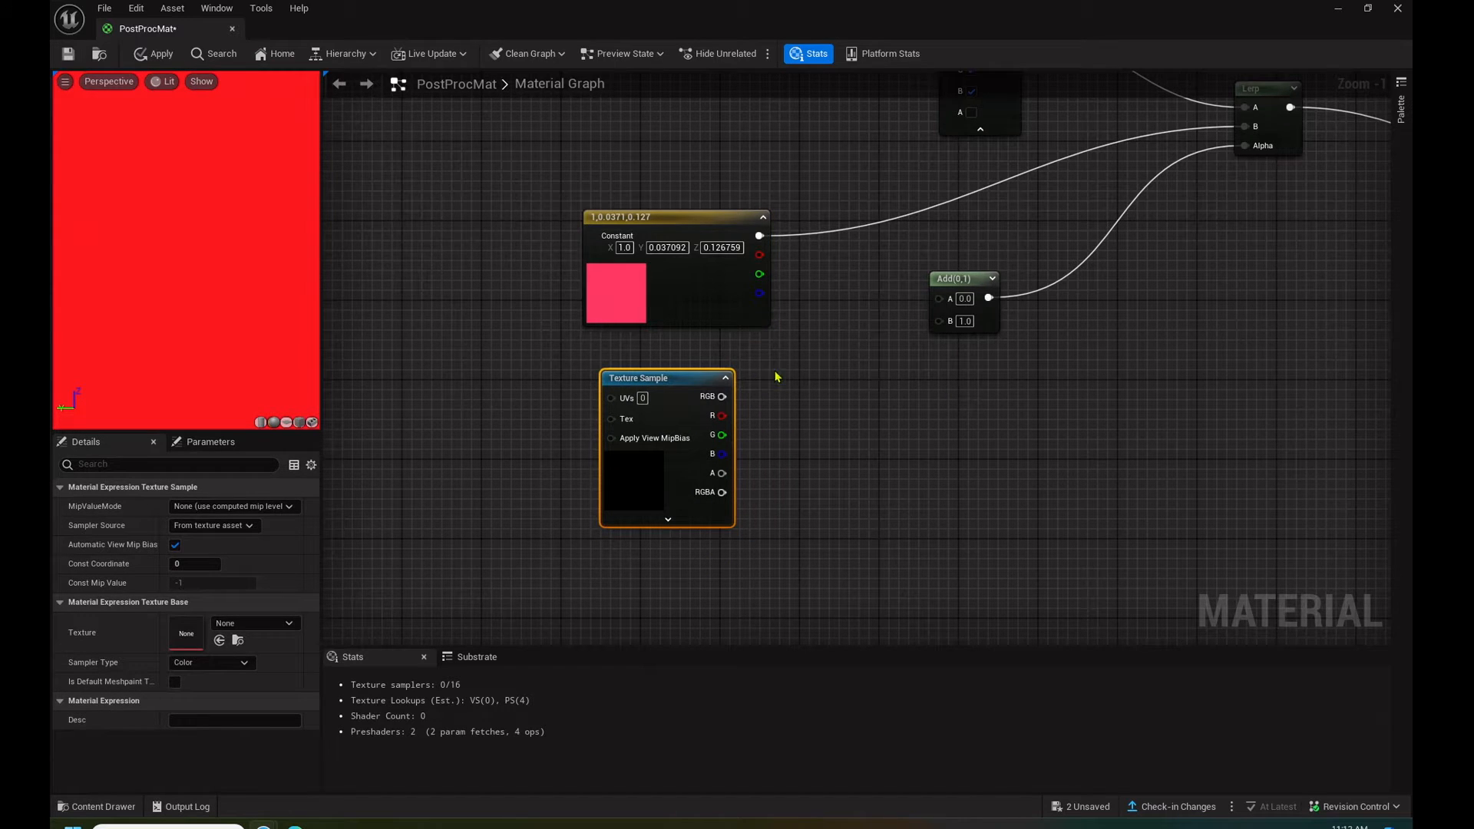
pyautogui.moveTo(721, 396); pyautogui.dragTo(943, 305)
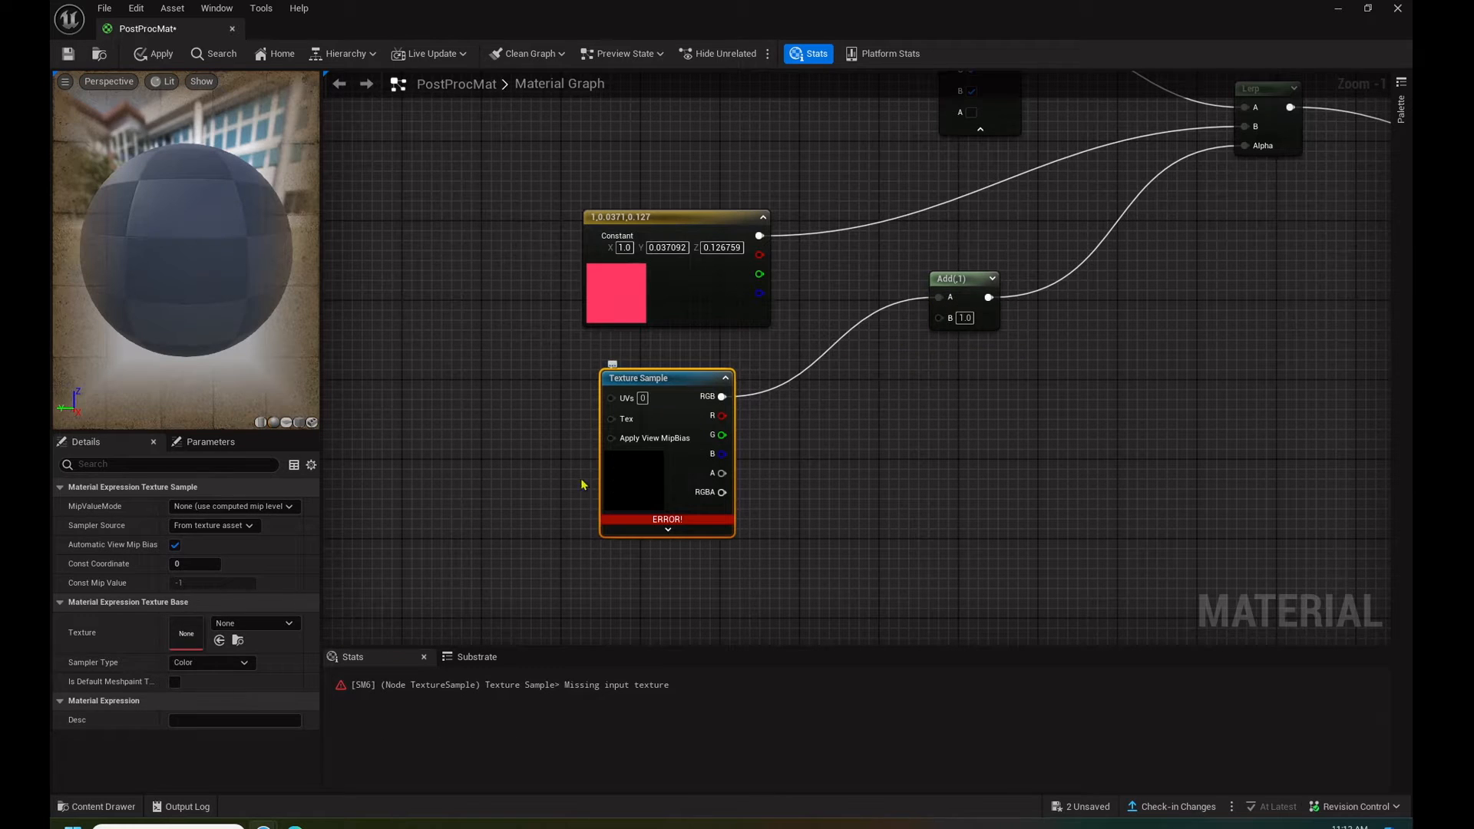
# - Assign the Vingette texture to the Texture Sample node
pyautogui.click(246, 624)
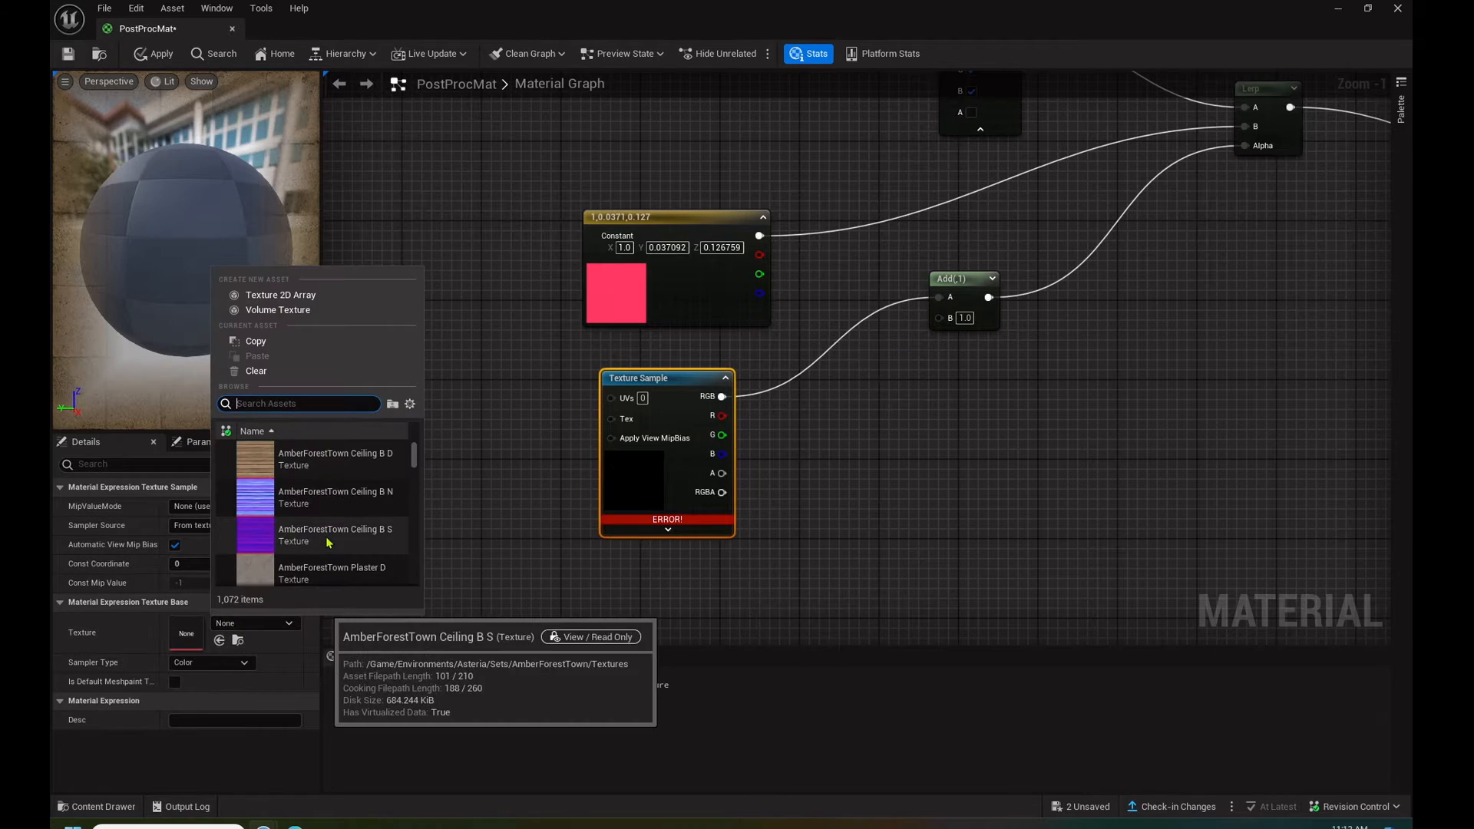
pyautogui.write('vig')
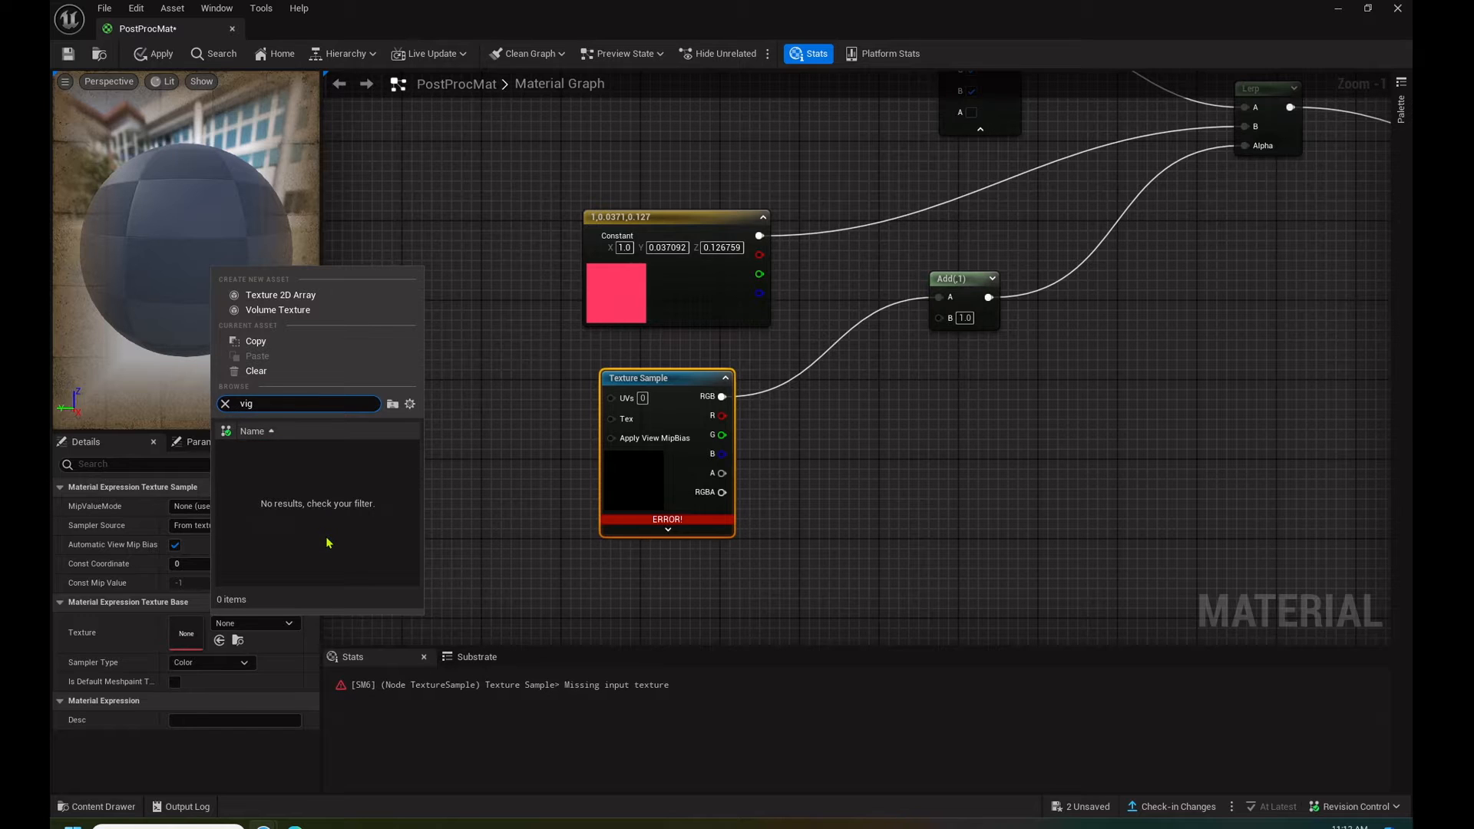
pyautogui.click(390, 460)
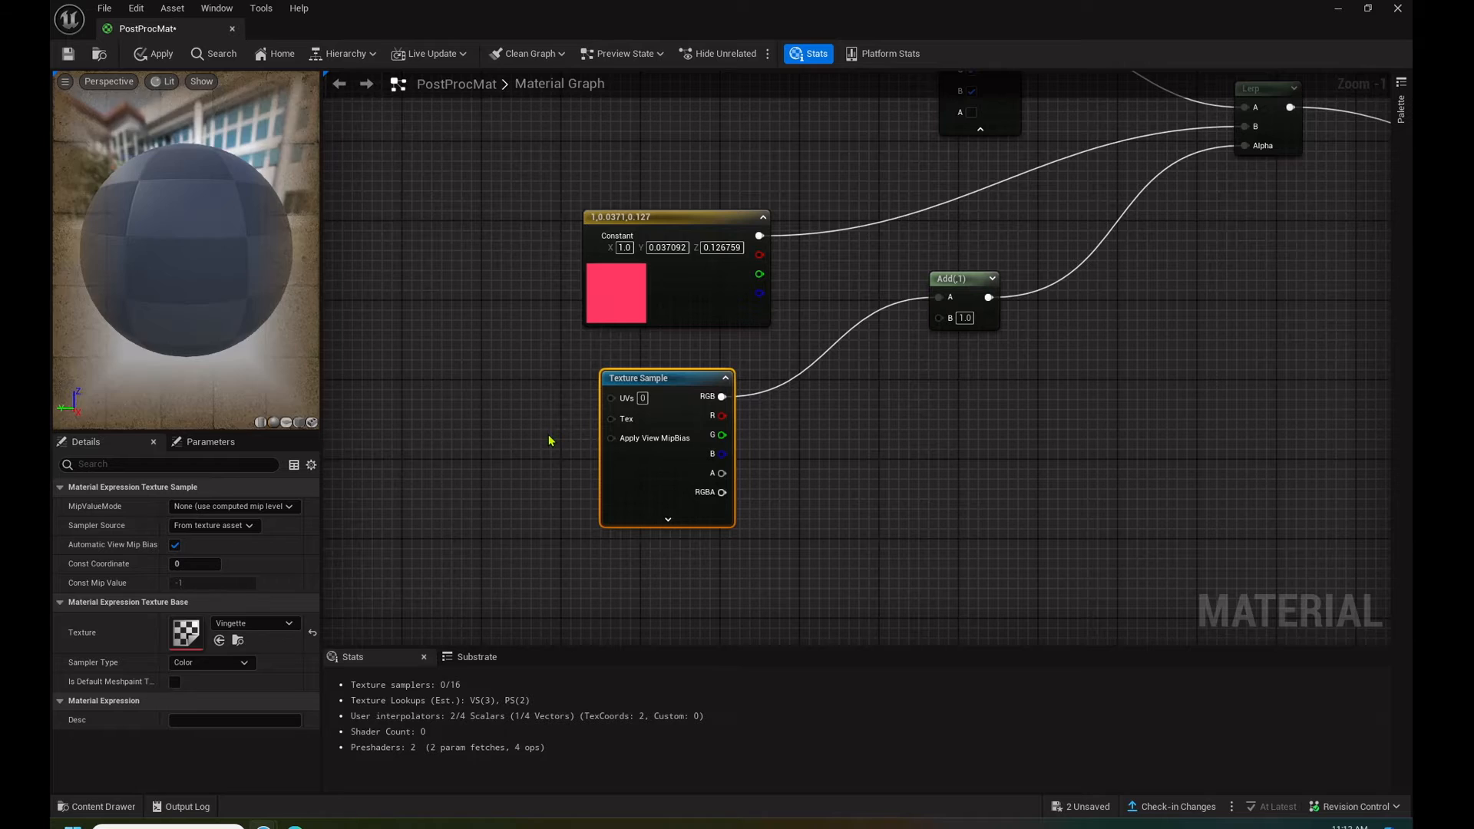
# - Add a ScreenAlignedUVs node and connect its X 100%, Y 100% output to the Texture Sample's UVs input
pyautogui.moveTo(916, 458); pyautogui.dragTo(1141, 446, button='right')
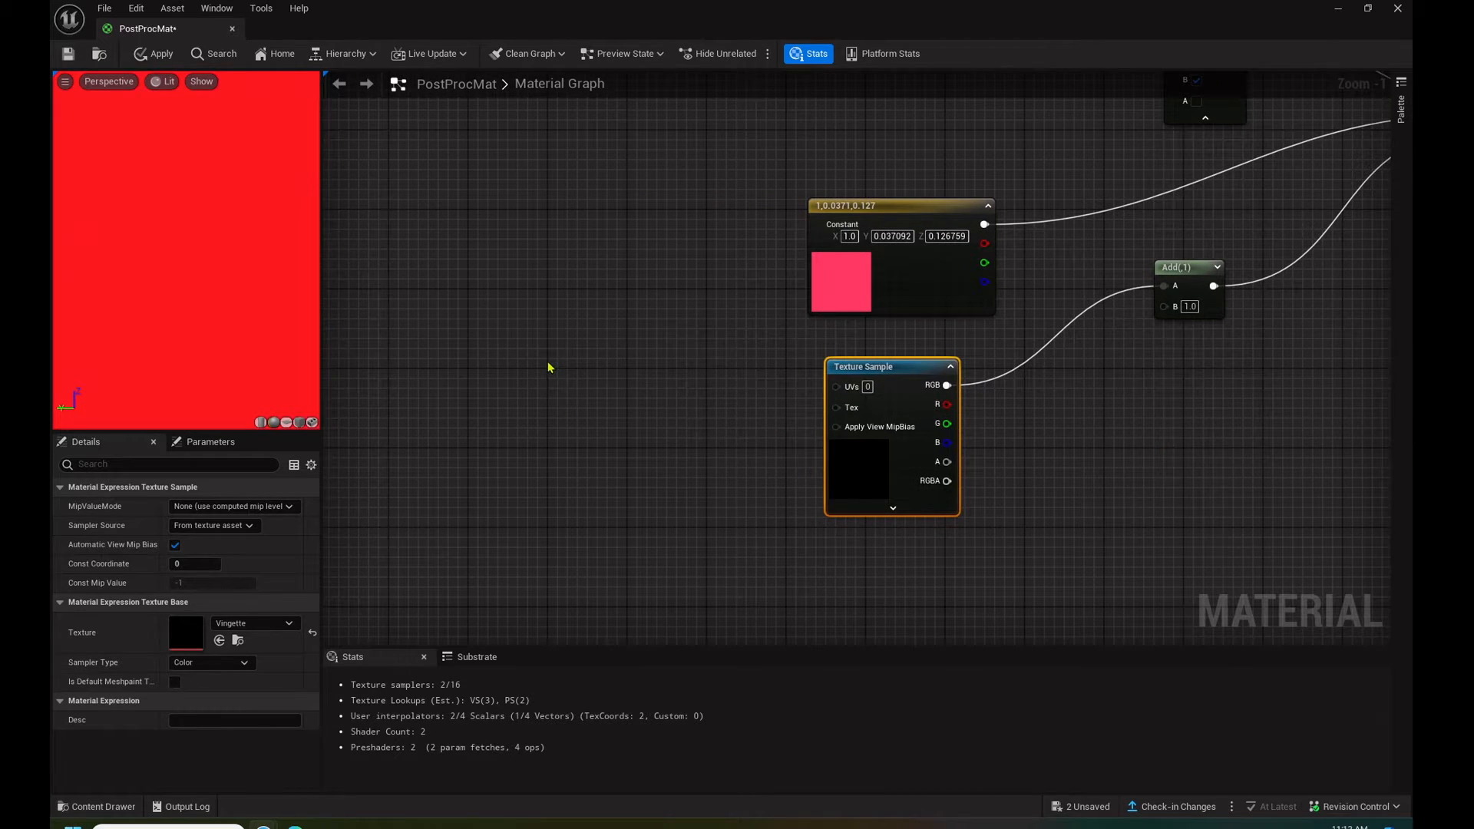
pyautogui.rightClick(528, 377)
pyautogui.write('scree')
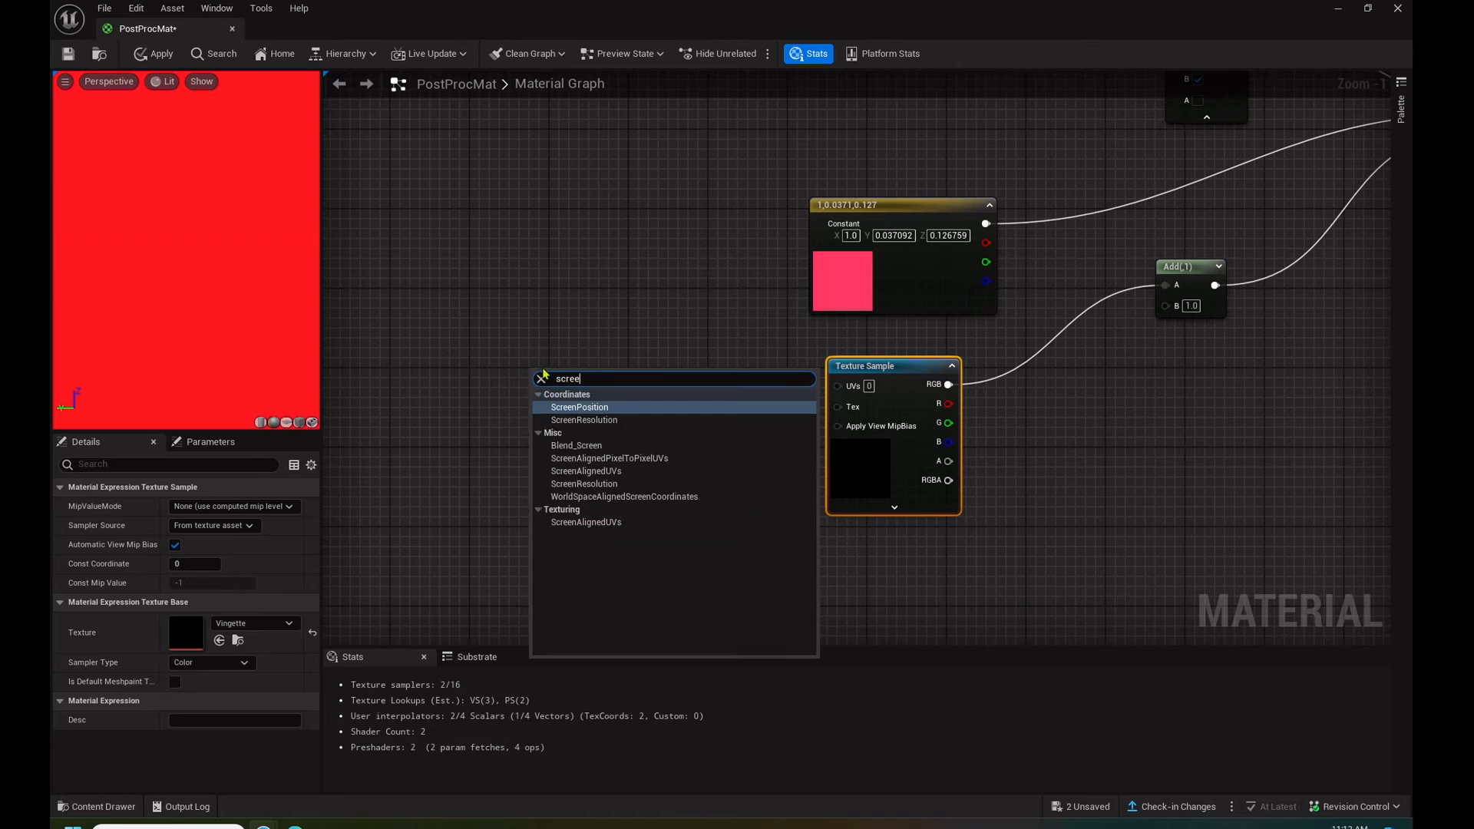
pyautogui.click(585, 522)
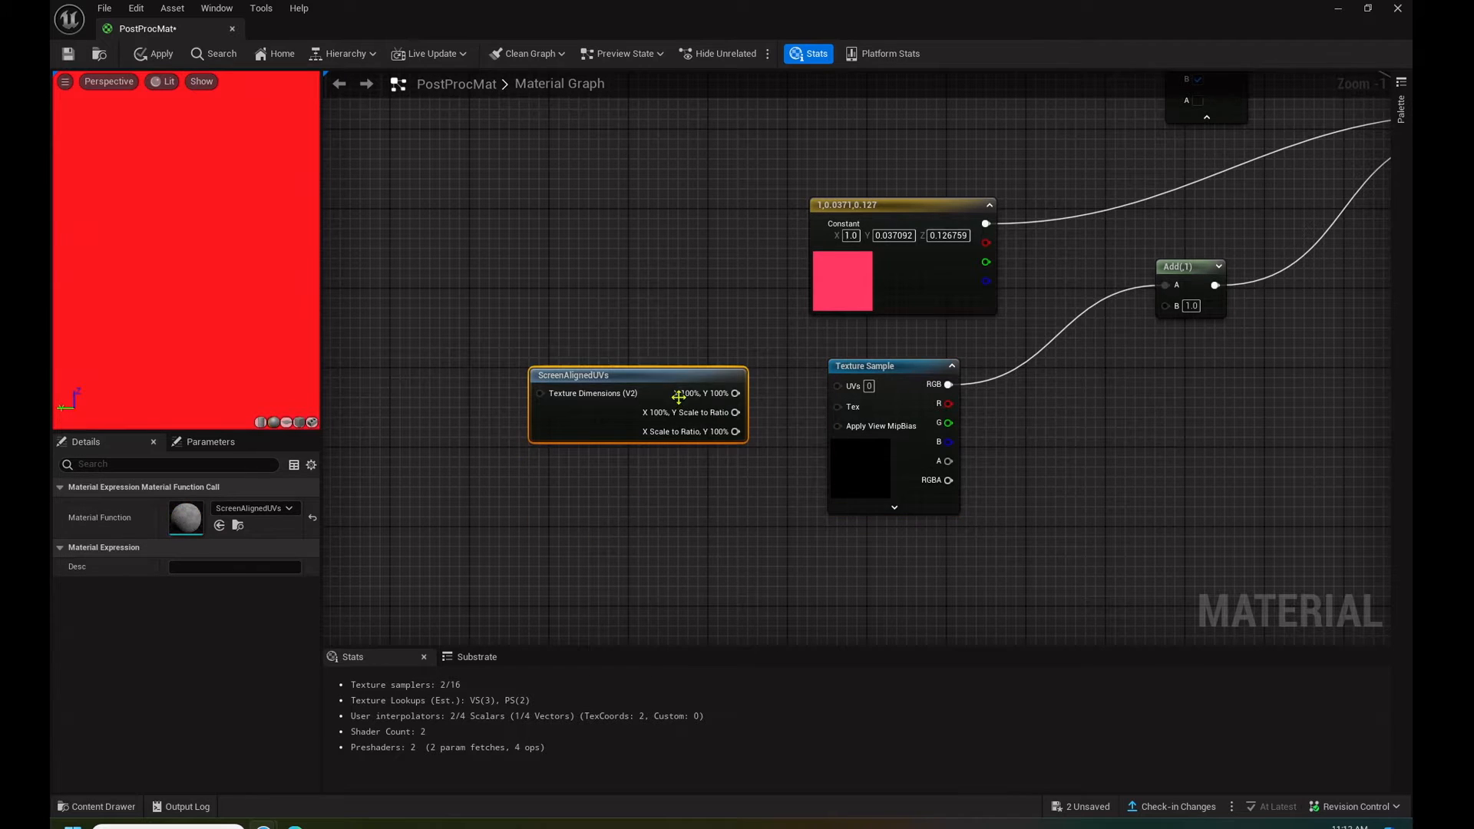
pyautogui.moveTo(664, 378); pyautogui.dragTo(837, 385)
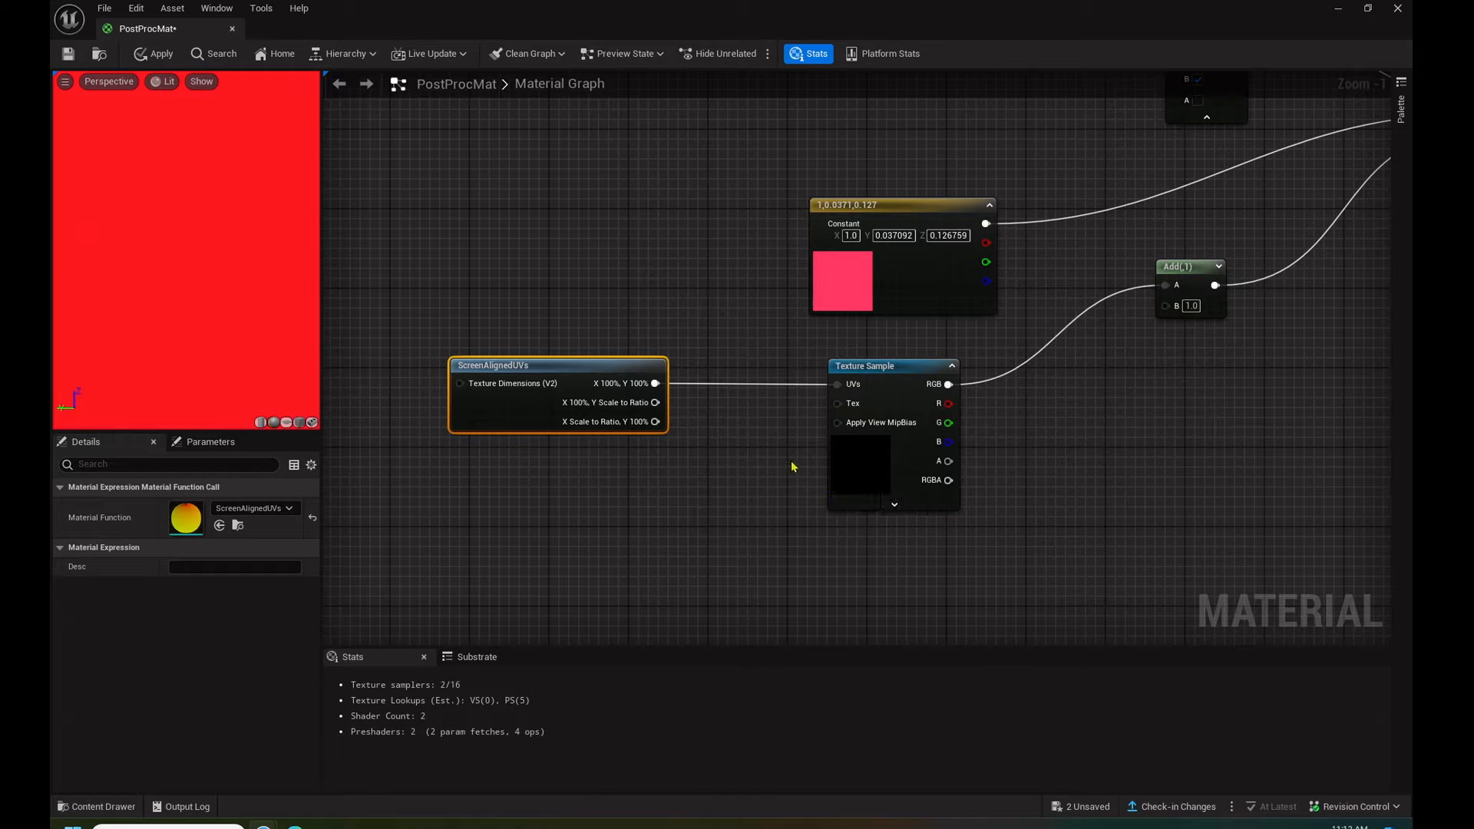
pyautogui.moveTo(1178, 454); pyautogui.dragTo(988, 347, button='right')
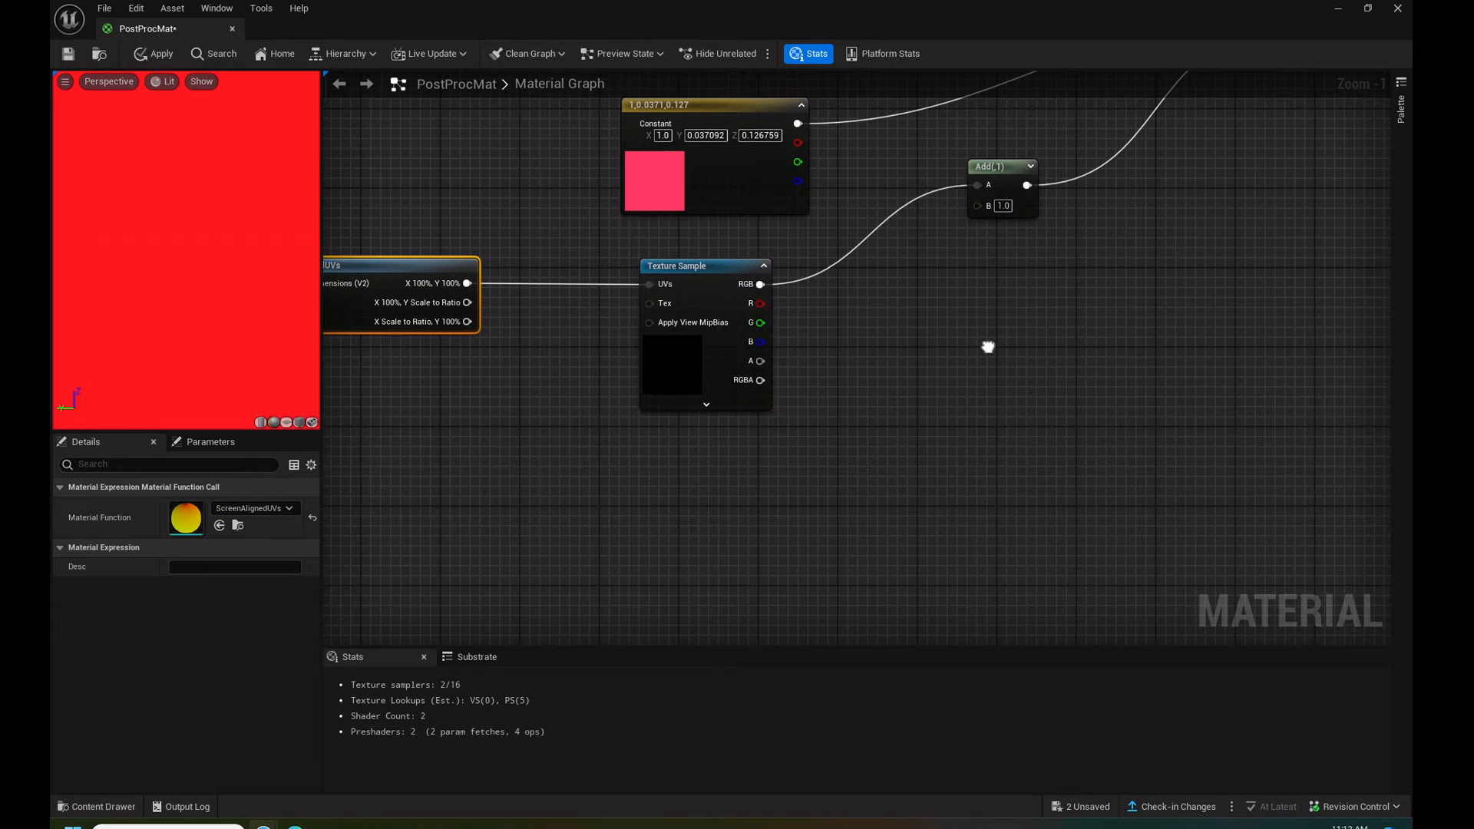
pyautogui.rightClick(663, 478)
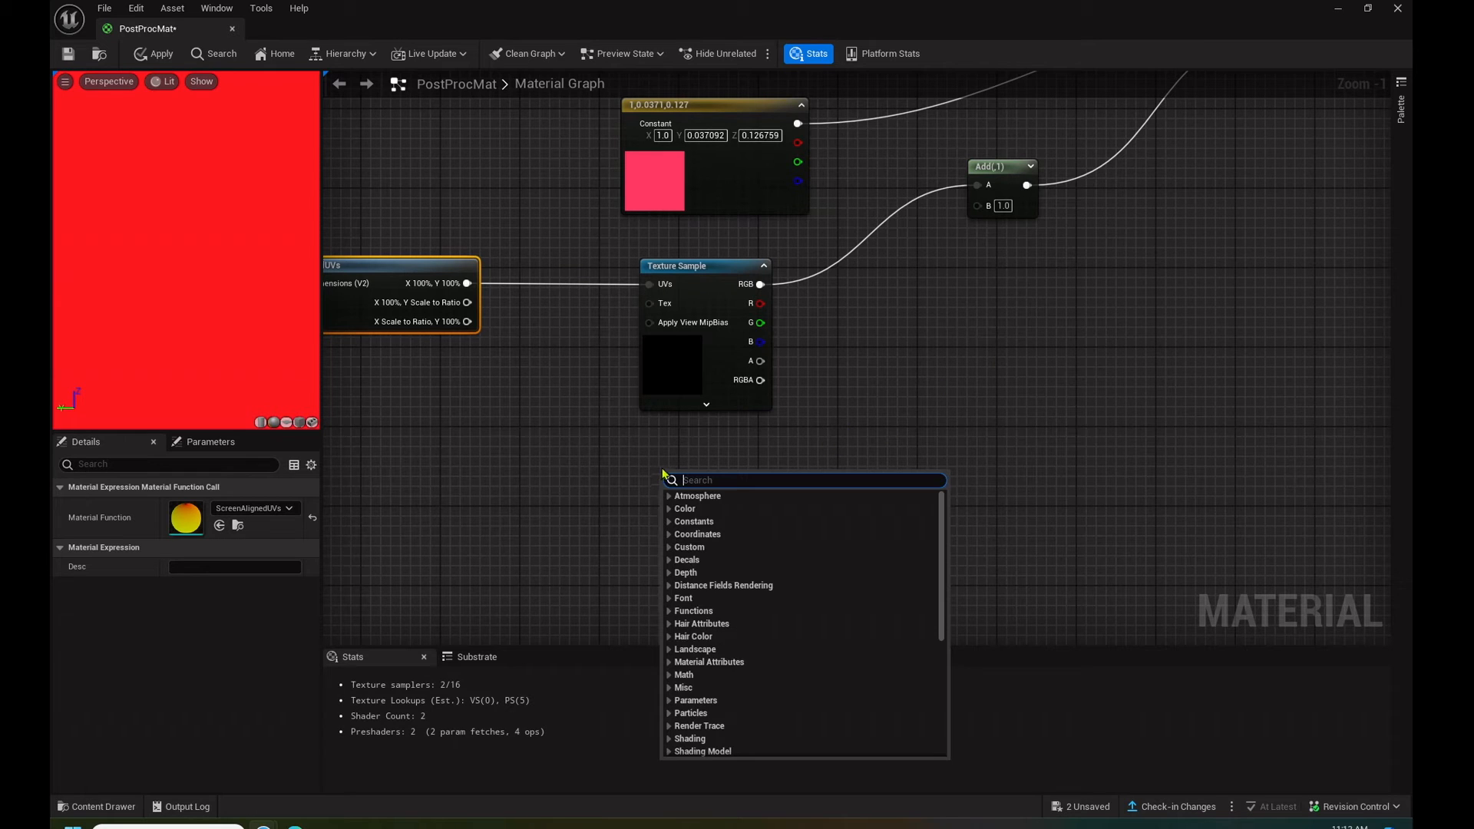
pyautogui.write('para')
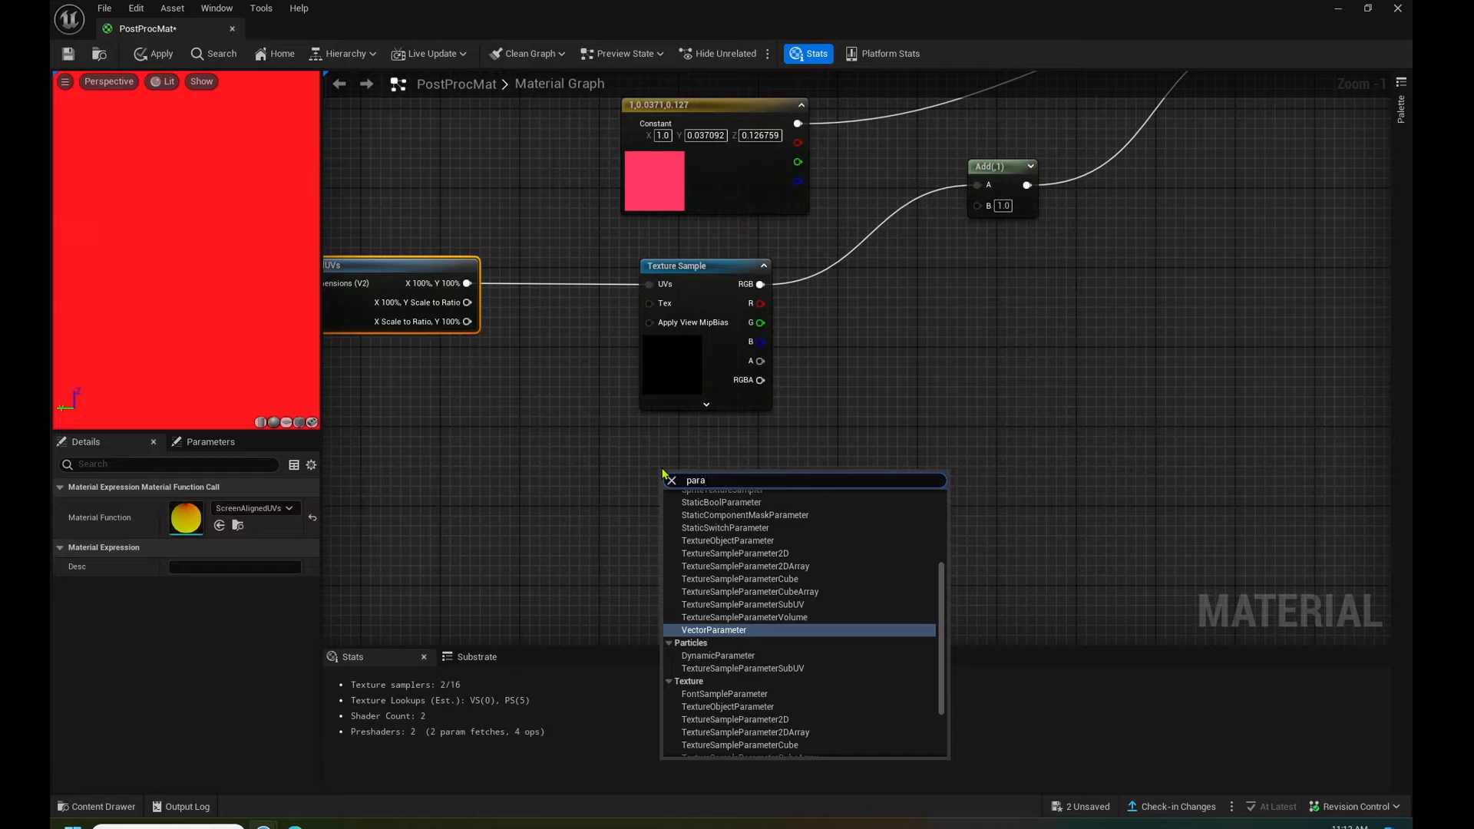
pyautogui.press('BackSpace')
pyautogui.press('BackSpace')
pyautogui.press('BackSpace')
pyautogui.press('BackSpace')
pyautogui.write('ma')
pyautogui.press('BackSpace')
pyautogui.press('BackSpace')
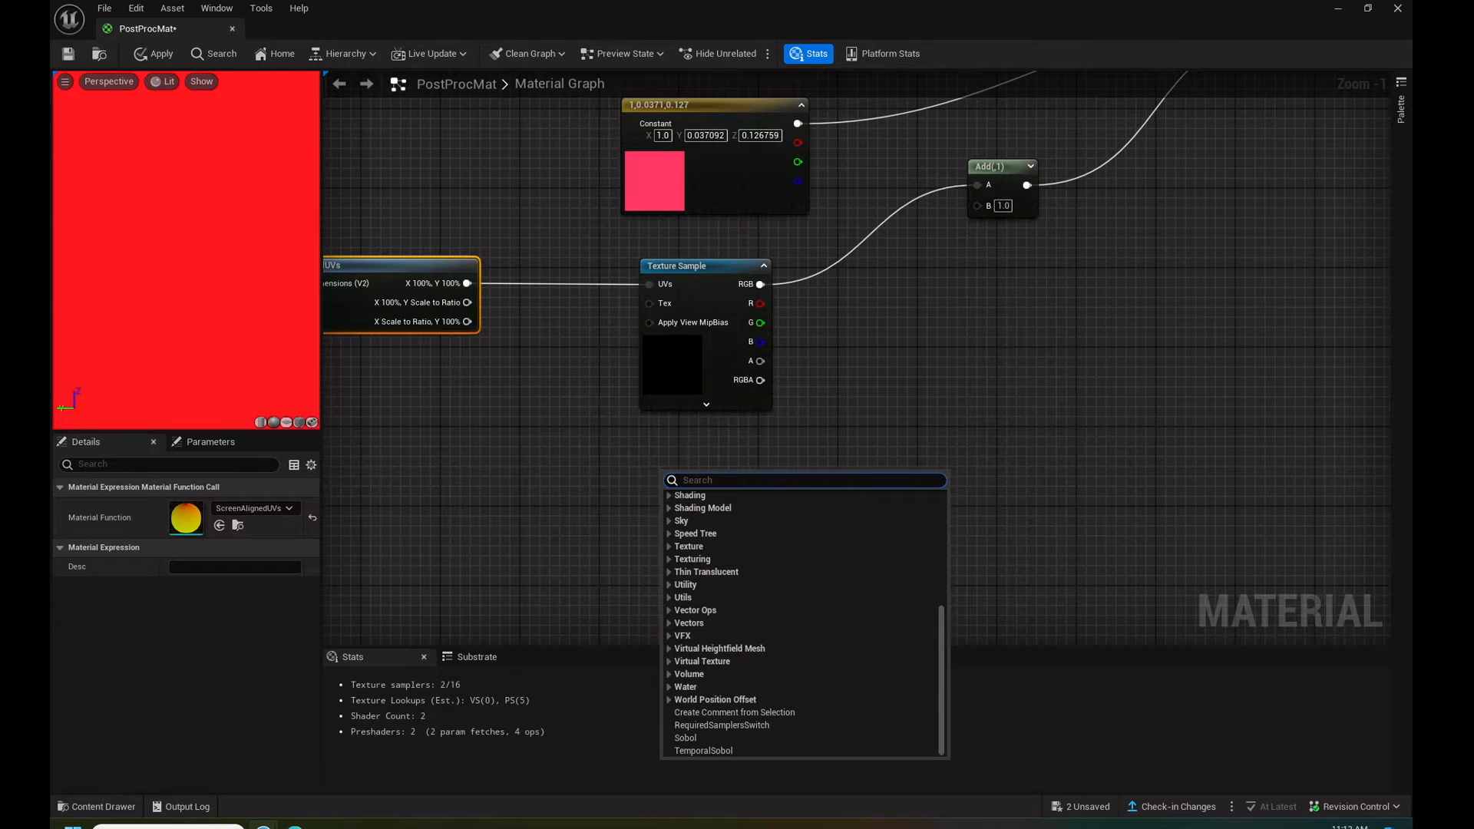
pyautogui.press('Escape')
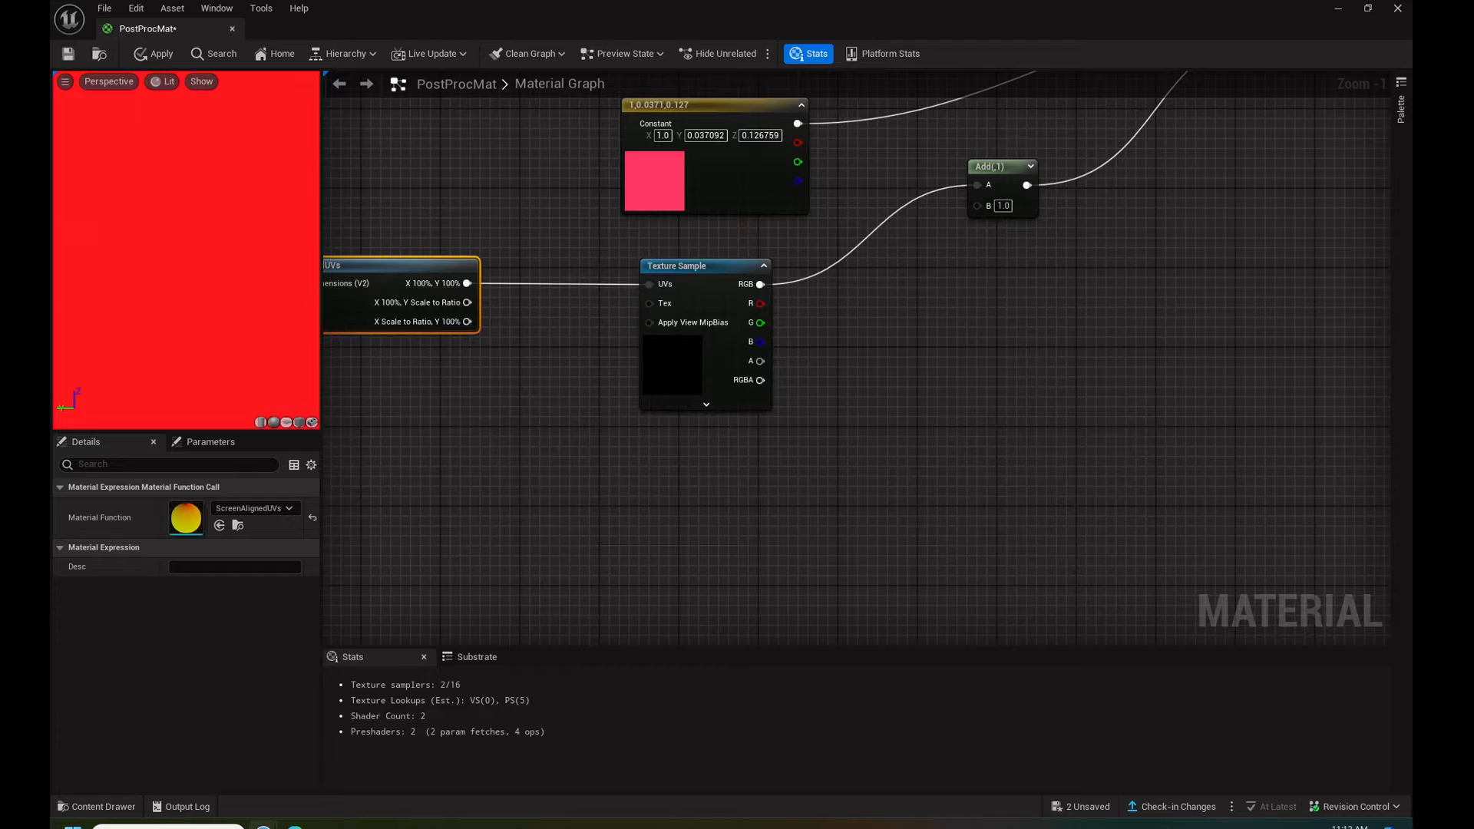
# - Add a CollectionParameter node below the Texture Sample, using the VingetteMatParam collection and its Opacity parameter
pyautogui.rightClick(634, 459)
pyautogui.write('collec')
pyautogui.click(664, 492)
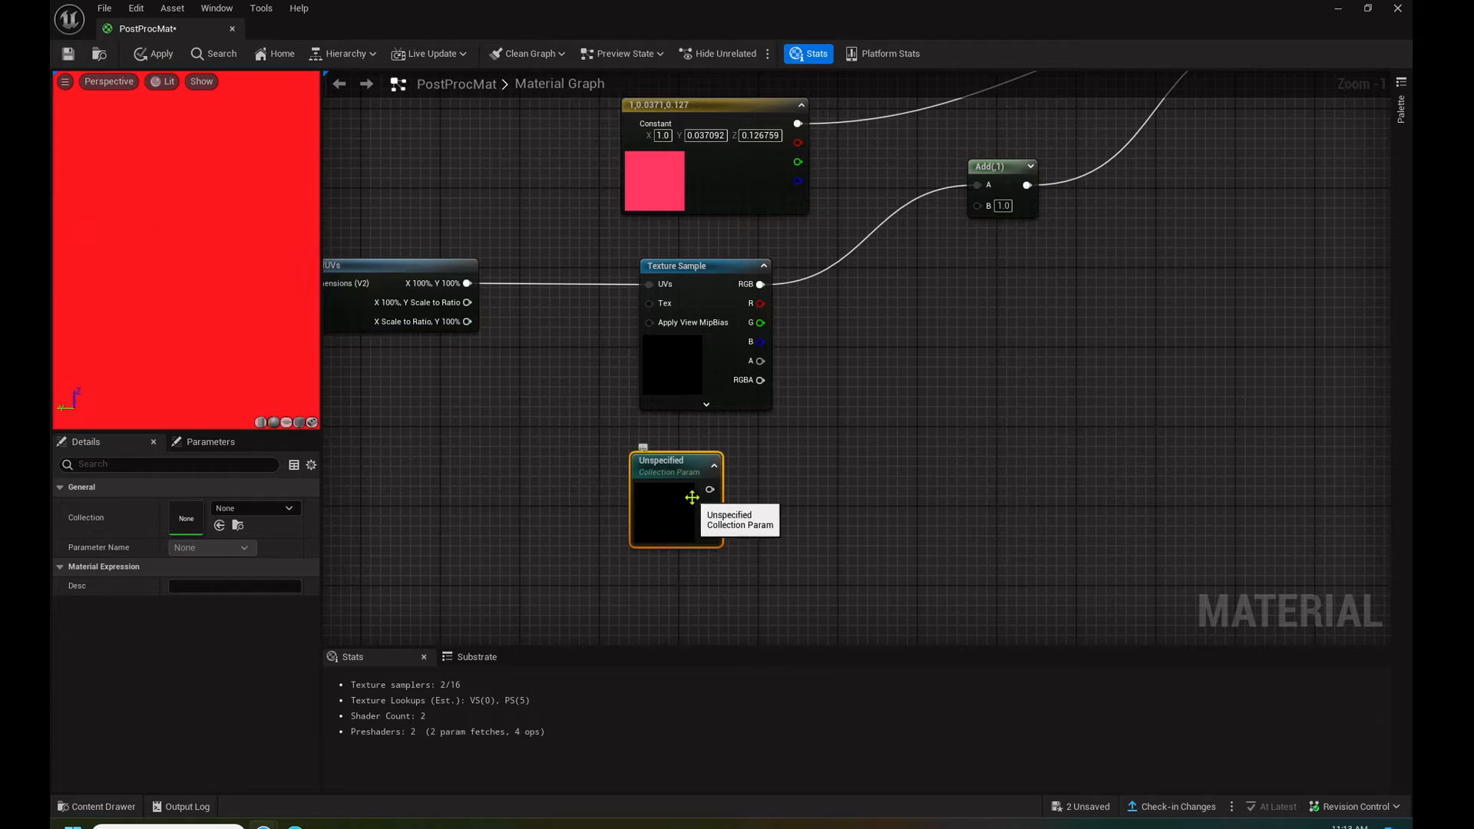
pyautogui.click(254, 508)
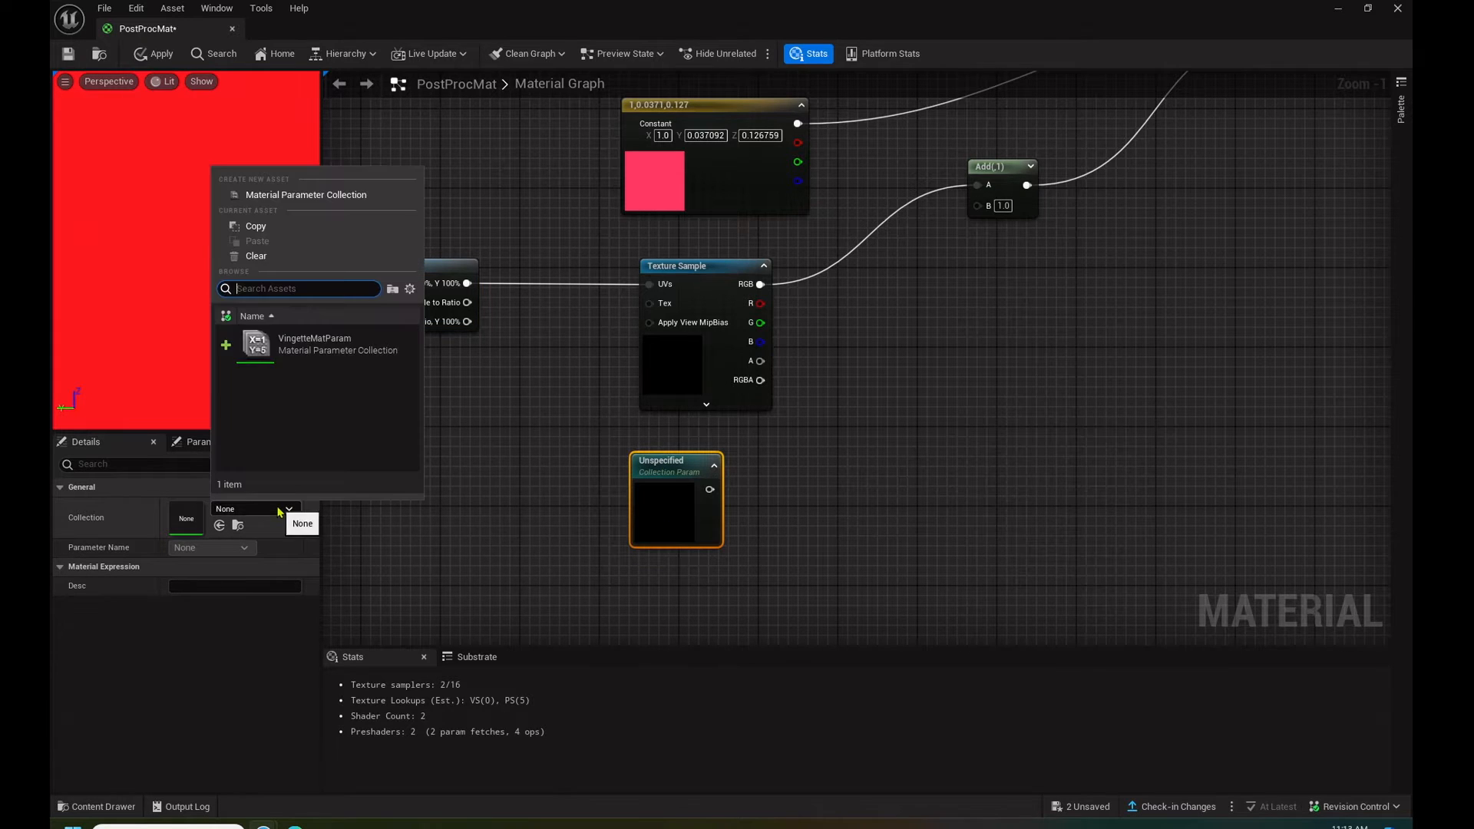
pyautogui.click(331, 349)
pyautogui.click(209, 547)
pyautogui.click(205, 562)
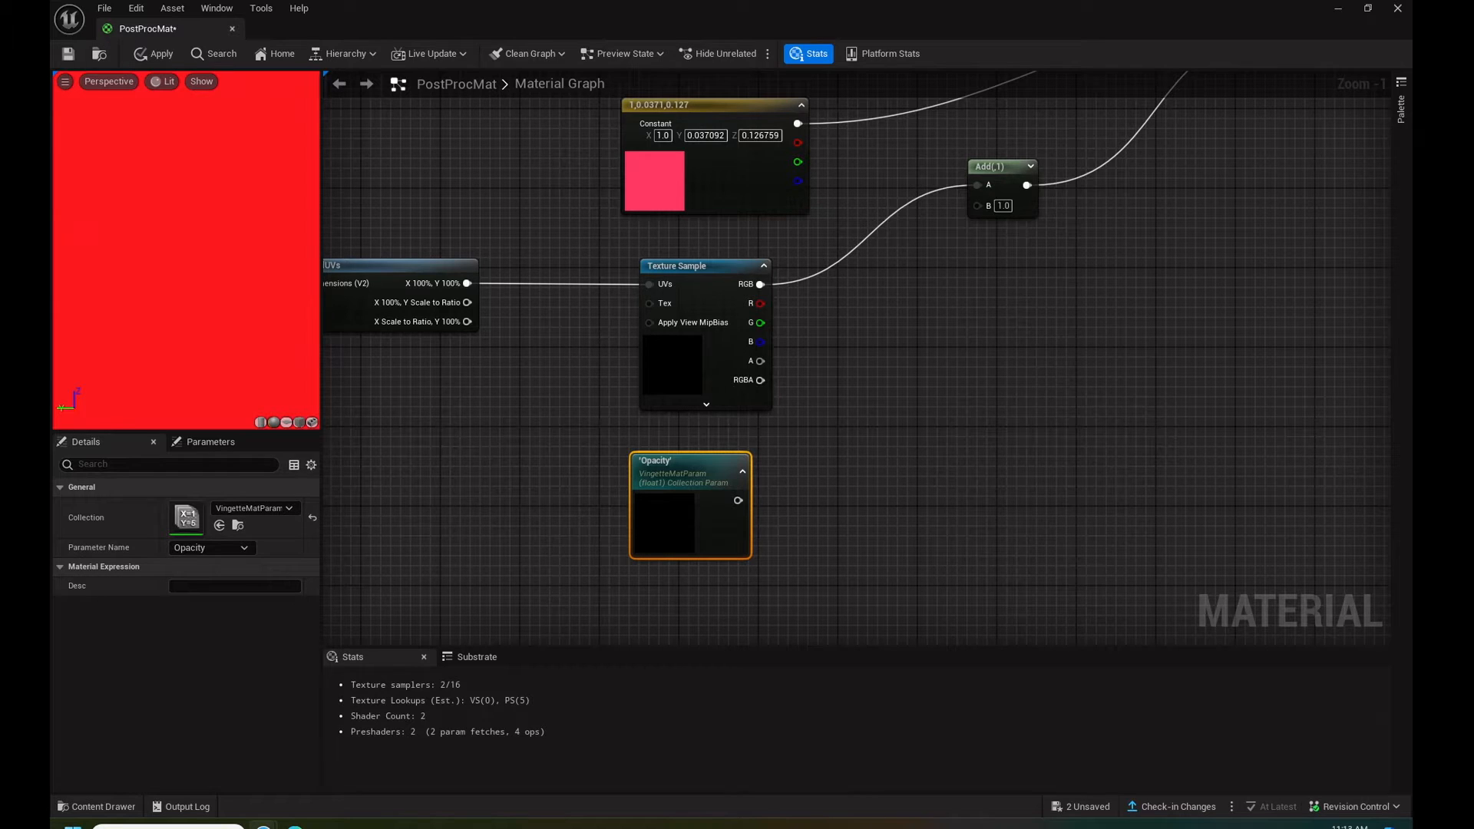
pyautogui.rightClick(890, 406)
pyautogui.write('multi')
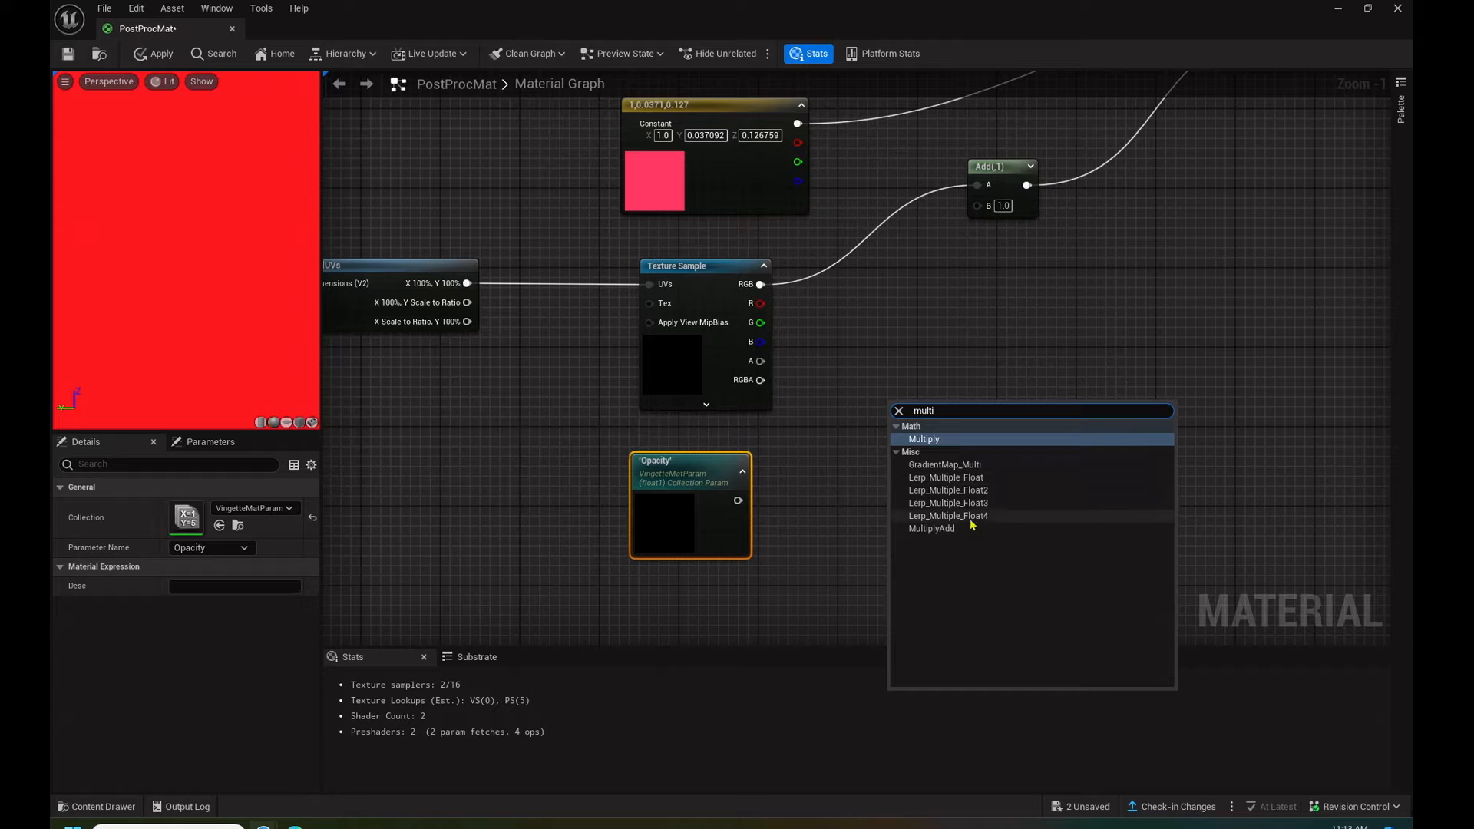
pyautogui.click(961, 533)
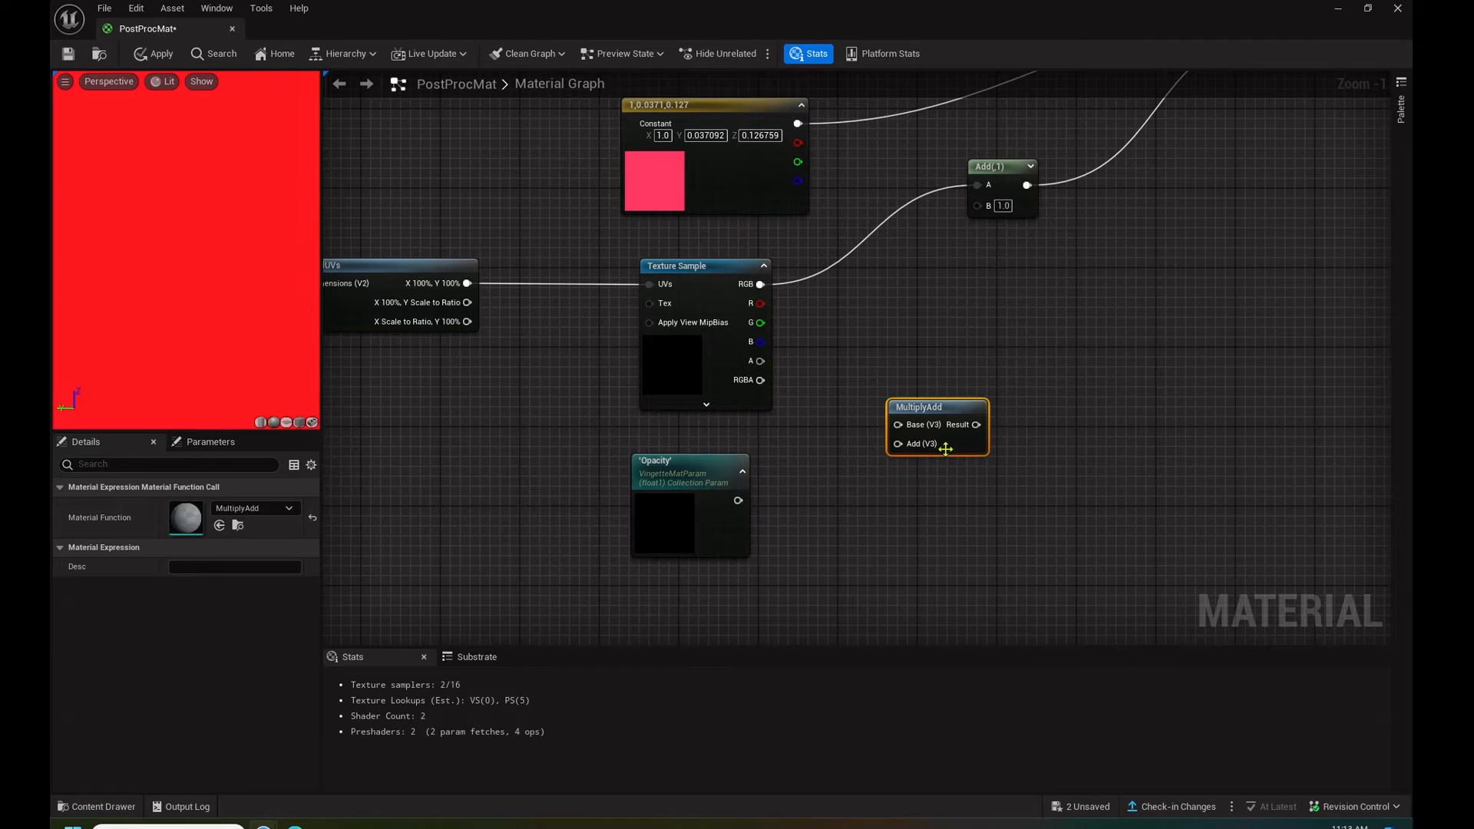
pyautogui.press('Delete')
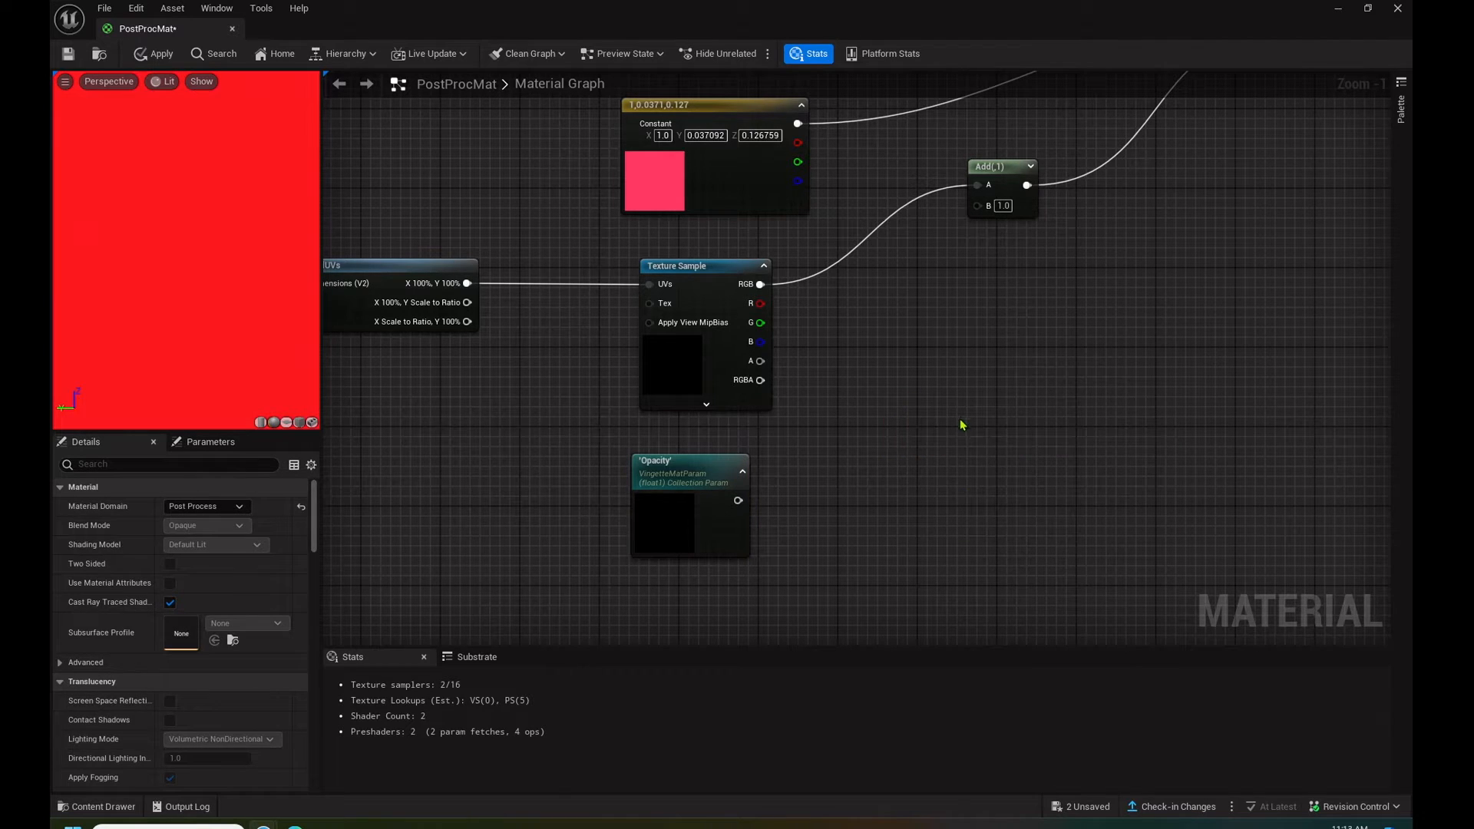
# - Place a Multiply node beside the Opacity collection parameter and connect the parameter's output to the Multiply's A input
pyautogui.click(954, 427)
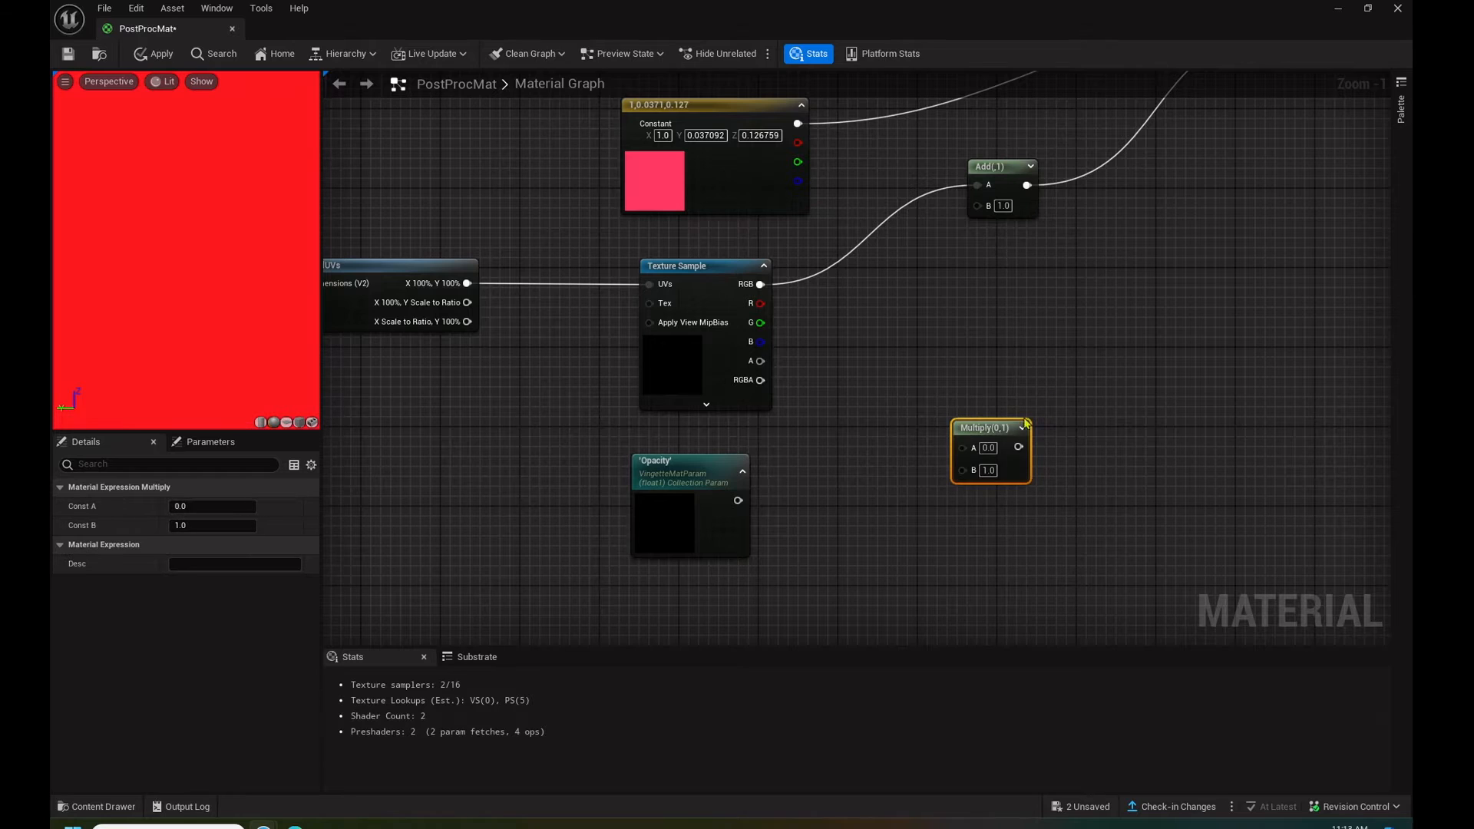
pyautogui.moveTo(990, 426); pyautogui.dragTo(941, 456)
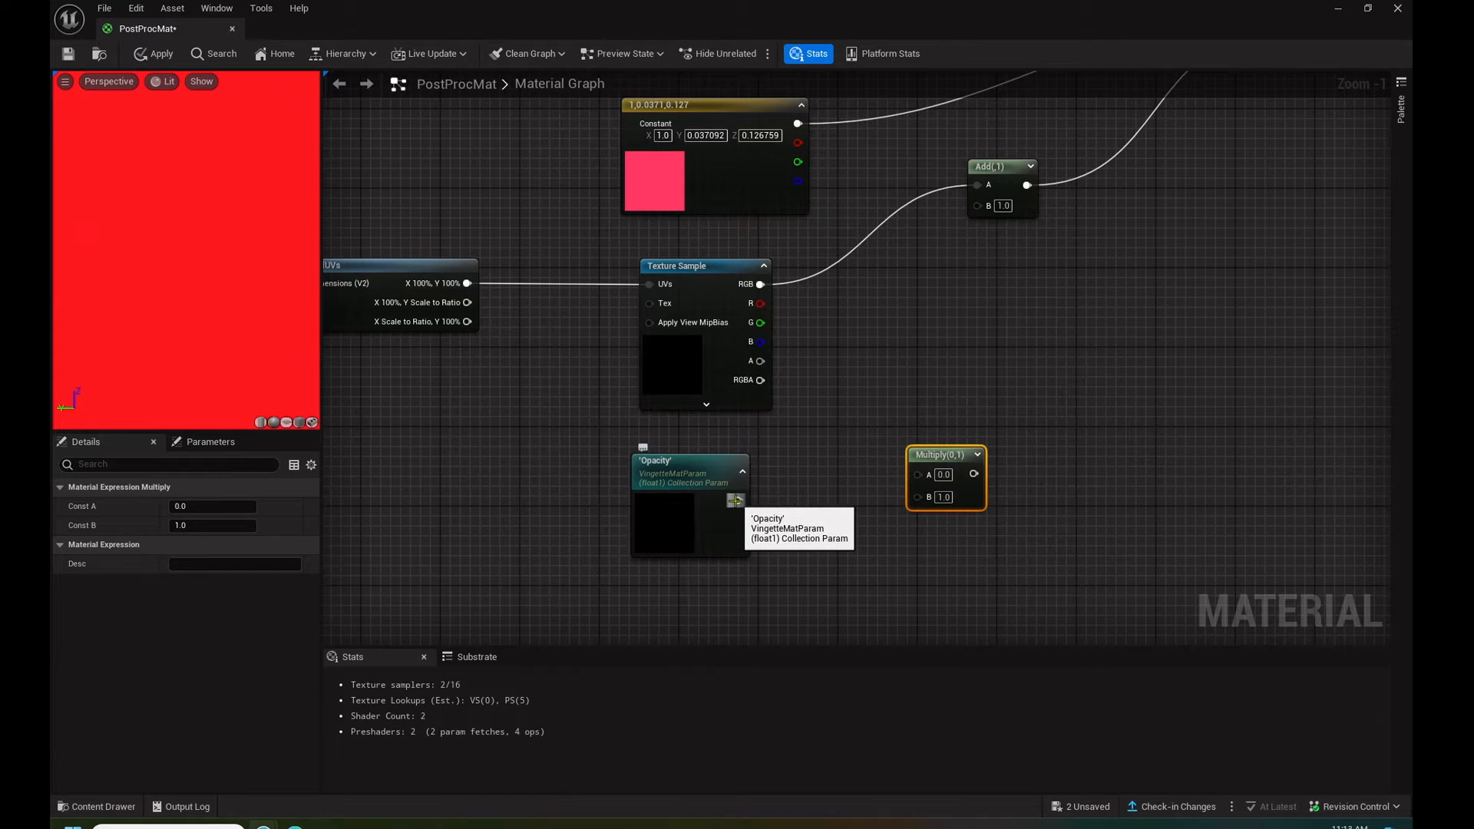
pyautogui.moveTo(735, 501); pyautogui.dragTo(918, 475)
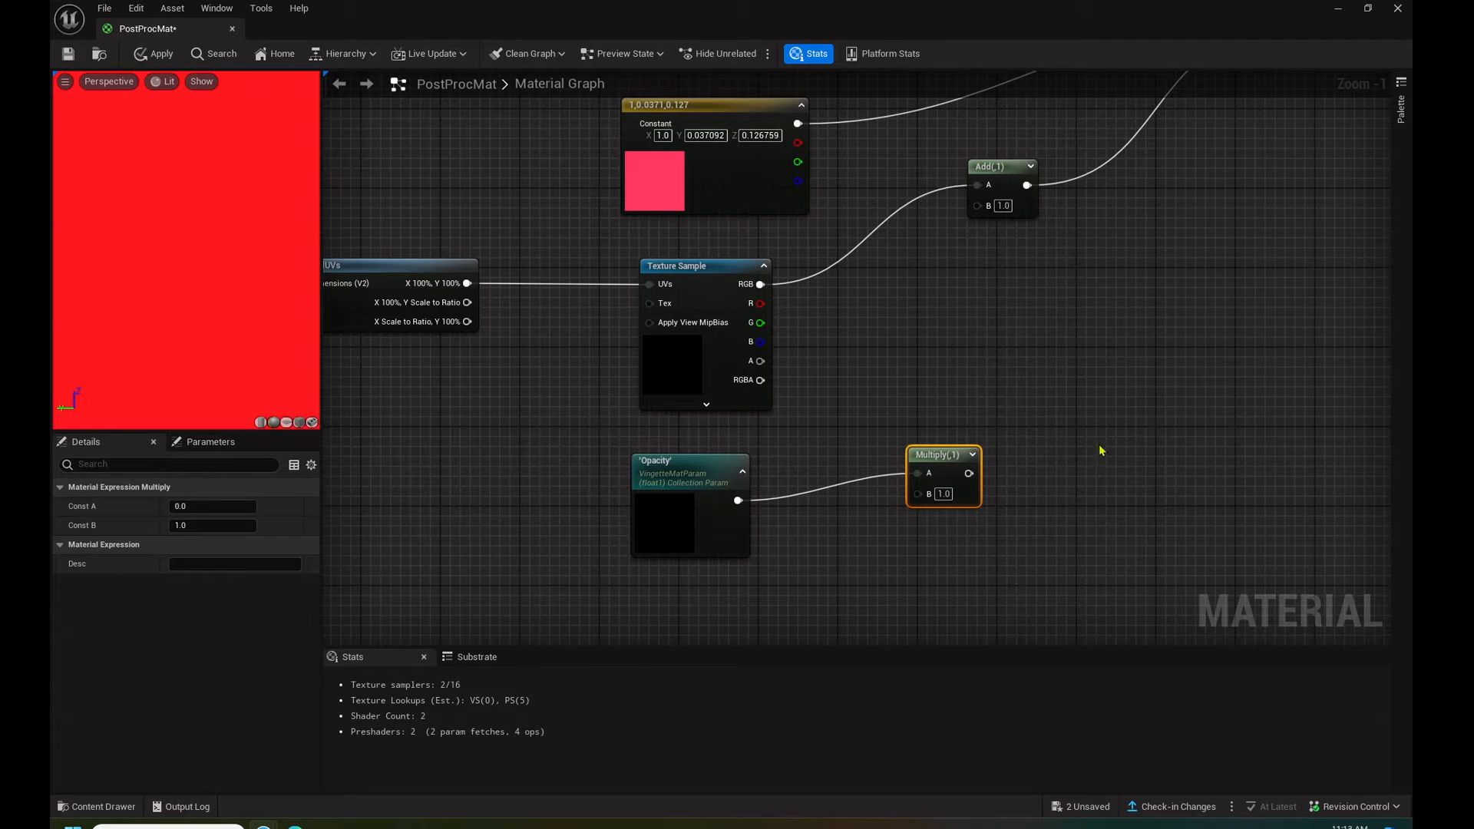
# - Connect the Multiply node's output to the Add node's B input
pyautogui.moveTo(969, 472); pyautogui.dragTo(978, 208)
pyautogui.moveTo(902, 607); pyautogui.dragTo(988, 424, button='right')
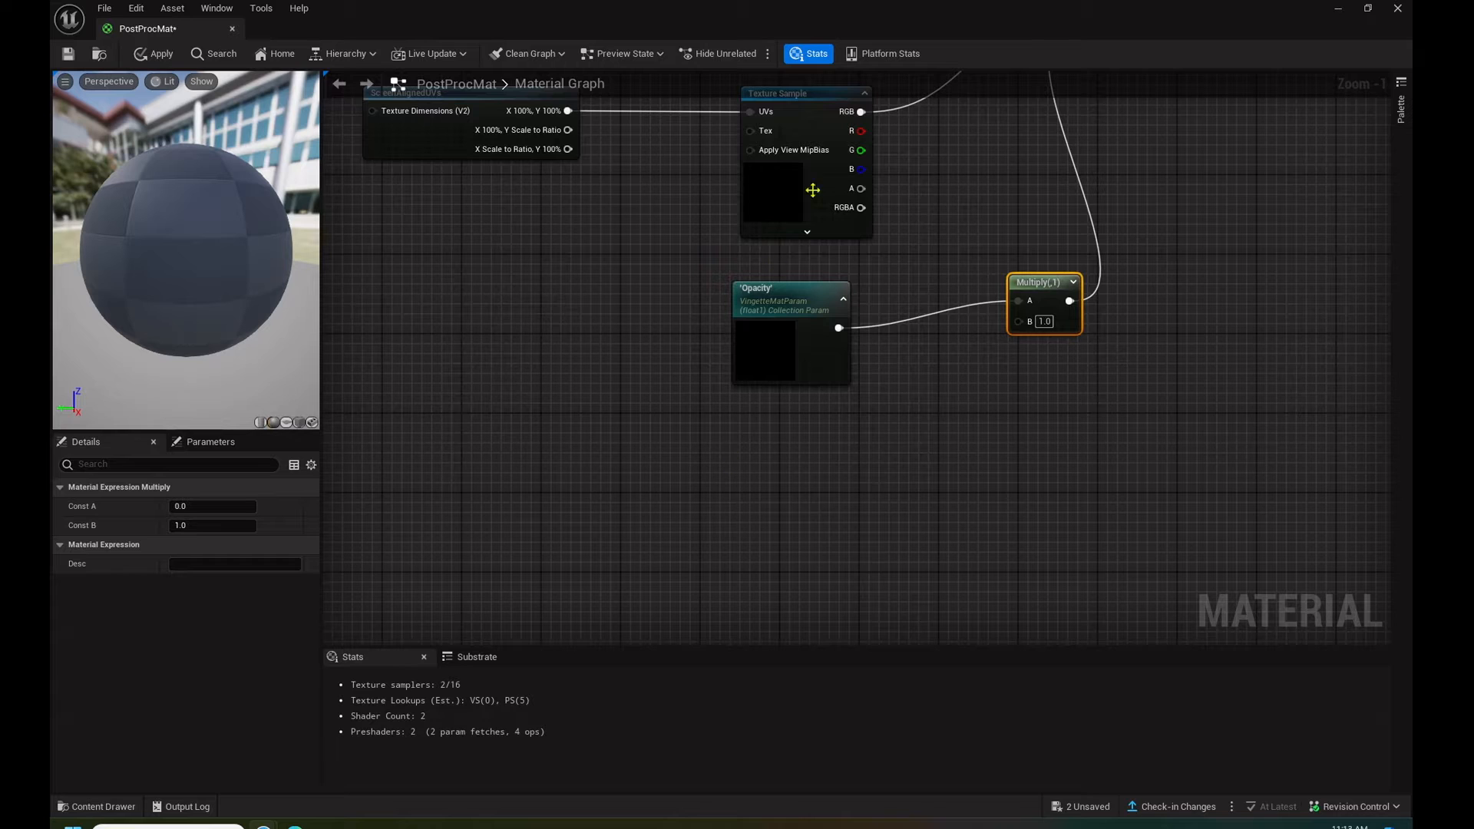
pyautogui.moveTo(941, 171); pyautogui.dragTo(936, 226, button='right')
# - Duplicate the Vingette Texture Sample, place the copy below the Opacity parameter and connect its A output to the Multiply's B input
pyautogui.click(781, 148)
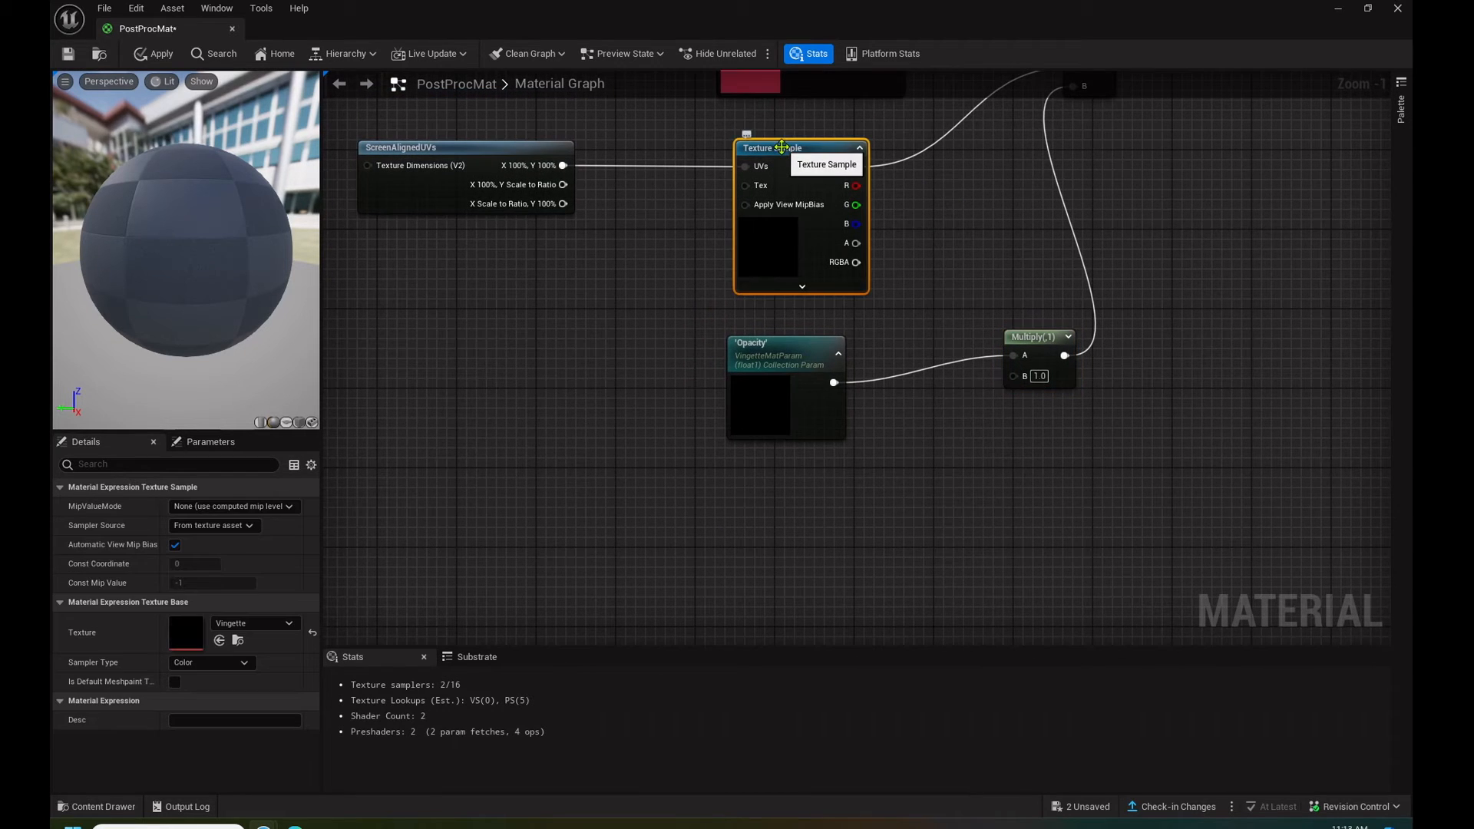
pyautogui.hotkey('ctrl', 'd')
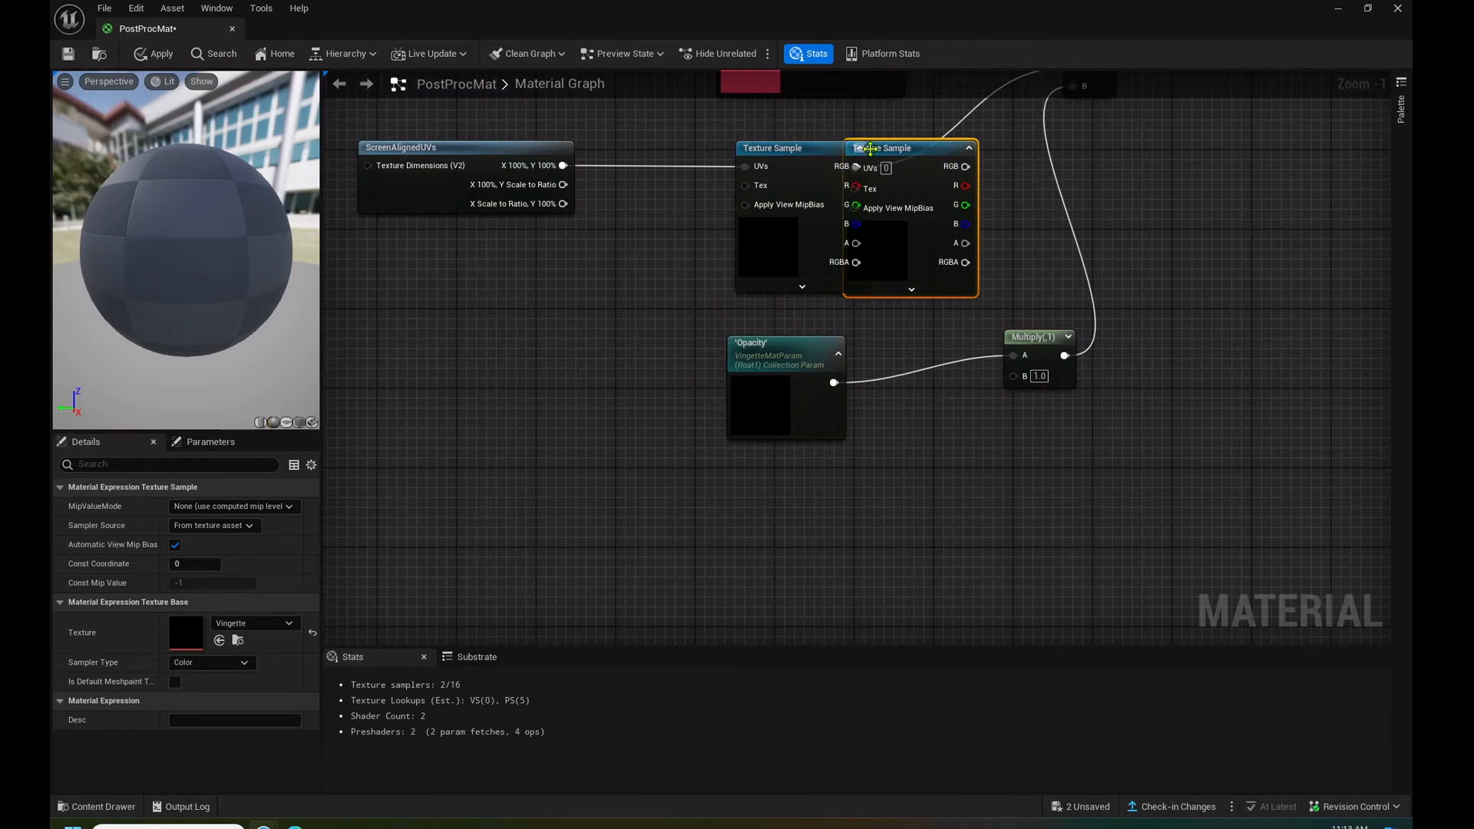
pyautogui.moveTo(862, 153); pyautogui.dragTo(722, 472)
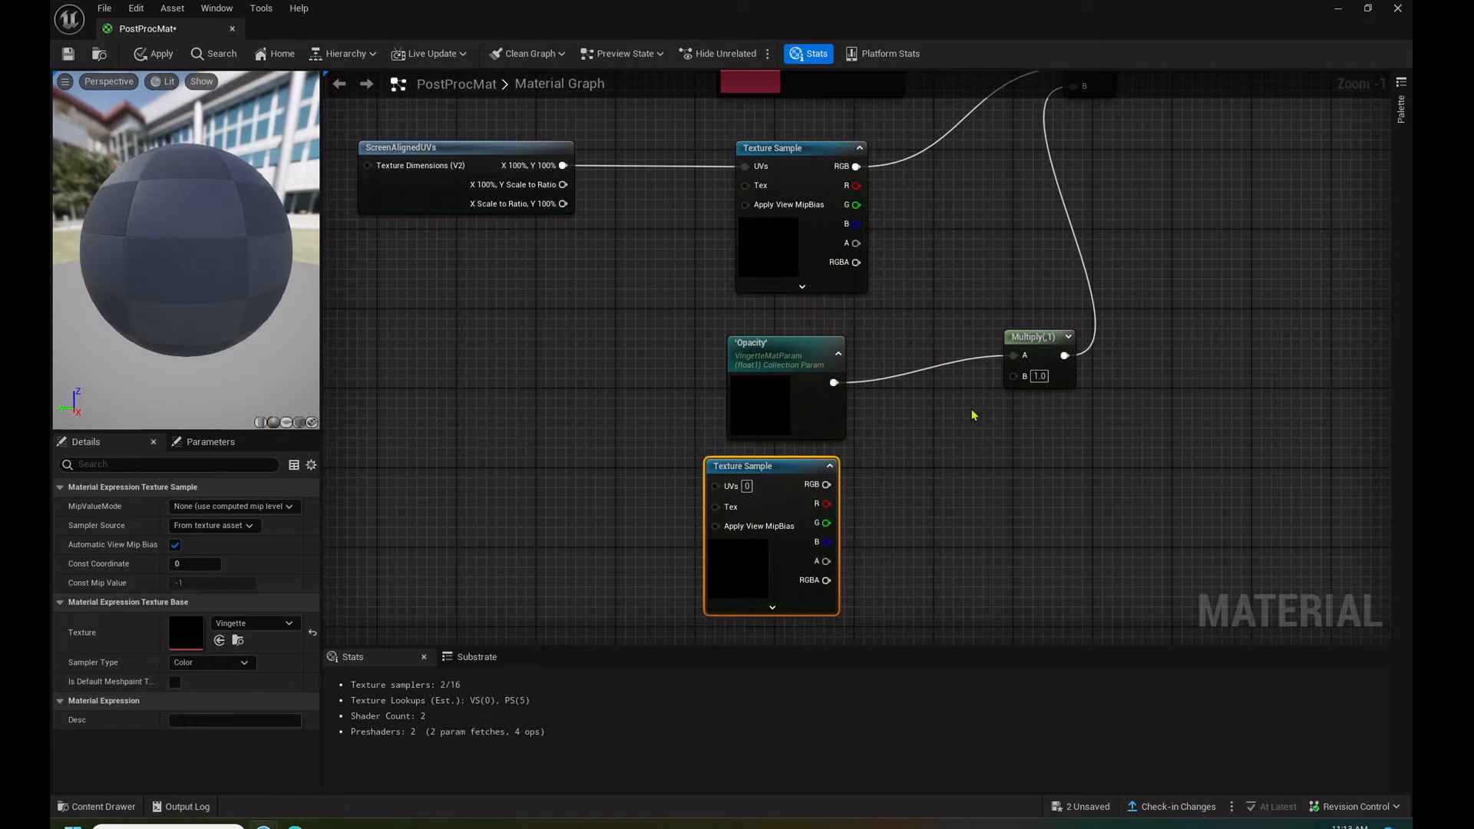
pyautogui.moveTo(983, 466); pyautogui.dragTo(908, 390, button='right')
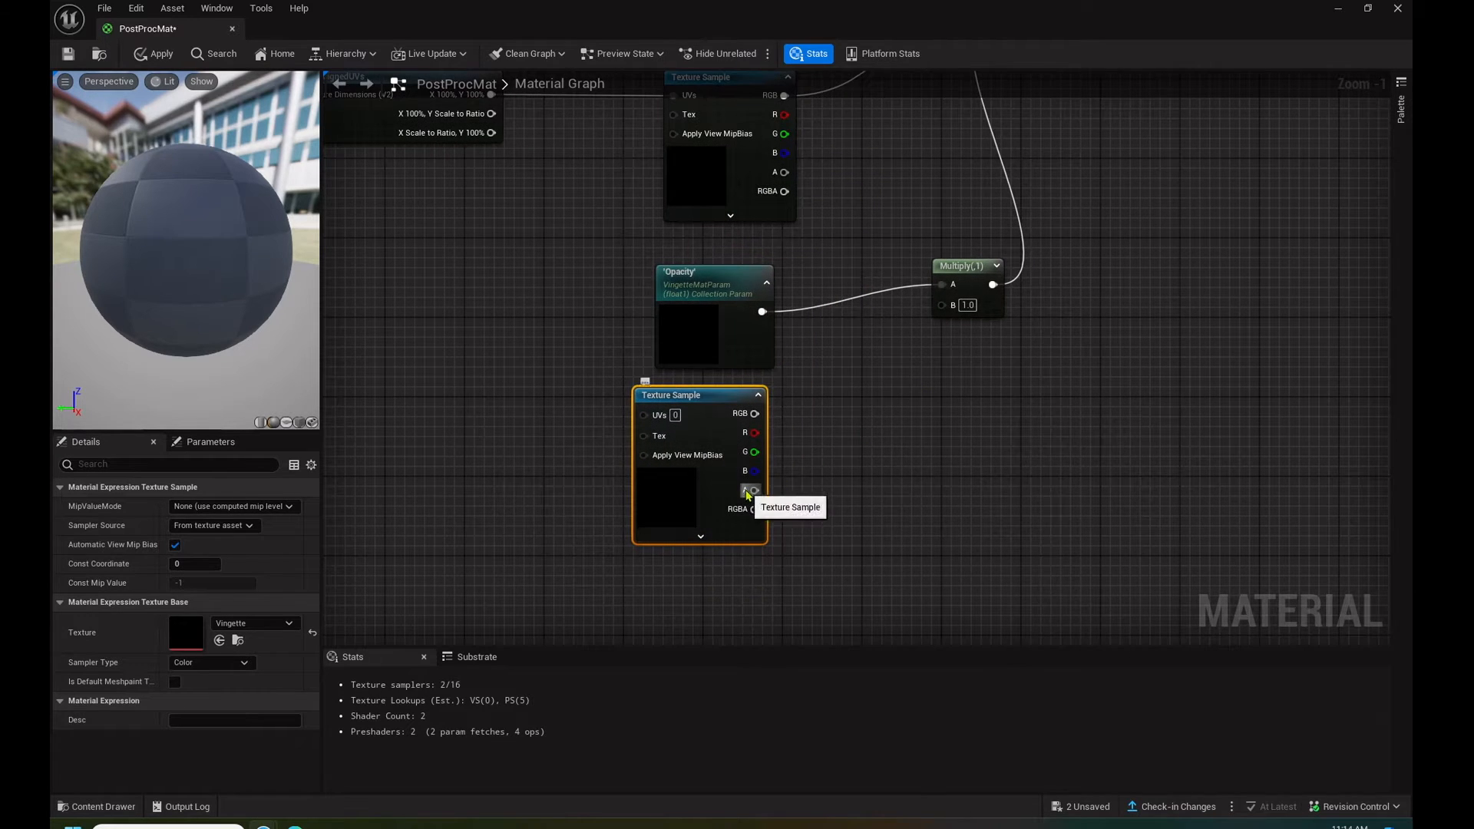
pyautogui.moveTo(752, 491); pyautogui.dragTo(943, 304)
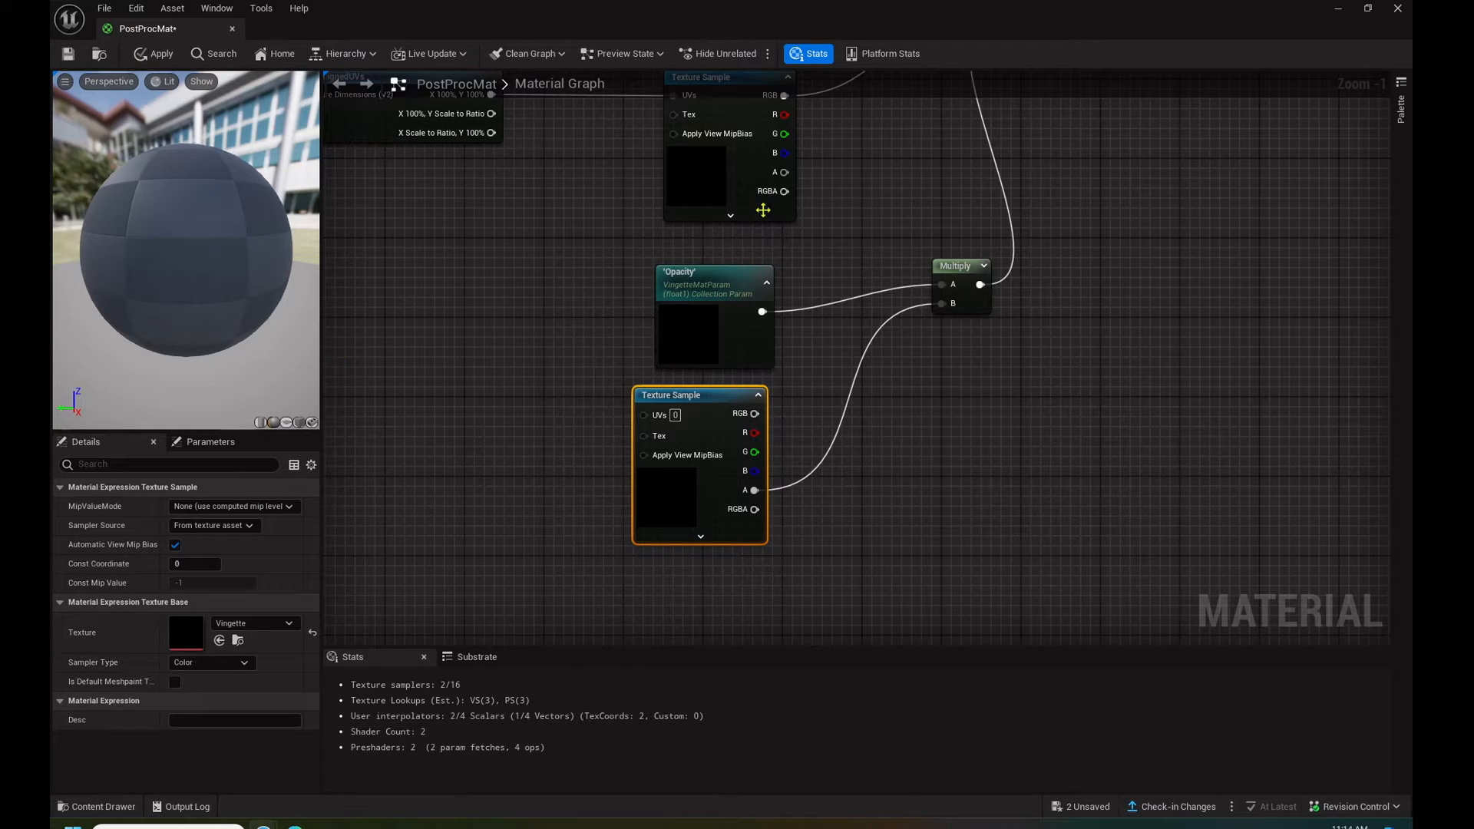
# - Save the PostProcMat material and return to the level editor
pyautogui.scroll(-2, 1125, 325)
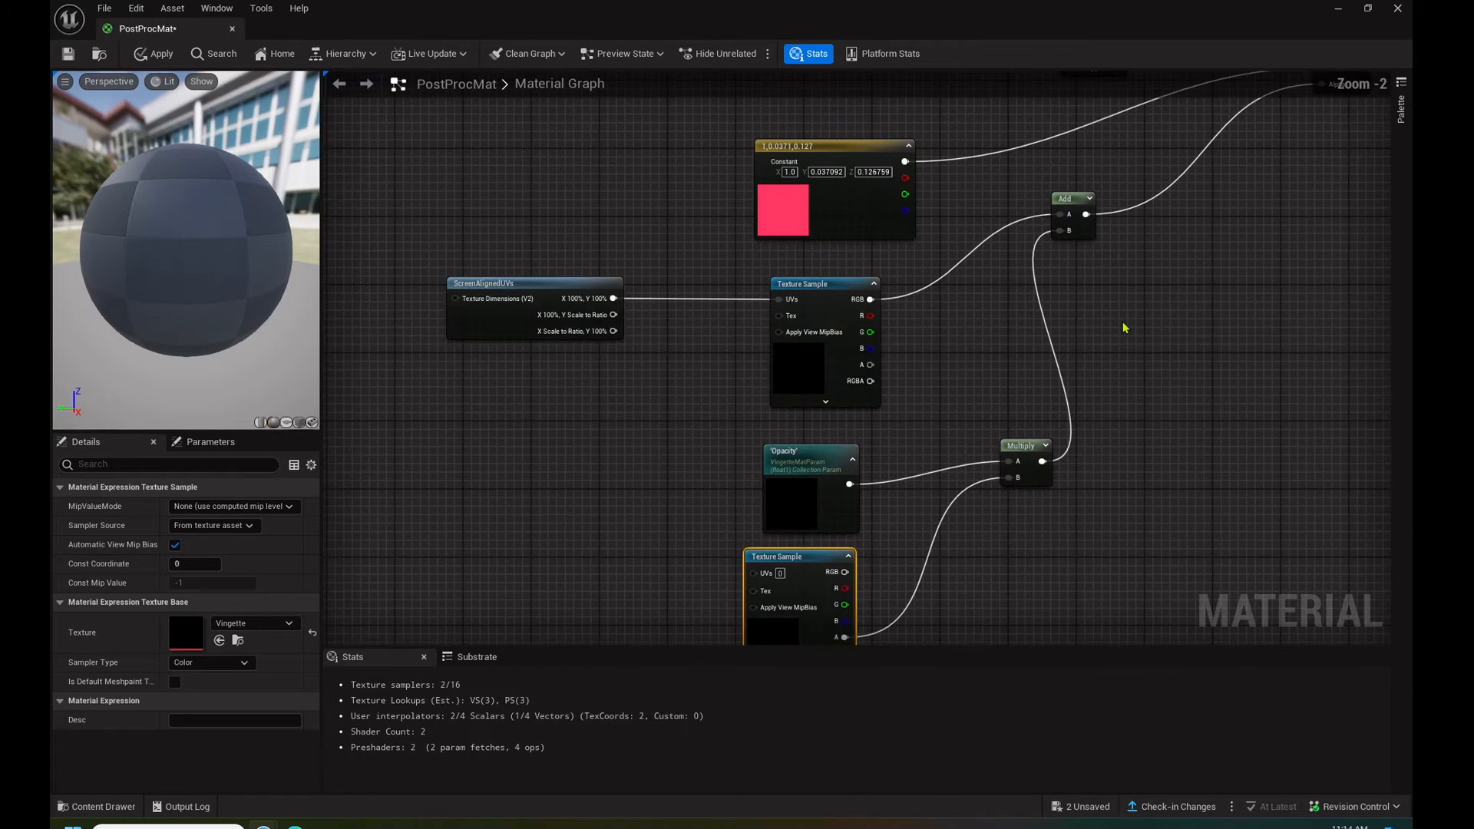
pyautogui.moveTo(1185, 313); pyautogui.dragTo(1138, 233, button='right')
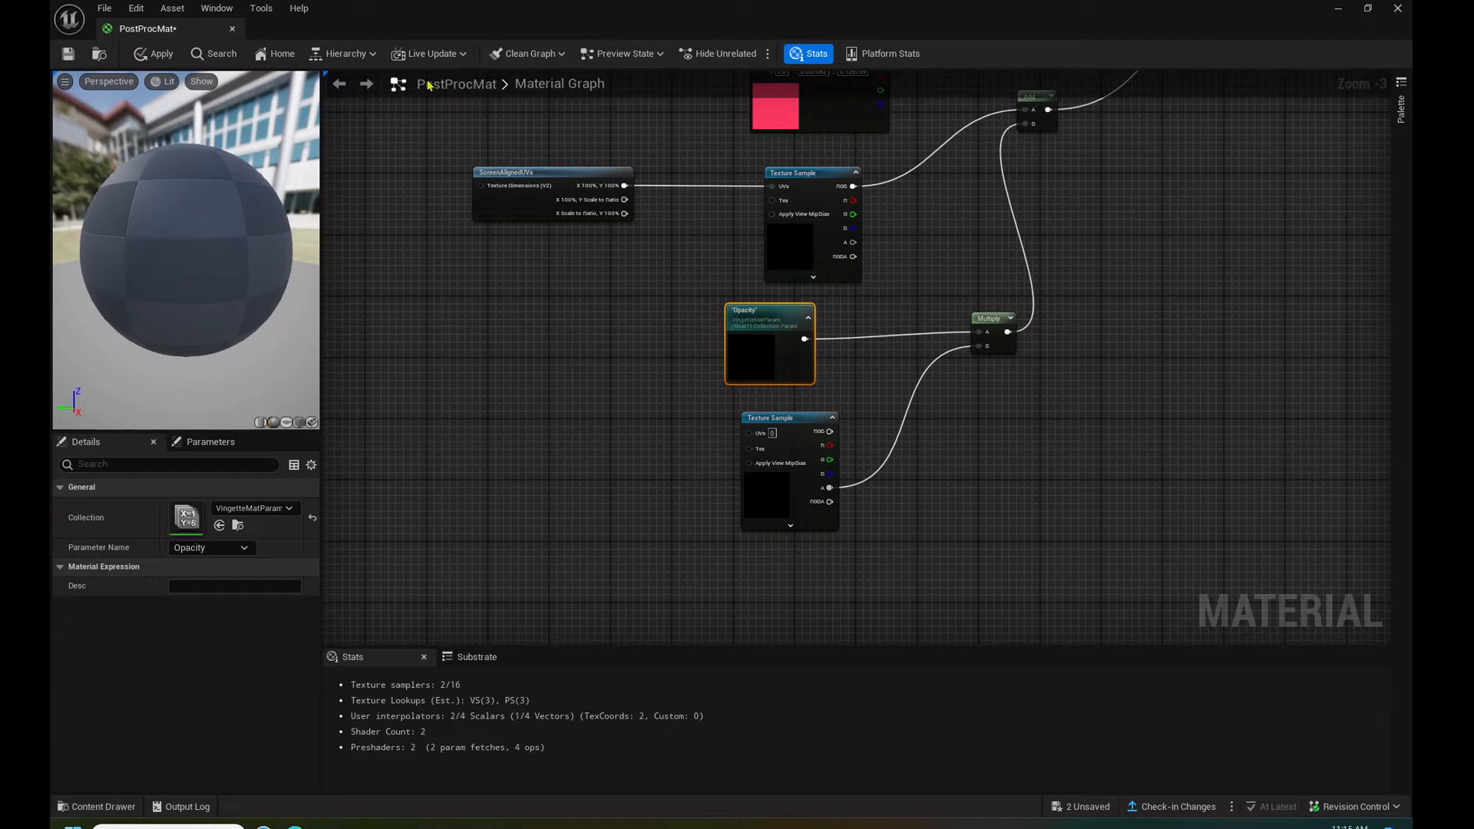
pyautogui.click(75, 56)
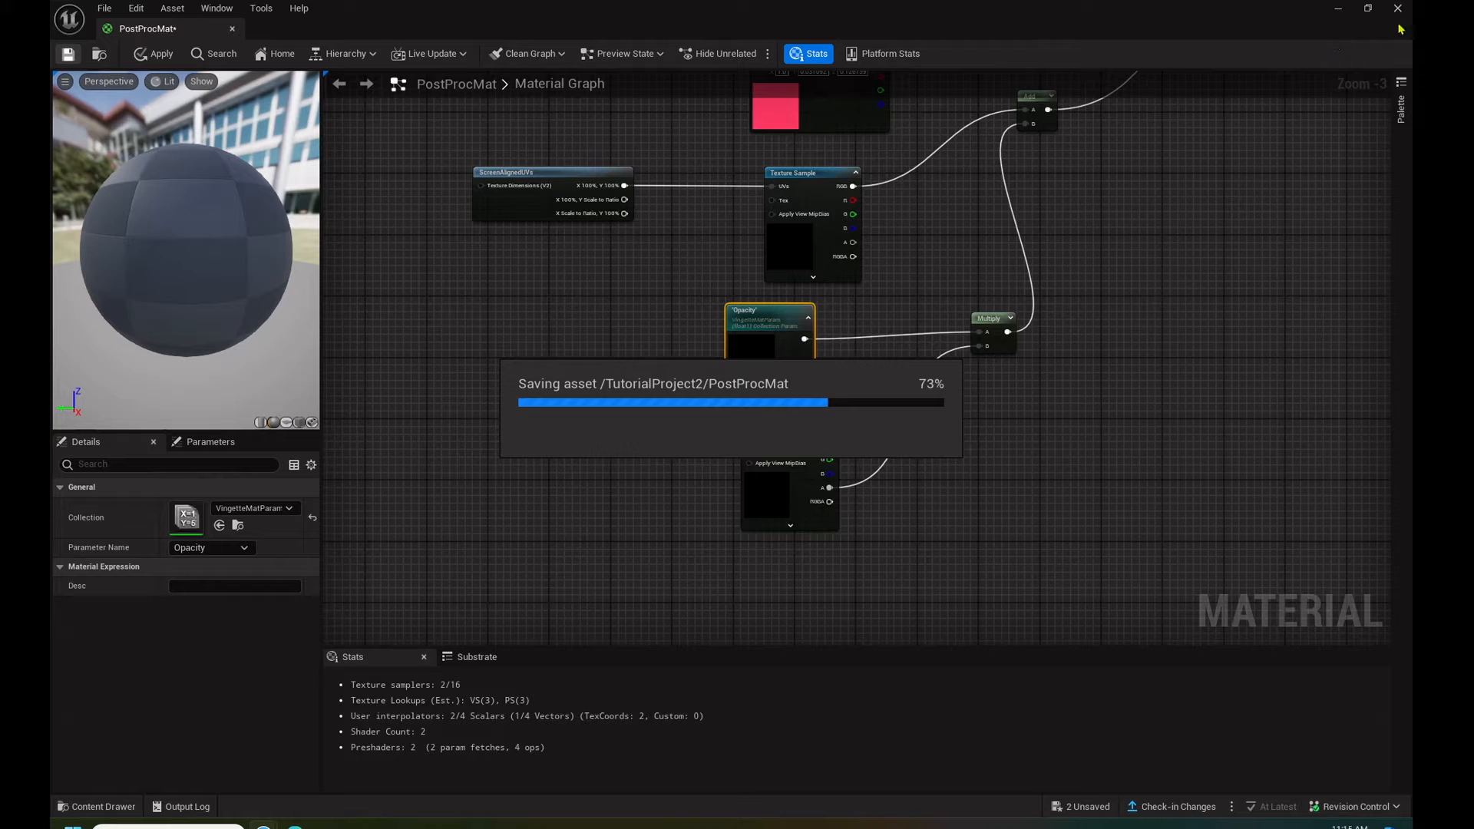
pyautogui.click(1337, 9)
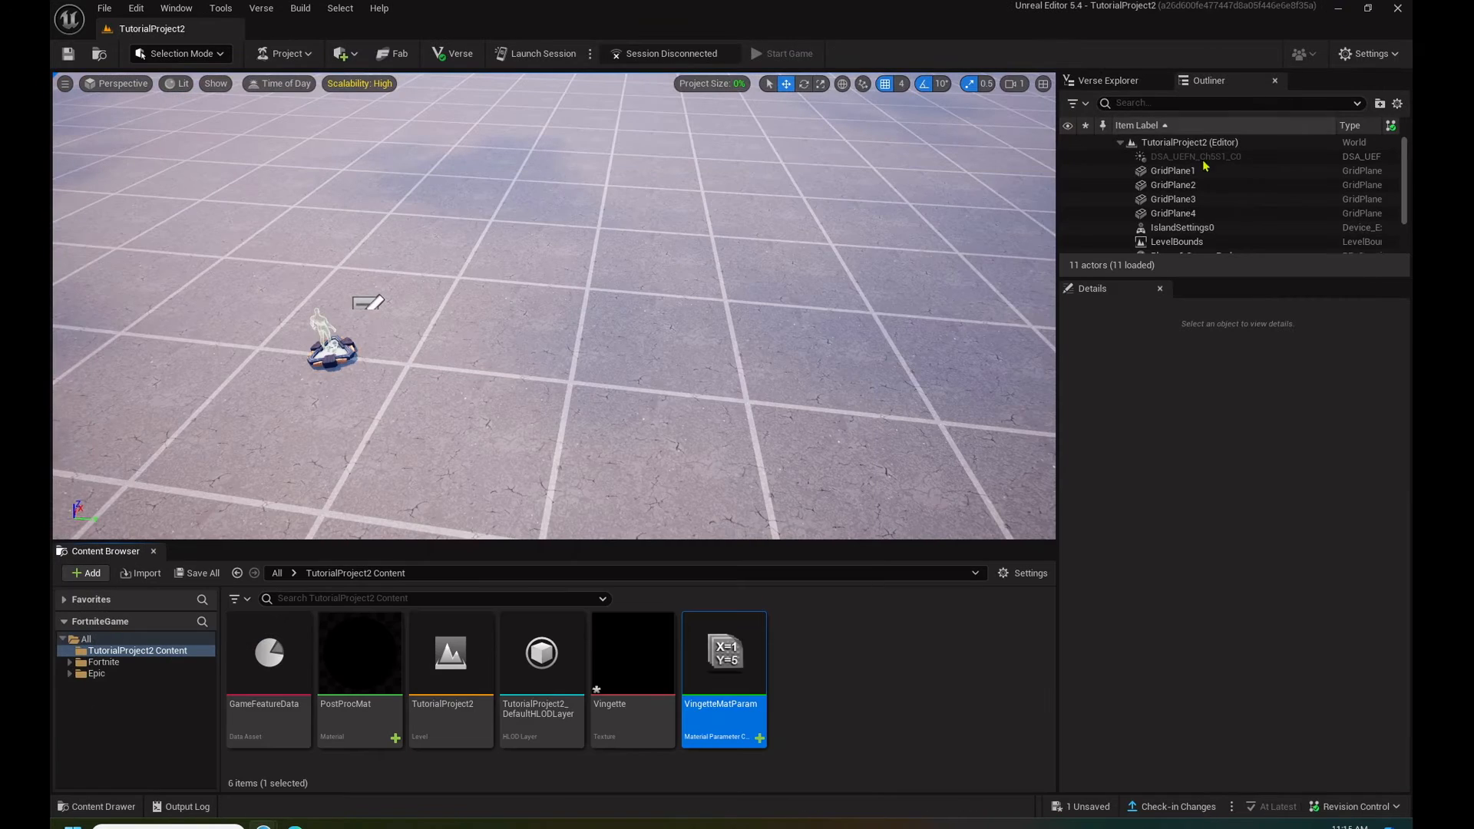
# - Set the Opacity parameter's default value in VingetteMatParam to 1.0 and save the collection
pyautogui.doubleClick(720, 651)
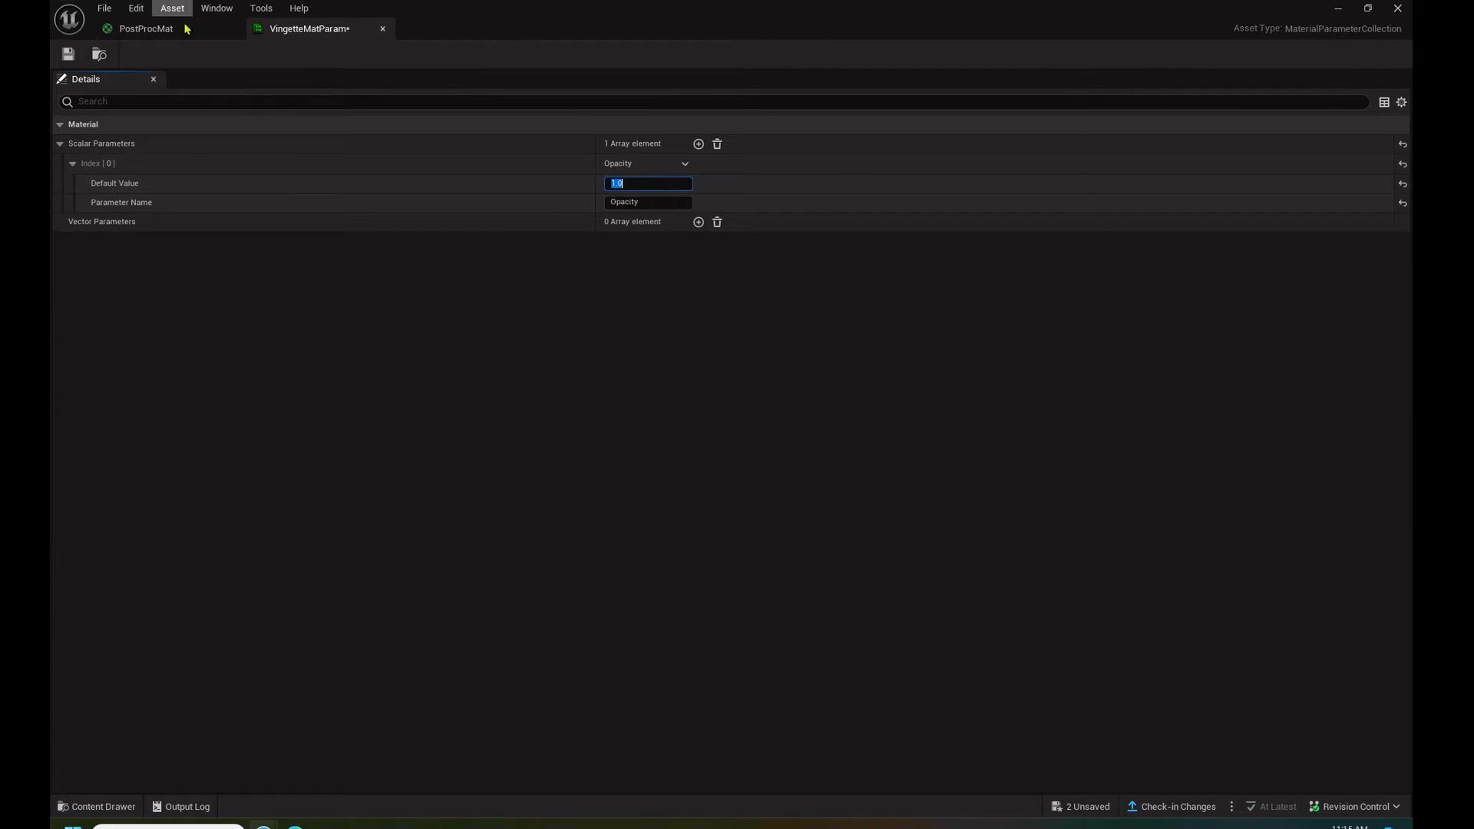
pyautogui.click(67, 54)
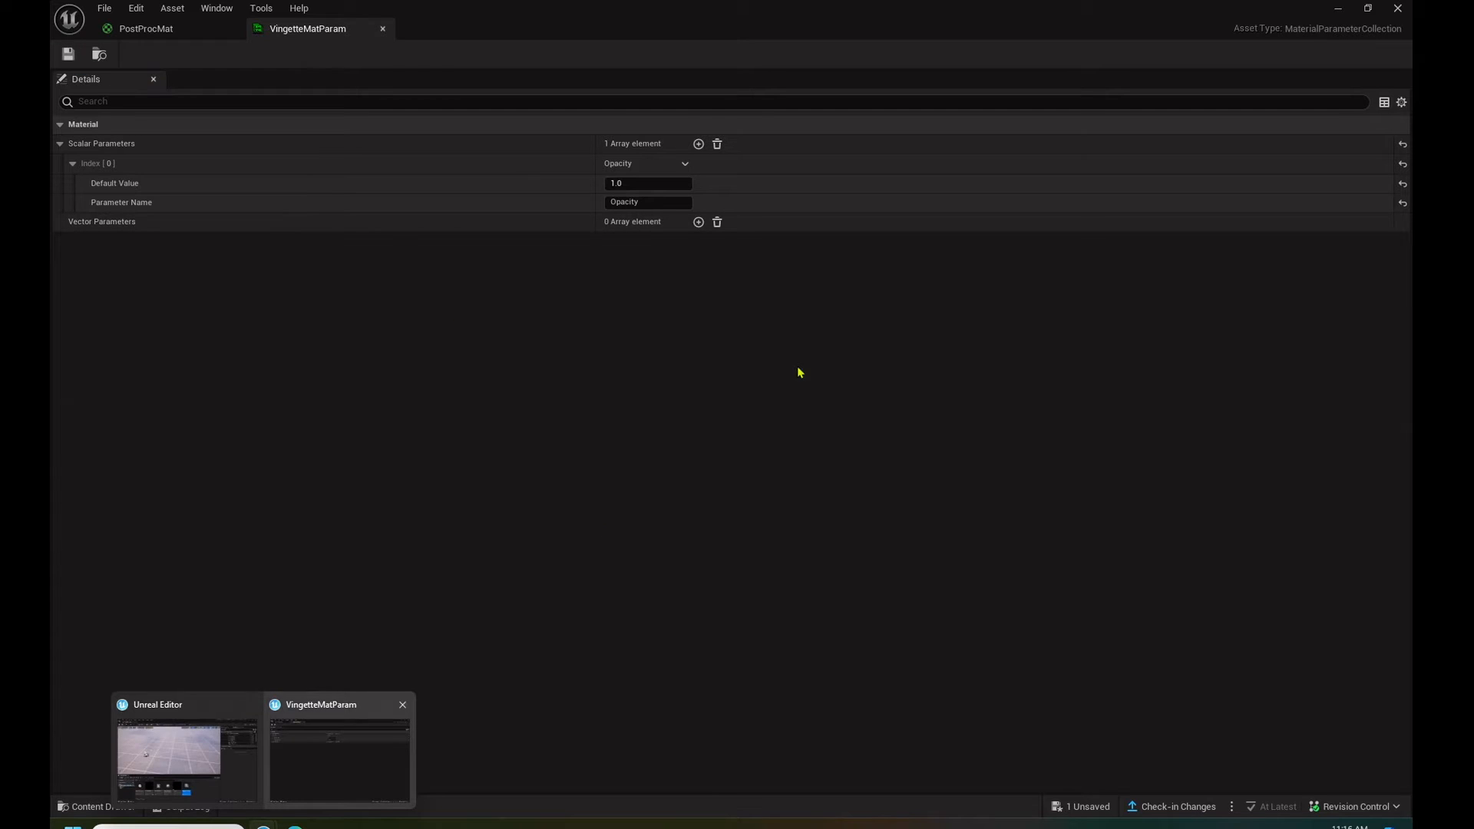
pyautogui.click(1337, 8)
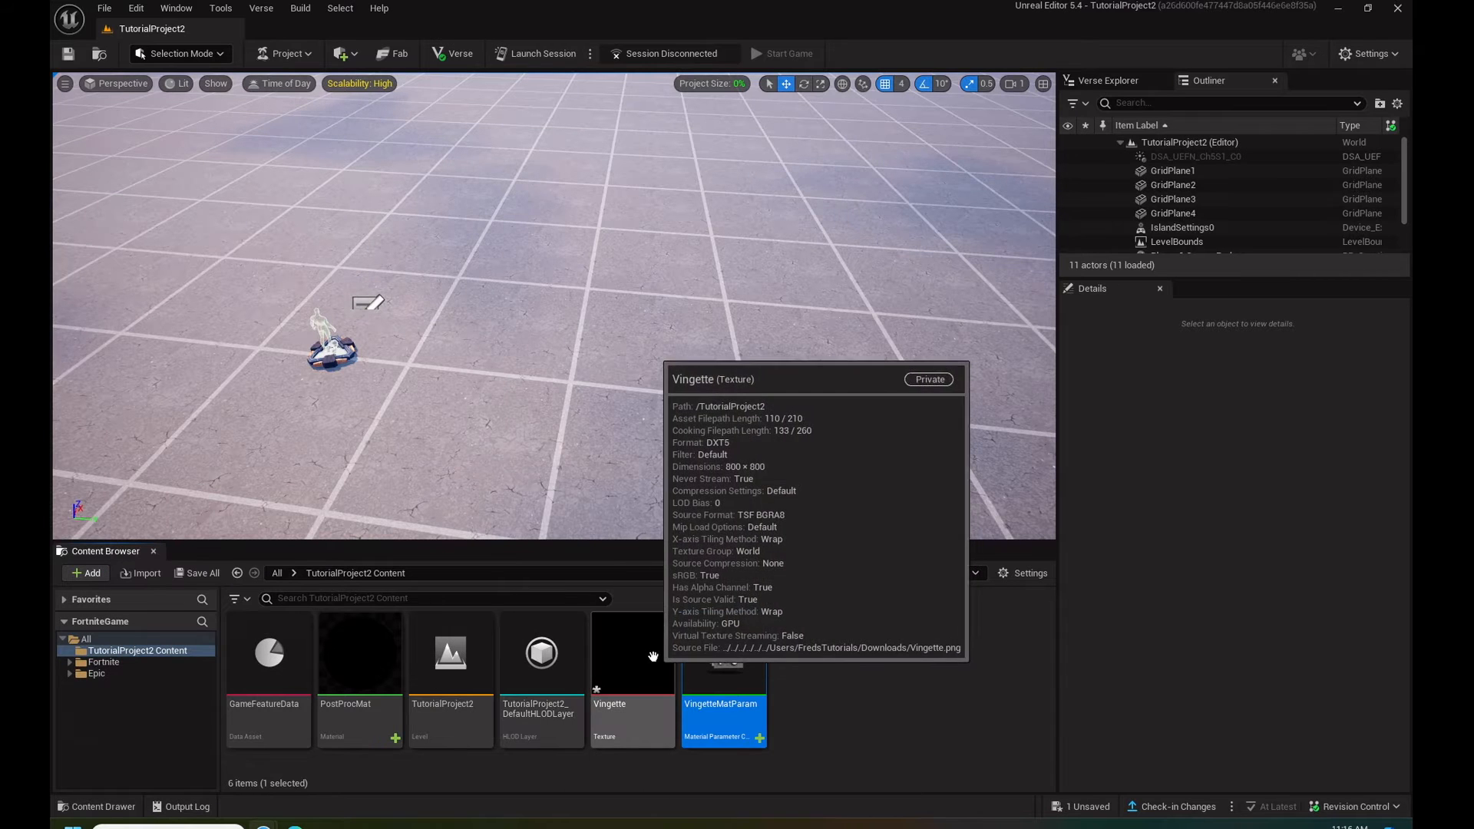
# - Open PostProcMat and undock the VingetteMatParam editor as a floating window over the material graph
pyautogui.doubleClick(357, 654)
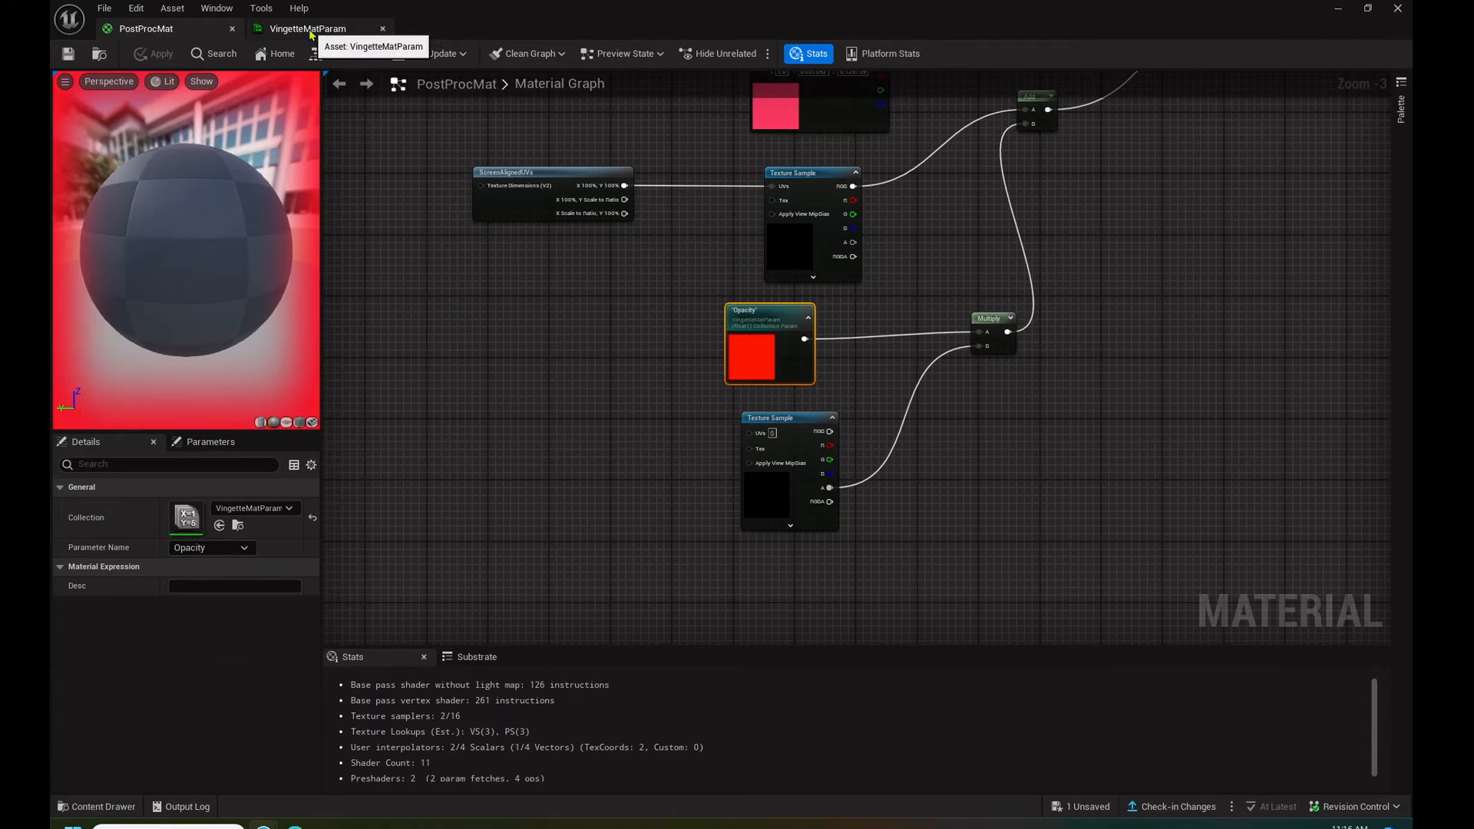
pyautogui.click(310, 30)
pyautogui.moveTo(310, 31); pyautogui.dragTo(642, 366)
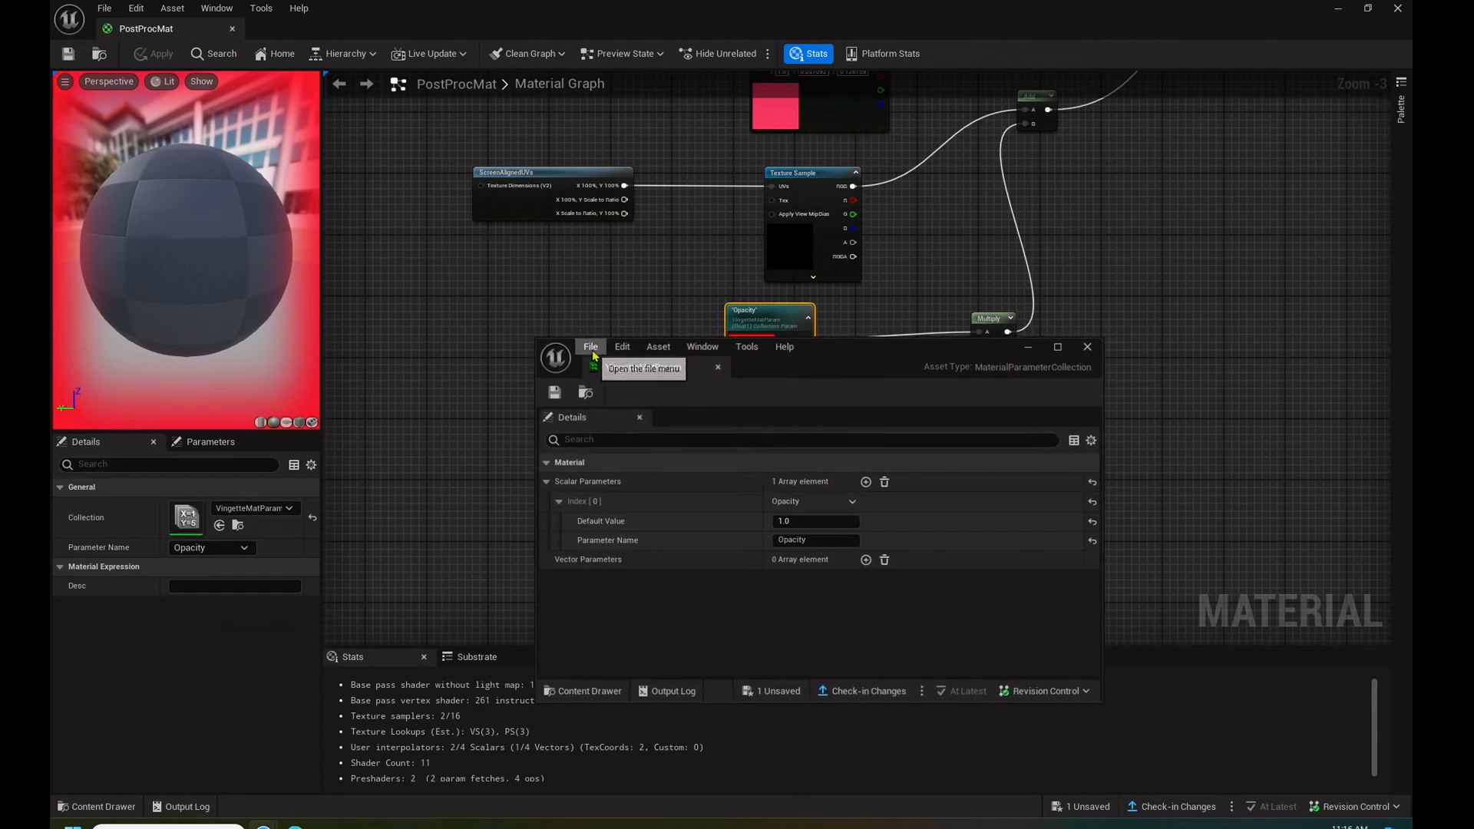
pyautogui.moveTo(868, 360); pyautogui.dragTo(955, 337)
# - Vary the Opacity default value to preview the vignette, reset it to 1 and save, closing the material editor
pyautogui.moveTo(889, 498)
pyautogui.mouseDown()
pyautogui.moveTo(875, 498)
pyautogui.moveTo(925, 497)
pyautogui.moveTo(875, 497)
pyautogui.mouseUp()
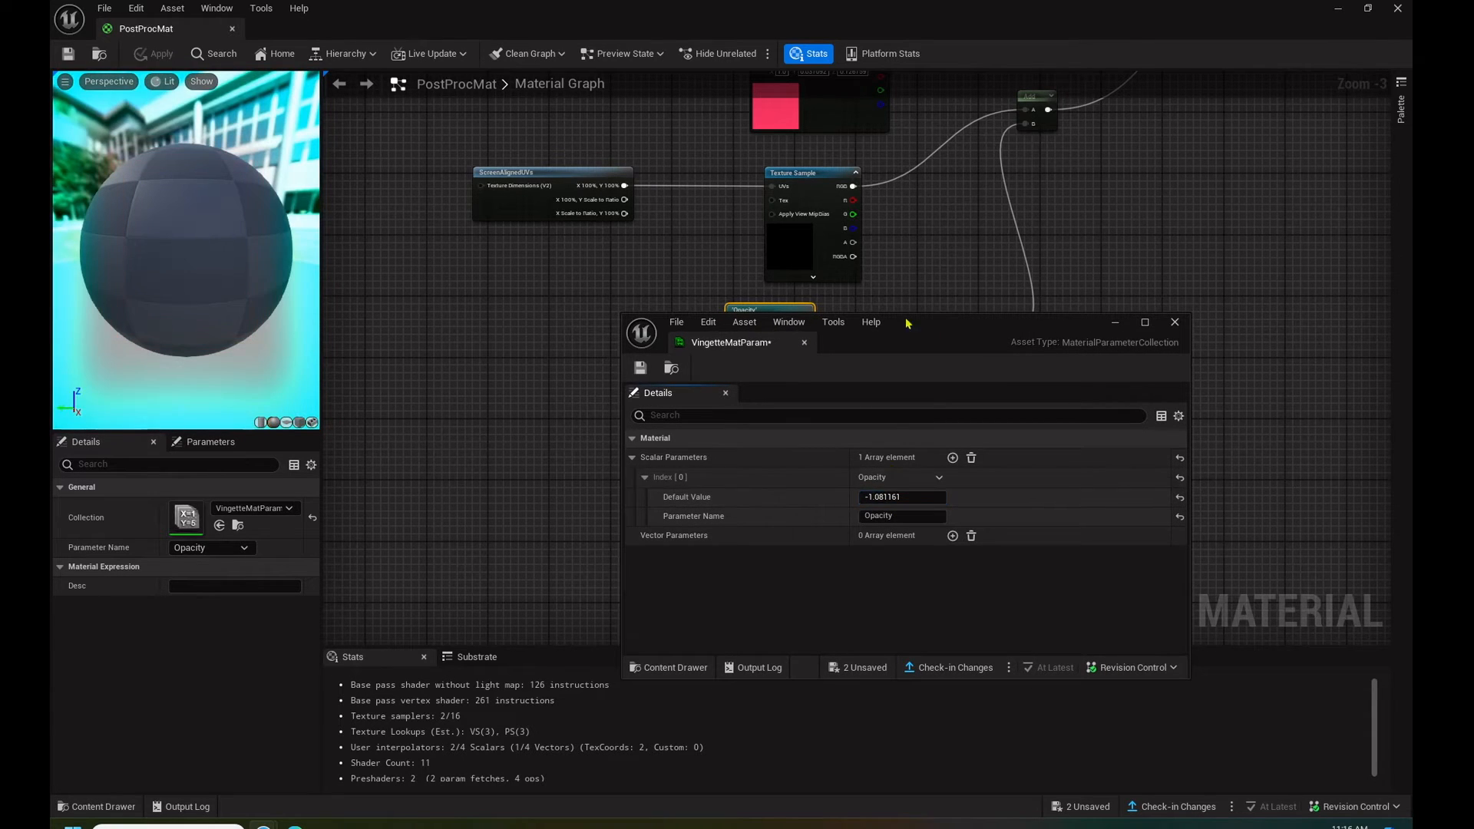
pyautogui.click(917, 495)
pyautogui.write('1')
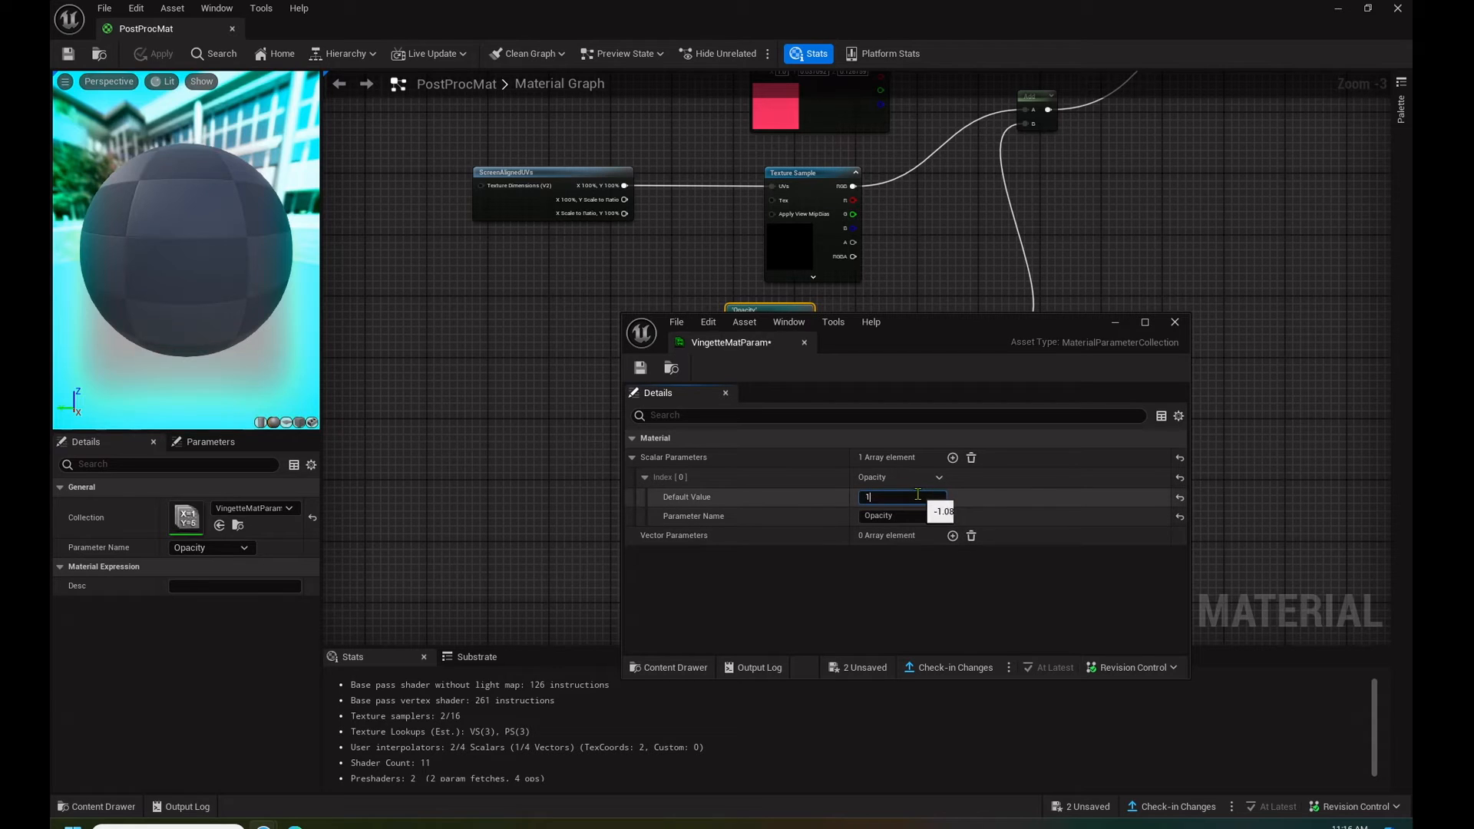
pyautogui.press('Return')
pyautogui.click(641, 368)
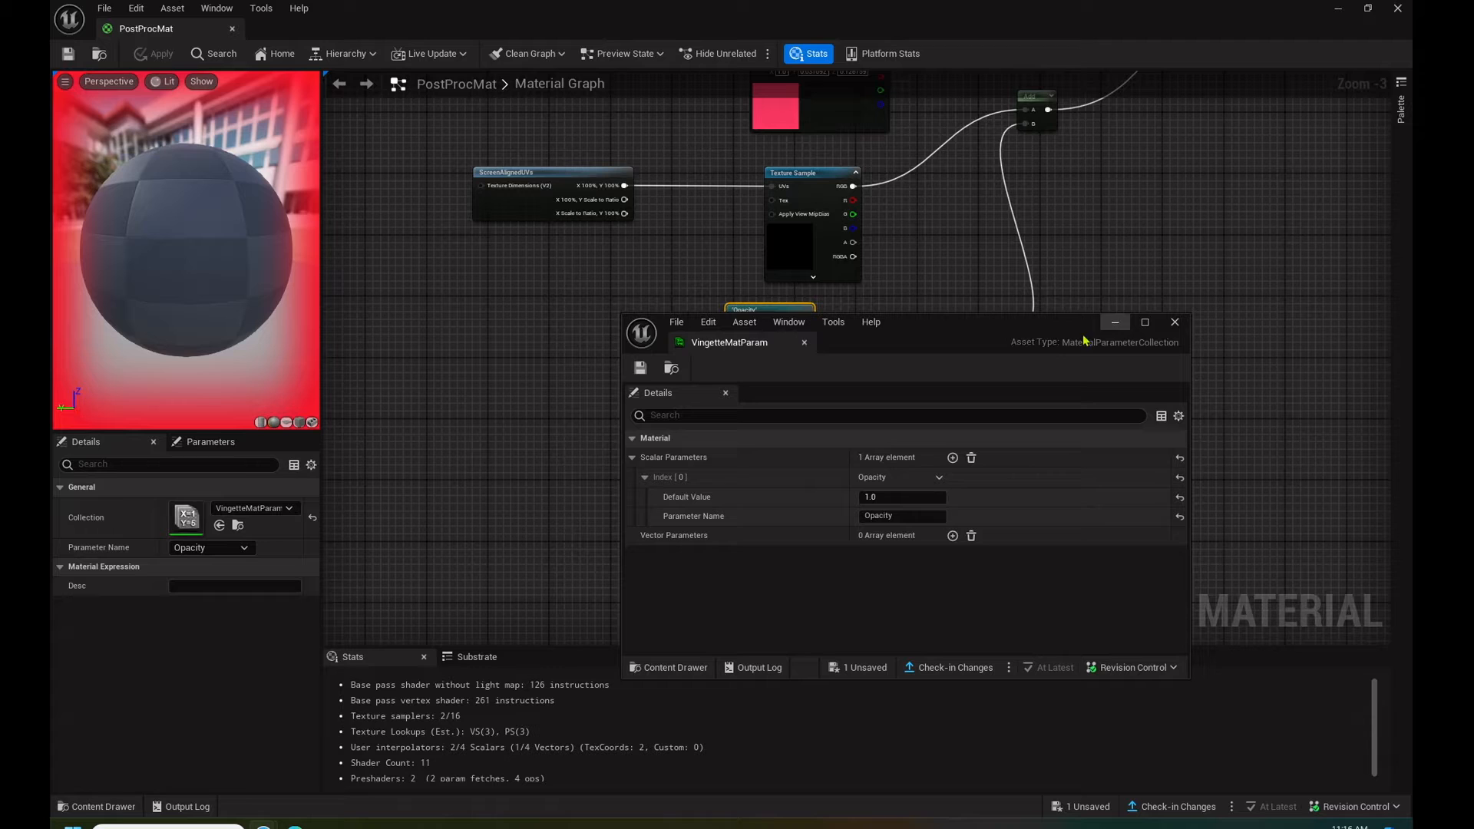
pyautogui.moveTo(949, 340); pyautogui.dragTo(878, 284)
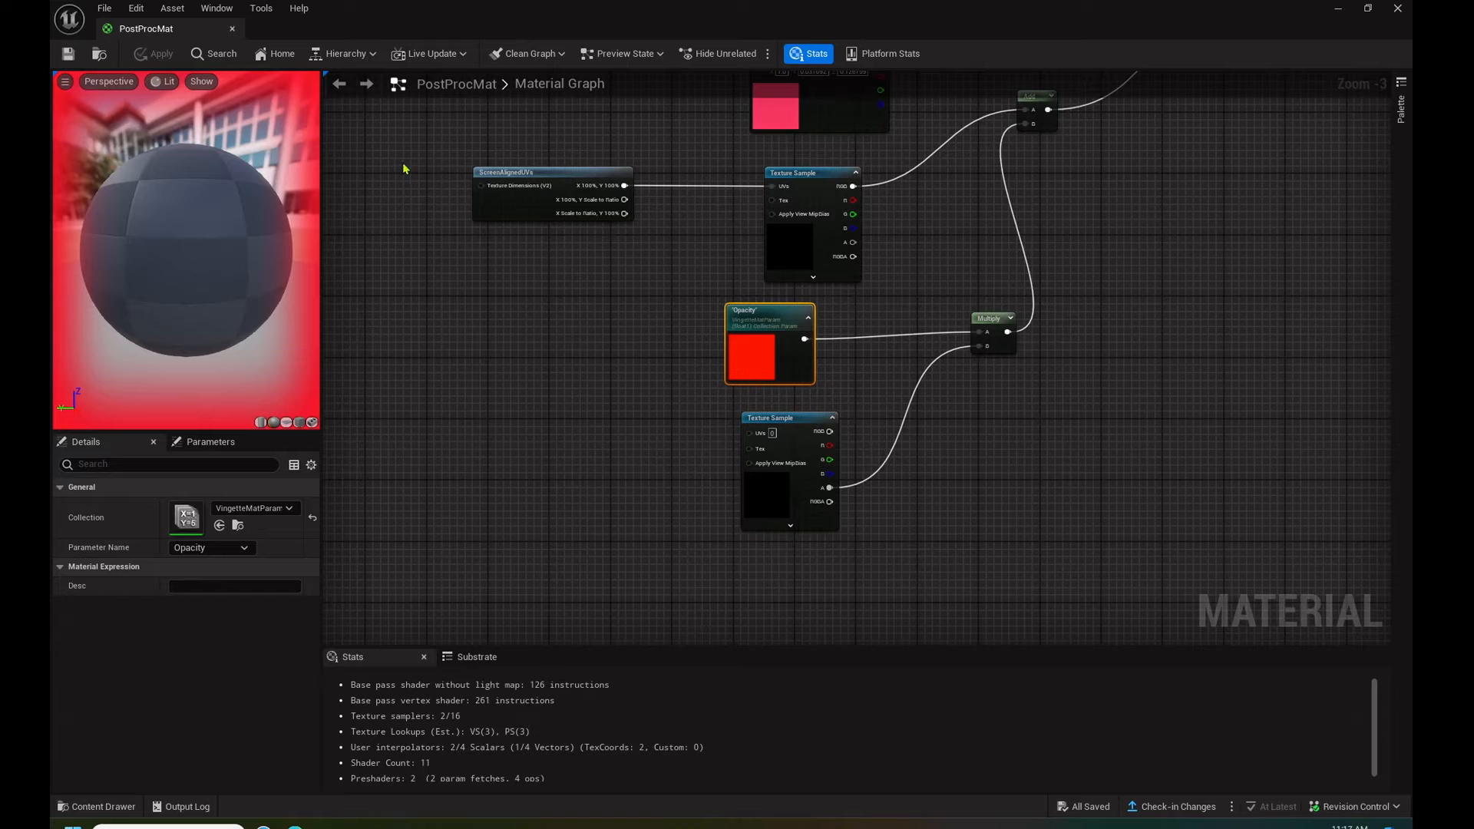
pyautogui.click(1395, 10)
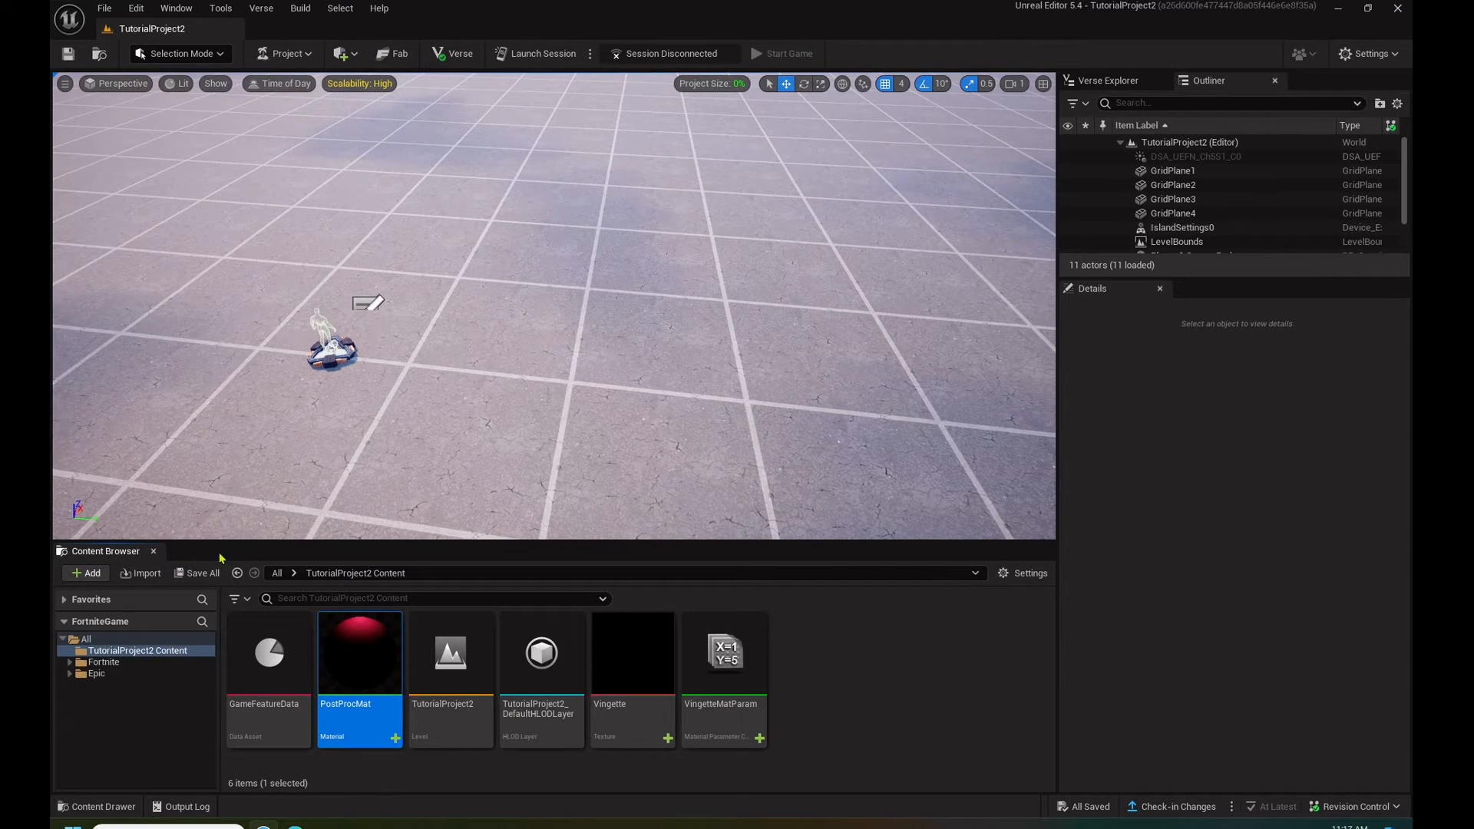
# - Add a Post Process Volume to the level and enable its Infinite Extent (Unbound) option
pyautogui.click(353, 56)
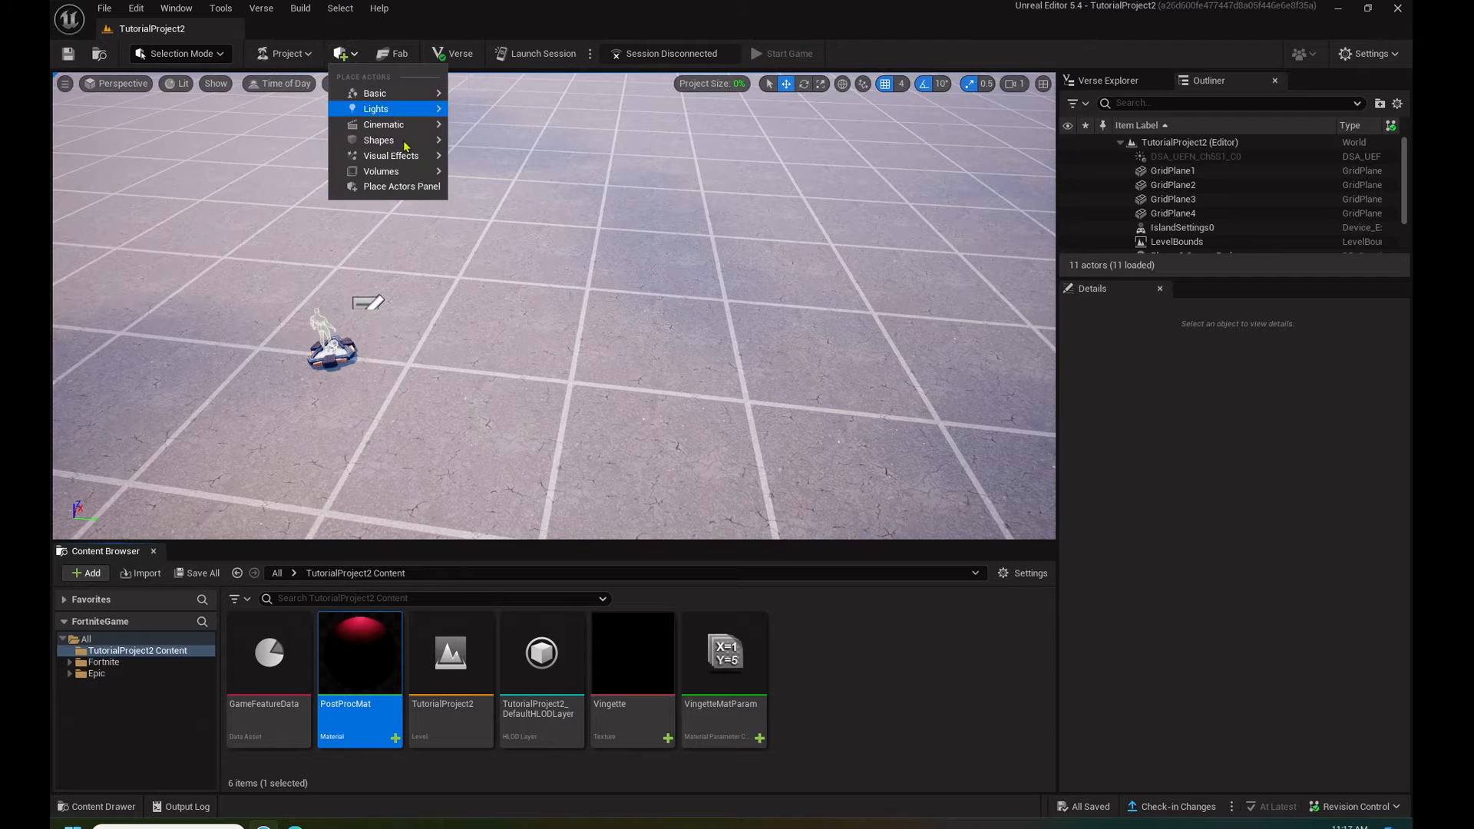
pyautogui.moveTo(402, 173)
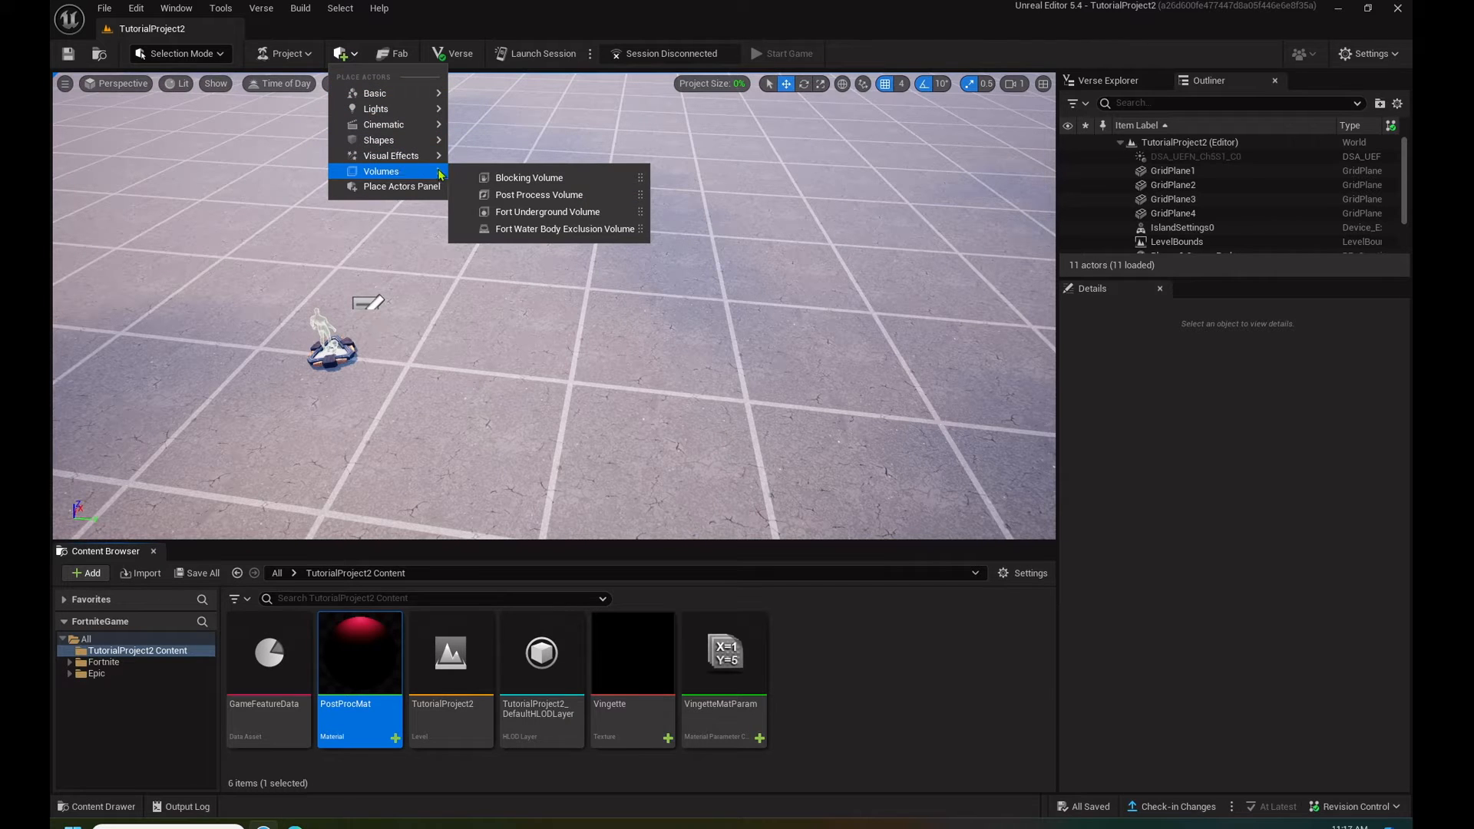
pyautogui.click(538, 196)
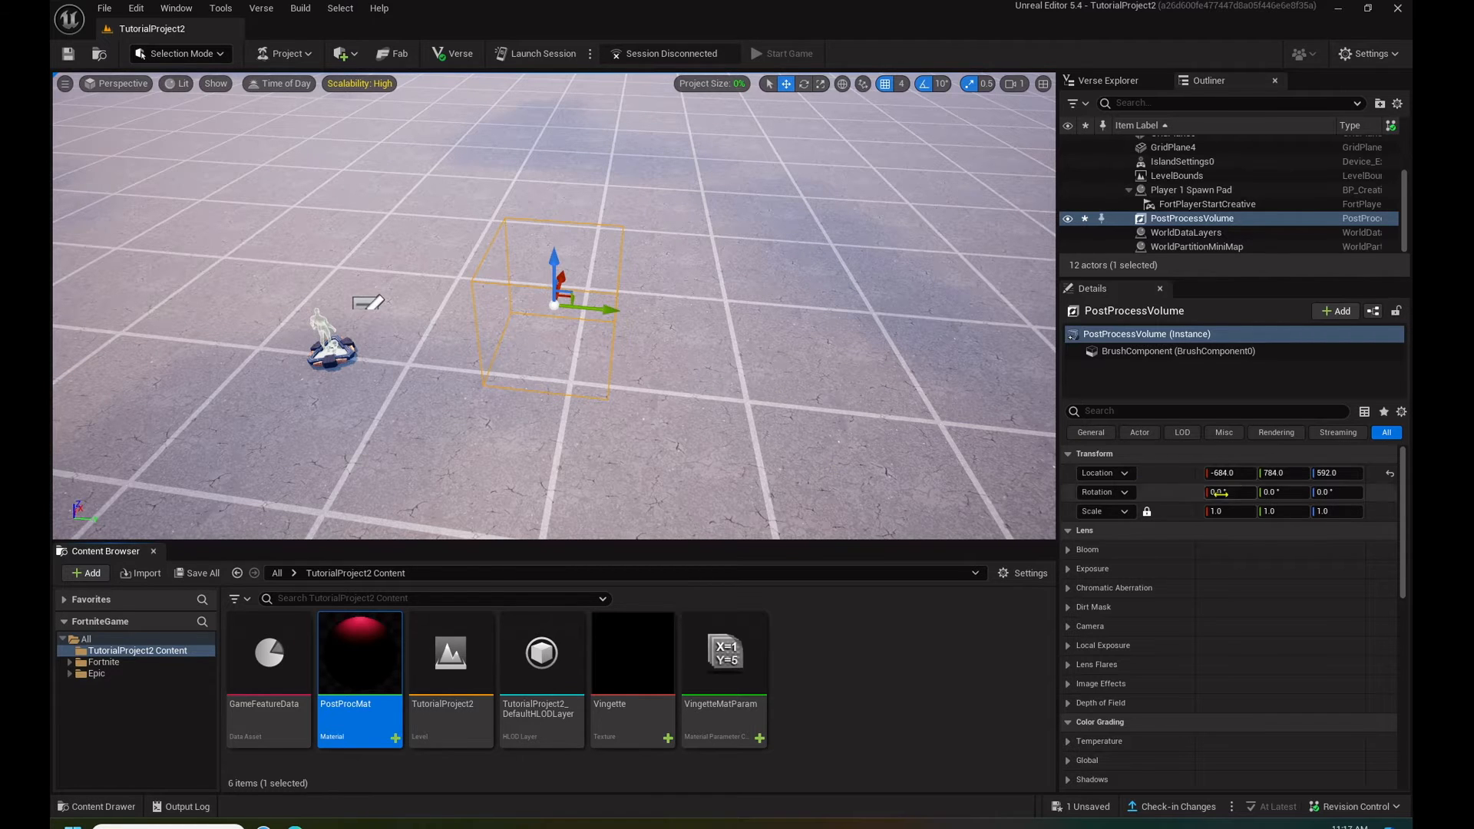
pyautogui.click(1117, 409)
pyautogui.write('INF')
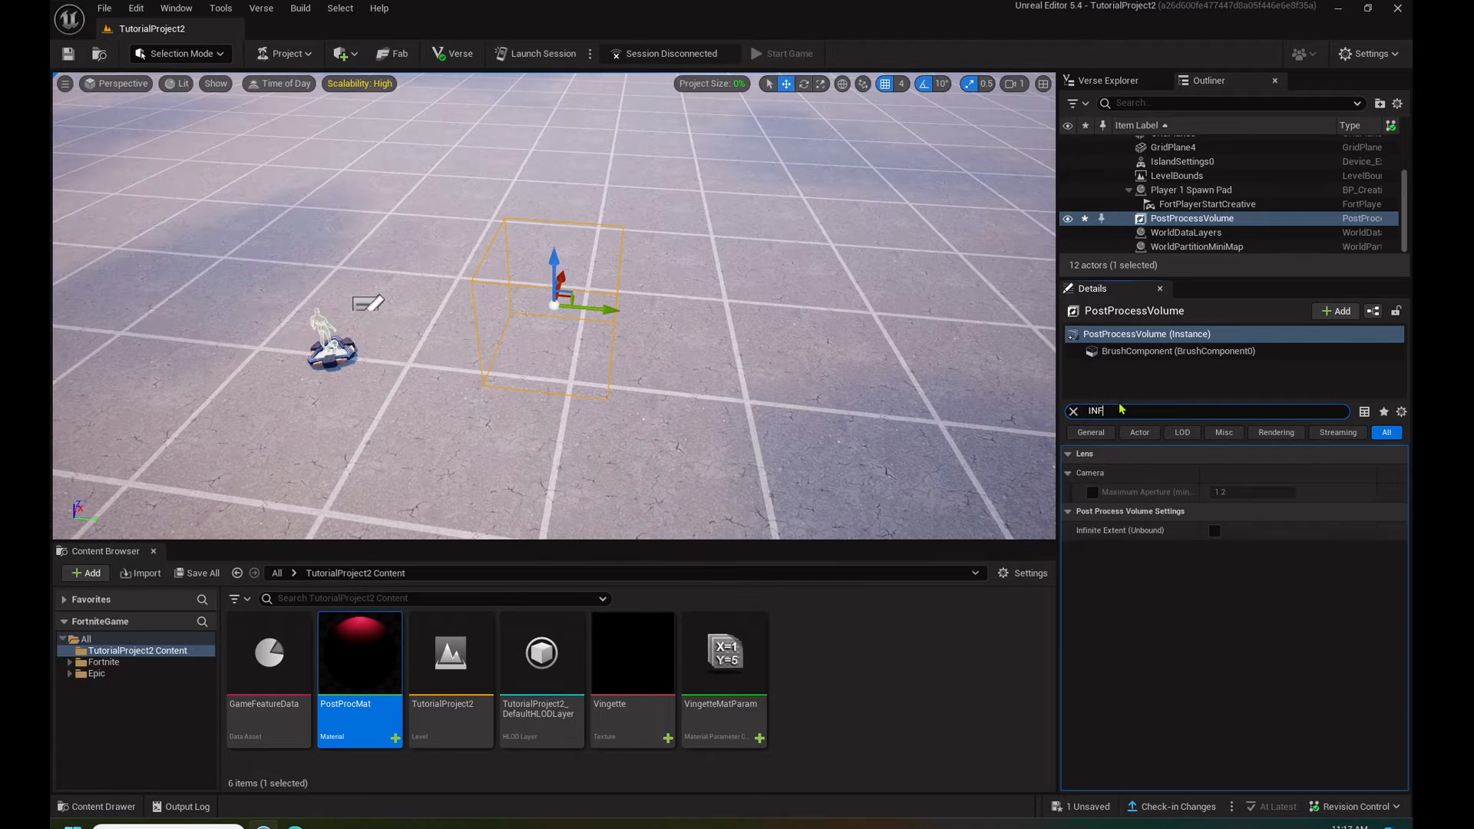
pyautogui.click(1213, 530)
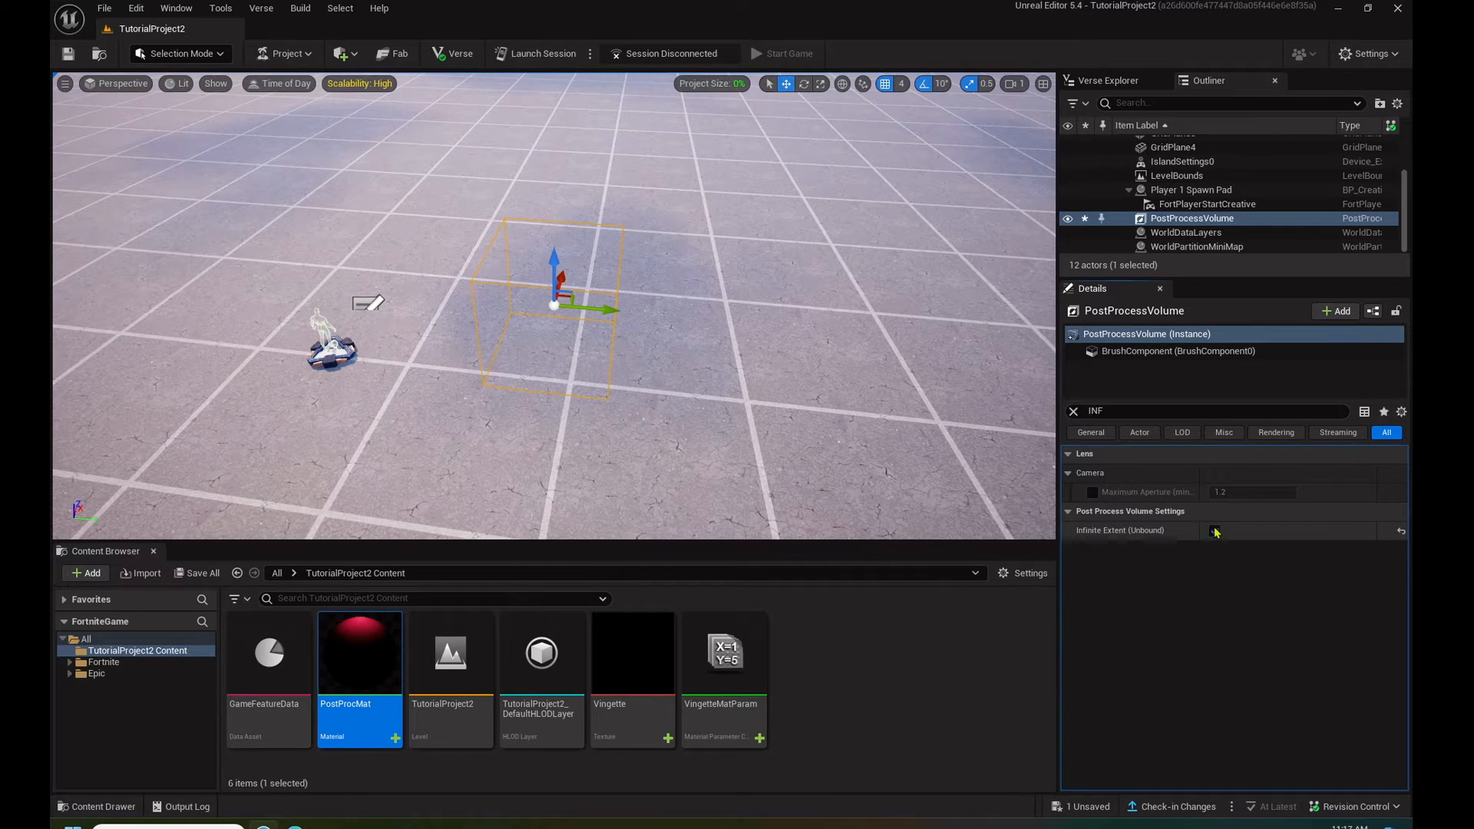
# - Add an asset reference element to the volume's Post Process Materials array and assign PostProcMat to it
pyautogui.click(1107, 414)
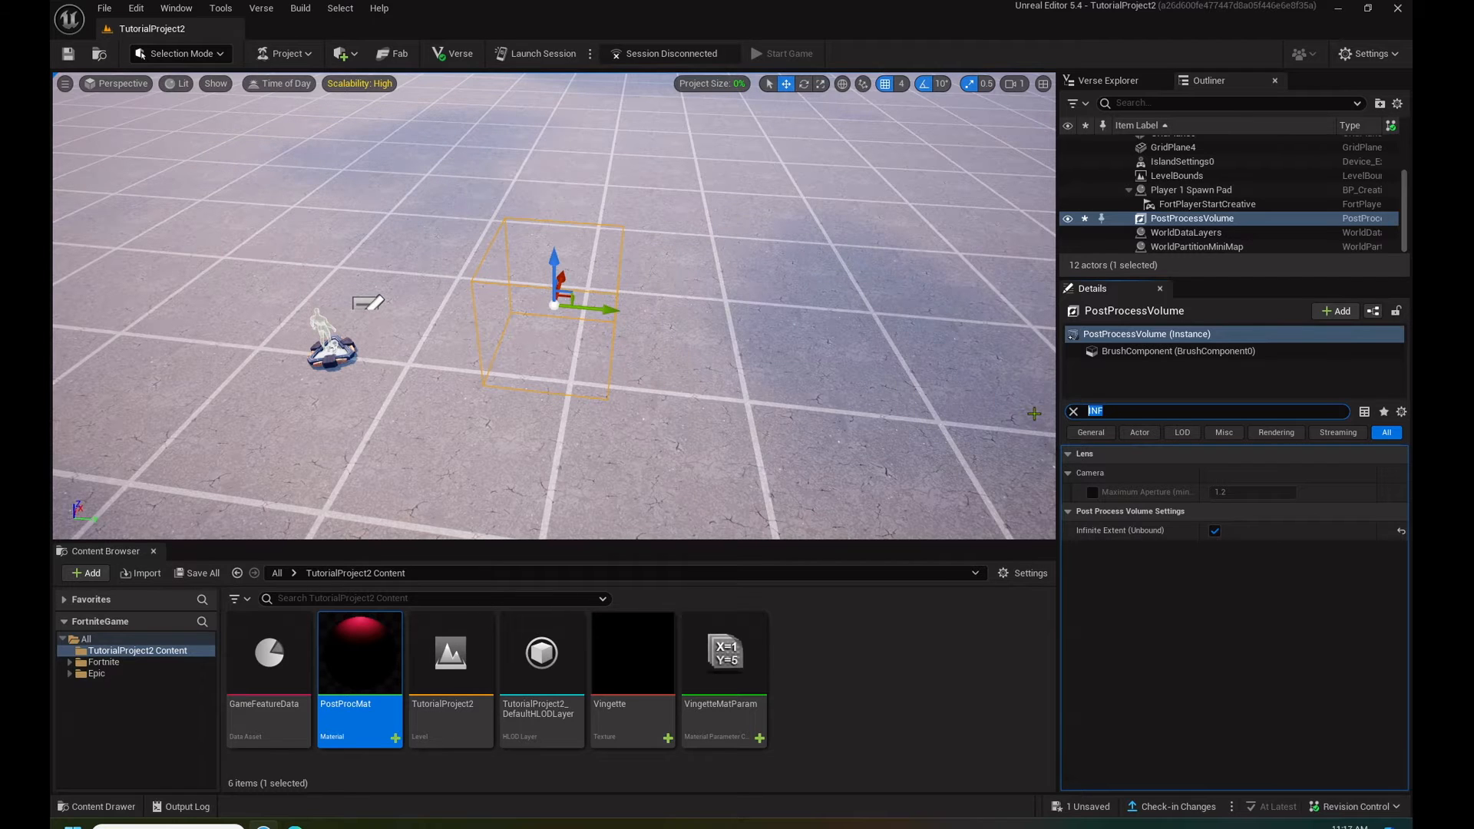
pyautogui.write('MAT')
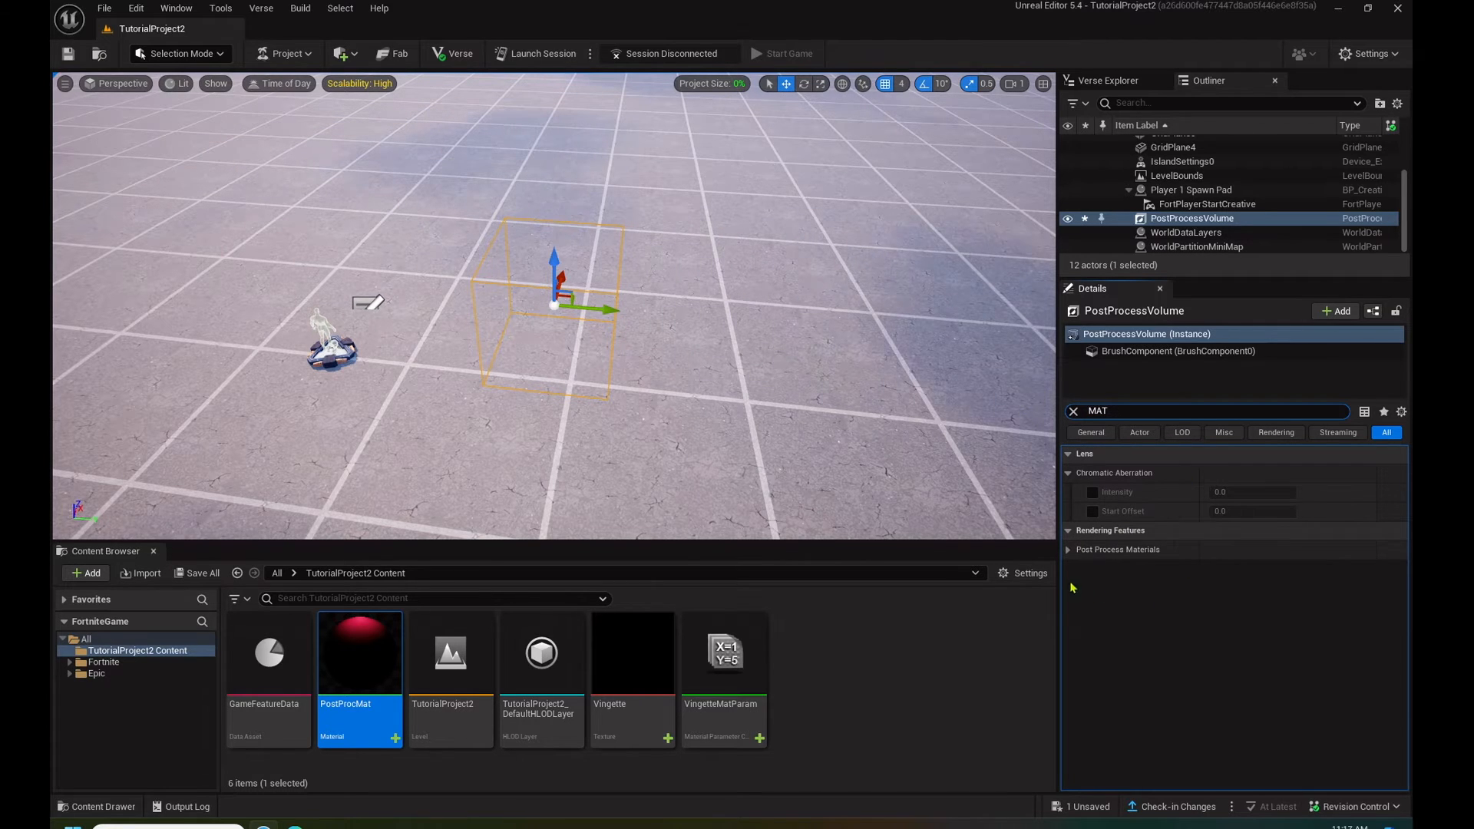
pyautogui.click(1069, 550)
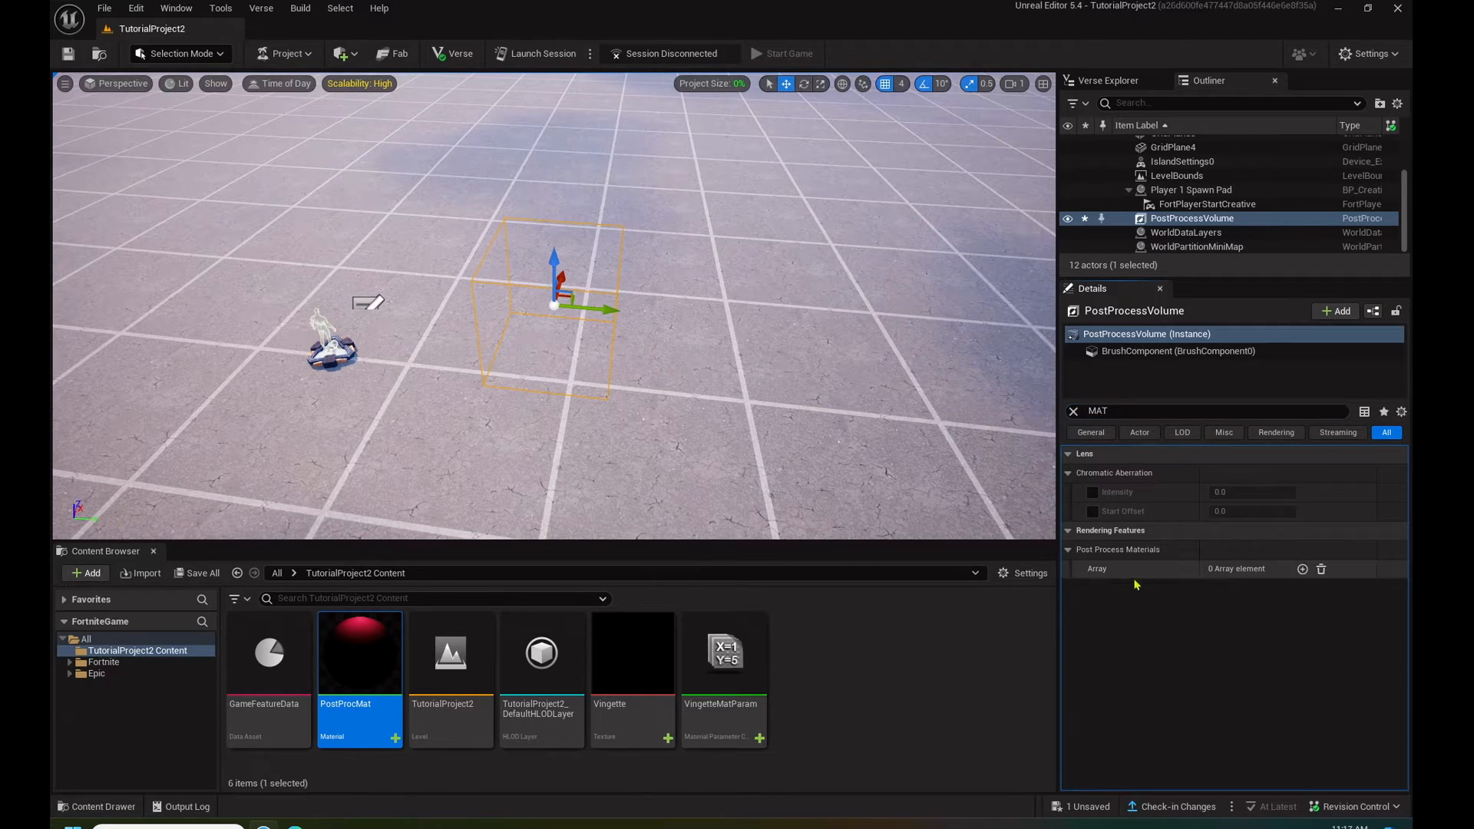
pyautogui.click(1303, 569)
pyautogui.click(1253, 589)
pyautogui.click(1259, 611)
pyautogui.click(1242, 592)
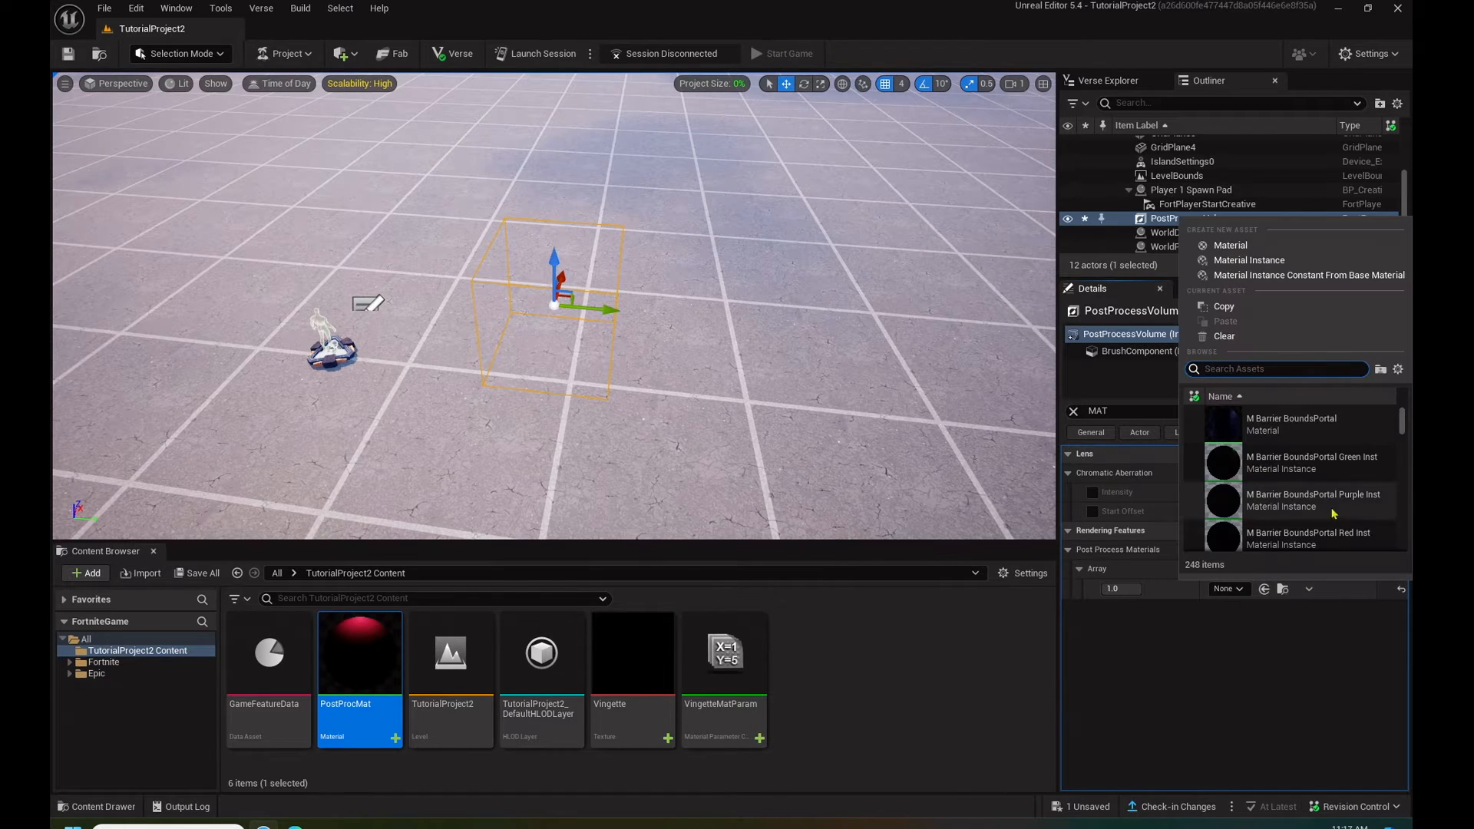
pyautogui.write('P')
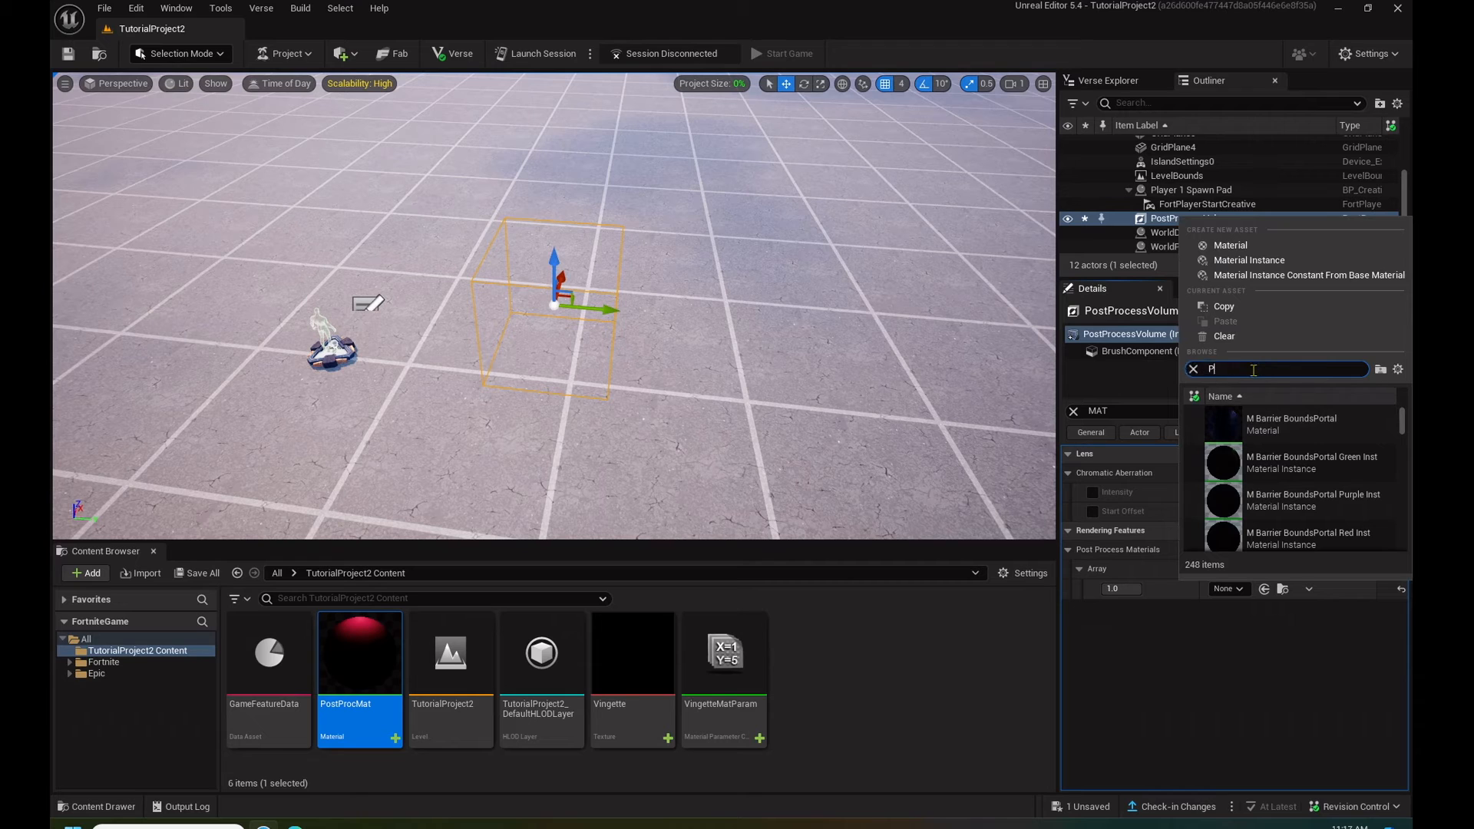
pyautogui.press('BackSpace')
pyautogui.write('OST')
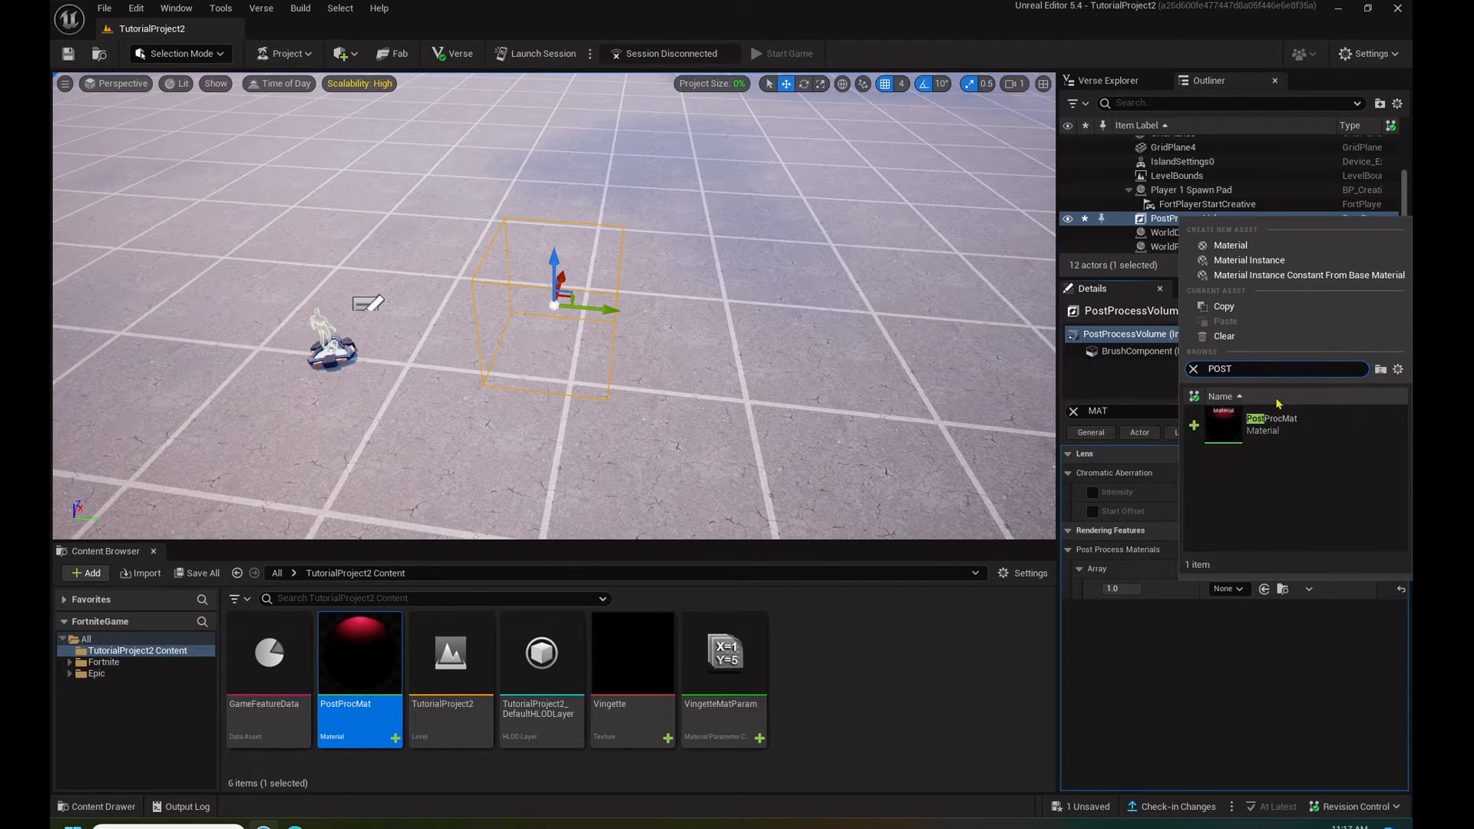
pyautogui.click(1272, 422)
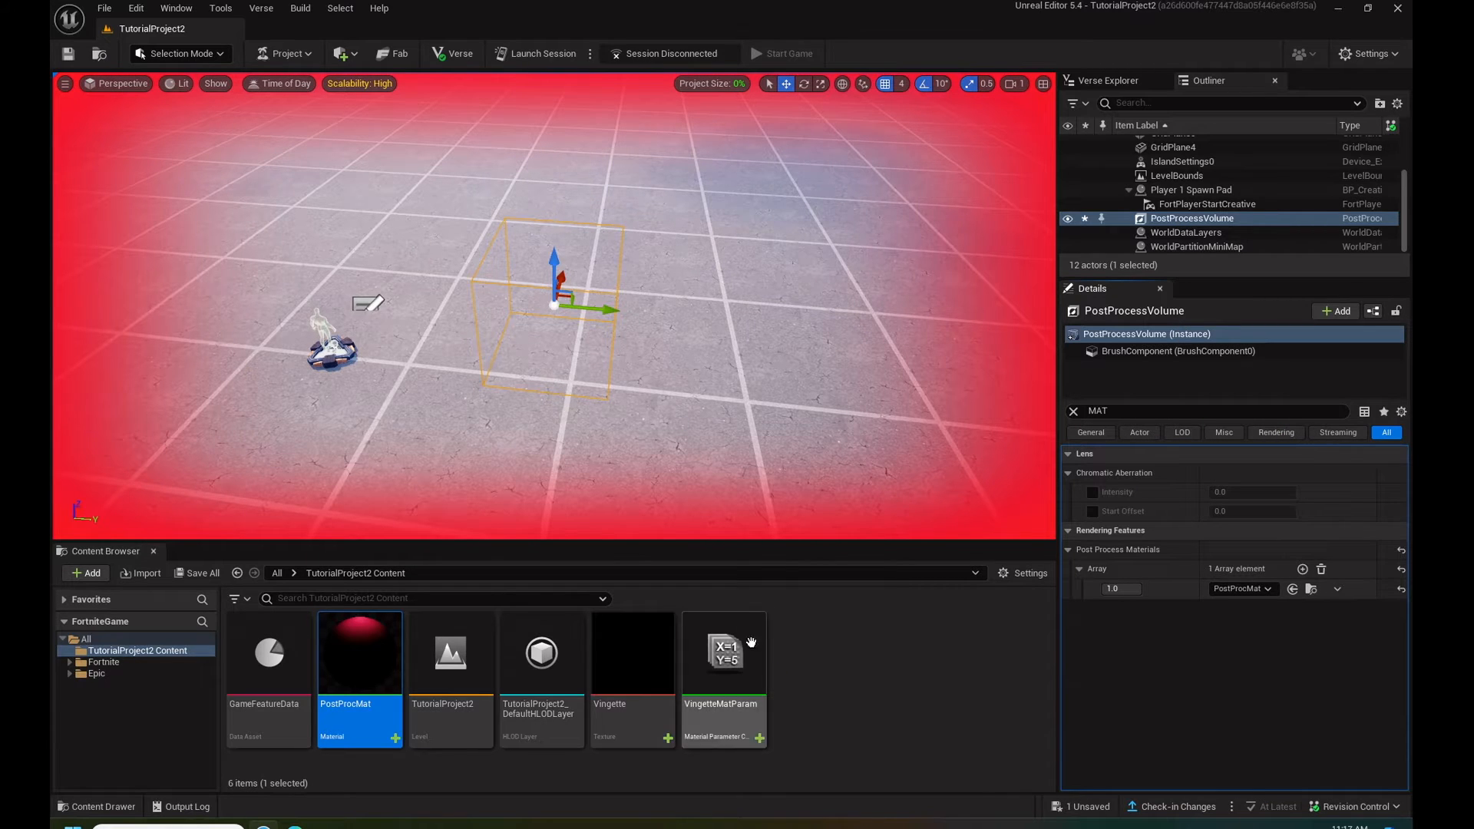
# - Set the Opacity default value in VingetteMatParam to 0, save the collection and close its editor
pyautogui.doubleClick(710, 659)
pyautogui.click(645, 183)
pyautogui.write('0')
pyautogui.click(67, 54)
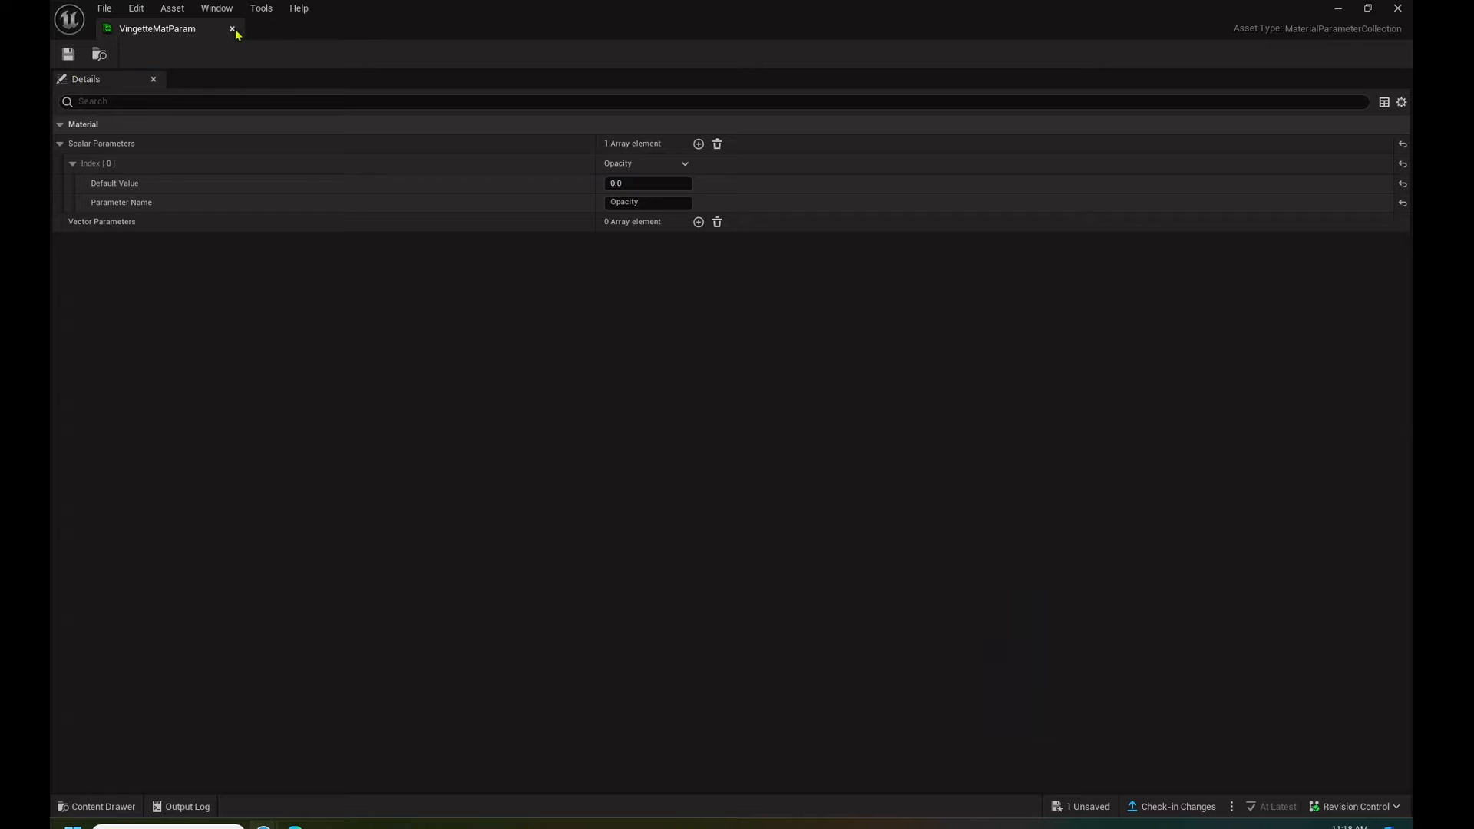
pyautogui.click(232, 28)
# - Find the Audio Player among the Fortnite devices and place it on the ground near the player spawn pad
pyautogui.moveTo(694, 382)
pyautogui.mouseDown(button='right')
pyautogui.moveTo(694, 330)
pyautogui.moveTo(737, 370)
pyautogui.moveTo(690, 382)
pyautogui.mouseUp(button='right')
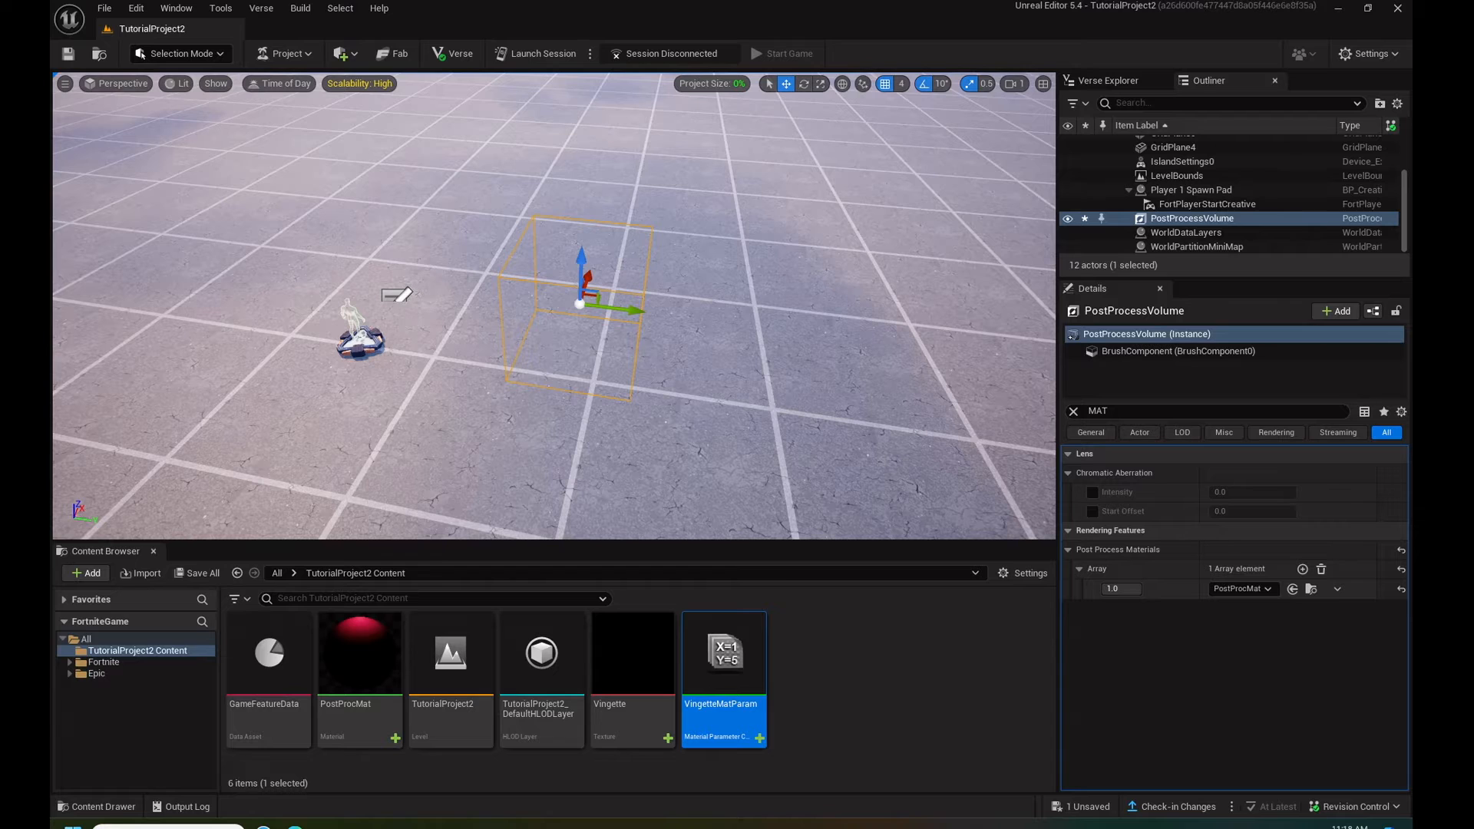
pyautogui.click(69, 661)
pyautogui.click(112, 695)
pyautogui.click(379, 603)
pyautogui.write('ADUIO')
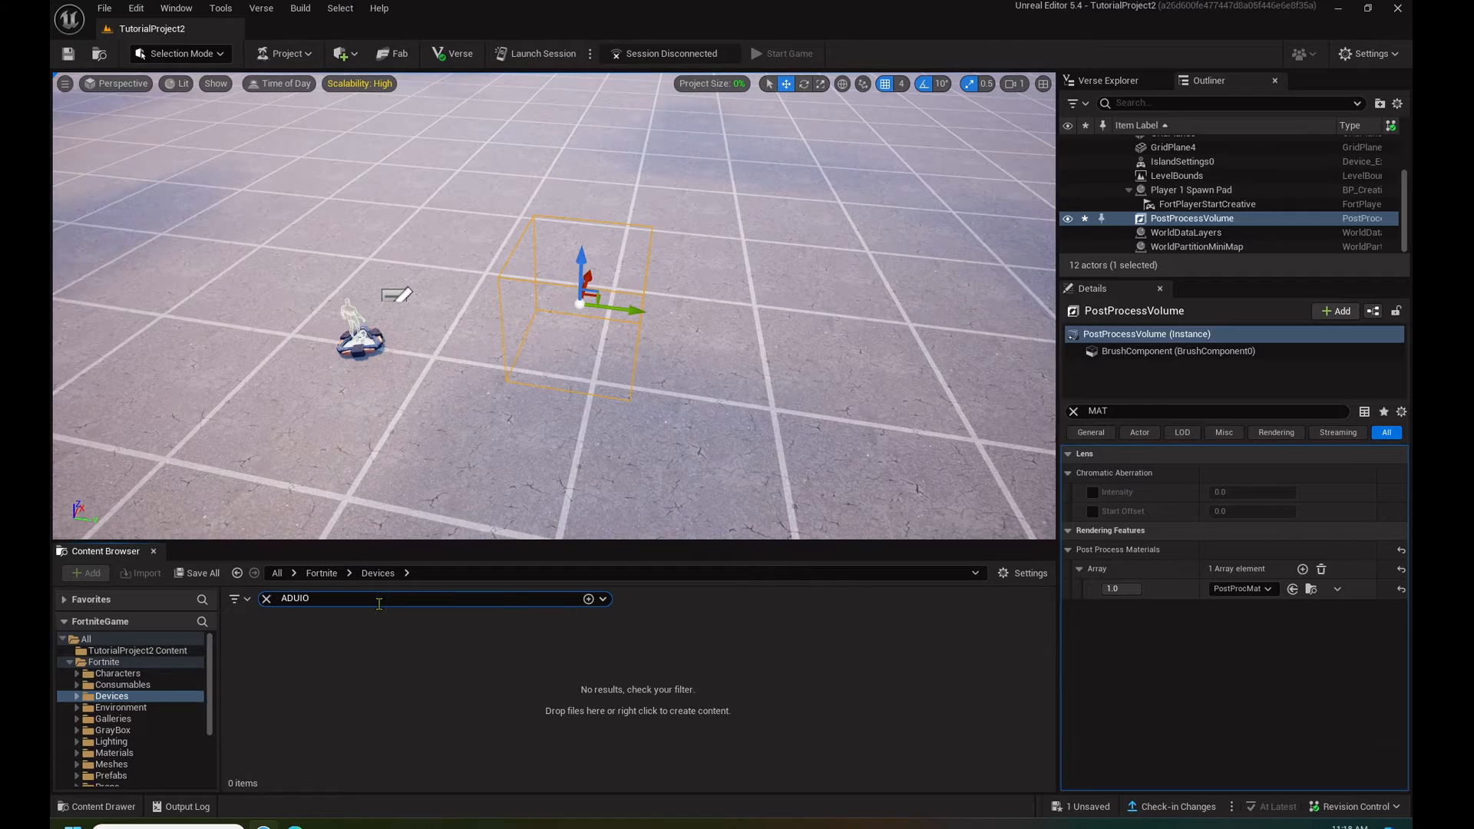
pyautogui.doubleClick(341, 598)
pyautogui.write('AUDIO')
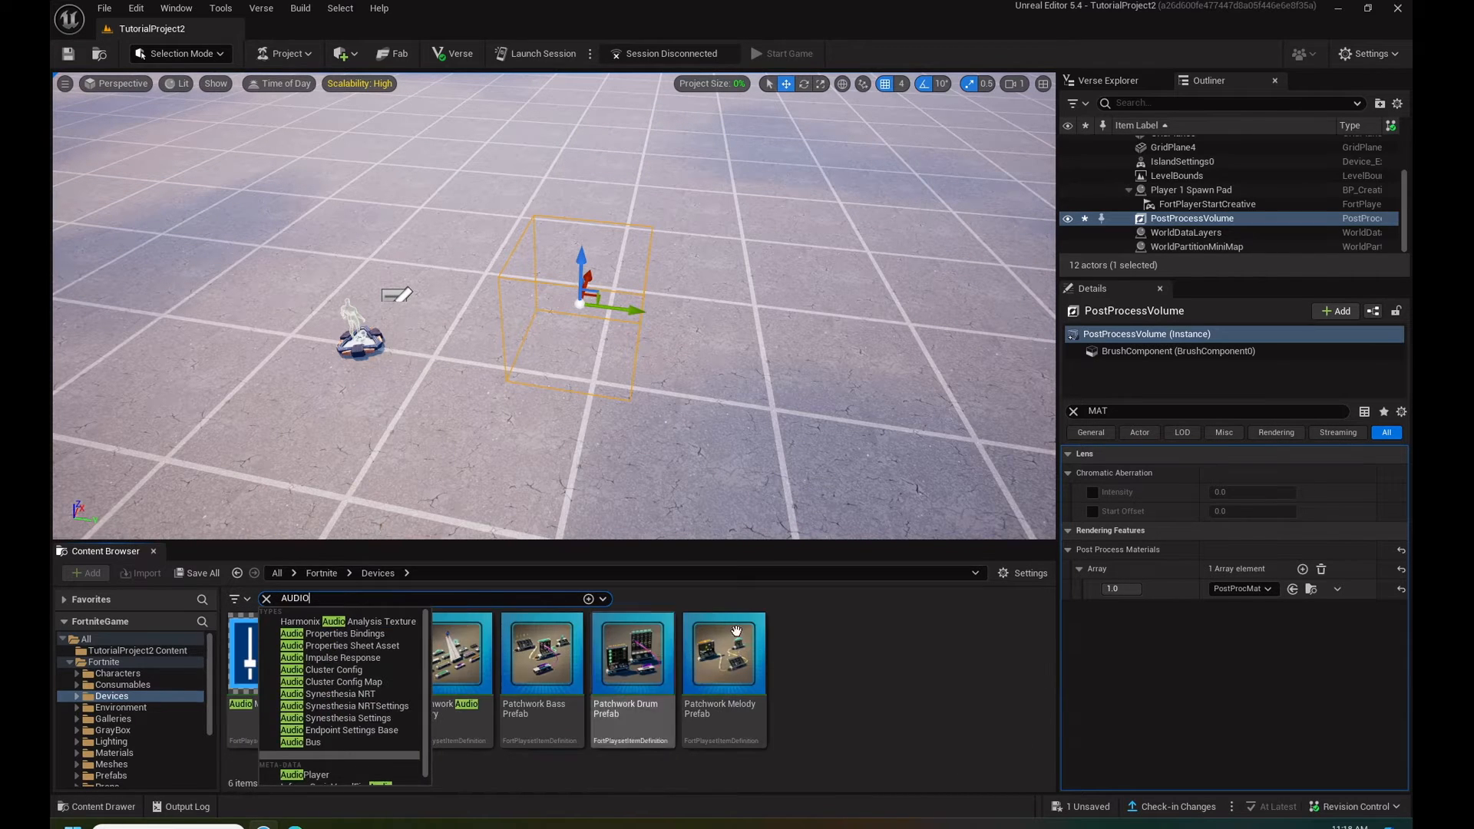
pyautogui.click(806, 625)
pyautogui.moveTo(386, 661); pyautogui.dragTo(434, 400)
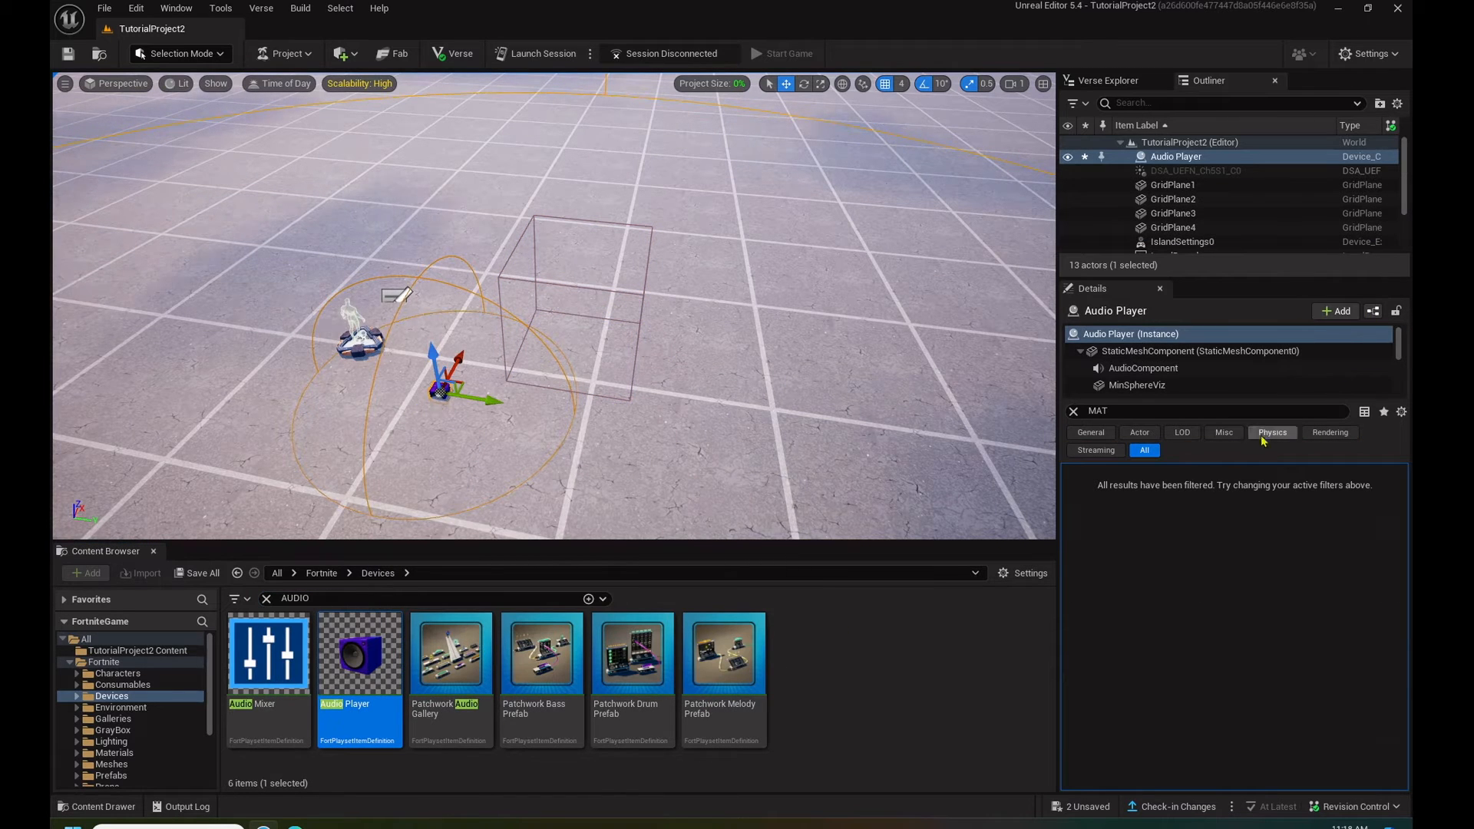
# - Assign the sfx Horror Carnival Scared Heartbeat 01 Cue to the Audio Player and set its volume to 4
pyautogui.click(1073, 411)
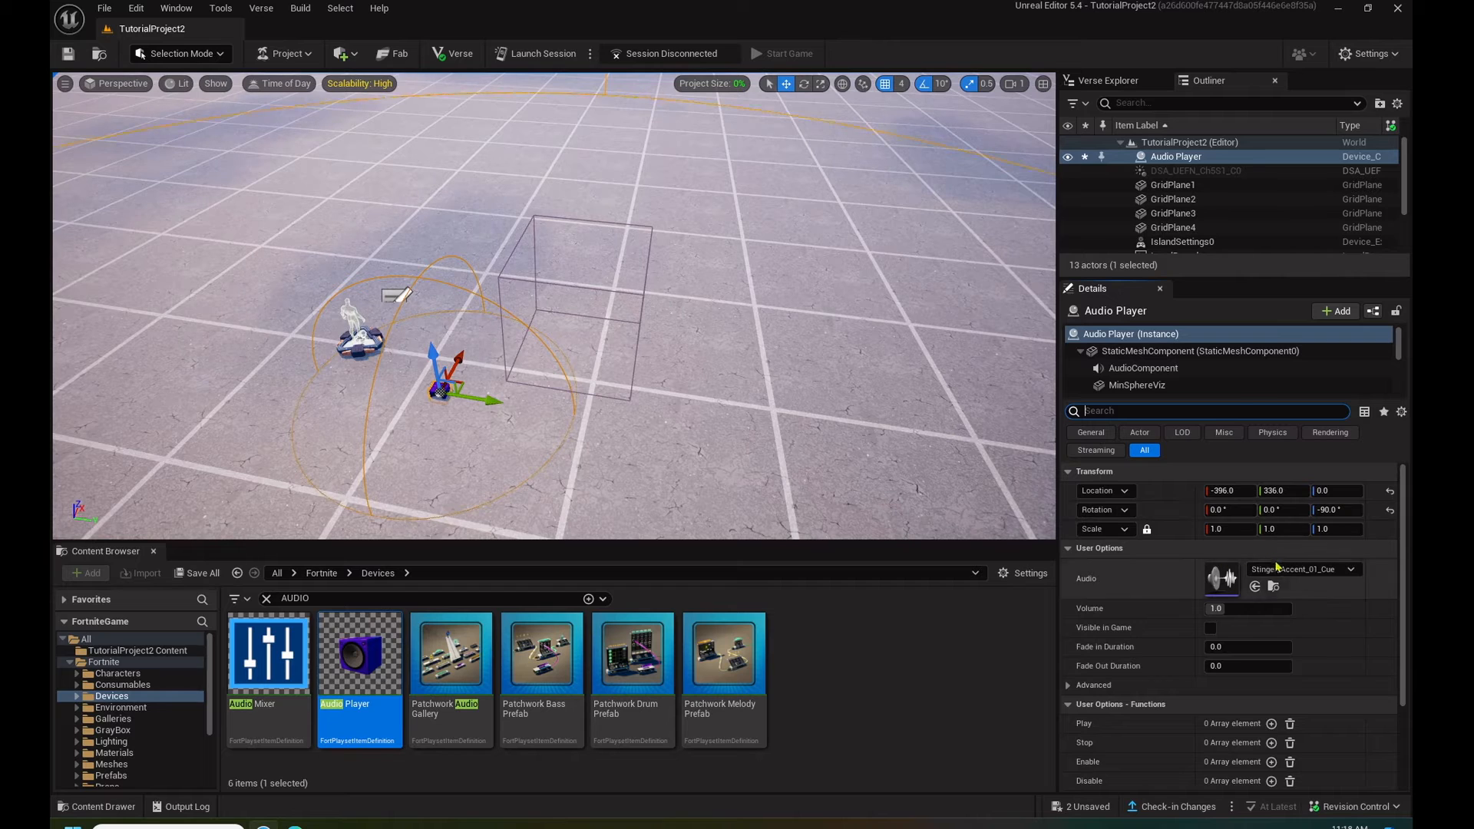
pyautogui.click(1298, 569)
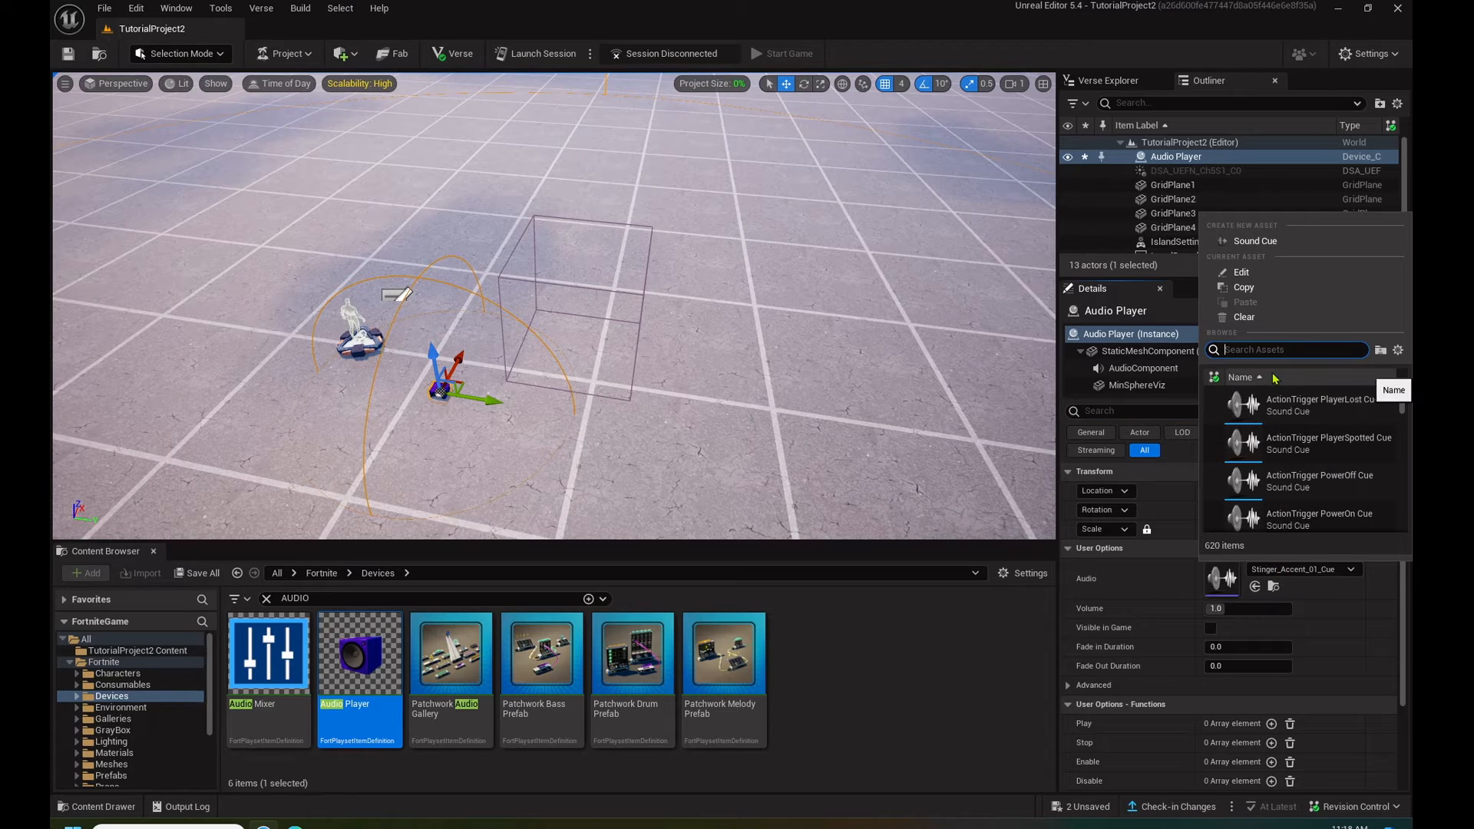
pyautogui.write('BEAT')
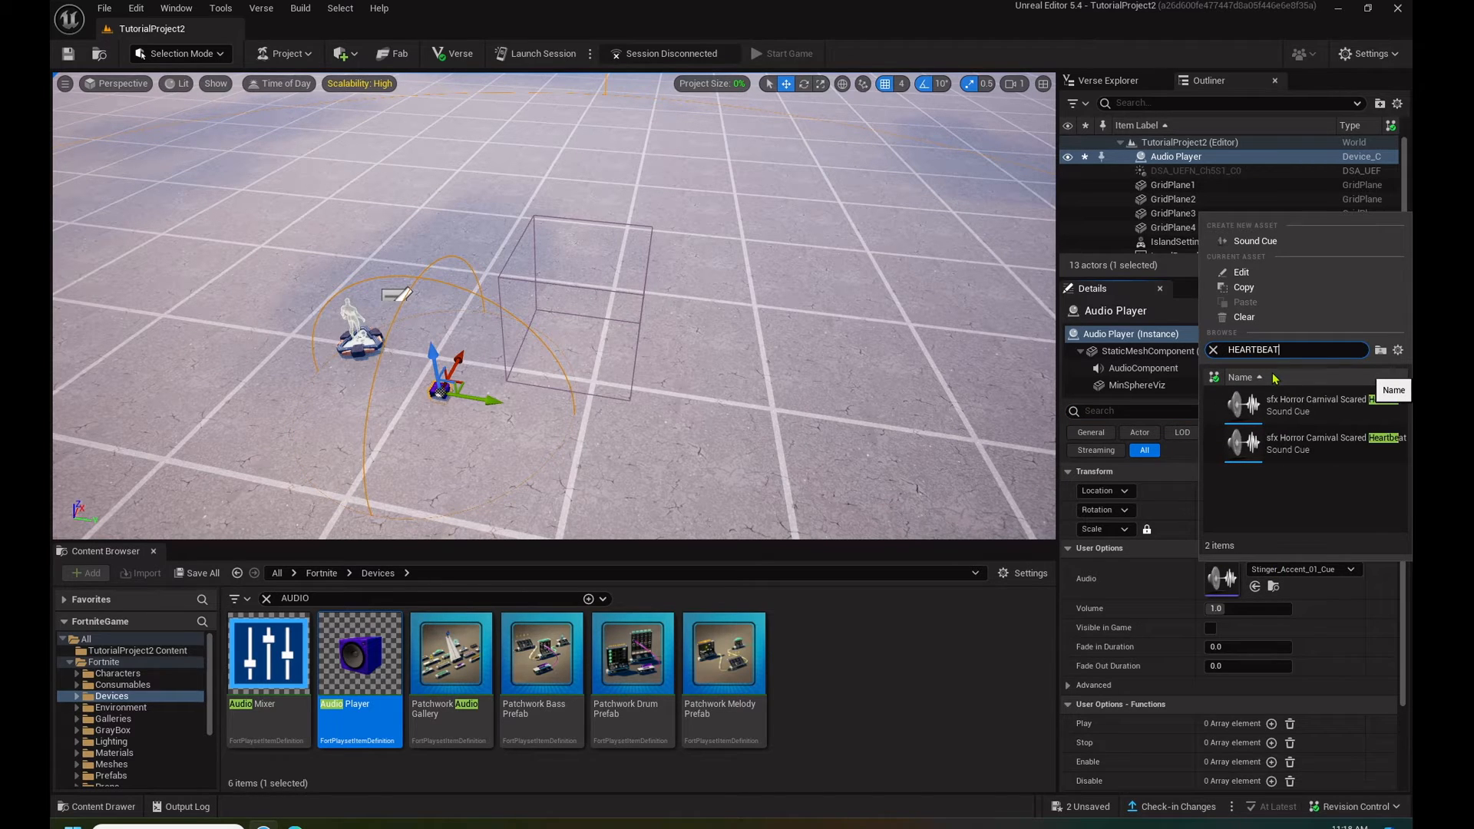
pyautogui.click(1327, 408)
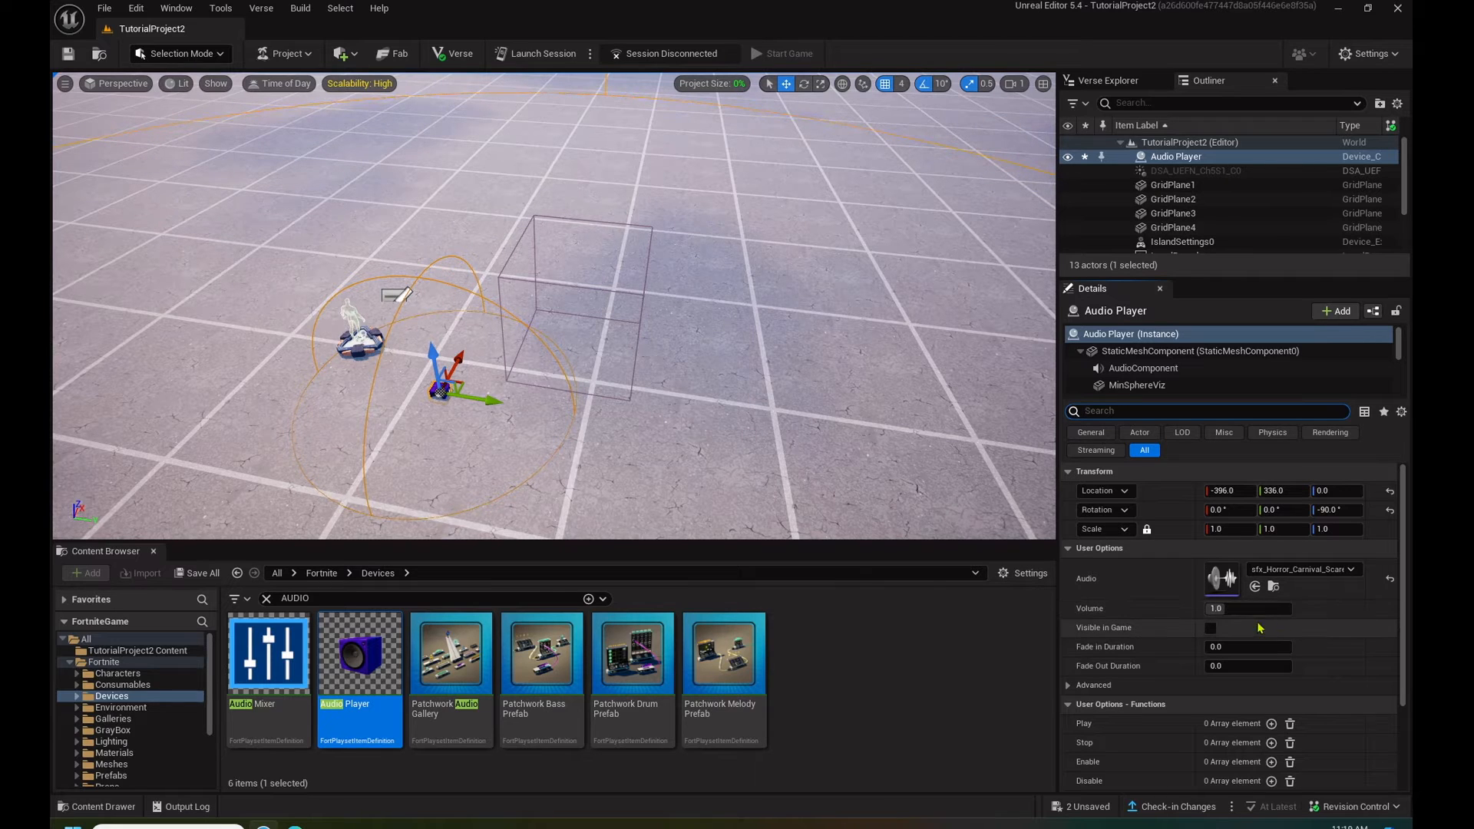
pyautogui.click(1249, 609)
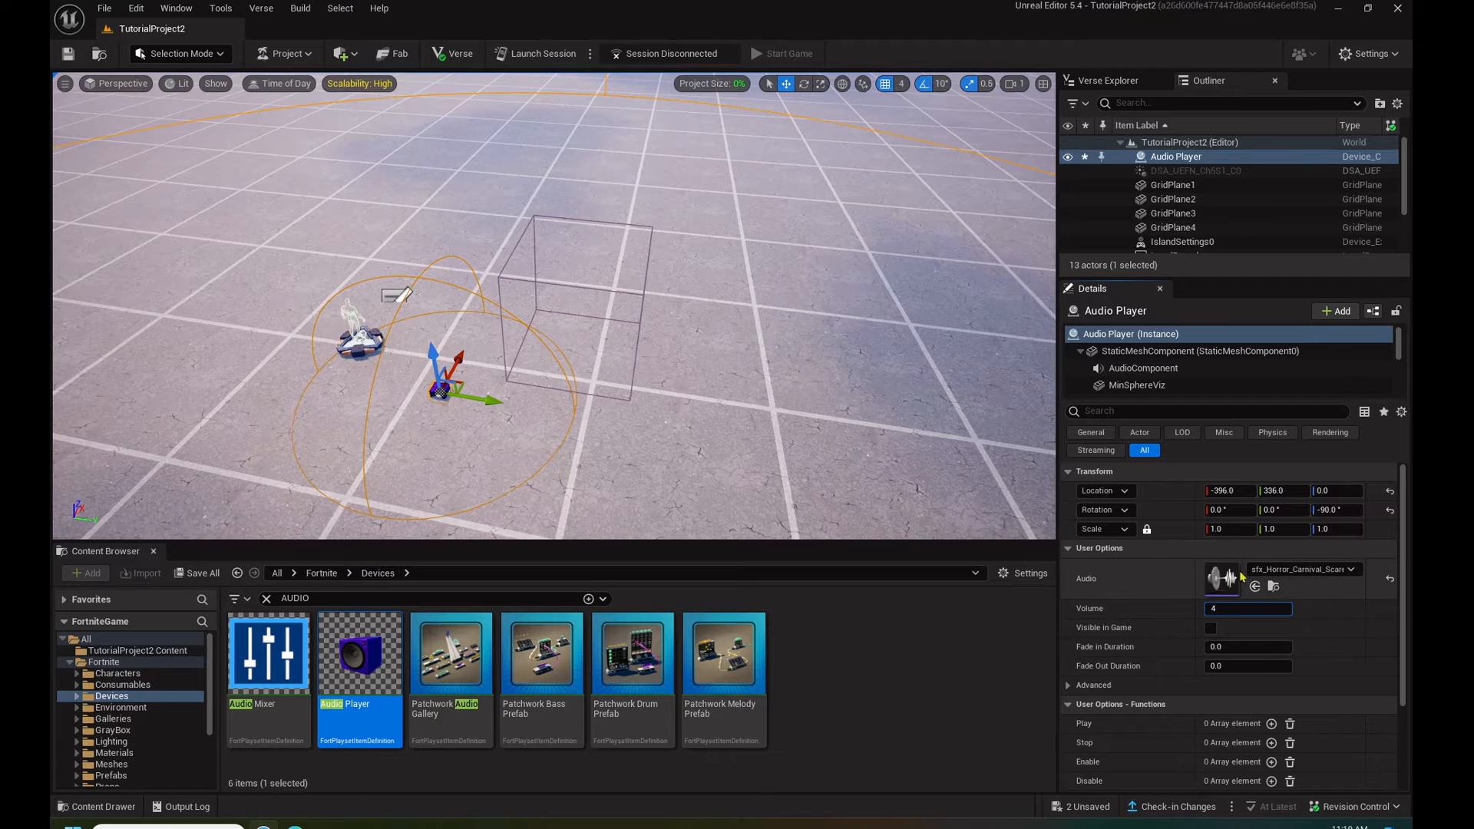
pyautogui.click(1164, 411)
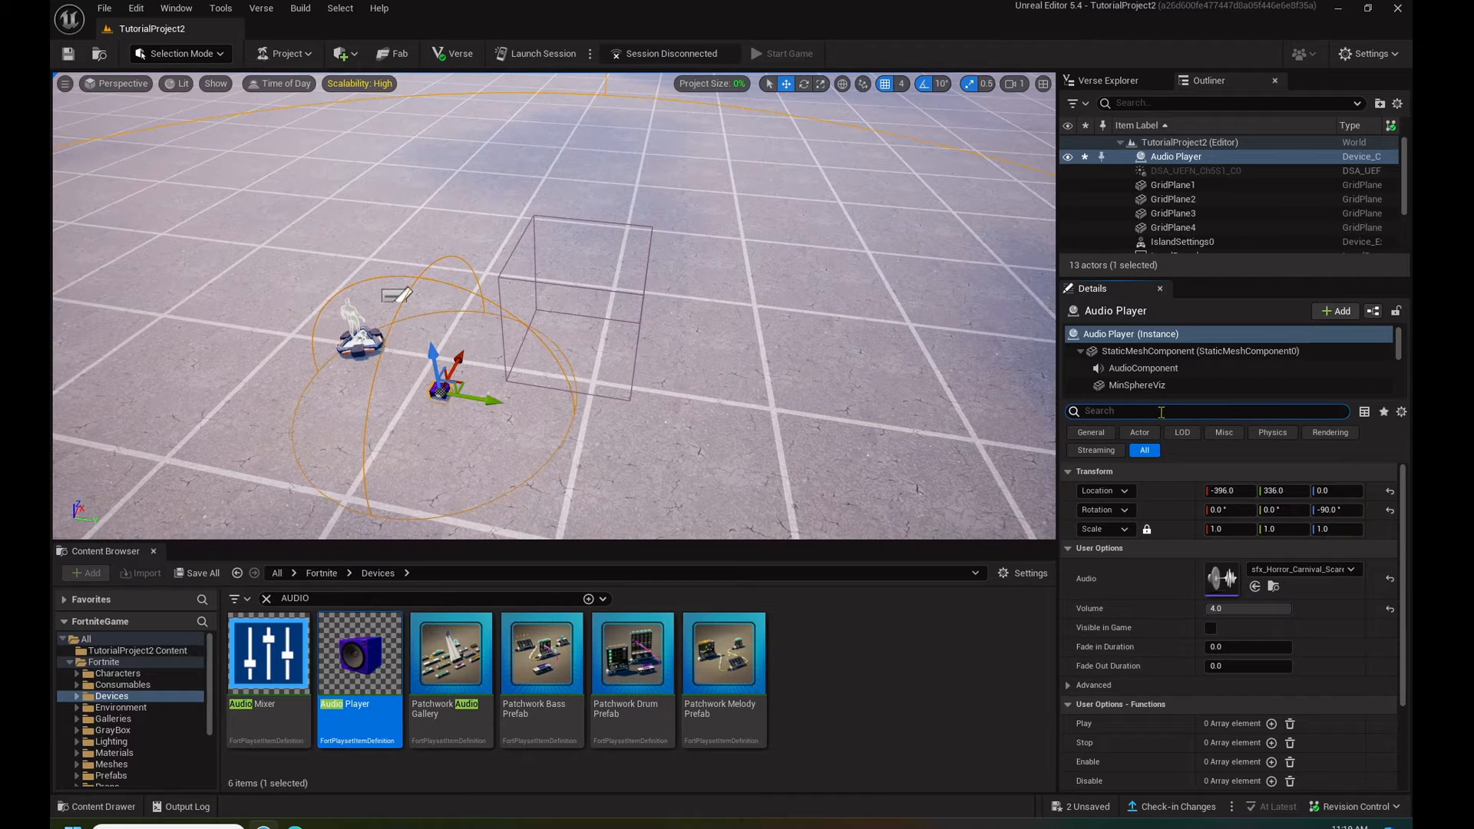
# - Set the Audio Player's Can be Heard By to Instigator Only and Play Location to Instigating Player, and save the level
pyautogui.scroll(-3, 1322, 599)
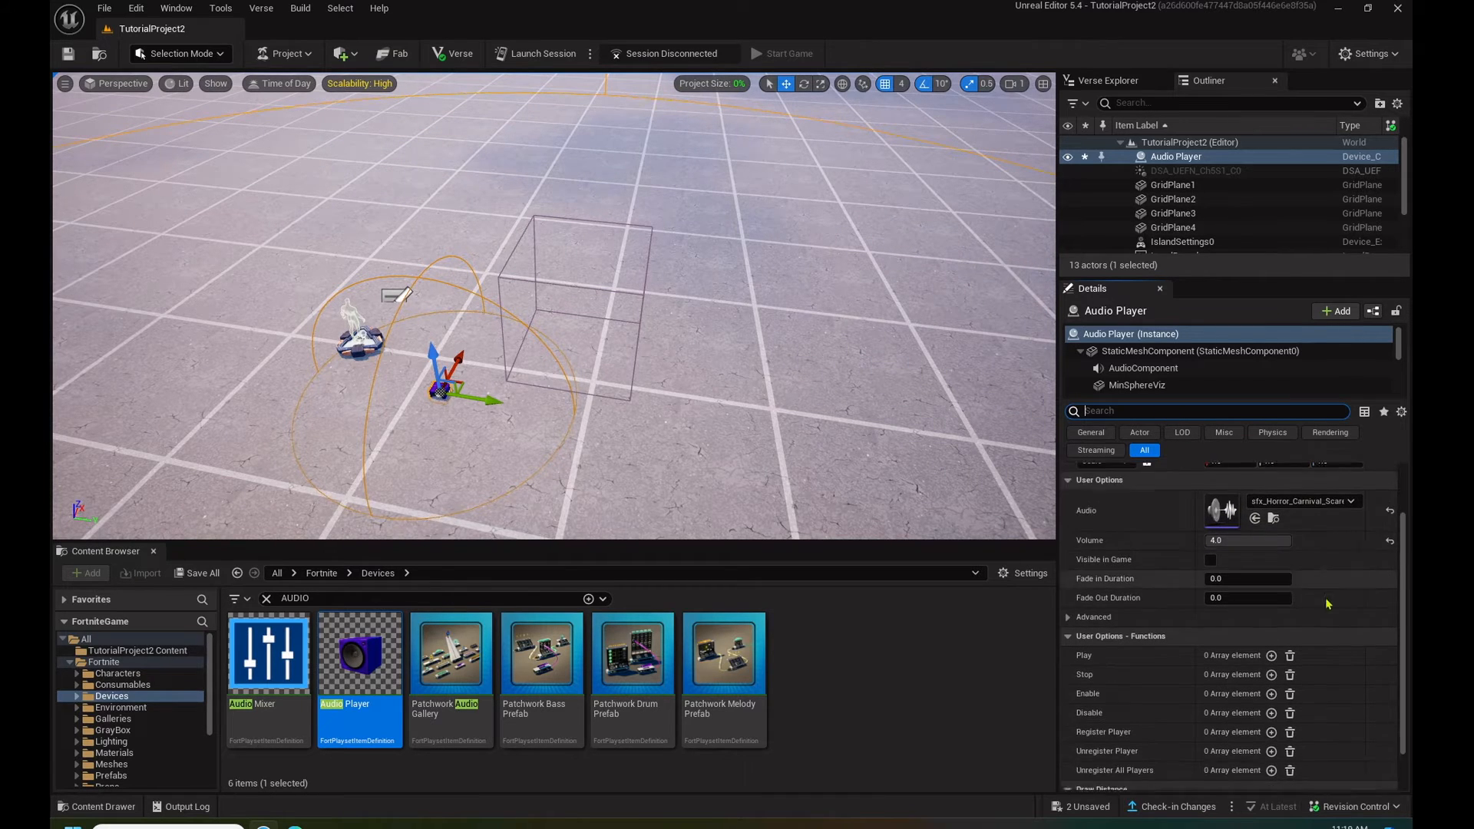
pyautogui.scroll(2, 1321, 598)
pyautogui.click(1066, 614)
pyautogui.scroll(-1, 1144, 570)
pyautogui.scroll(-1, 1144, 571)
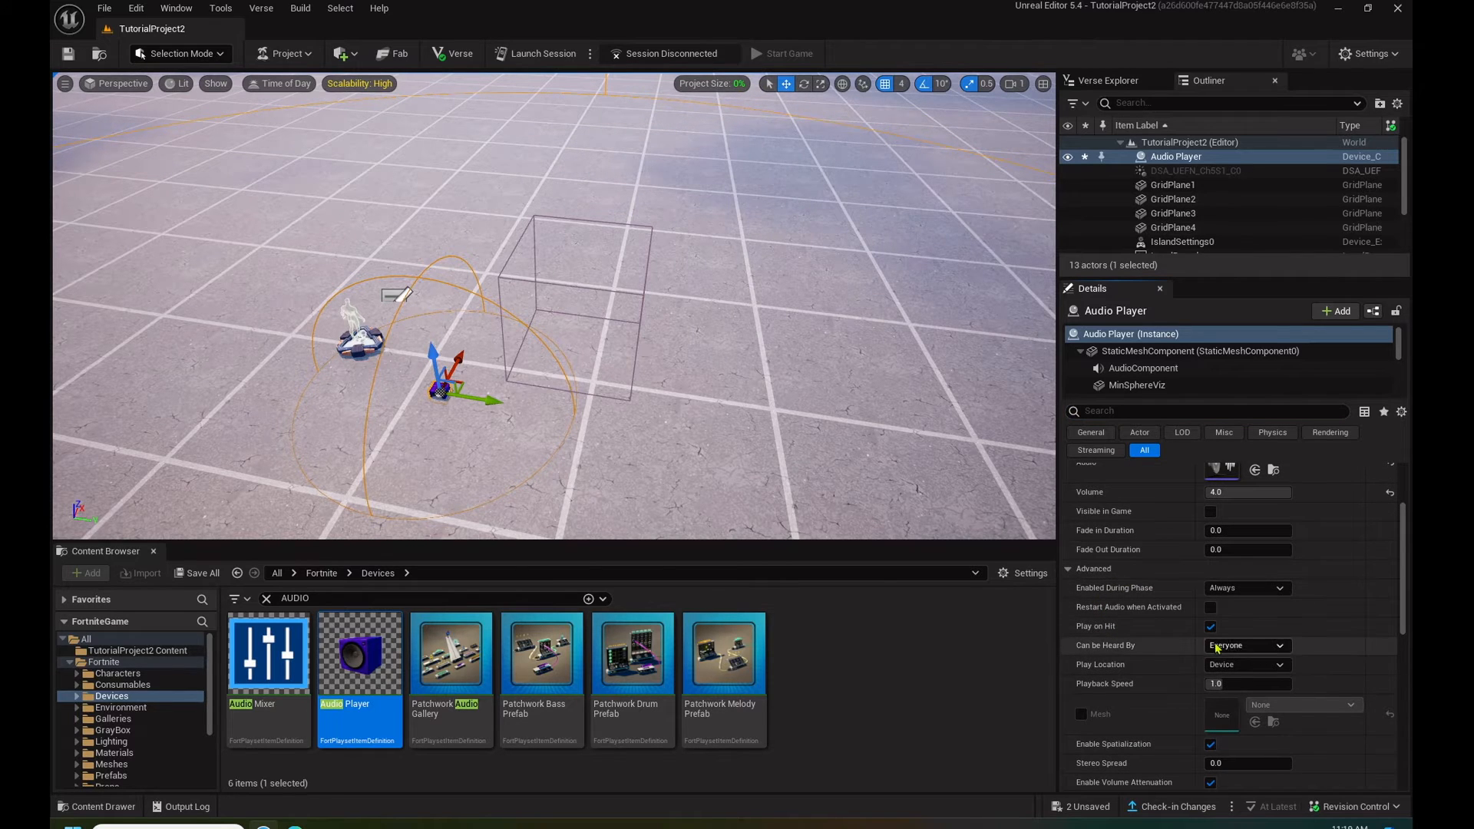
pyautogui.click(1243, 645)
pyautogui.click(1256, 673)
pyautogui.click(1255, 667)
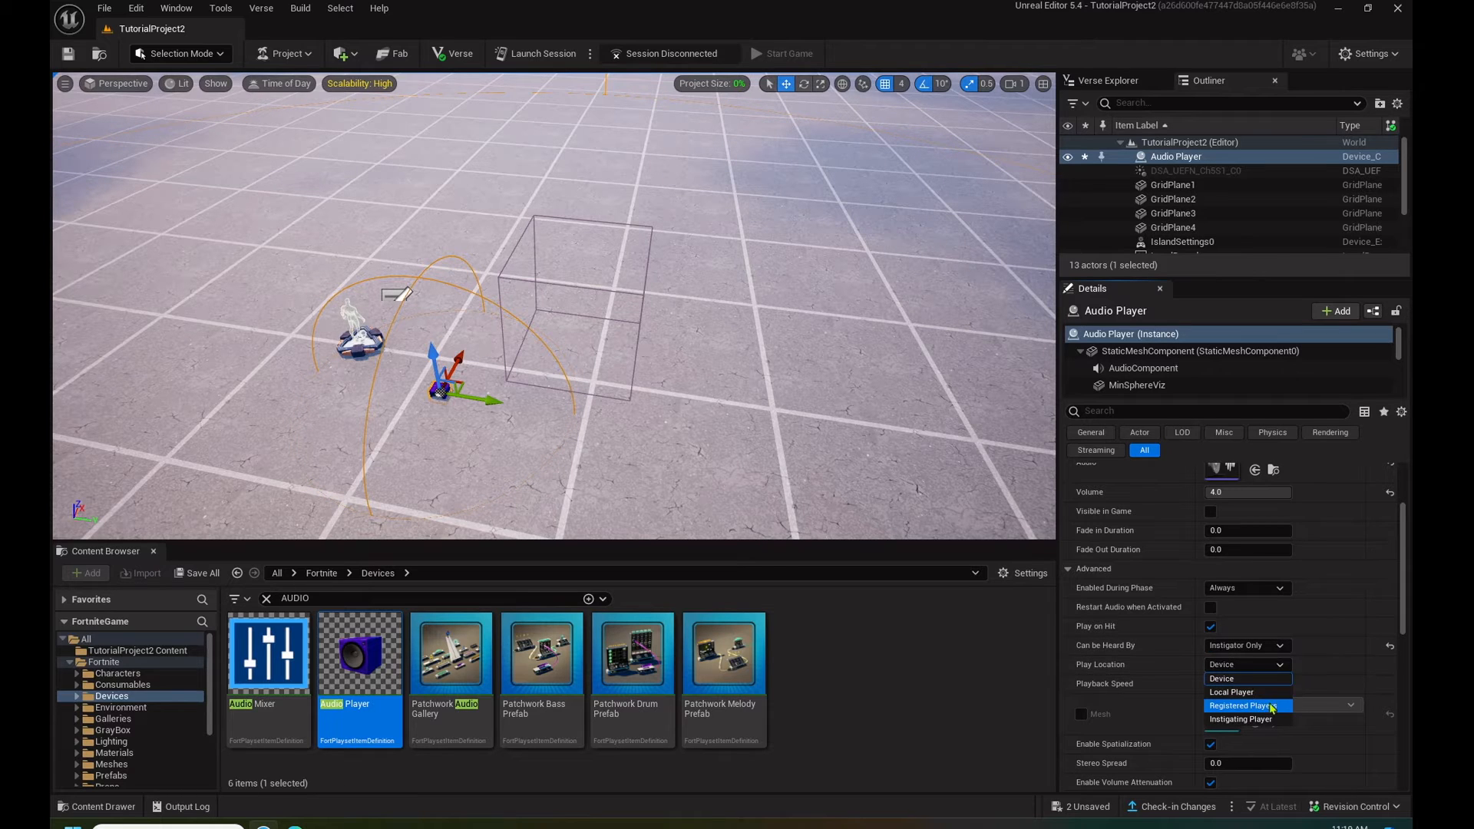
pyautogui.click(1265, 719)
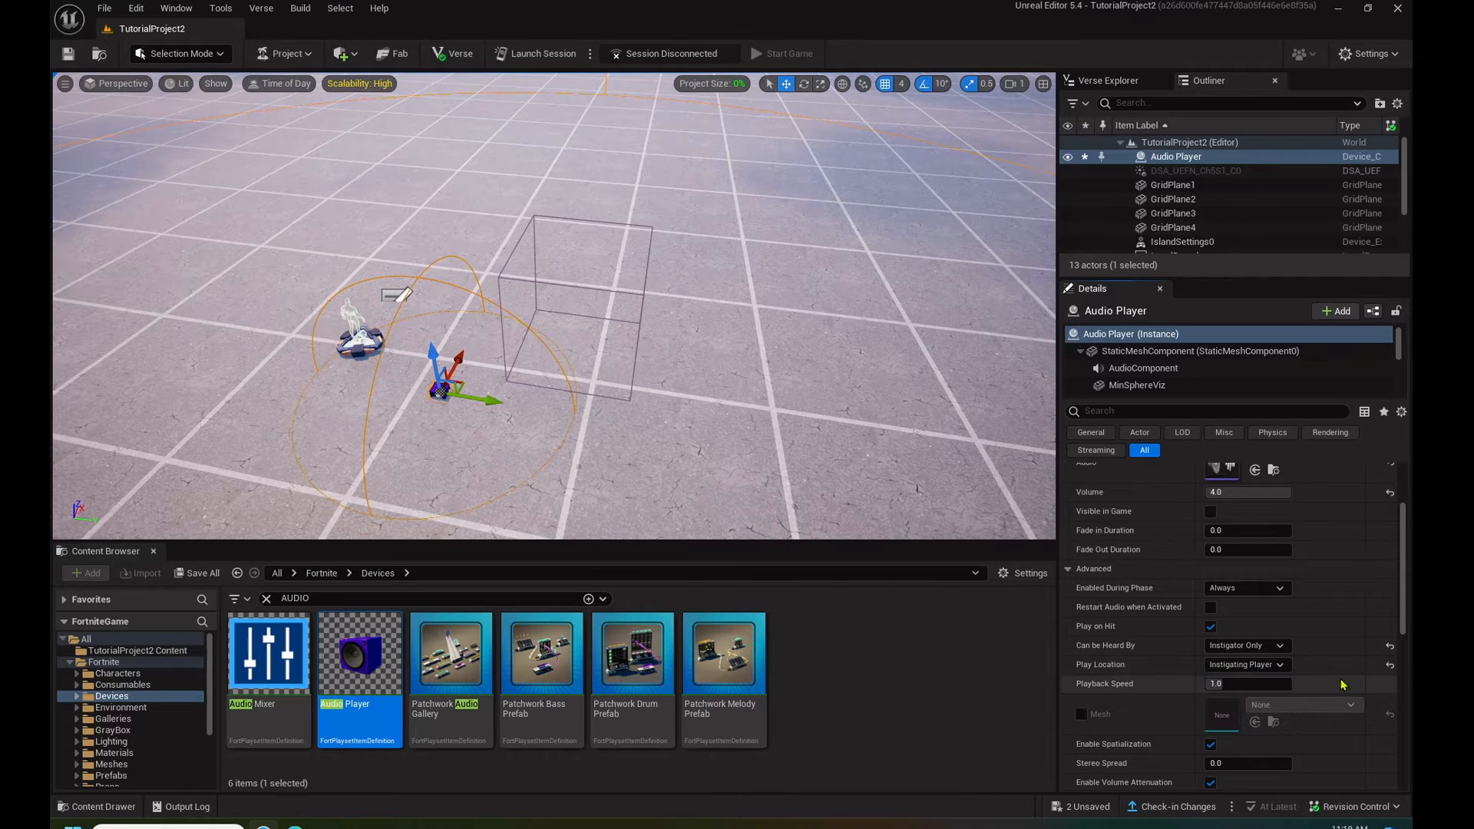
pyautogui.scroll(4, 1287, 645)
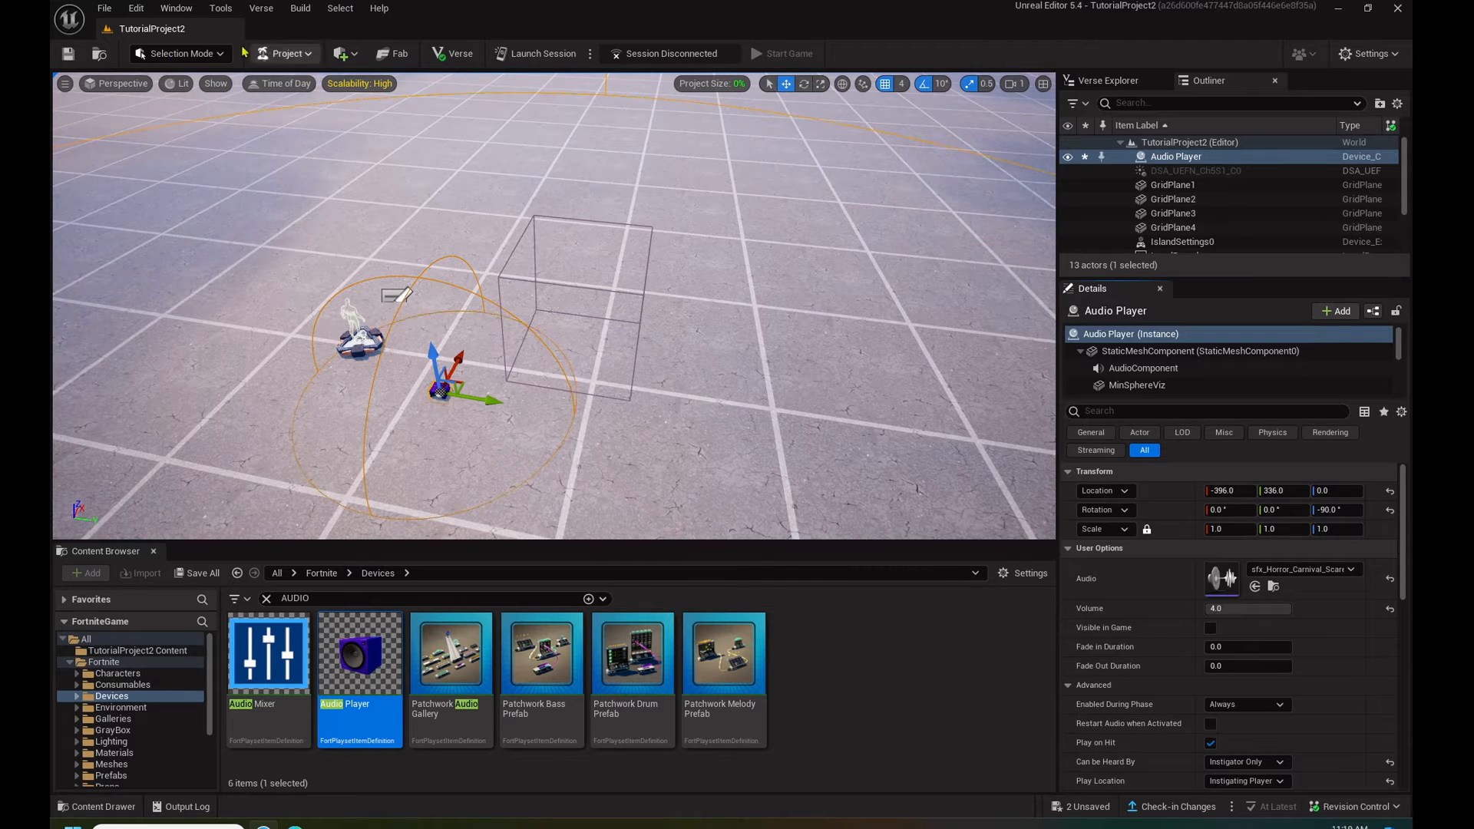
pyautogui.click(68, 54)
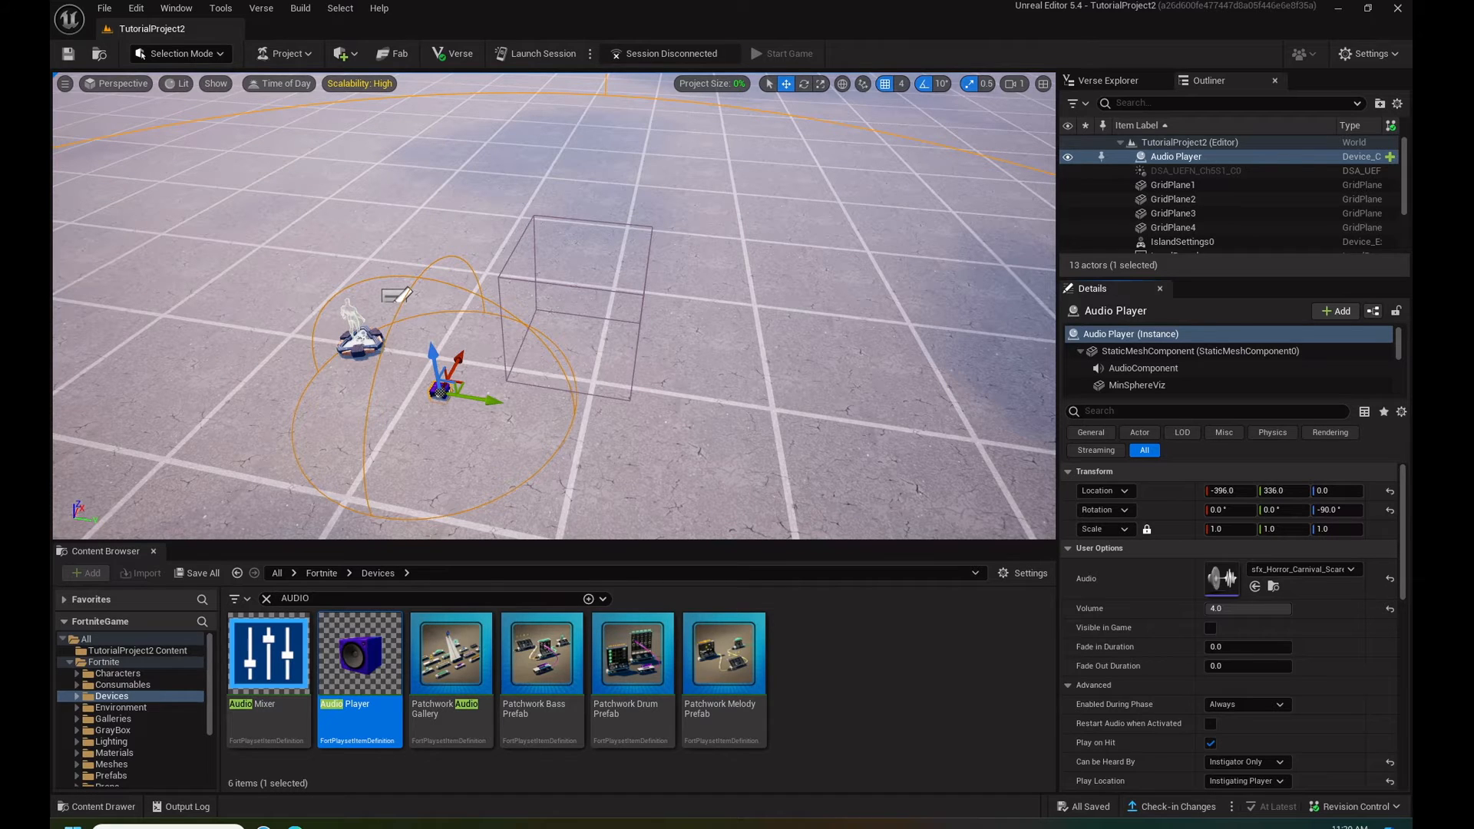
# - Create a Level Sequence named VignetteSeq in the TutorialProject2 Content folder
pyautogui.click(157, 653)
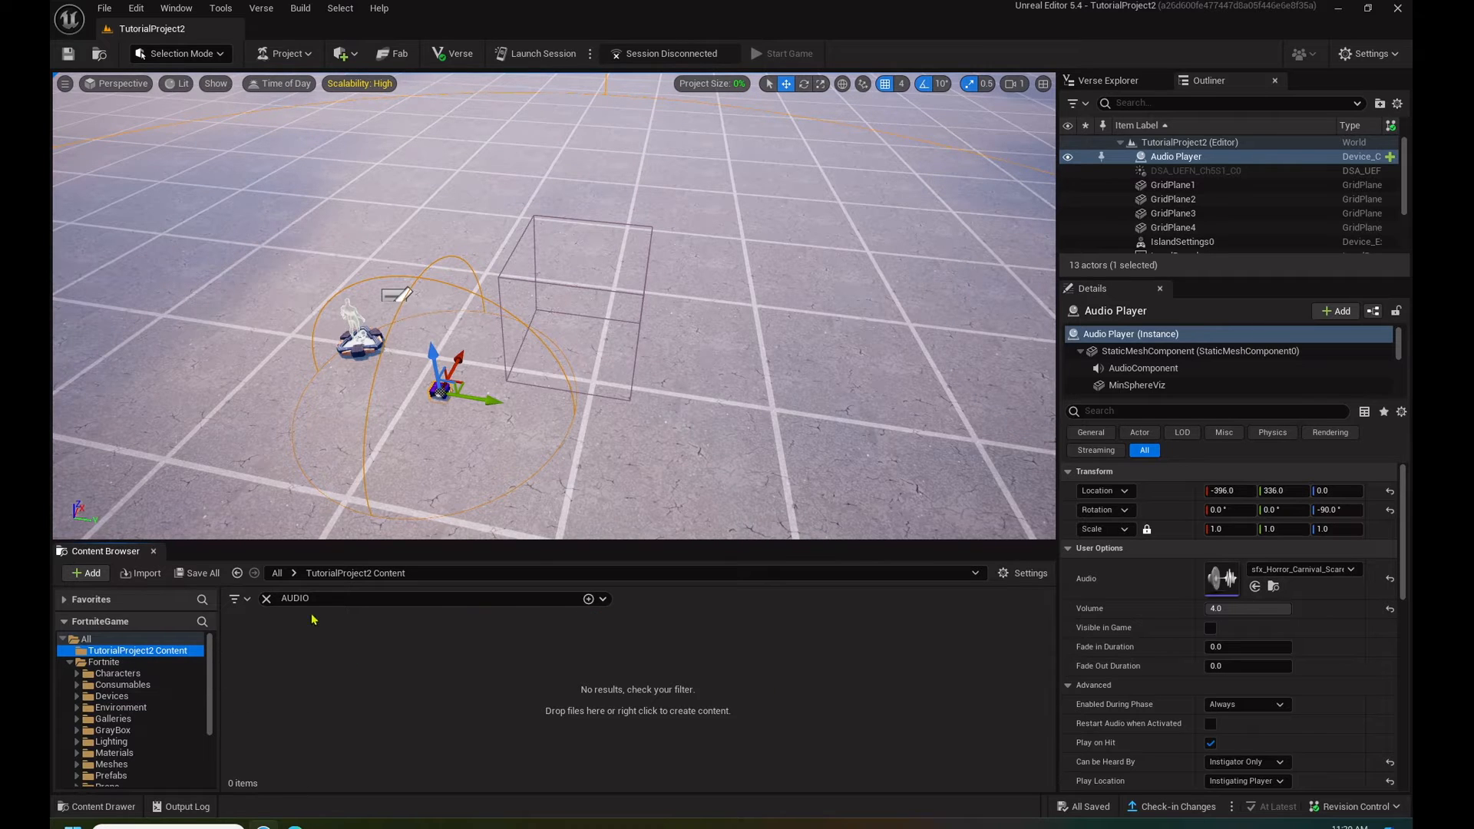
pyautogui.click(267, 599)
pyautogui.rightClick(809, 653)
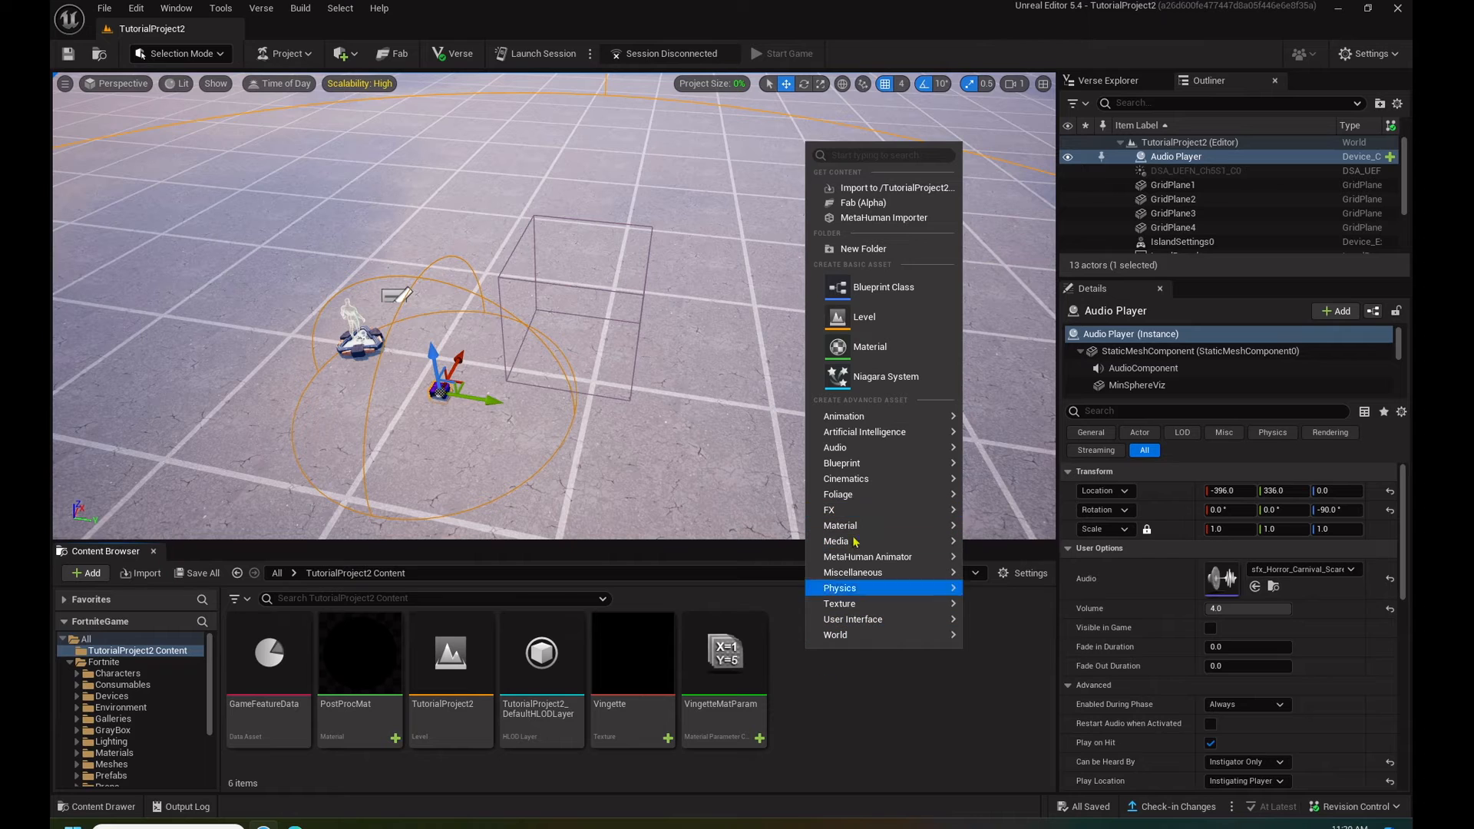
pyautogui.moveTo(861, 485)
pyautogui.click(1029, 491)
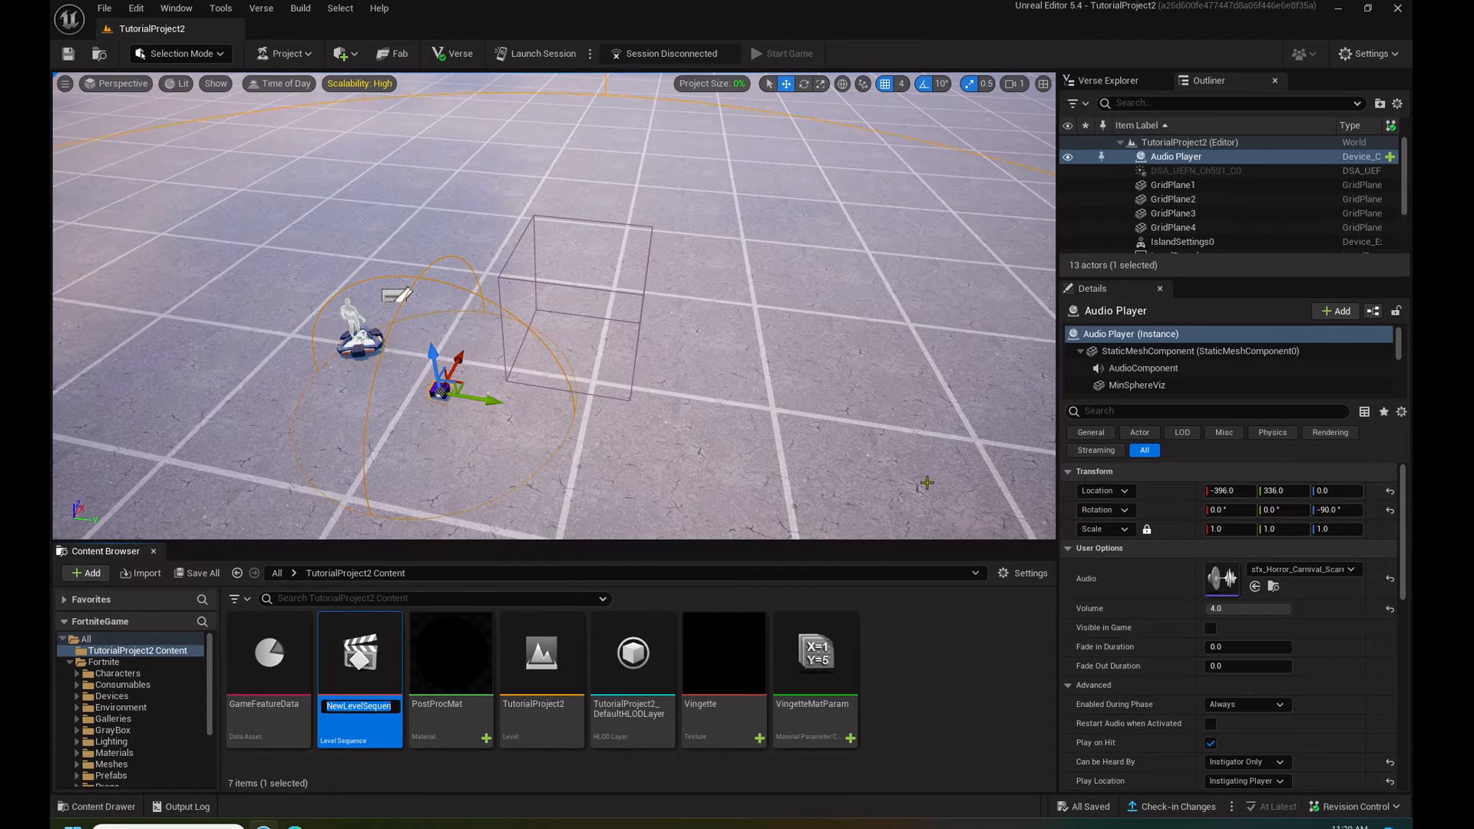
pyautogui.write('Vignett')
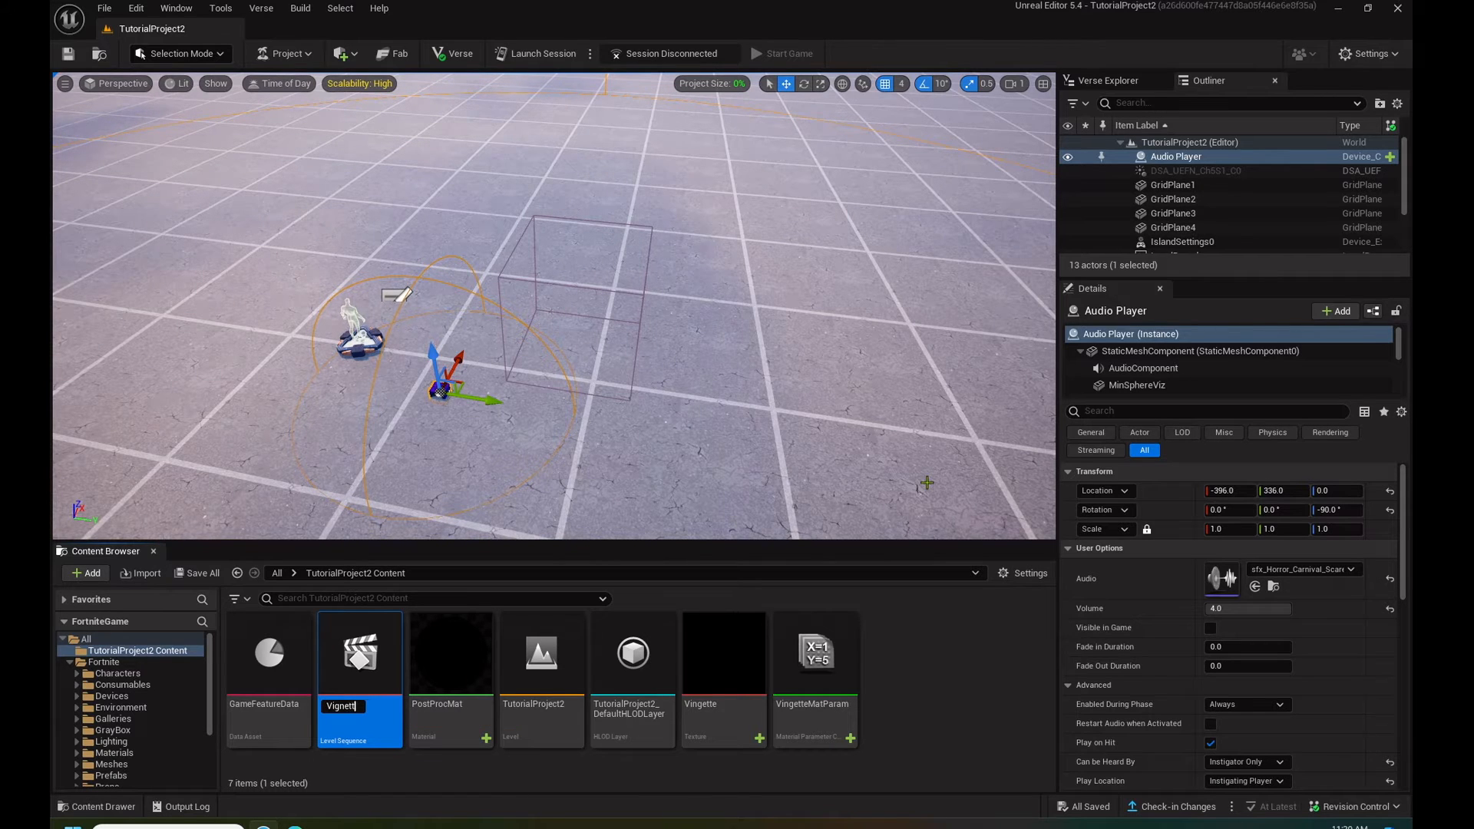
pyautogui.write('eSeq')
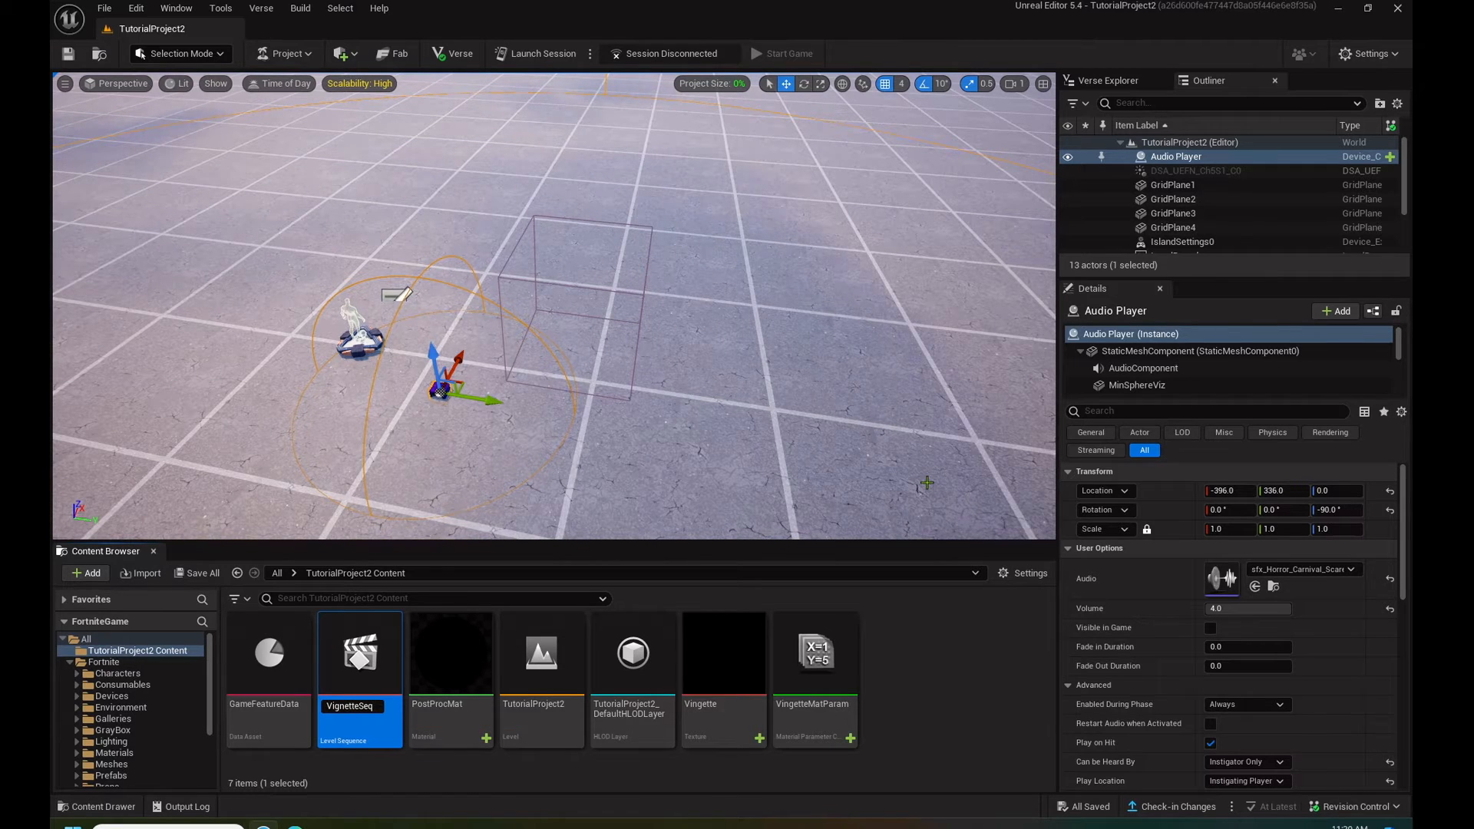
pyautogui.press('Return')
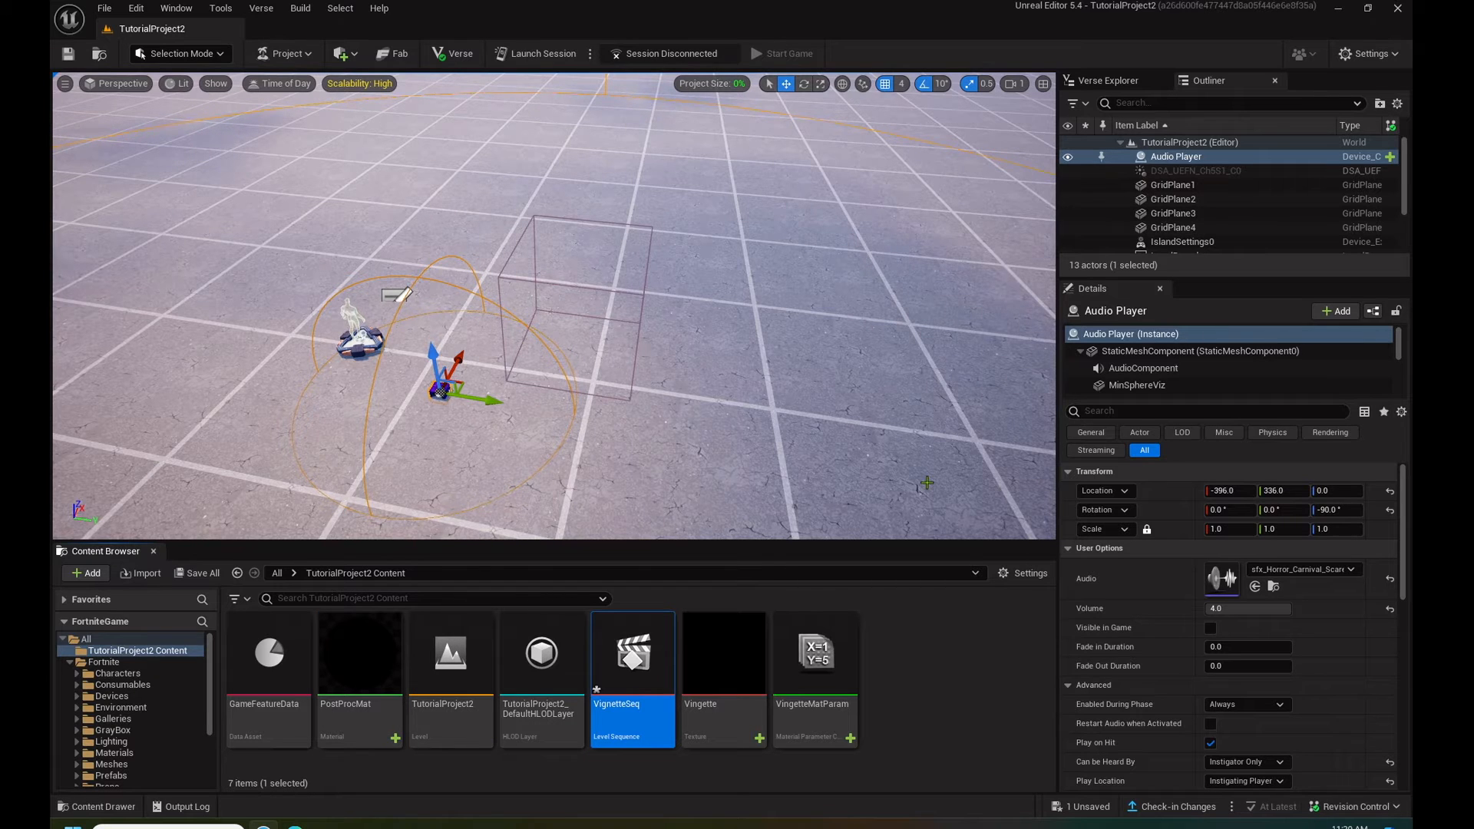
# - Open VignetteSeq and add a Material Parameter Collection Track for VingetteMatParam
pyautogui.doubleClick(664, 633)
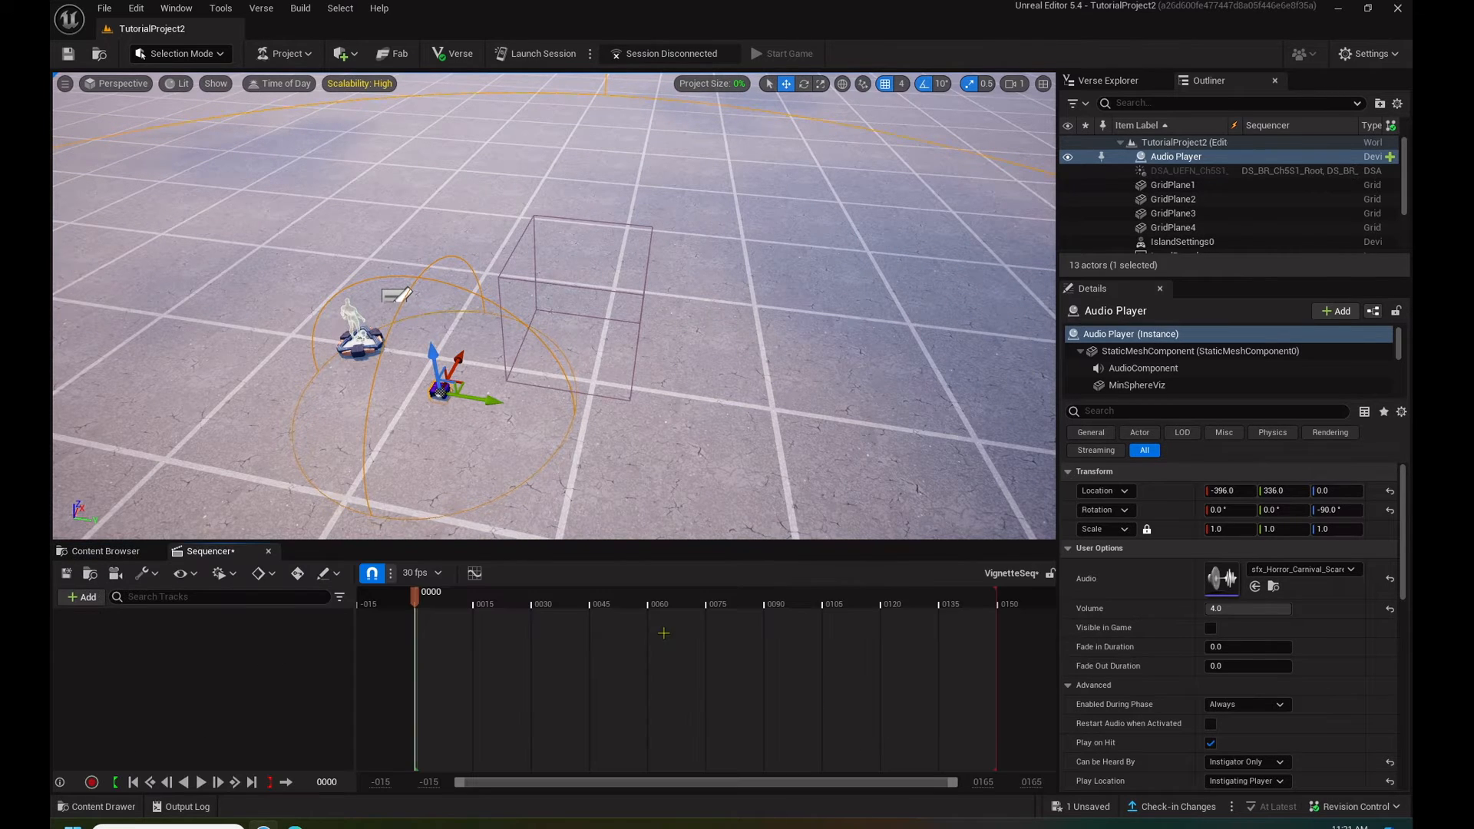
pyautogui.click(82, 597)
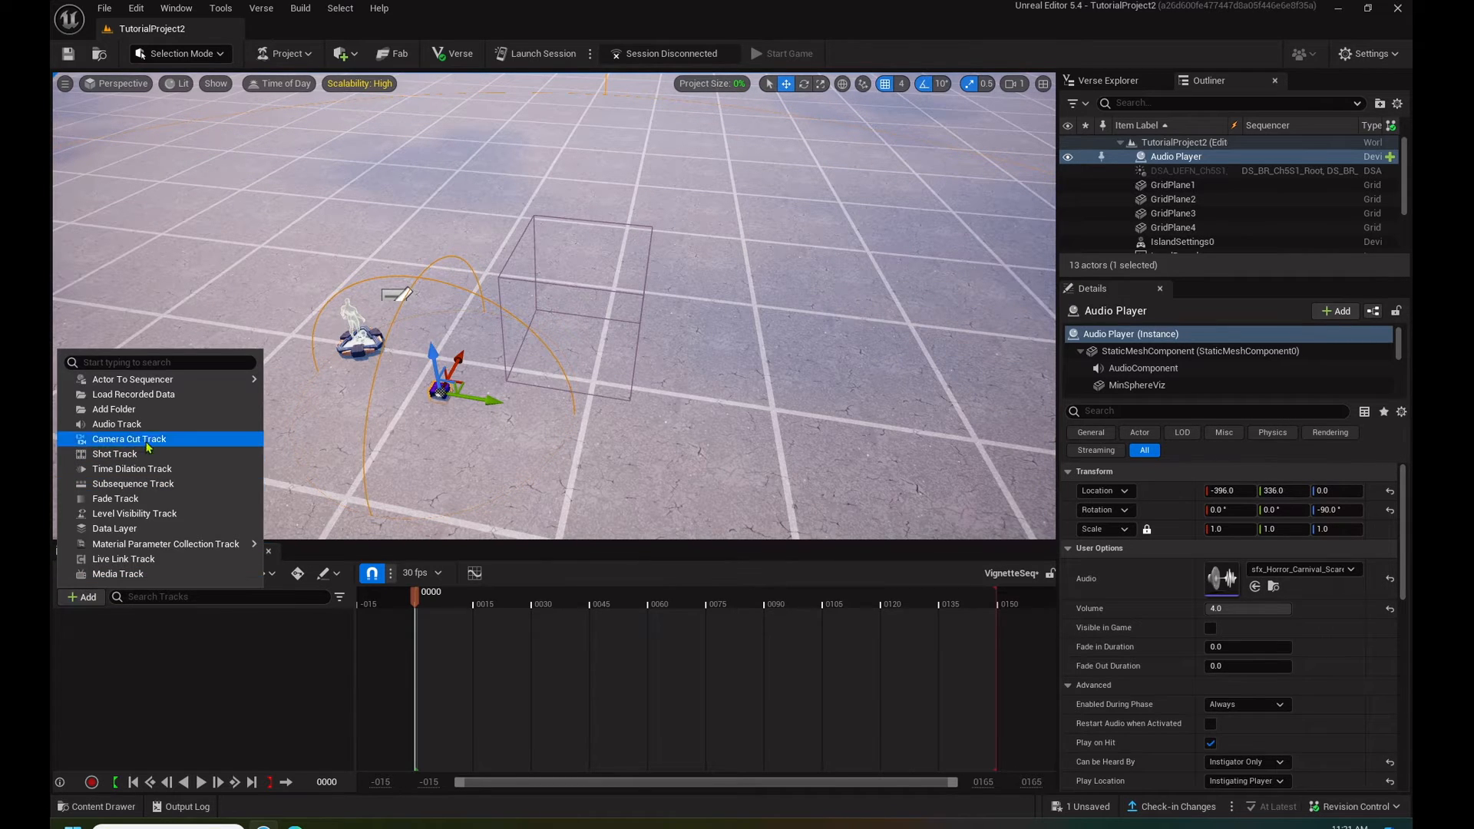
pyautogui.write('mater')
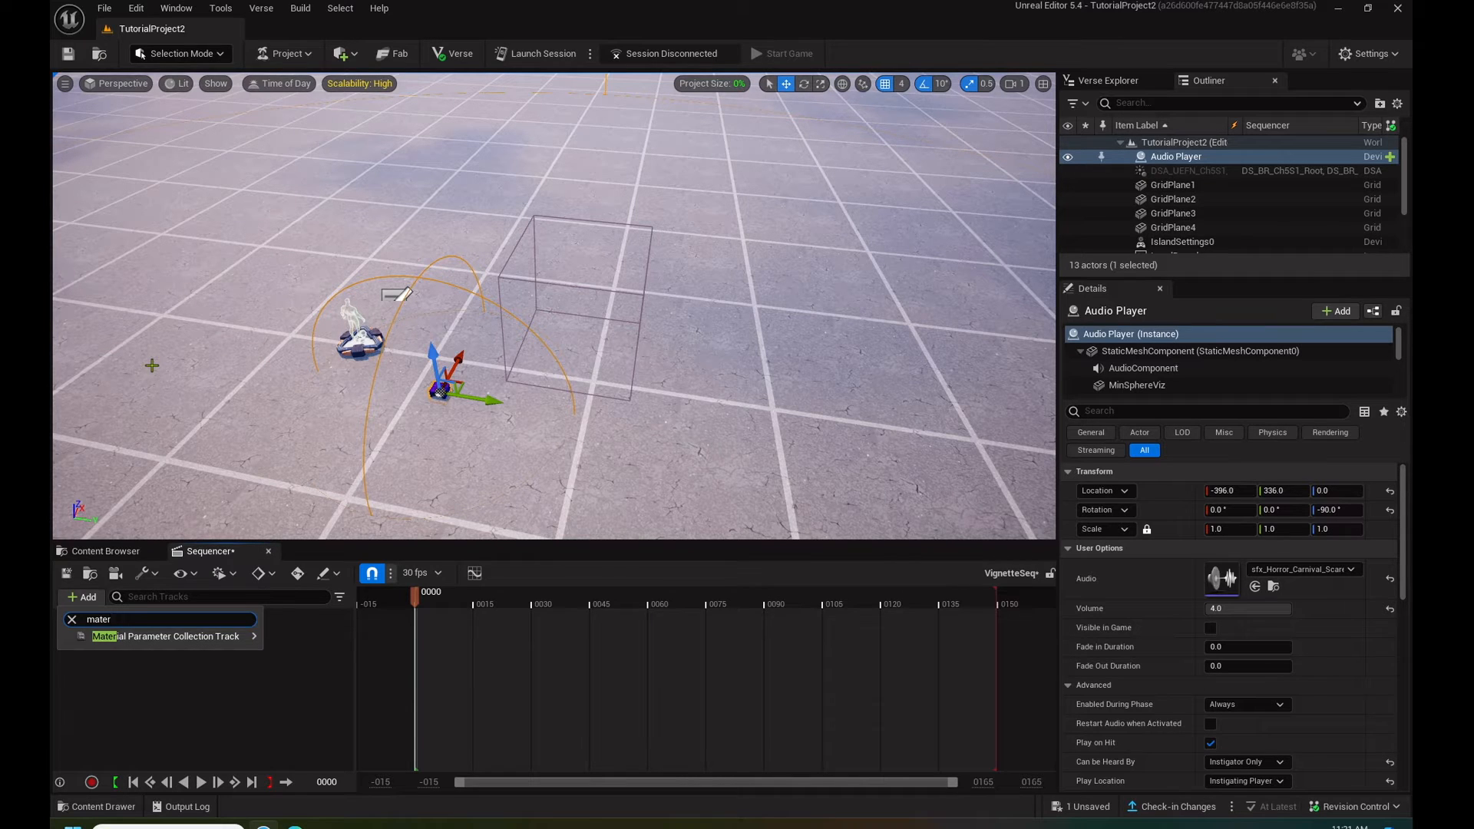
pyautogui.moveTo(195, 643)
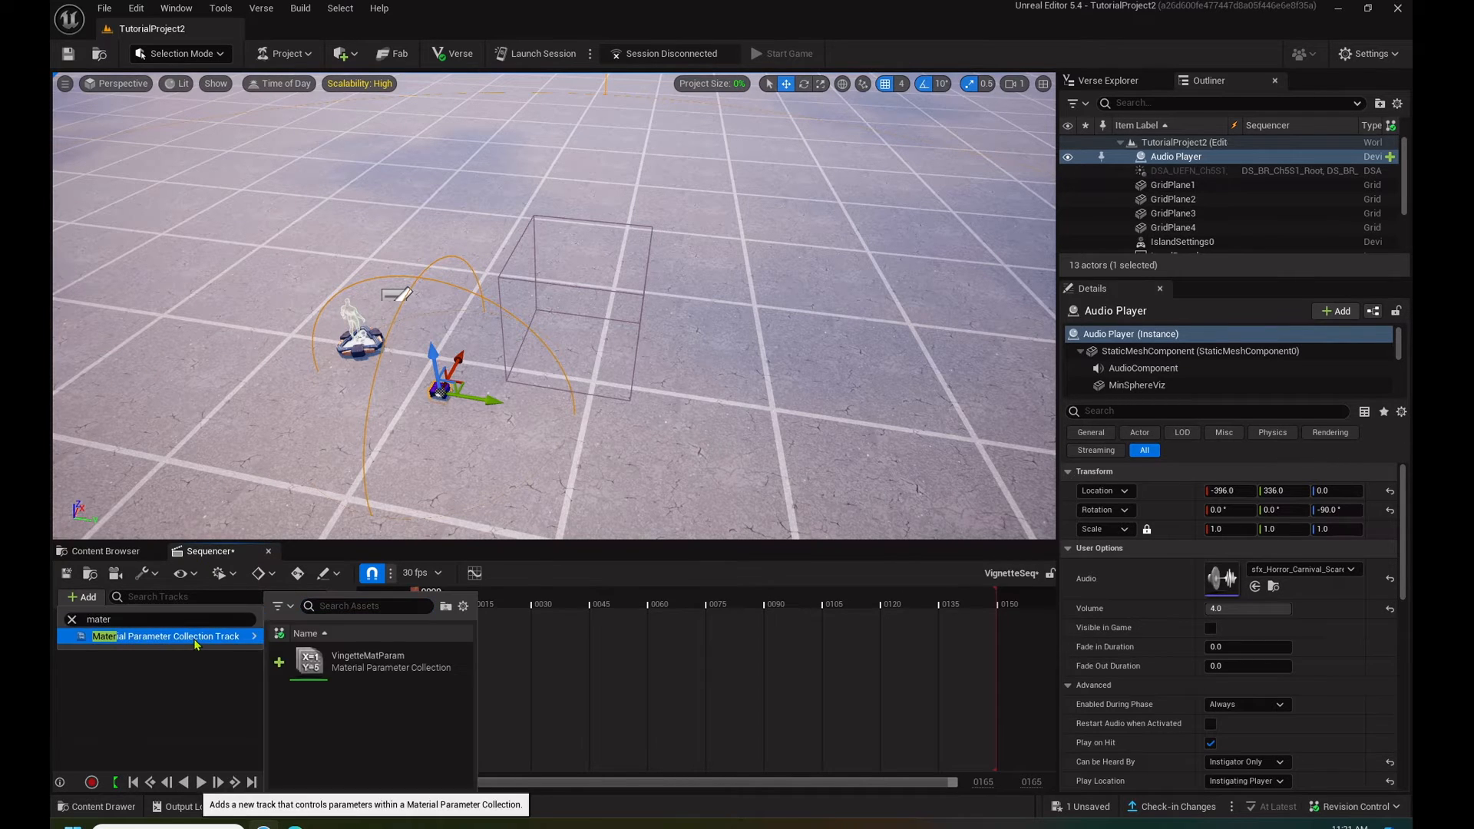
pyautogui.click(367, 658)
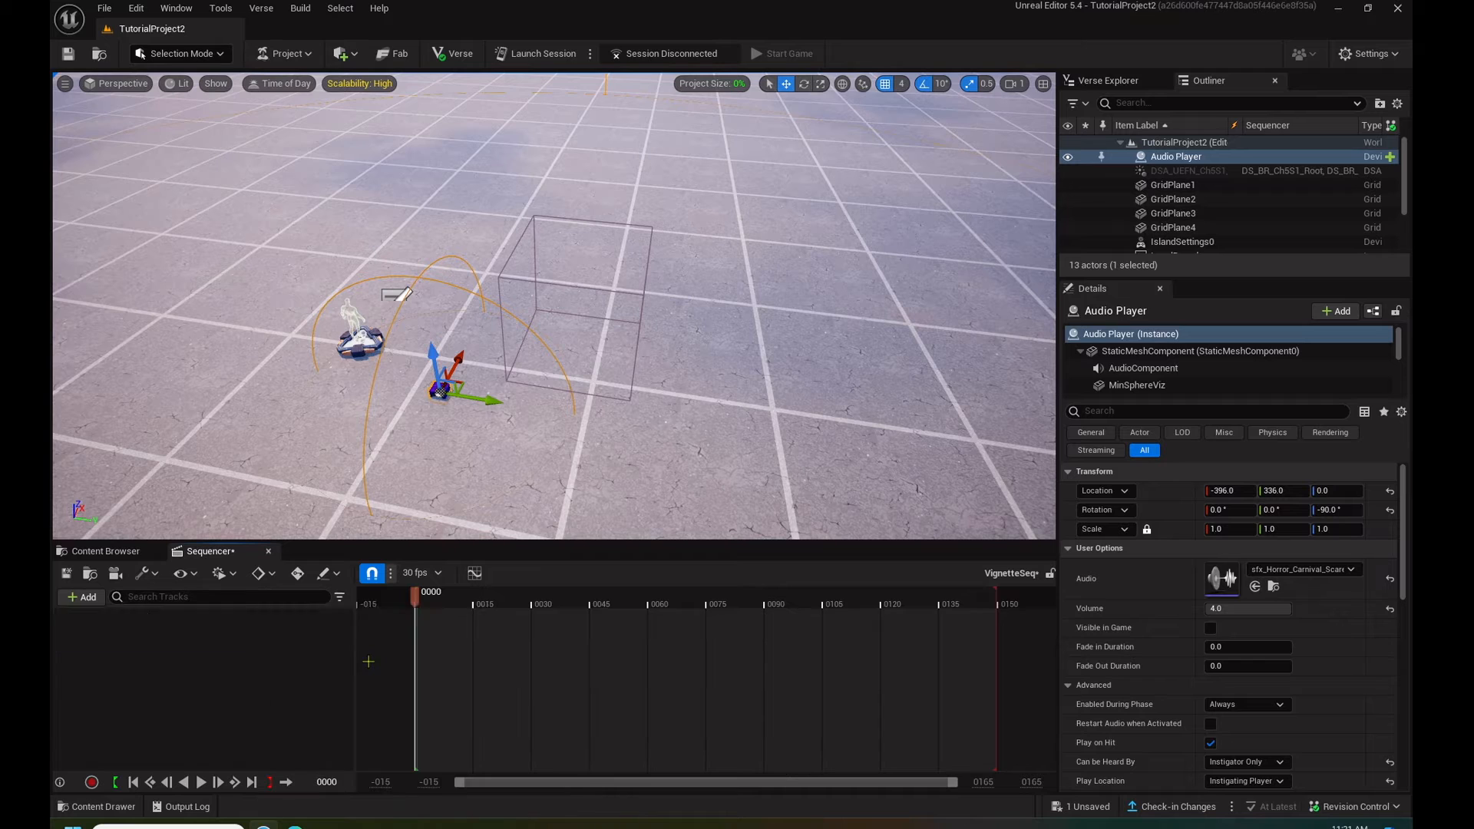
pyautogui.click(86, 602)
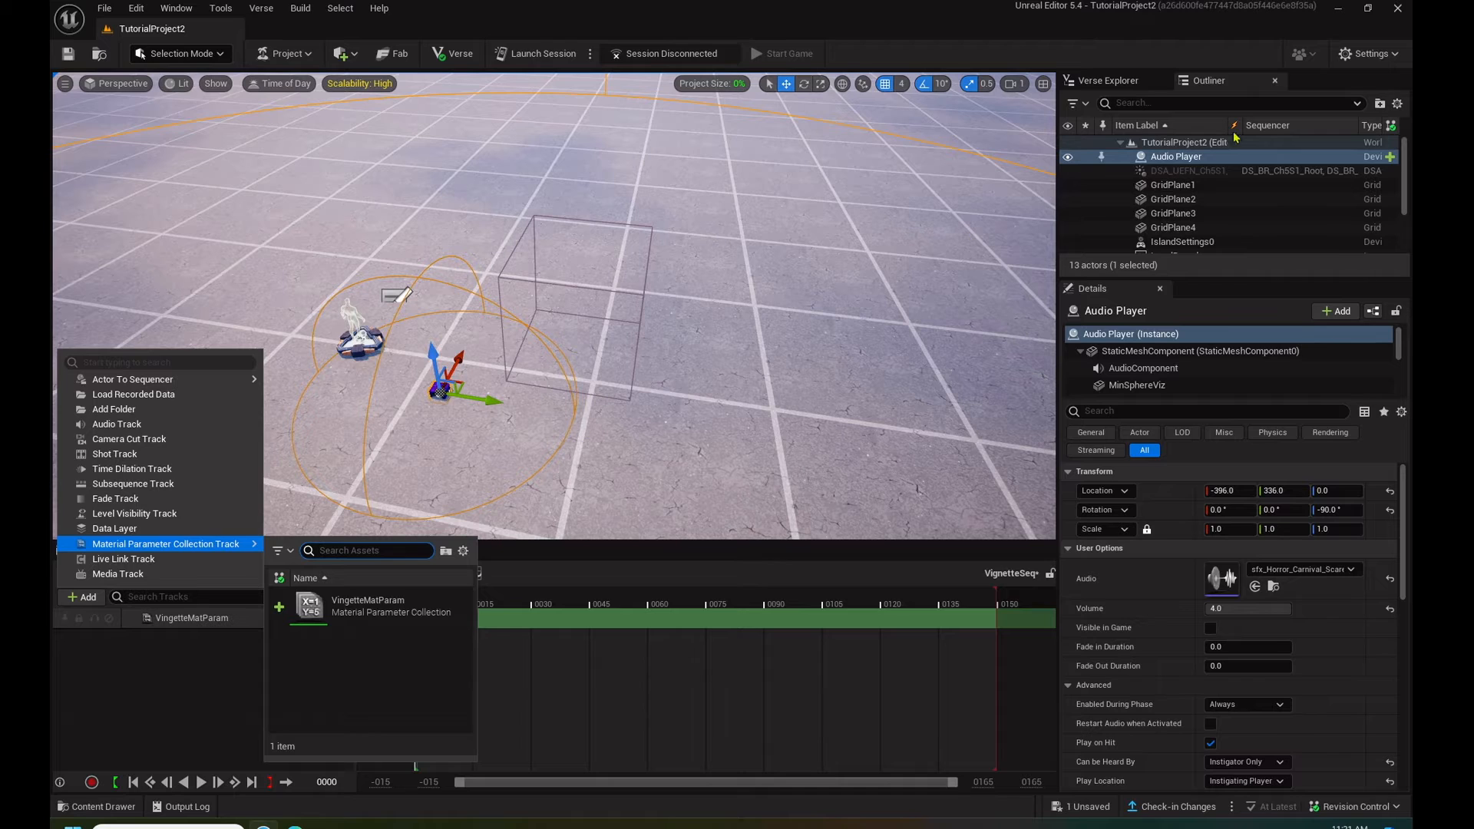
pyautogui.press('Escape')
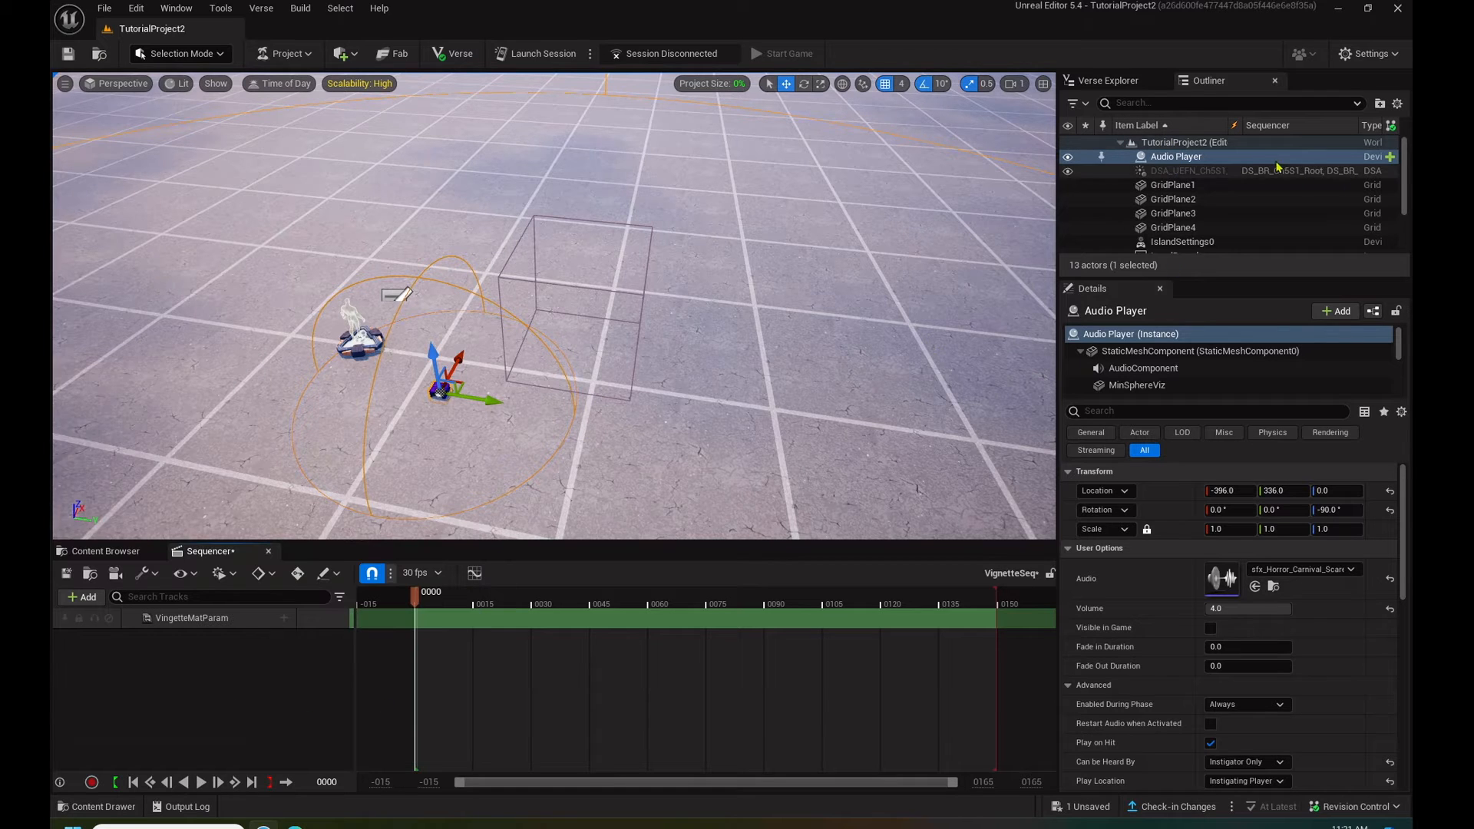
# - Add the Audio Player and the PostProcessVolume from the level to the sequence as tracks
pyautogui.moveTo(1173, 157); pyautogui.dragTo(195, 689)
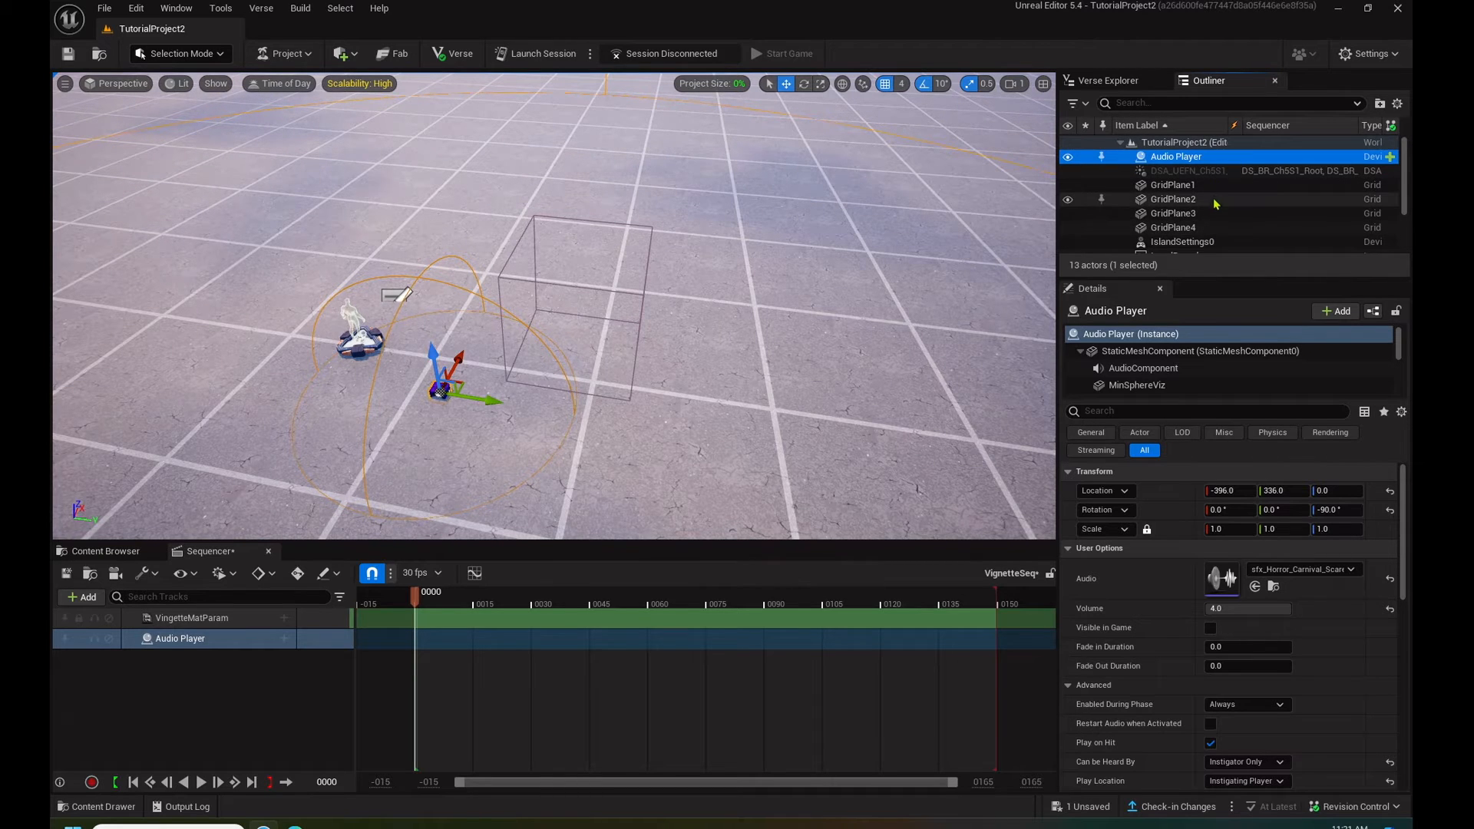
pyautogui.scroll(-5, 1215, 203)
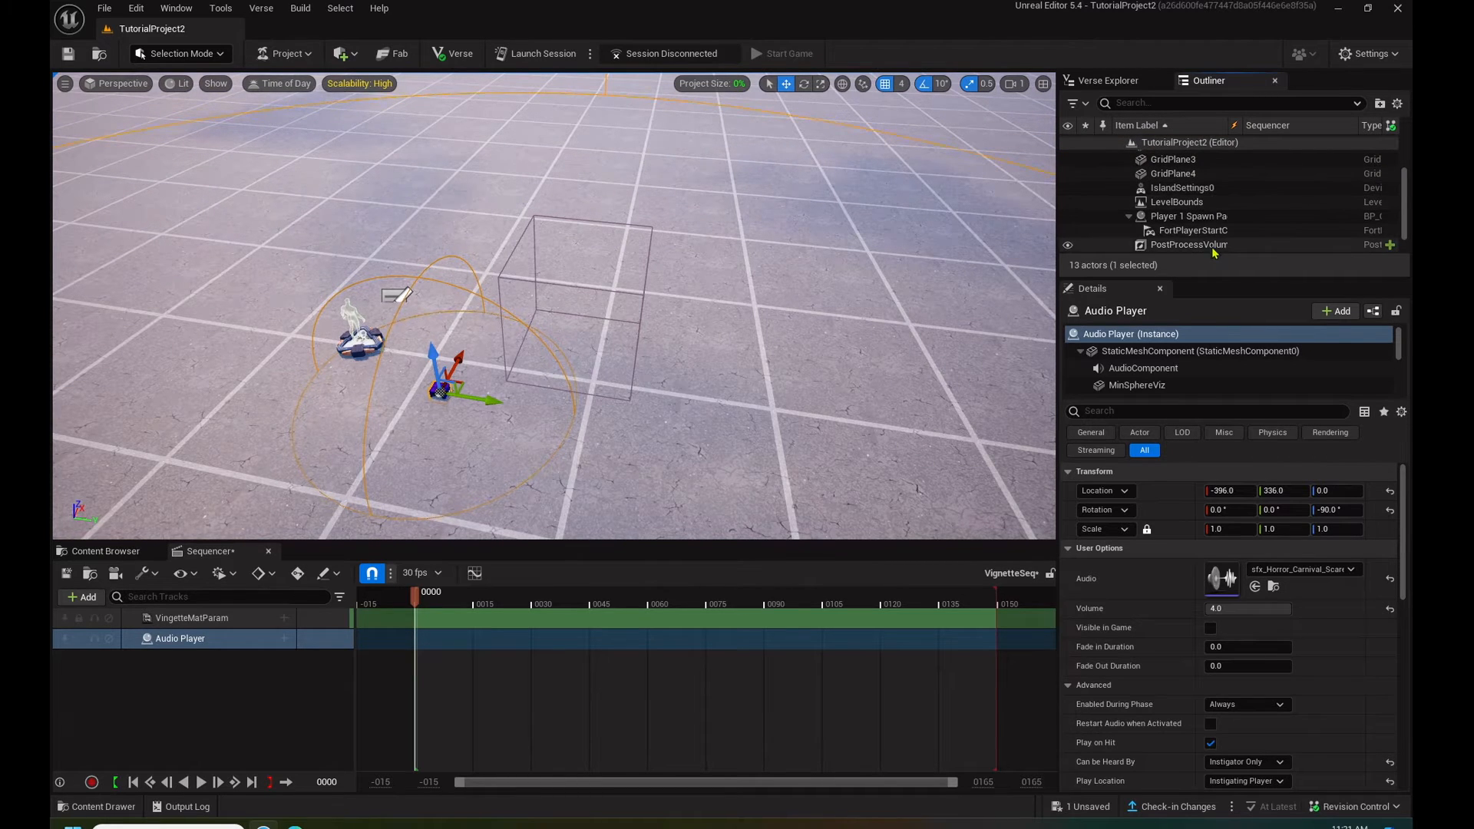
pyautogui.click(1212, 244)
pyautogui.scroll(-1, 1212, 230)
pyautogui.moveTo(441, 522); pyautogui.dragTo(181, 693)
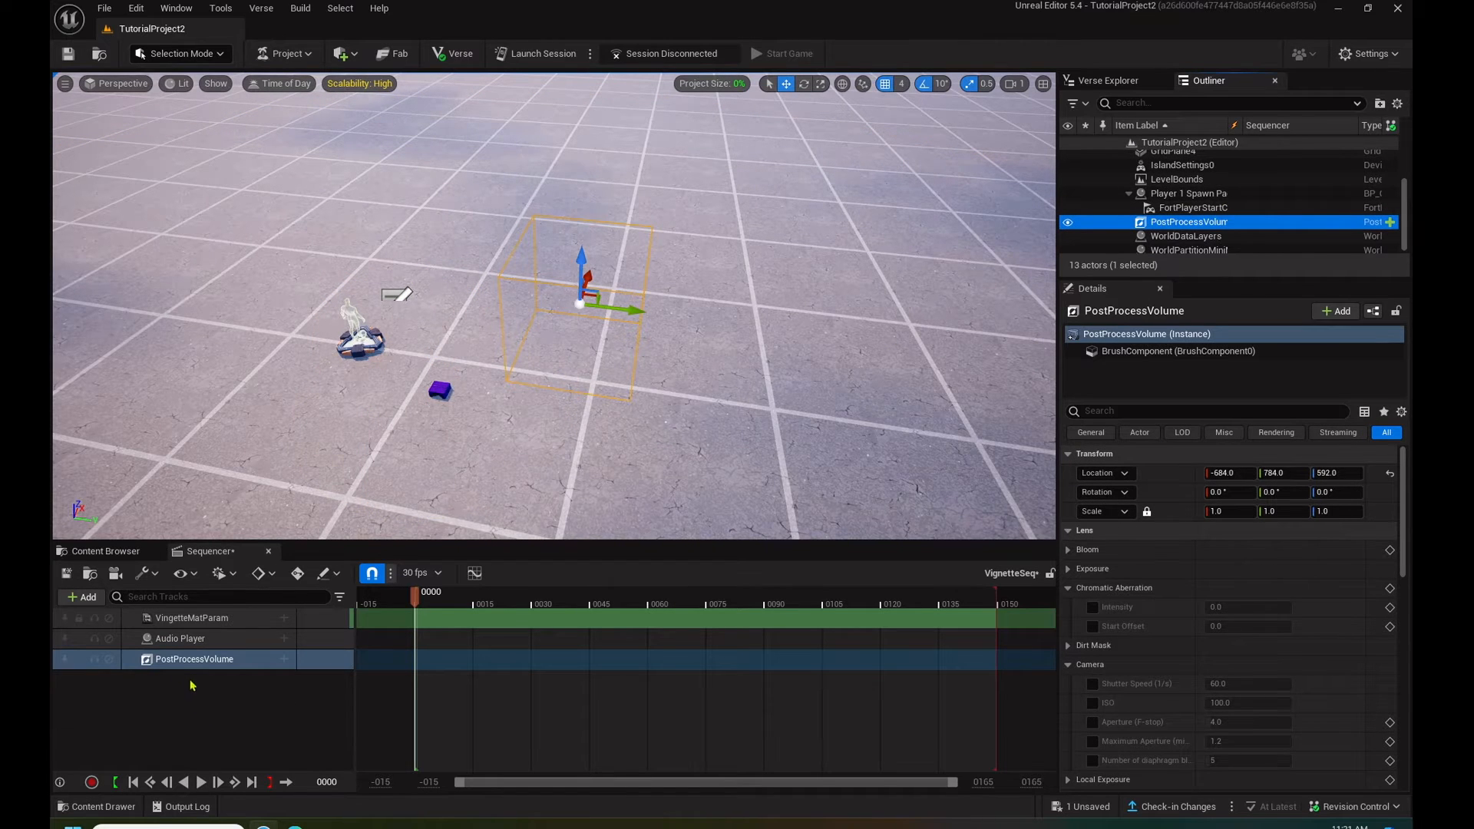
# - Add the Opacity scalar parameter to the VingetteMatParam track and expand the track to show it
pyautogui.click(283, 618)
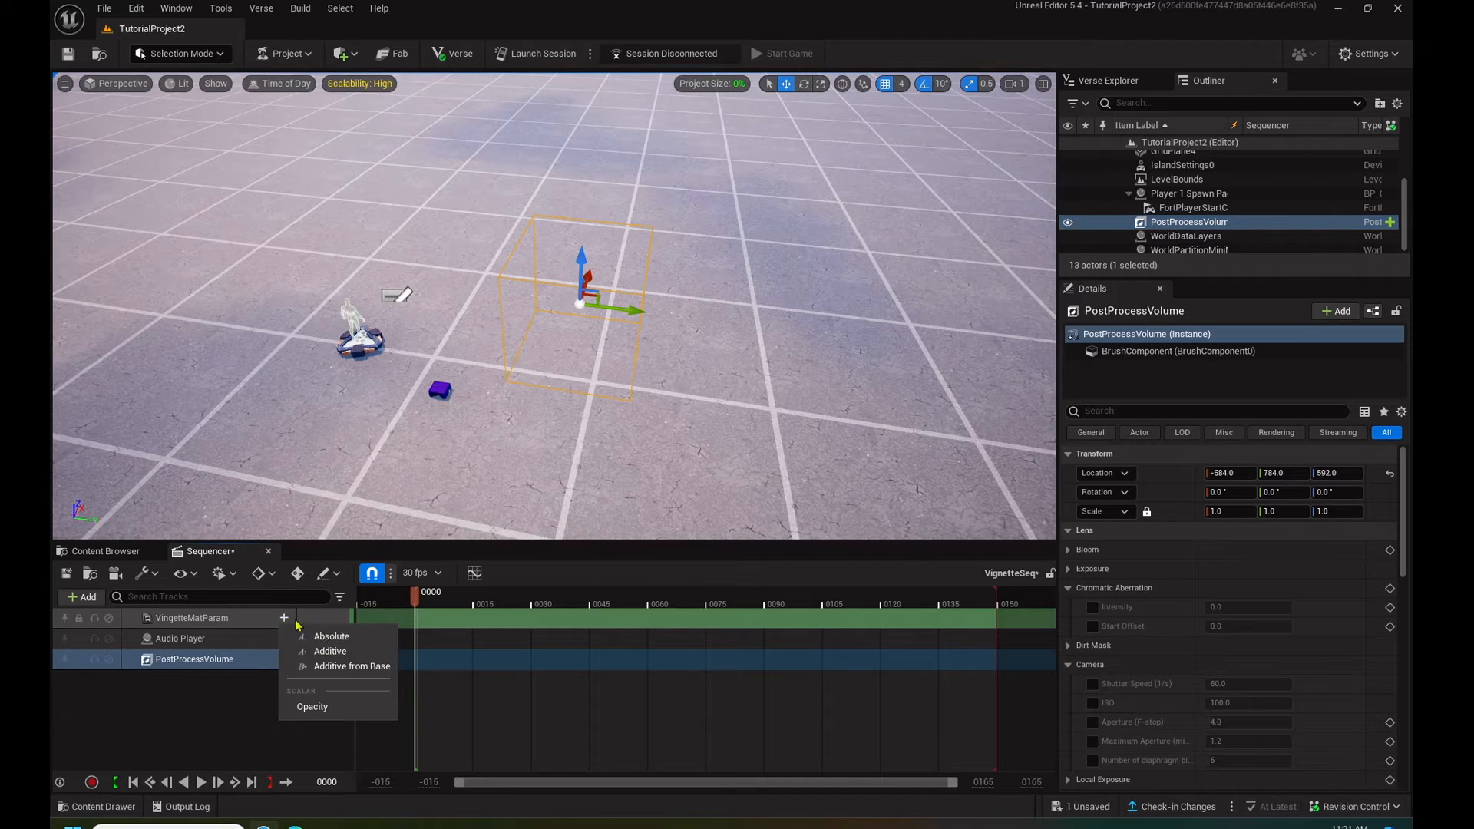
pyautogui.click(323, 710)
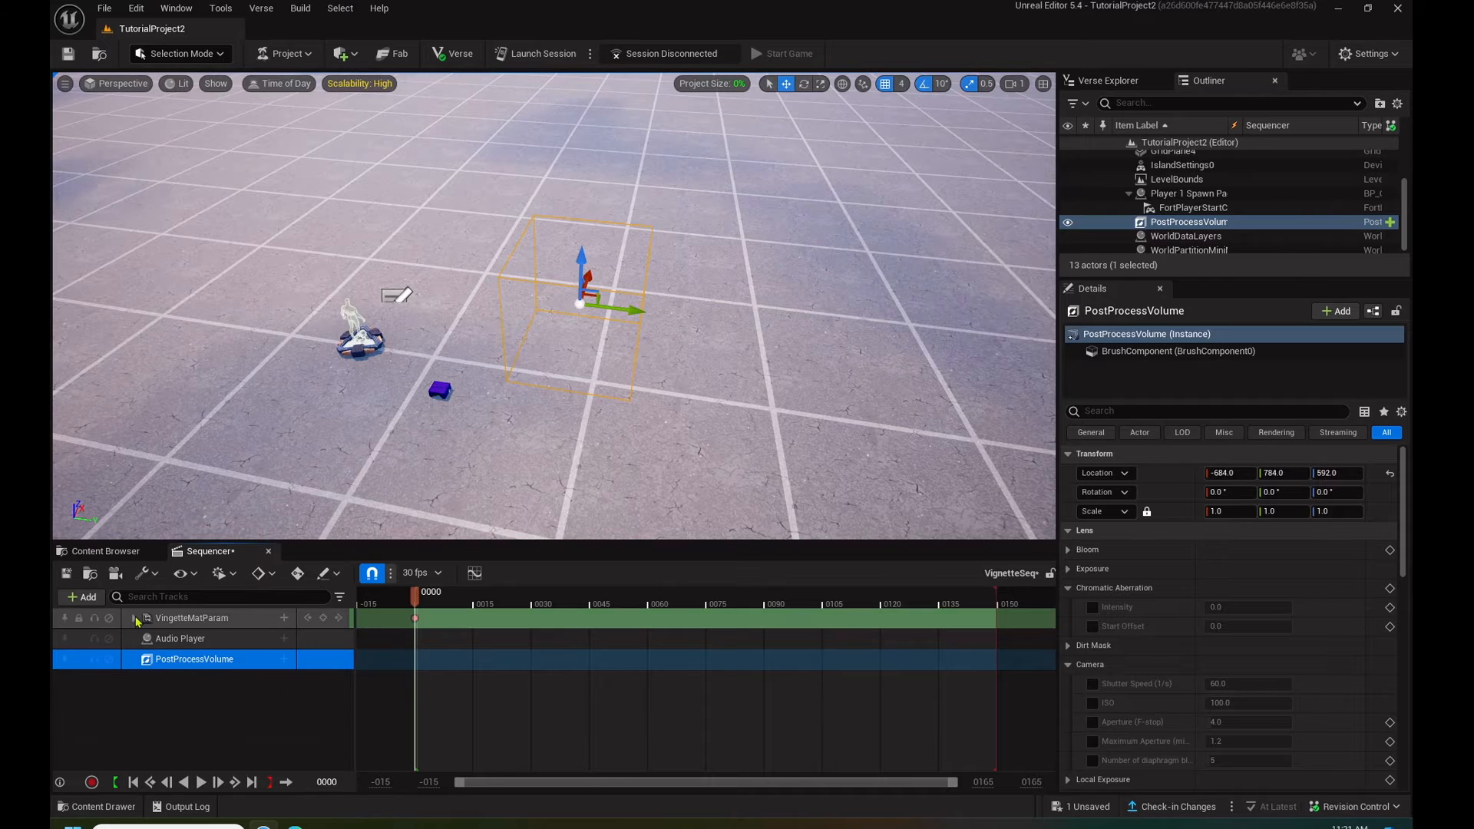
pyautogui.click(135, 618)
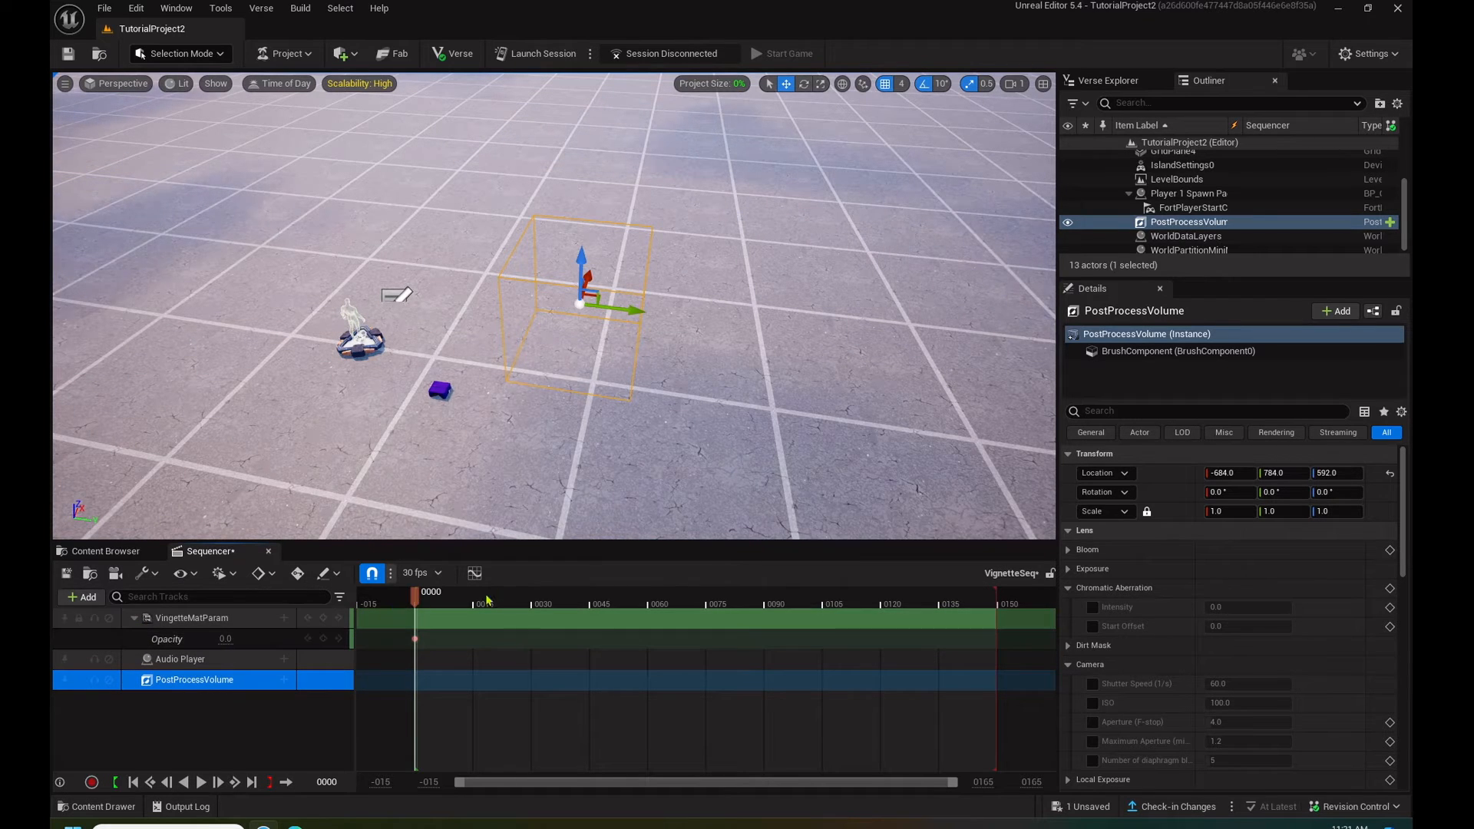
# - Show the sequence time in seconds and move the end of the playback range to 2.00
pyautogui.click(438, 573)
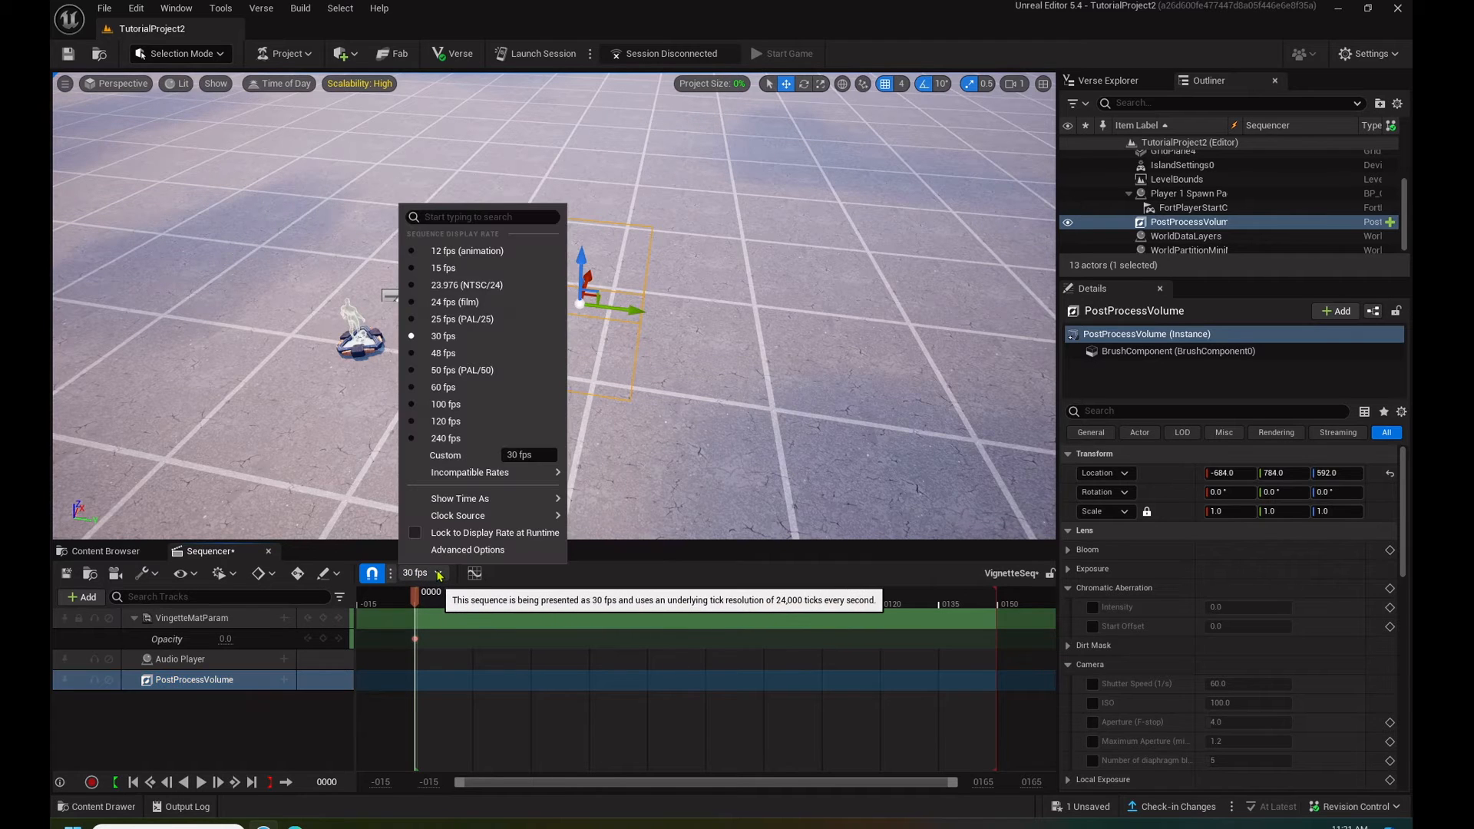
pyautogui.moveTo(529, 499)
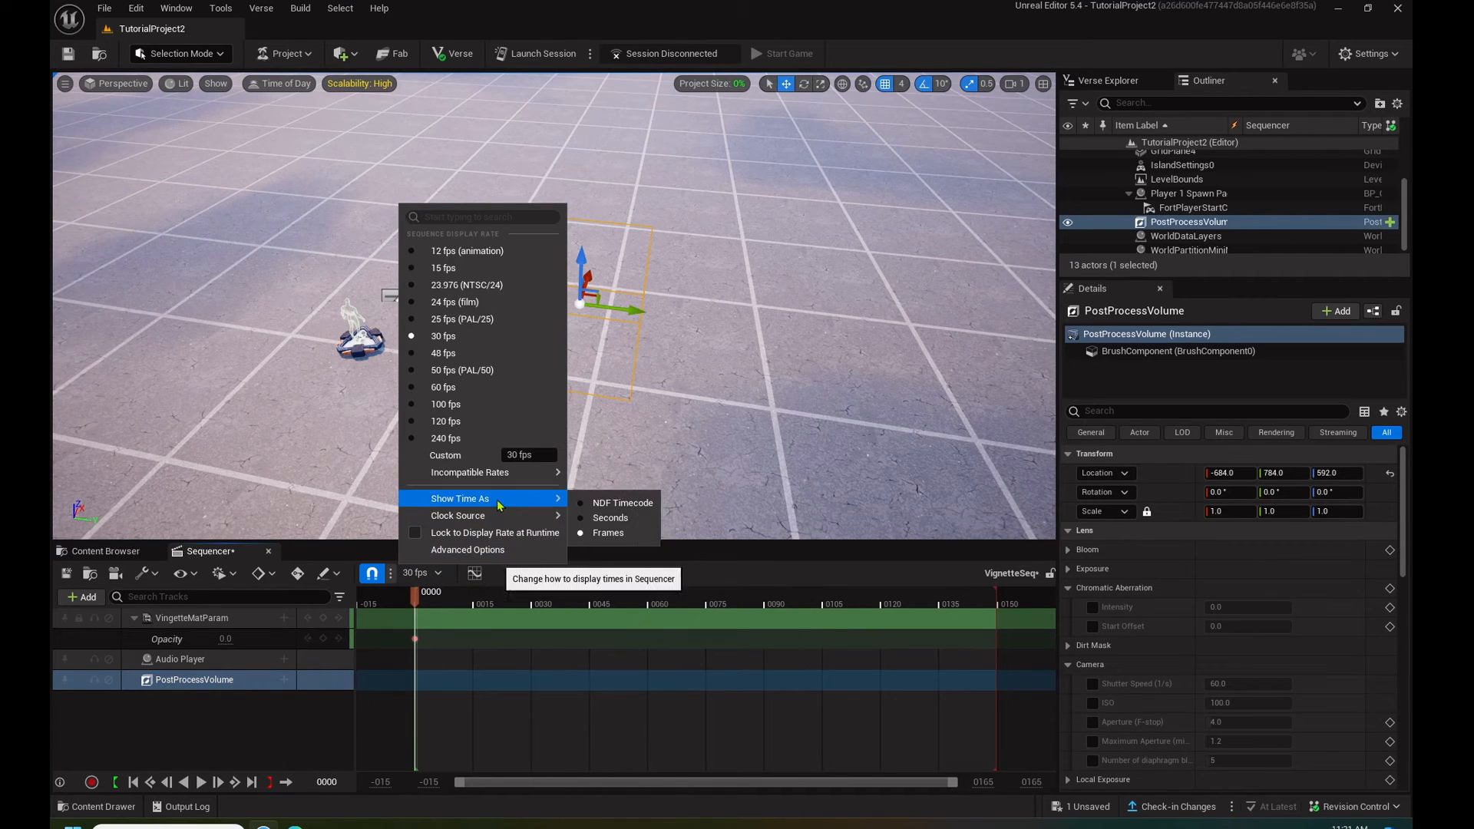
pyautogui.click(603, 519)
pyautogui.moveTo(996, 593); pyautogui.dragTo(541, 601)
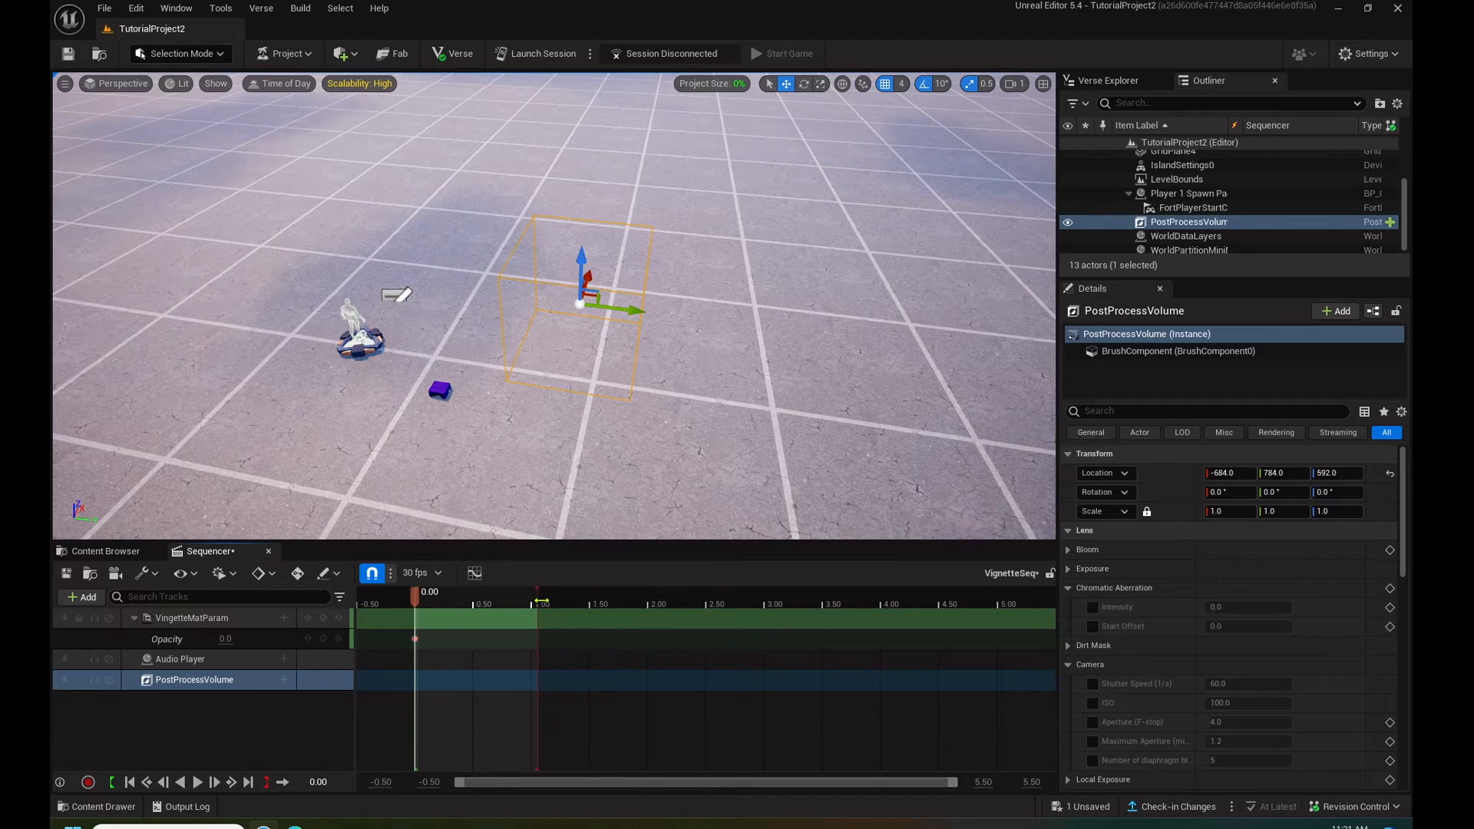
pyautogui.moveTo(541, 601)
pyautogui.mouseDown()
pyautogui.moveTo(735, 595)
pyautogui.moveTo(653, 582)
pyautogui.mouseUp()
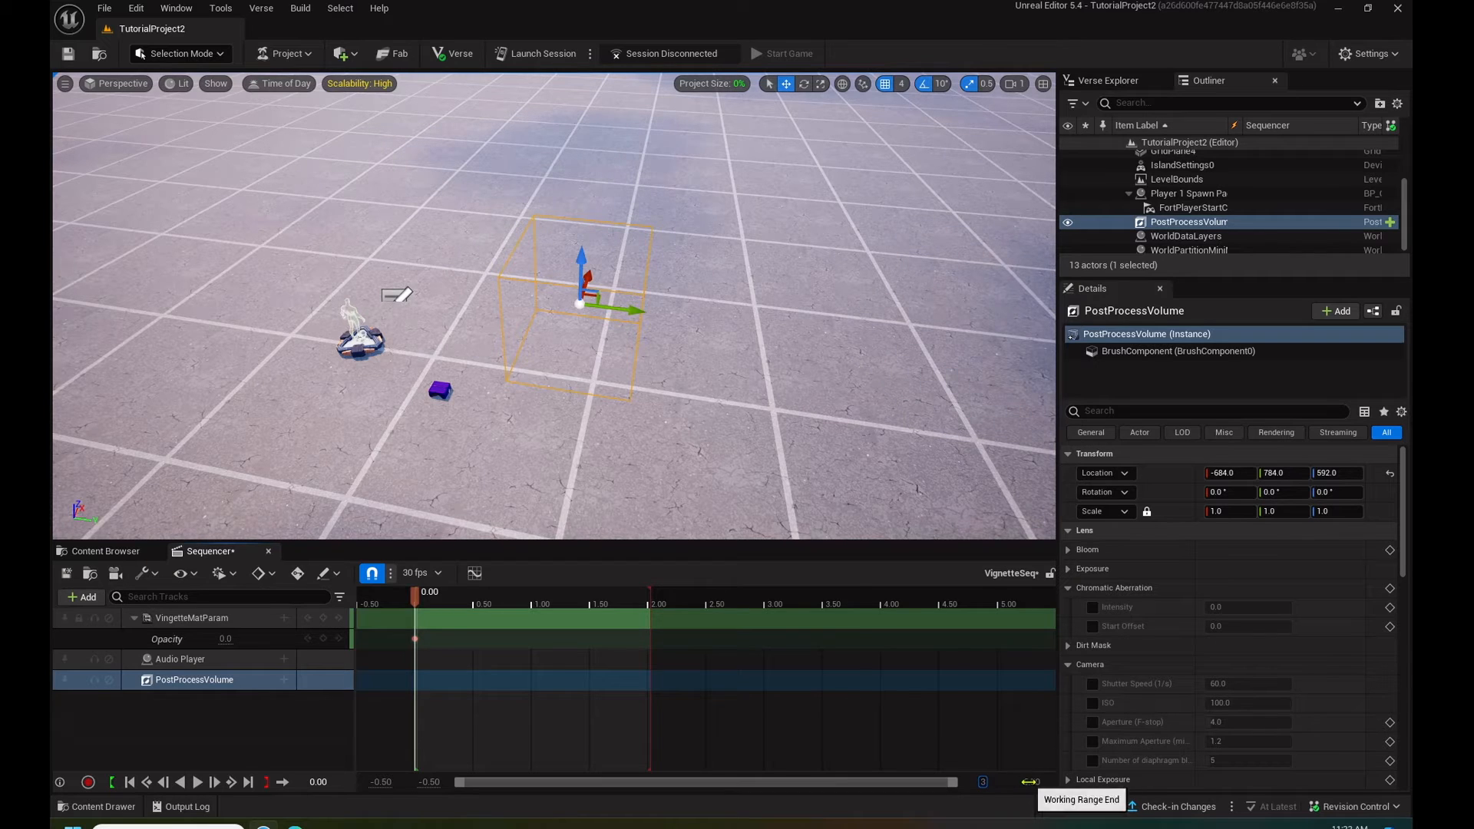
# - Set the timeline's working range end to 3.00 and narrow the view range to fit the two-second playback range
pyautogui.moveTo(1030, 781); pyautogui.dragTo(1051, 772)
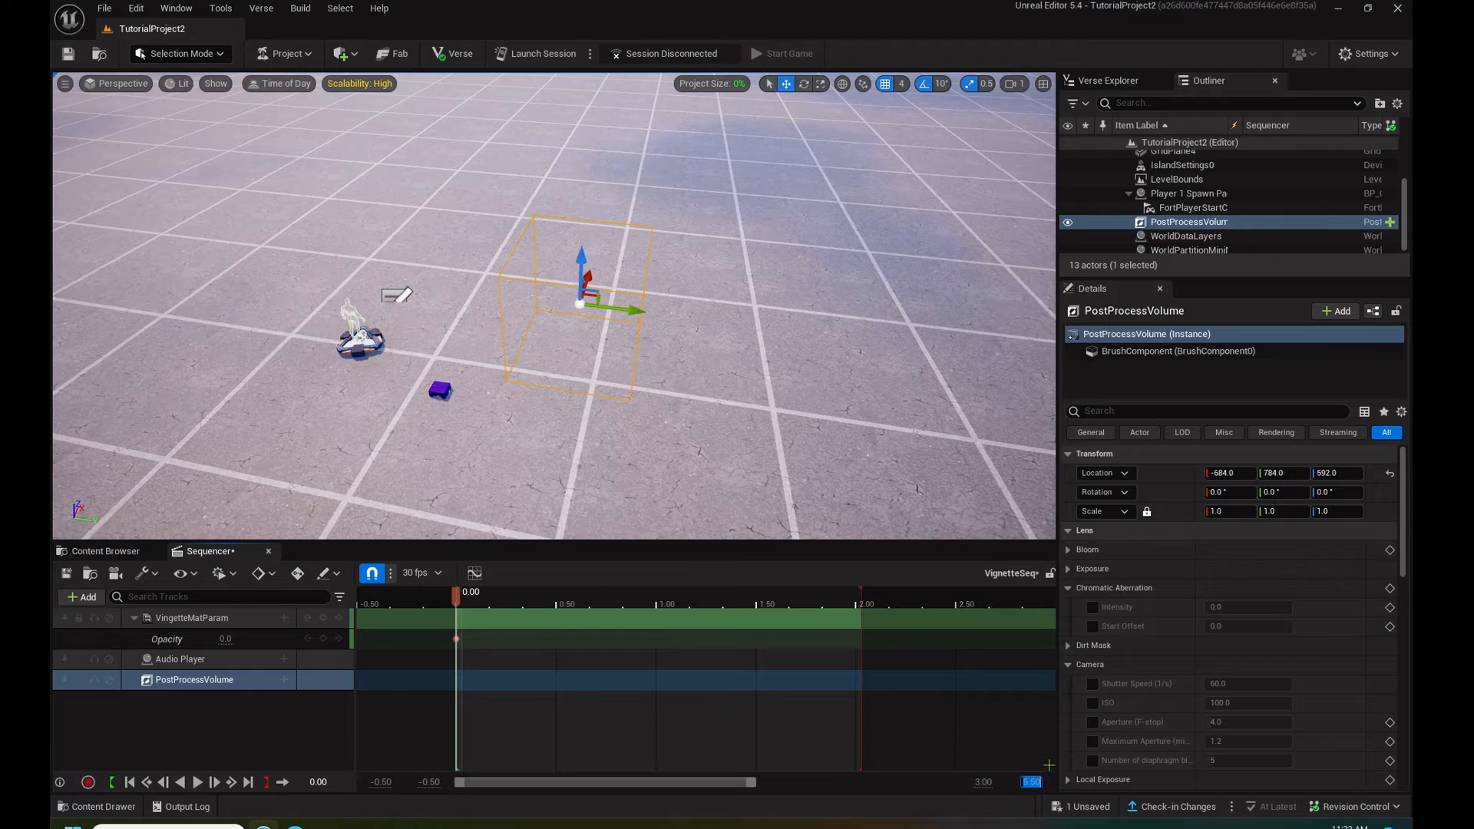
pyautogui.write('2')
pyautogui.press('Return')
pyautogui.doubleClick(1028, 782)
pyautogui.write('3')
pyautogui.press('Return')
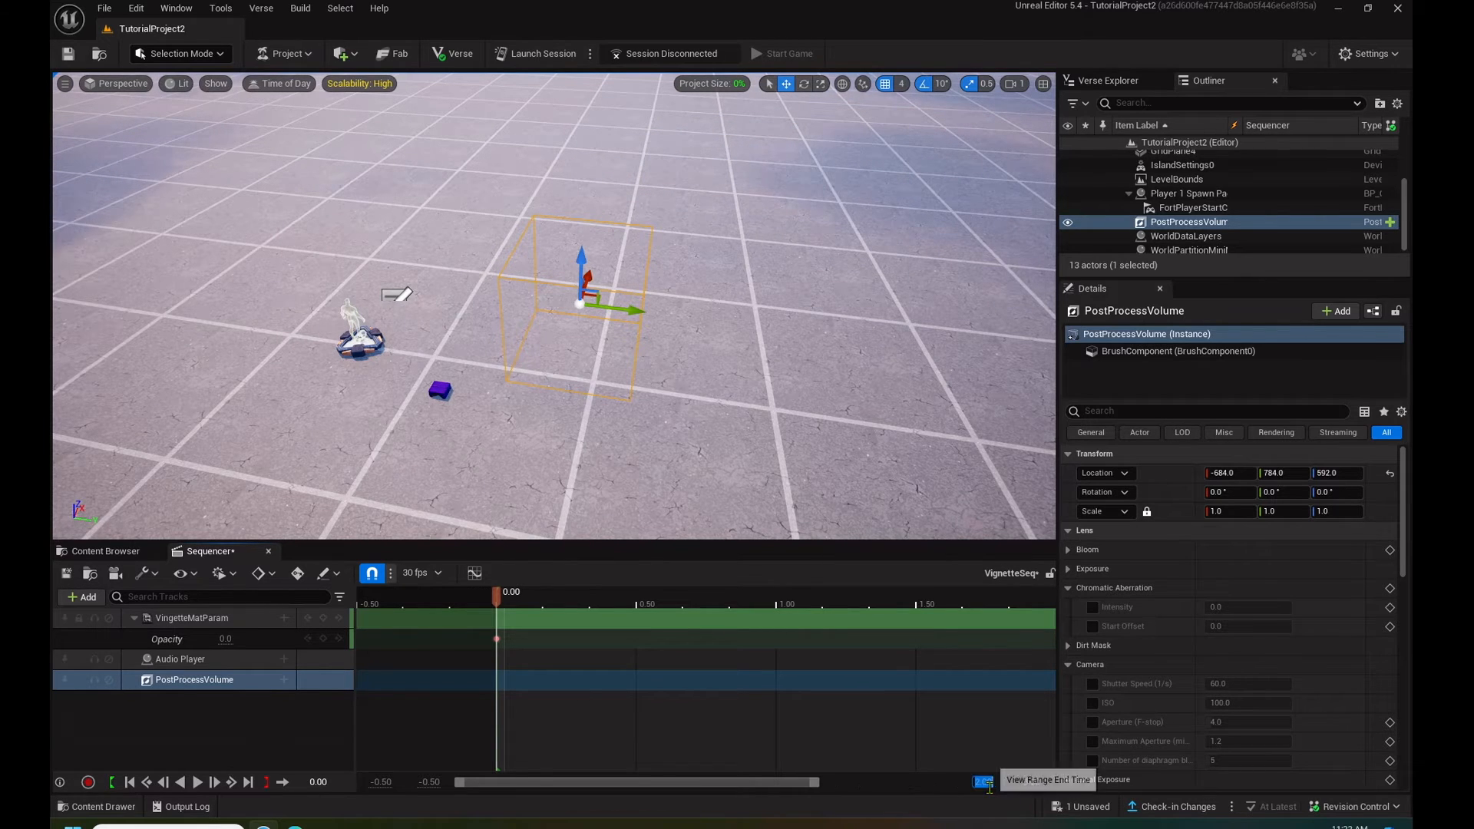
pyautogui.moveTo(799, 782)
pyautogui.mouseDown()
pyautogui.moveTo(862, 783)
pyautogui.moveTo(772, 783)
pyautogui.moveTo(797, 783)
pyautogui.mouseUp()
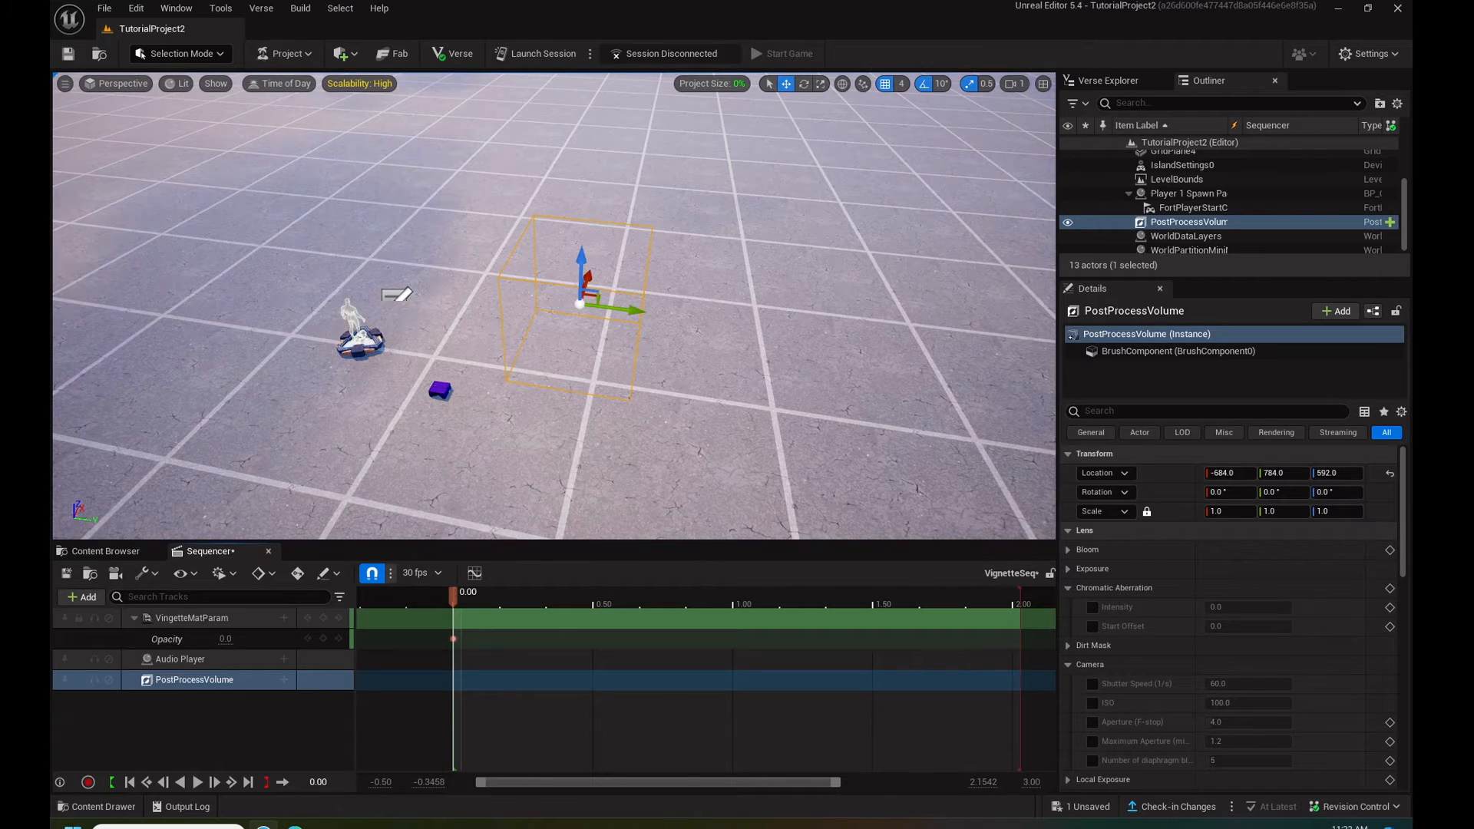
# - Add a Gameplay Events track to the Audio Player in the sequence
pyautogui.click(268, 660)
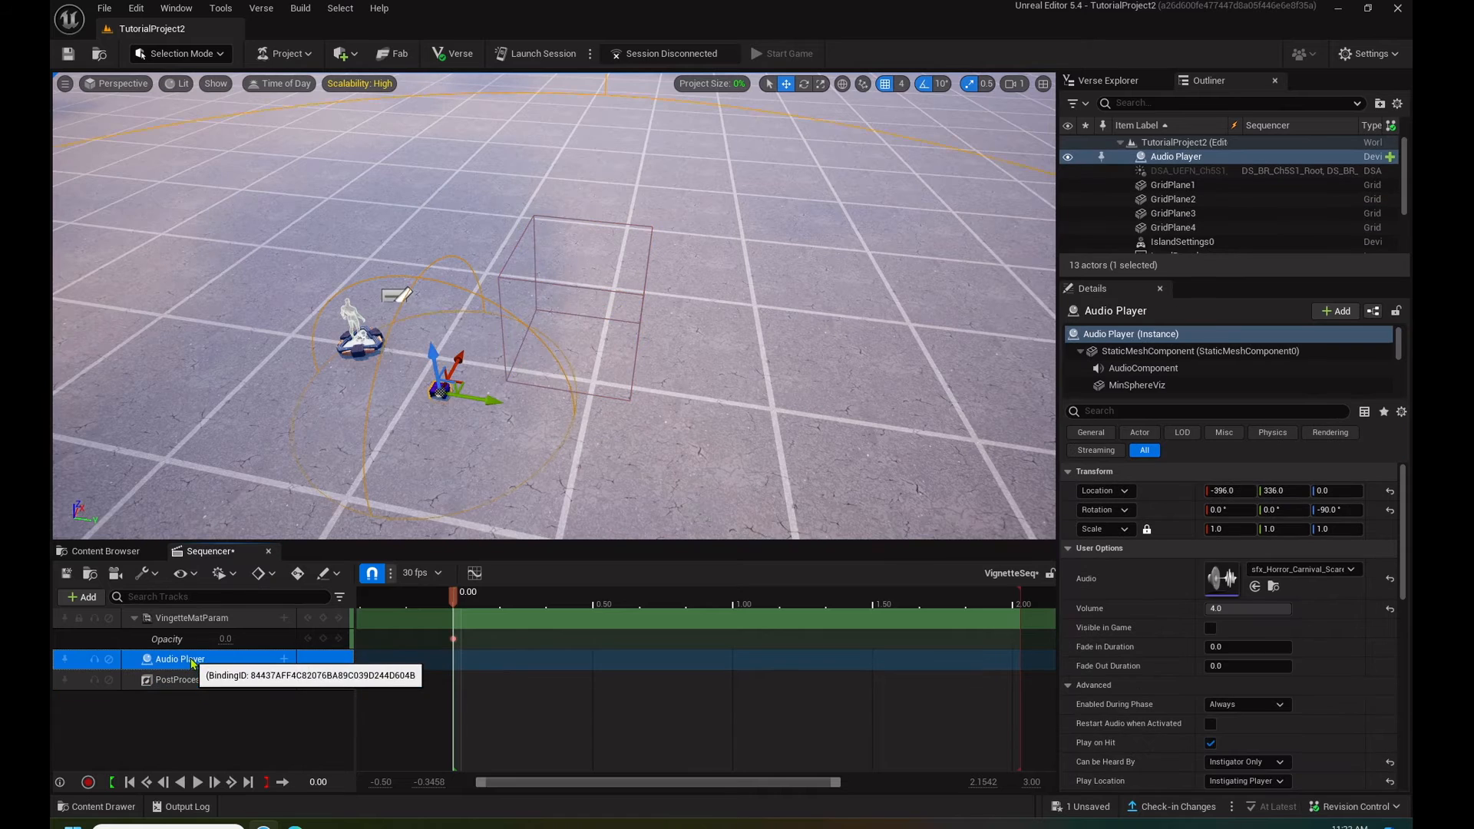
pyautogui.click(284, 659)
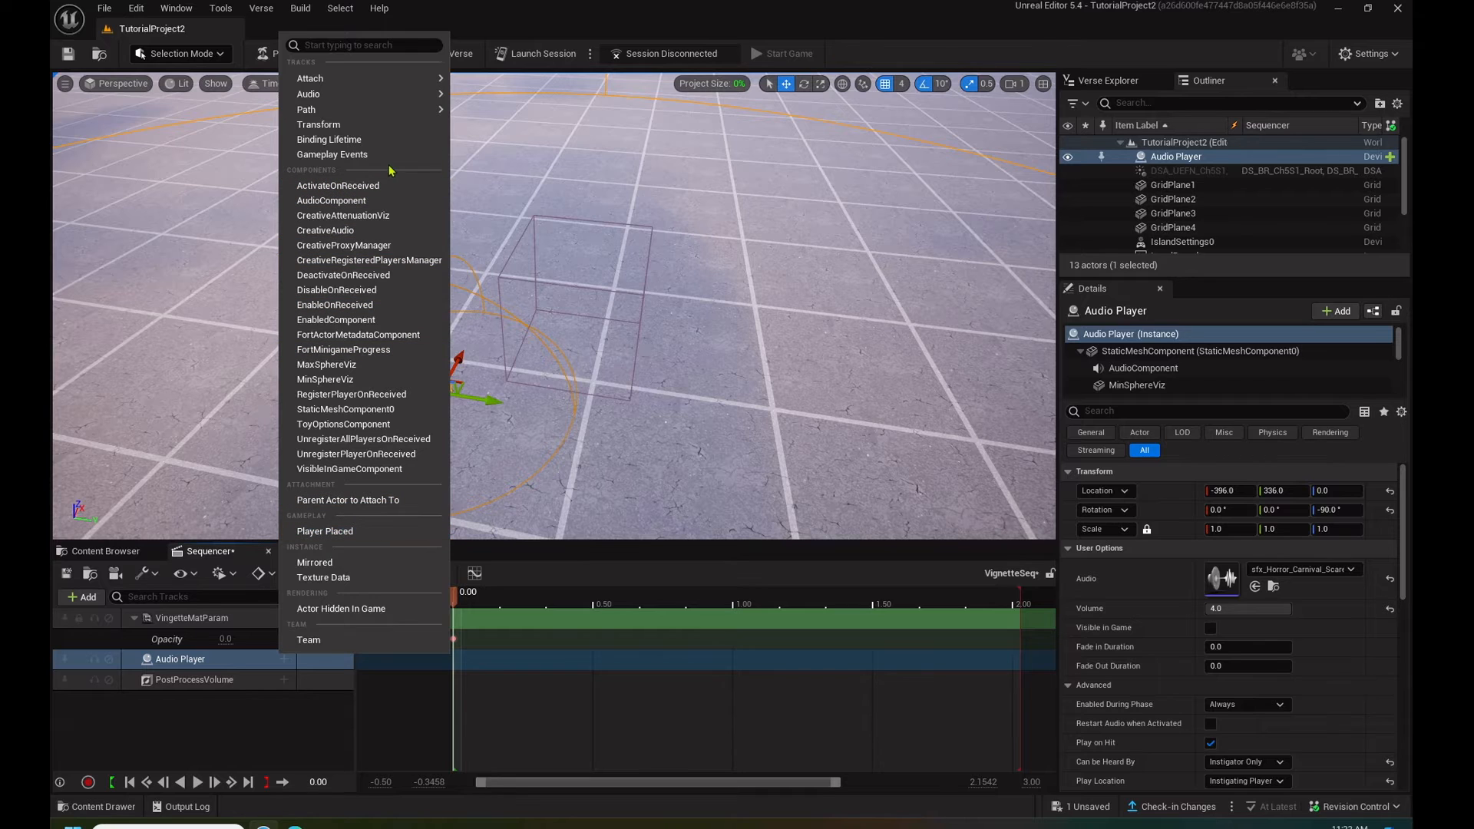
pyautogui.click(356, 157)
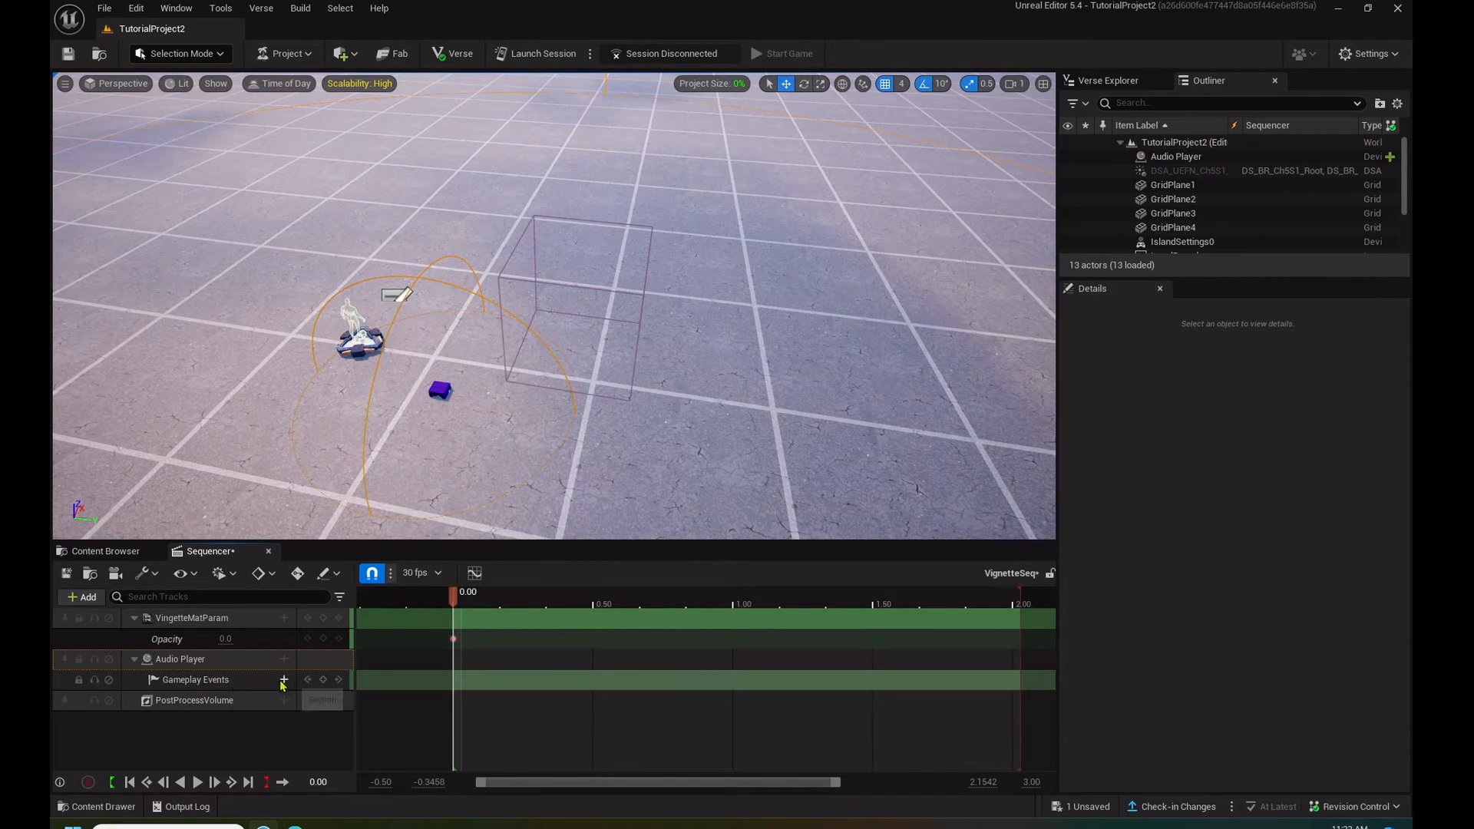
pyautogui.click(216, 687)
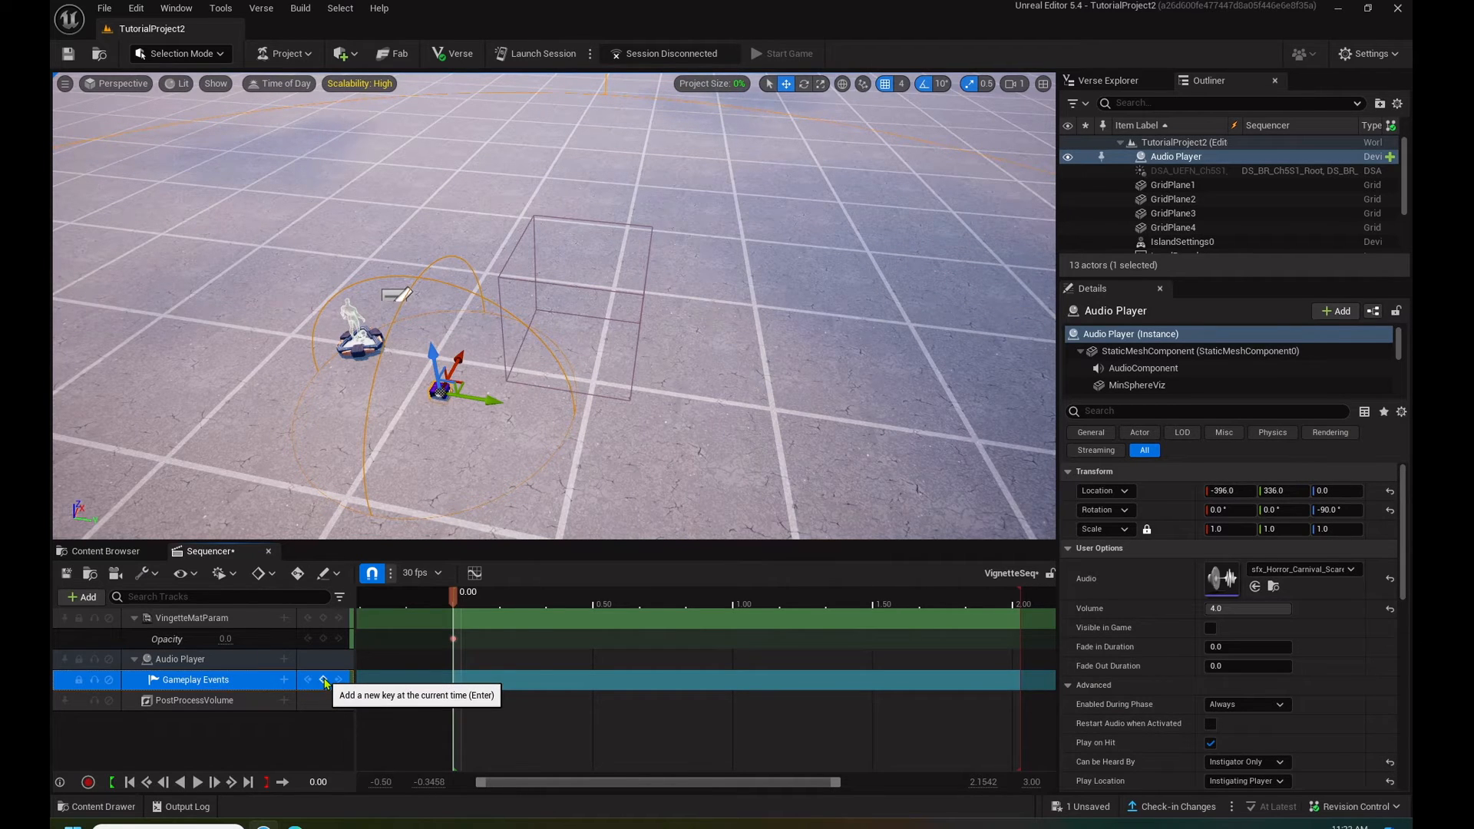
# - Add a Blend Weight track and a Post Process Materials [0] weight track to the PostProcessVolume
pyautogui.click(286, 701)
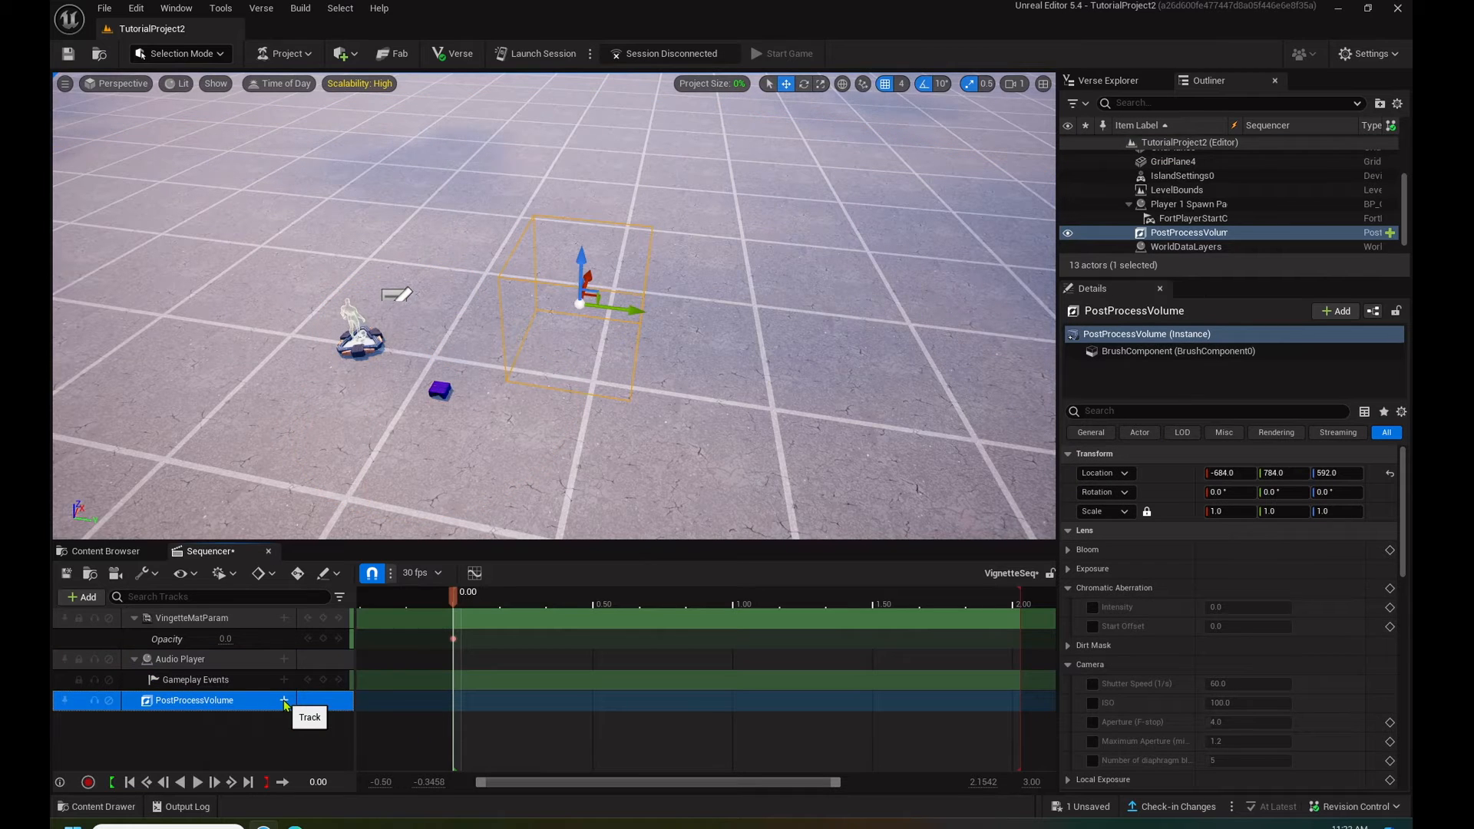
pyautogui.click(284, 702)
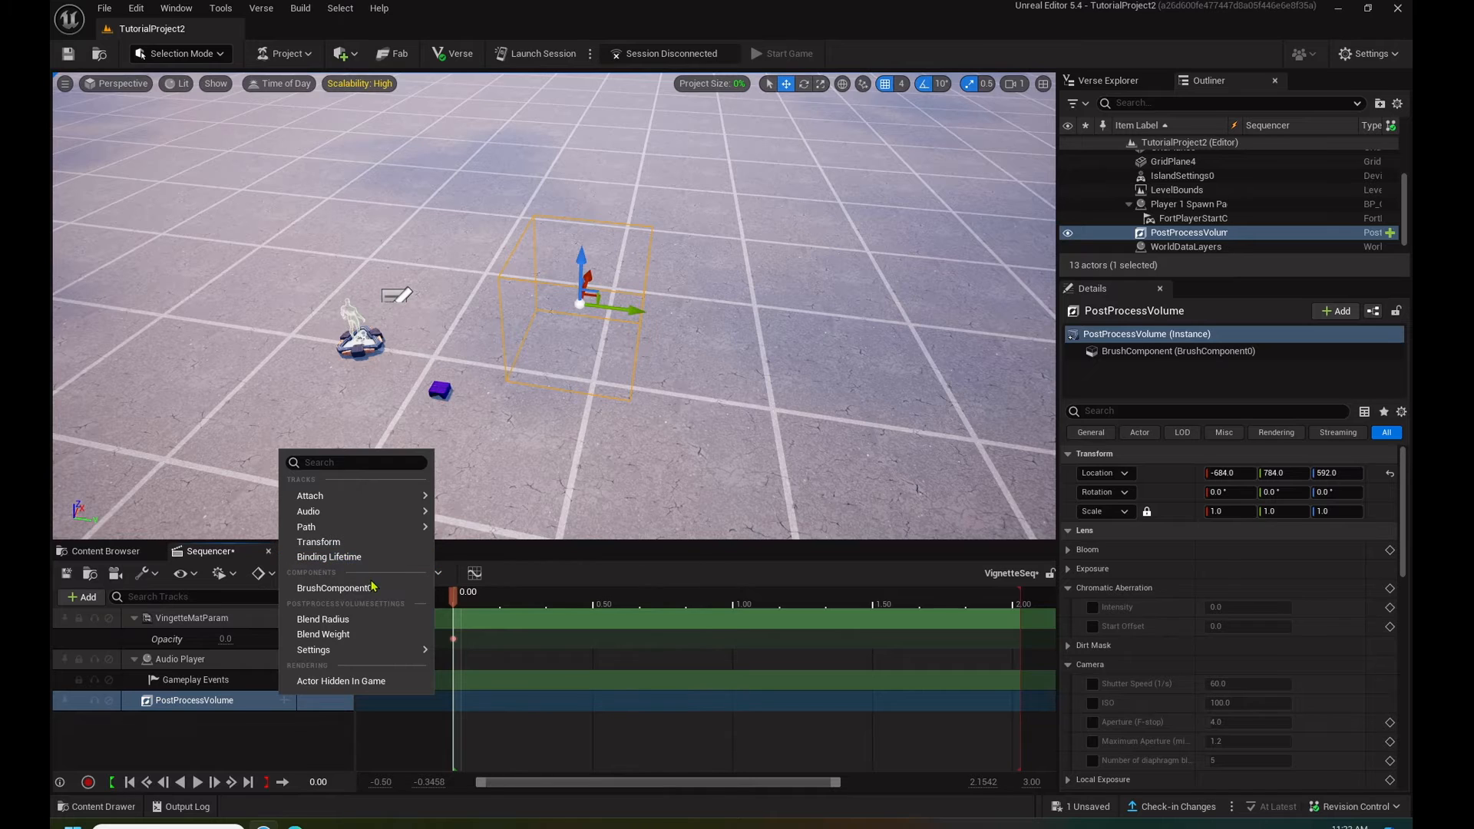
pyautogui.click(324, 634)
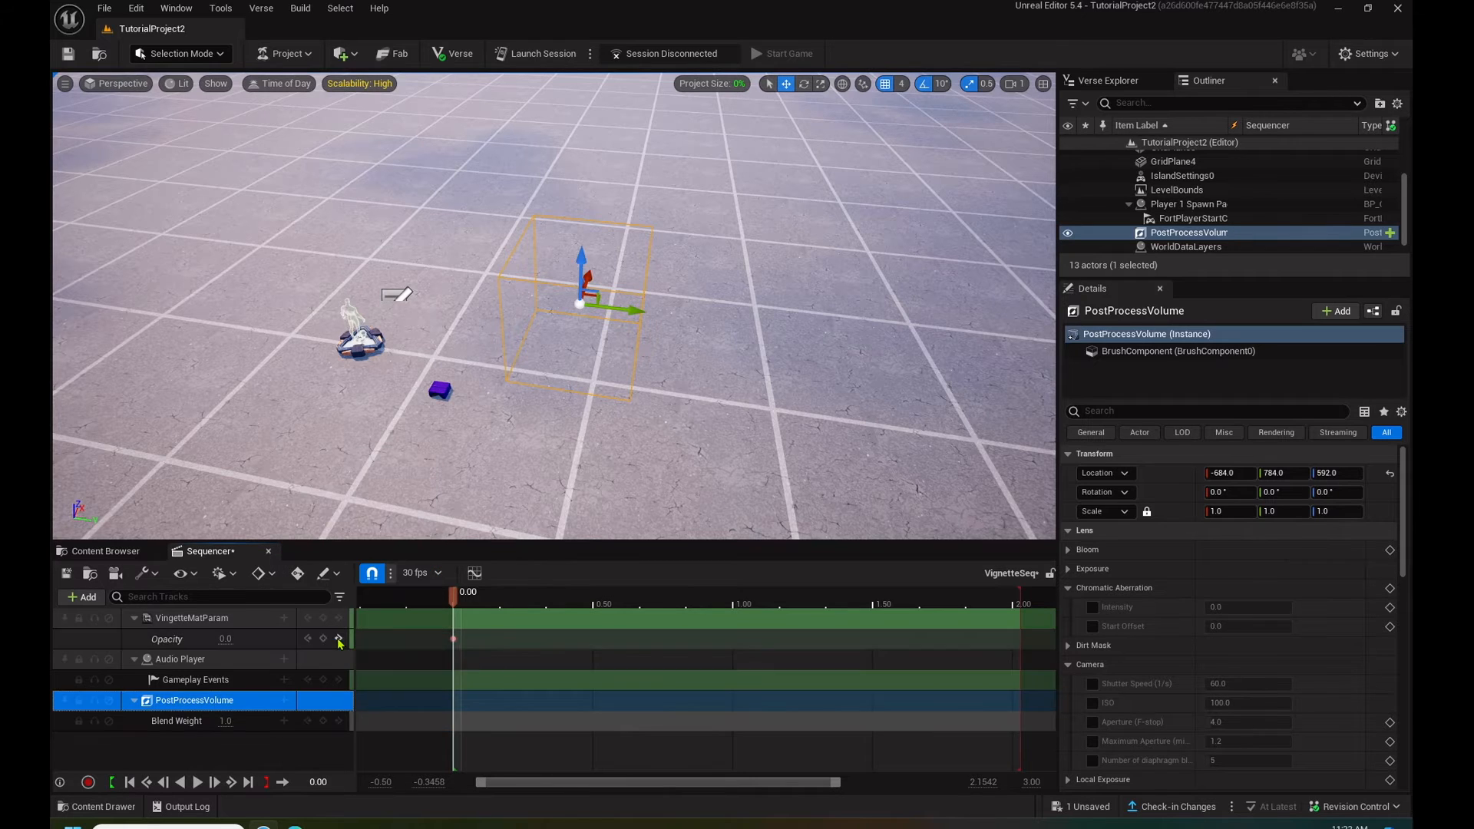
pyautogui.click(285, 700)
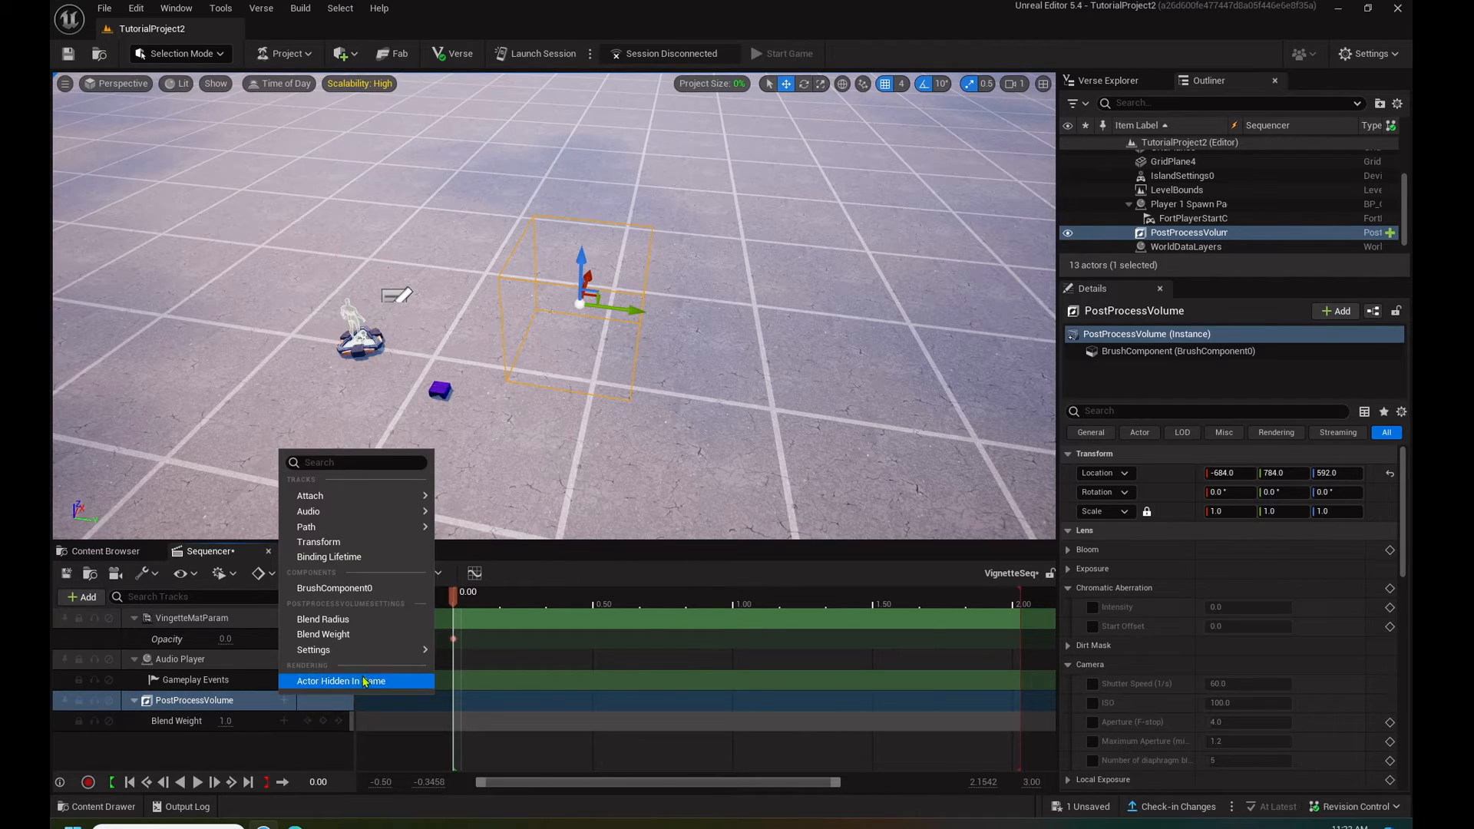
pyautogui.moveTo(356, 654)
pyautogui.moveTo(504, 652)
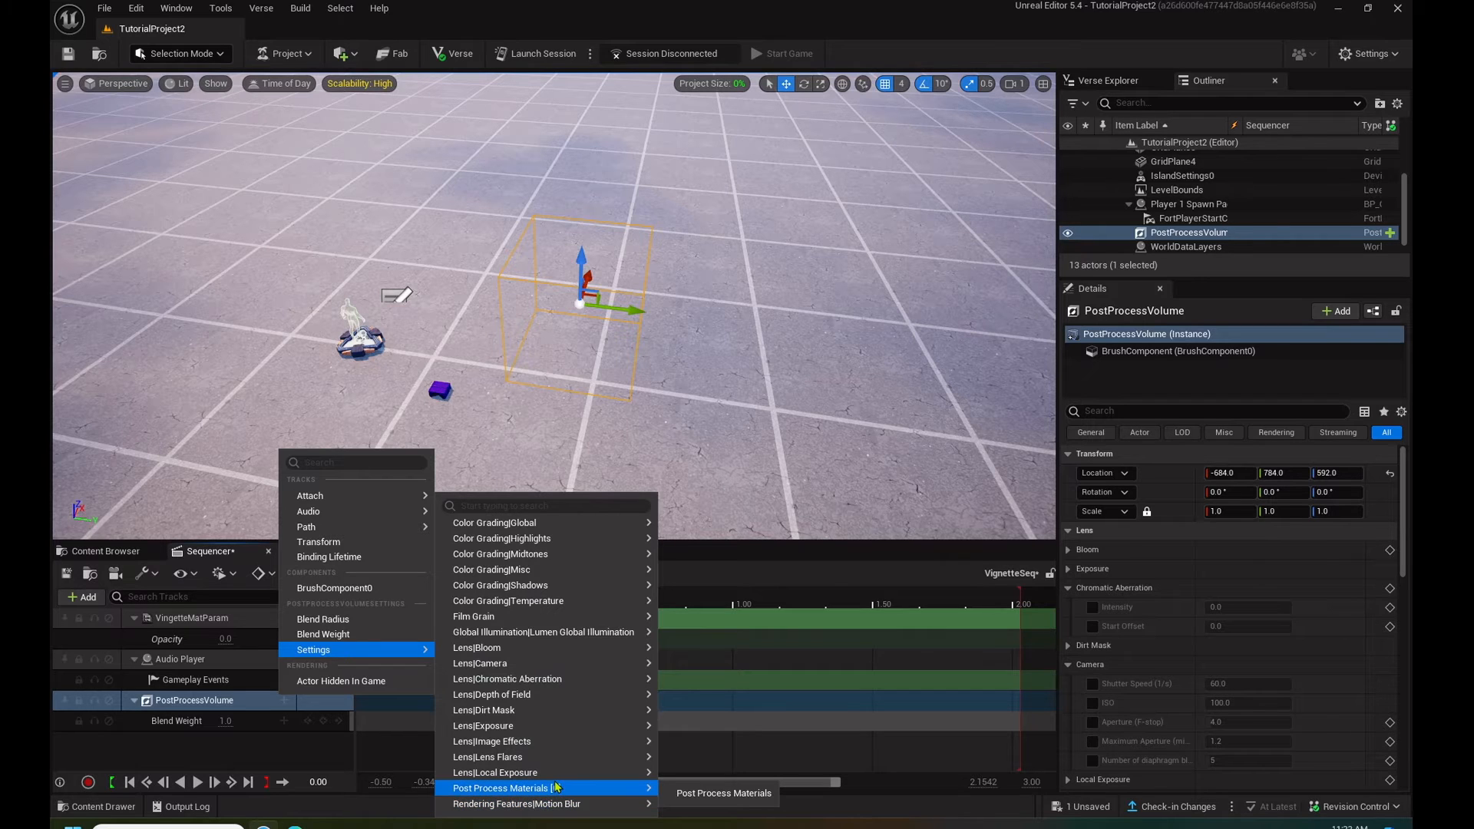
pyautogui.moveTo(543, 710)
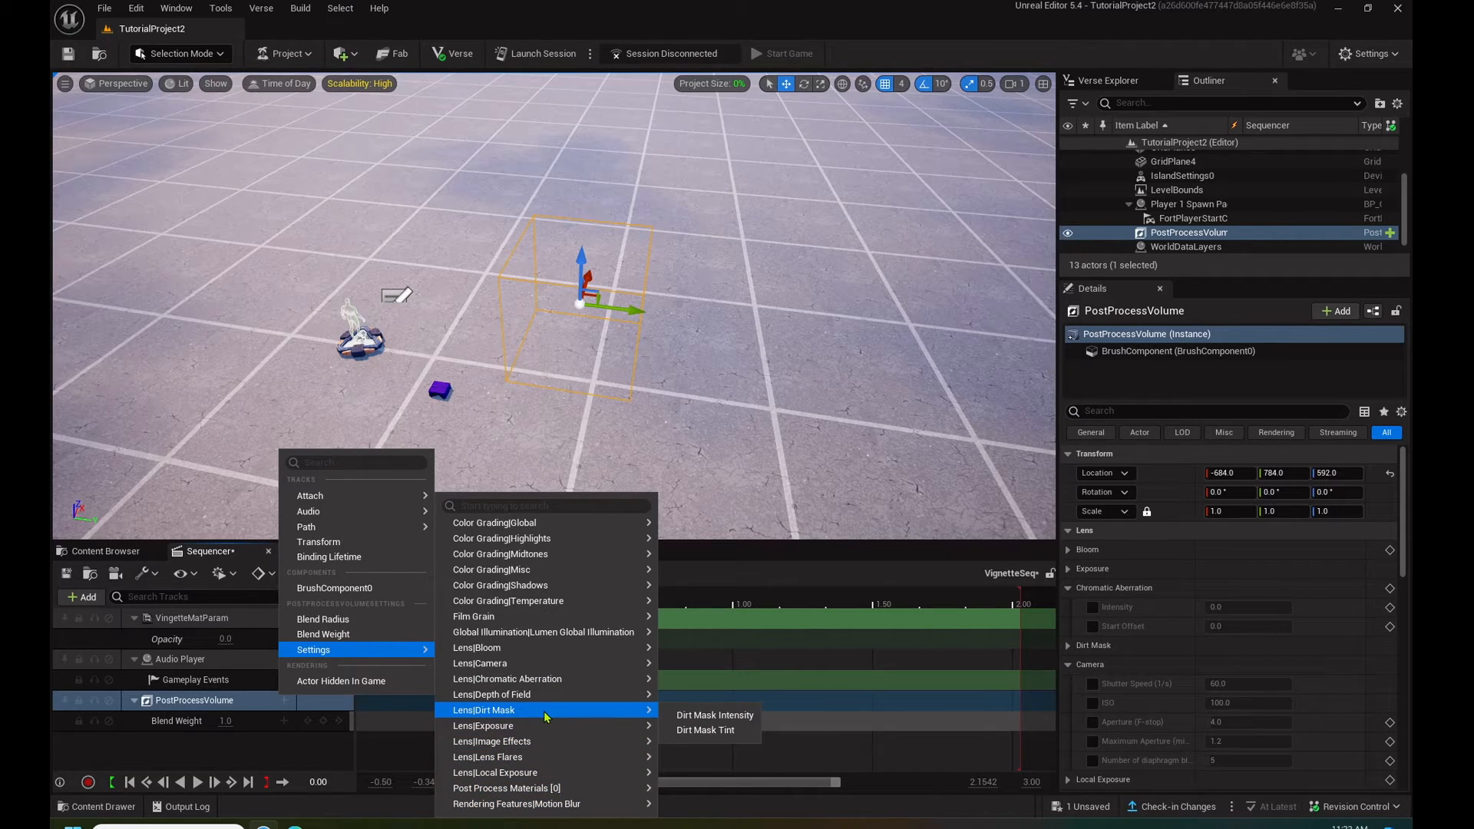
pyautogui.moveTo(535, 792)
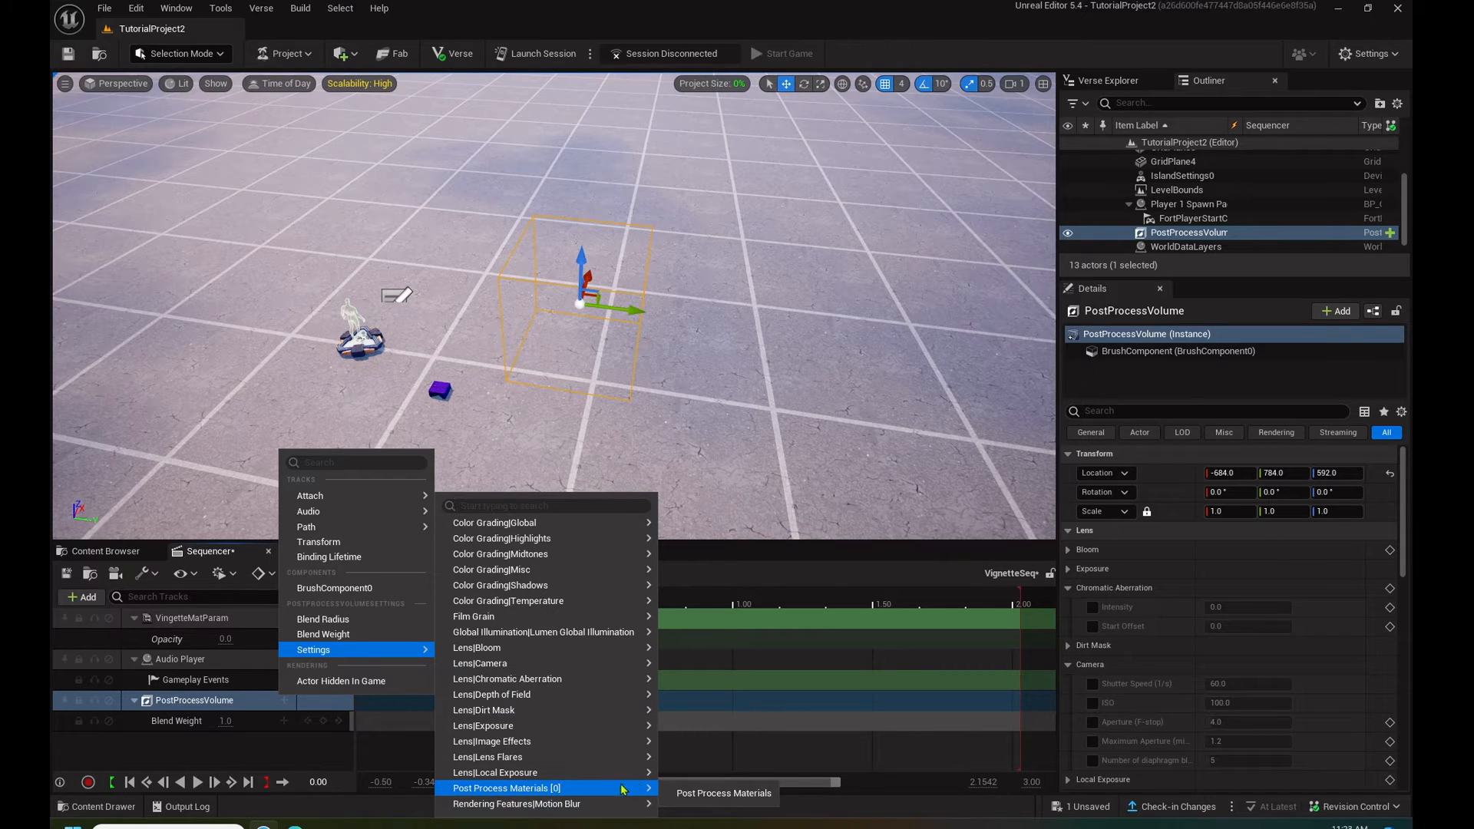
pyautogui.click(694, 793)
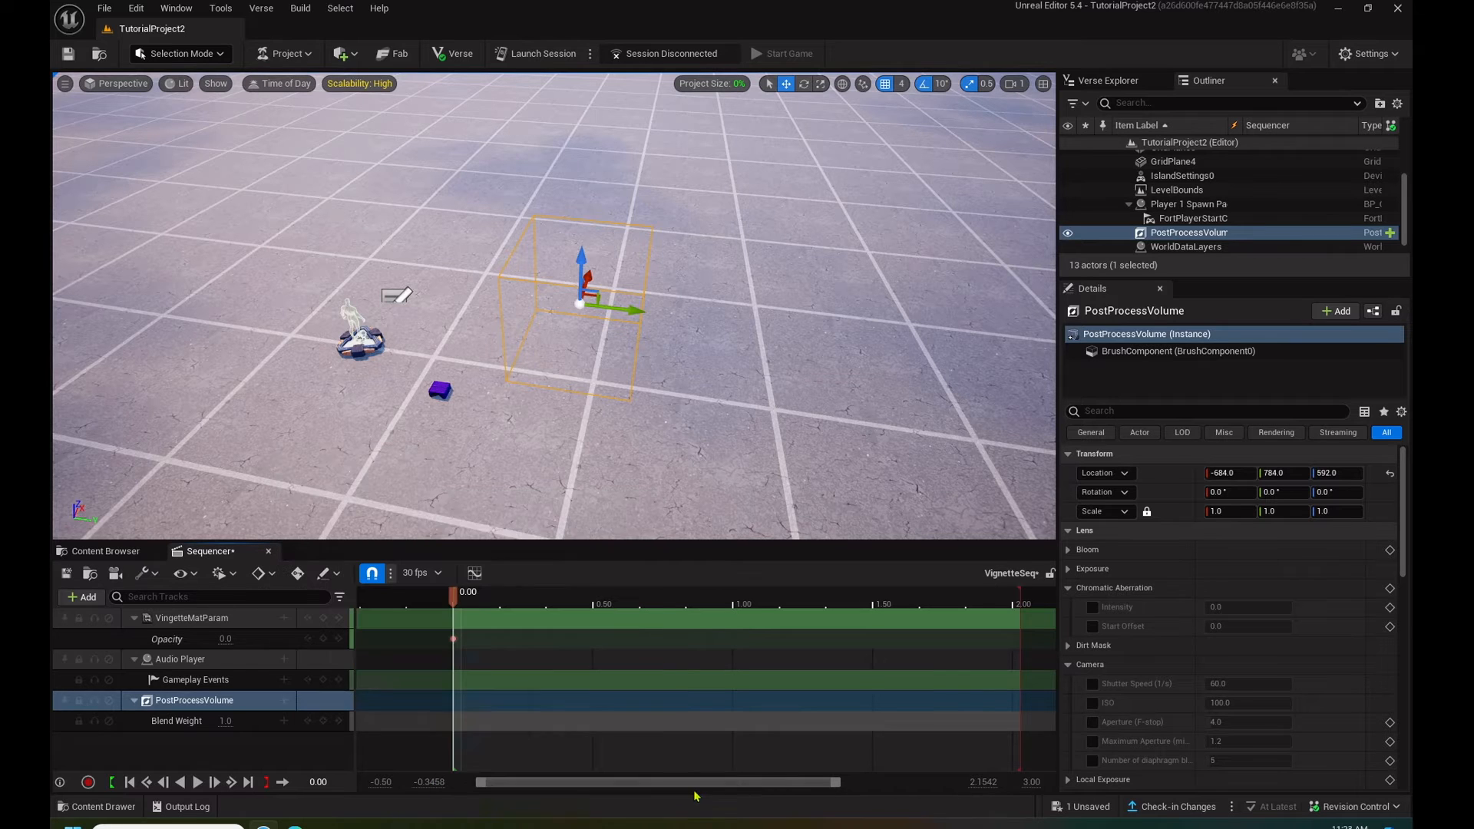
pyautogui.click(284, 700)
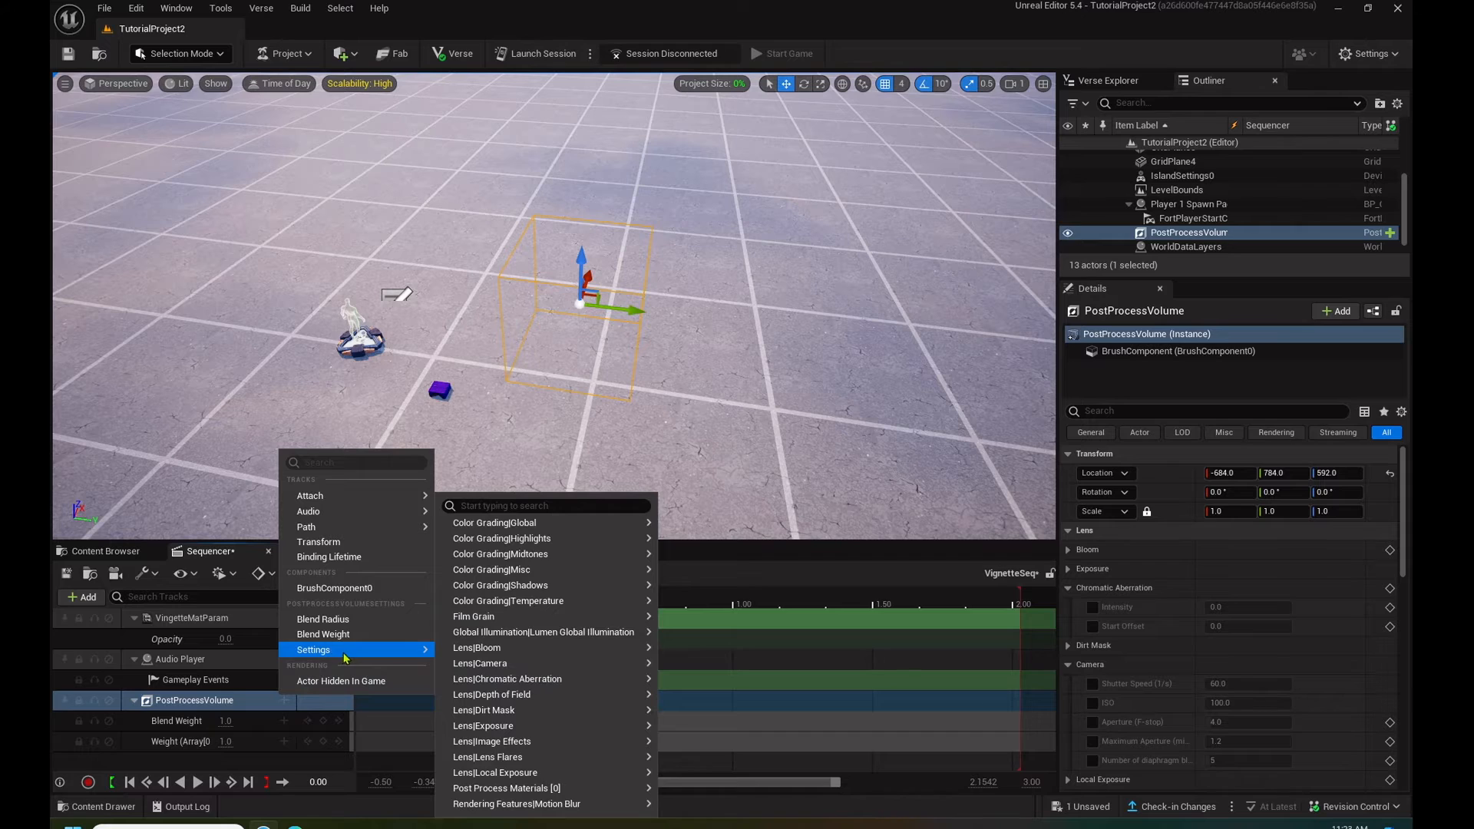
pyautogui.moveTo(557, 790)
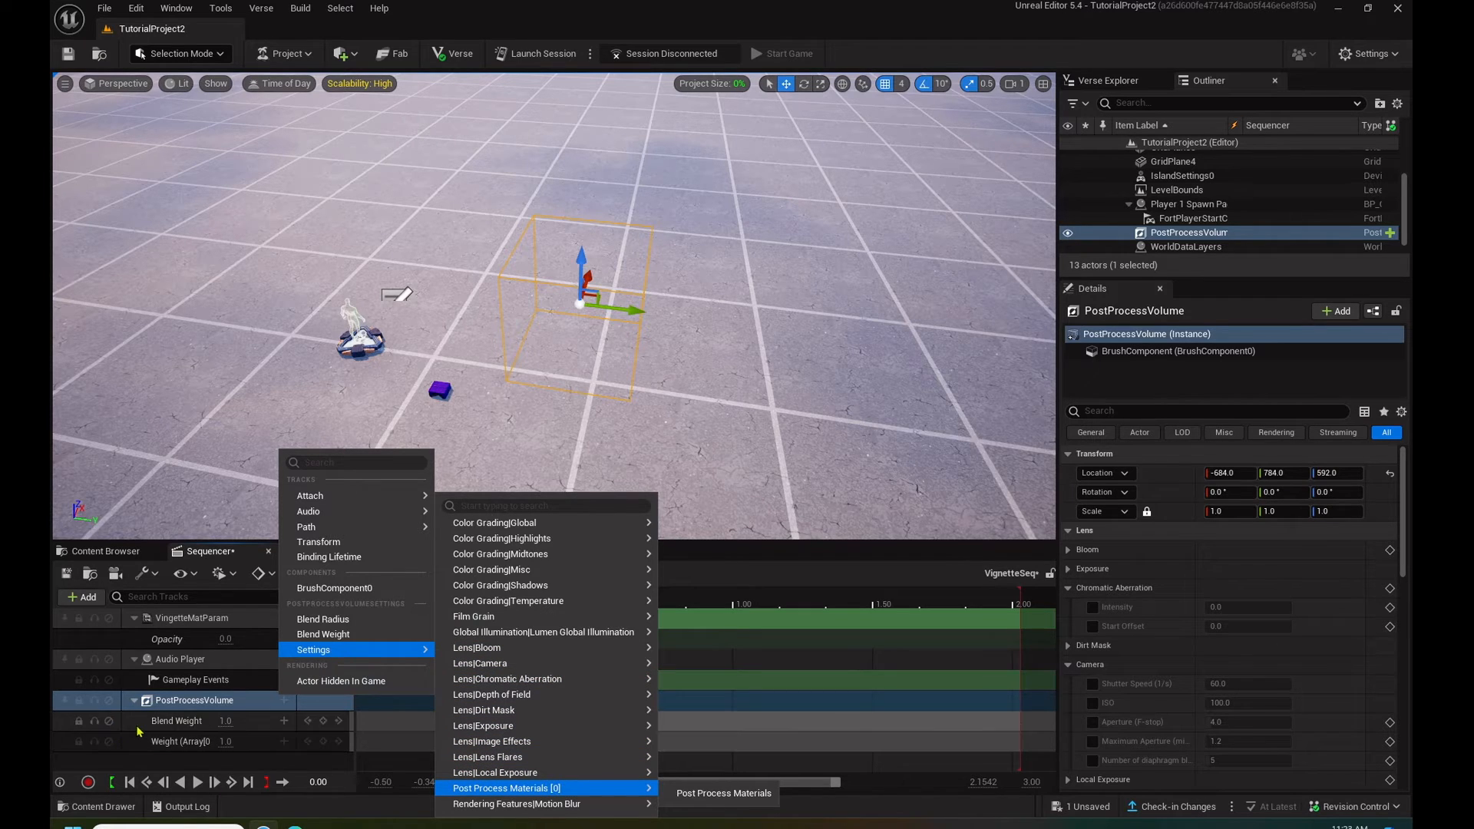
pyautogui.click(209, 555)
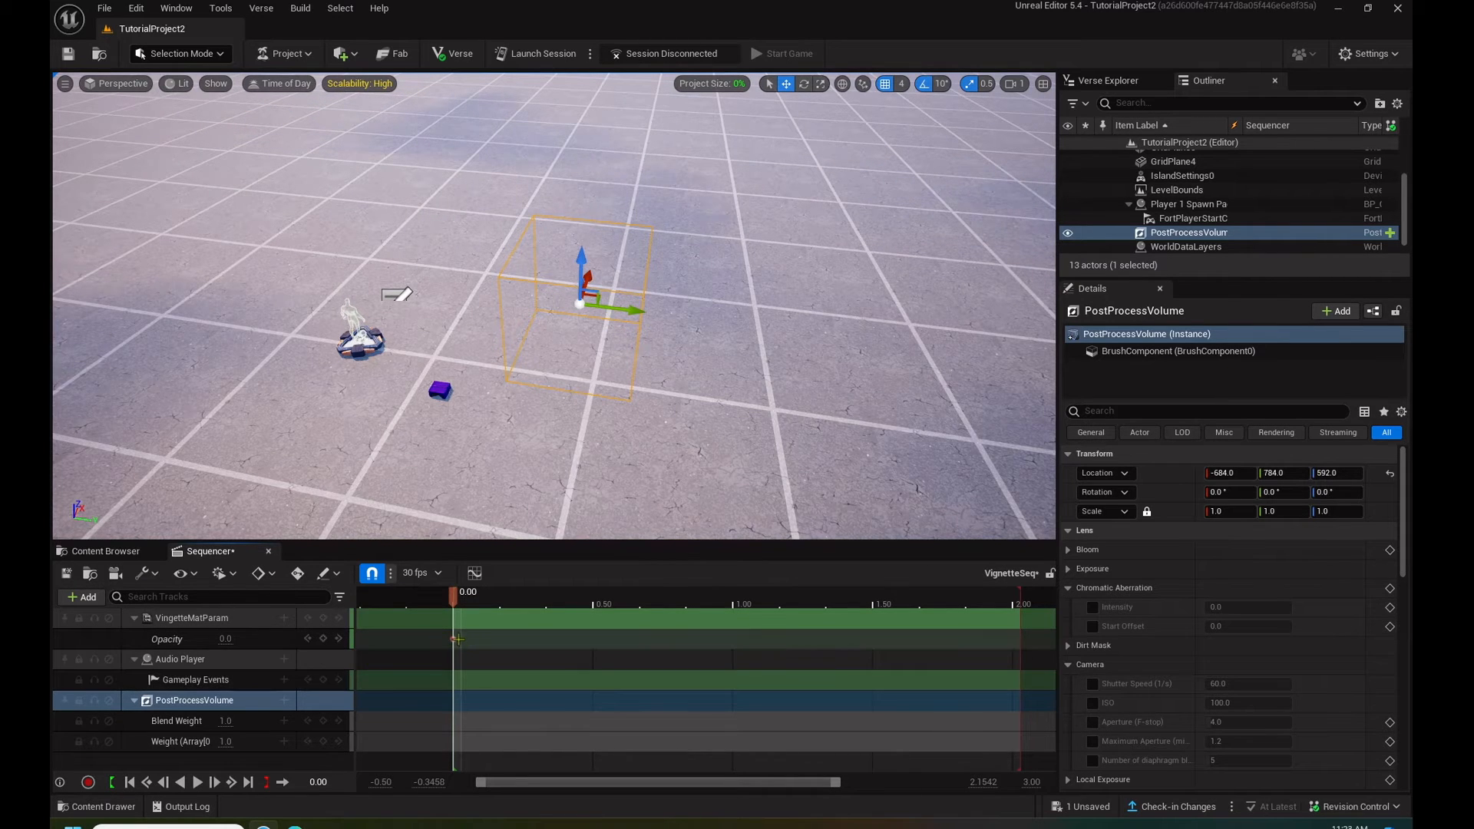
# - Add keys at 0.00 on the Gameplay Events, Blend Weight and post process material Weight tracks
pyautogui.click(323, 680)
pyautogui.click(322, 721)
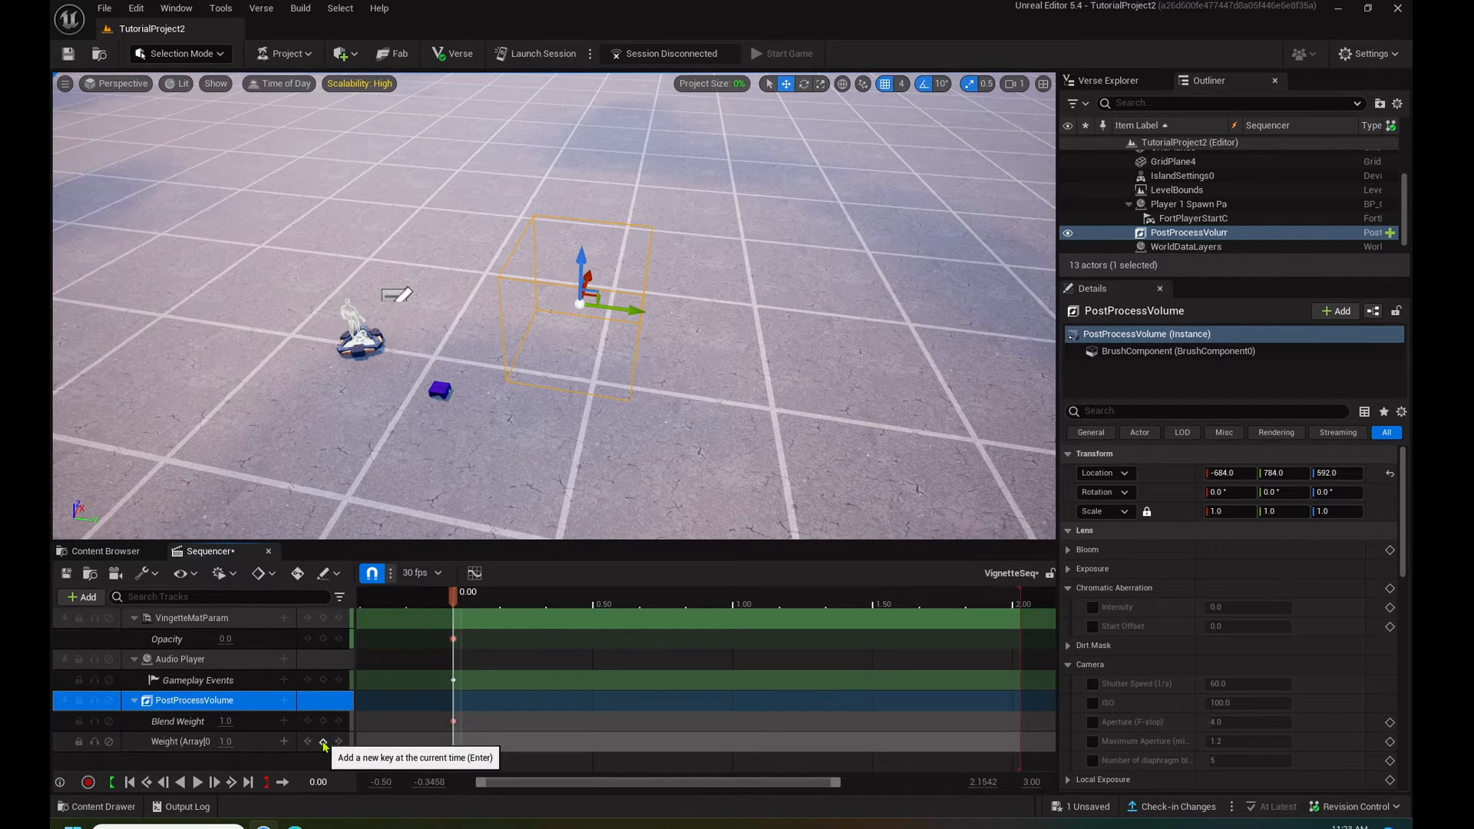
pyautogui.click(323, 740)
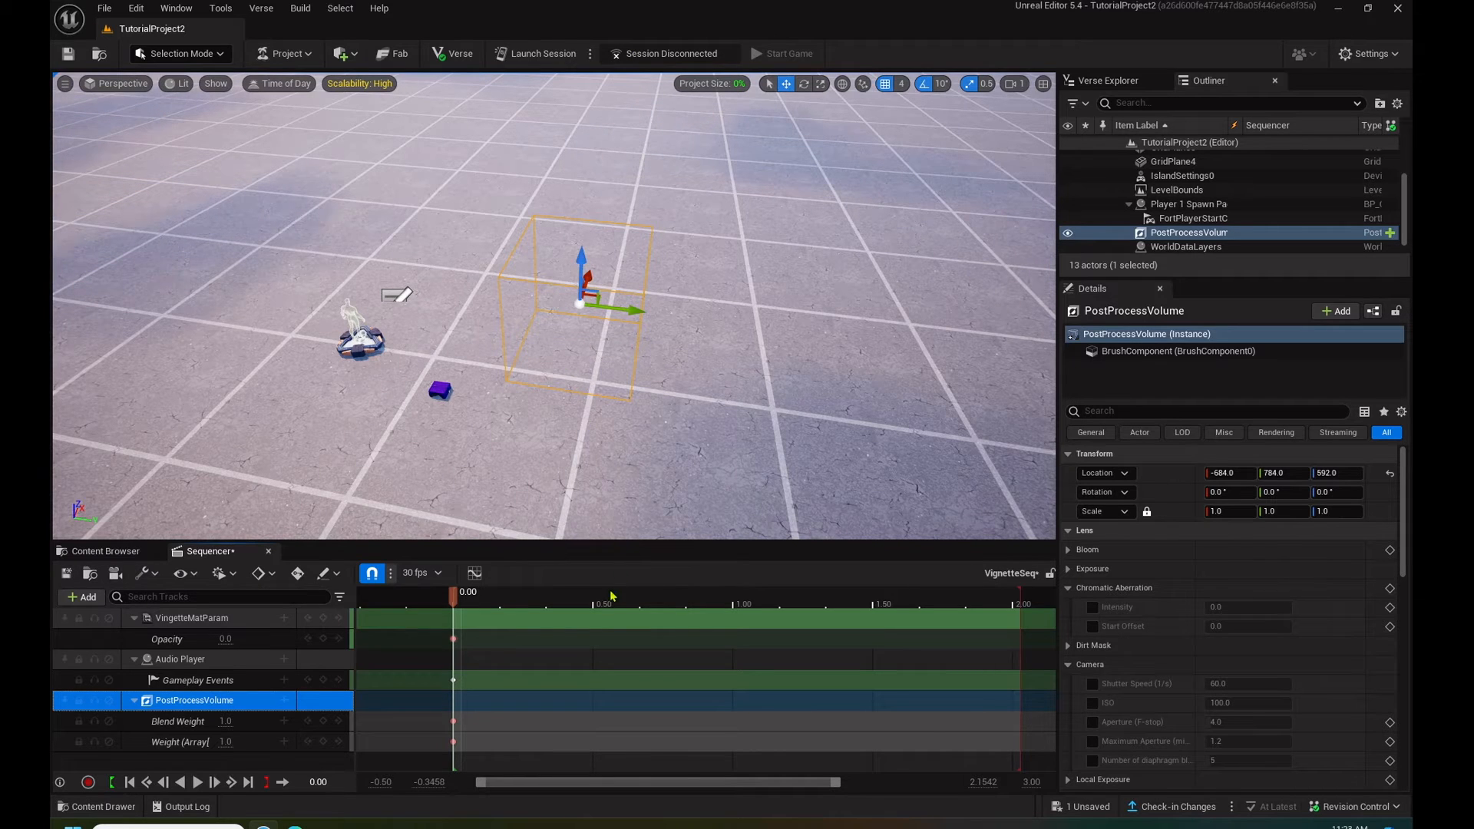
# - Key the Opacity parameter at 1.0 at the 1.00 second mark
pyautogui.click(453, 597)
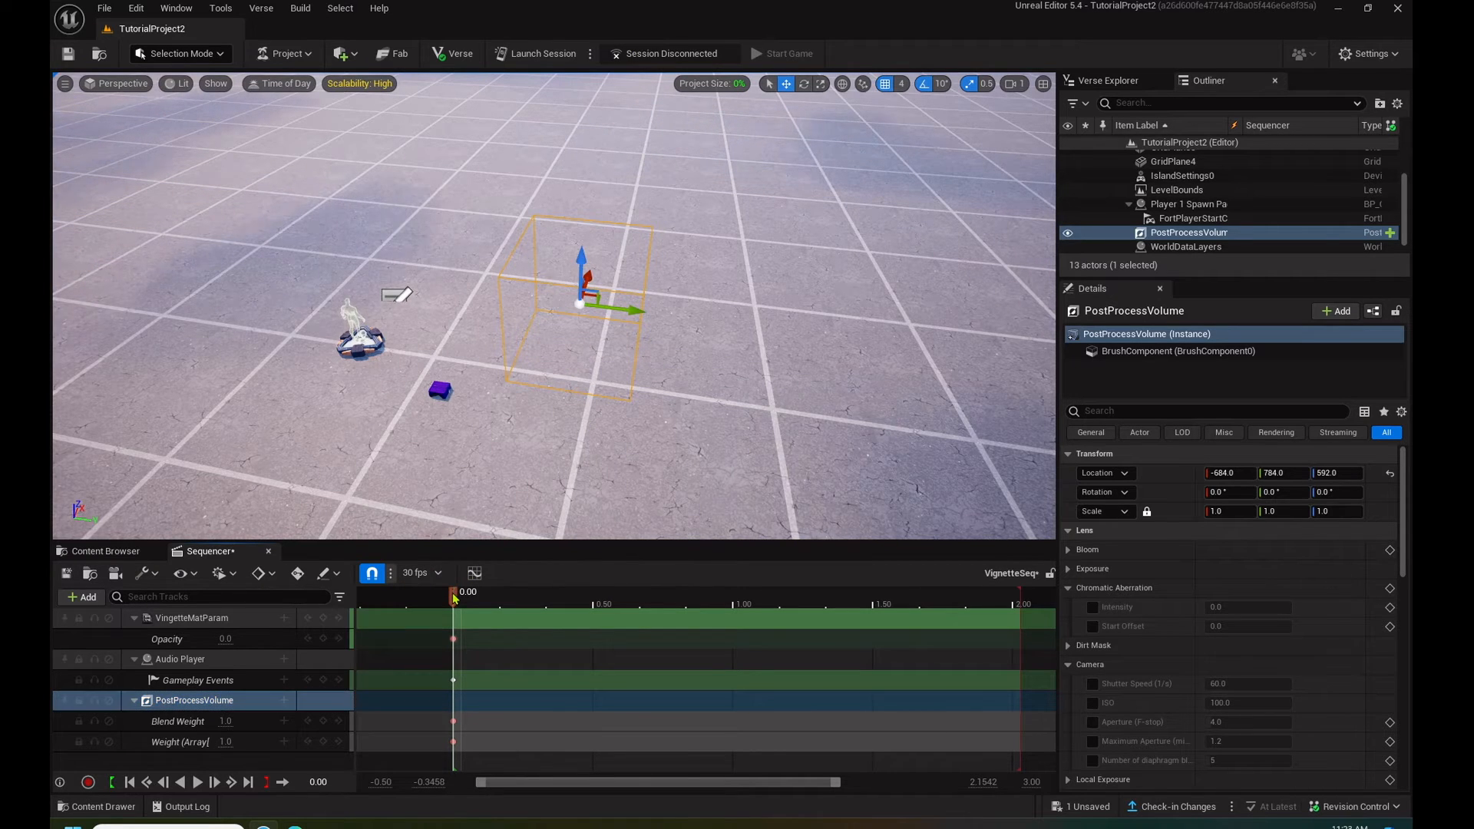
pyautogui.moveTo(453, 597); pyautogui.dragTo(735, 593)
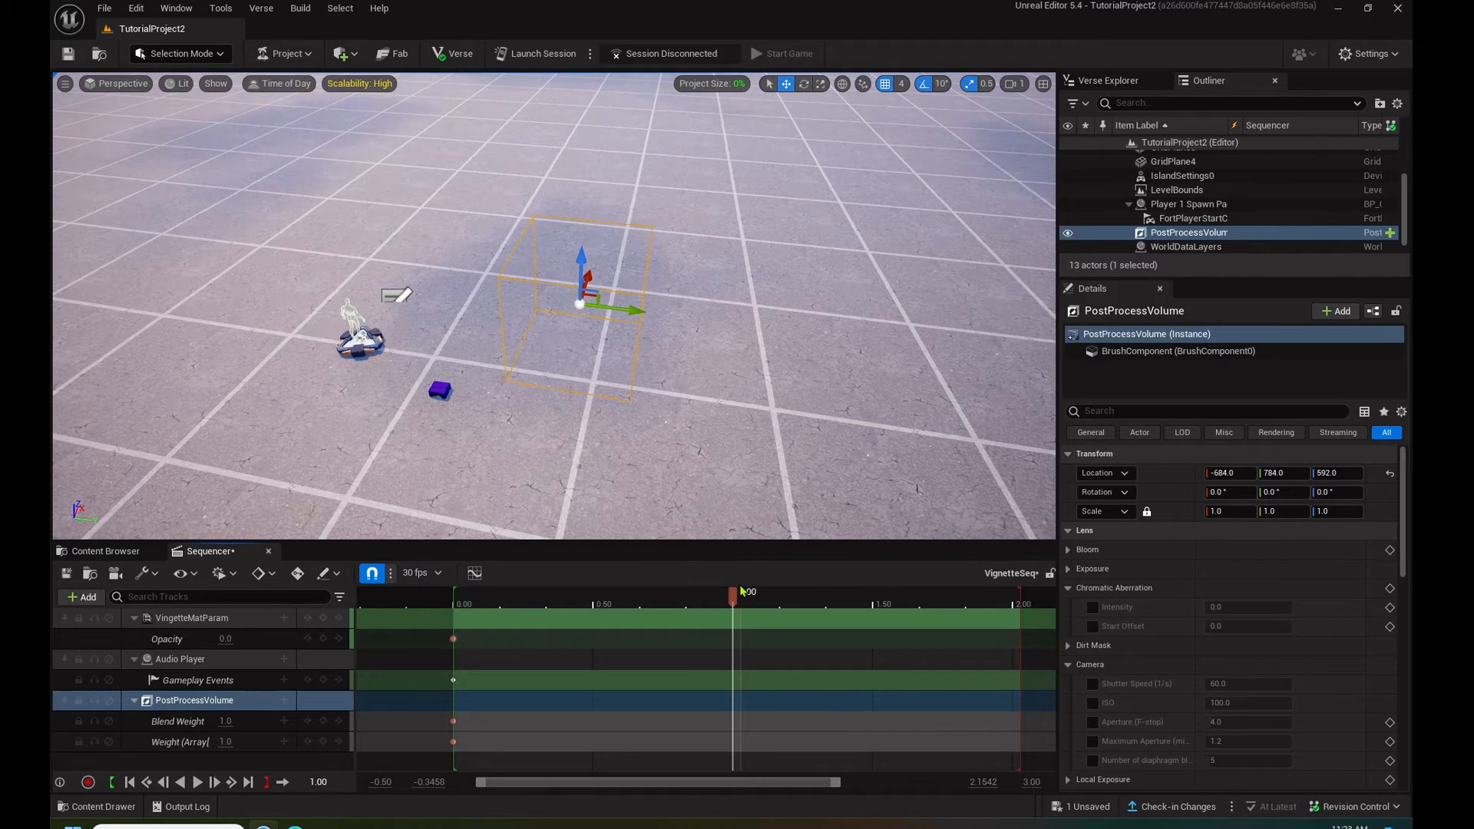
pyautogui.click(226, 638)
pyautogui.write('1')
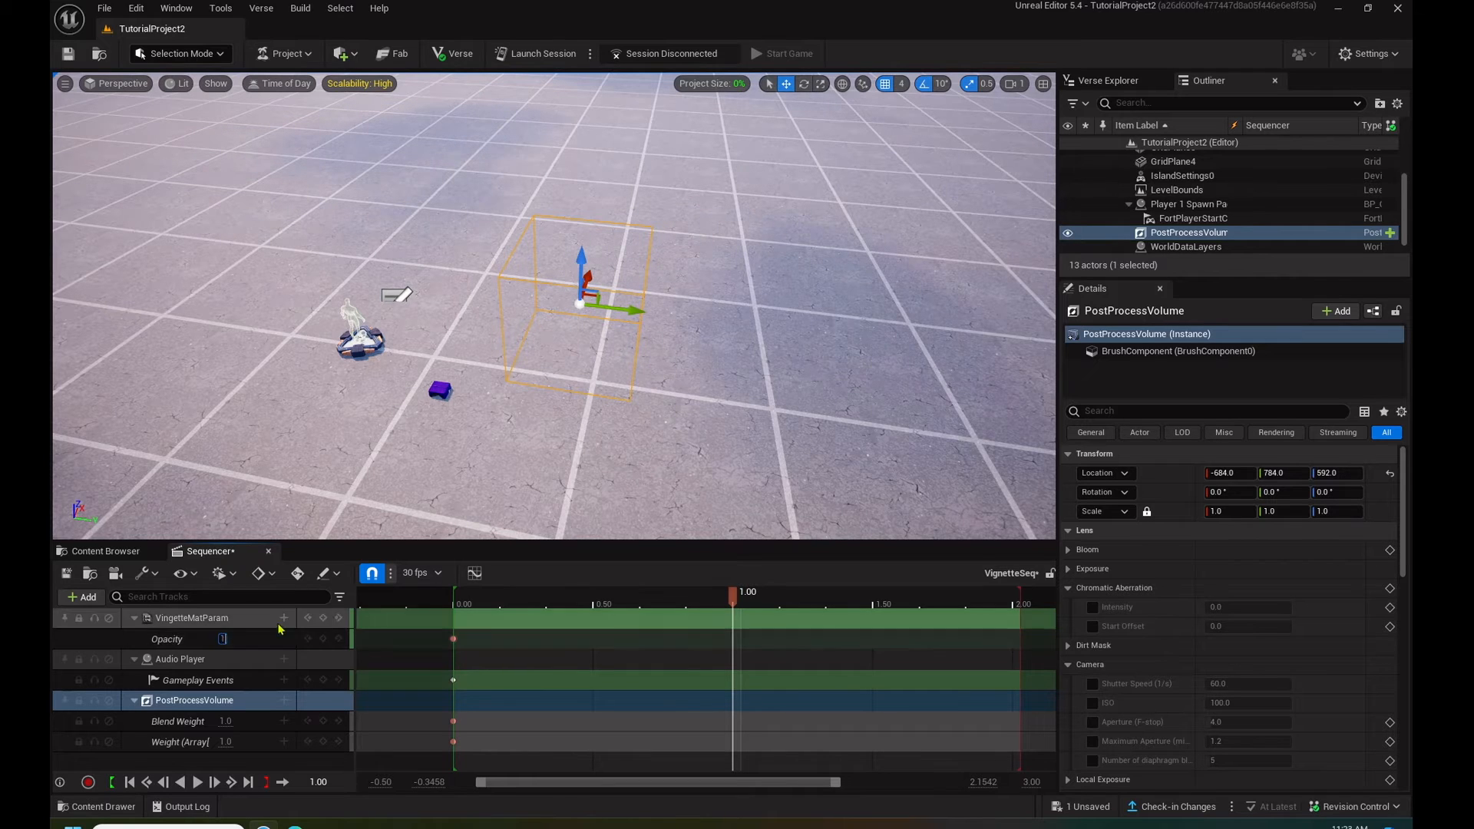
pyautogui.click(323, 638)
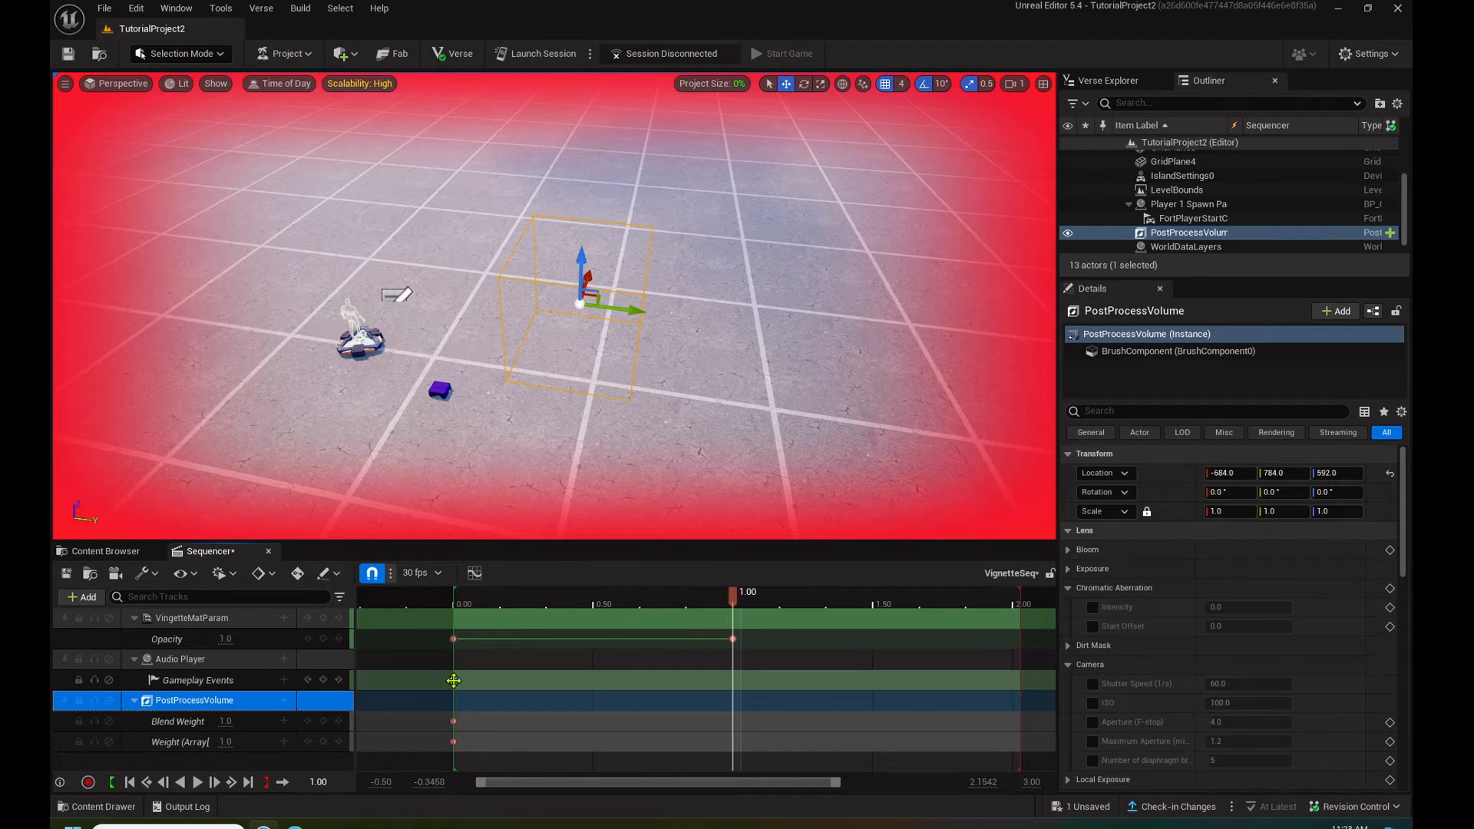
# - Set the gameplay event function of the Audio Player's Gameplay Events key at 0.00 to Play
pyautogui.click(454, 680)
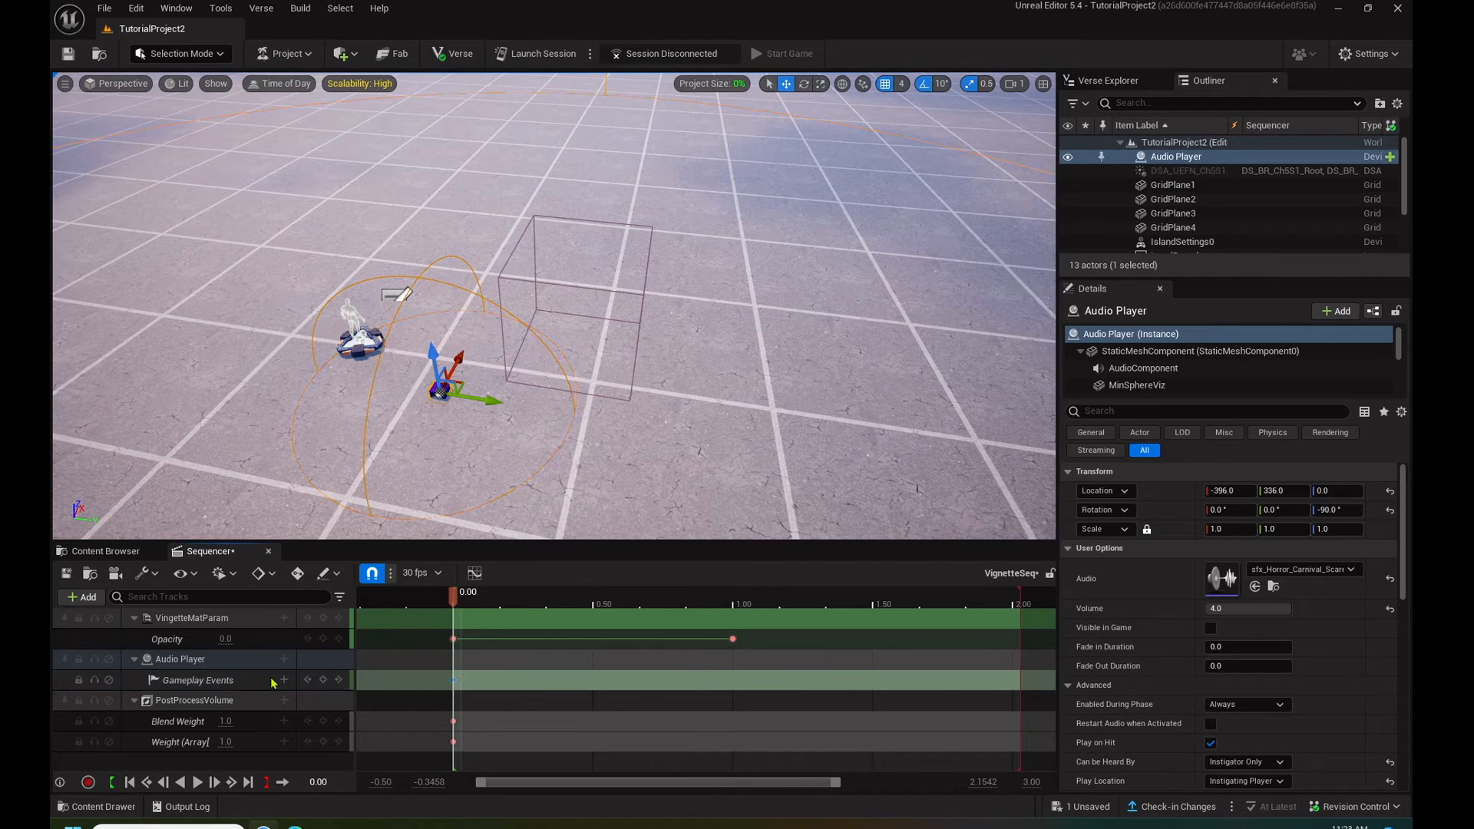
pyautogui.rightClick(453, 681)
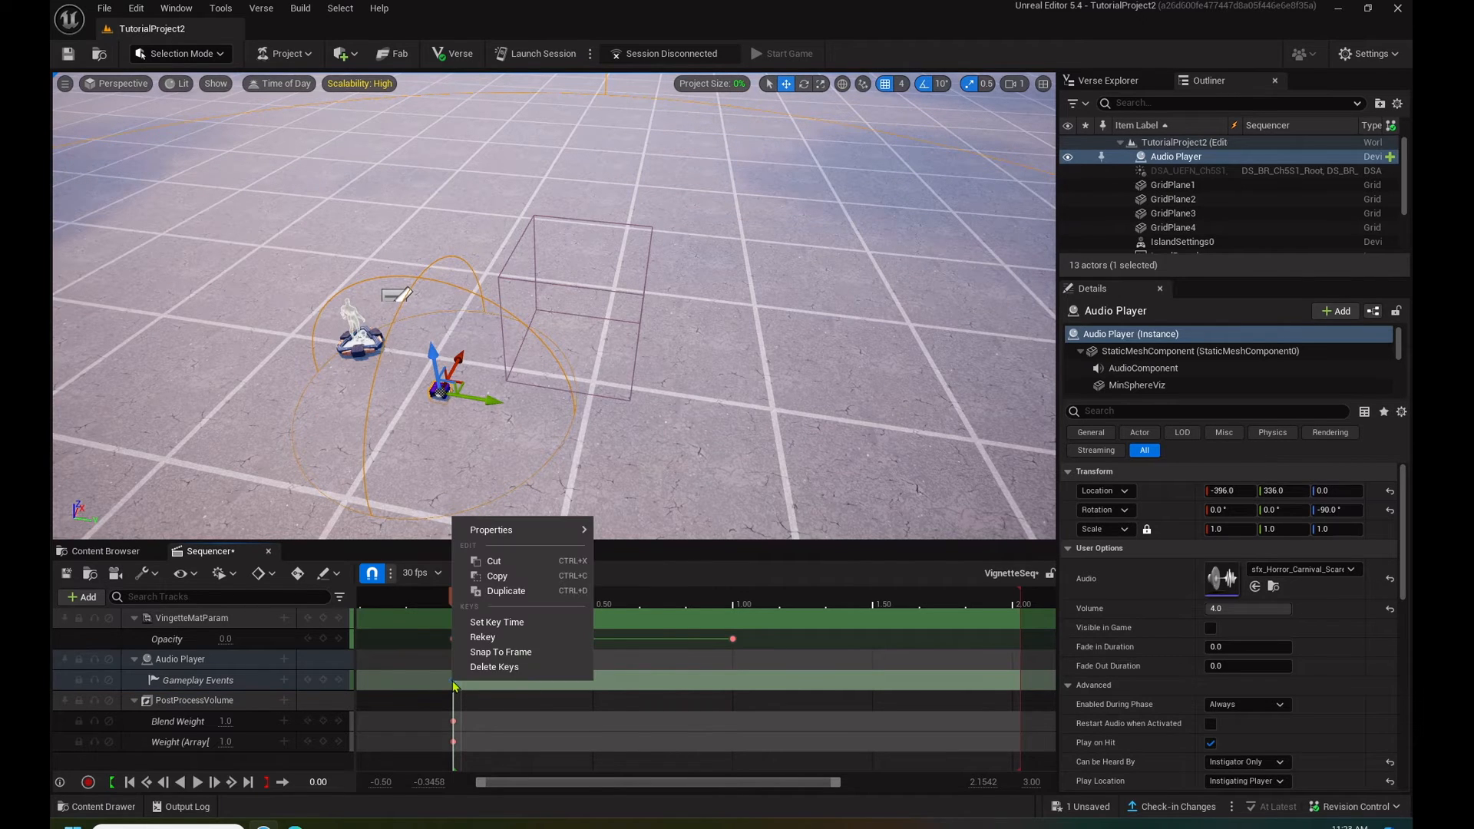
pyautogui.moveTo(504, 528)
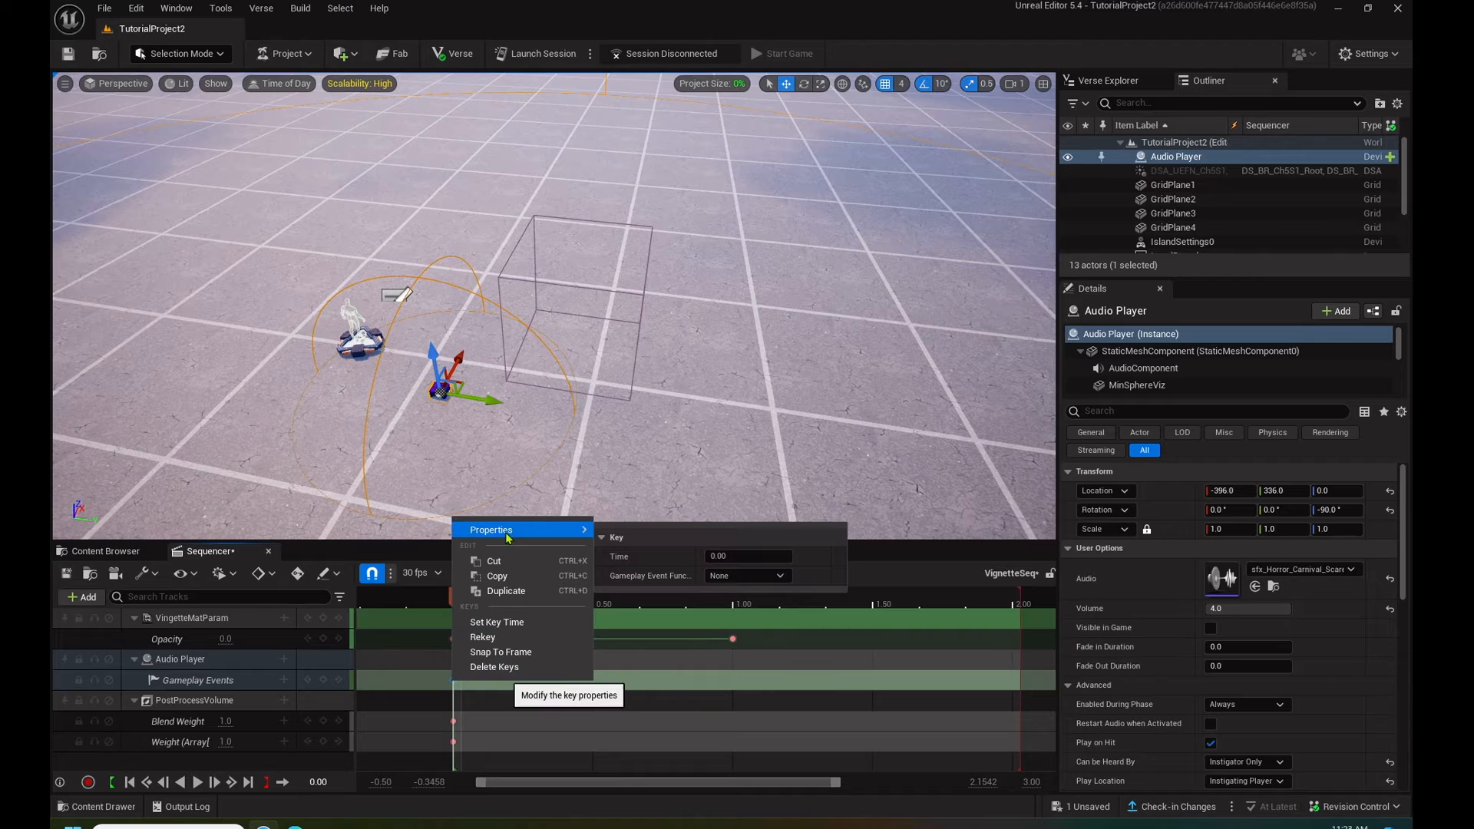
pyautogui.click(746, 579)
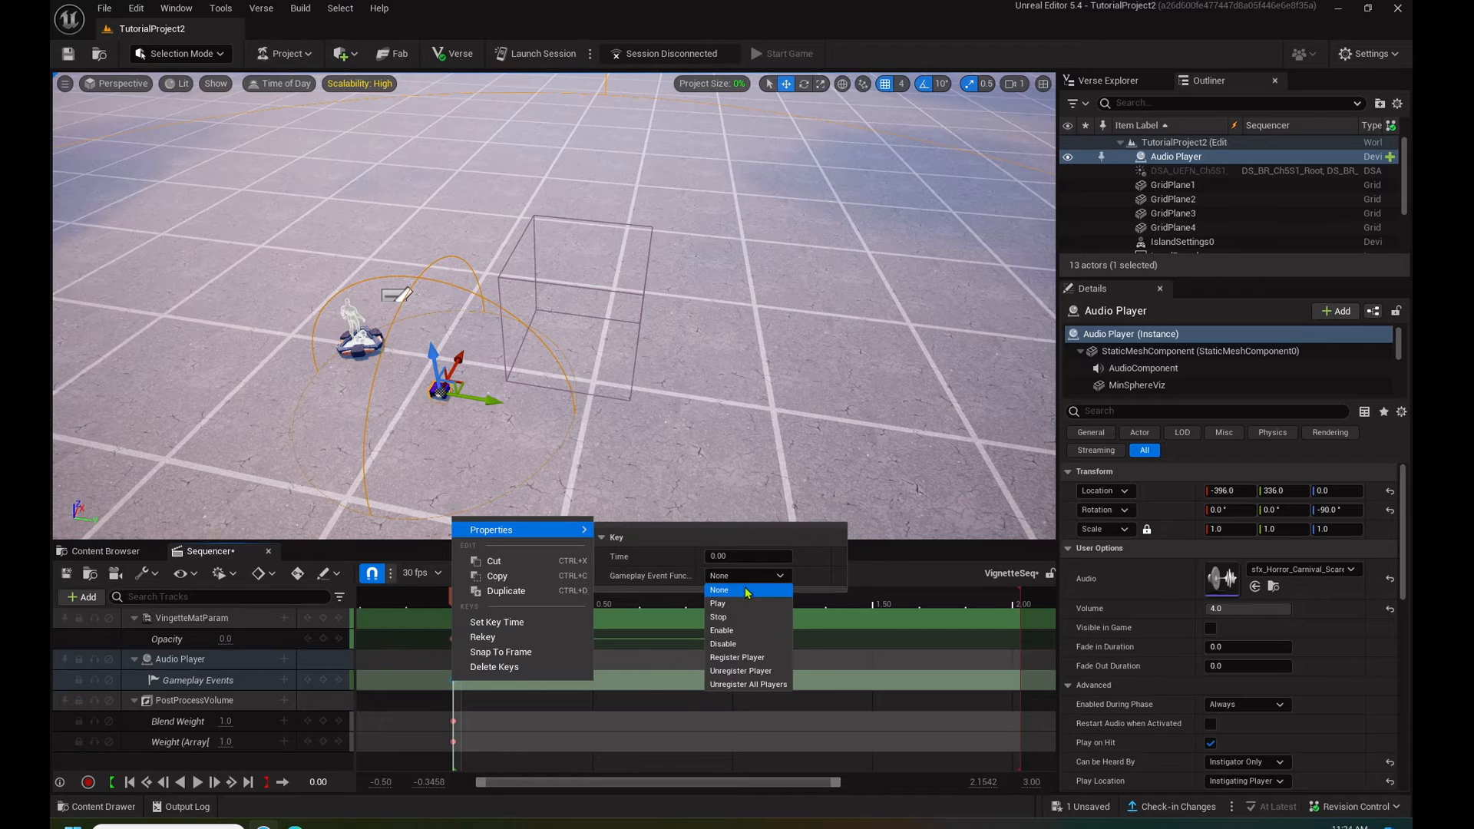
pyautogui.click(747, 604)
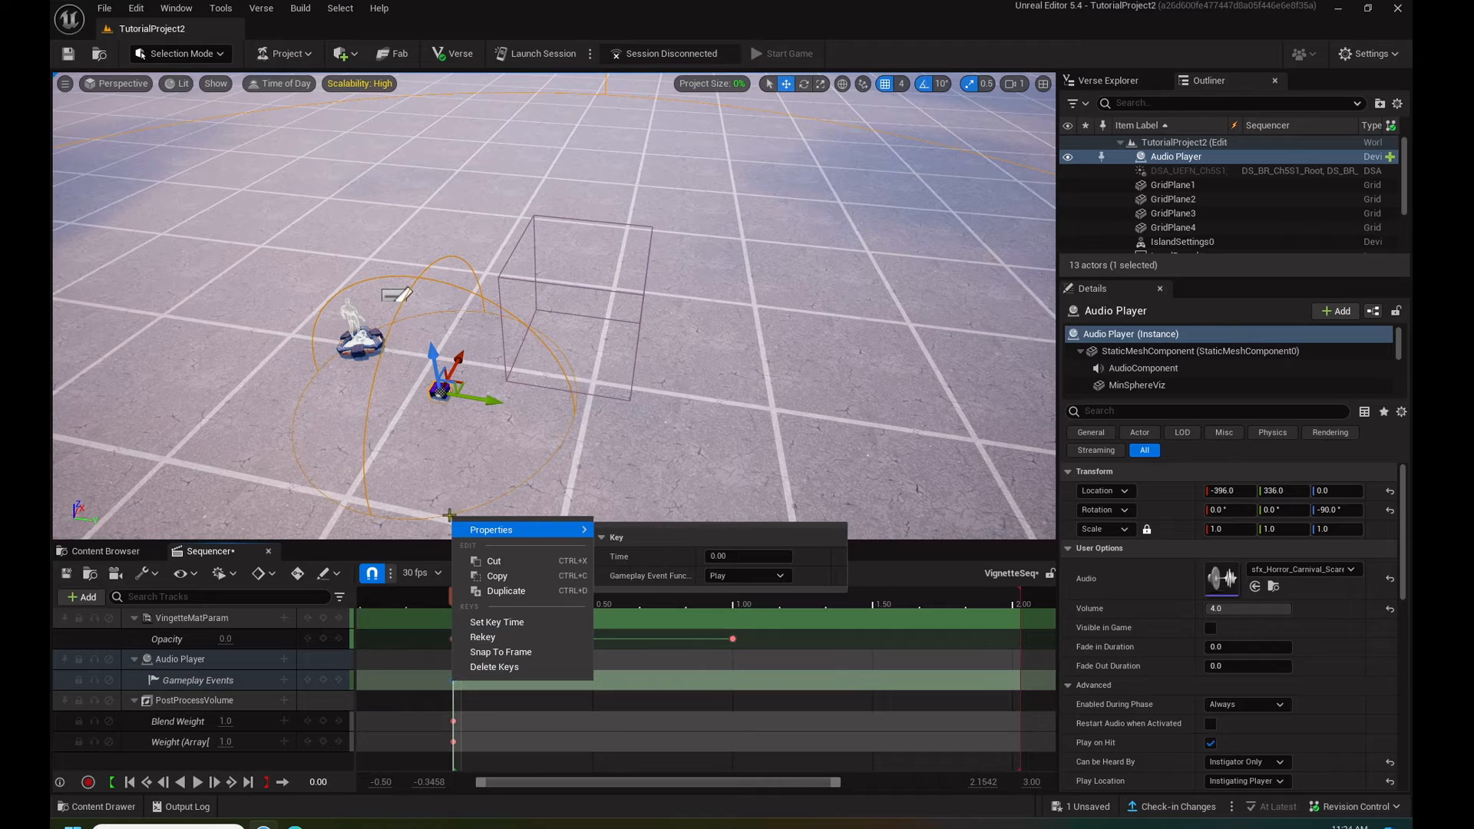
pyautogui.click(878, 556)
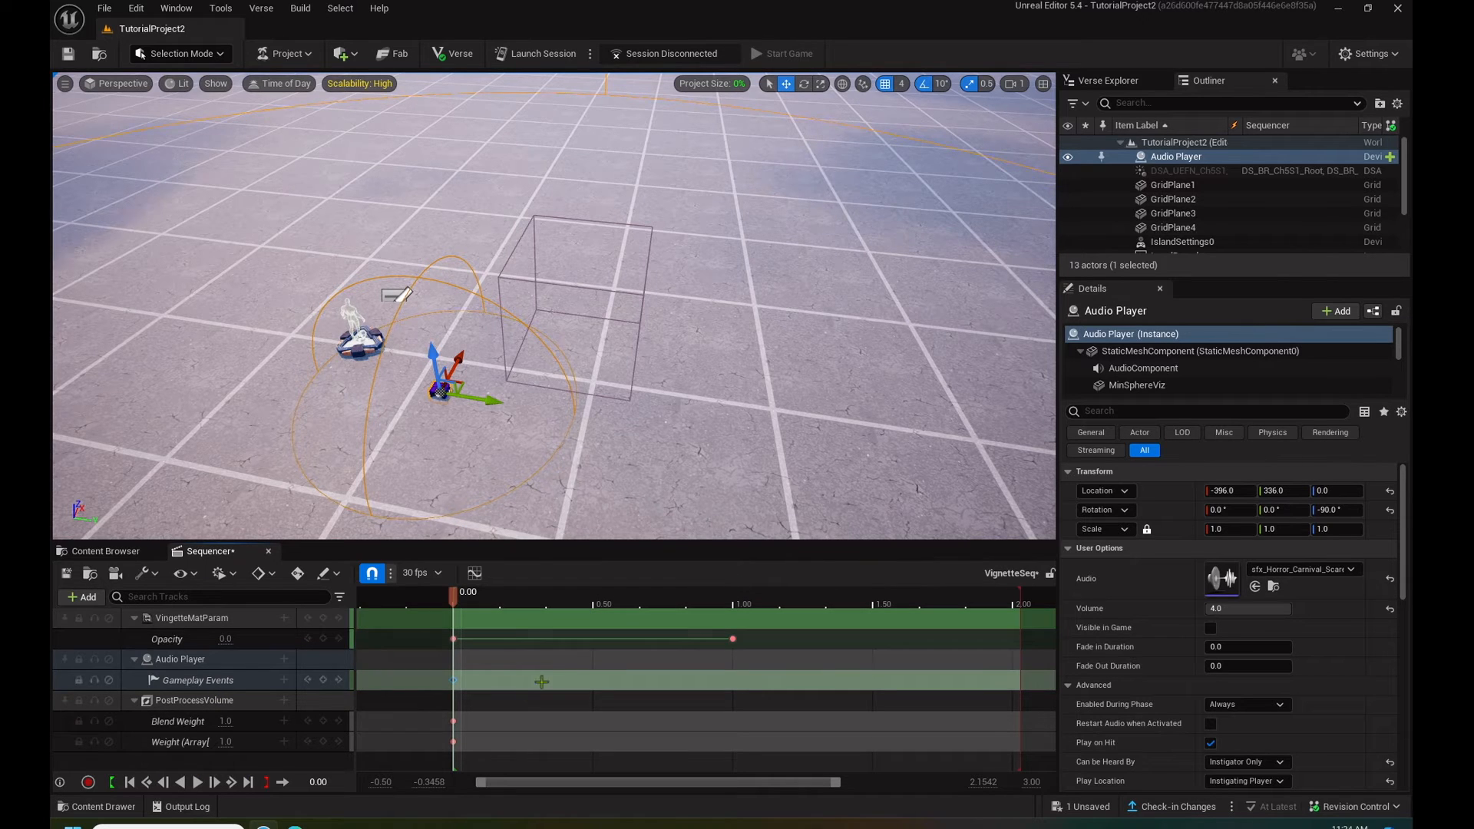
# - Set the PostProcessVolume's Blend Weight key at 0.00 to 0 and key it at 1 at the 1.00 second mark
pyautogui.click(454, 720)
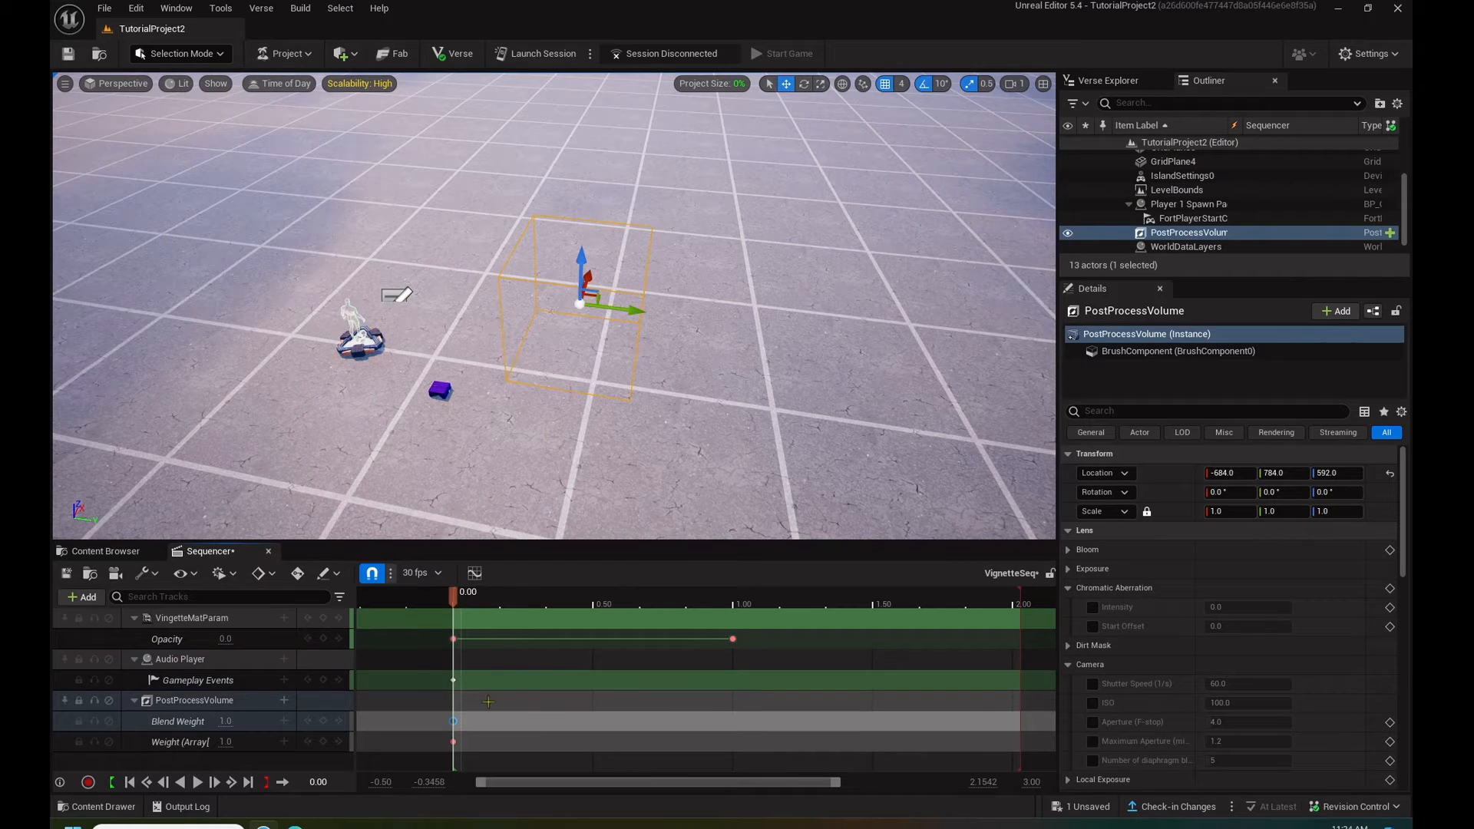
pyautogui.click(223, 721)
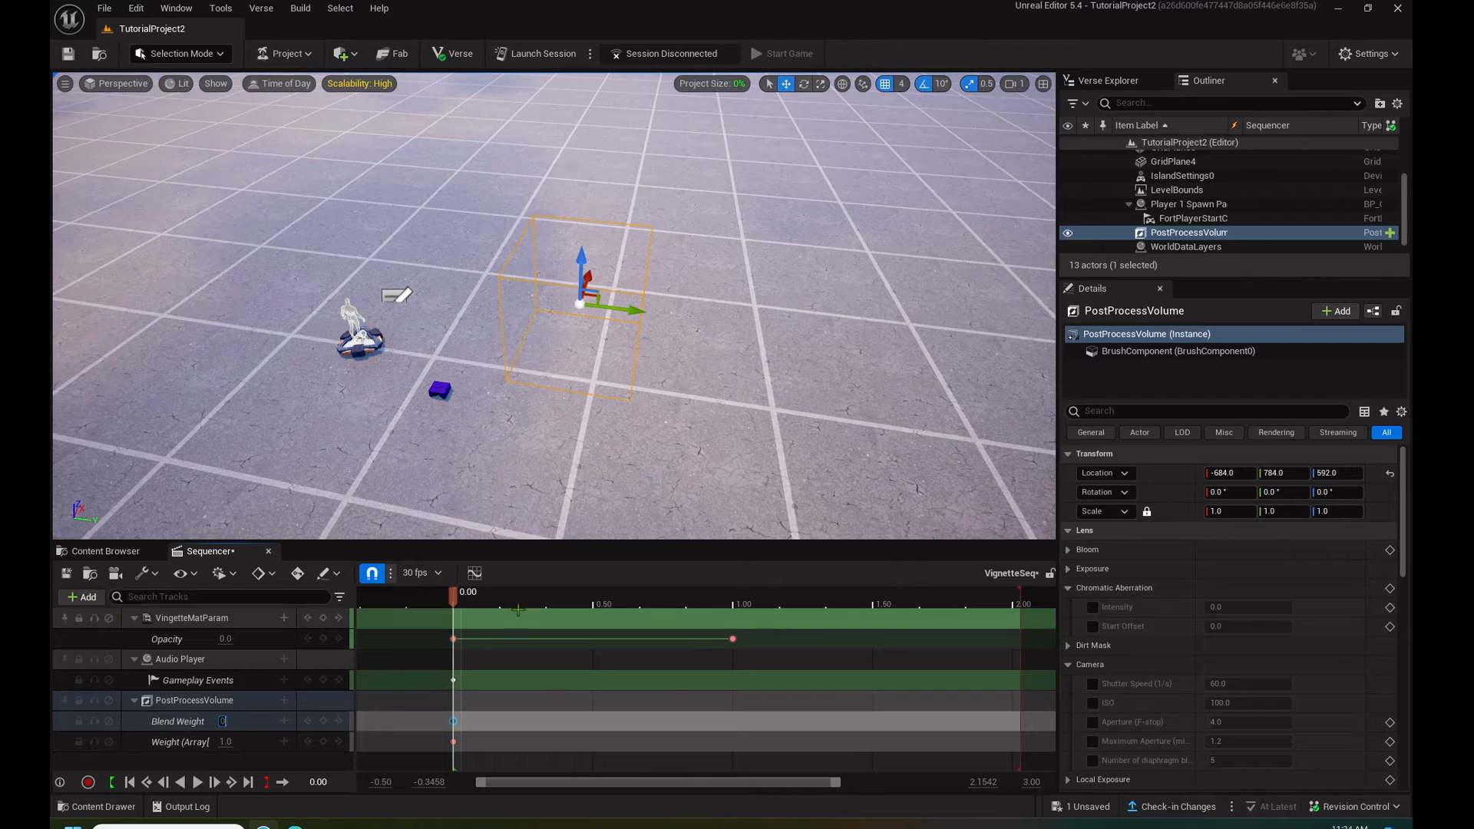
pyautogui.moveTo(453, 609); pyautogui.dragTo(733, 594)
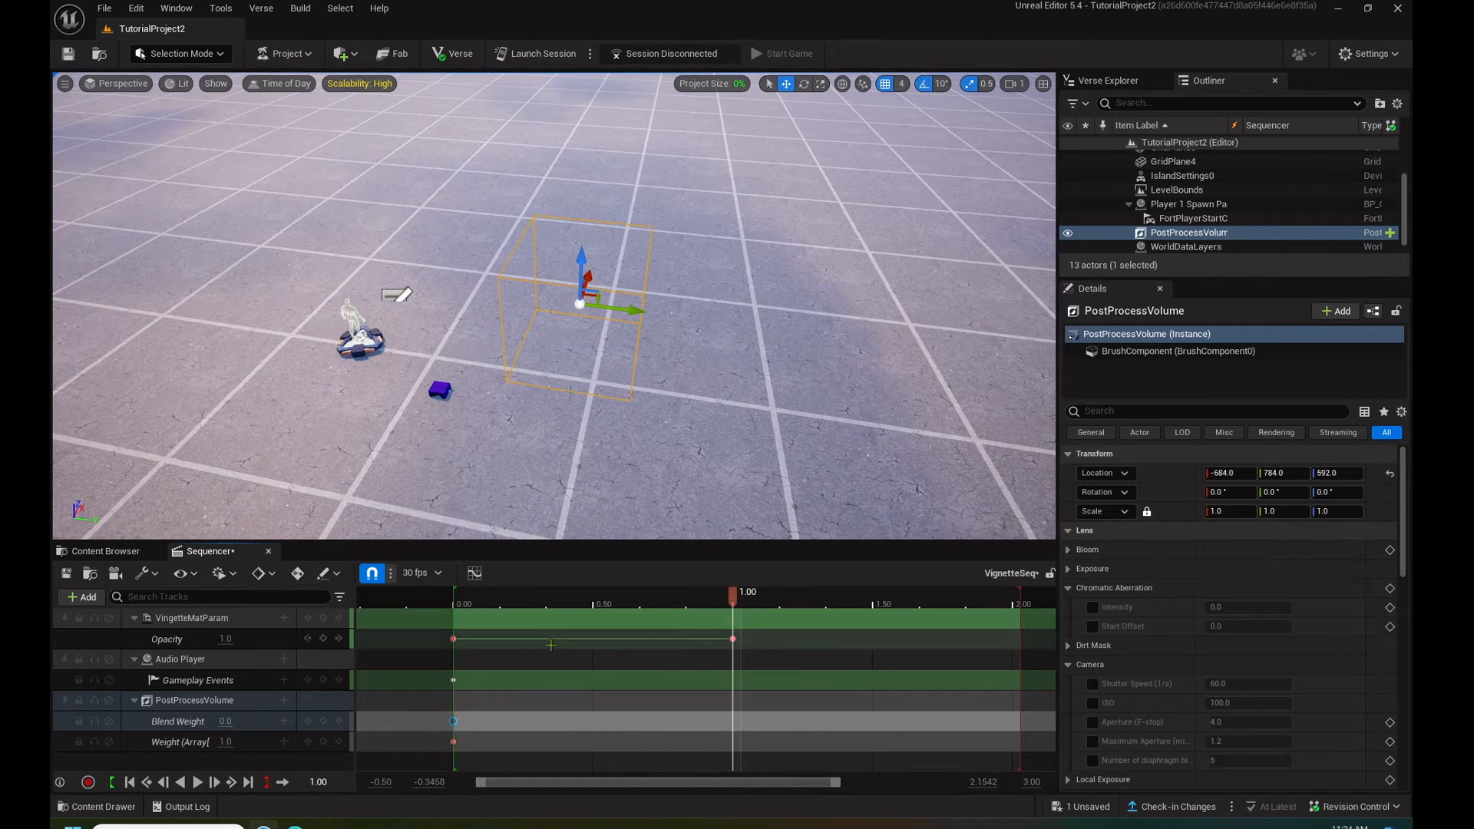
pyautogui.click(228, 720)
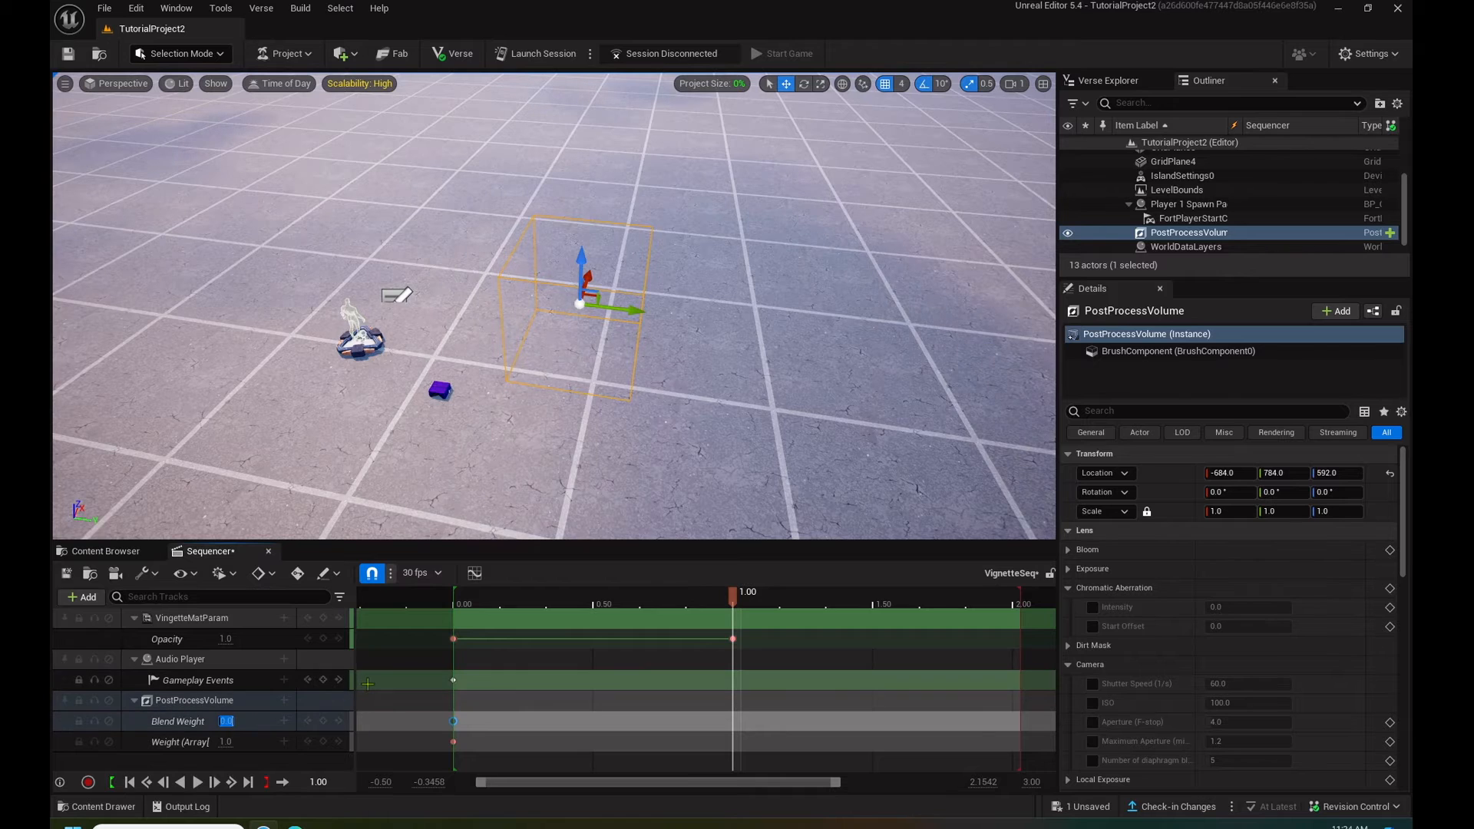
pyautogui.write('1')
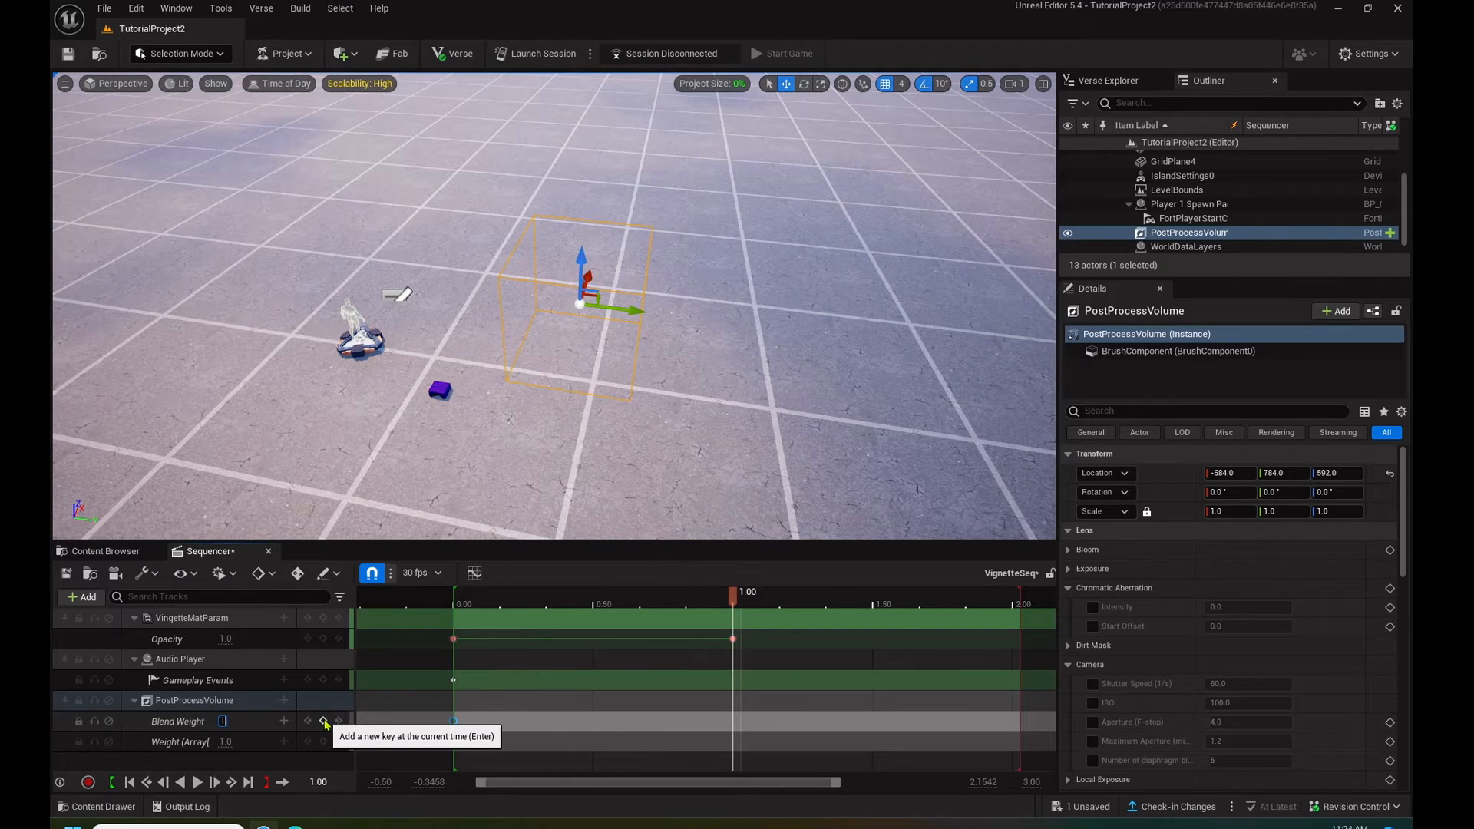
pyautogui.click(323, 722)
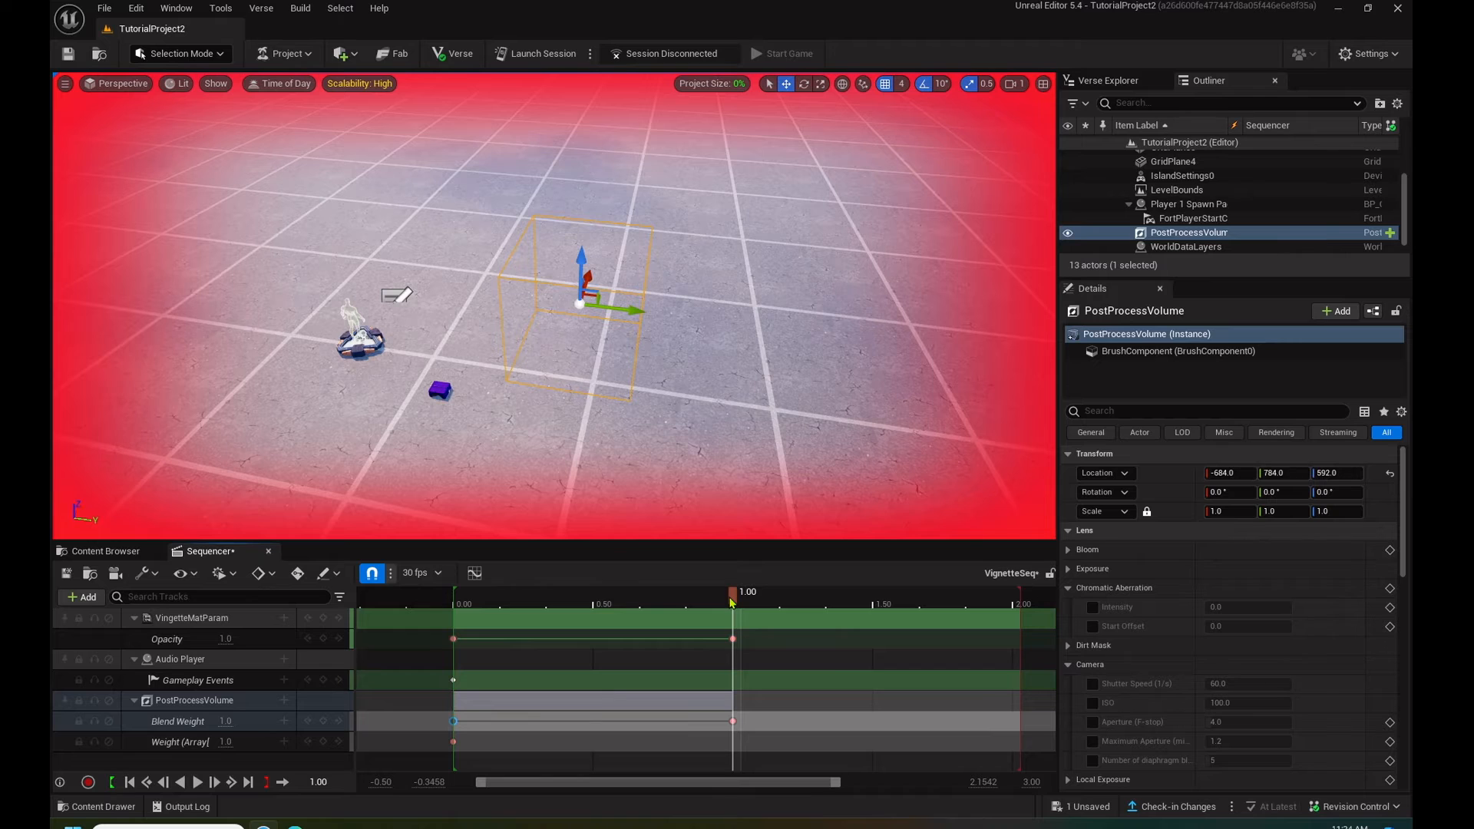
# - At the 2.0333 second mark, key the Opacity parameter at 0 and the Blend Weight at 1.0
pyautogui.moveTo(734, 603); pyautogui.dragTo(1025, 598)
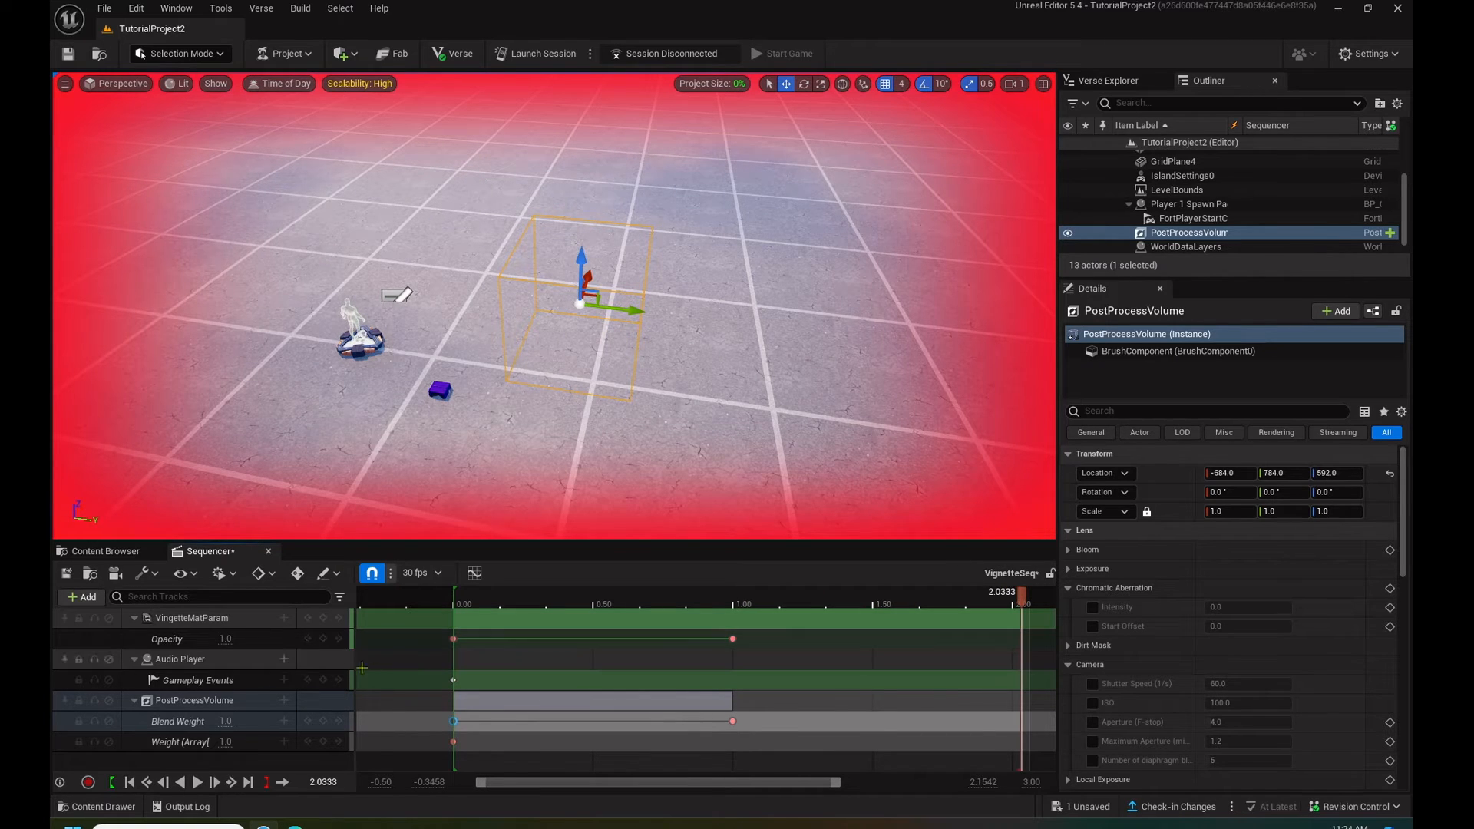
pyautogui.click(226, 638)
pyautogui.write('0')
pyautogui.press('Return')
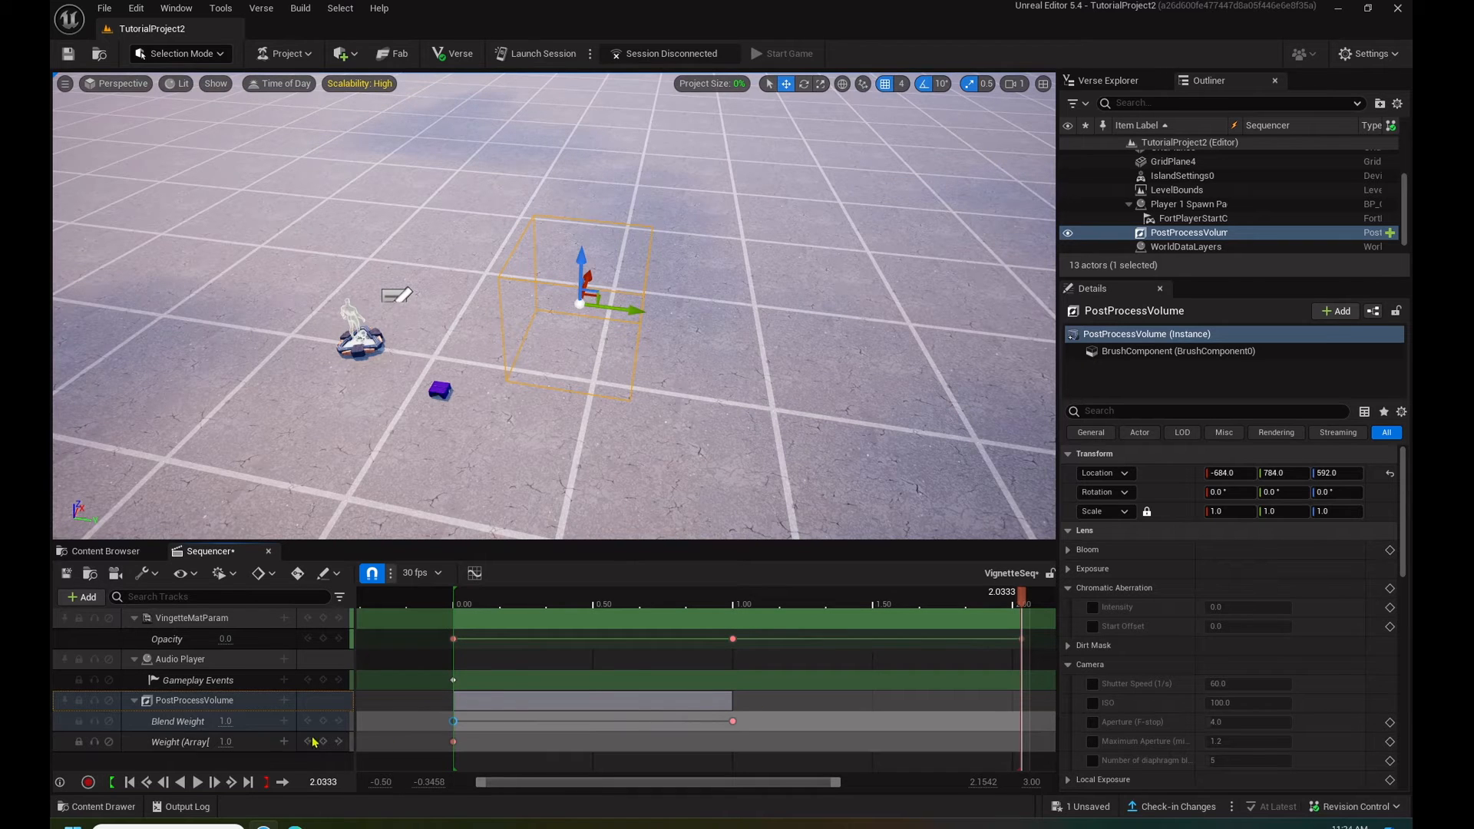
pyautogui.click(224, 721)
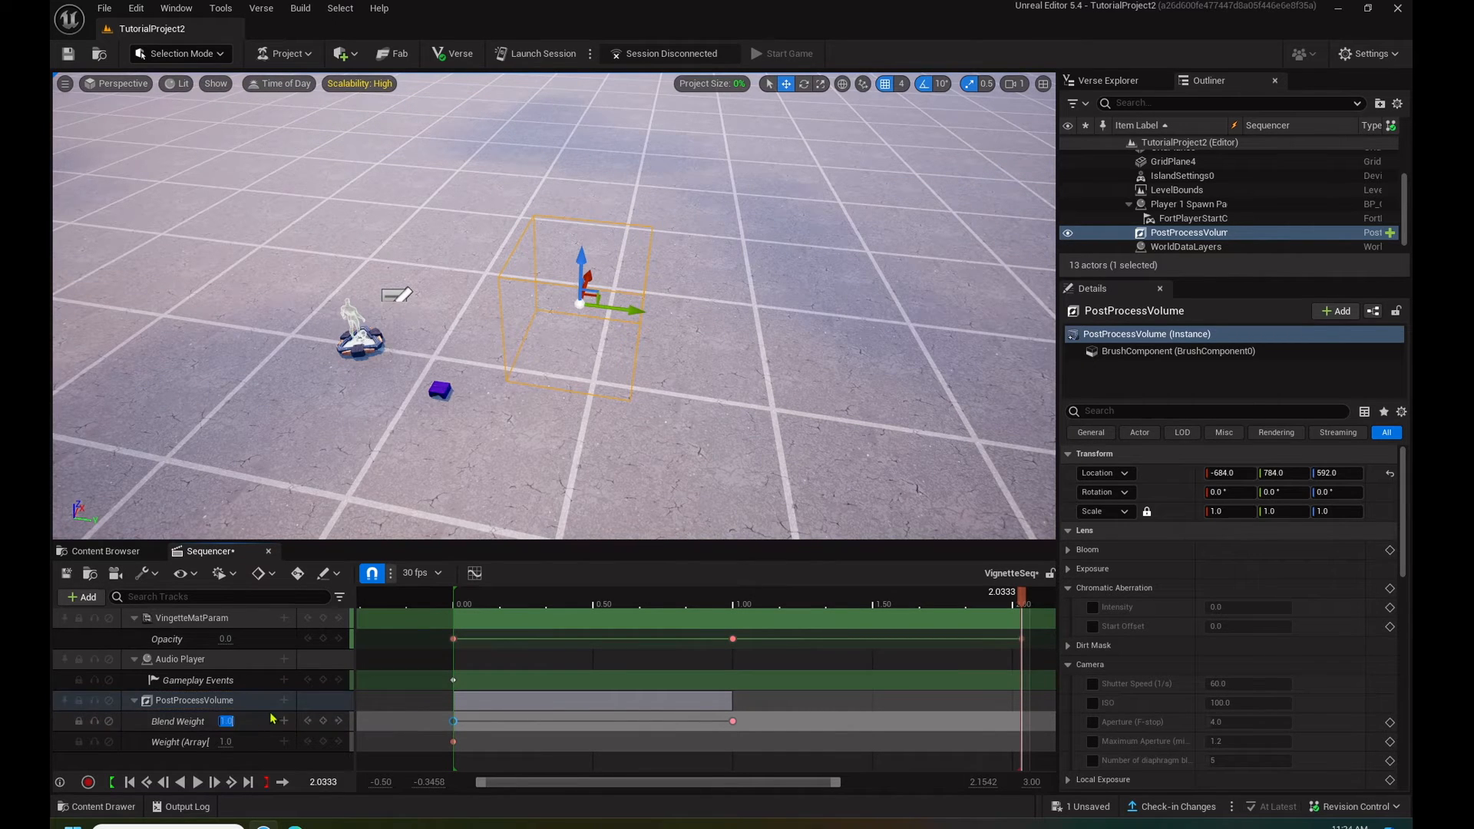
pyautogui.click(323, 721)
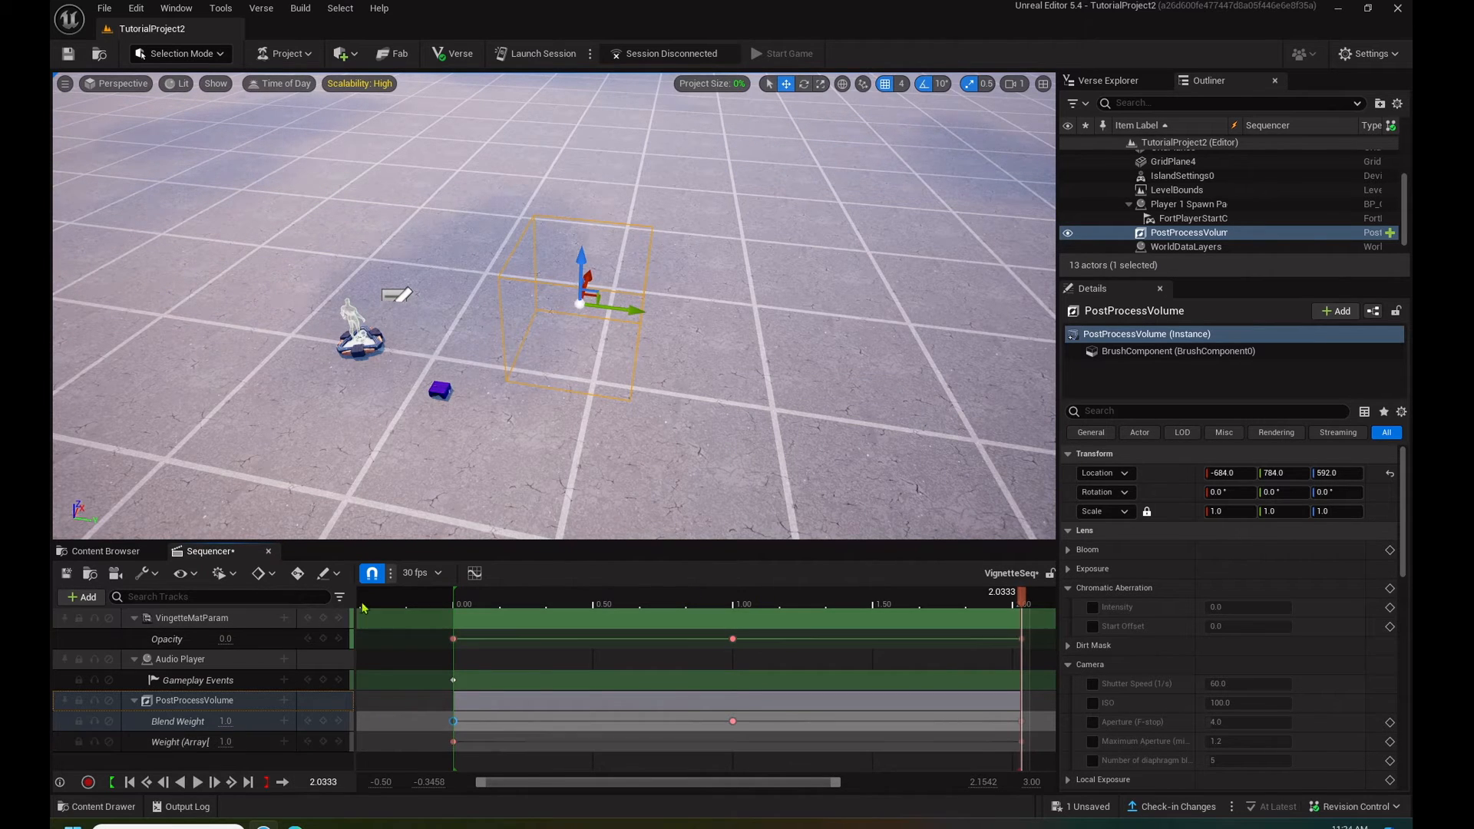
# - Play the level sequence through from 0.00, and save and close it
pyautogui.moveTo(1021, 597); pyautogui.dragTo(453, 621)
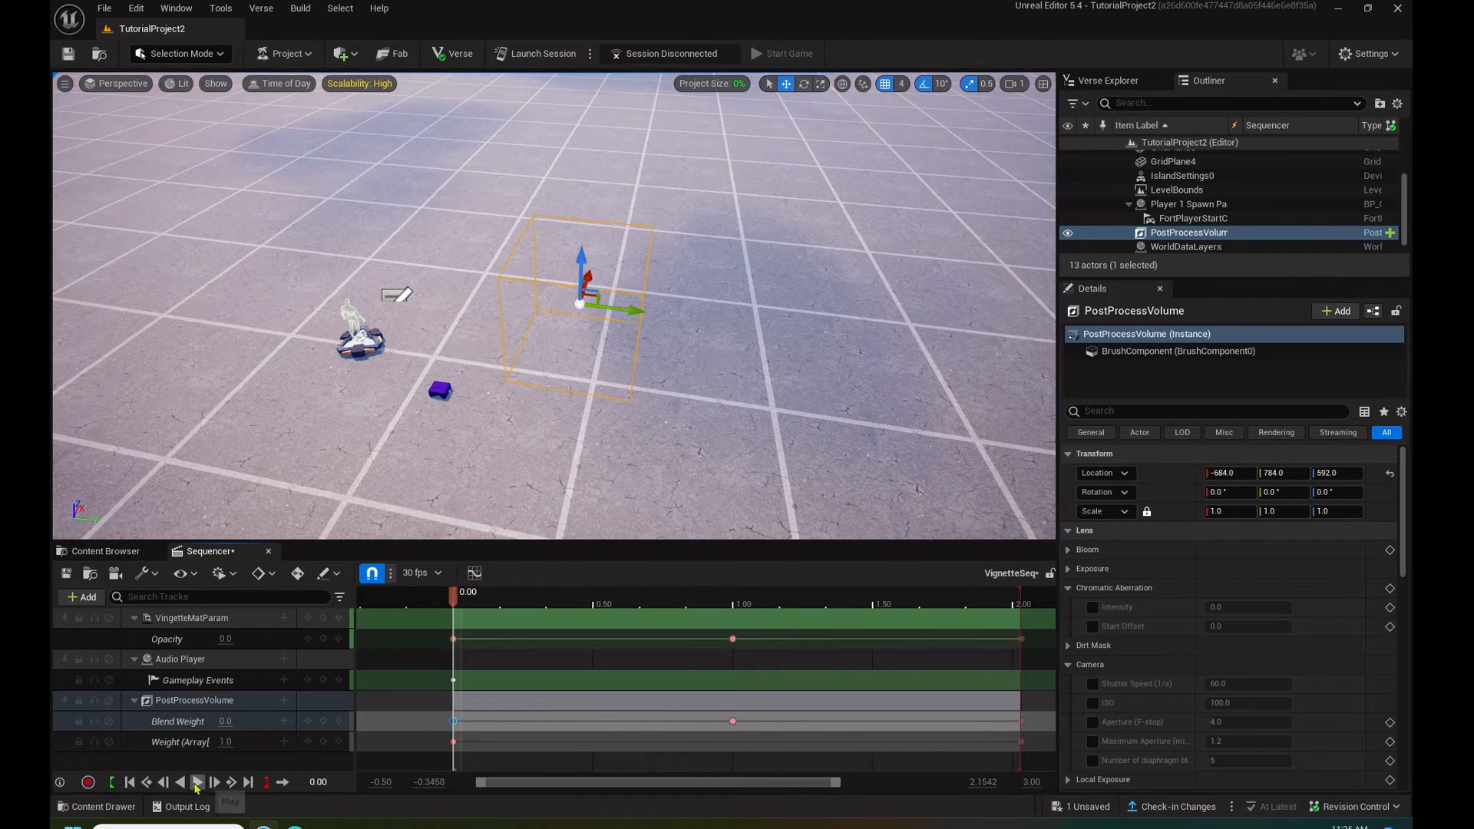
pyautogui.click(197, 781)
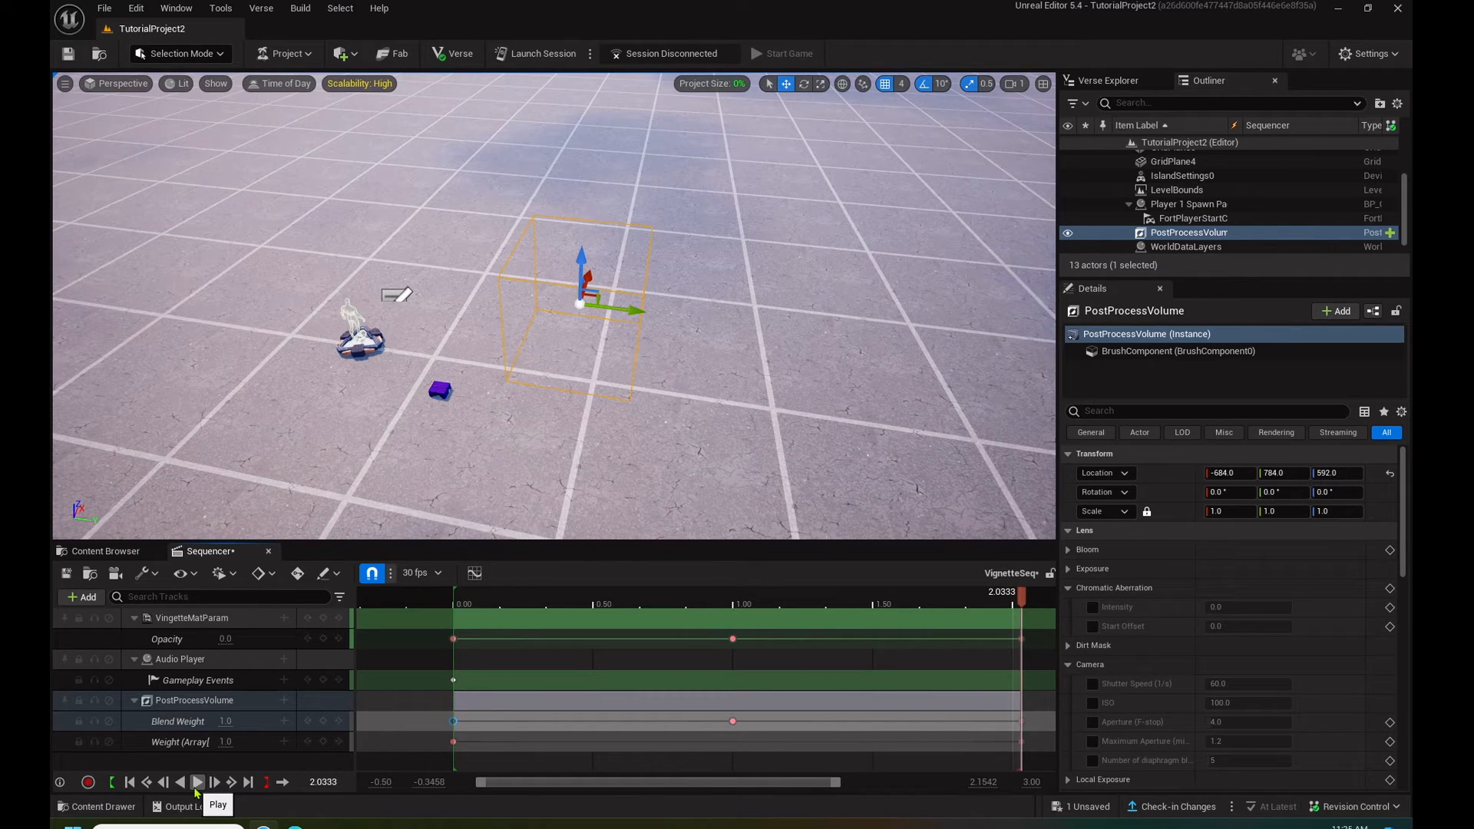
pyautogui.click(66, 574)
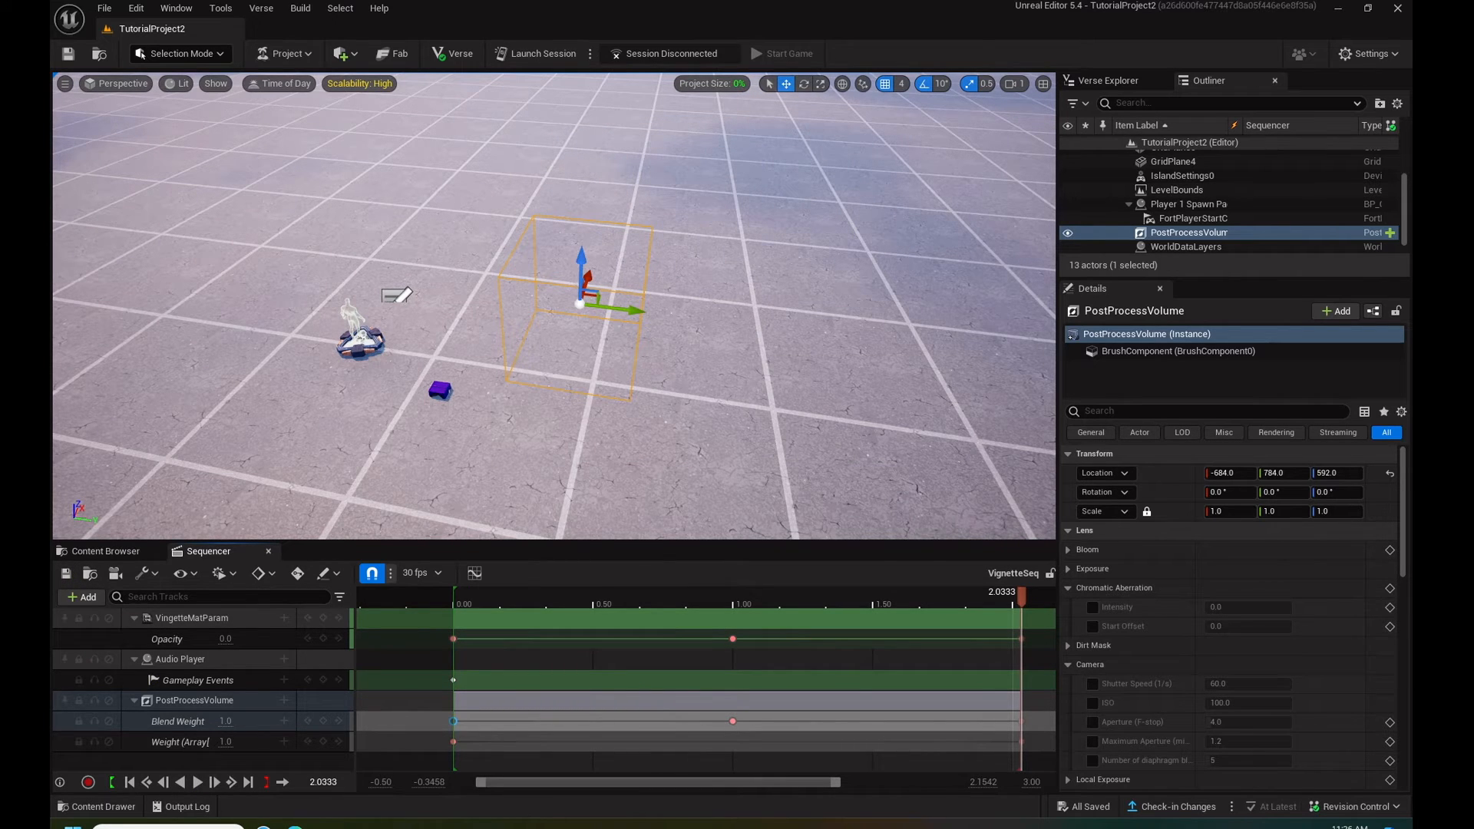
pyautogui.click(270, 553)
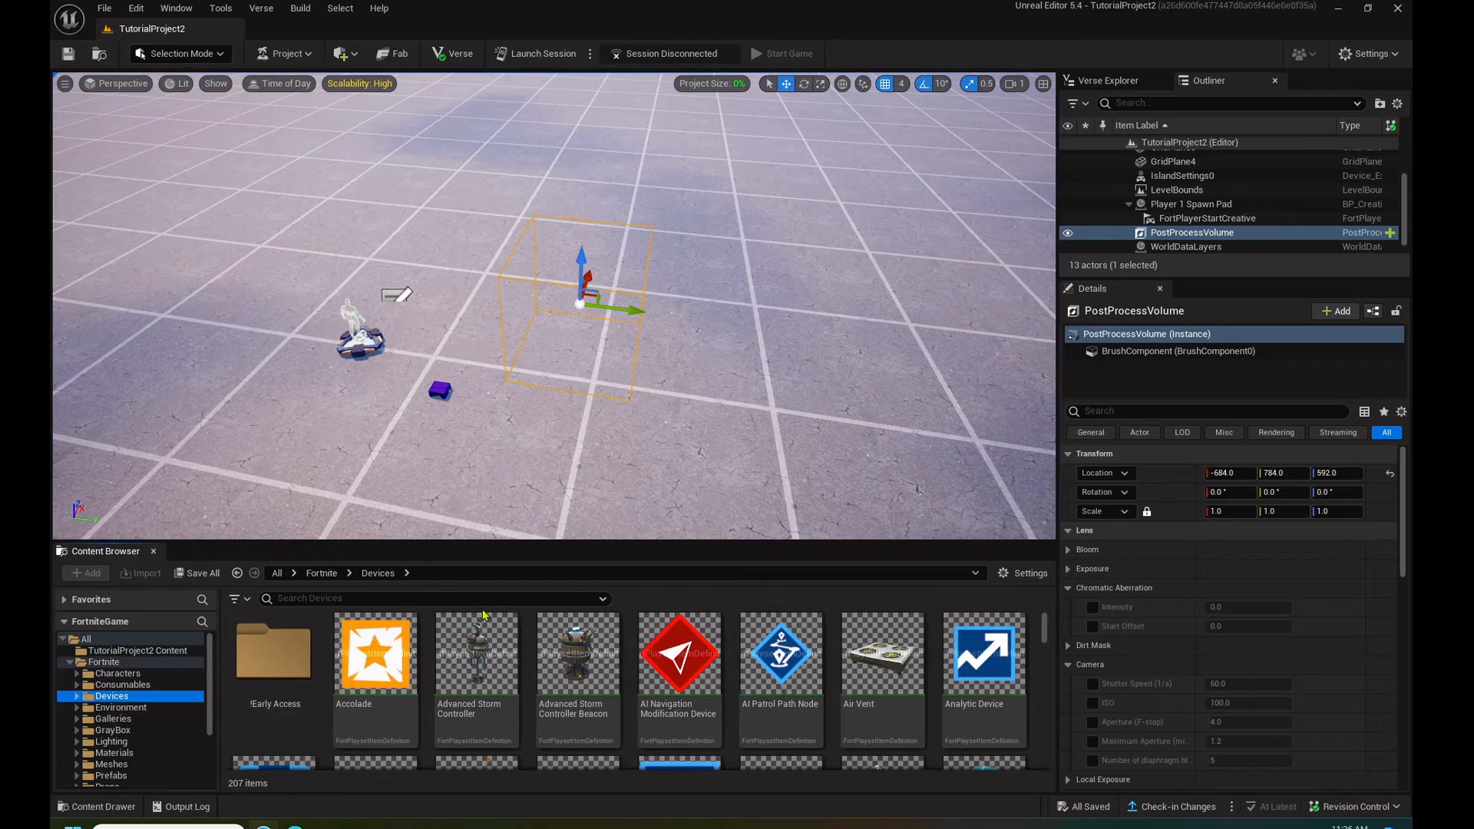
# - Find the Cinematic Sequence Device among the Fortnite devices and place it in the level near the player spawn pad
pyautogui.click(456, 599)
pyautogui.write('c')
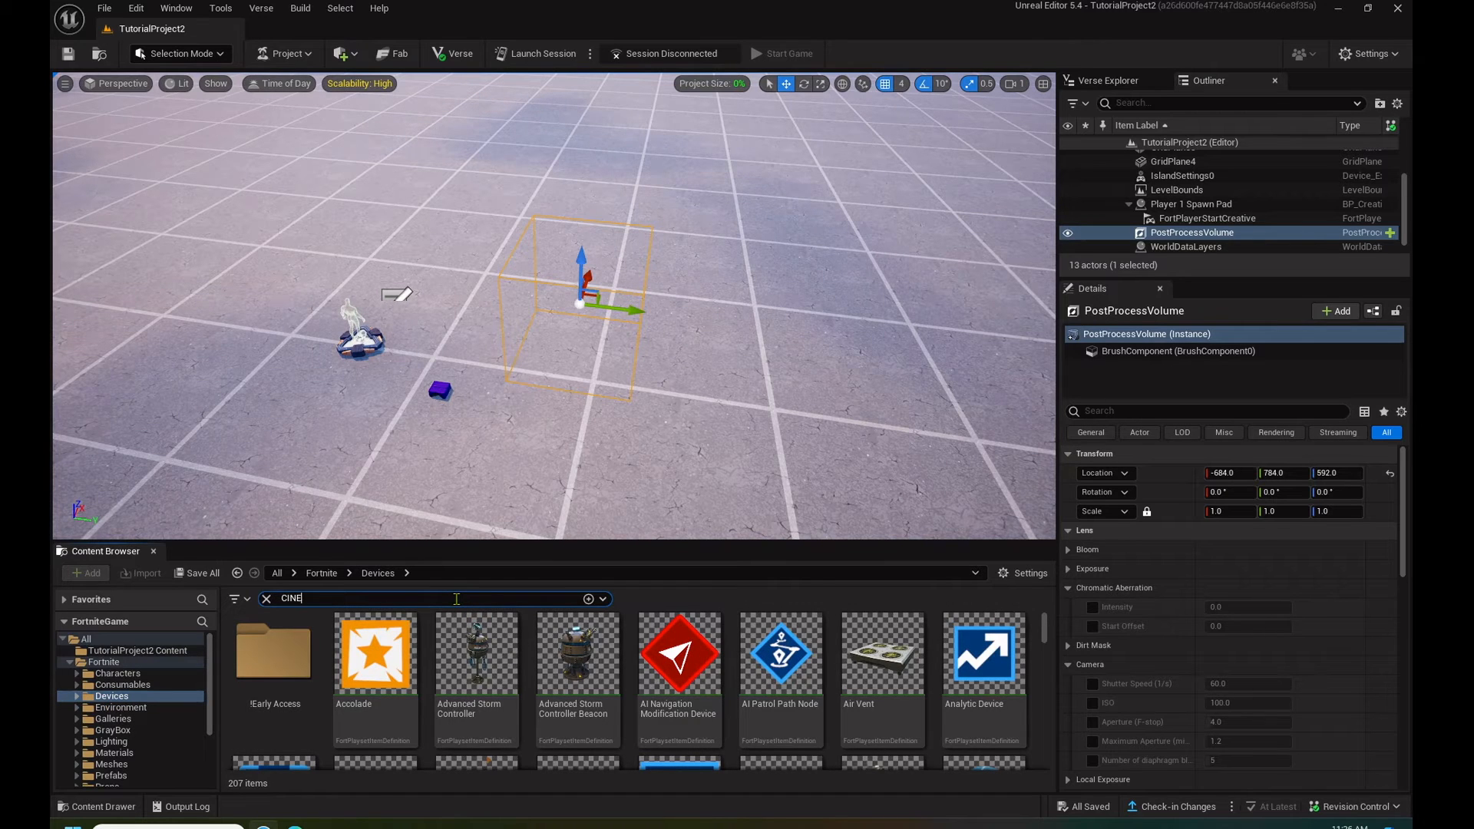
pyautogui.write('INE')
pyautogui.click(293, 639)
pyautogui.moveTo(293, 640); pyautogui.dragTo(441, 257)
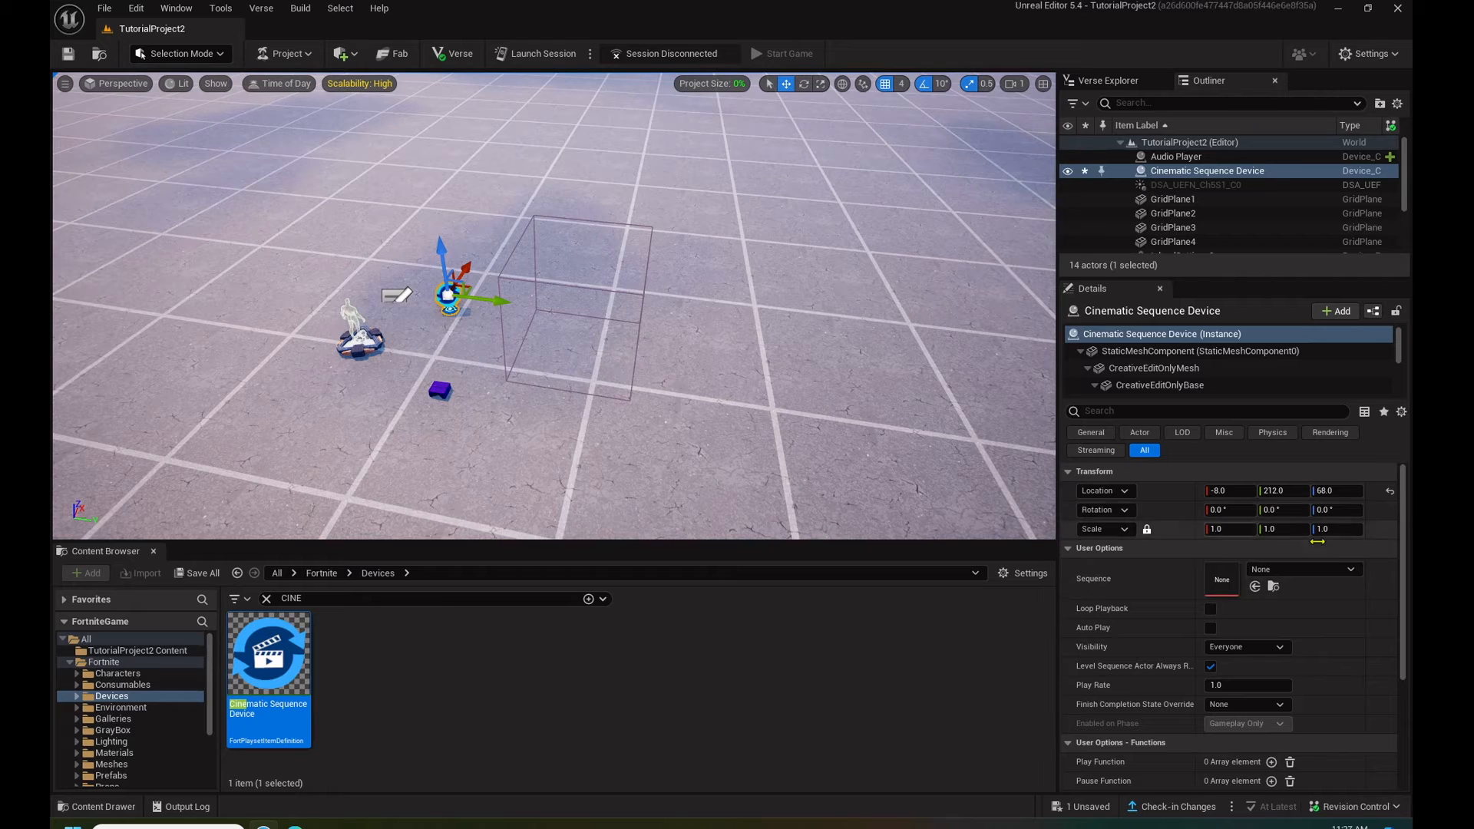
# - Configure the Cinematic Sequence Device with the VignetteSeq sequence, Instigator Only visibility and loop playback enabled, and save the level
pyautogui.click(1321, 576)
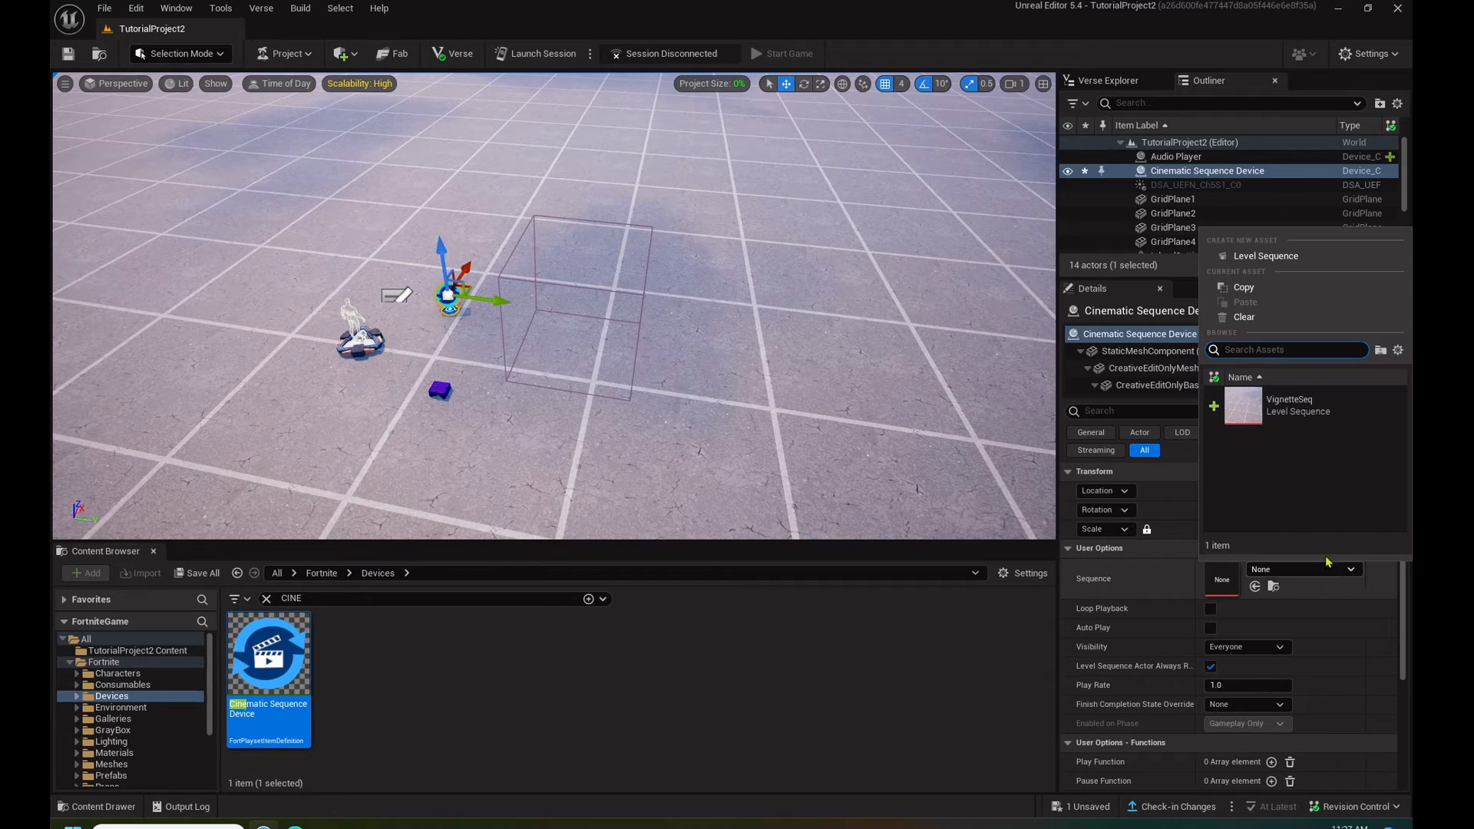
pyautogui.click(1275, 405)
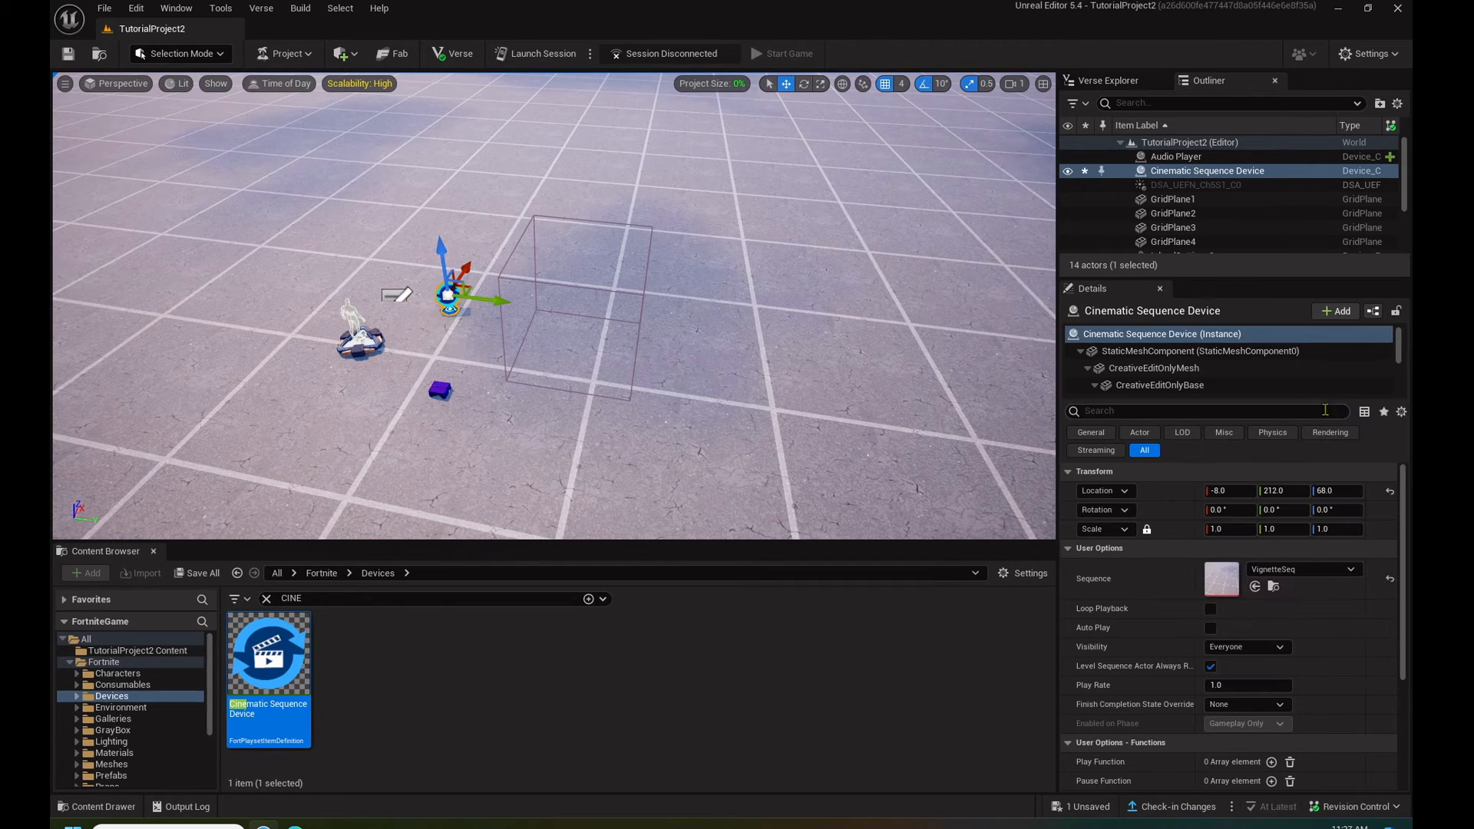
pyautogui.click(1245, 649)
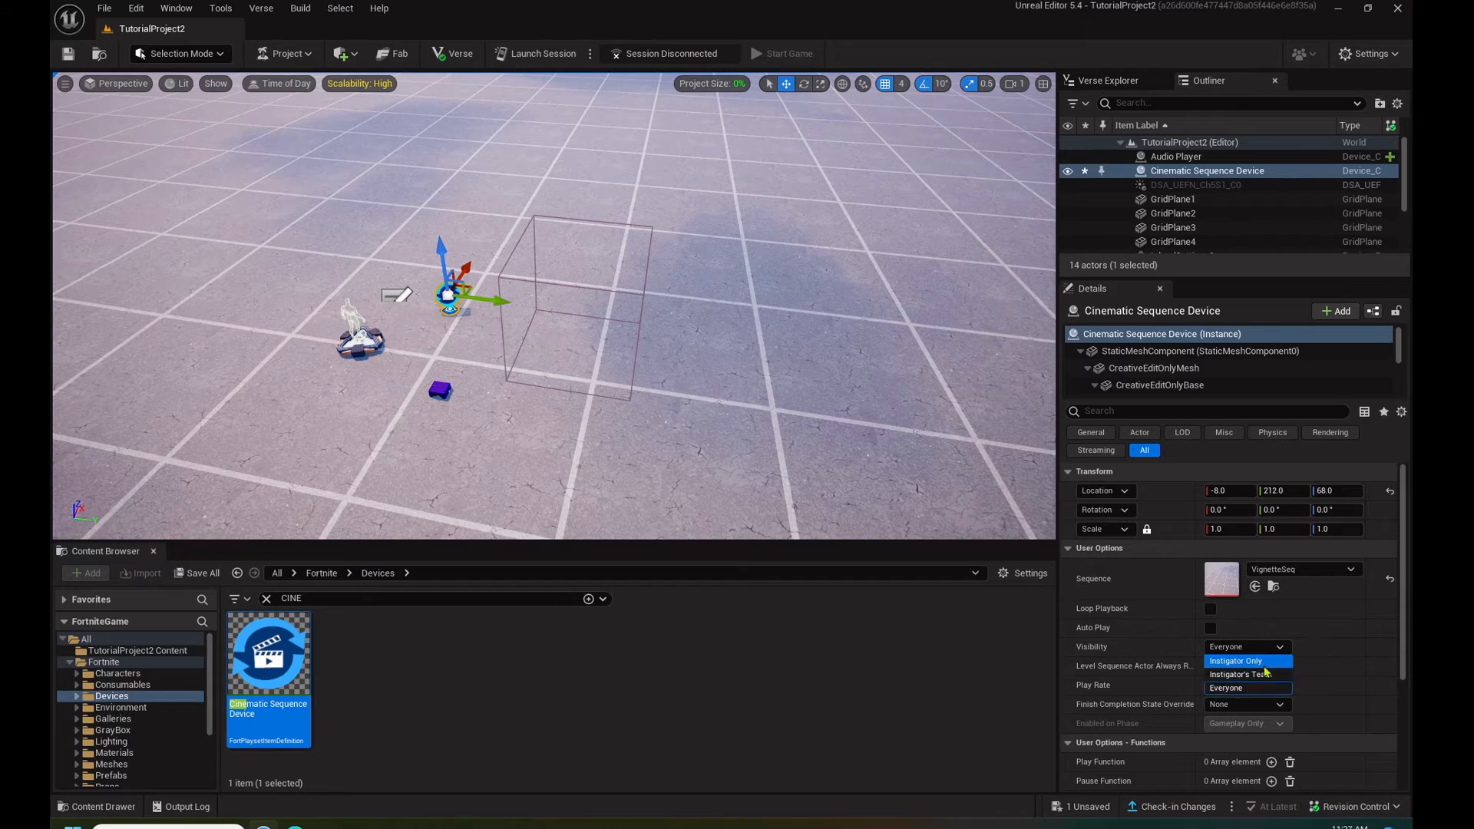
pyautogui.click(1251, 660)
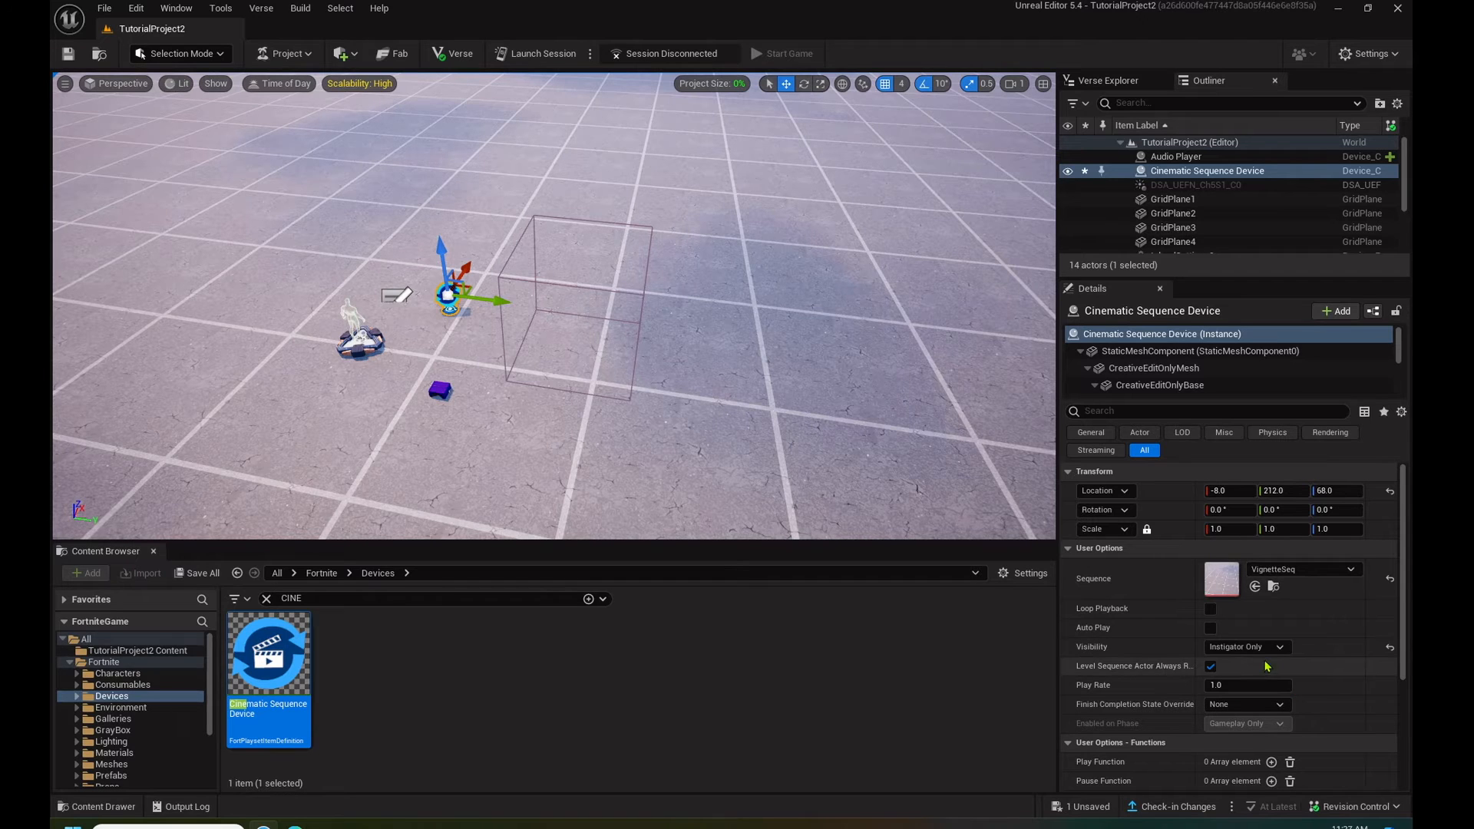
pyautogui.click(1211, 610)
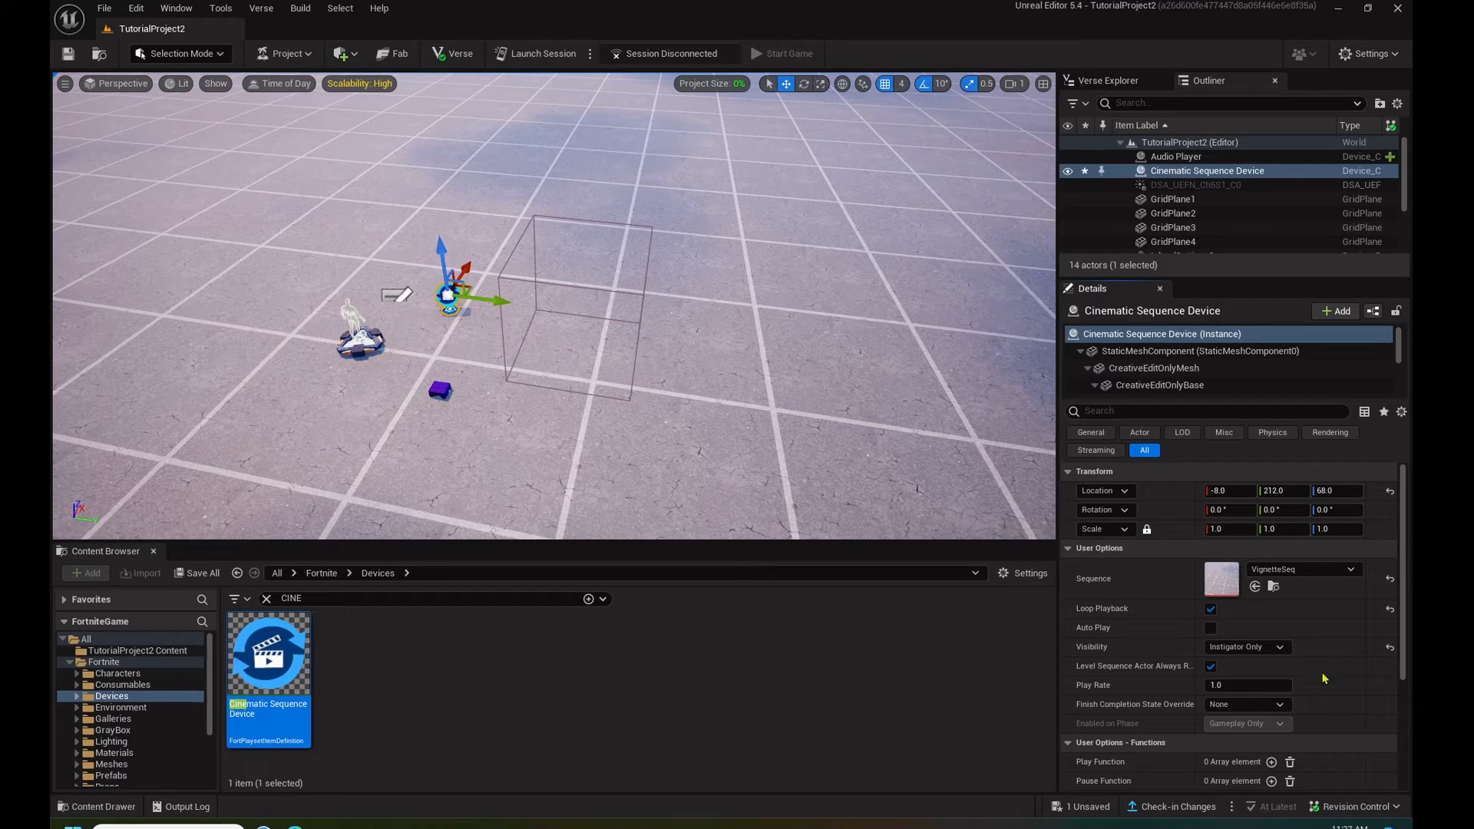
pyautogui.click(67, 55)
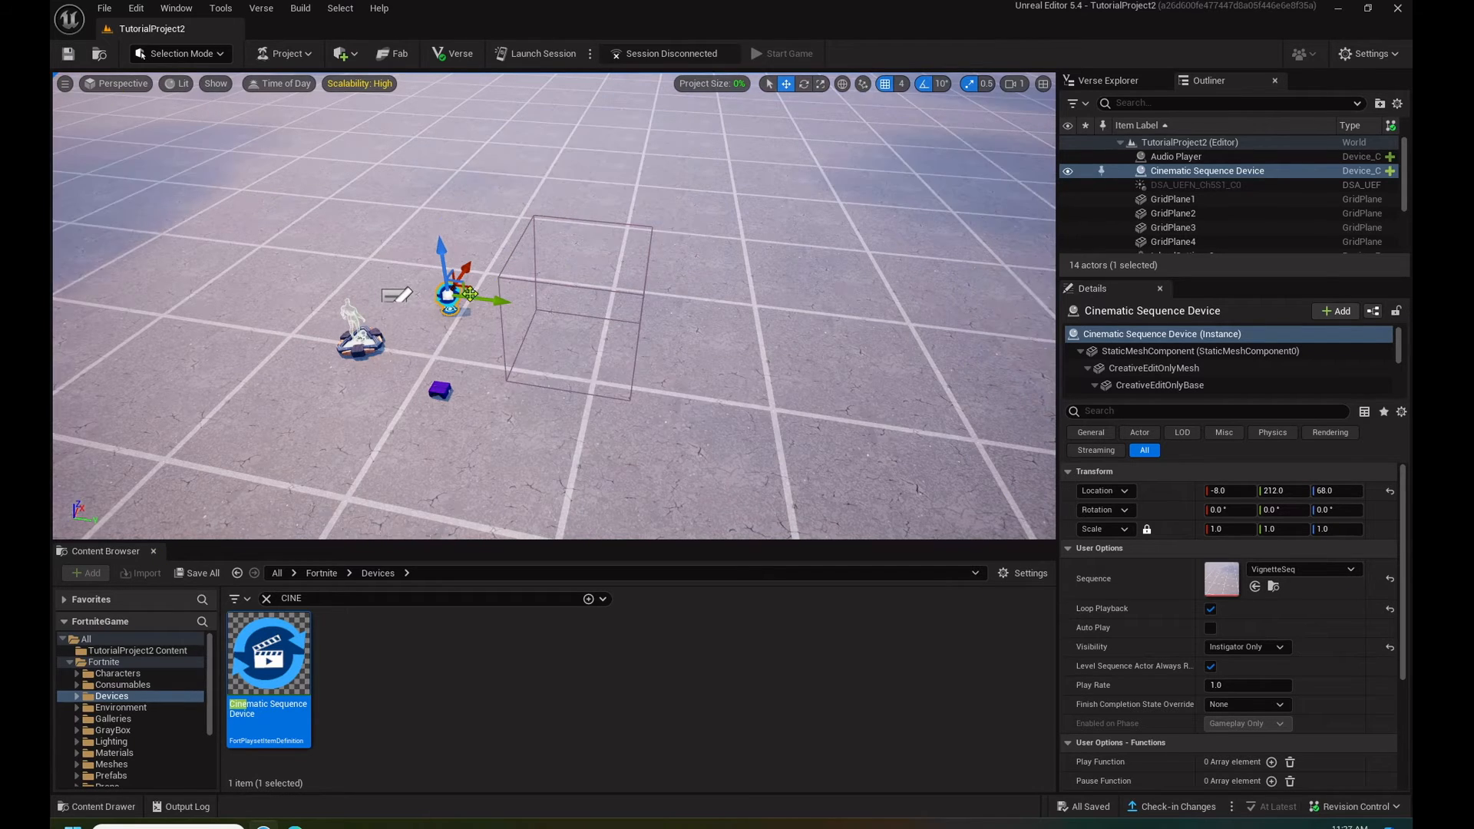
# - Bind the Audio Player's Stop function to the Cinematic Sequence Device's On Stopped event and save the level
pyautogui.click(442, 392)
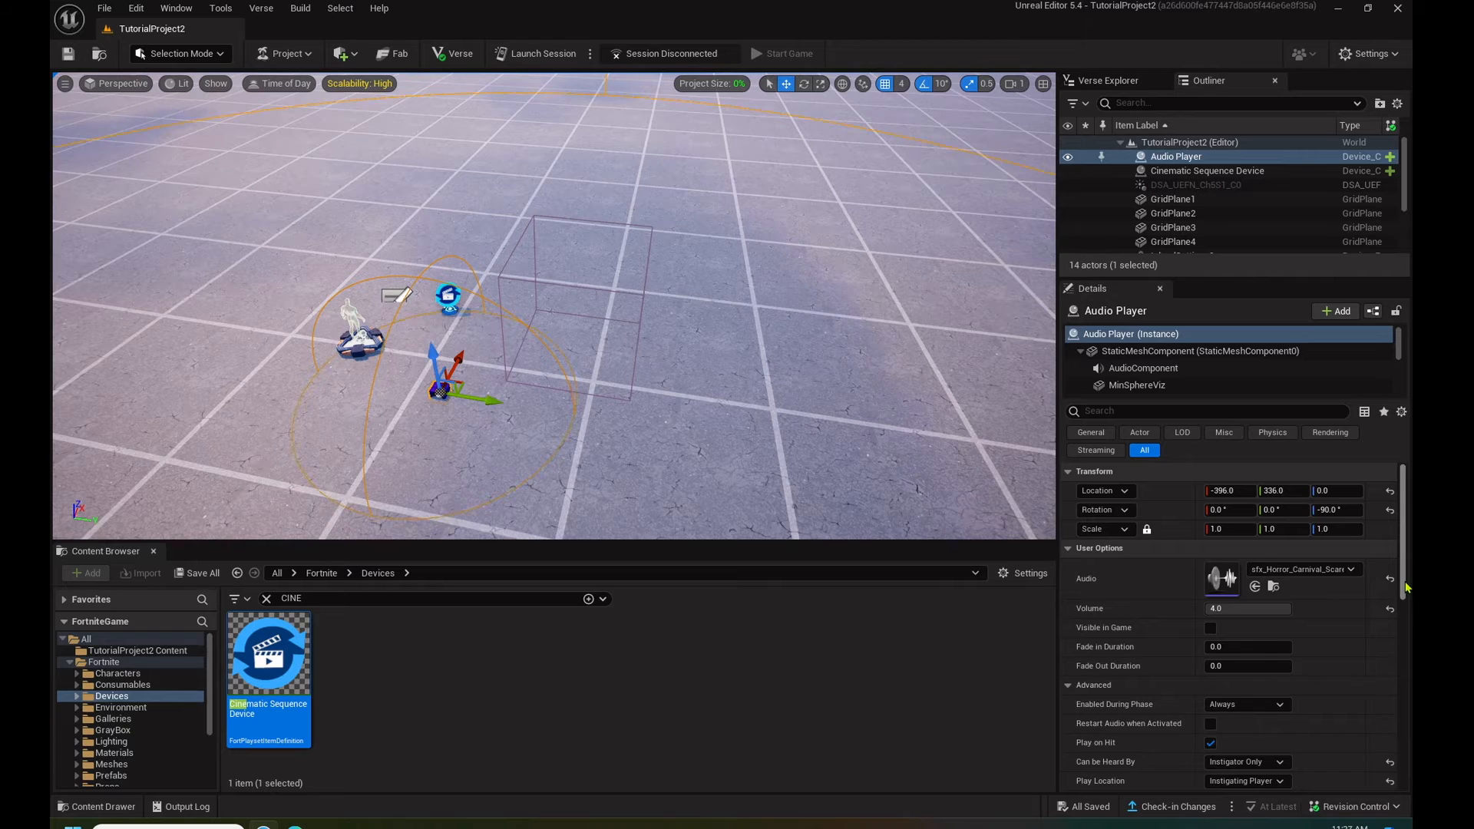
pyautogui.moveTo(1403, 590); pyautogui.dragTo(1404, 687)
pyautogui.scroll(-5, 1270, 688)
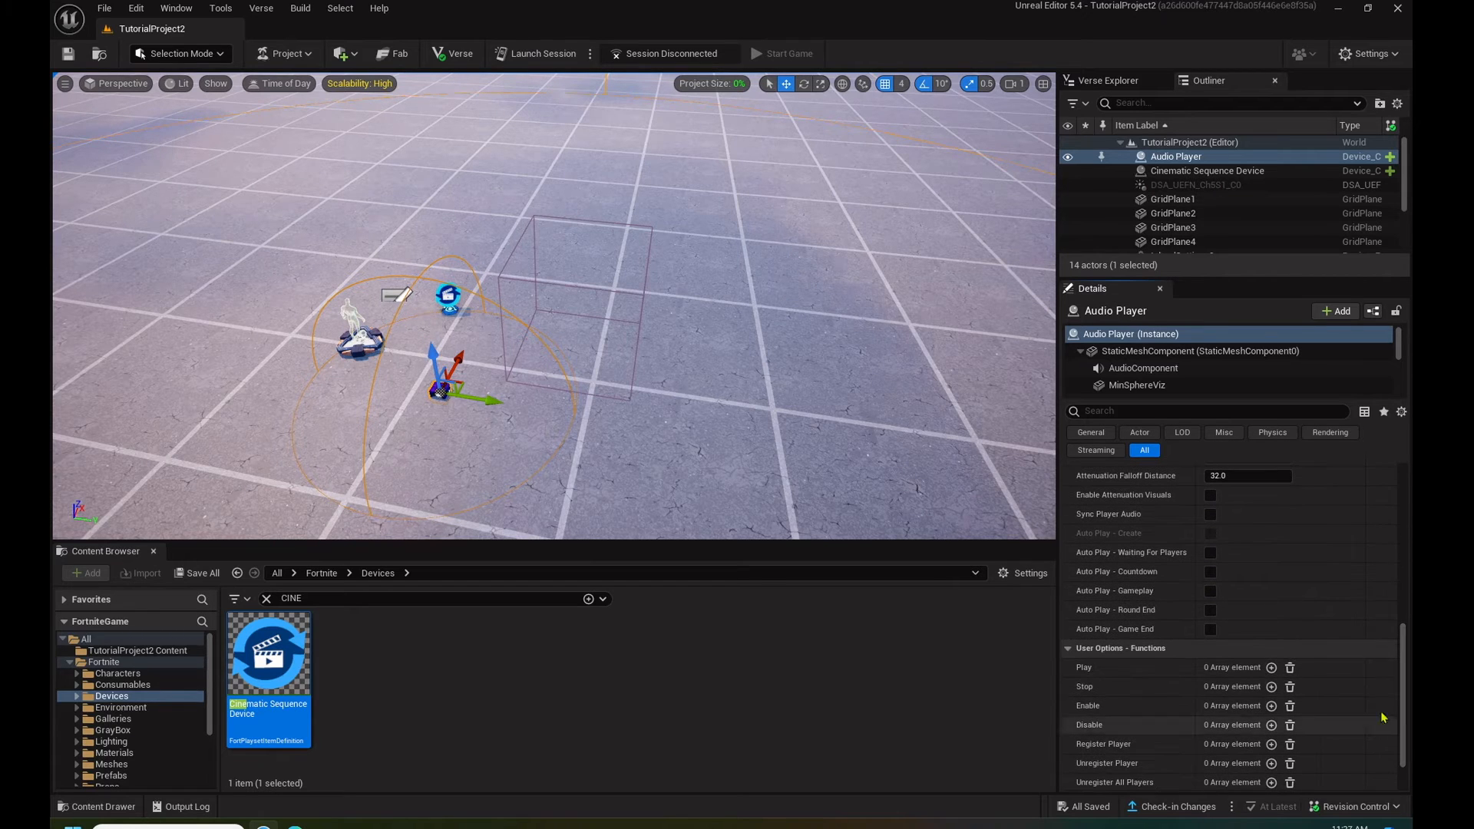
pyautogui.click(1270, 686)
pyautogui.click(1327, 704)
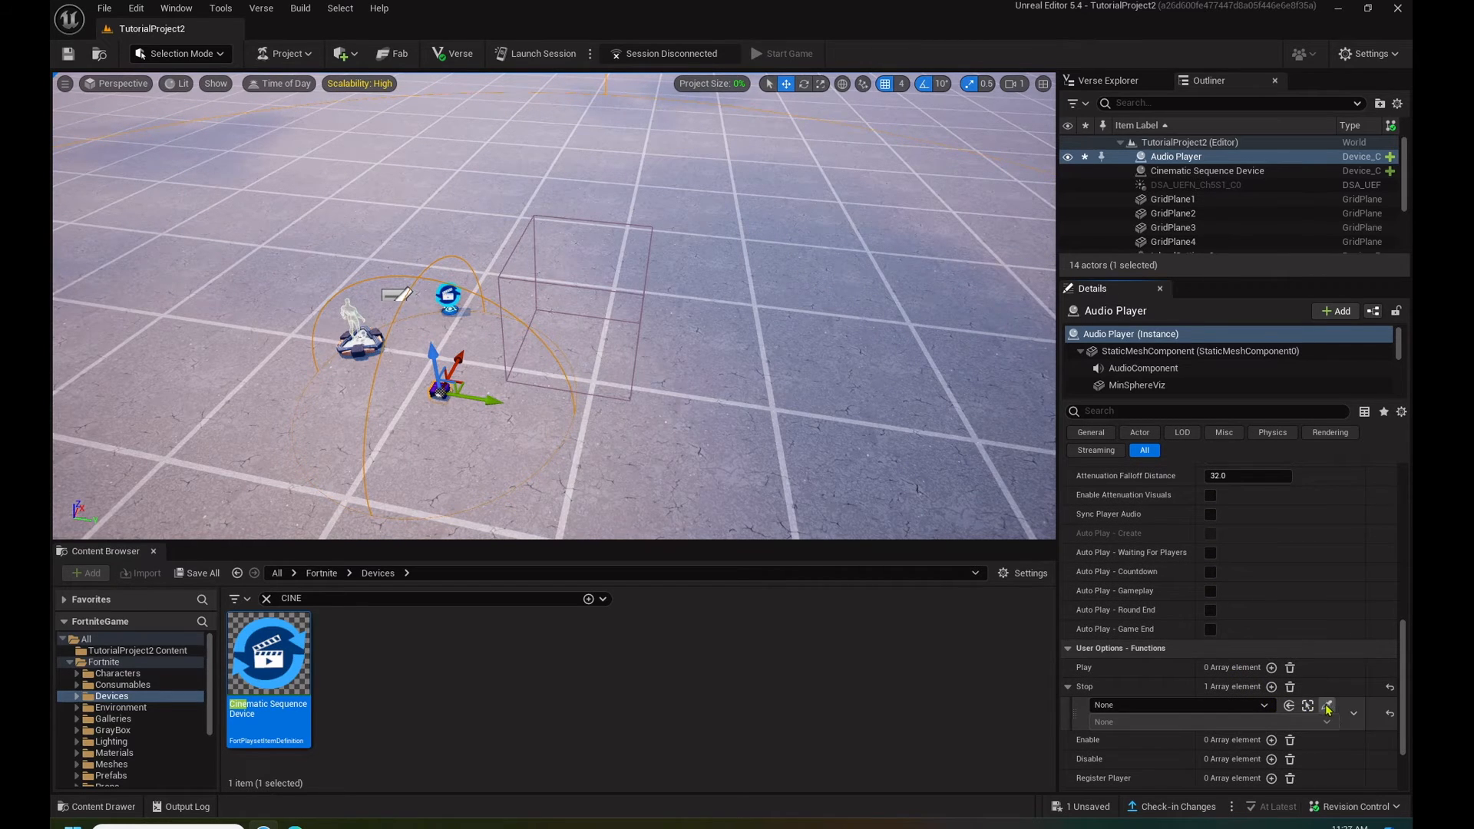
pyautogui.click(453, 290)
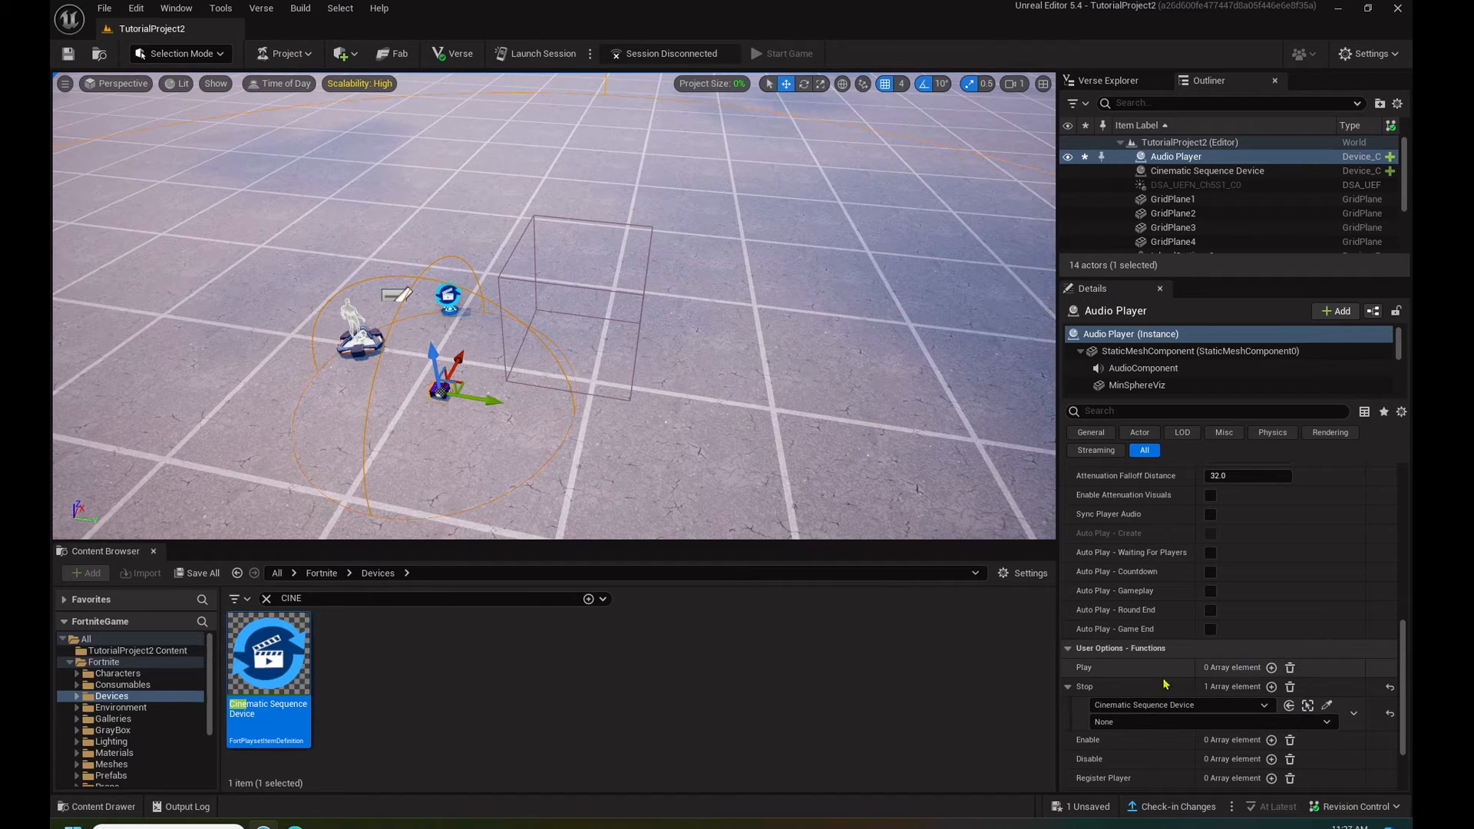
pyautogui.click(1128, 723)
pyautogui.click(1128, 750)
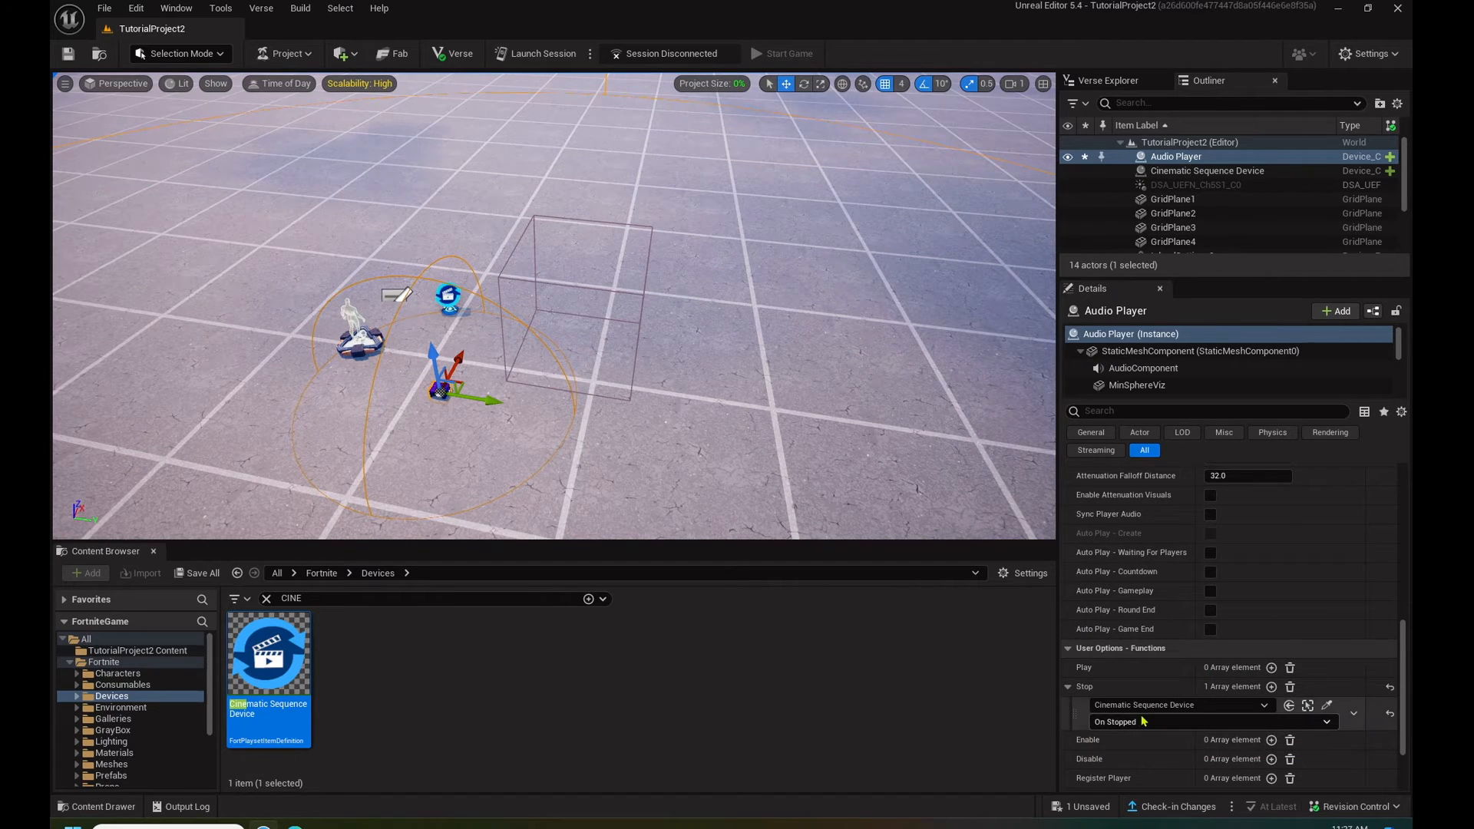
pyautogui.click(68, 54)
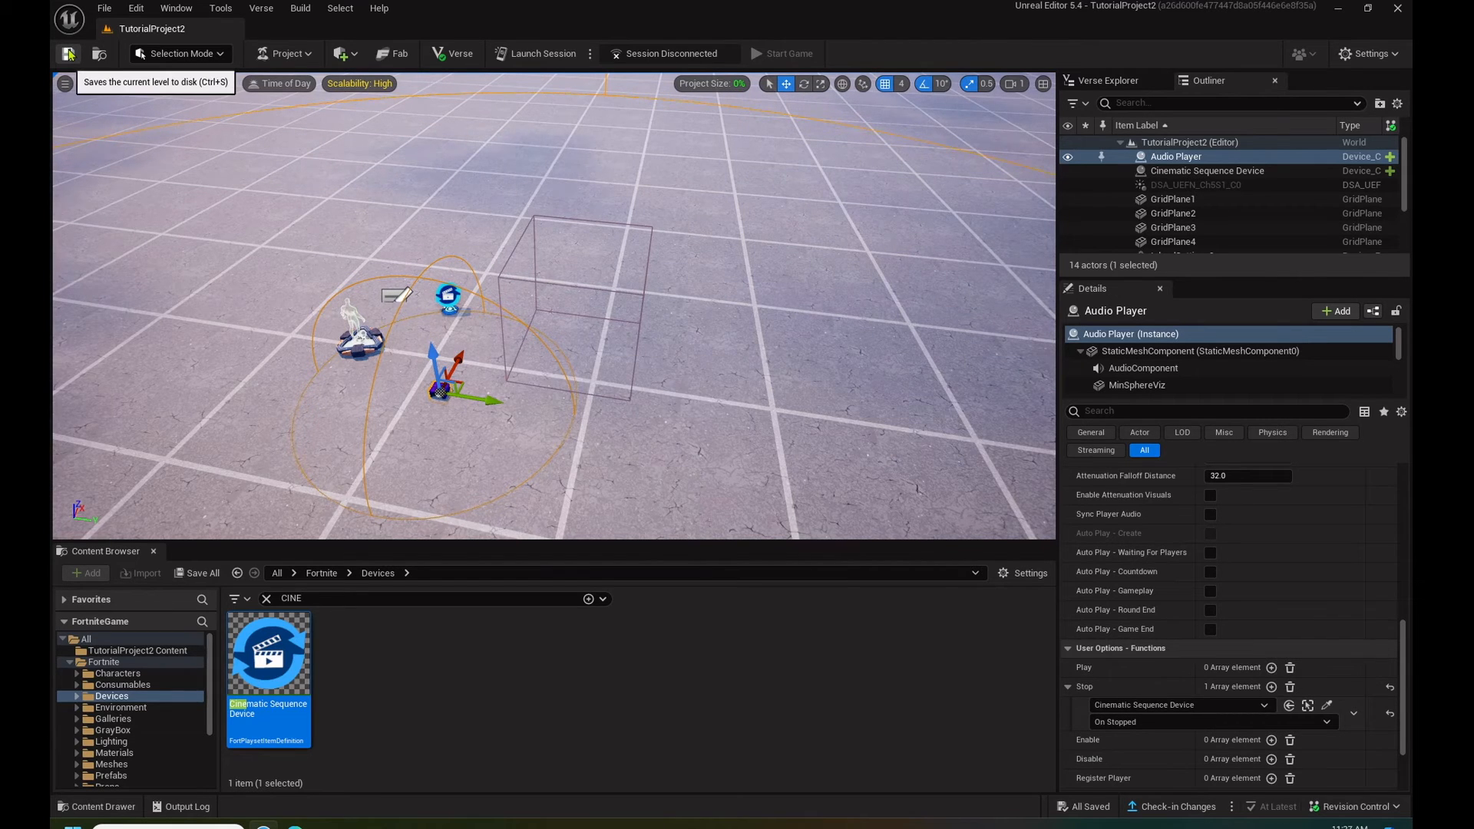
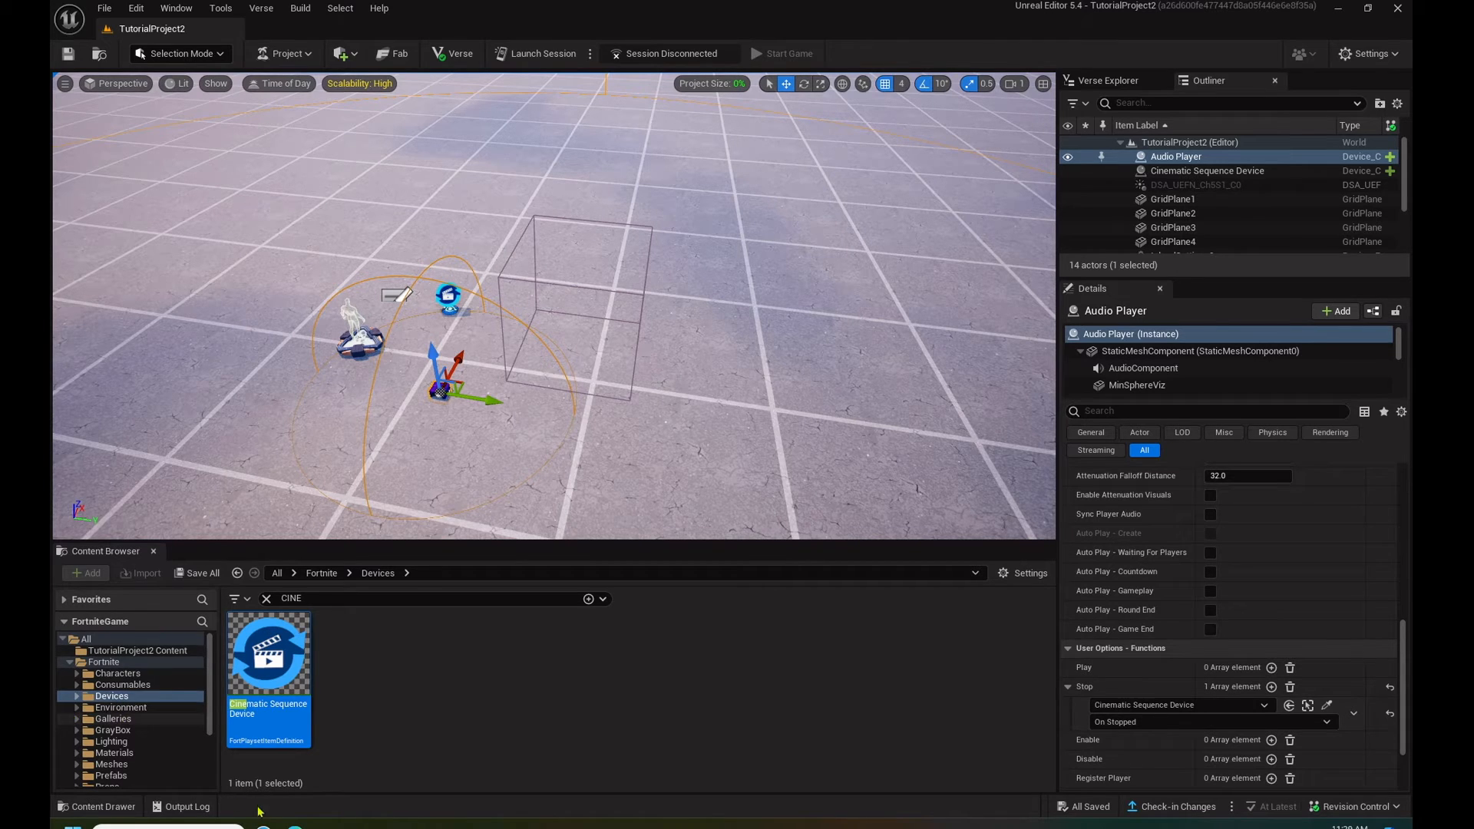
# - Switch to the browser and examine the Stacks and Queues in Verse page of the Epic Games UEFN documentation
pyautogui.click(294, 826)
pyautogui.click(463, 12)
pyautogui.write('https://dev.epicgames.com/documentation/en-us/uefn/stacks-and-queues-in-verse')
pyautogui.press('Return')
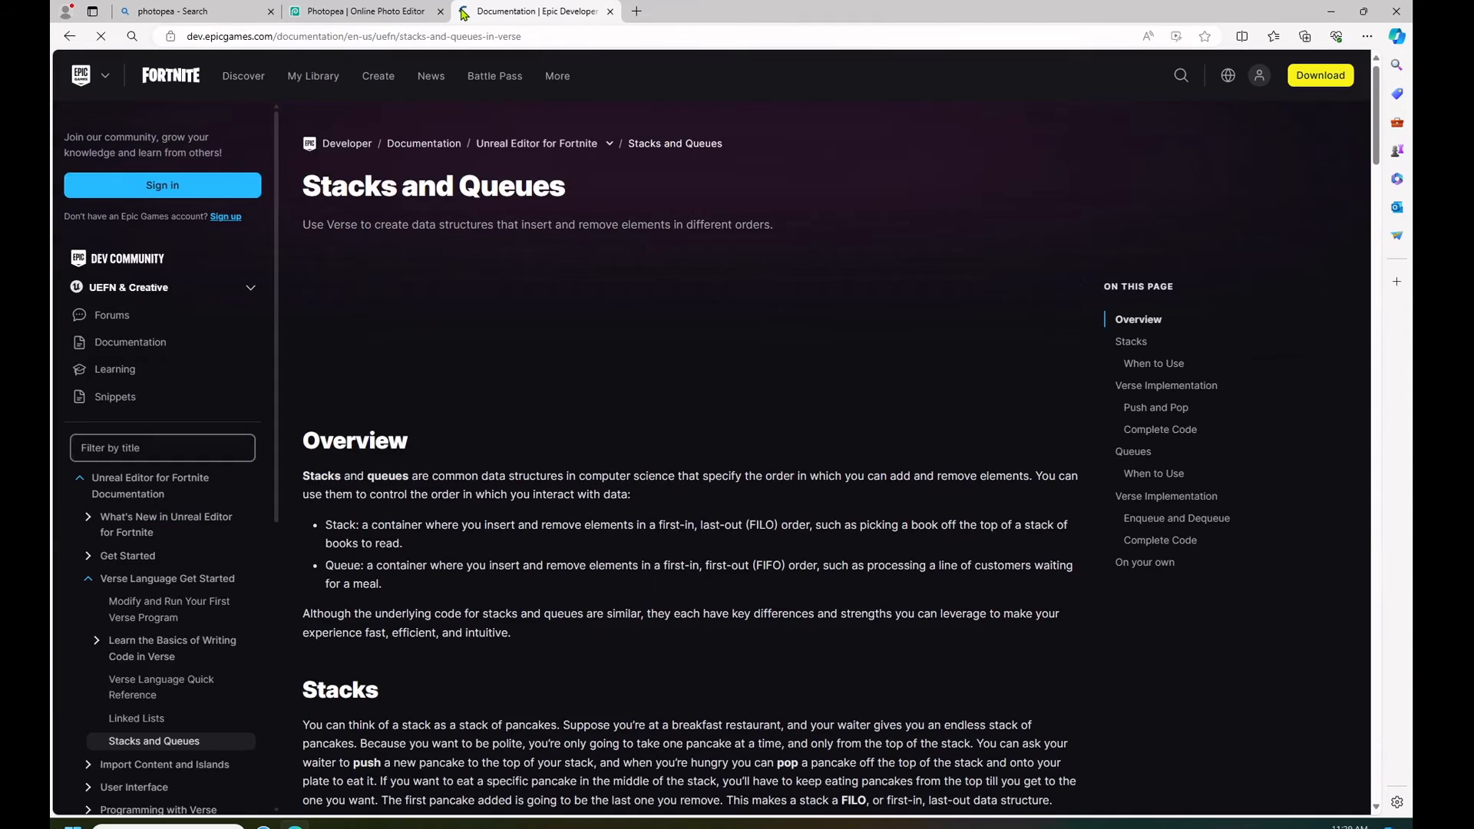
pyautogui.scroll(-20, 819, 420)
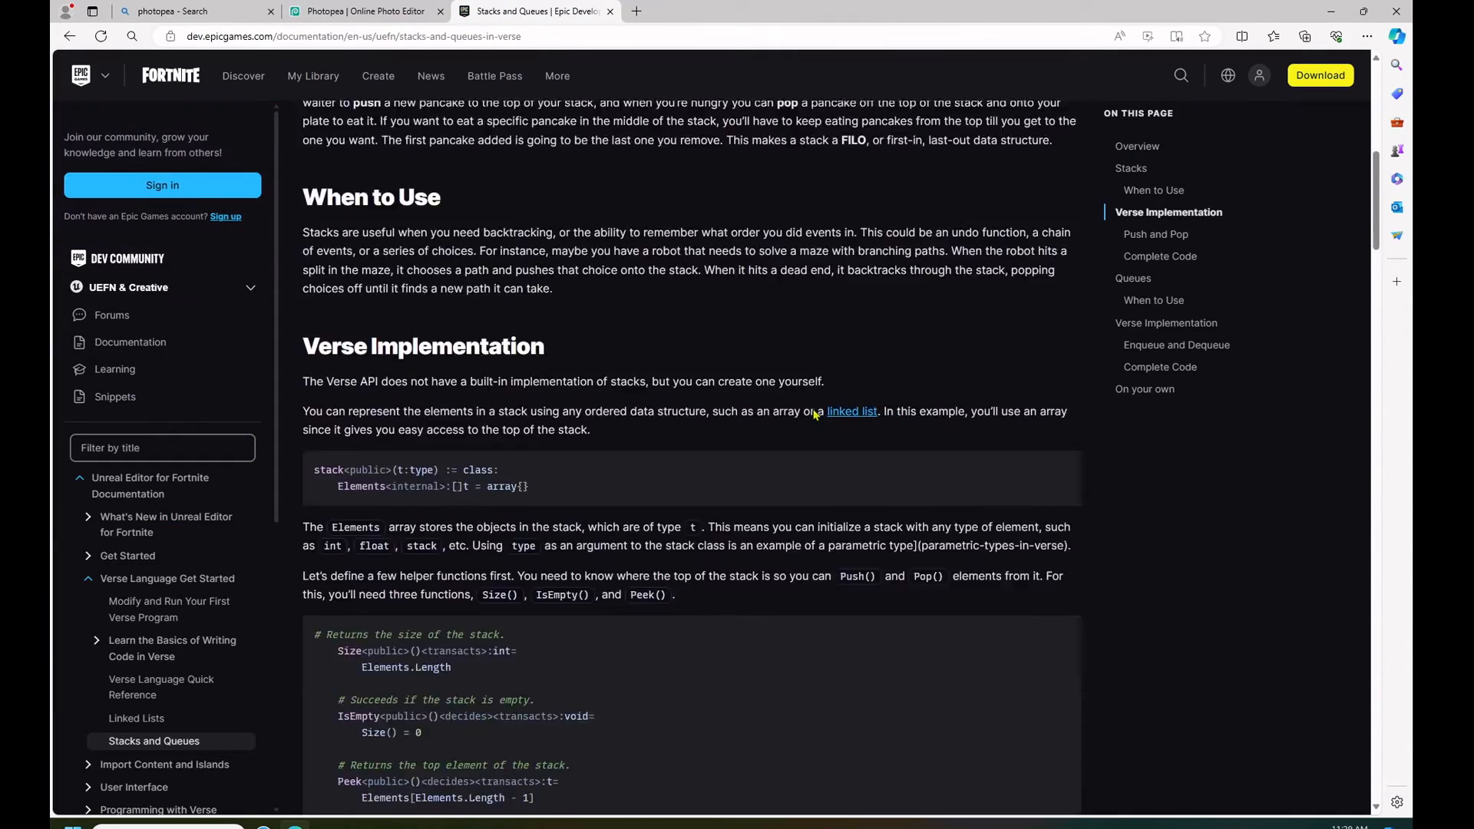
pyautogui.scroll(-20, 811, 403)
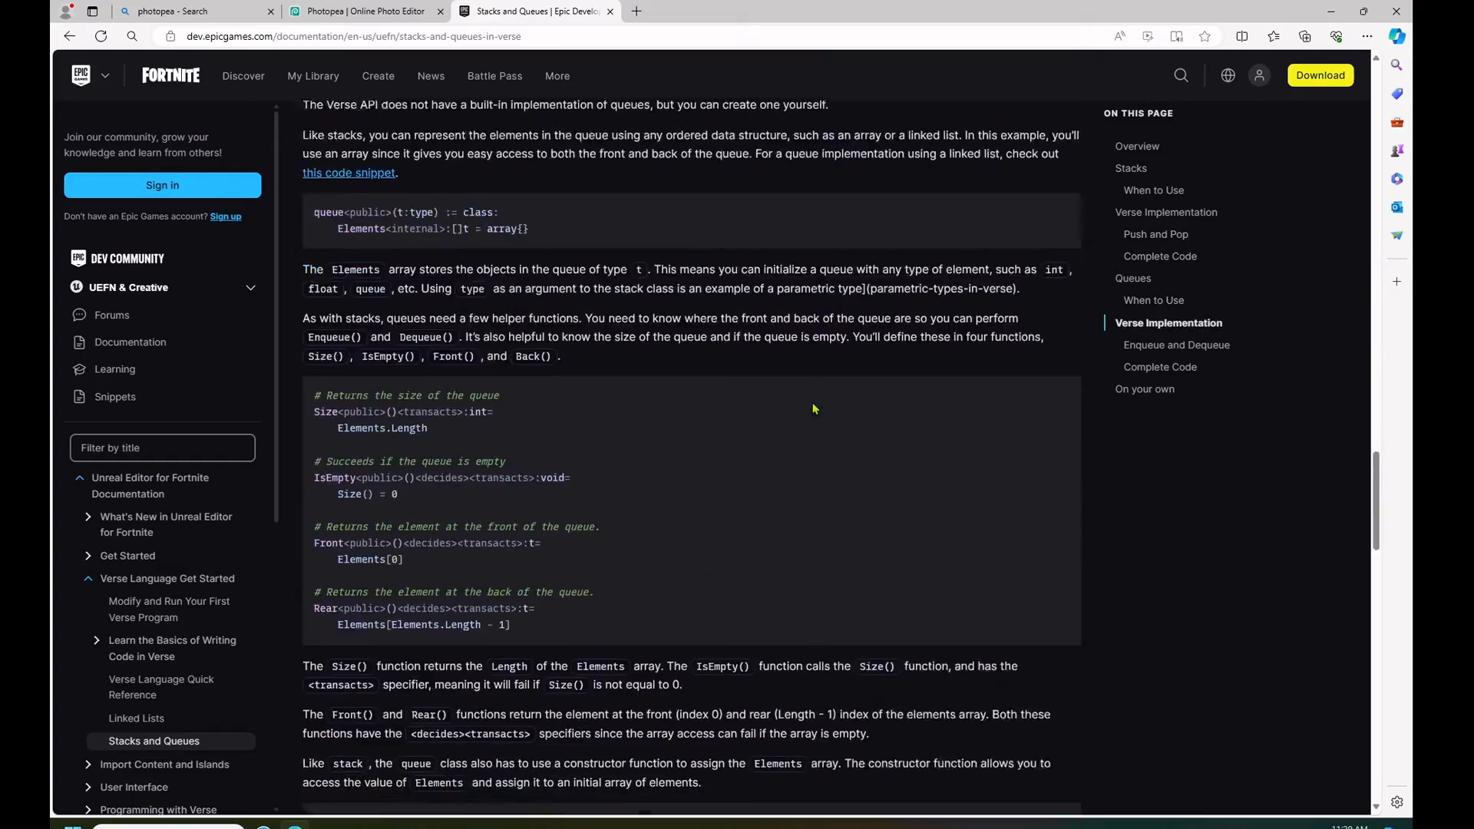
pyautogui.scroll(15, 816, 405)
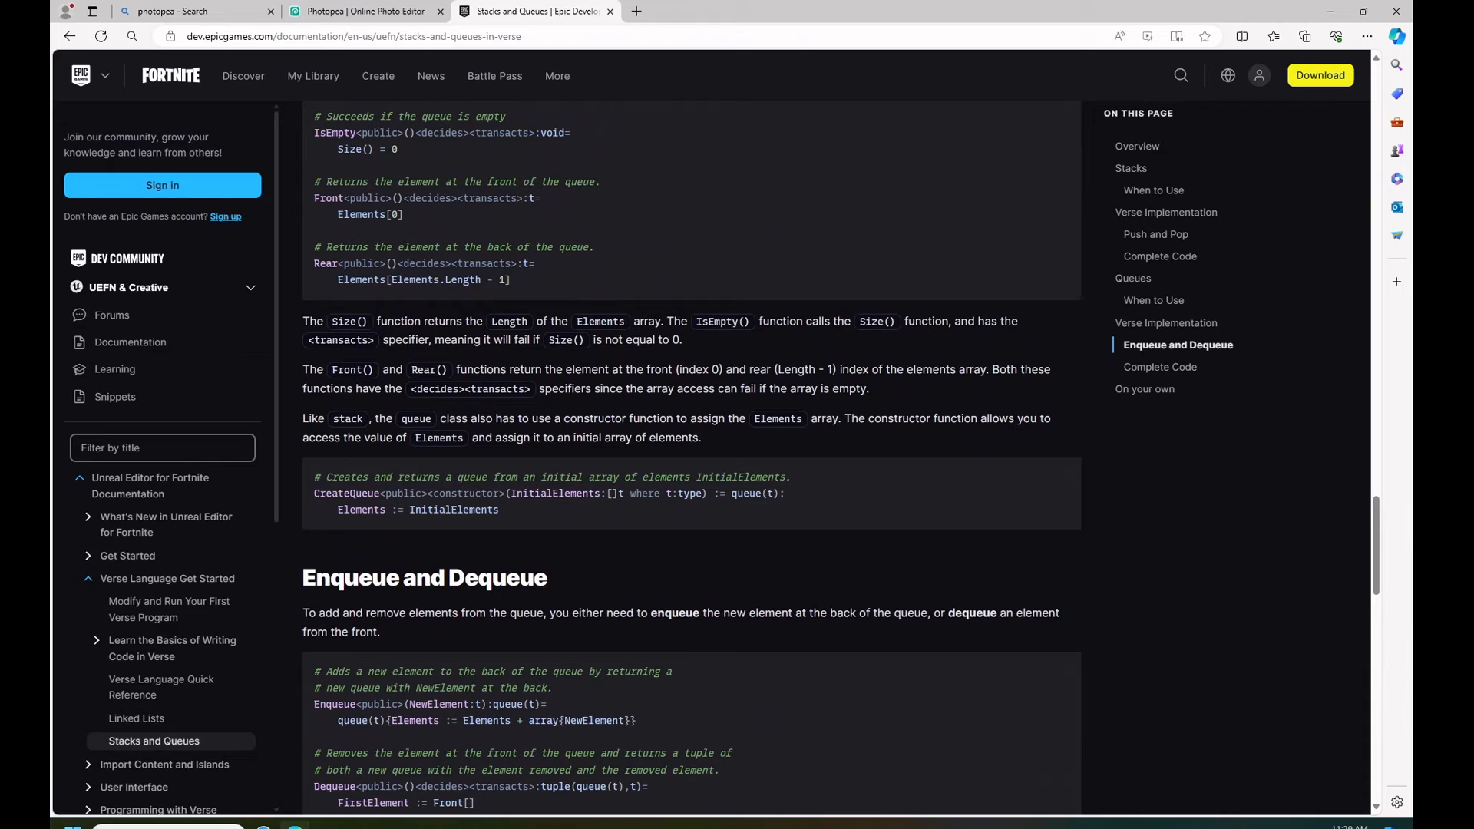
pyautogui.click(1328, 19)
# - Create an empty Verse script named Low_Health_Alert in TutorialProject2
pyautogui.click(1113, 82)
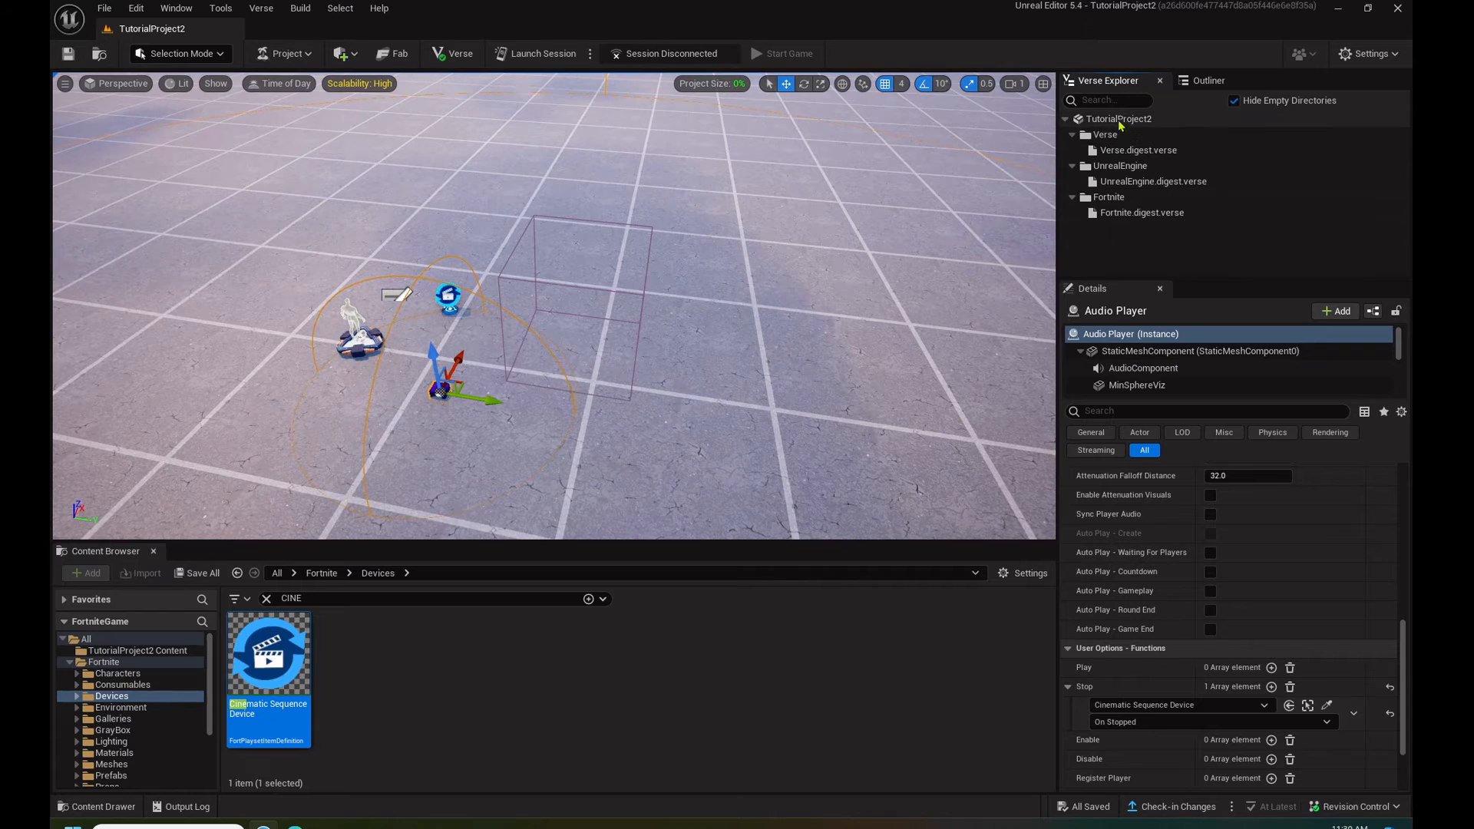
pyautogui.rightClick(1120, 121)
pyautogui.click(1193, 145)
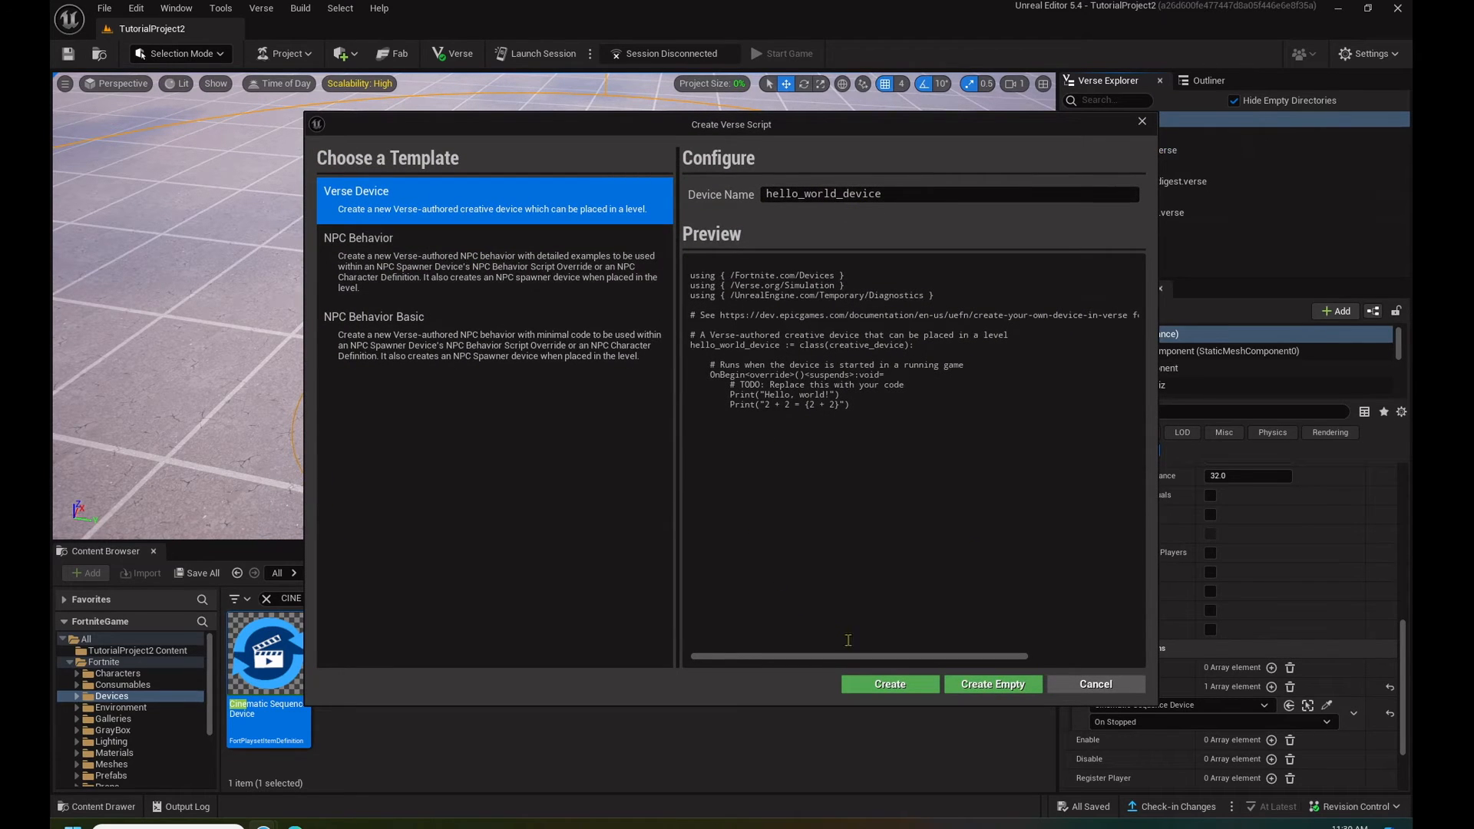
pyautogui.doubleClick(820, 194)
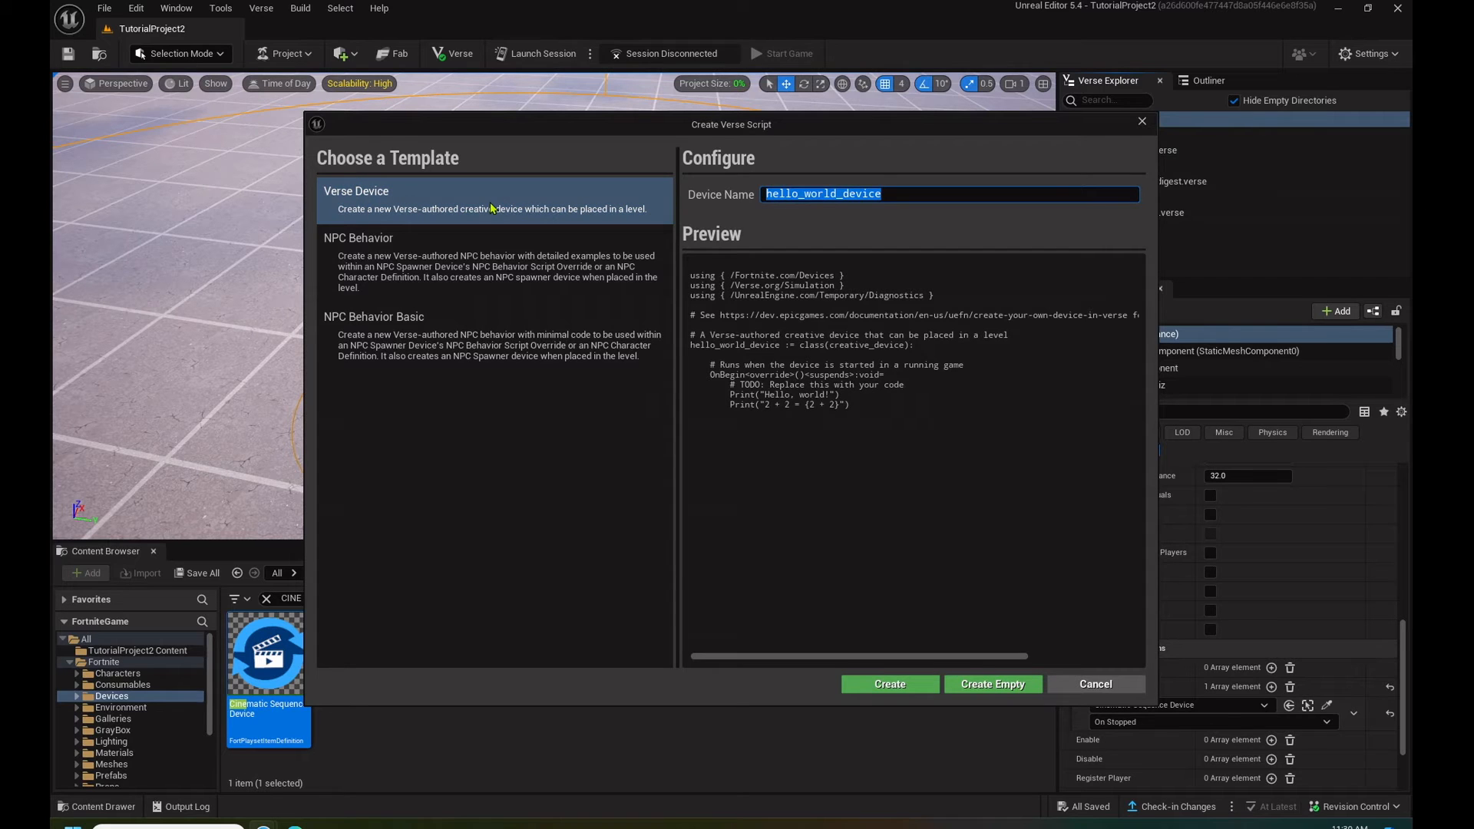
pyautogui.write('lOW')
pyautogui.press('BackSpace')
pyautogui.press('BackSpace')
pyautogui.press('BackSpace')
pyautogui.write('Low_Health_Alert')
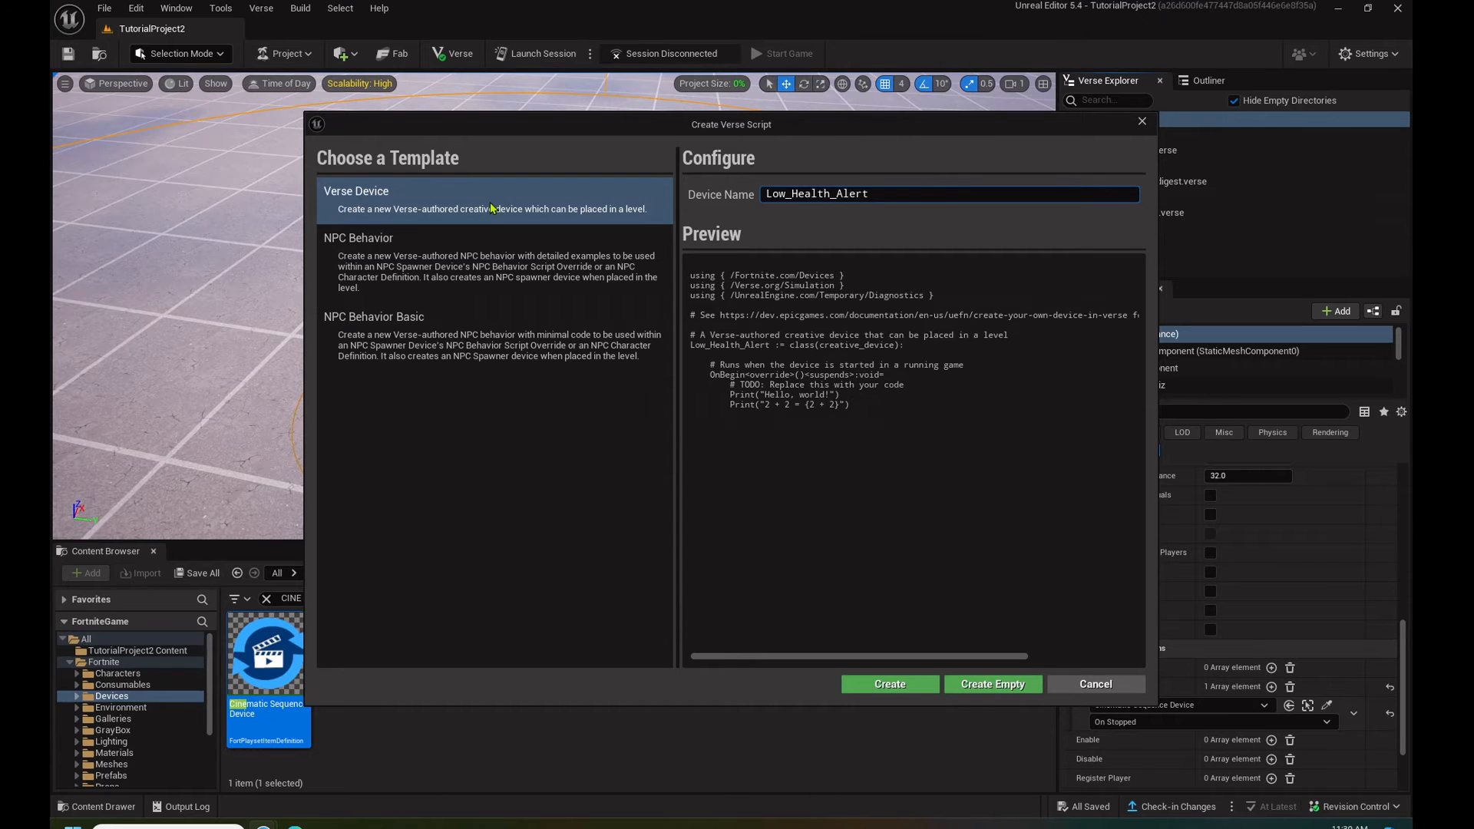
pyautogui.click(1015, 685)
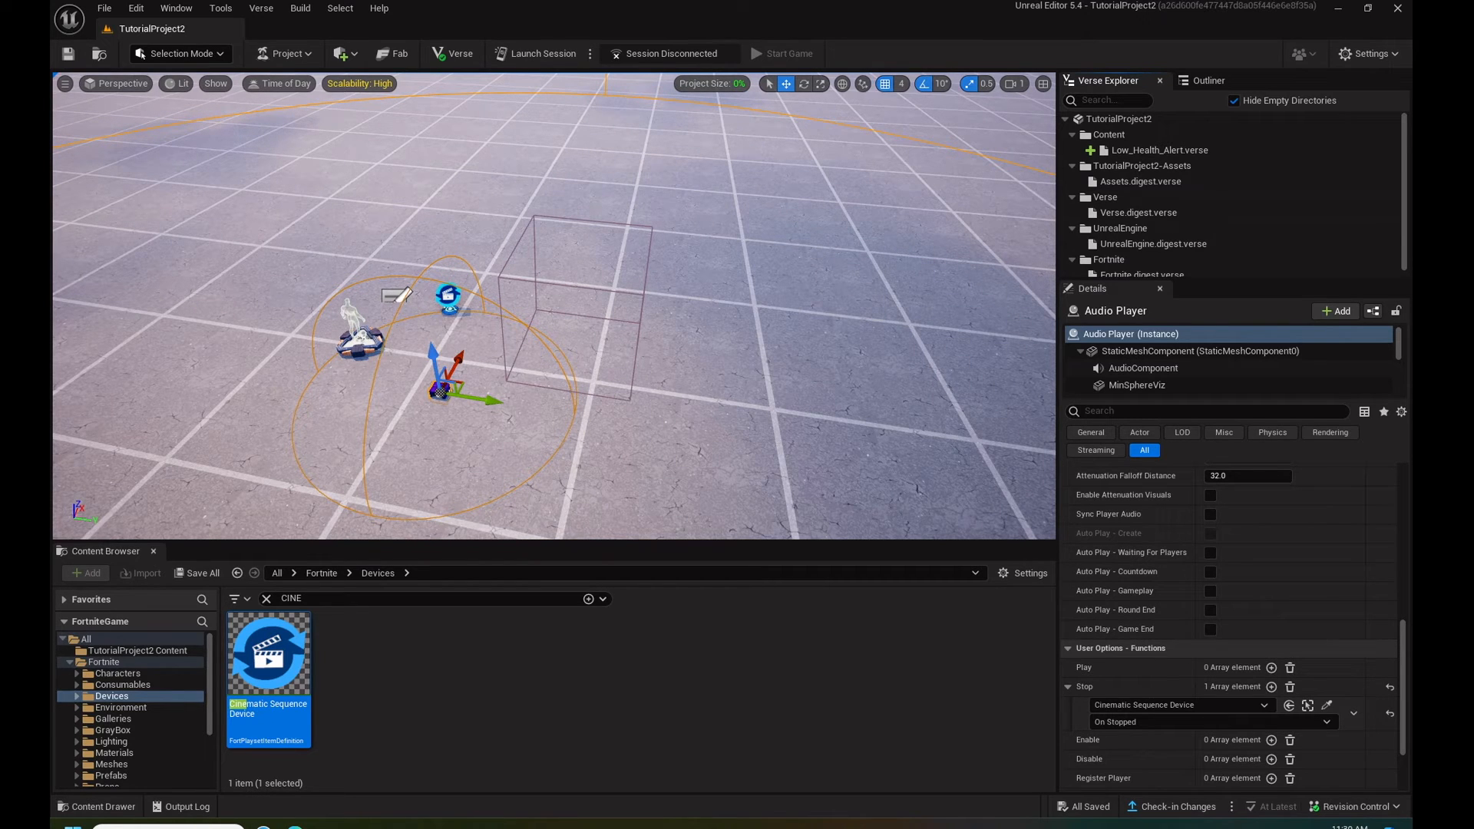
# - Open Low_Health_Alert.verse in Visual Studio Code, replace its placeholder with using statements for Devices, Simulation, Characters and Game, and save
pyautogui.click(1159, 150)
pyautogui.doubleClick(1159, 150)
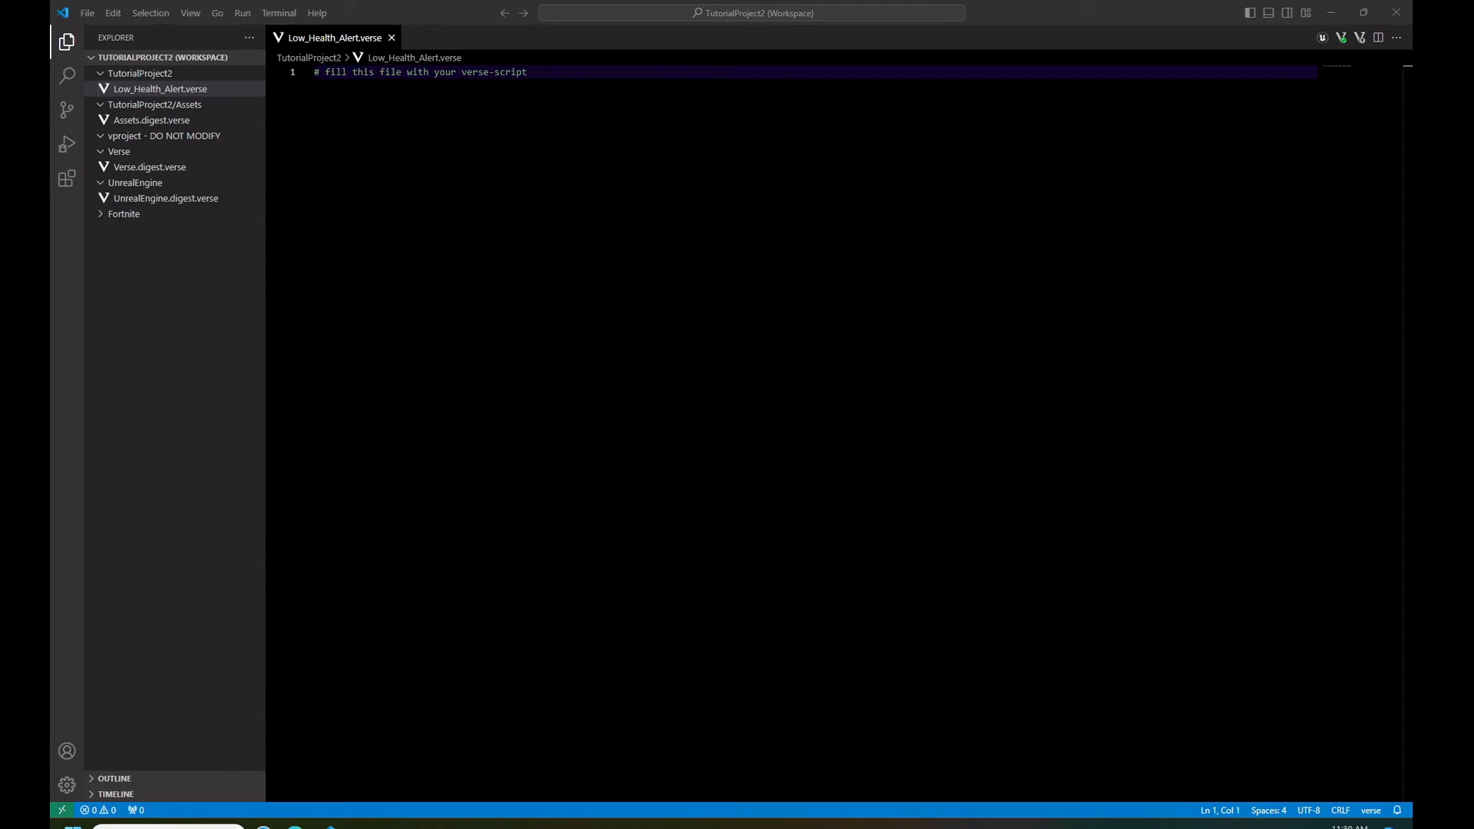
pyautogui.click(559, 99)
pyautogui.moveTo(530, 72); pyautogui.dragTo(142, 22)
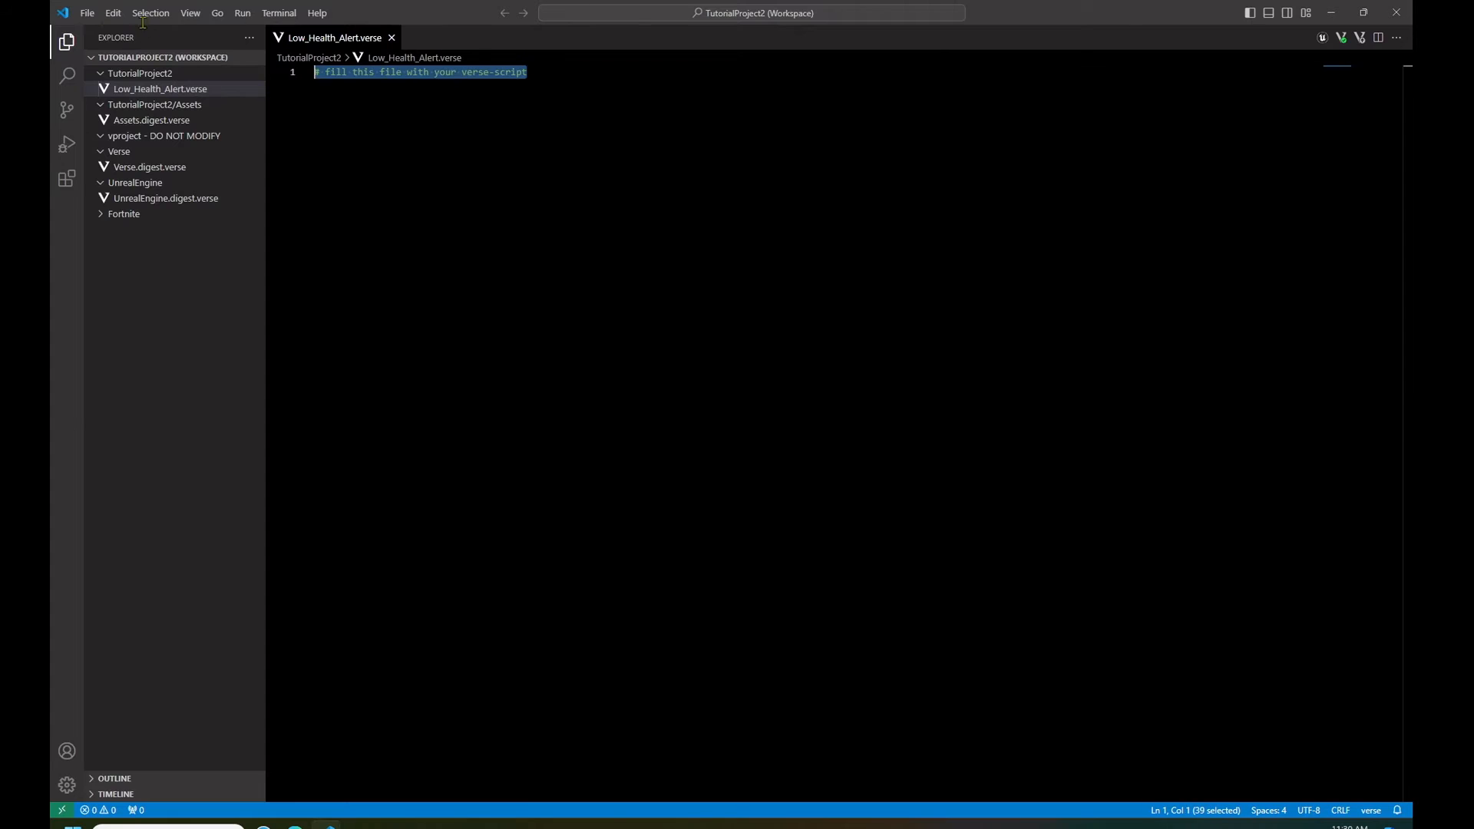
pyautogui.write('using { /Fortnite.com/Devices } using { /Verse.org/Simulation } using { /Fortnite.com/Characters } using { /Fortnite.com/Game }')
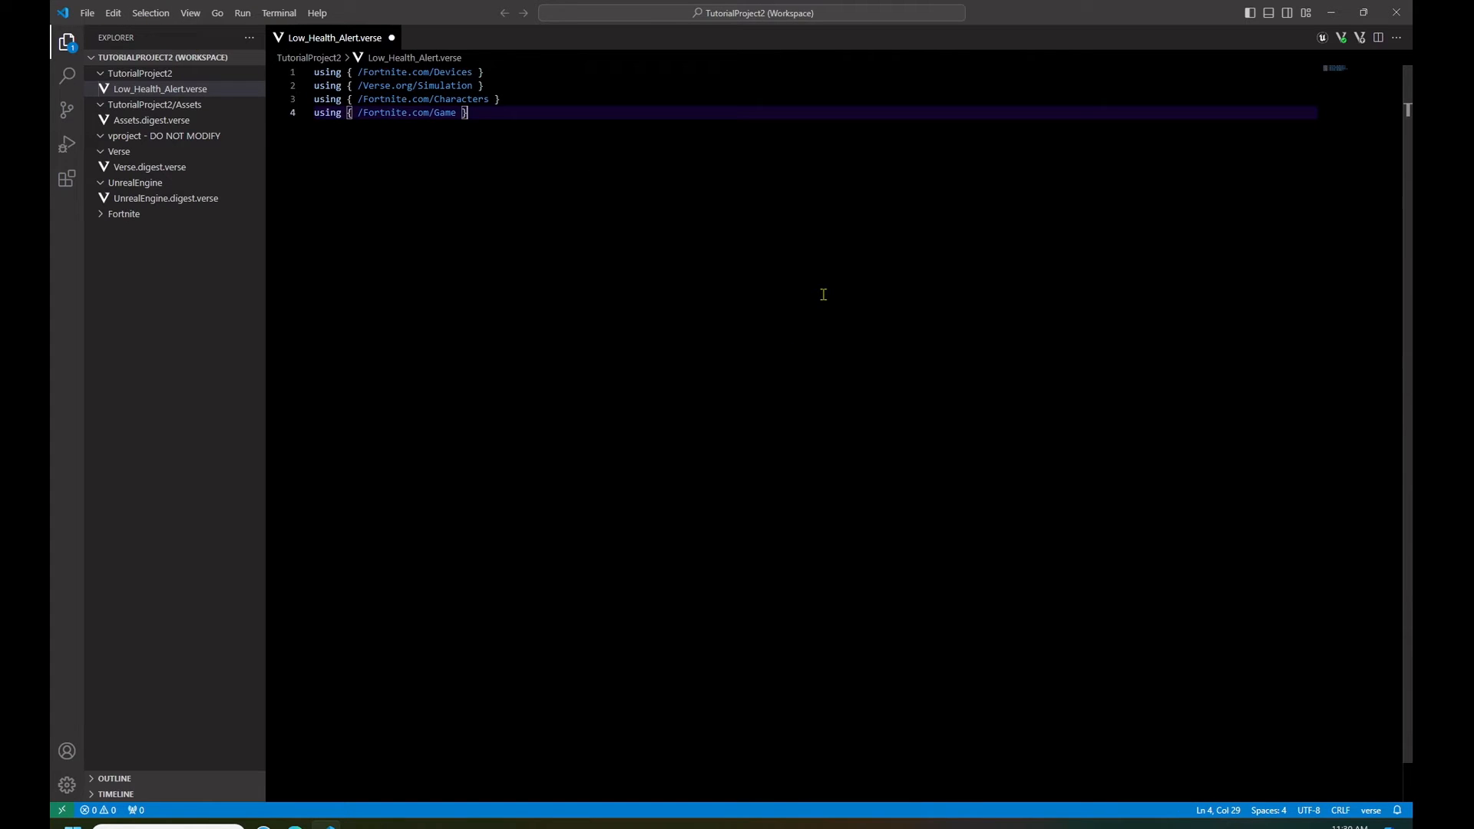
pyautogui.press('Return')
pyautogui.press('Return')
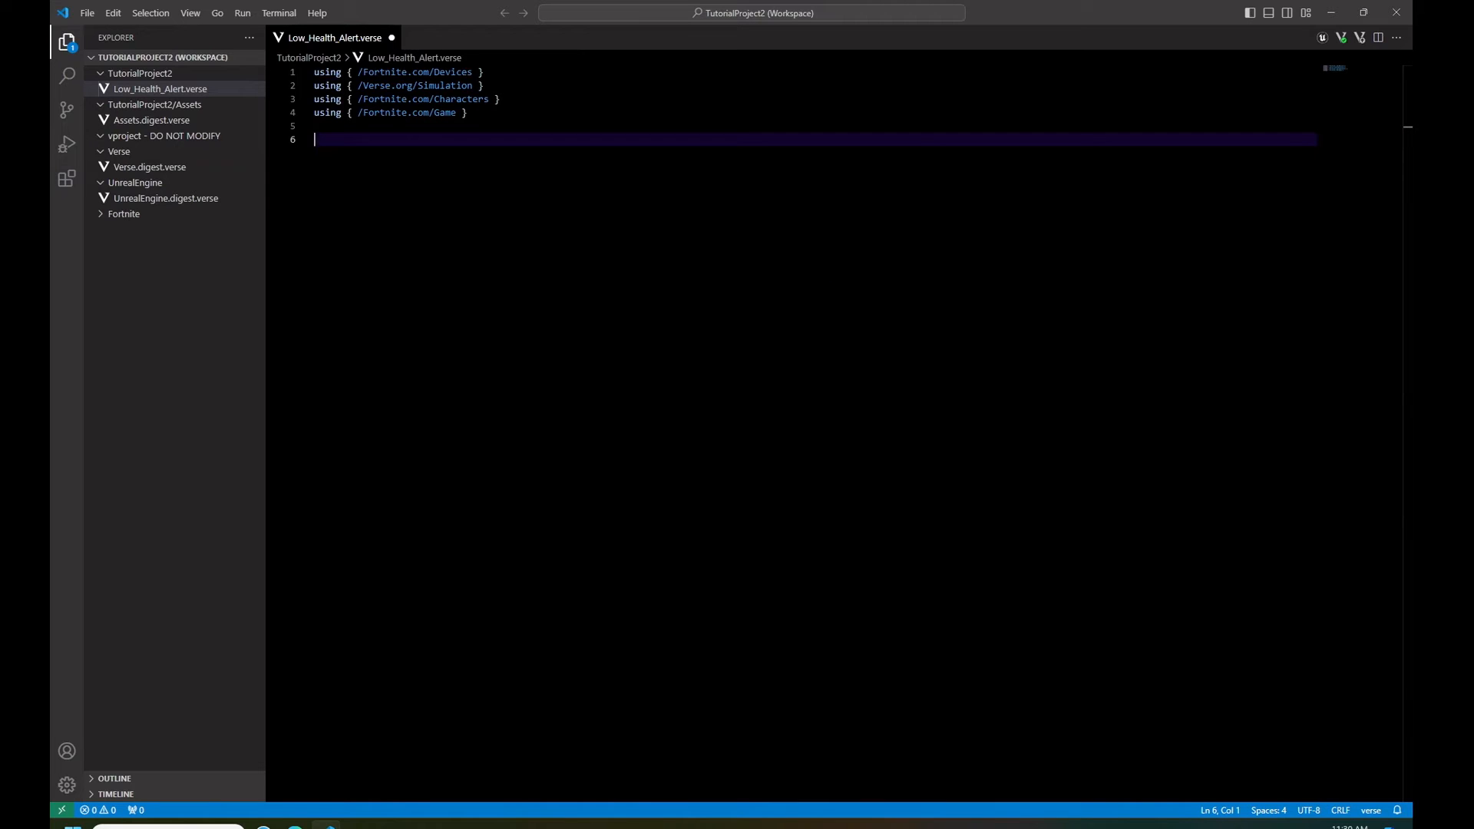
pyautogui.hotkey('ctrl', 's')
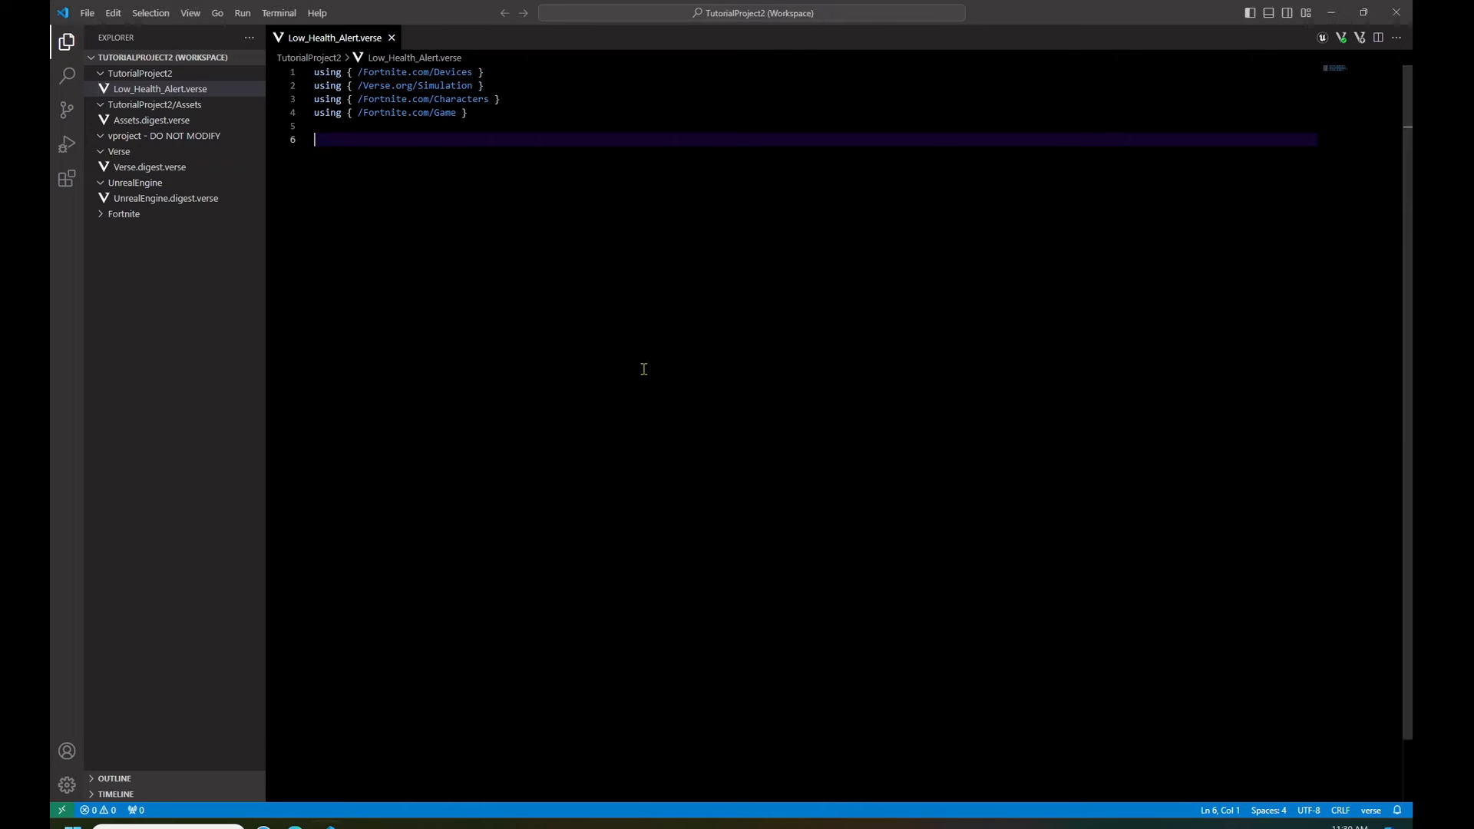
# - Add the documentation's stack class with its CreateStack constructor, declare Low_Health_Alert as a creative_device class below it, and save
pyautogui.hotkey('ctrl', 'v')
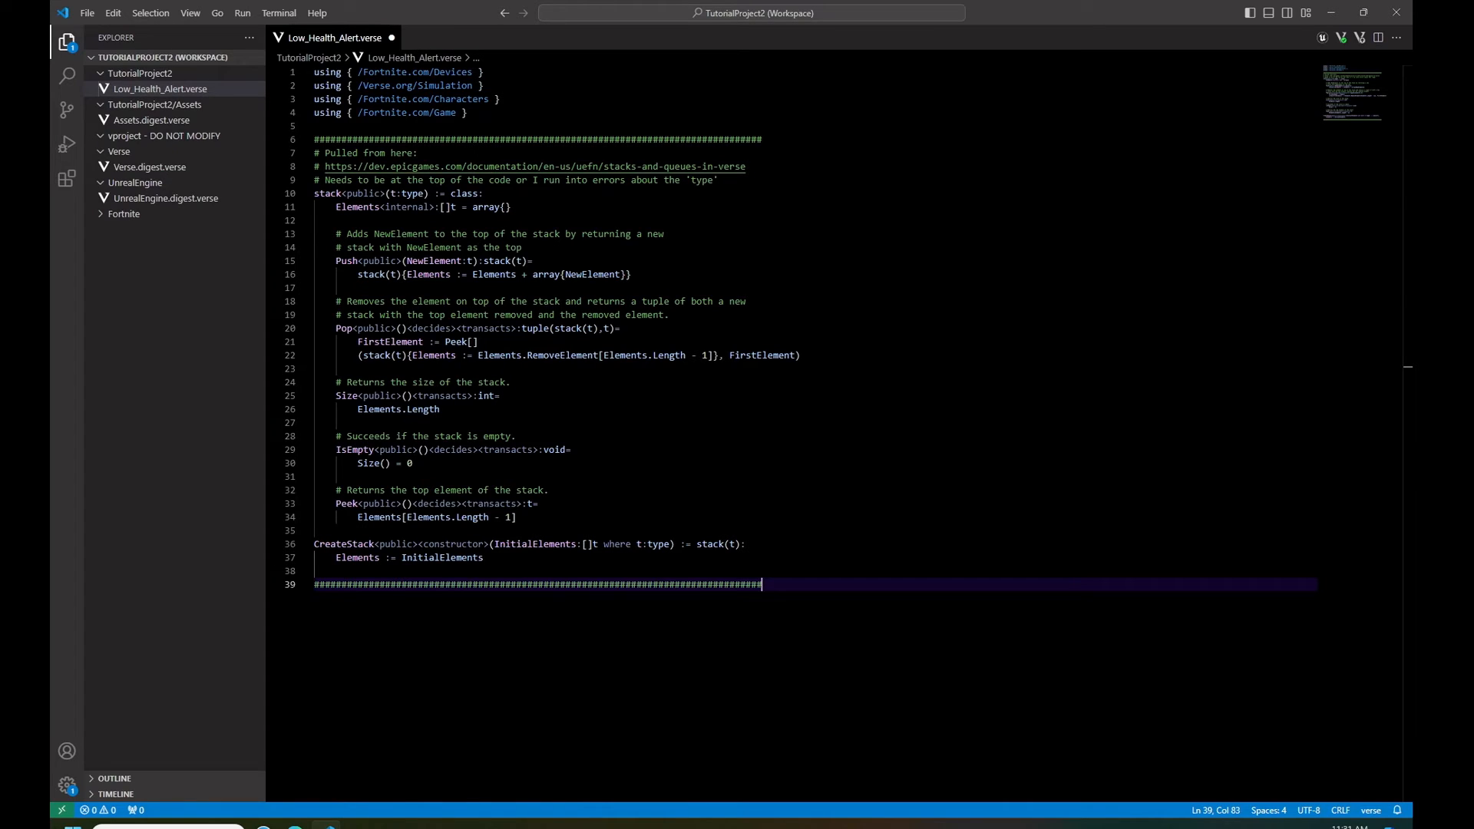
pyautogui.hotkey('ctrl', 's')
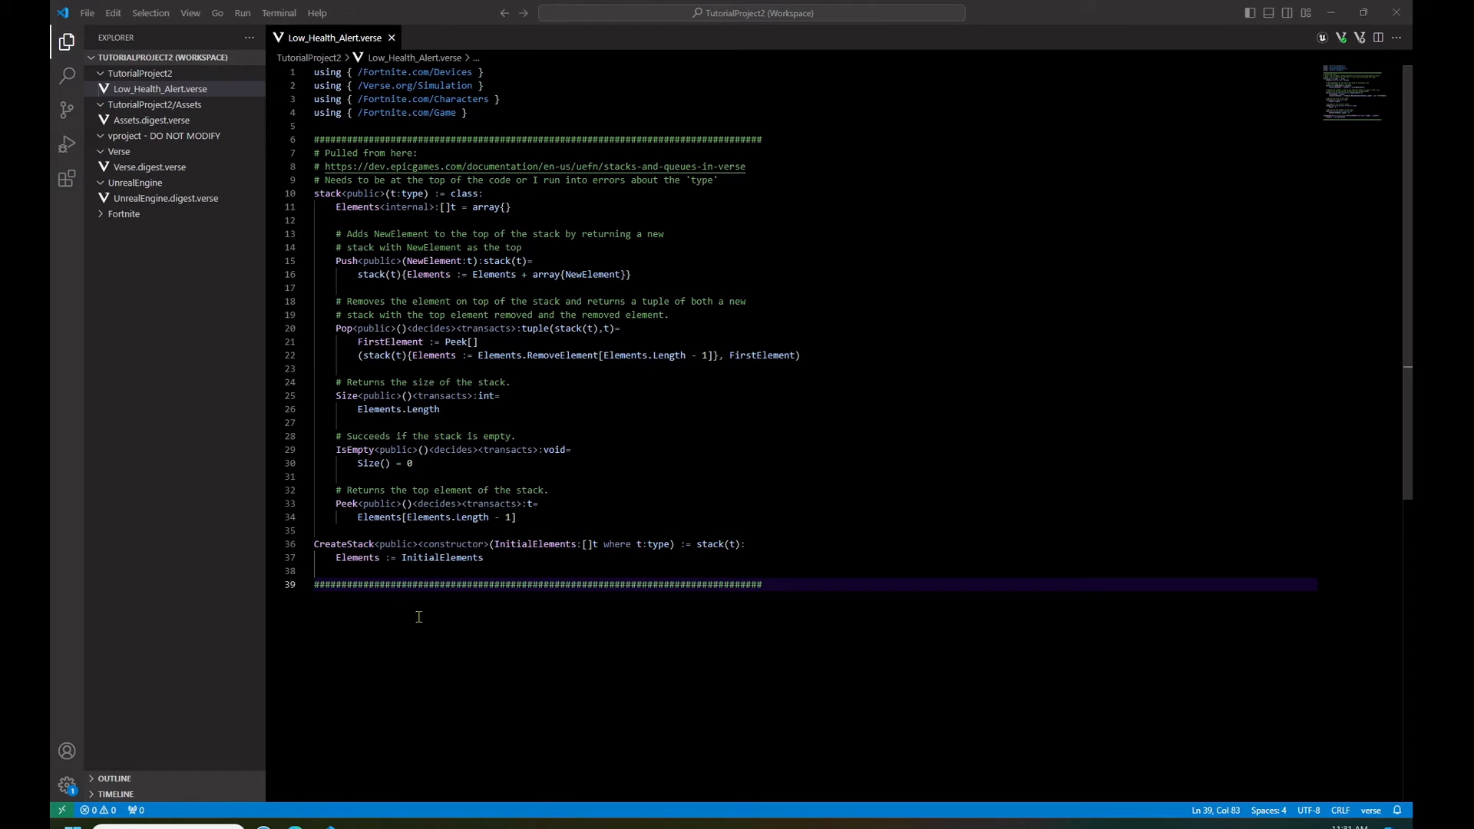
pyautogui.click(814, 605)
pyautogui.press('Return')
pyautogui.press('Return')
pyautogui.write('Low_Health_Alert := class(creative_device):')
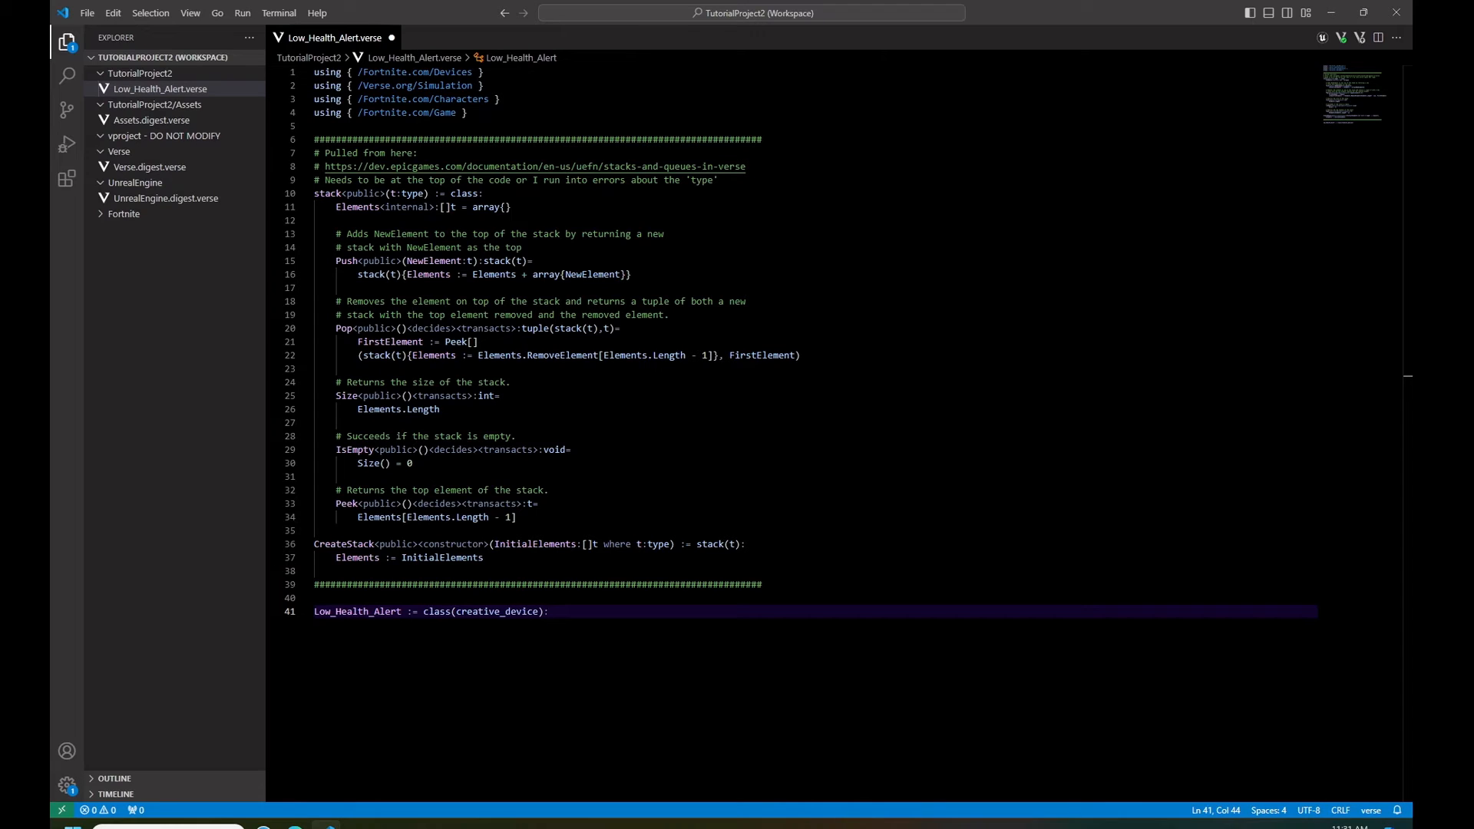
pyautogui.hotkey('ctrl', 's')
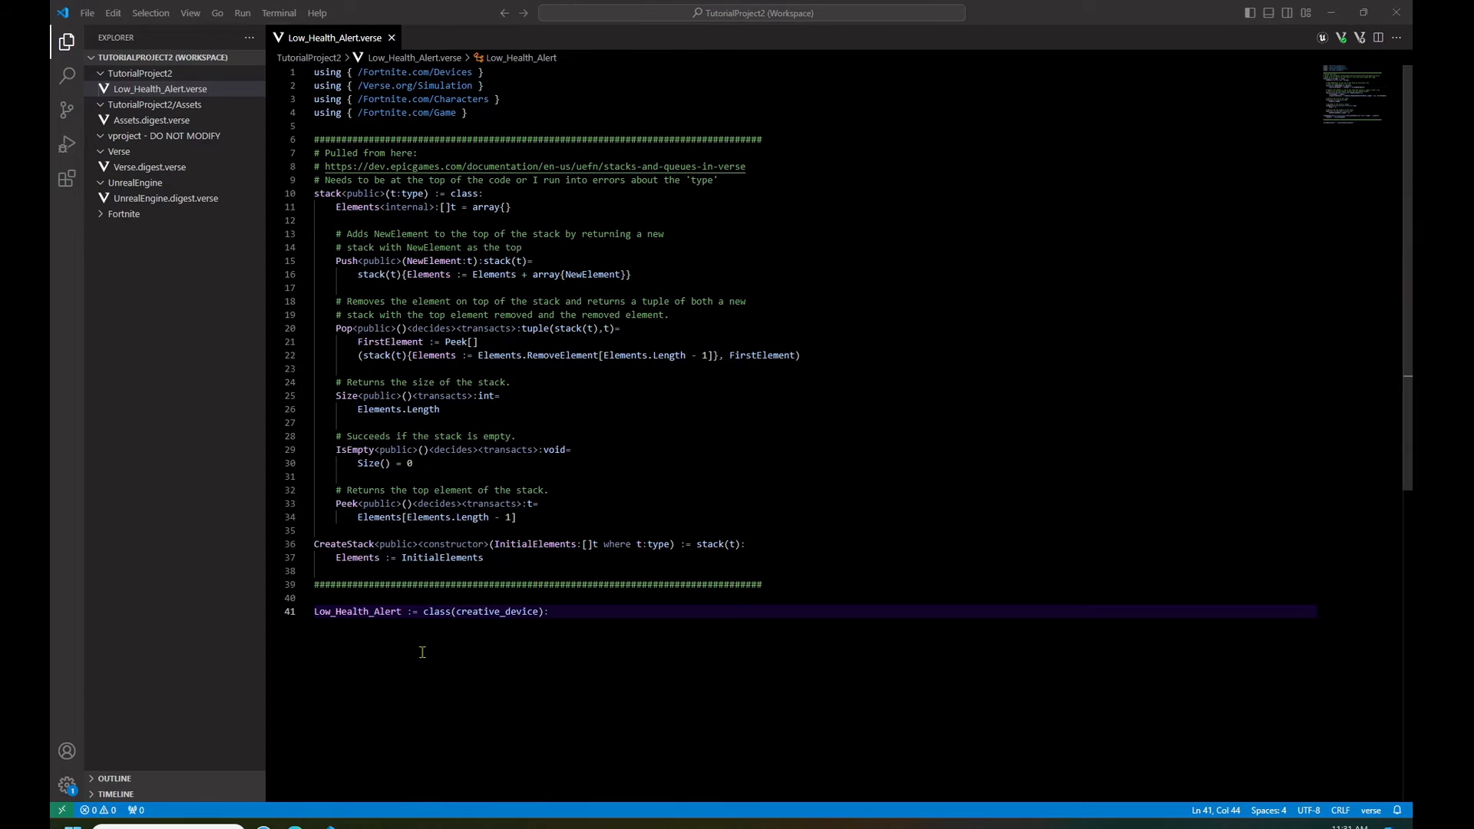
# - Add the spawn pad, LowHealthAmount (25.0) and sequencer declarations, plus OnBegin with its event subscriptions, to the Low_Health_Alert class
pyautogui.click(602, 649)
pyautogui.press('Return')
pyautogui.press('Return')
pyautogui.hotkey('ctrl', 'v')
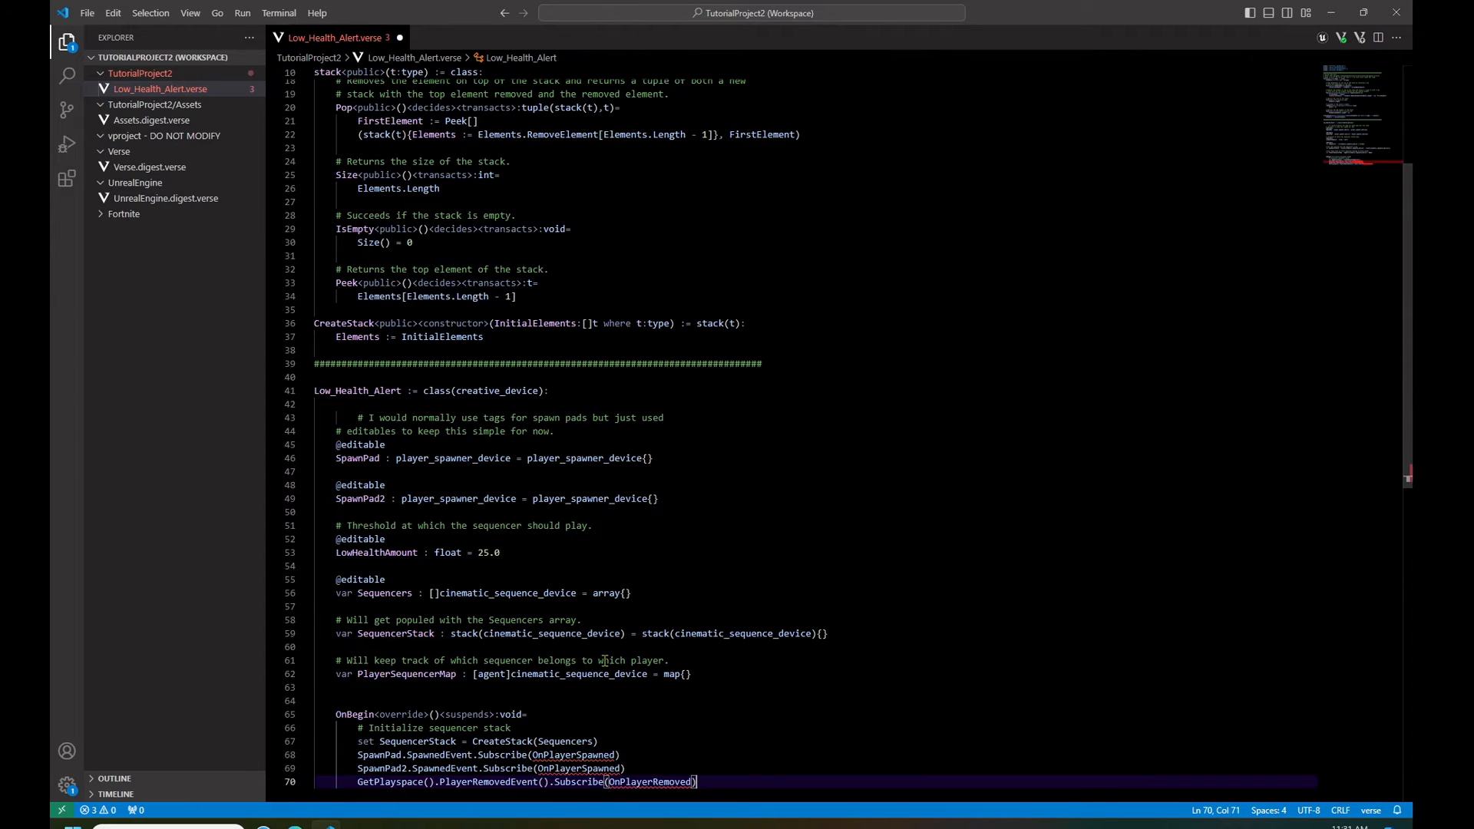
# - Review the editable SpawnPad, SpawnPad2, LowHealthAmount and Sequencers declarations in the Low_Health_Alert class
pyautogui.scroll(-3, 738, 553)
pyautogui.scroll(-1, 738, 554)
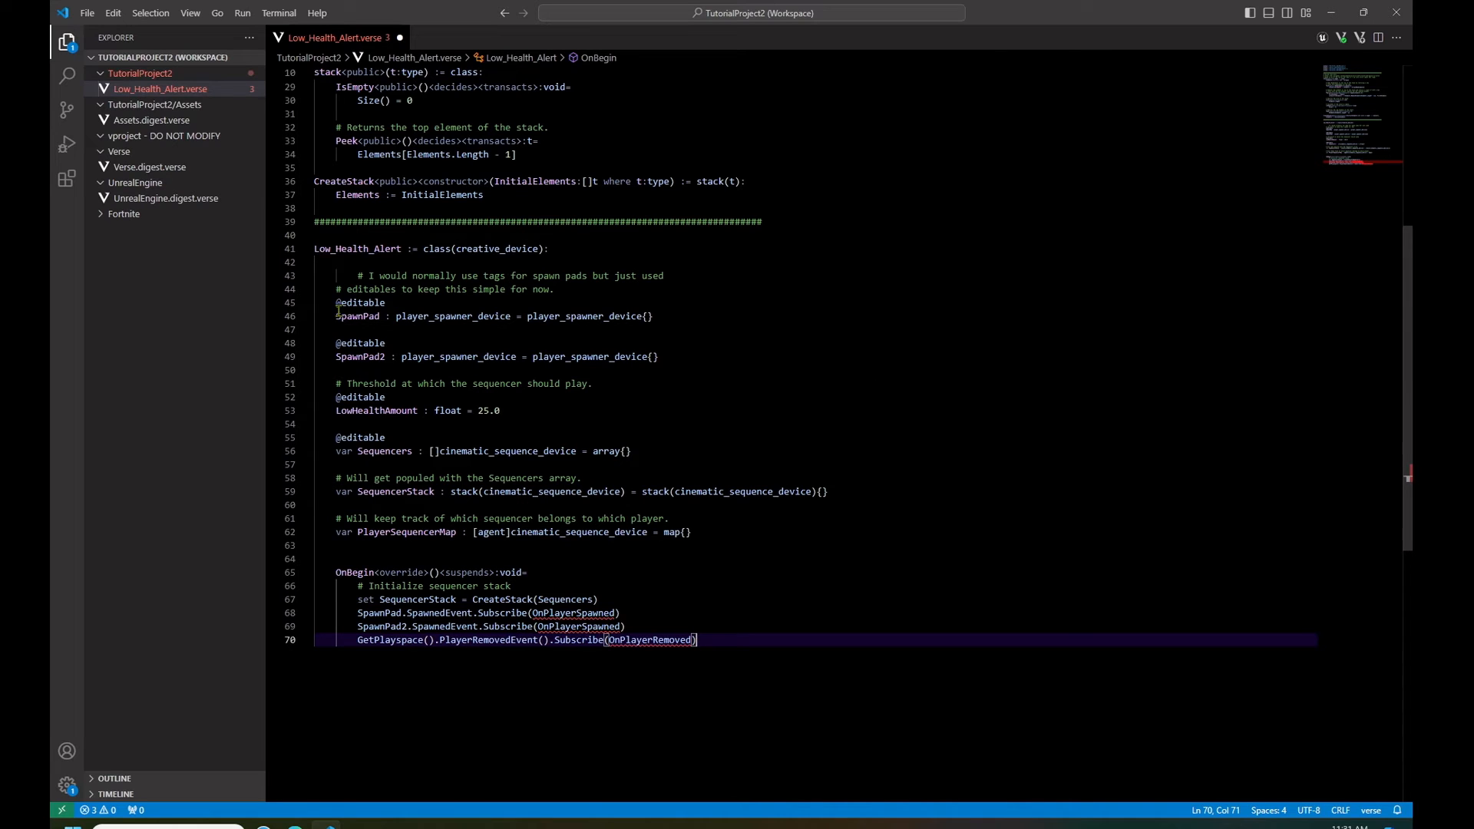
pyautogui.moveTo(336, 302); pyautogui.dragTo(660, 357)
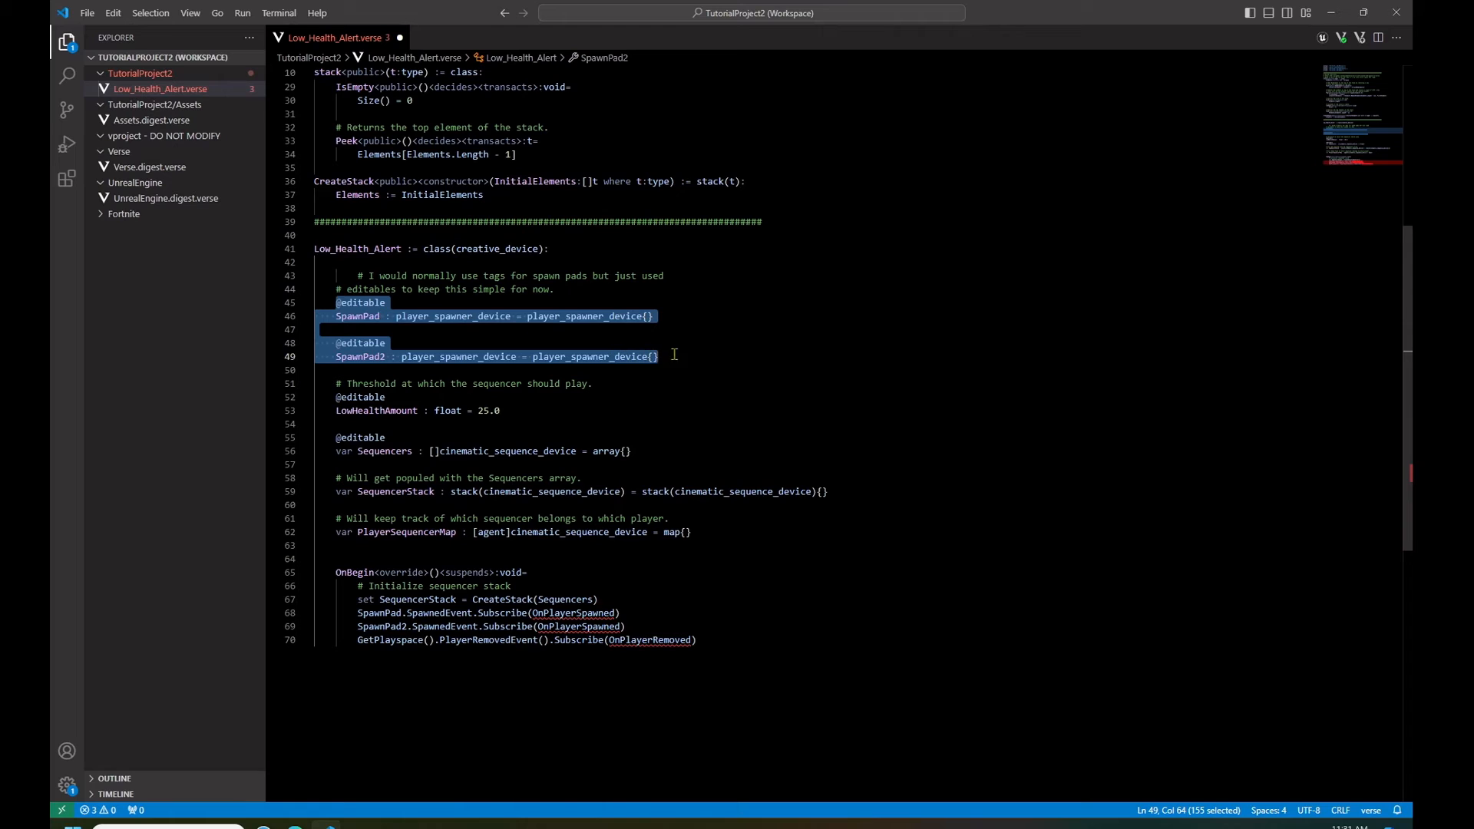
pyautogui.press('Up')
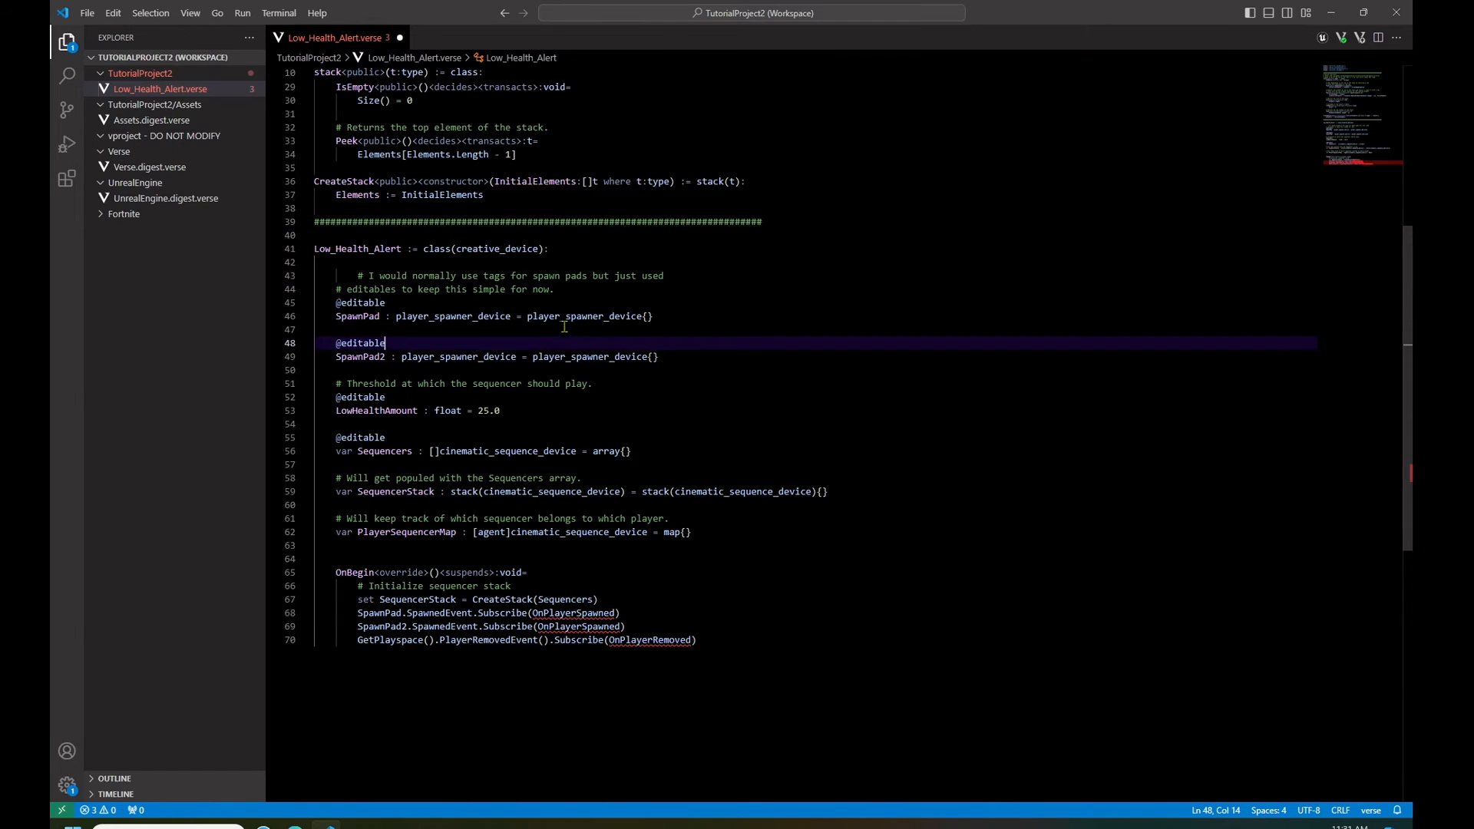
pyautogui.scroll(-2, 564, 328)
pyautogui.click(507, 340)
pyautogui.moveTo(507, 340); pyautogui.dragTo(336, 344)
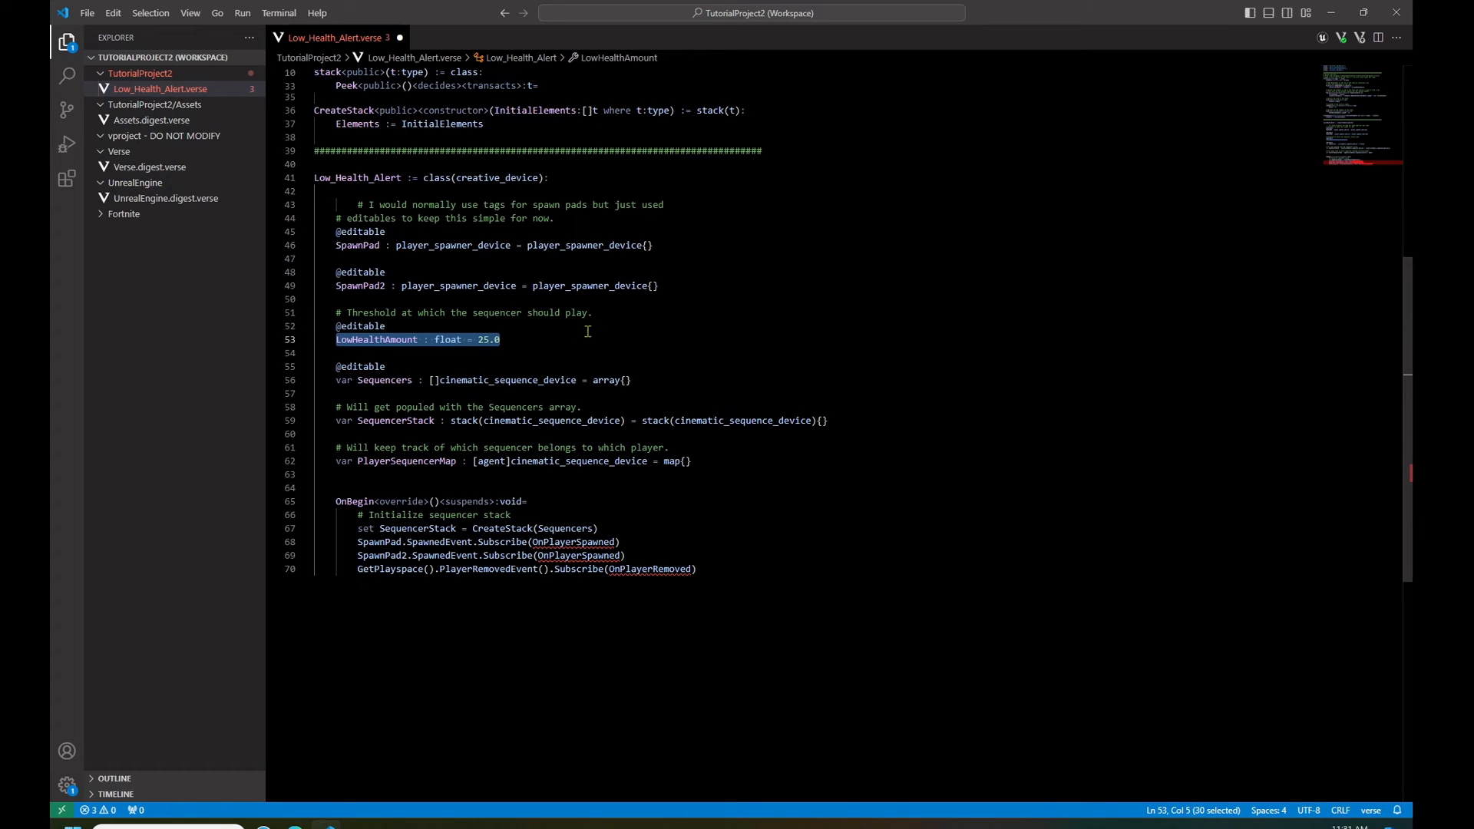
pyautogui.click(553, 339)
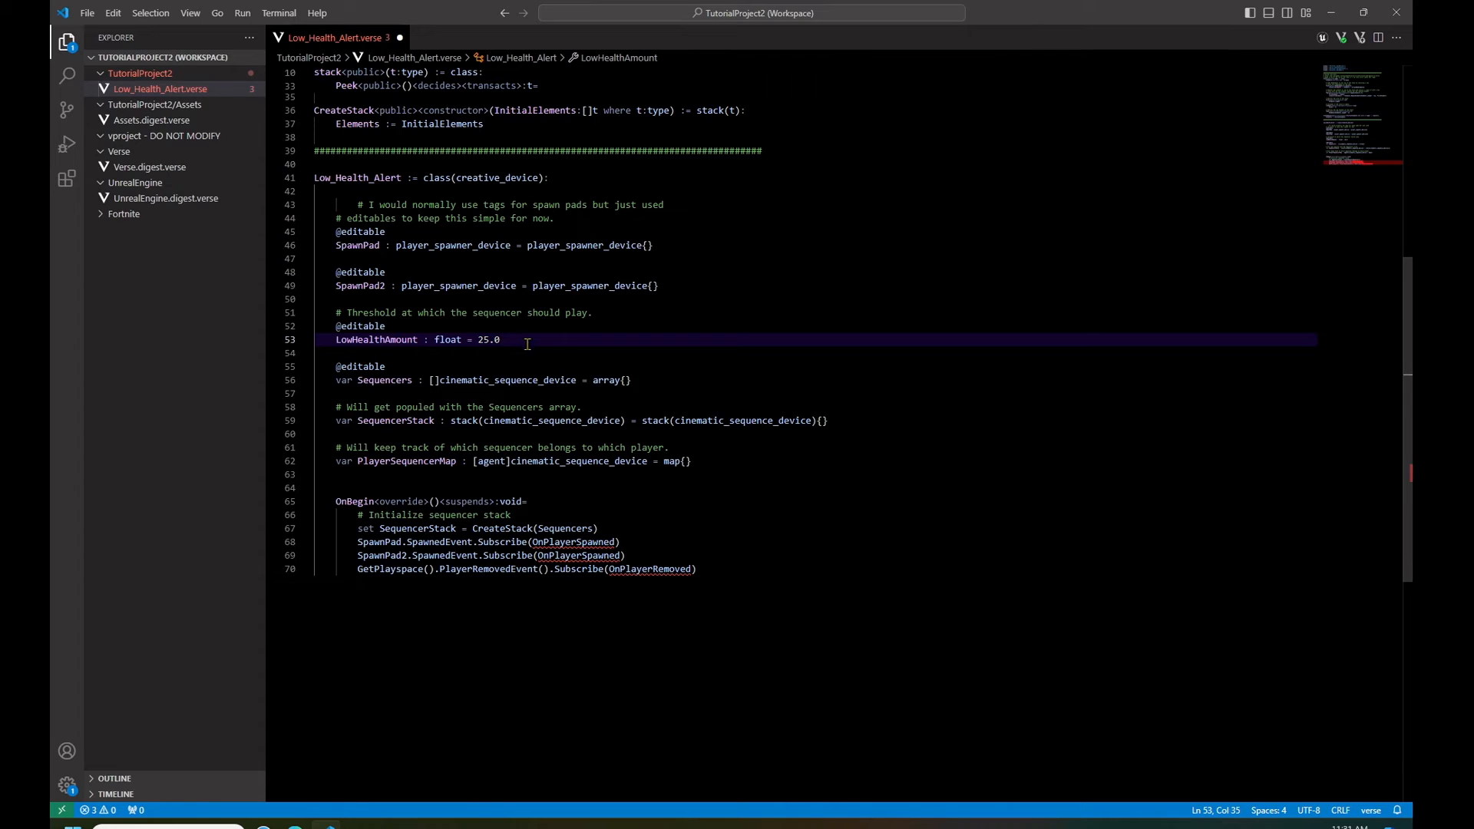
pyautogui.click(636, 382)
pyautogui.moveTo(636, 382); pyautogui.dragTo(337, 384)
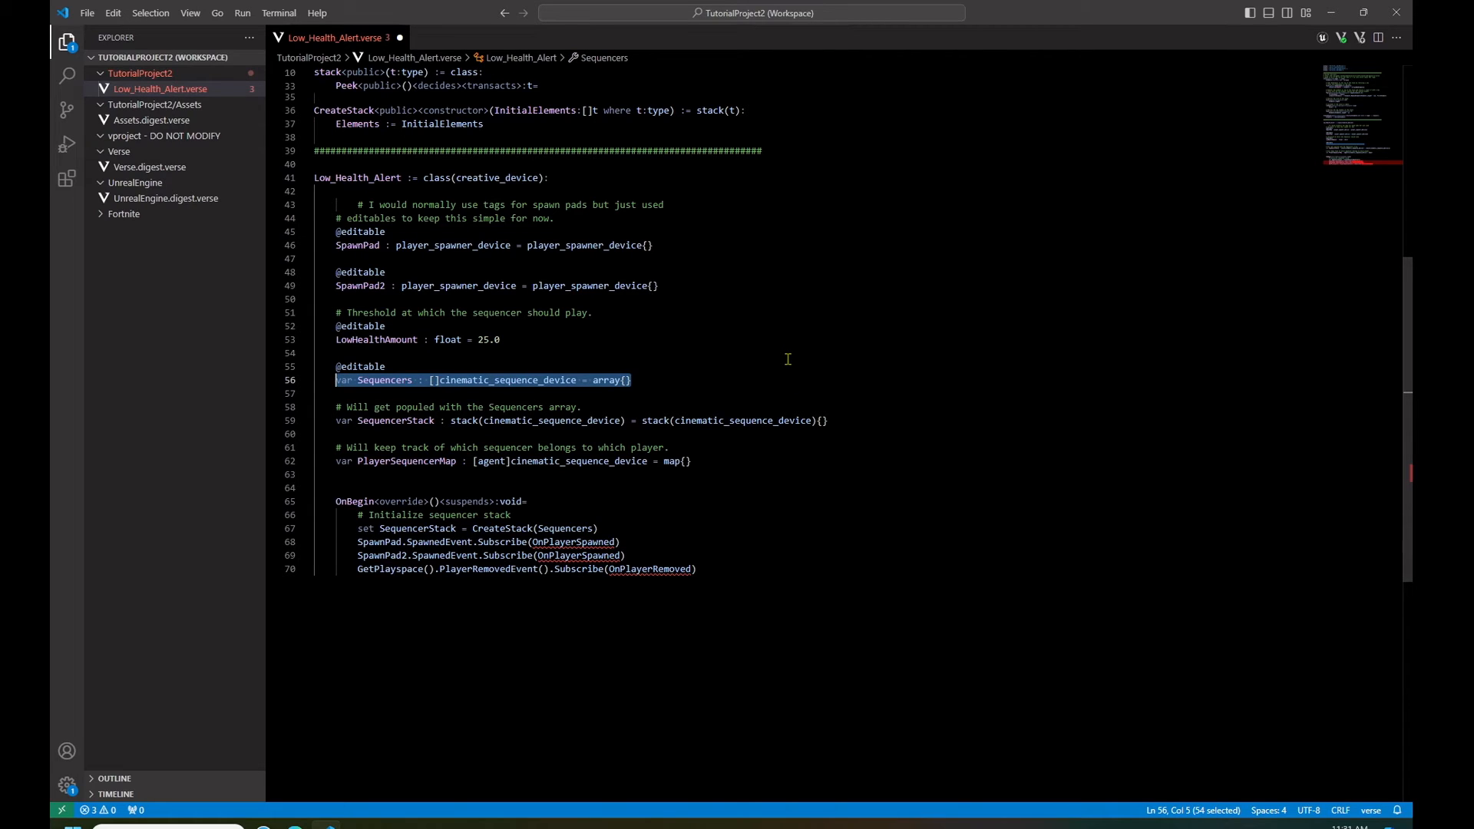
# - Review the SequencerStack and PlayerSequencerMap variables and the OnBegin stack initialization and spawn subscriptions, and save the script
pyautogui.moveTo(830, 421); pyautogui.dragTo(339, 424)
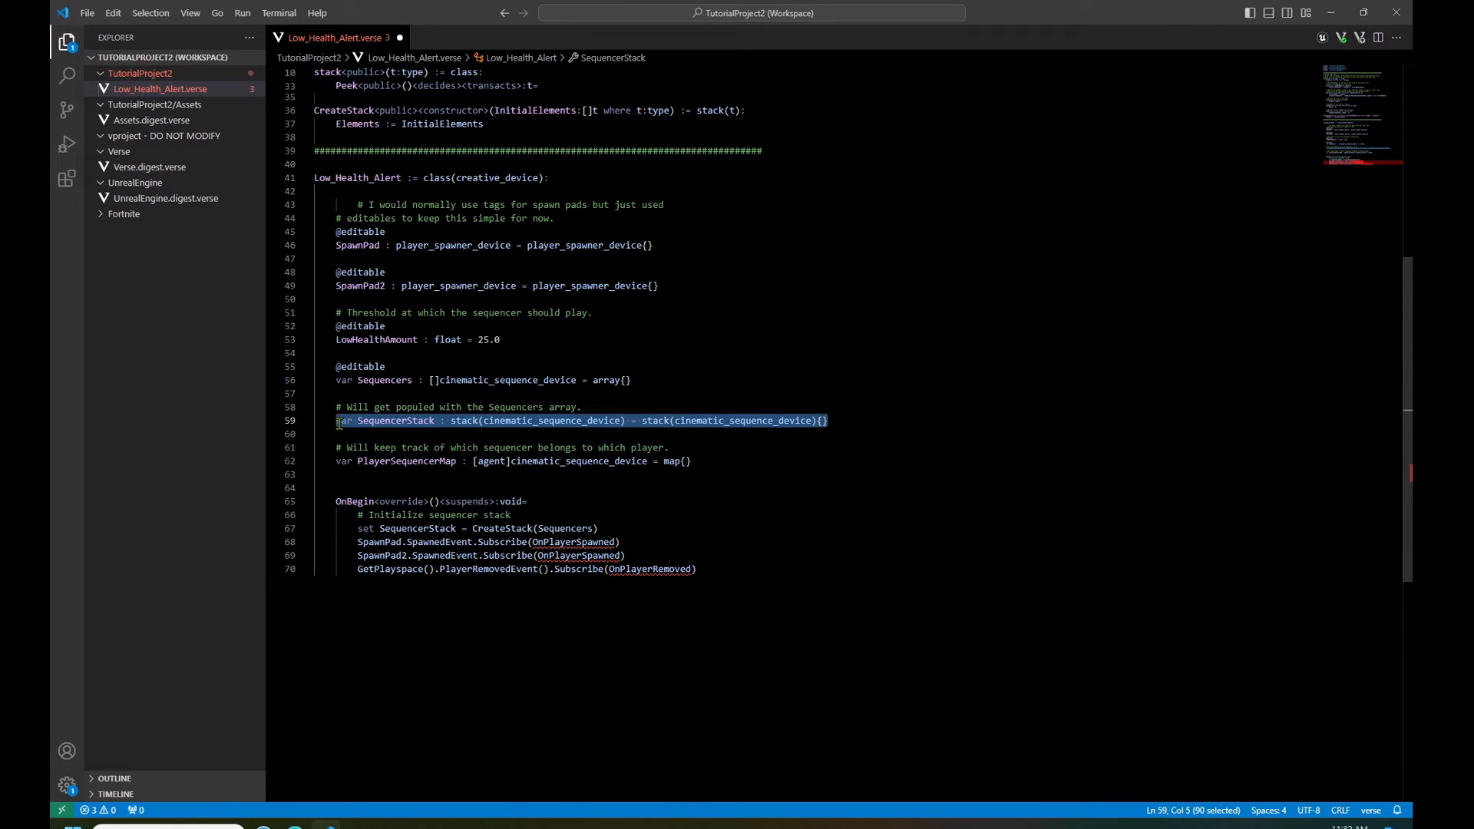
pyautogui.scroll(4, 879, 291)
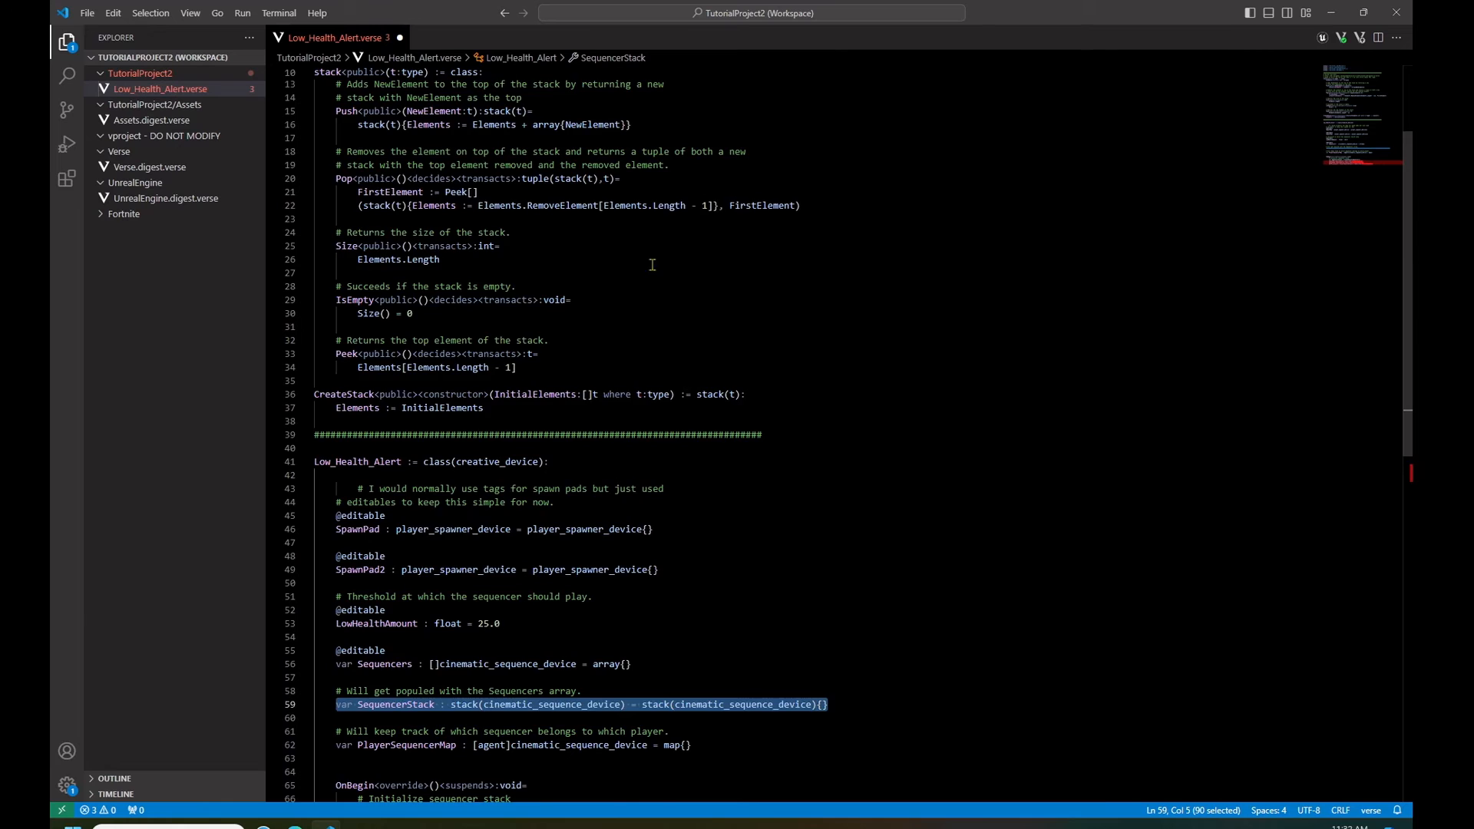
pyautogui.scroll(-4, 879, 291)
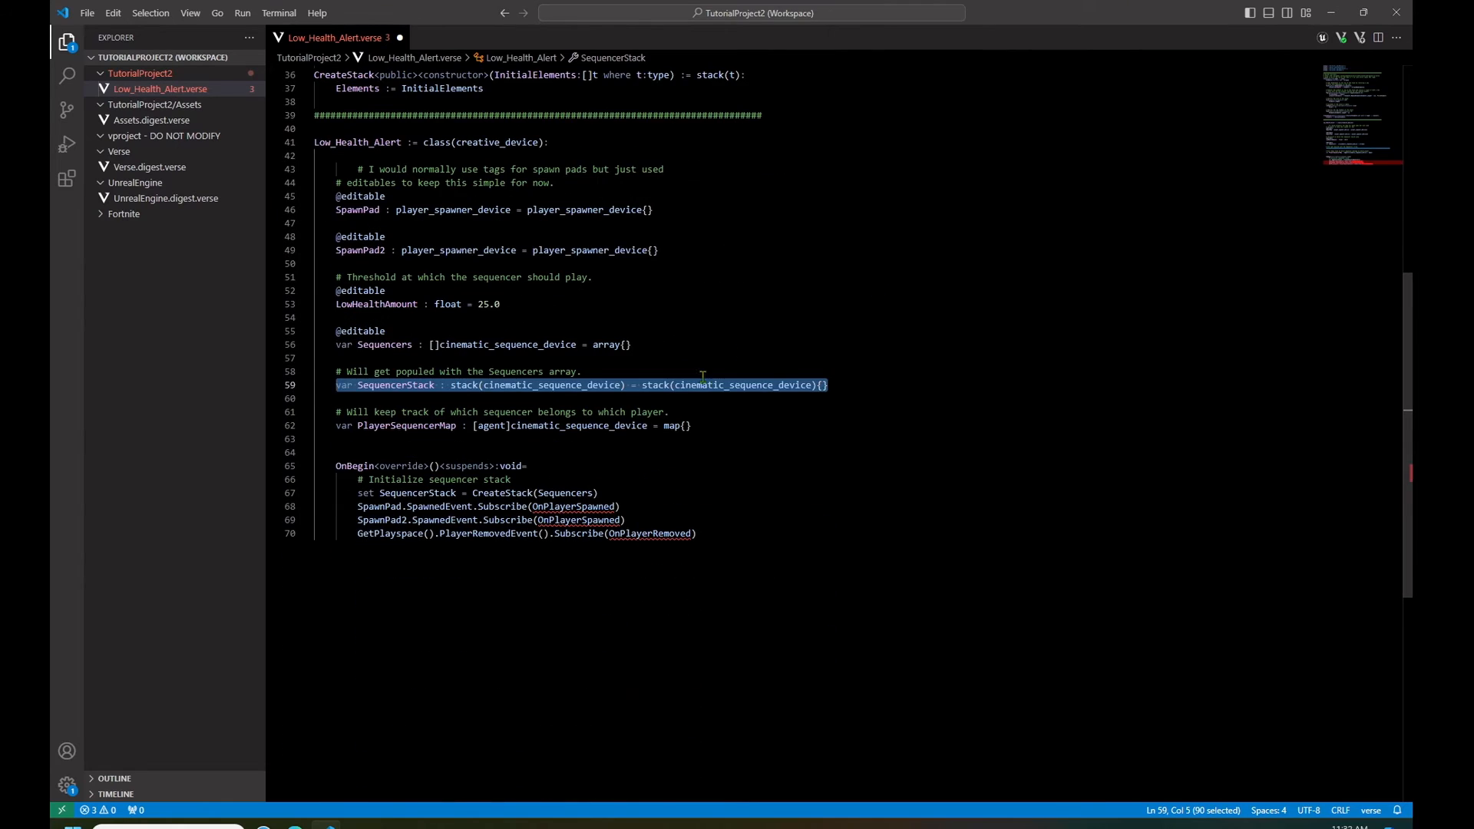
pyautogui.moveTo(693, 428); pyautogui.dragTo(336, 429)
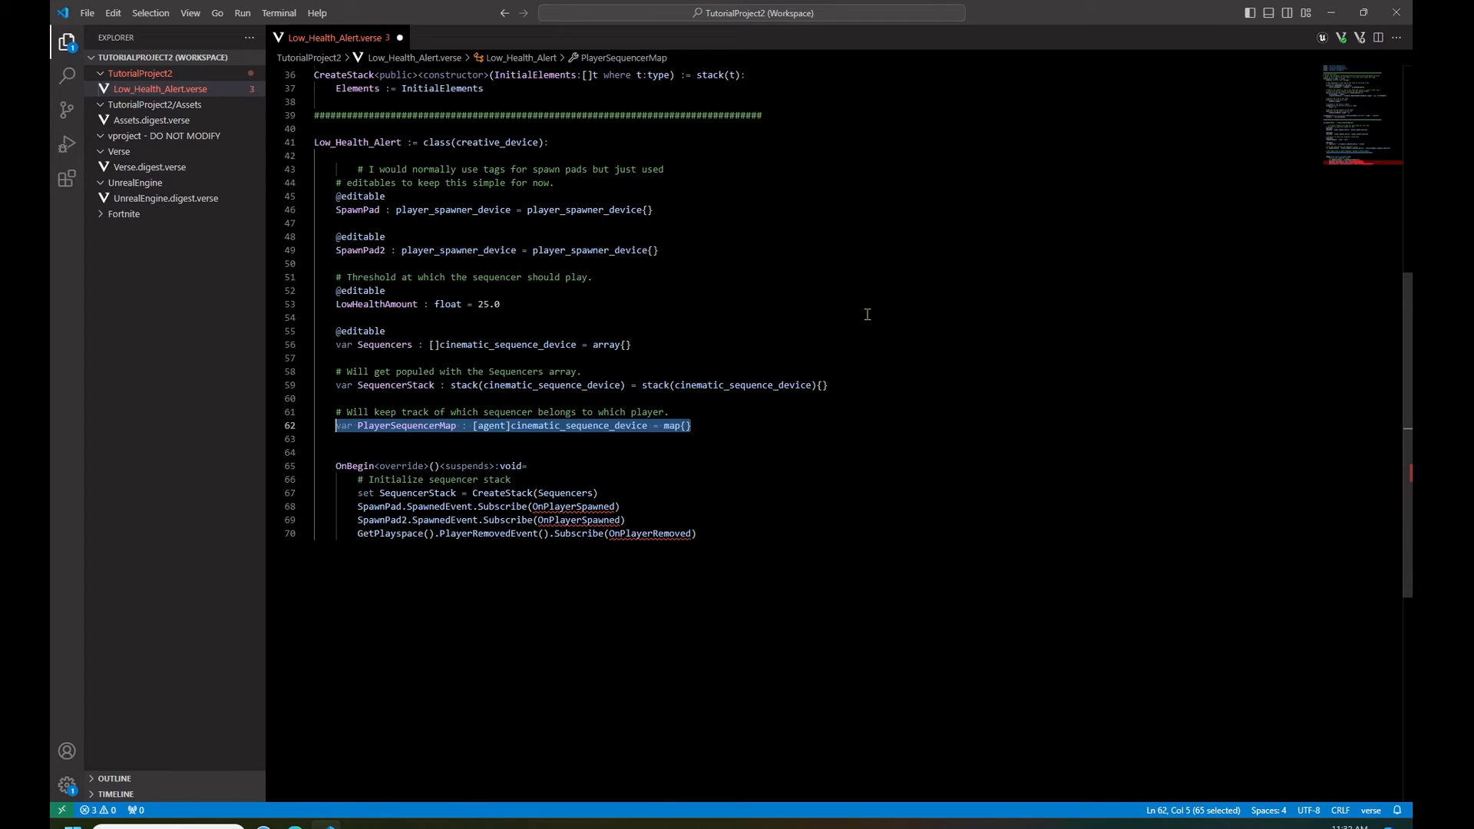
pyautogui.scroll(-3, 869, 315)
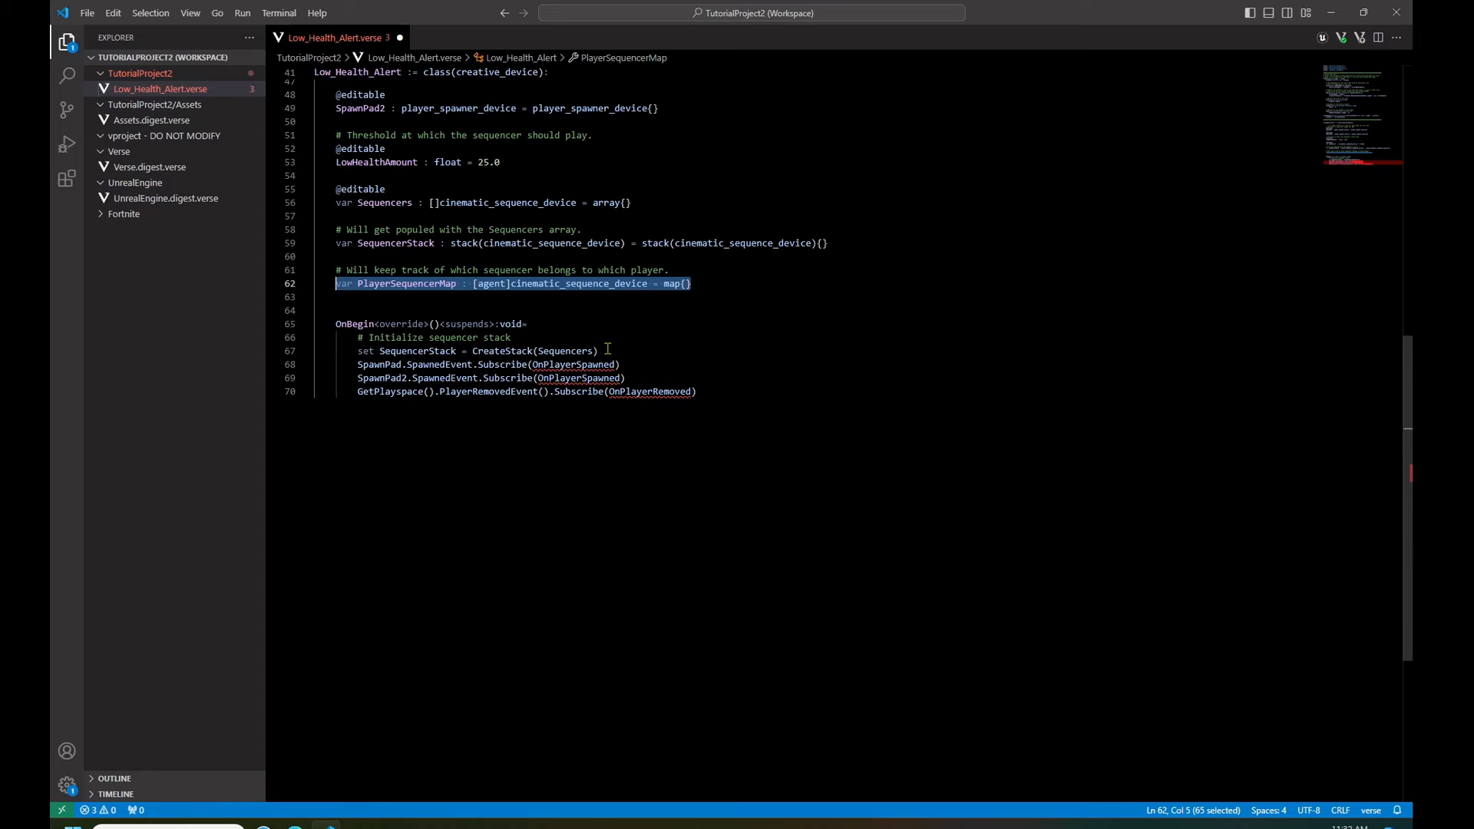
pyautogui.moveTo(605, 350); pyautogui.dragTo(347, 352)
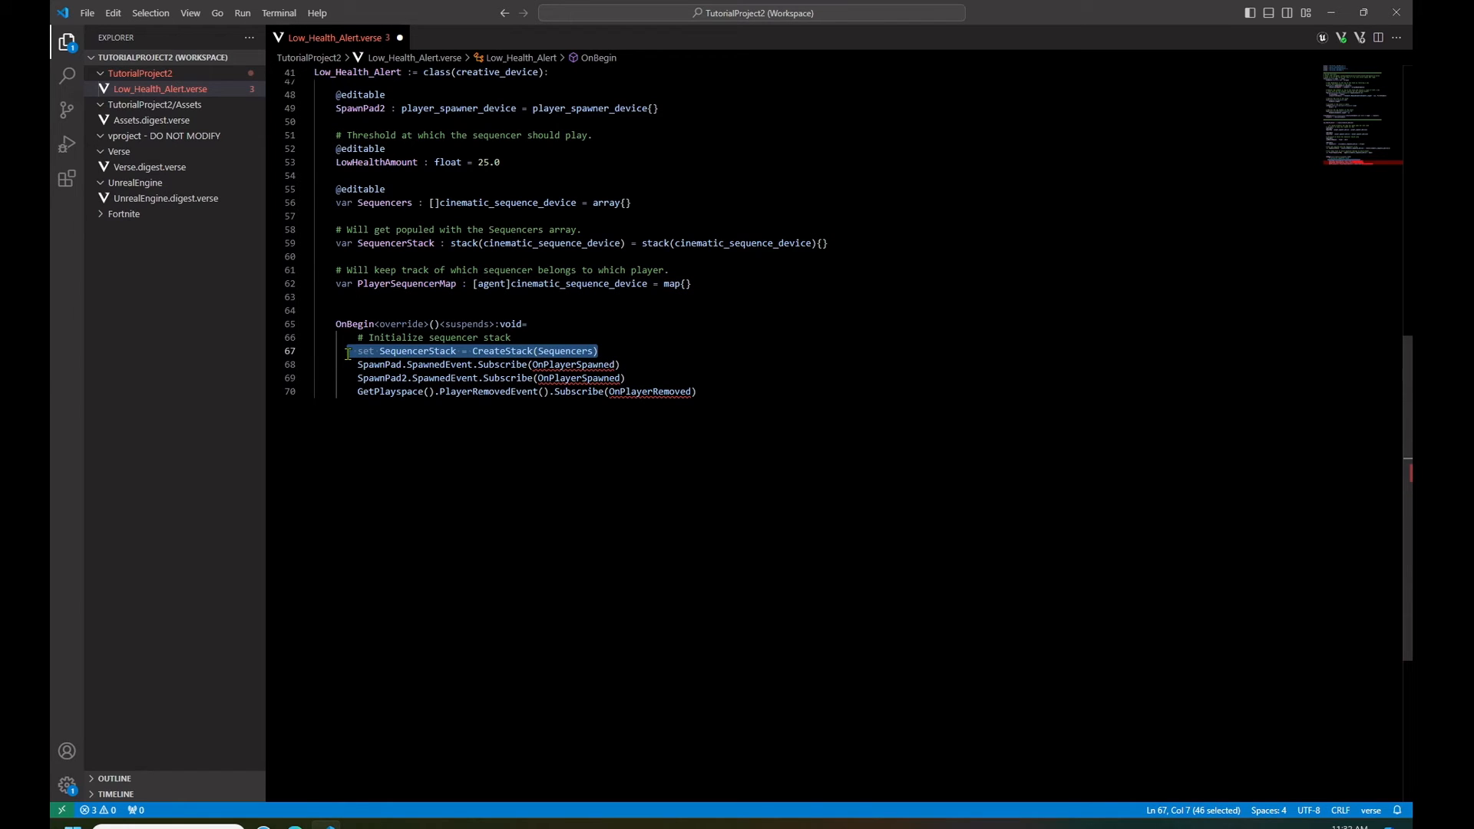
pyautogui.moveTo(375, 203); pyautogui.dragTo(396, 203)
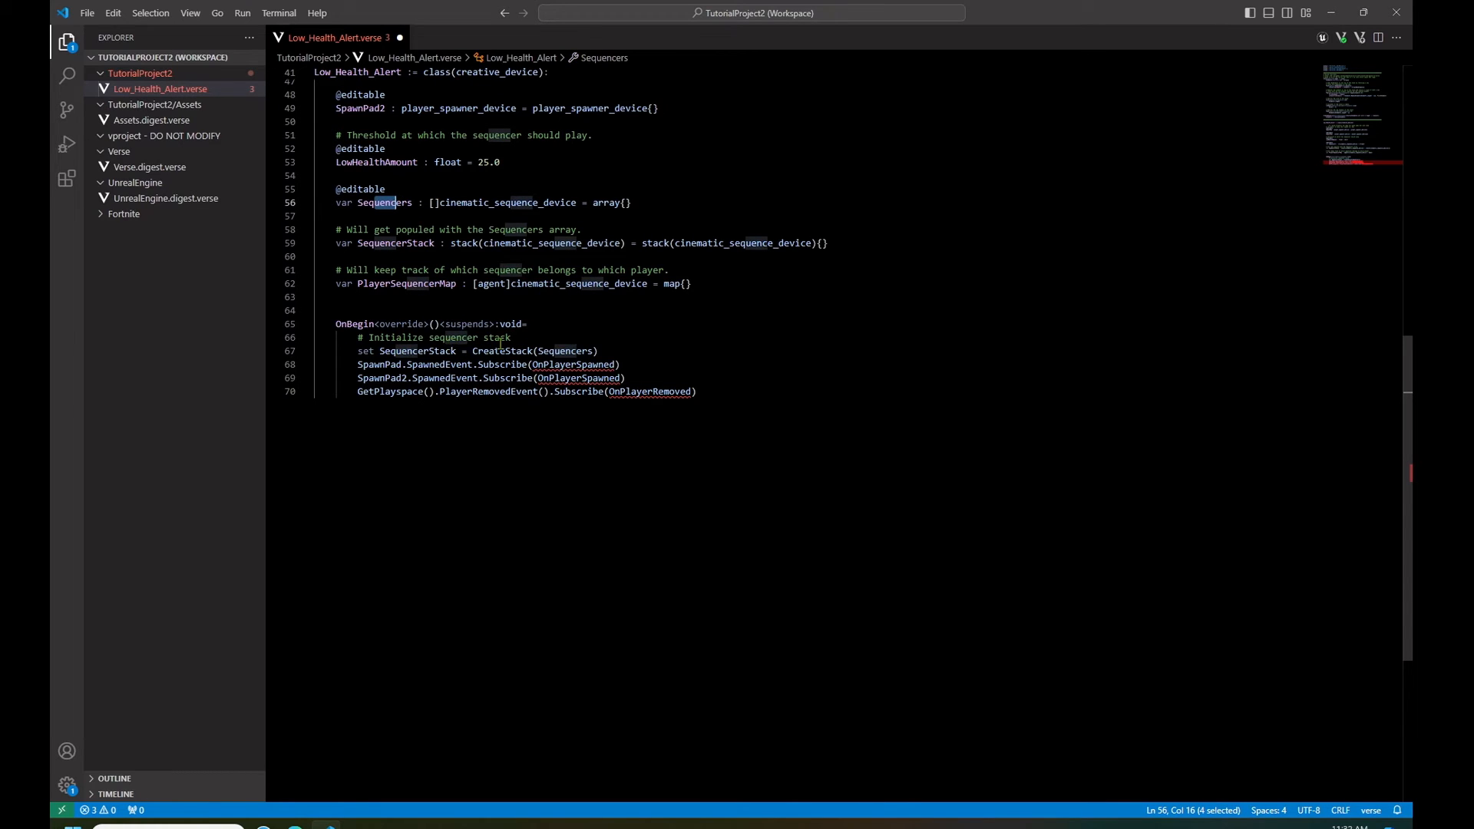
pyautogui.moveTo(635, 378); pyautogui.dragTo(359, 369)
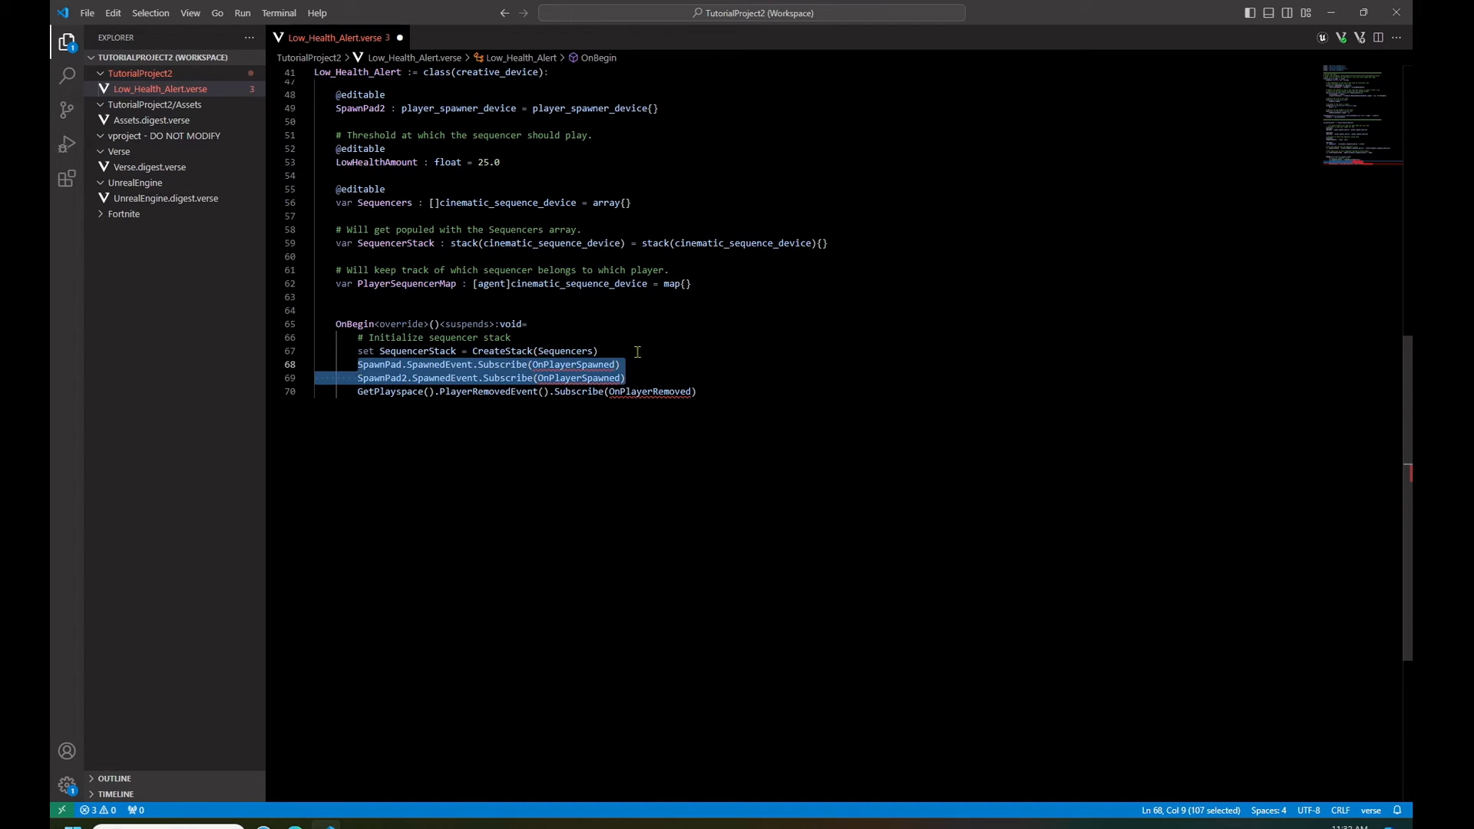
pyautogui.scroll(-1, 763, 331)
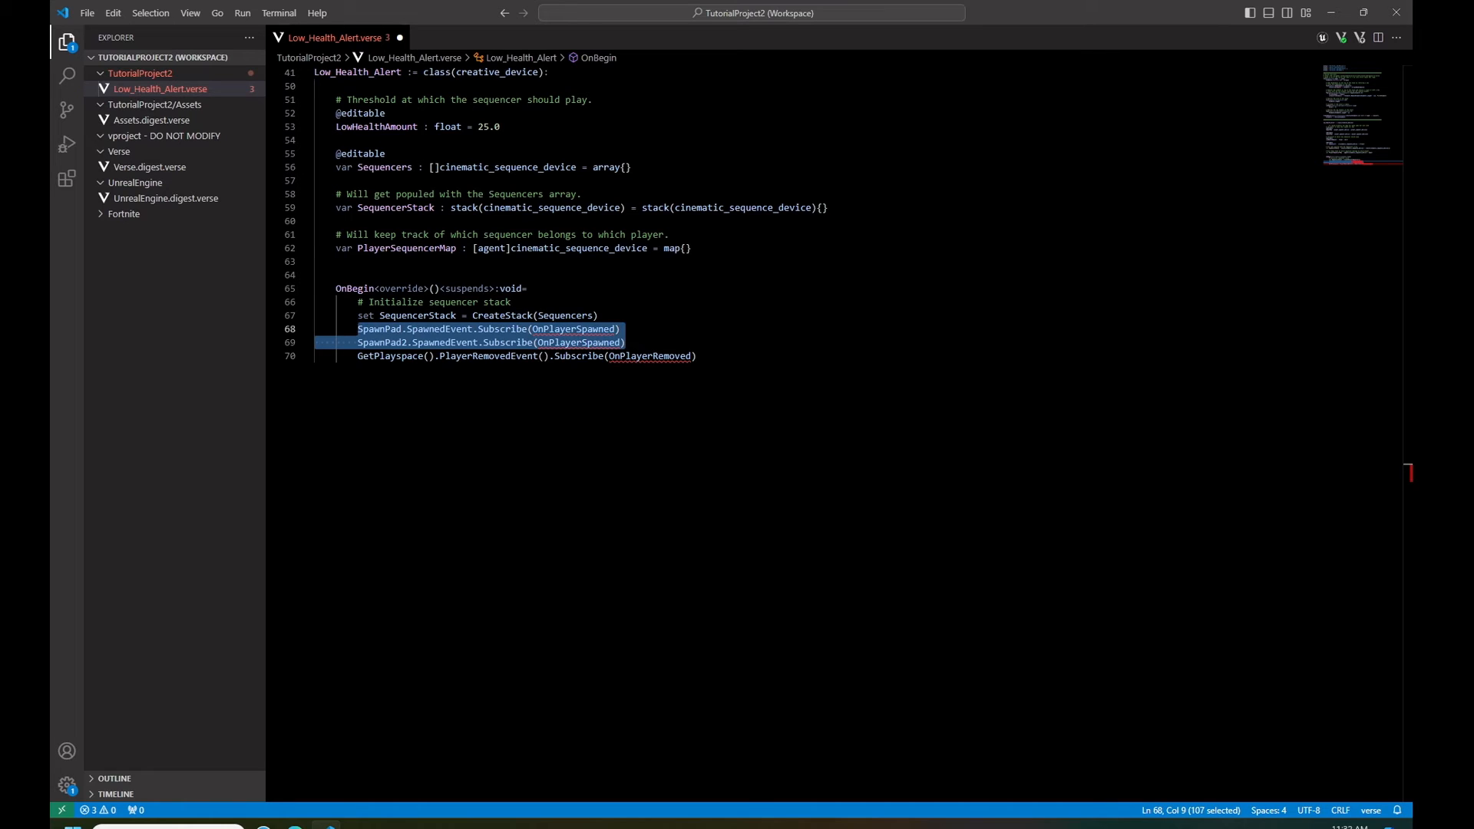
pyautogui.hotkey('ctrl', 's')
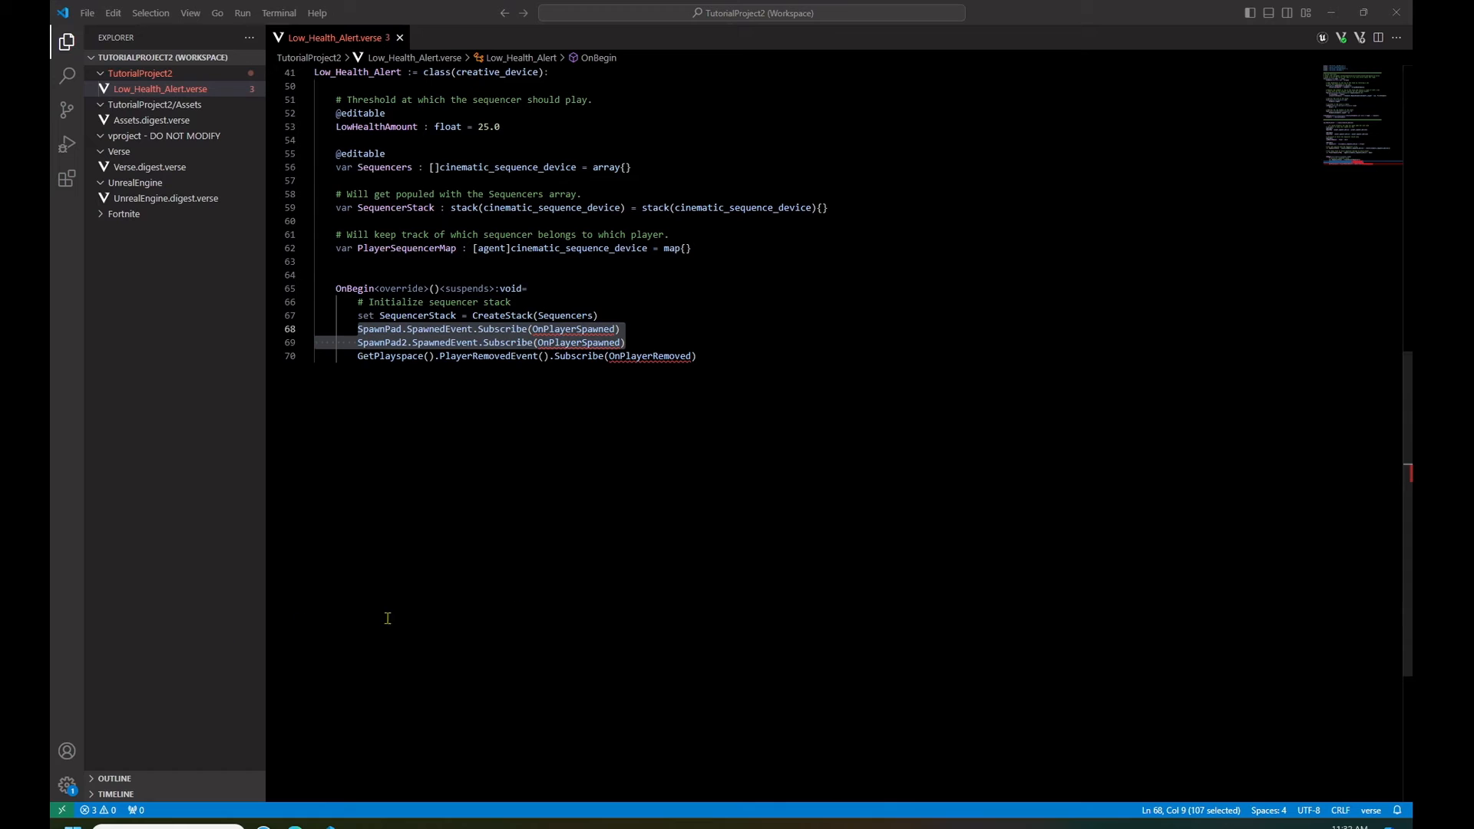
# - Add the OnPlayerSpawned function below OnBegin, assigning a stack sequencer to each agent and subscribing to damage, heal and elimination events, and save
pyautogui.click(769, 430)
pyautogui.press('Return')
pyautogui.press('Return')
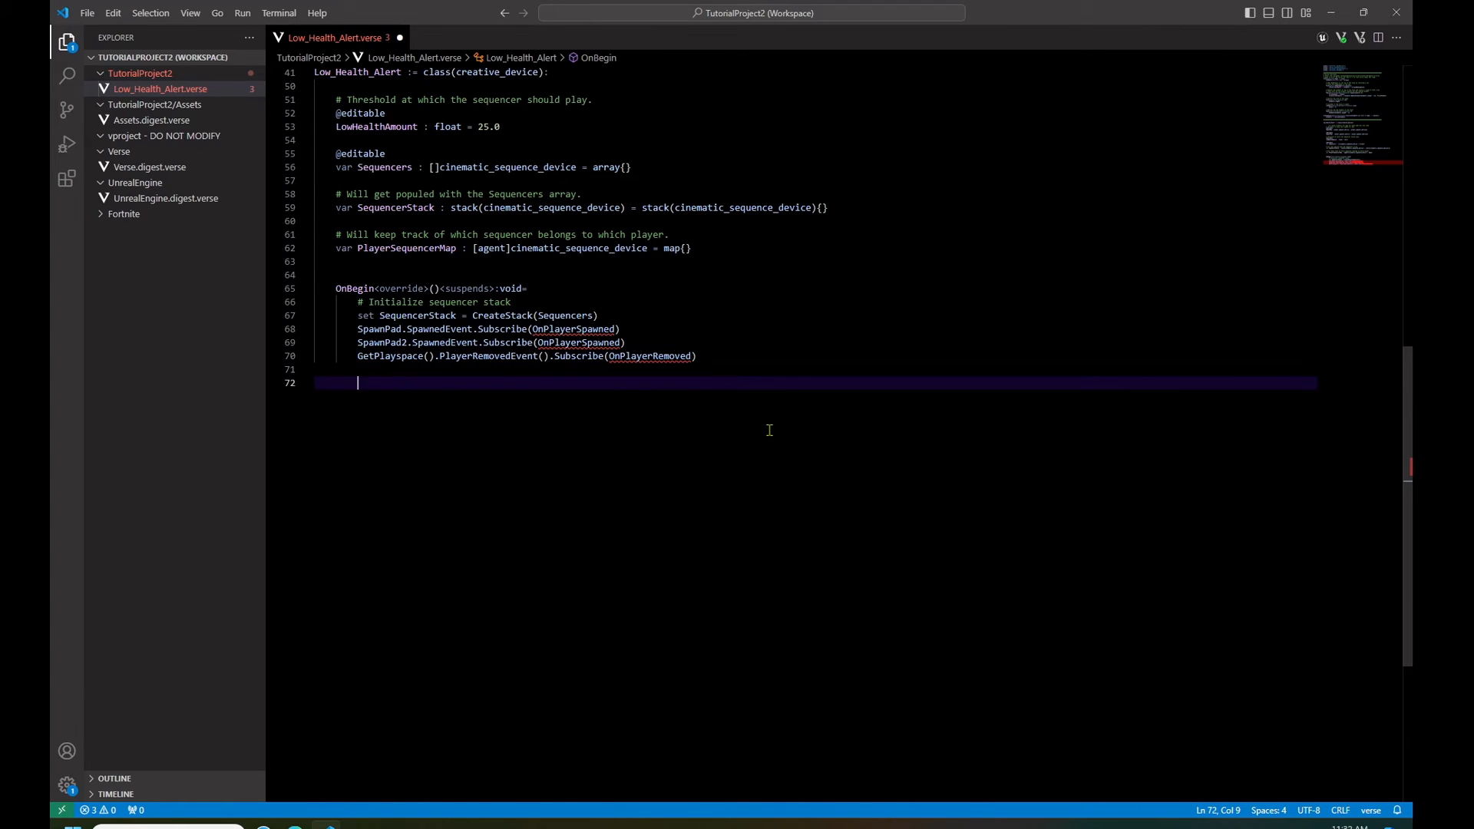
pyautogui.write('OnPlayerSpawned(Agent:agent):void=         Size := SequencerStack.Size()         Print("OnPlayerSpawned():  SequencerStack has {Size} items.")         if(Exists := PlayerSequencerMap[Agent]):             # If player already has a map index then we don\'t need to do anything.         else:             # Tuple(0) is the new stack and Tuple(1) is the item pulled from the stack             if(ReturnTuple := SequencerStack.Pop[]):                 # Re-set stack with the returned value missing                 set SequencerStack = ReturnTuple(0)                 # Use the returned value from the stack                 MySequencer := ReturnTuple(1)                  if(set PlayerSequencerMap[Agent] = MySequencer):                     if(FortChar := Agent.GetFortCharacter[]):                         FortChar.DamagedEvent().Subscribe(OnPlayerDamaged)                         FortChar.HealedEvent().Subscribe(OnPlayerHealed)                         FortChar.EliminatedEvent().Subscribe(OnElimination)             else:                 # Probably out of items in the stack.')
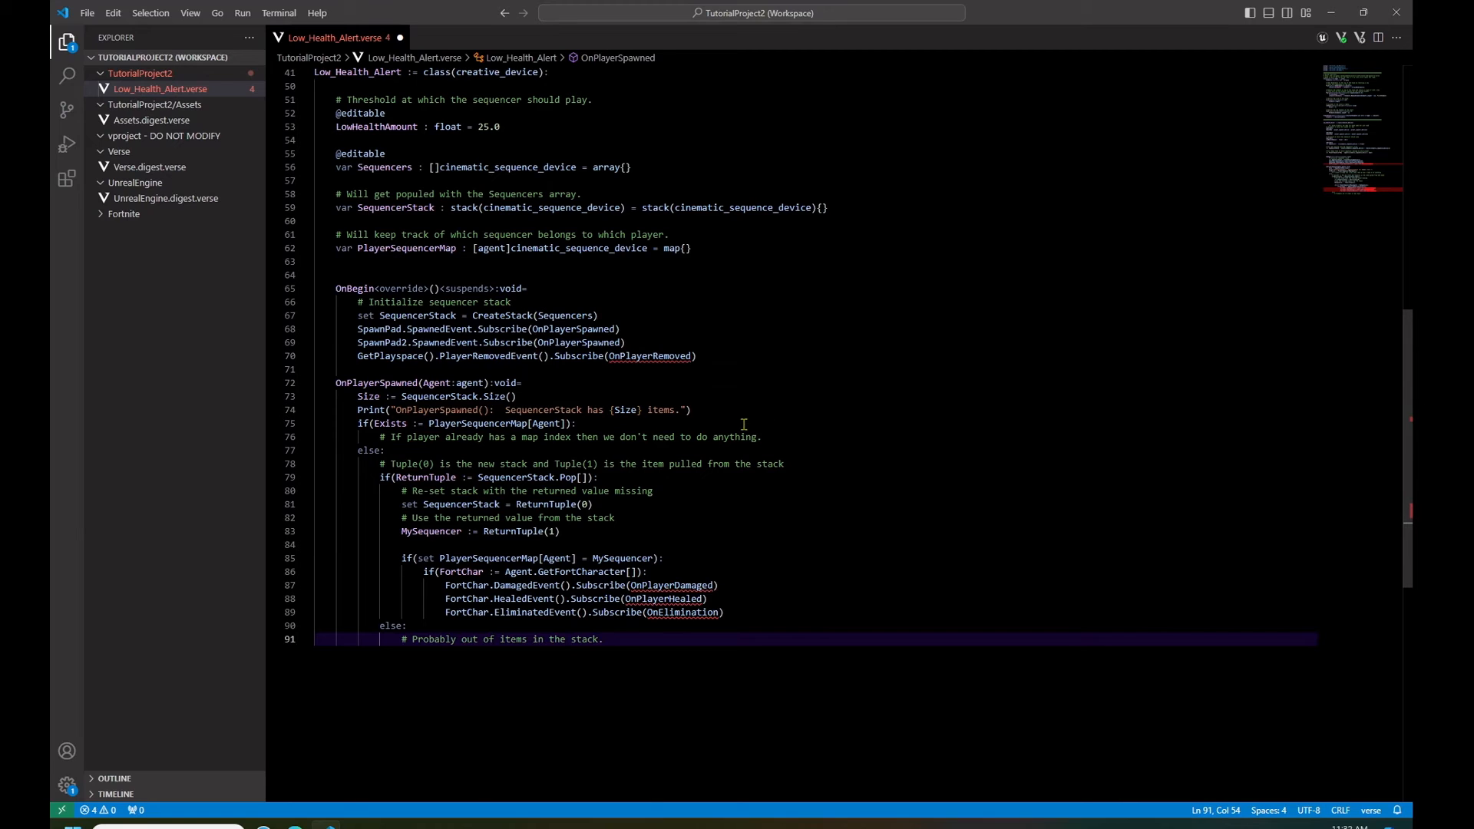
pyautogui.scroll(-2, 695, 391)
pyautogui.scroll(-1, 699, 381)
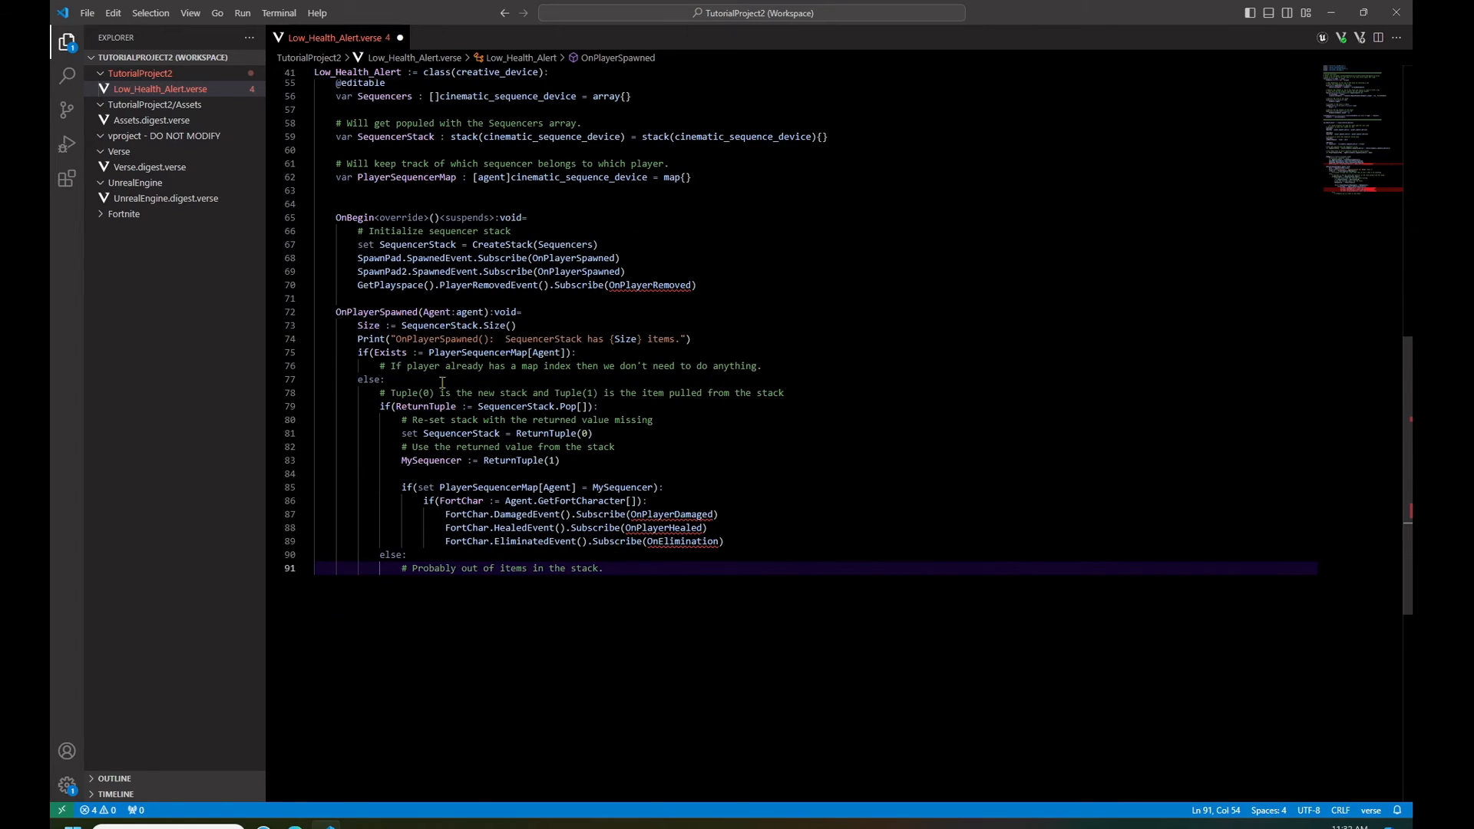
pyautogui.click(360, 354)
pyautogui.moveTo(360, 353); pyautogui.dragTo(581, 355)
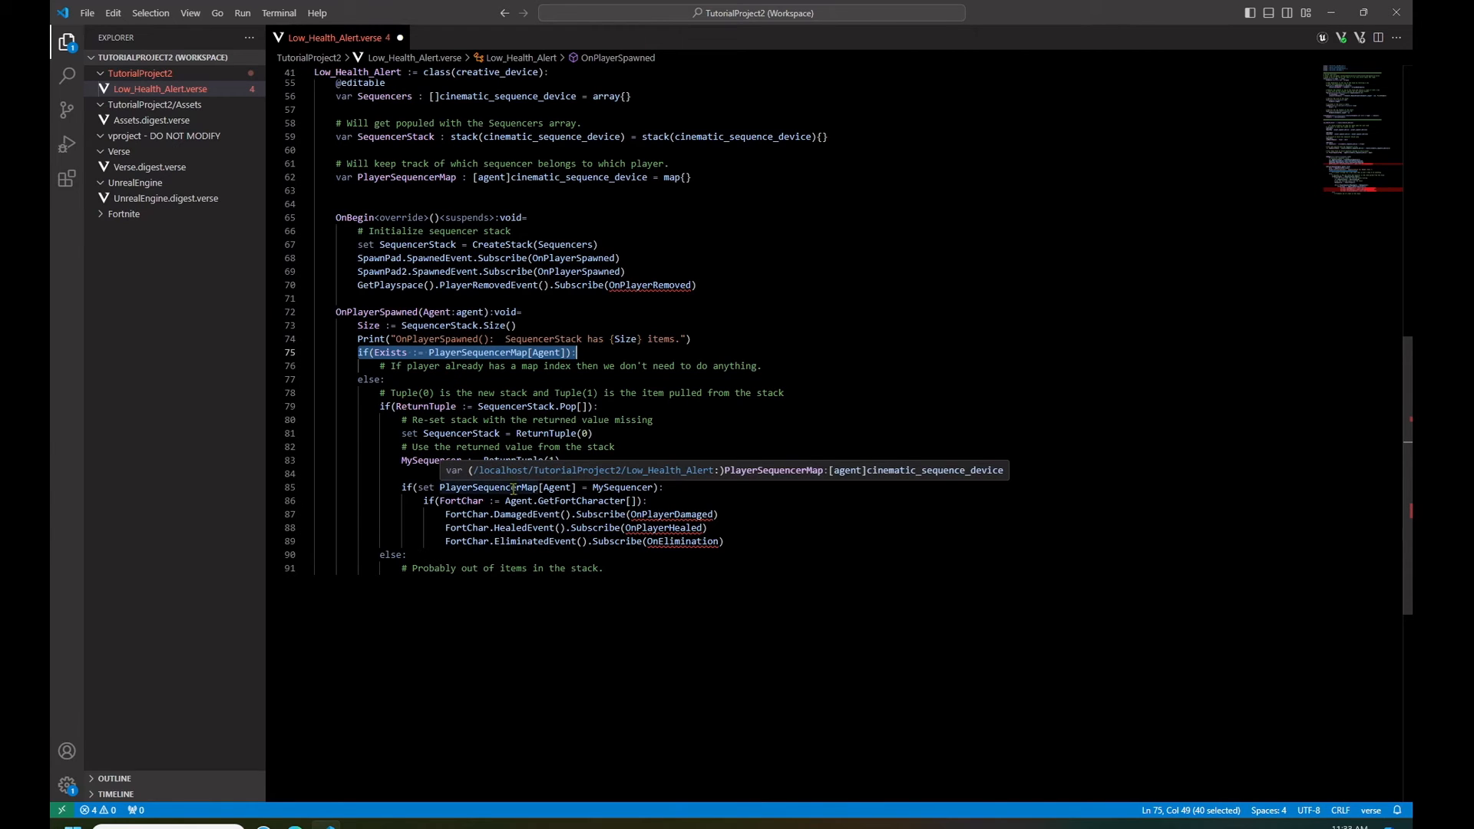
pyautogui.click(881, 396)
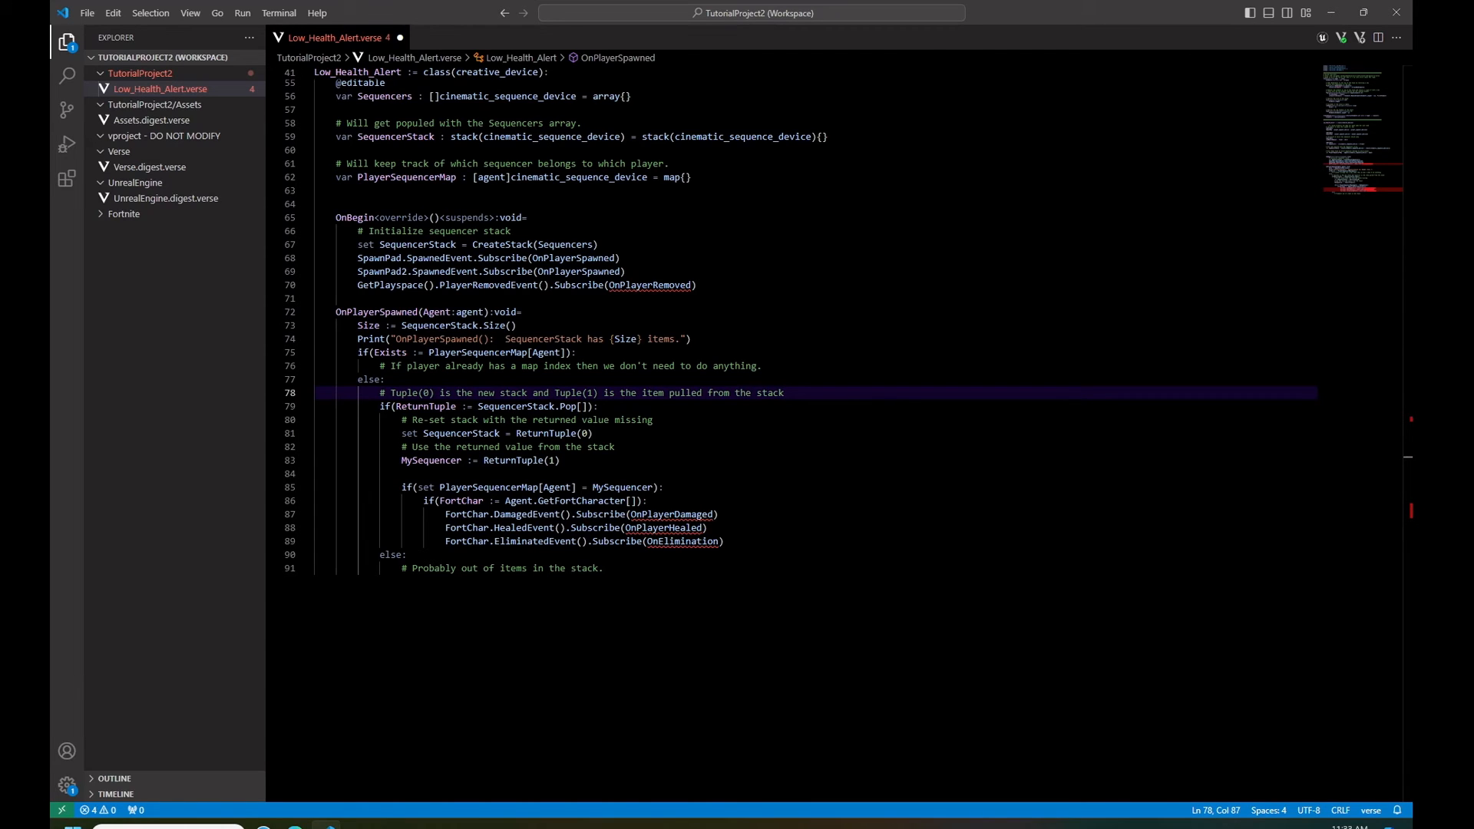
pyautogui.hotkey('ctrl', 's')
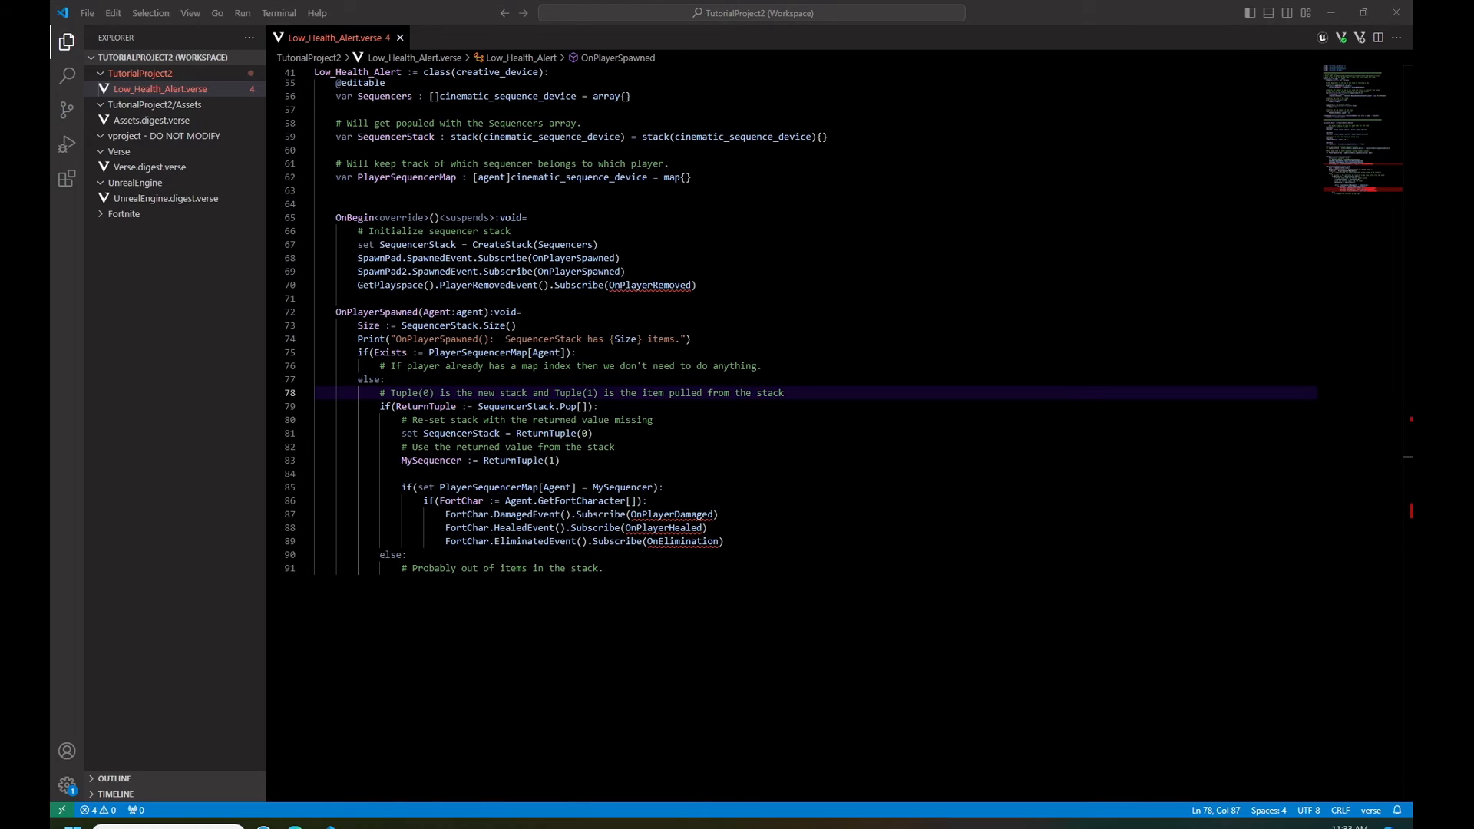
# - Add the OnPlayerRemoved function below OnPlayerSpawned to return the player's sequencer to the stack and rebuild PlayerSequencerMap, and save
pyautogui.click(623, 572)
pyautogui.press('Return')
pyautogui.press('Return')
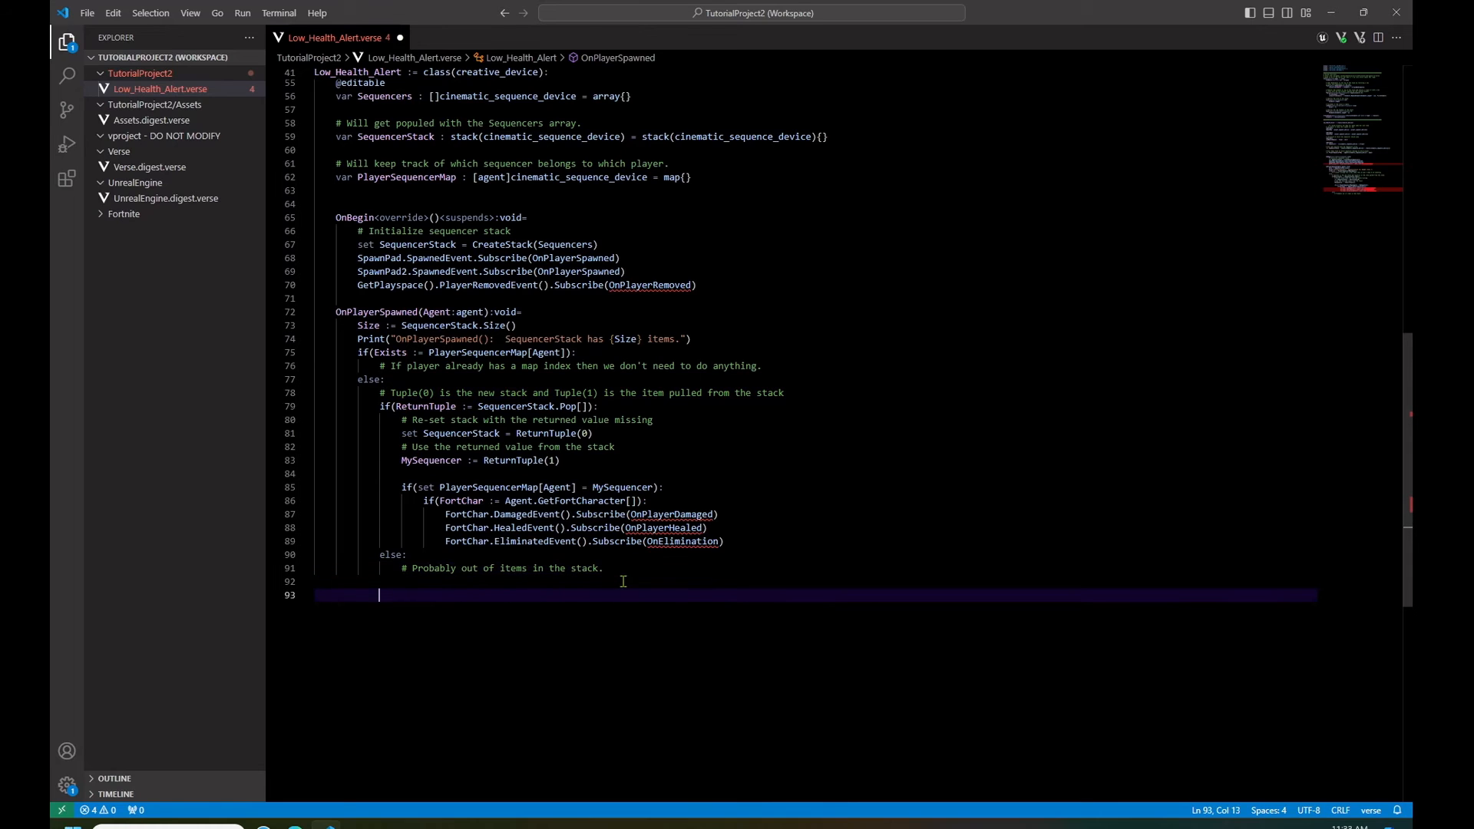
pyautogui.write('# Clean up player map and put their sequencer back in the pool.     OnPlayerRemoved(Agent : agent):void=         Print("OnPlayerRemoved():  Player Left - cleaning up the map.")         if(RemovePlayer : cinematic_sequence_device = PlayerSequencerMap[Agent]):             # Effectively adds one item to the stack             set SequencerStack = SequencerStack.Push(RemovePlayer)             var TempAllPlayersMap:[agent]cinematic_sequence_device = map{}             for(Key -> Value : PlayerSequencerMap, Key<>Agent):                 set TempAllPlayersMap = ConcatenateMaps(TempAllPlayersMap, map{Key => Value})             set PlayerSequencerMap = TempAllPlayersMap')
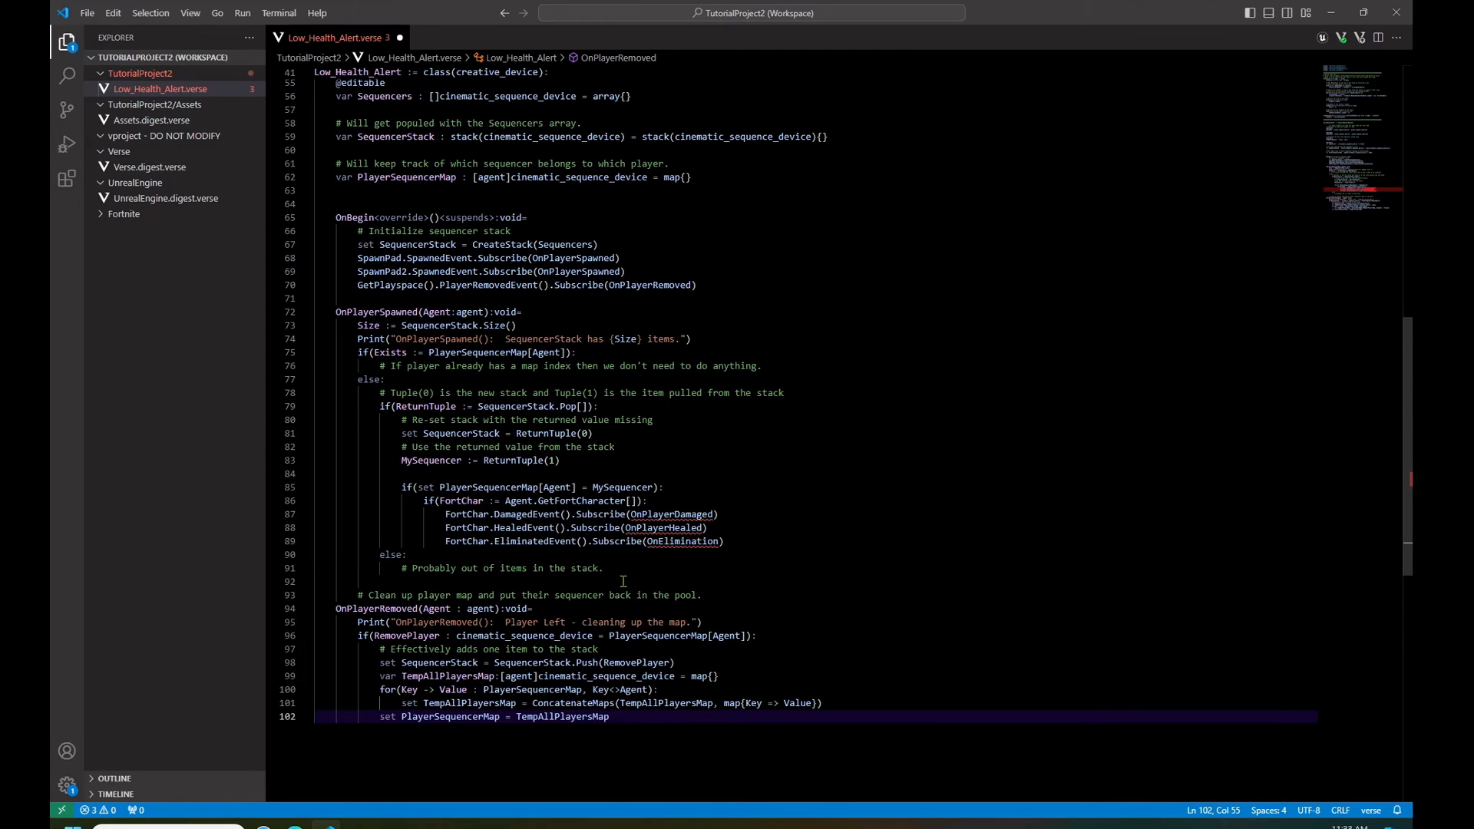
pyautogui.moveTo(541, 538)
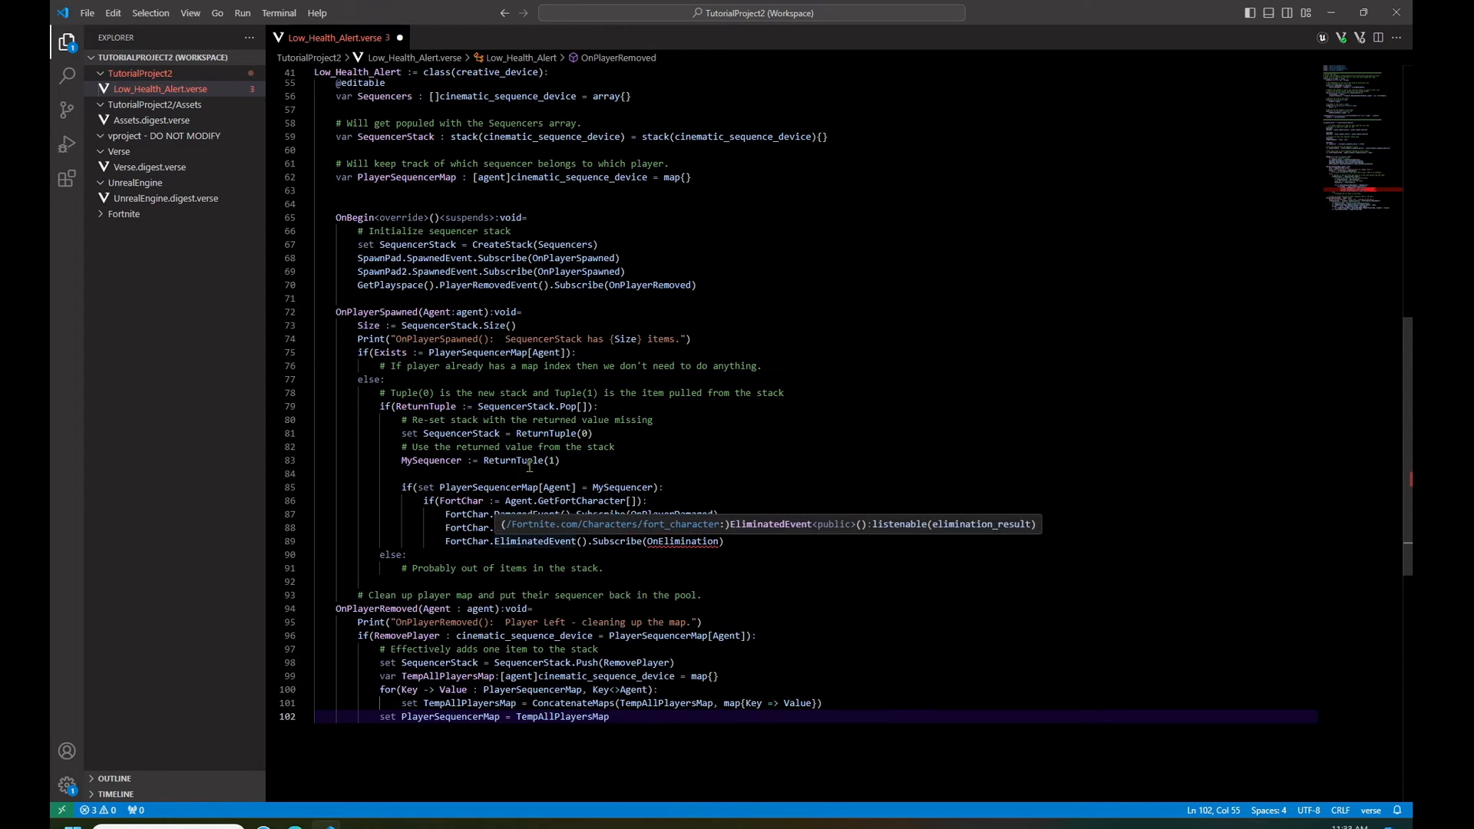
pyautogui.scroll(-3, 1133, 354)
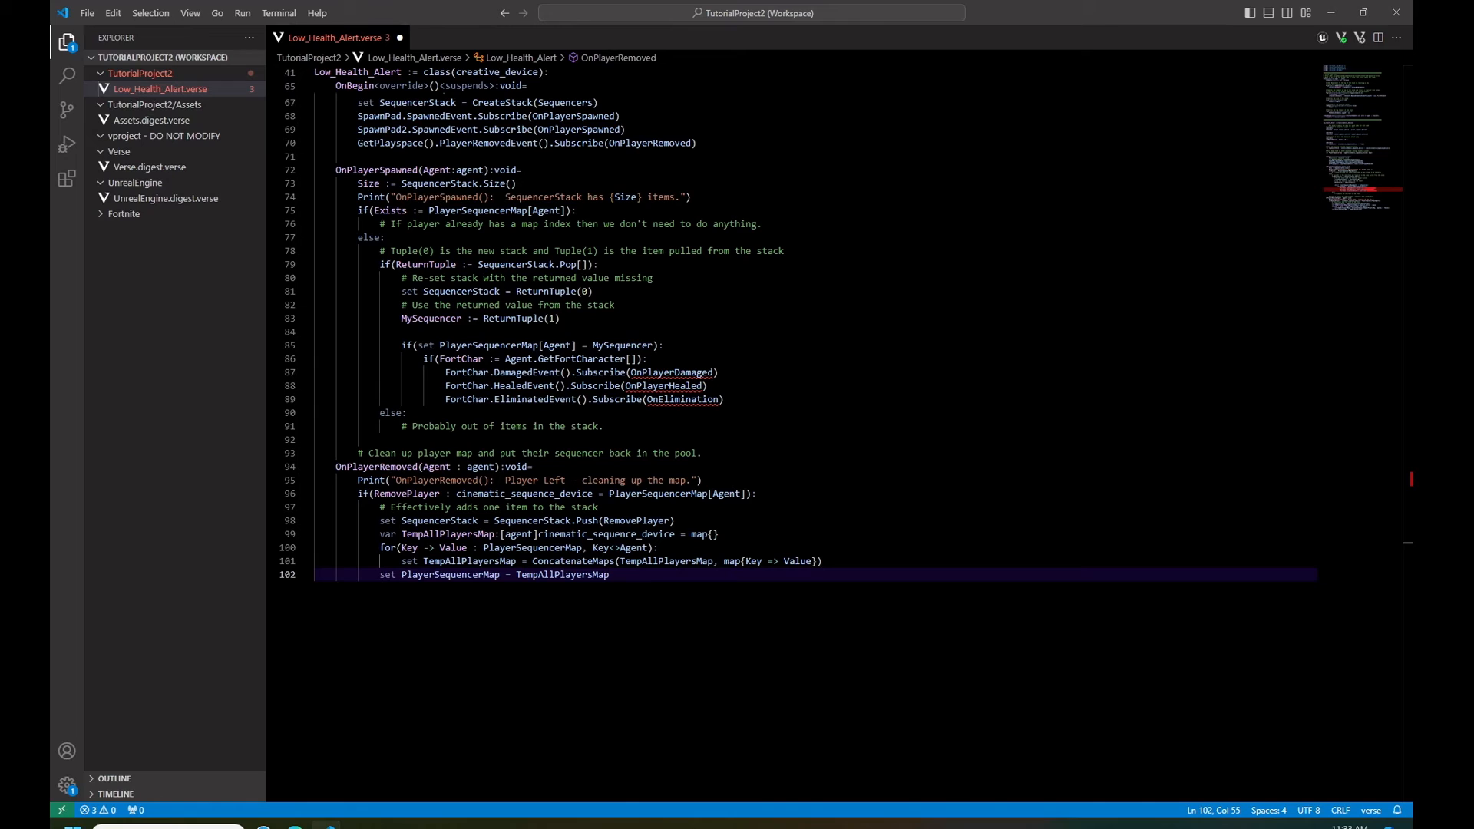
pyautogui.hotkey('ctrl', 's')
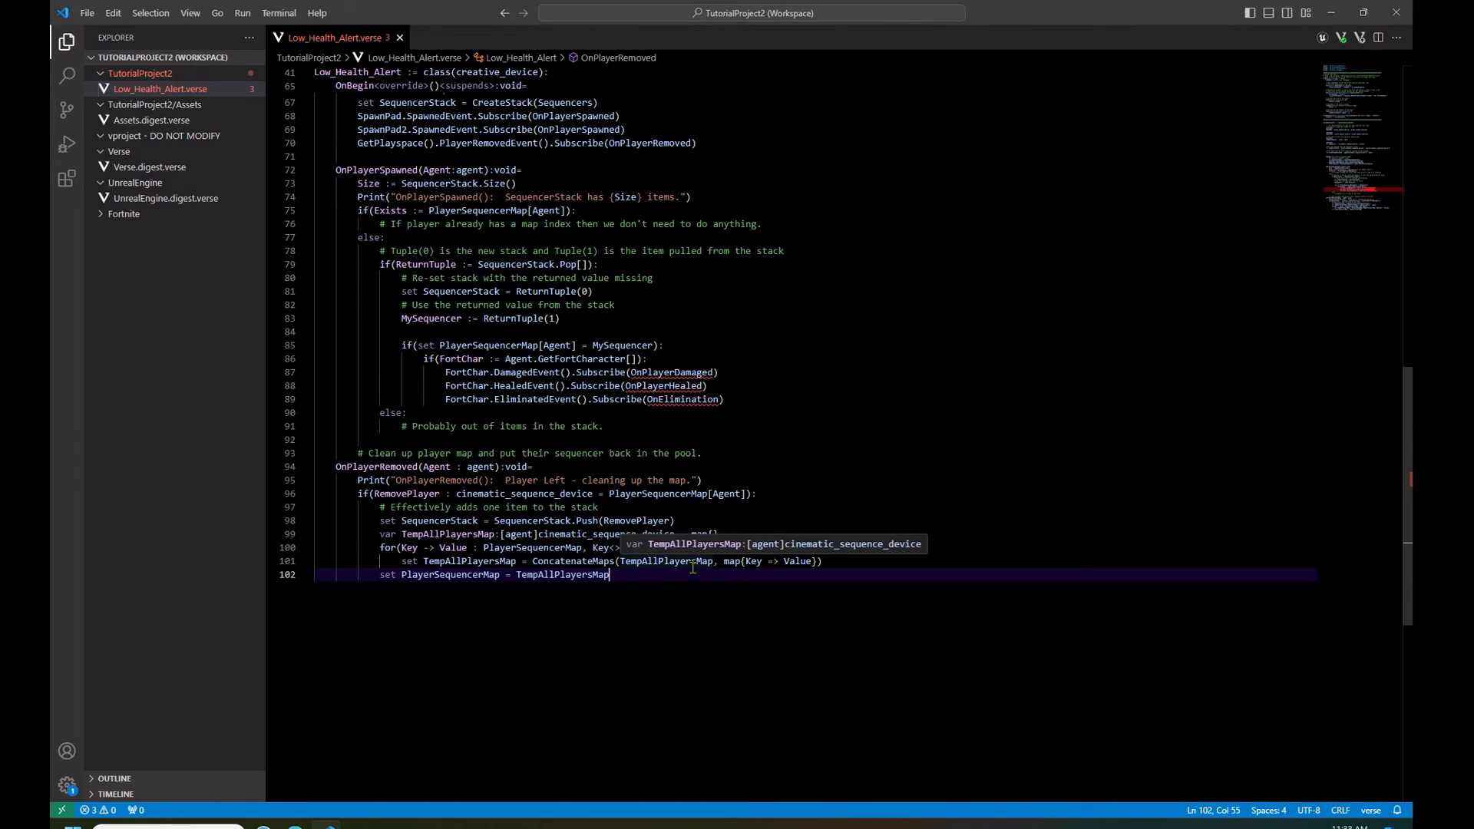
# - Add the OnPlayerDamaged, OnPlayerHealed and OnElimination handlers at the end of the class, indented at function level, and save the script
pyautogui.press('Return')
pyautogui.press('Return')
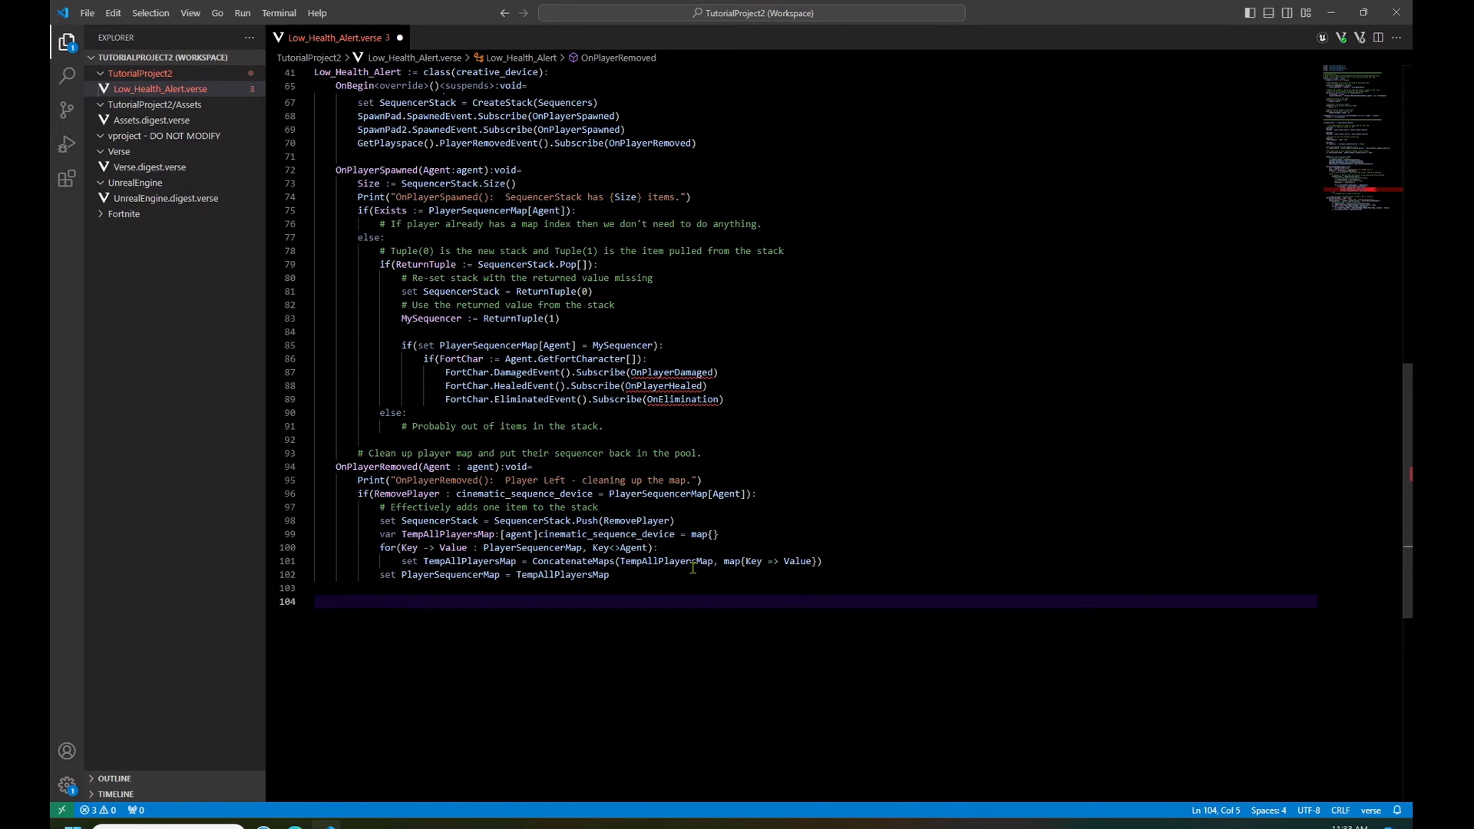
pyautogui.hotkey('ctrl', 'v')
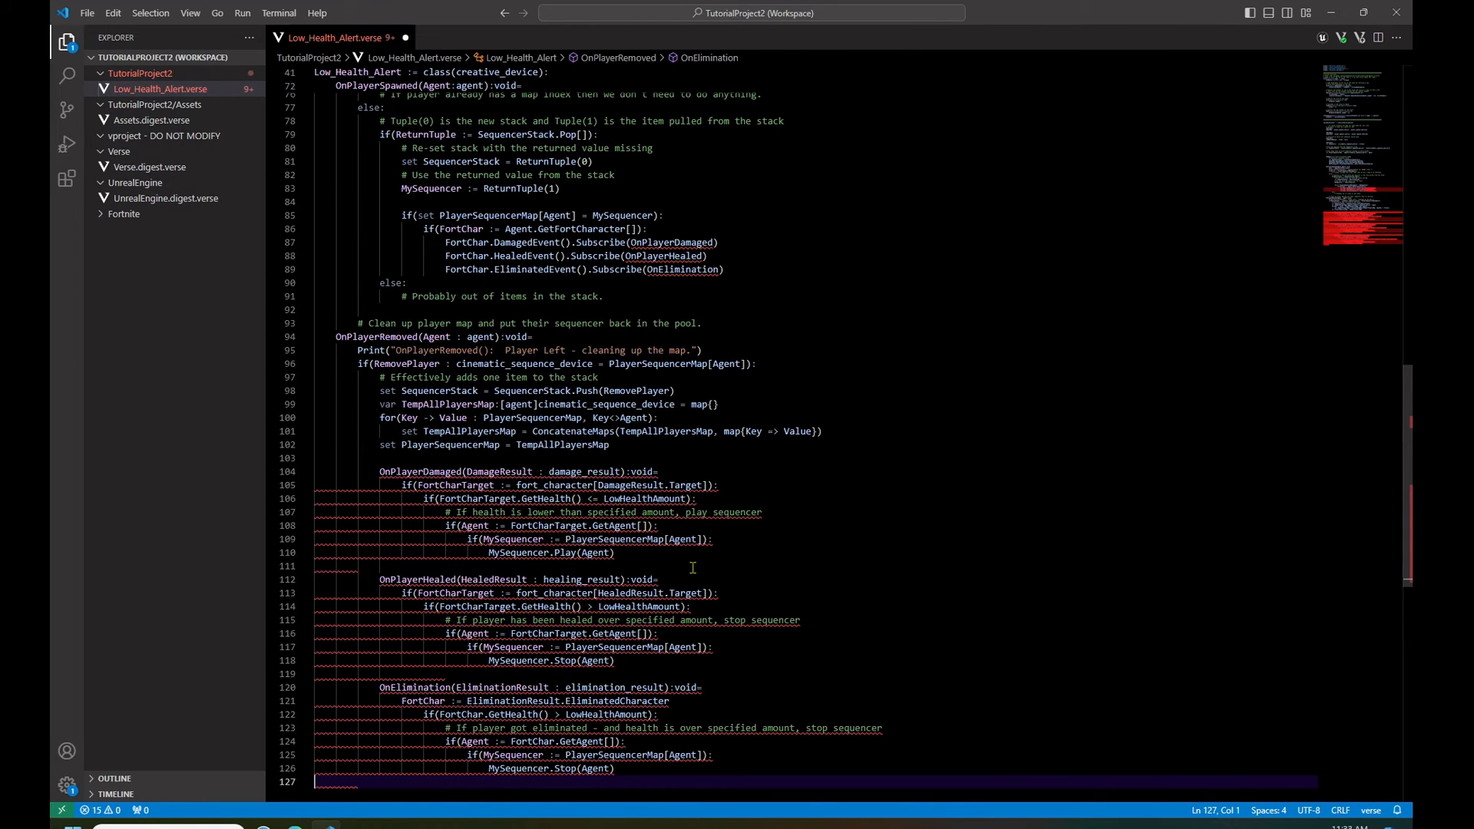
pyautogui.hotkey('ctrl', 'z')
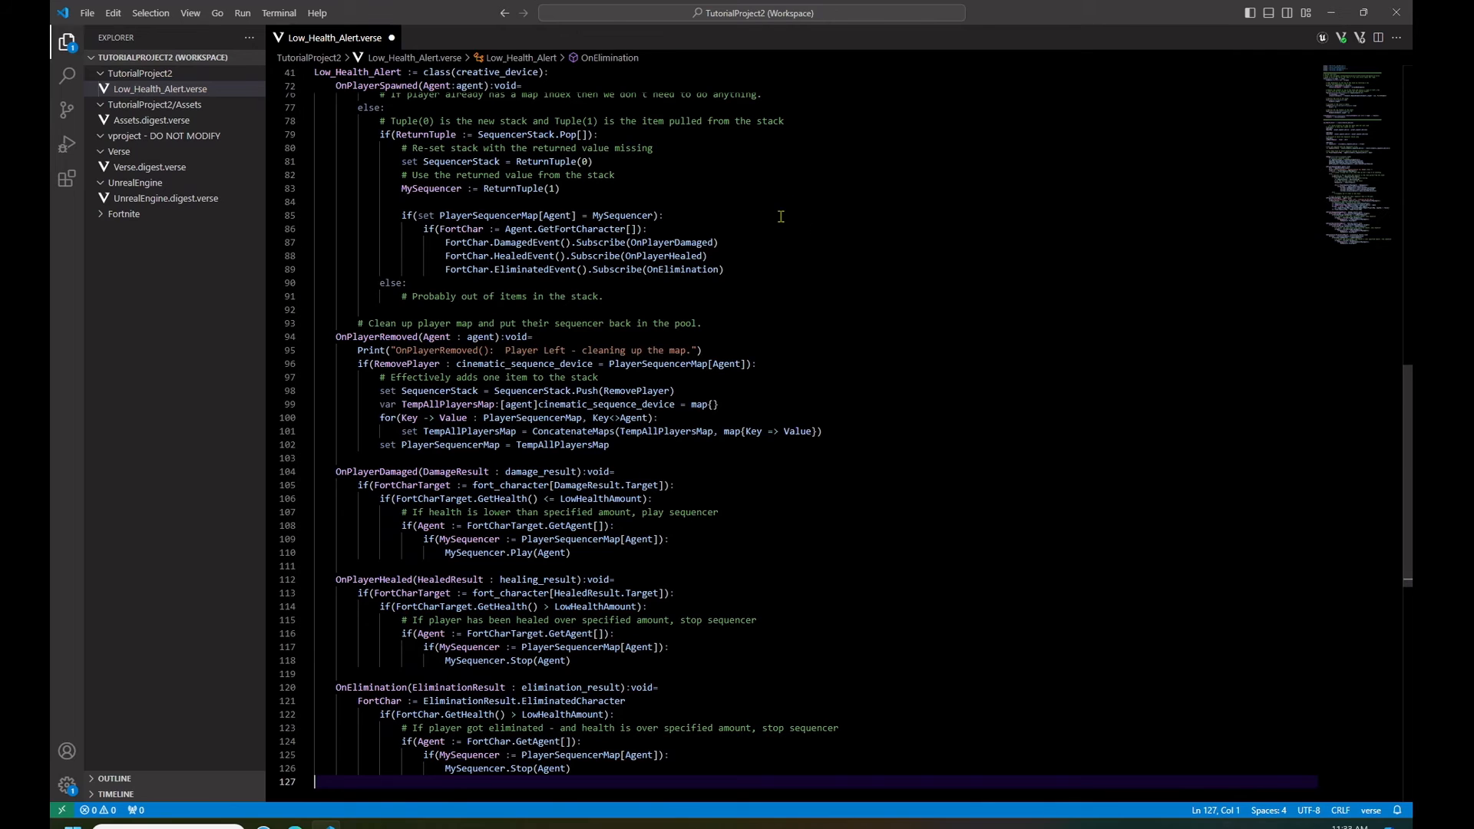
pyautogui.scroll(-3, 810, 315)
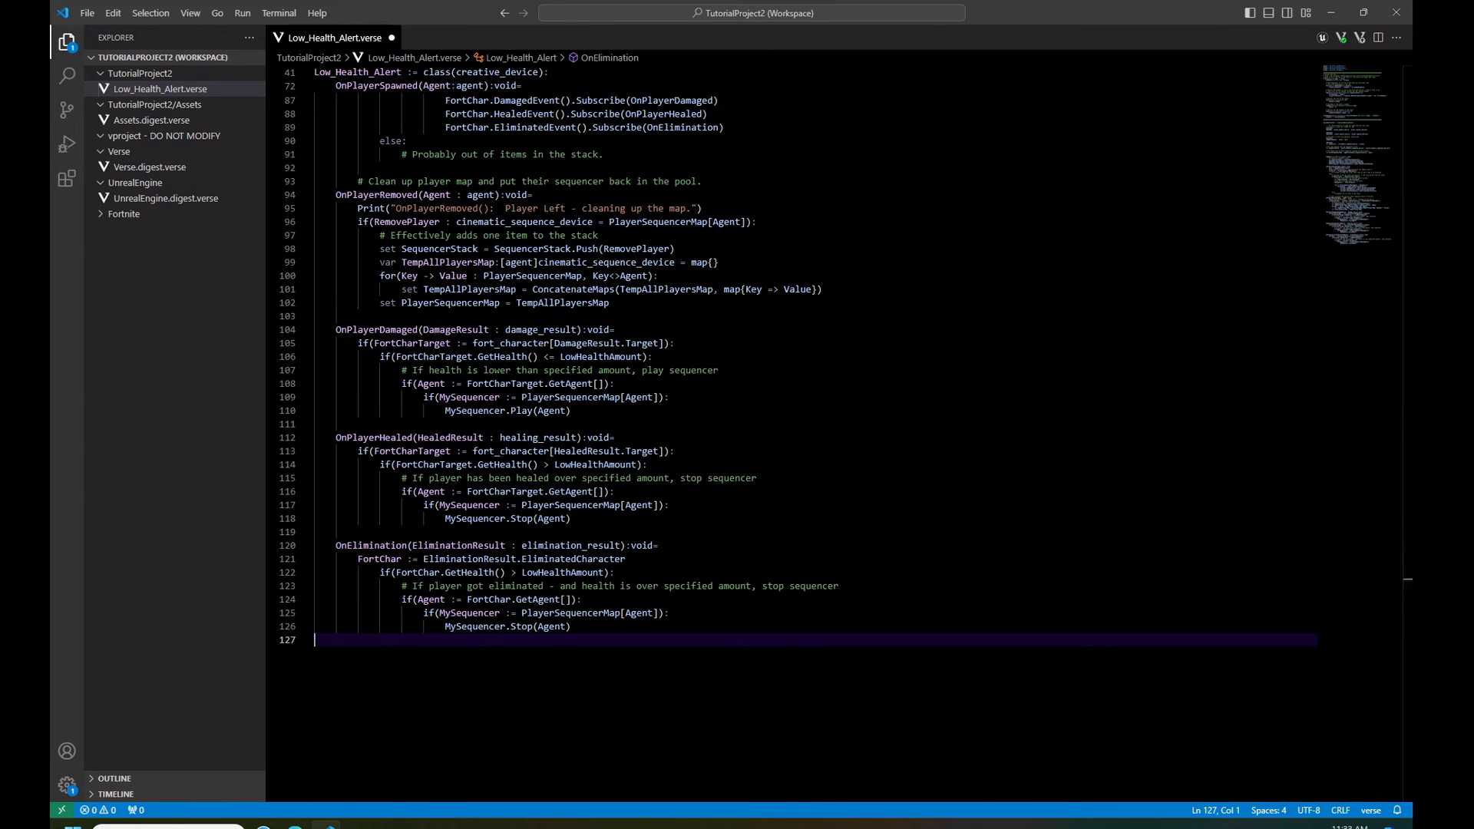
pyautogui.scroll(1, 1409, 519)
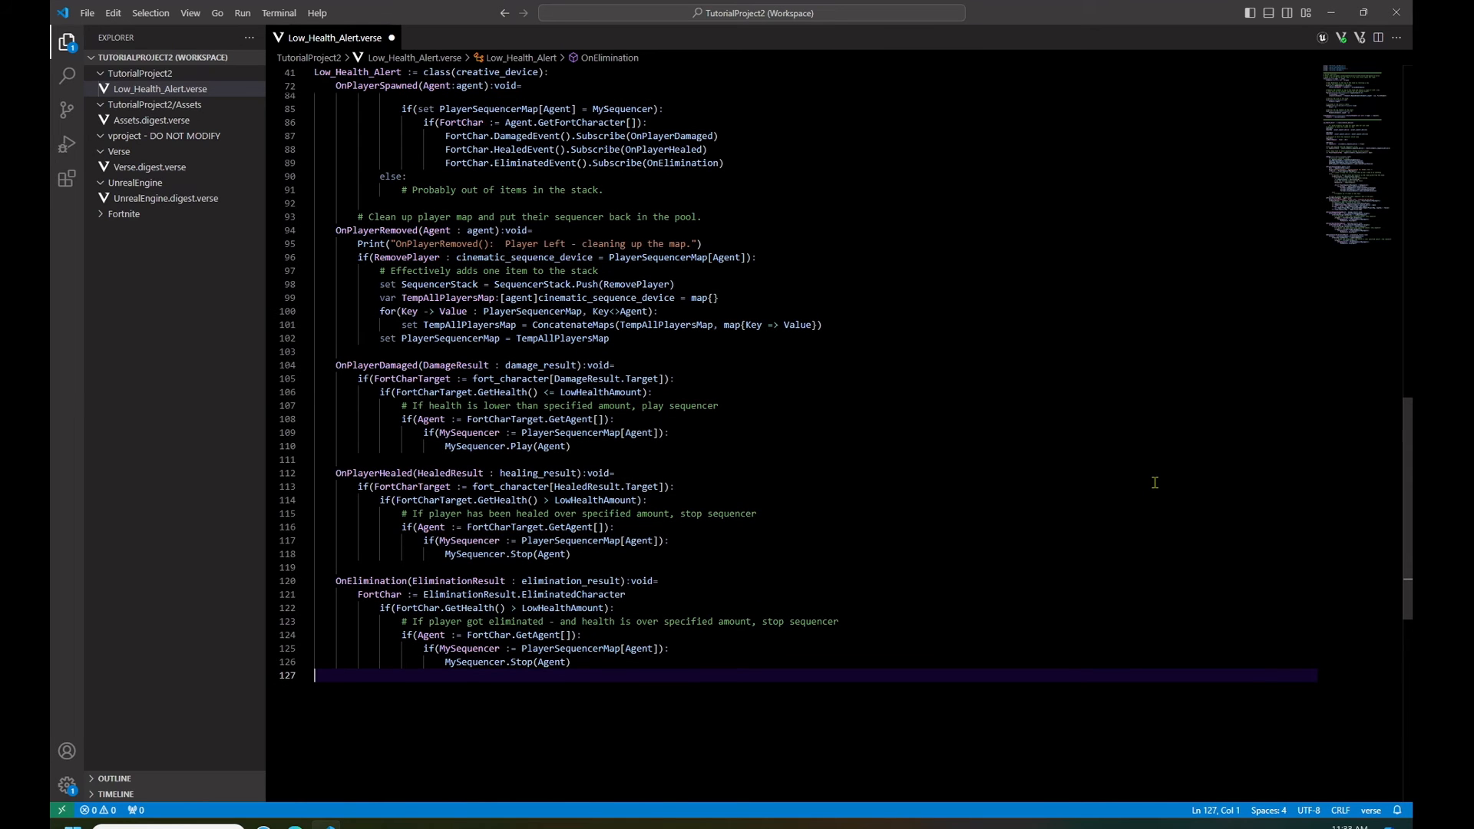
pyautogui.moveTo(1409, 519); pyautogui.dragTo(1355, 198)
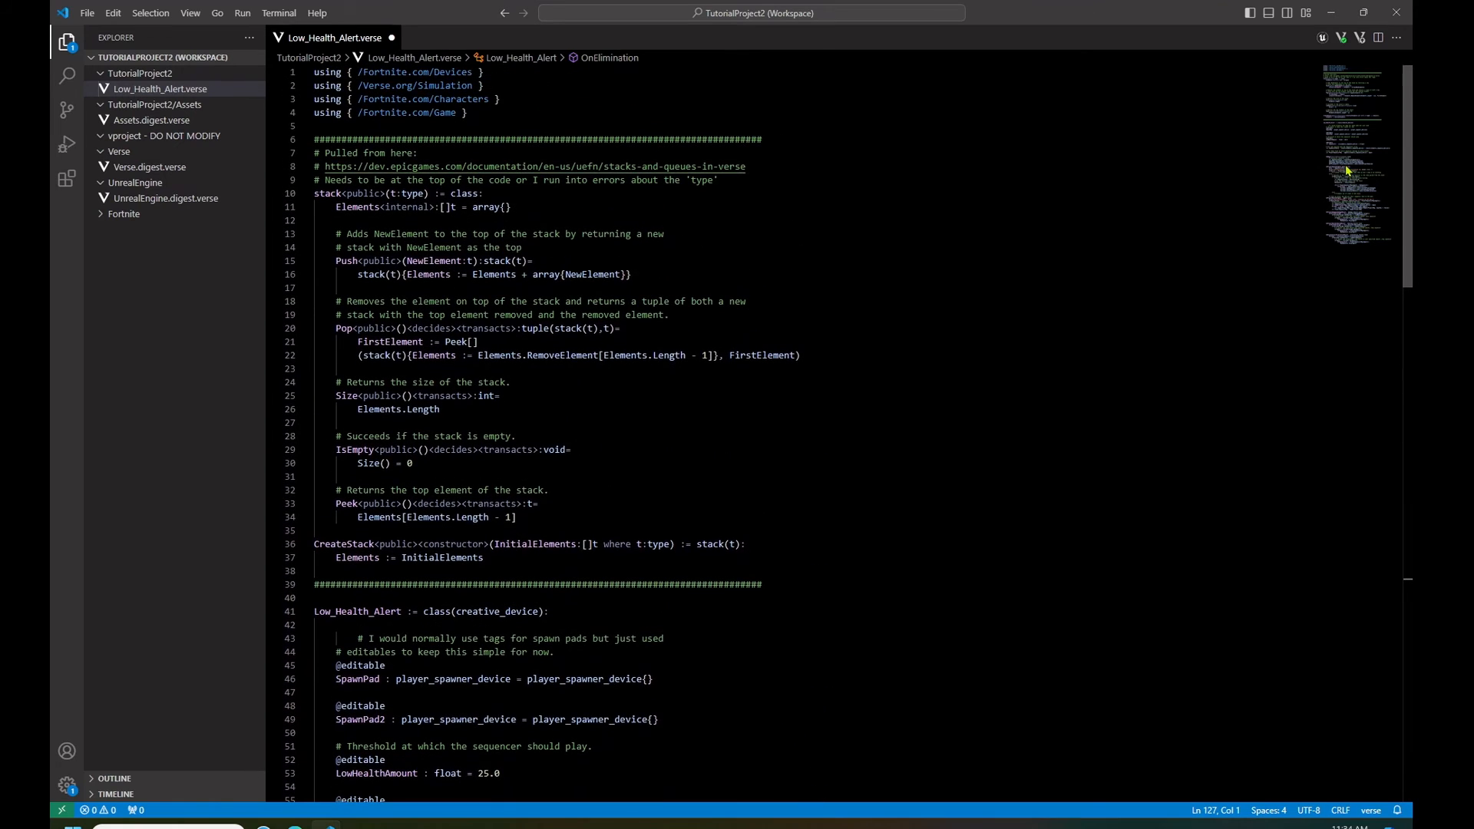
pyautogui.click(1212, 413)
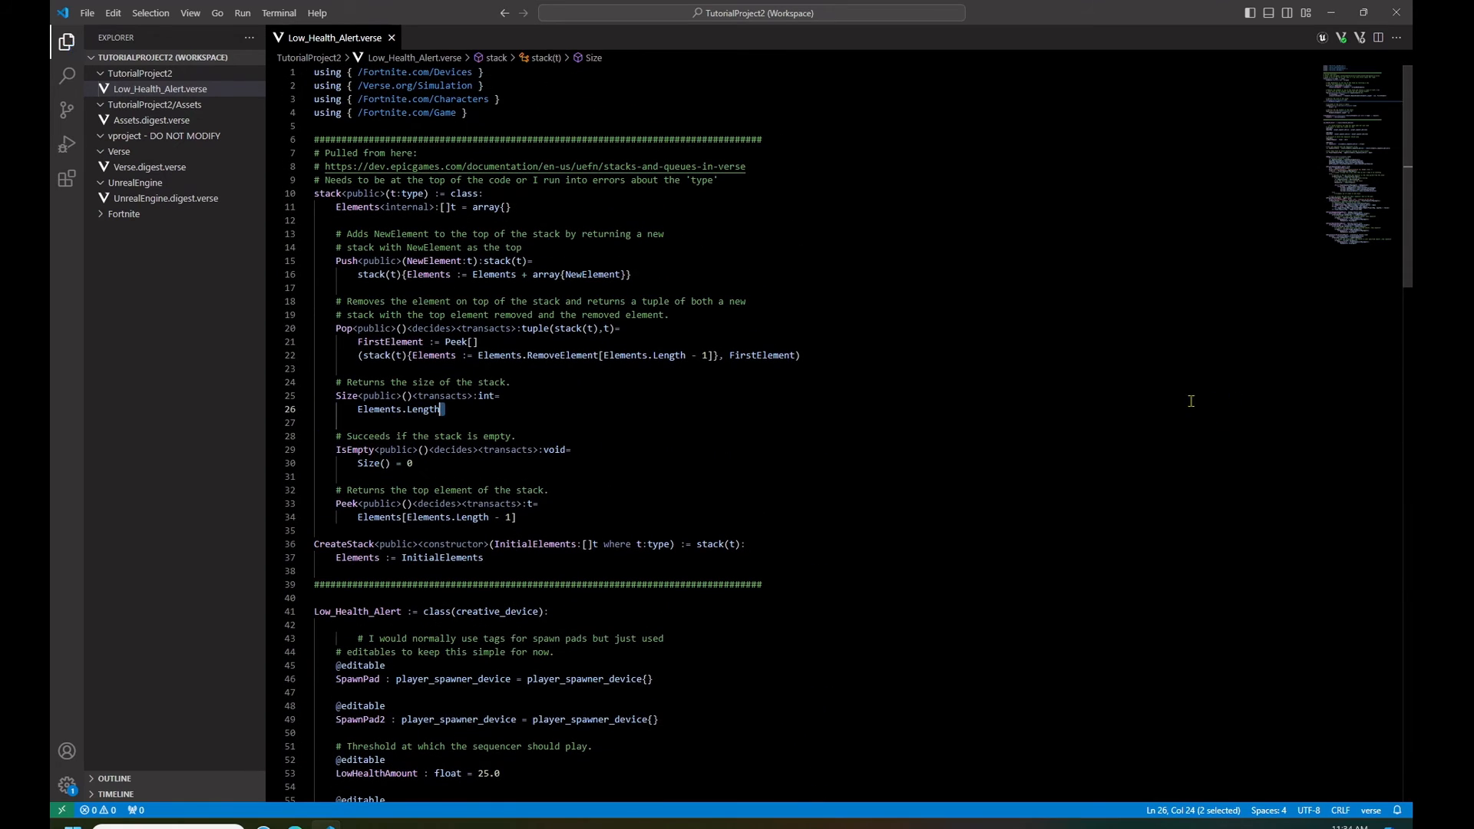
# - Close the code editor, return to Unreal Editor and build the project's Verse code
pyautogui.click(1399, 14)
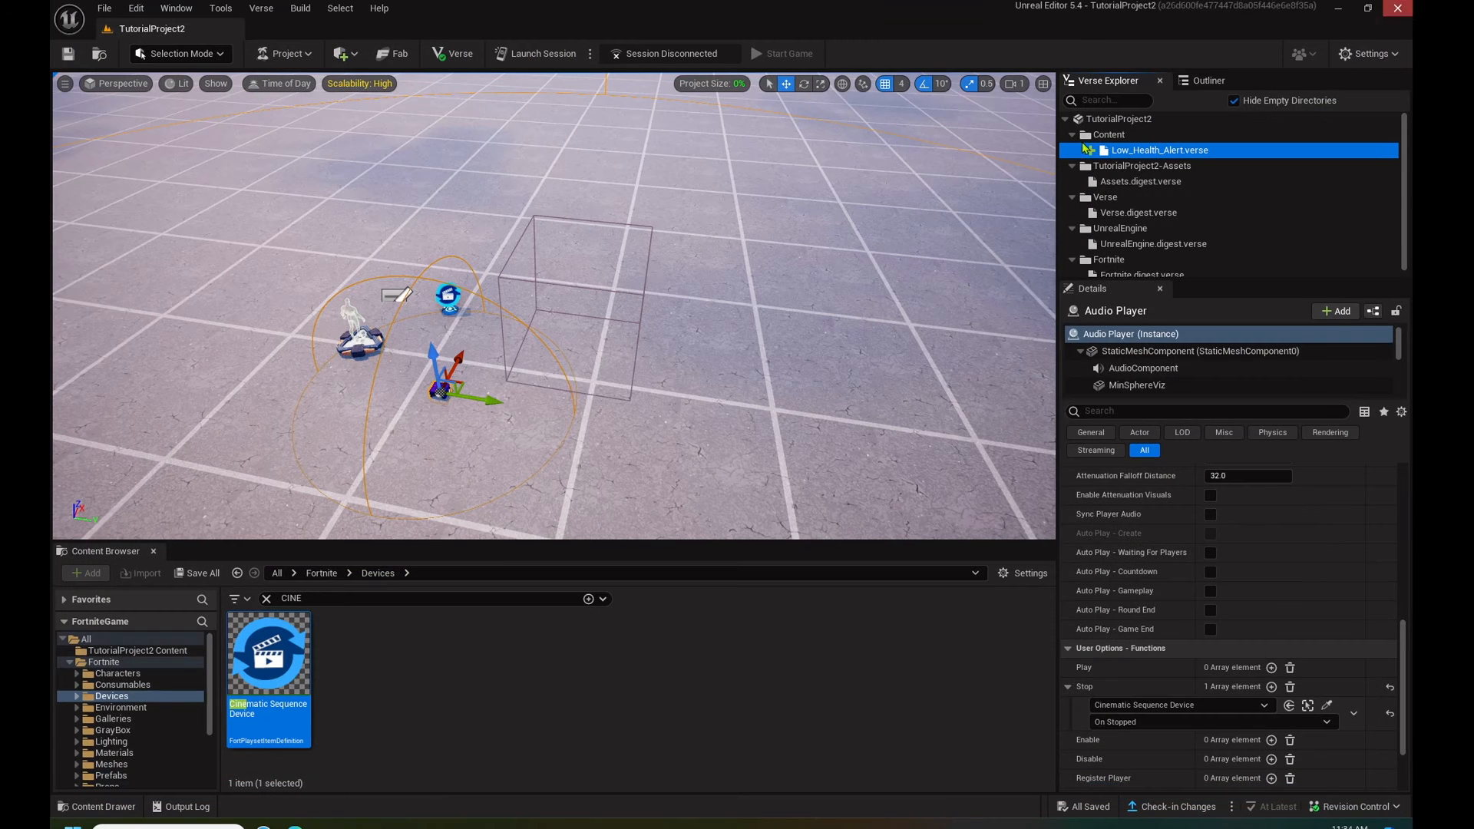
pyautogui.click(261, 9)
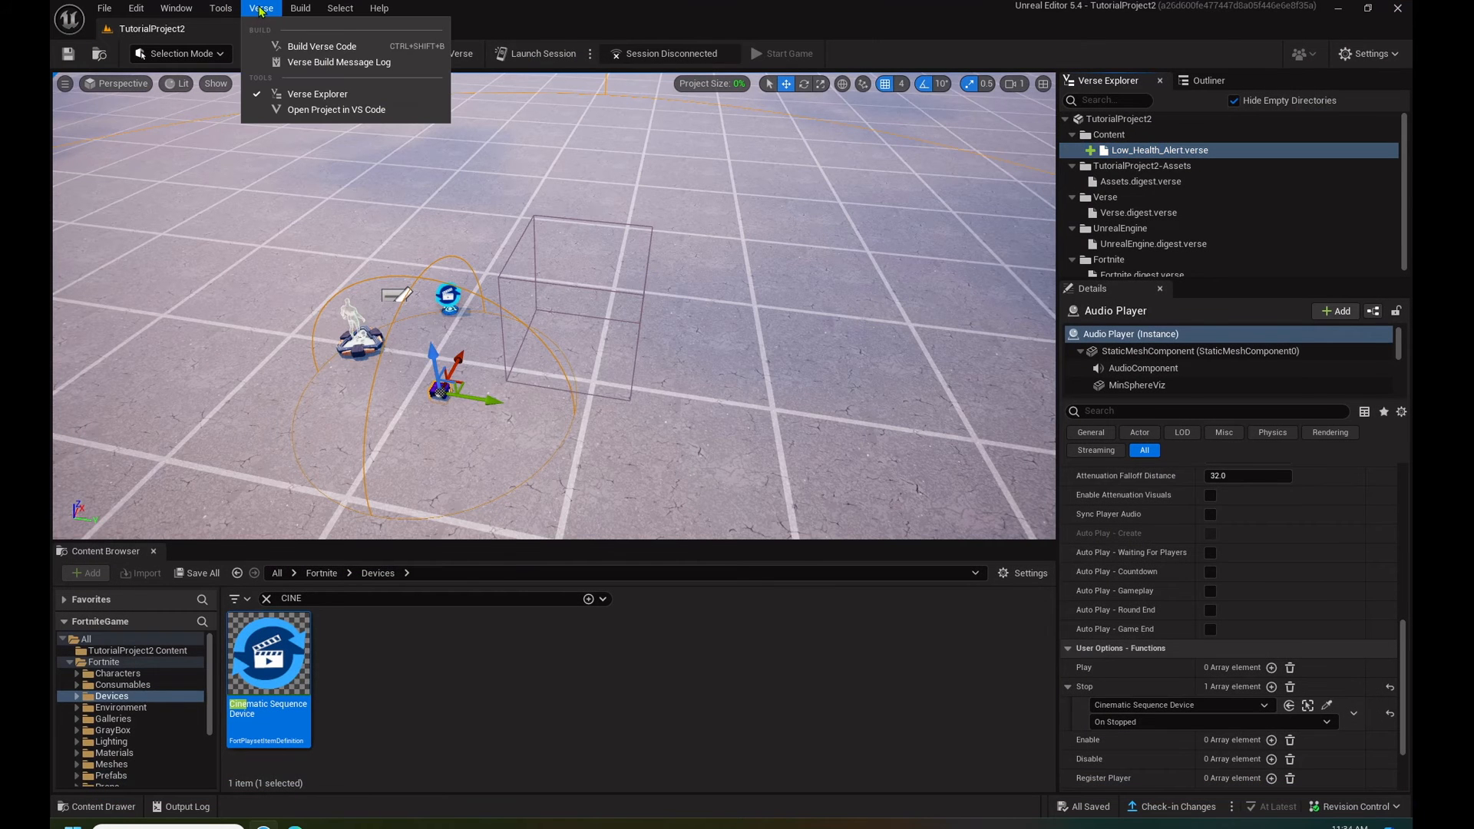
pyautogui.click(323, 47)
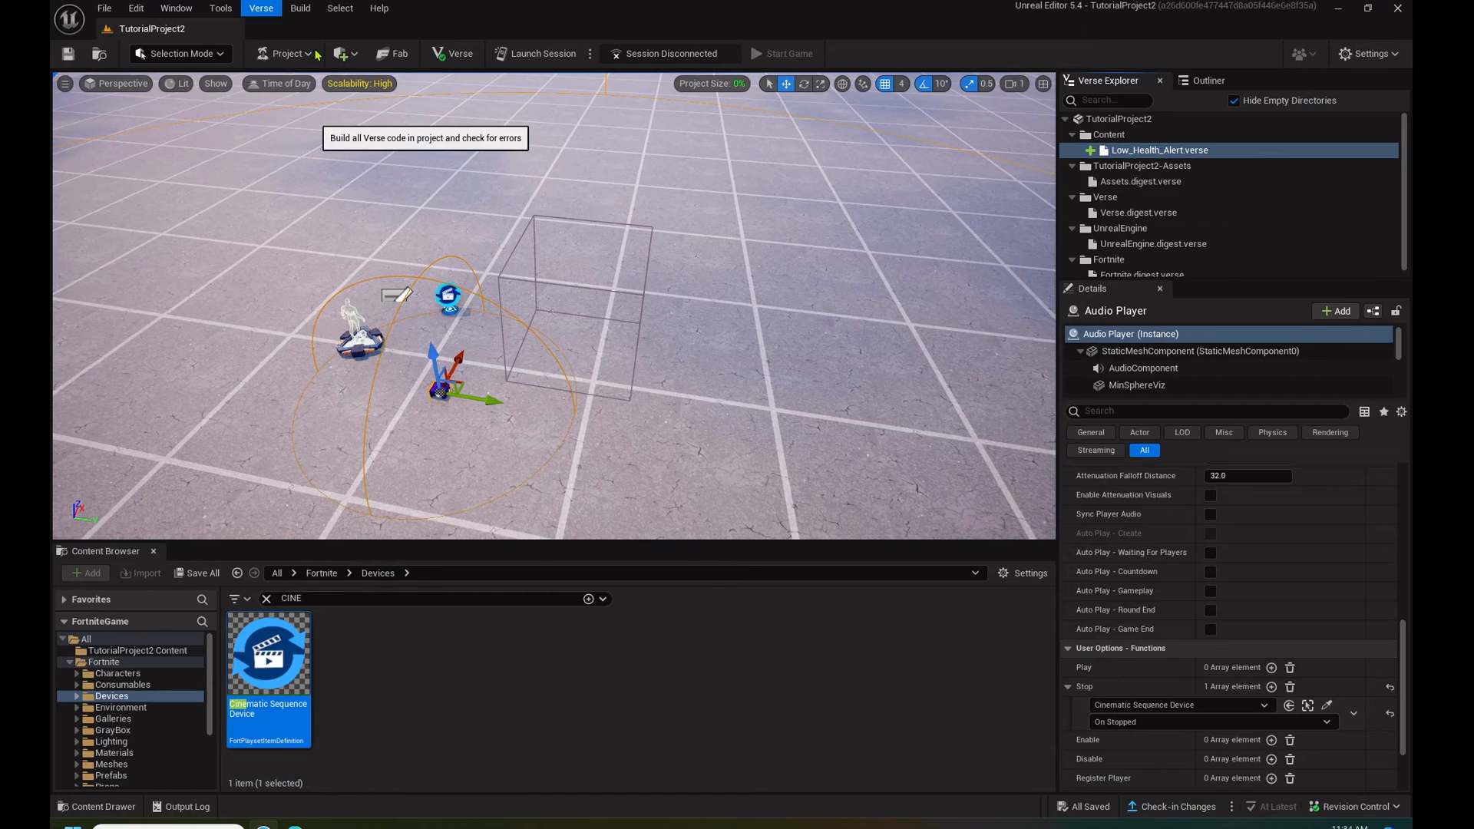
# - Place the Low_Health_Alert device from the project's CreativeDevices folder into the level beside the player spawn pad
pyautogui.click(70, 651)
pyautogui.click(113, 664)
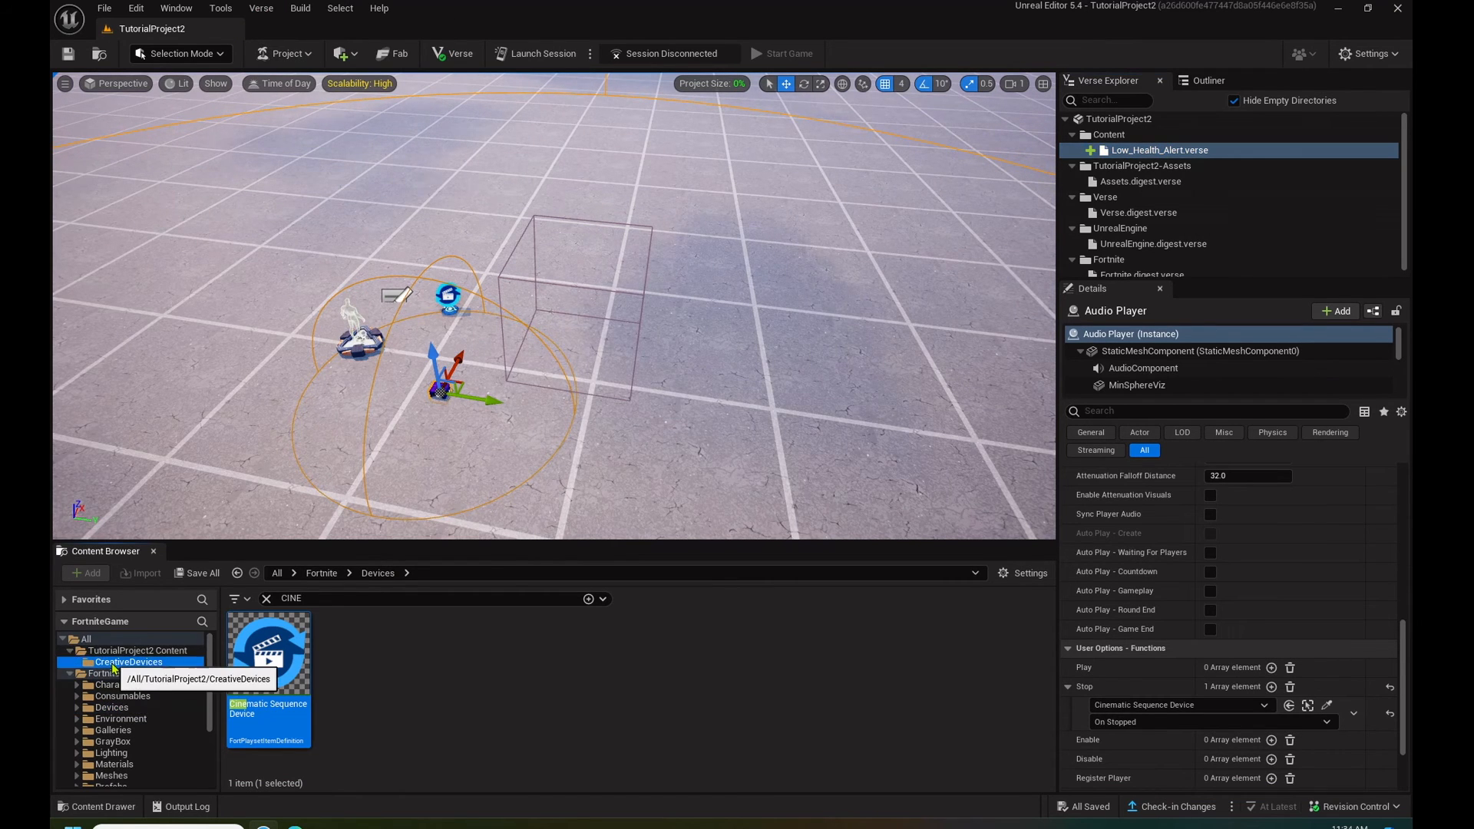
pyautogui.click(266, 597)
pyautogui.moveTo(274, 656)
pyautogui.mouseDown()
pyautogui.moveTo(361, 568)
pyautogui.moveTo(307, 384)
pyautogui.moveTo(261, 356)
pyautogui.mouseUp()
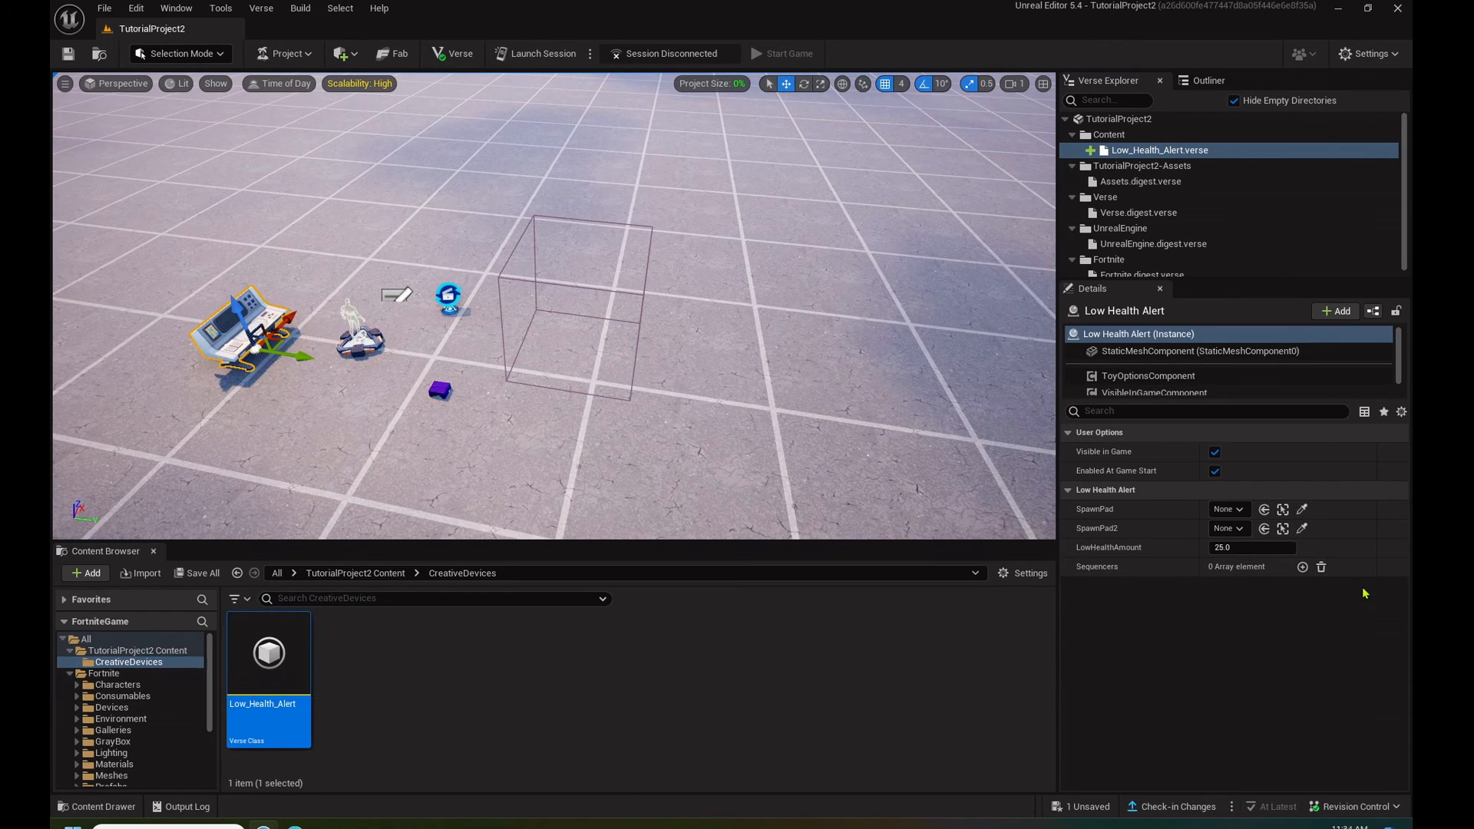
# - Assign Player 1 Spawn Pad to SpawnPad and the Cinematic Sequence Device to a new Sequencers element, and save the level
pyautogui.click(1243, 511)
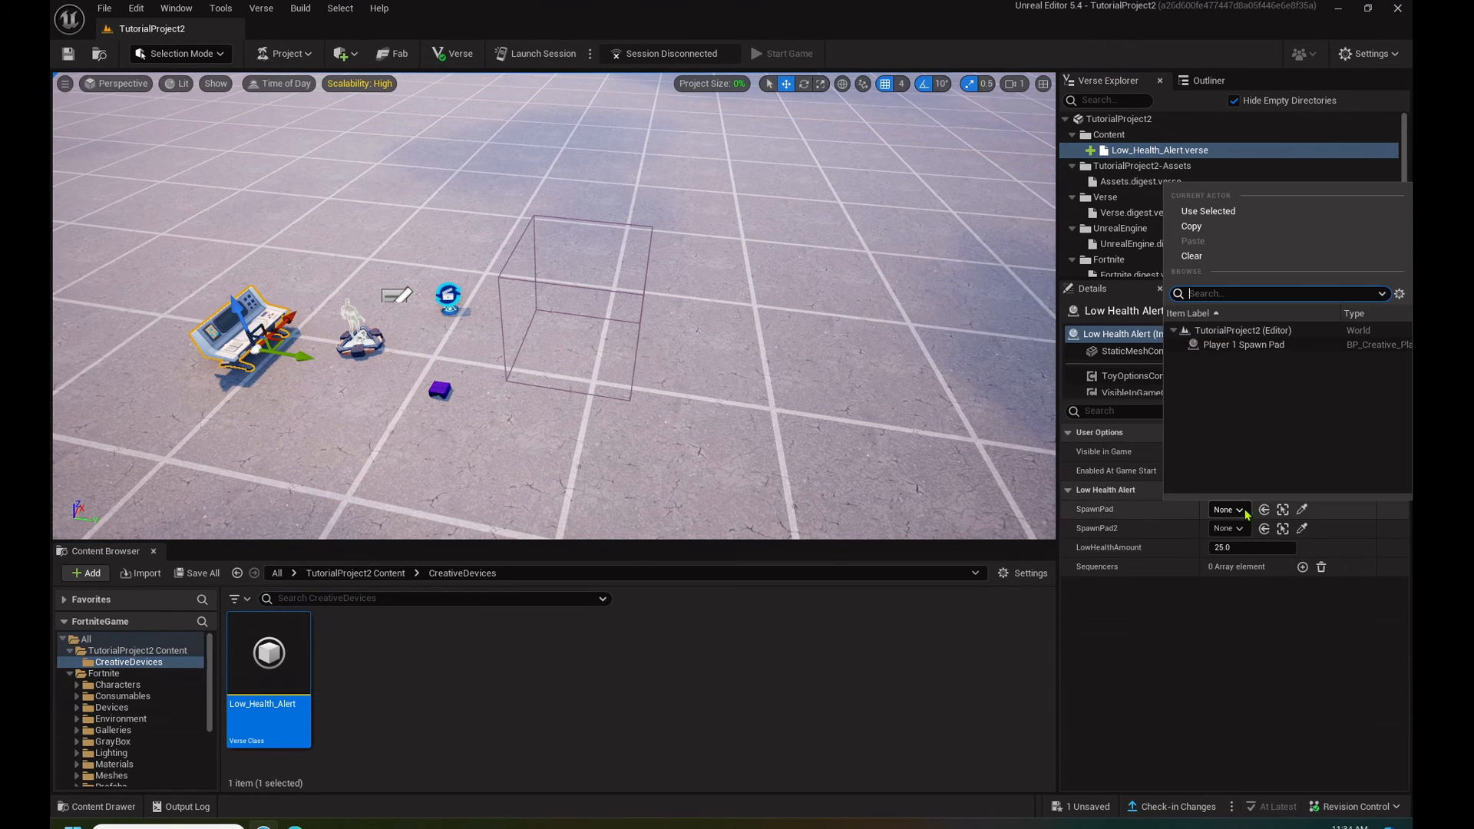
pyautogui.click(1243, 344)
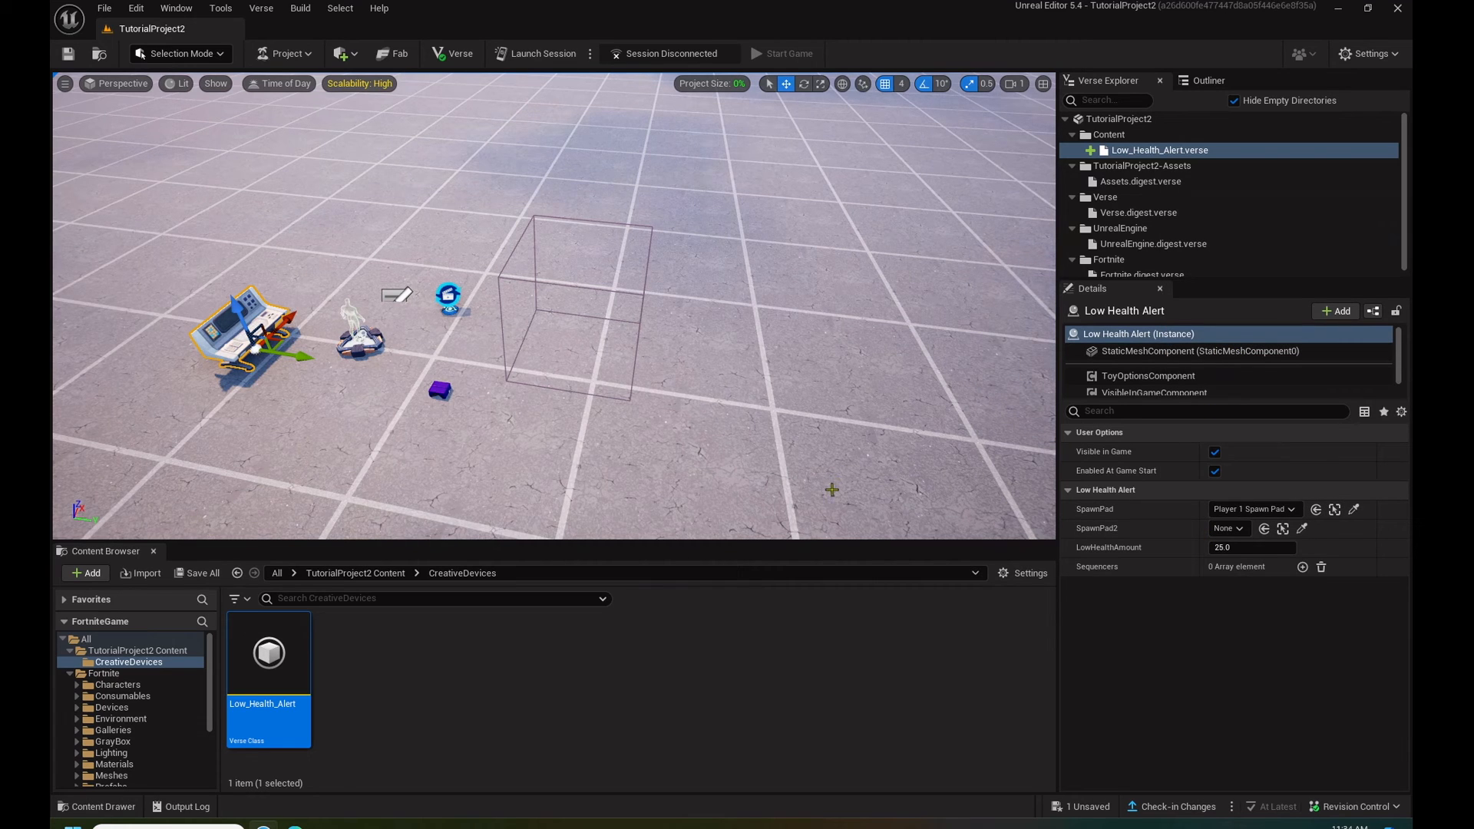
pyautogui.click(1303, 566)
pyautogui.click(1226, 587)
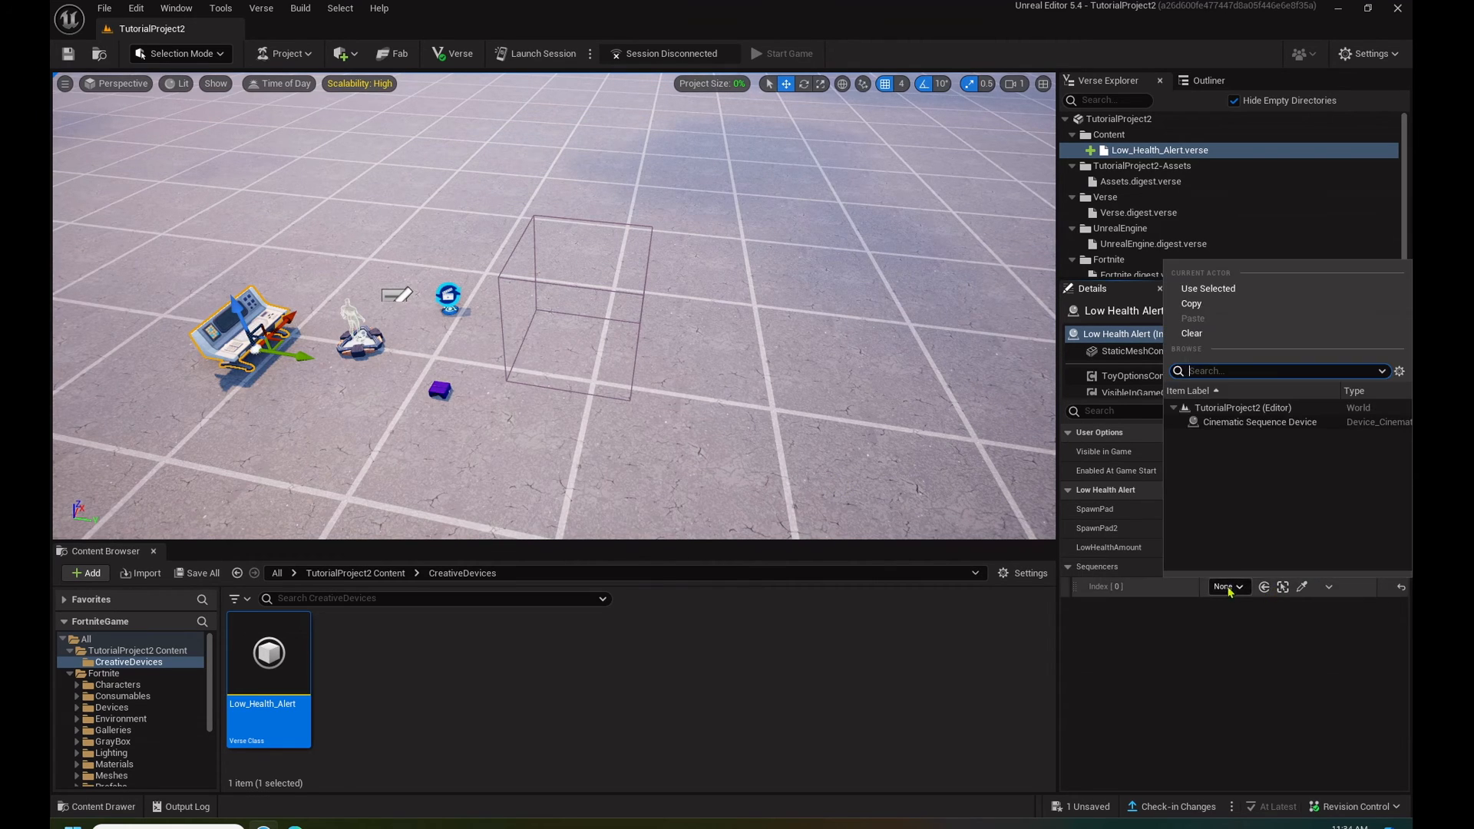
pyautogui.click(1251, 423)
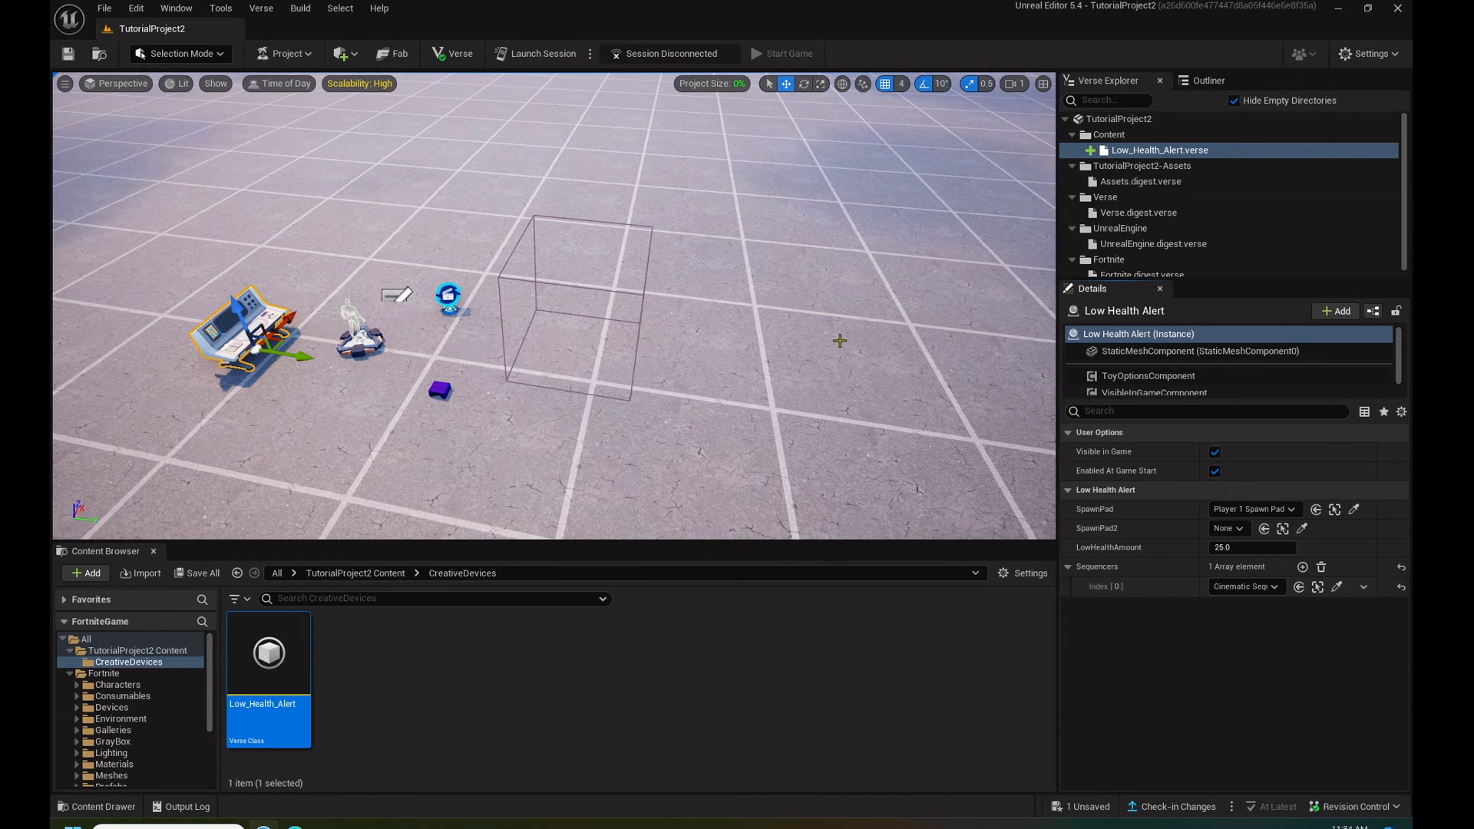
pyautogui.click(67, 53)
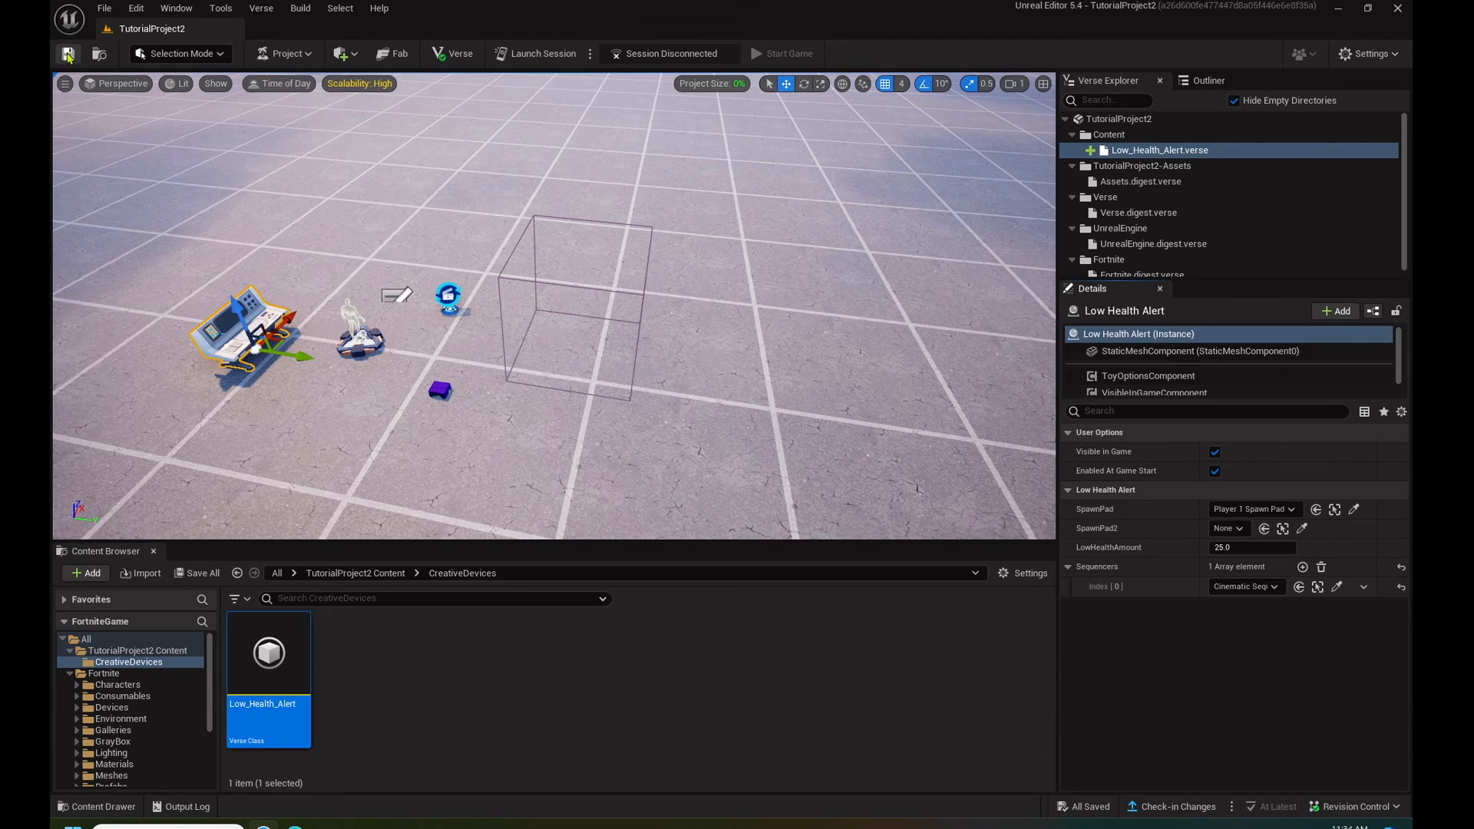
# - Find the Damage Volume among the Fortnite devices and place it on the floor near the Low Health Alert device
pyautogui.click(112, 707)
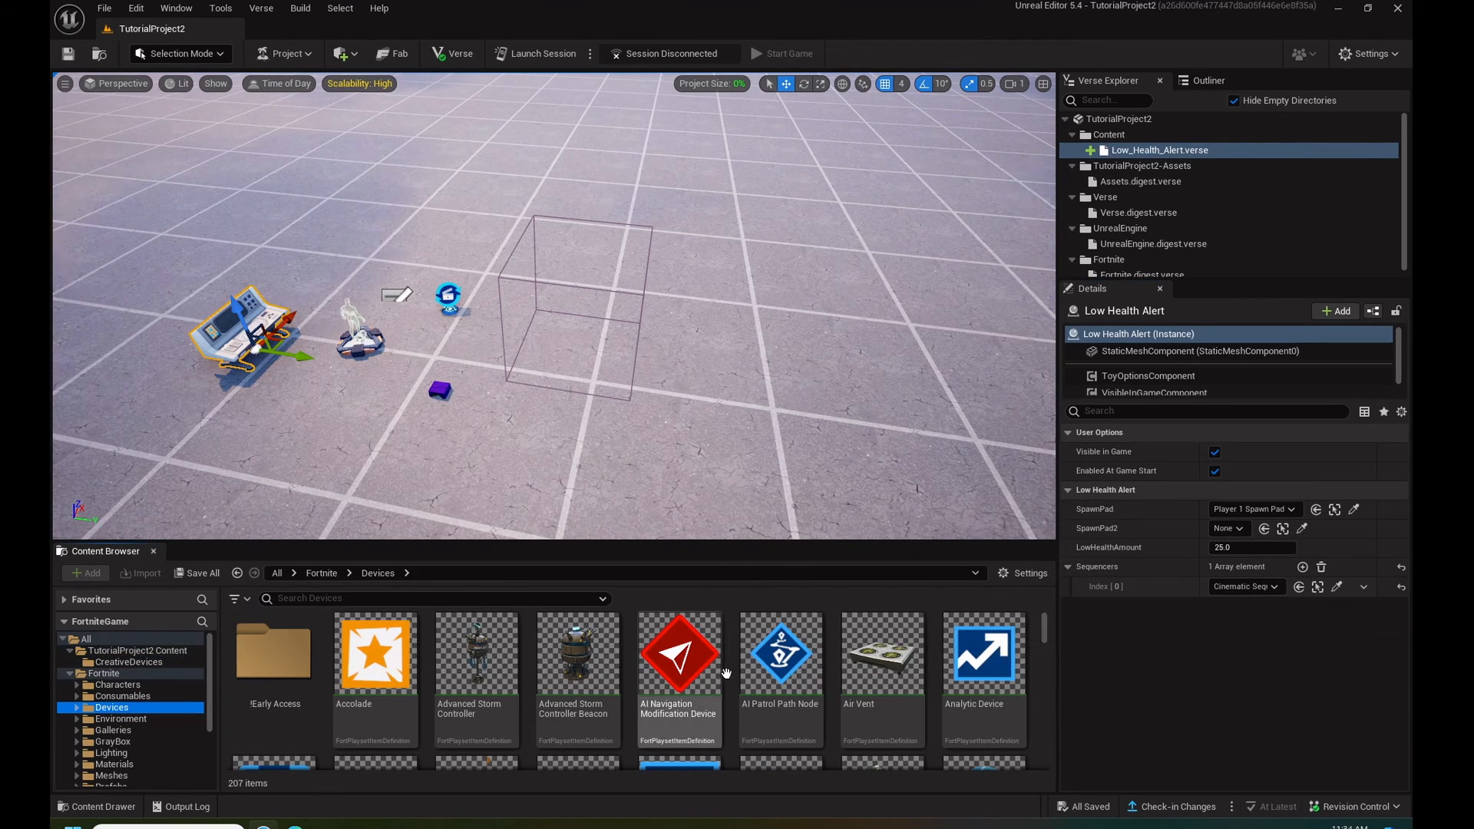
pyautogui.click(551, 597)
pyautogui.write('dama')
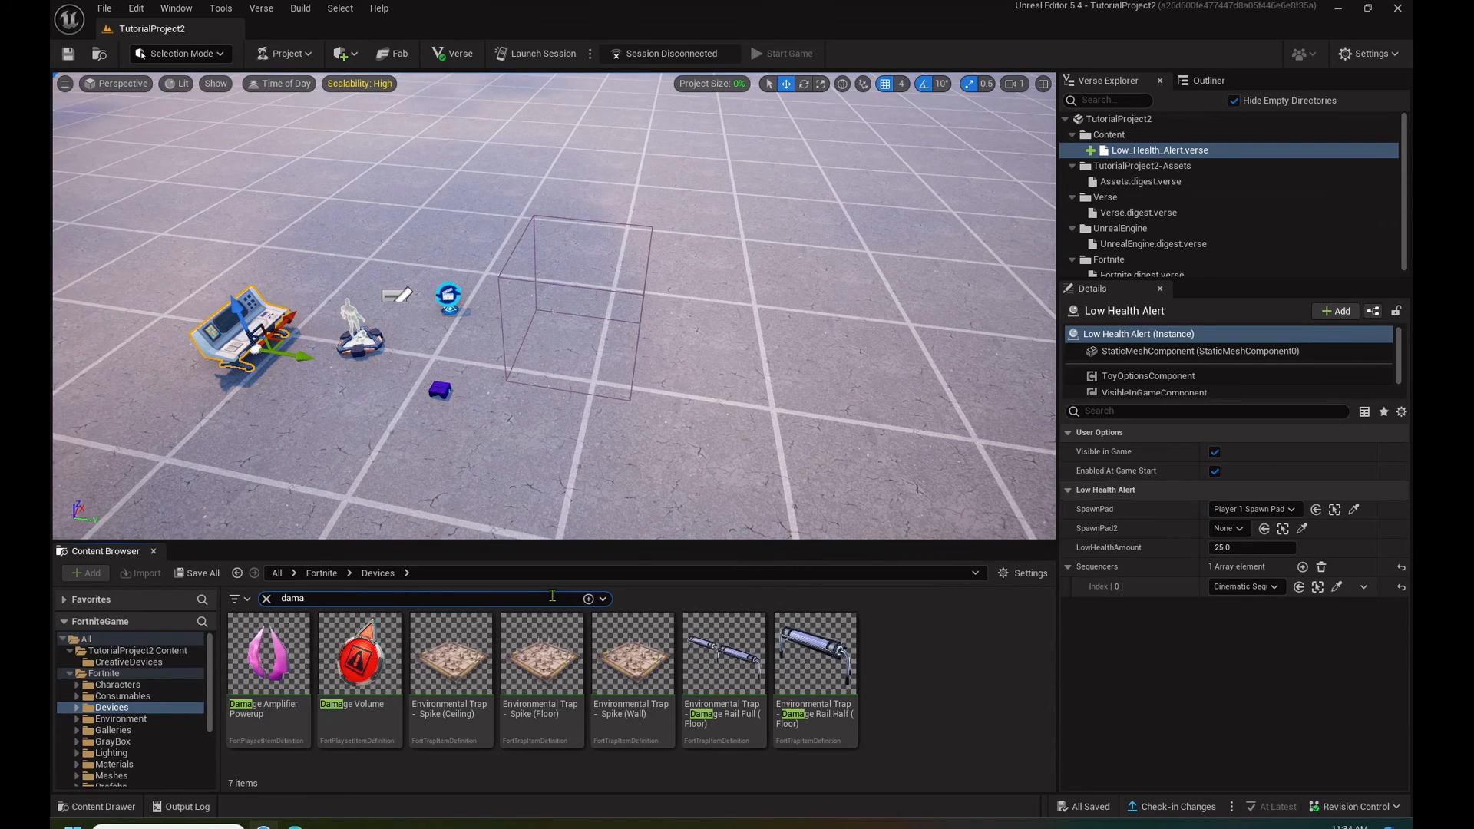
pyautogui.press('d')
pyautogui.moveTo(668, 252); pyautogui.dragTo(437, 257, button='right')
pyautogui.moveTo(364, 654); pyautogui.dragTo(431, 232)
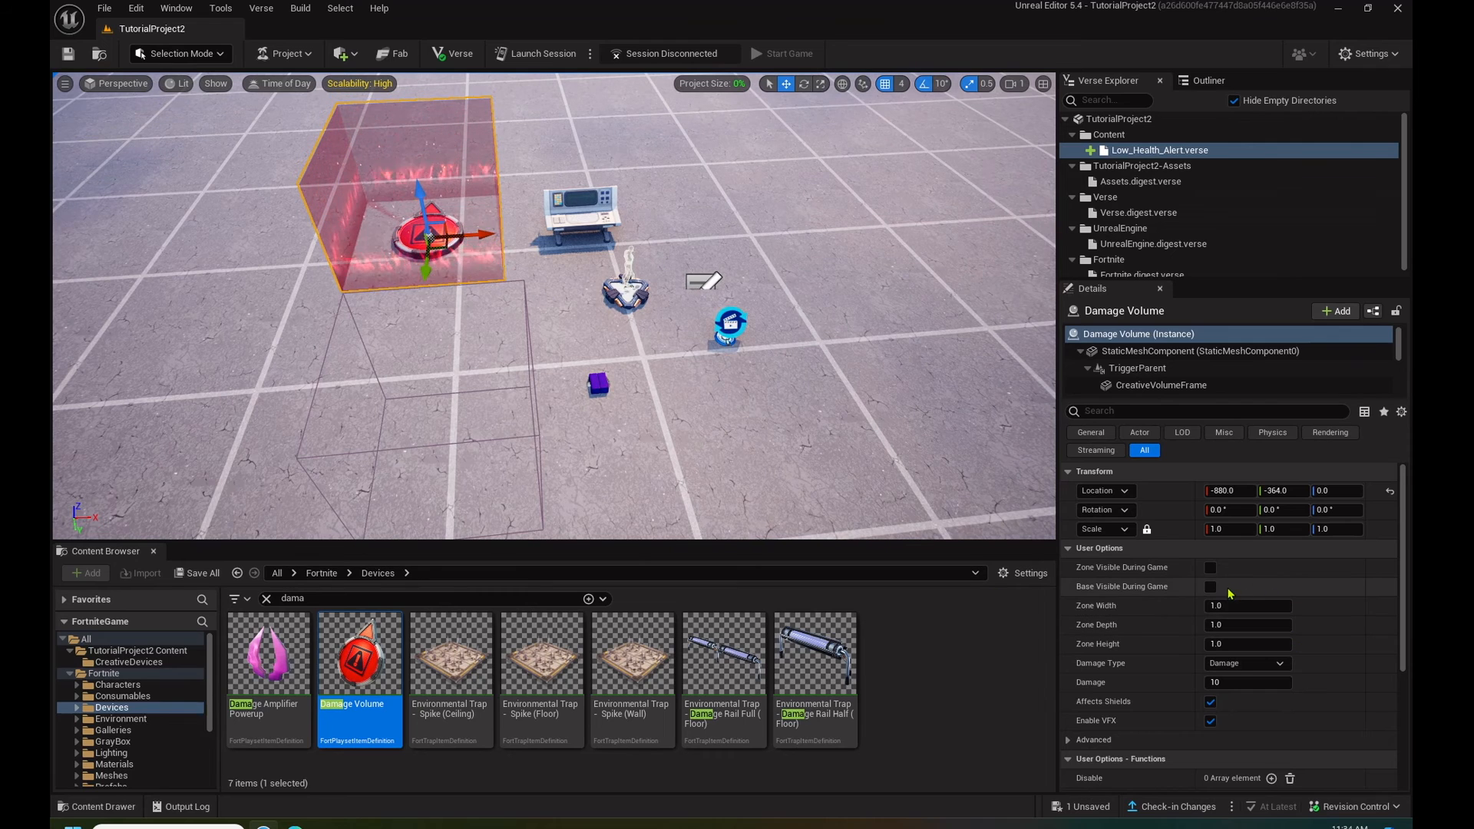
# - Make the Damage Volume's zone visible during the game and set its damage to 30
pyautogui.click(1211, 567)
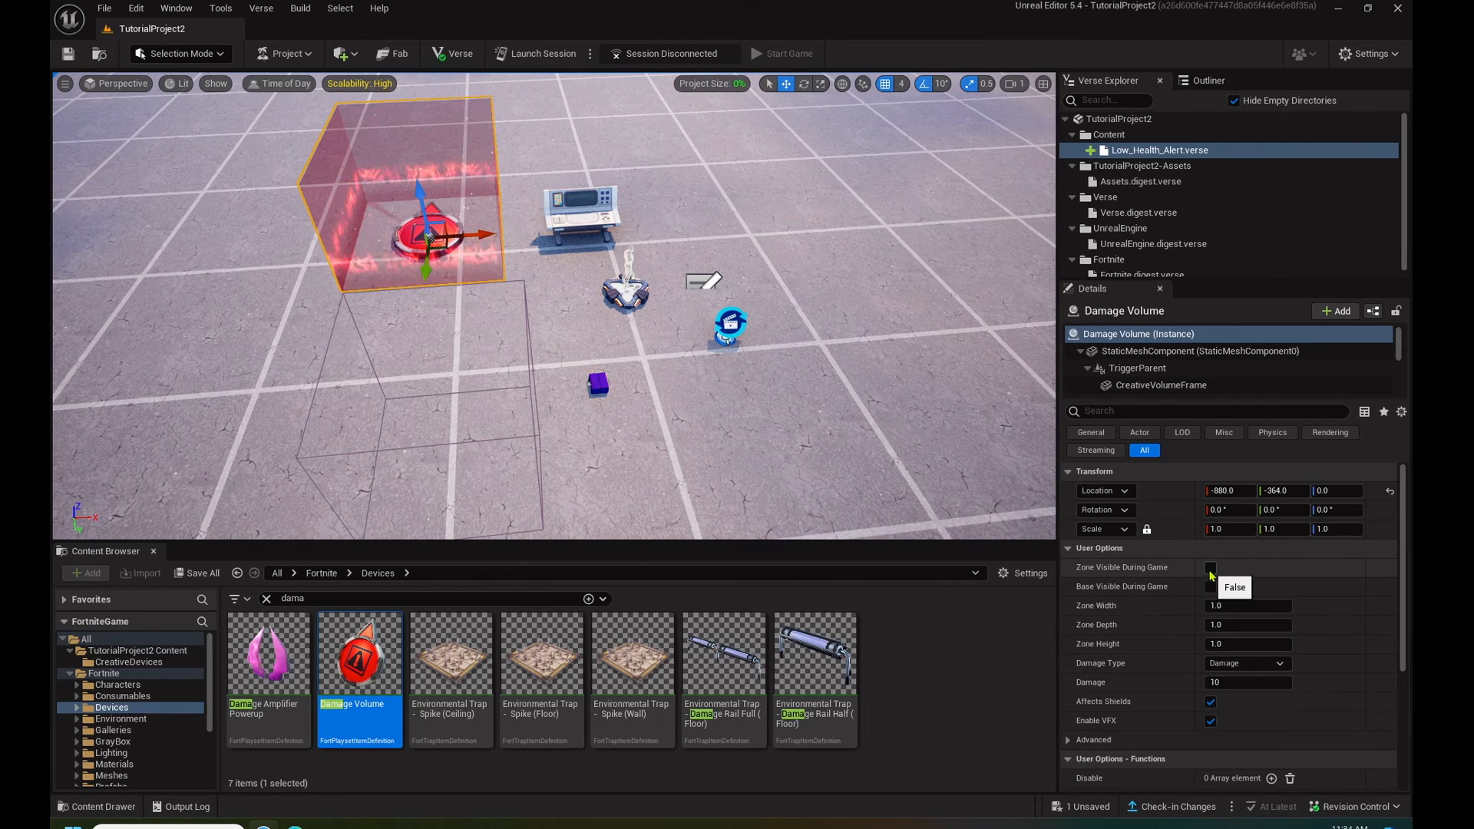
pyautogui.click(1246, 683)
pyautogui.write('30')
pyautogui.click(979, 675)
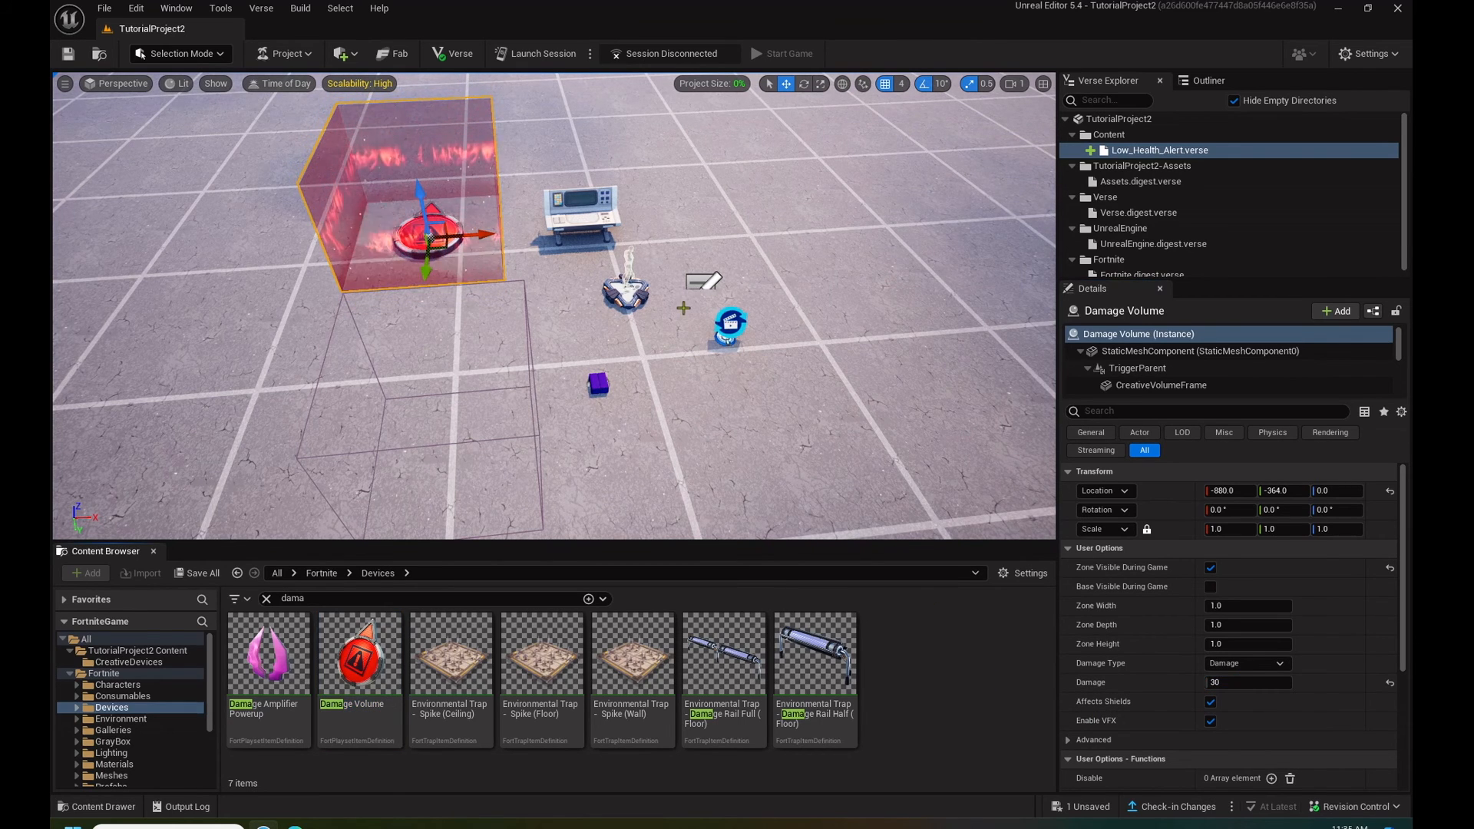
# - Find the Campfire among the Fortnite devices and place it on the open floor, away from the Damage Volume
pyautogui.moveTo(734, 244)
pyautogui.mouseDown(button='right')
pyautogui.moveTo(759, 258)
pyautogui.moveTo(728, 222)
pyautogui.mouseUp(button='right')
pyautogui.press('d')
pyautogui.click(322, 597)
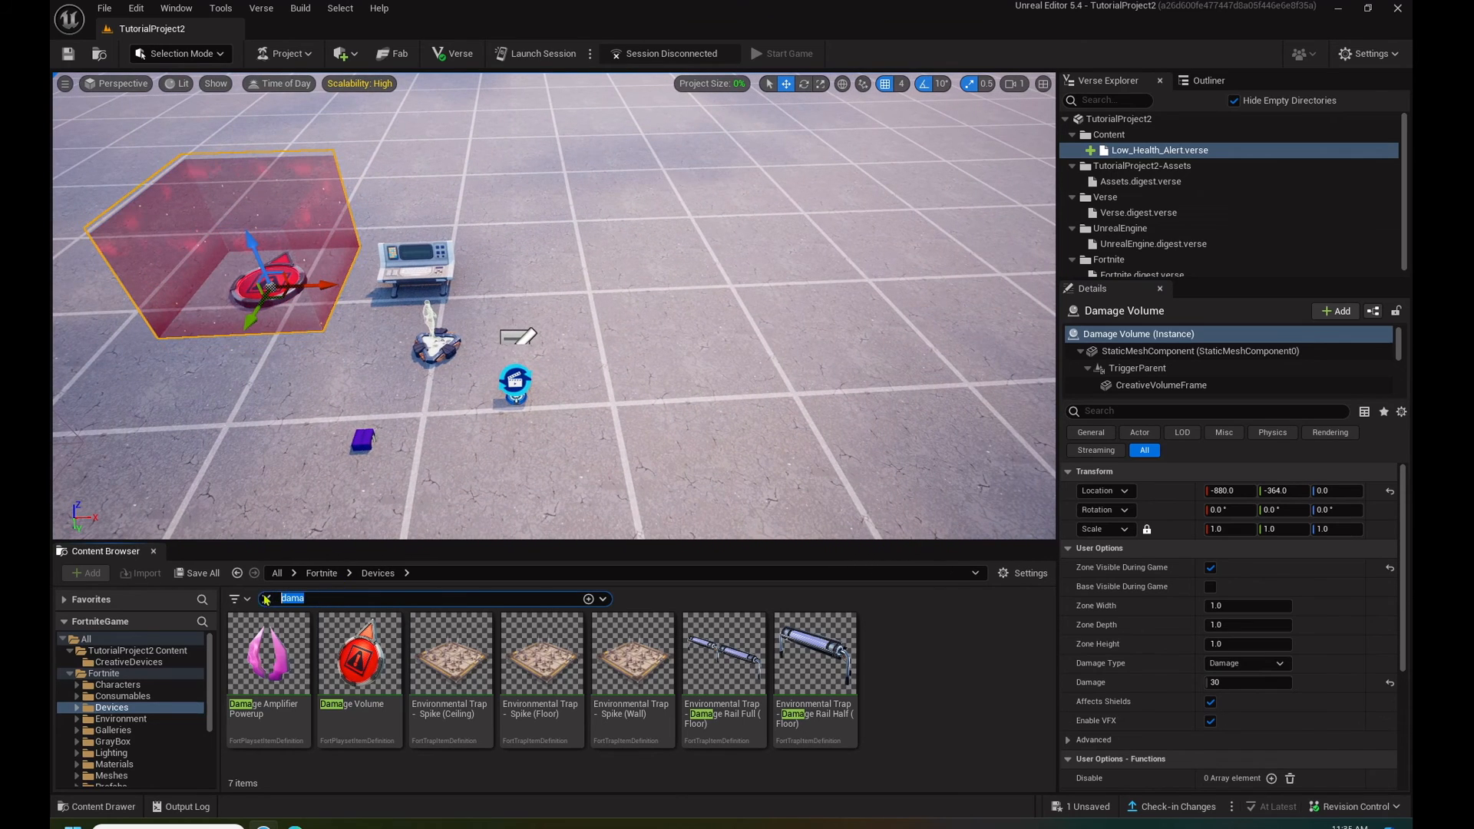
pyautogui.write('fire')
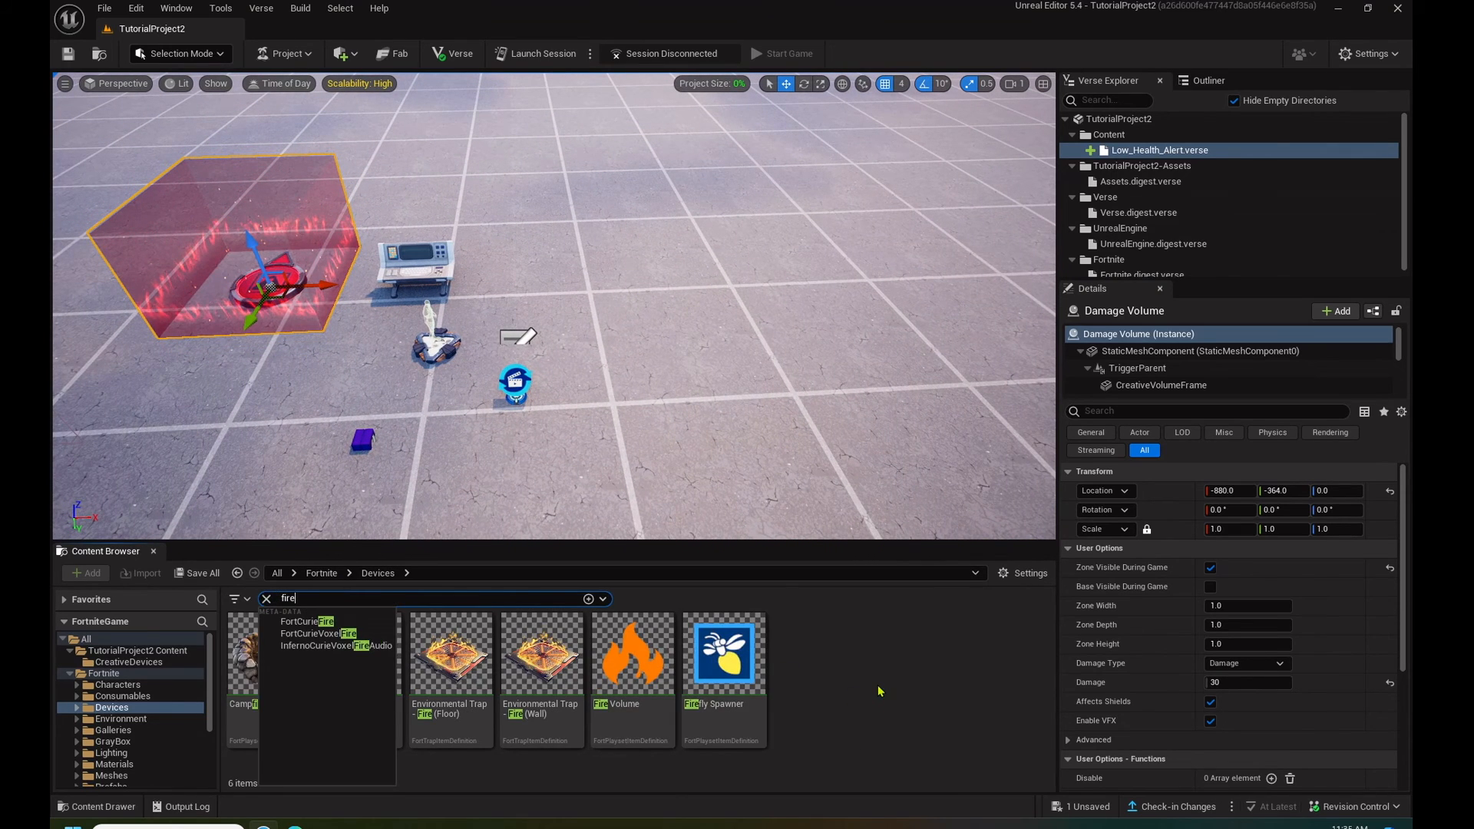
pyautogui.click(880, 691)
pyautogui.moveTo(278, 658); pyautogui.dragTo(910, 281)
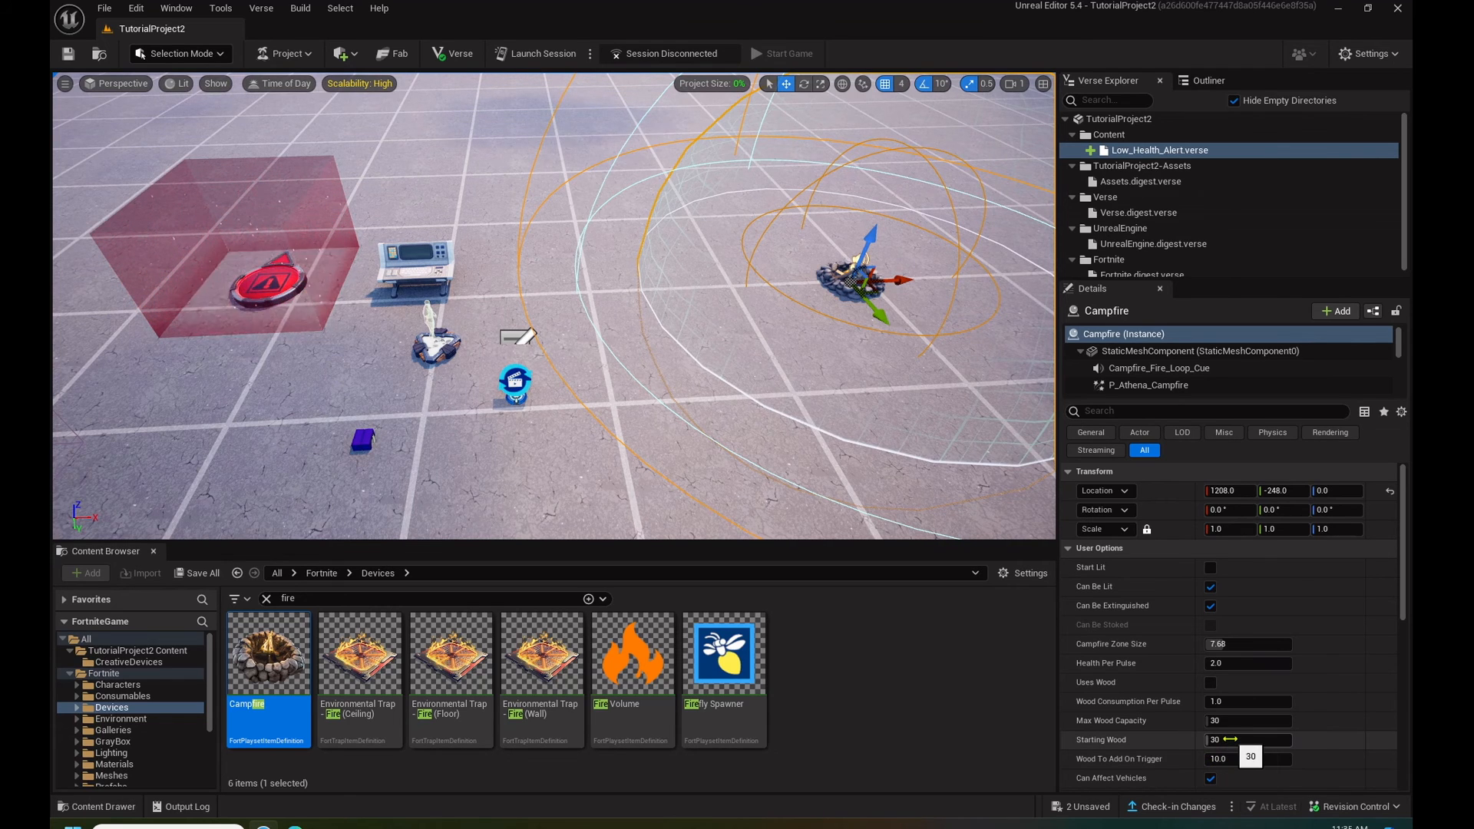
# - Make the Campfire start lit and set its Health Per Pulse to 10
pyautogui.scroll(-2, 1258, 706)
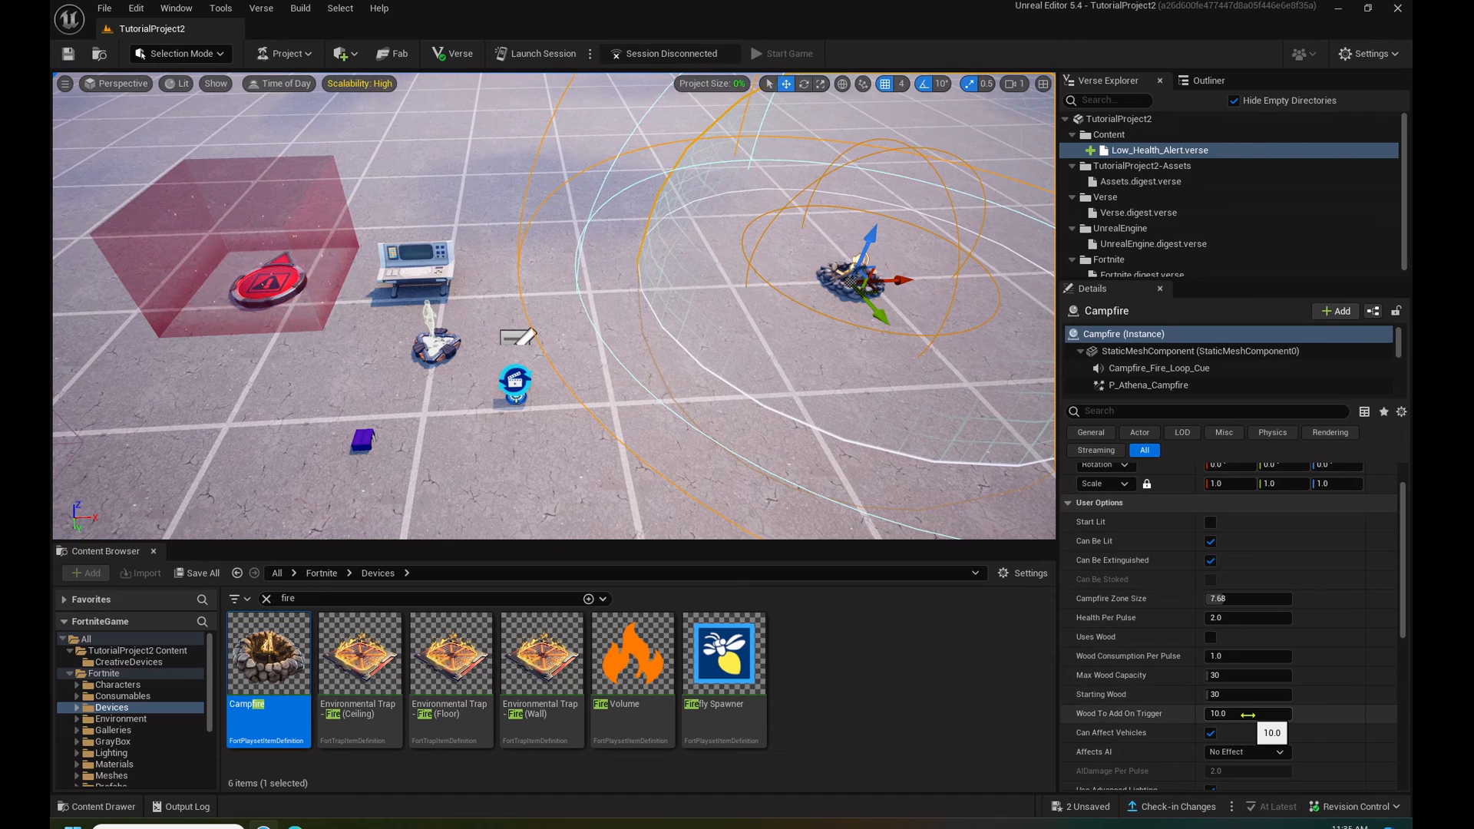
pyautogui.click(1247, 715)
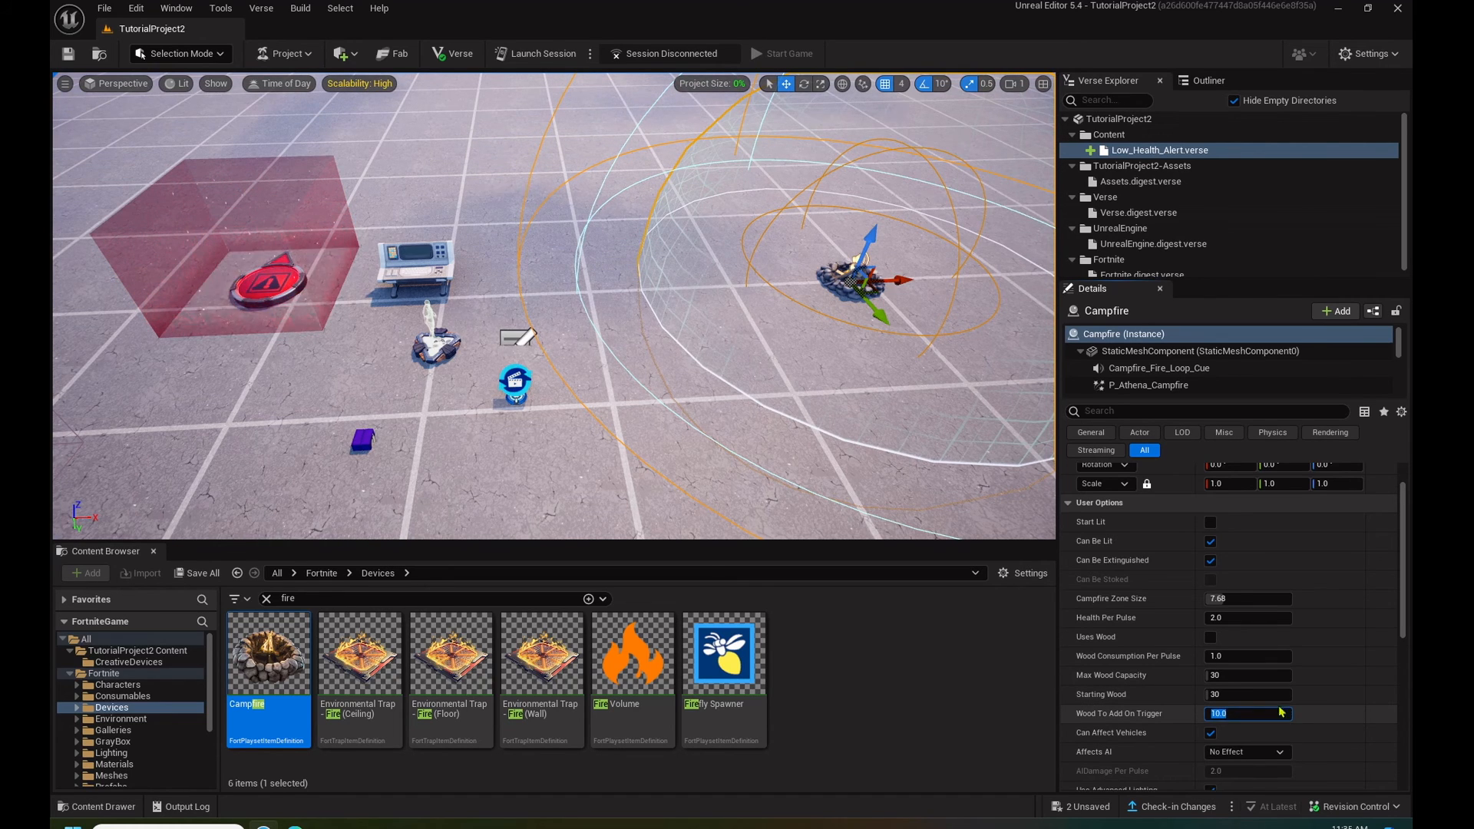
pyautogui.scroll(-2, 1274, 712)
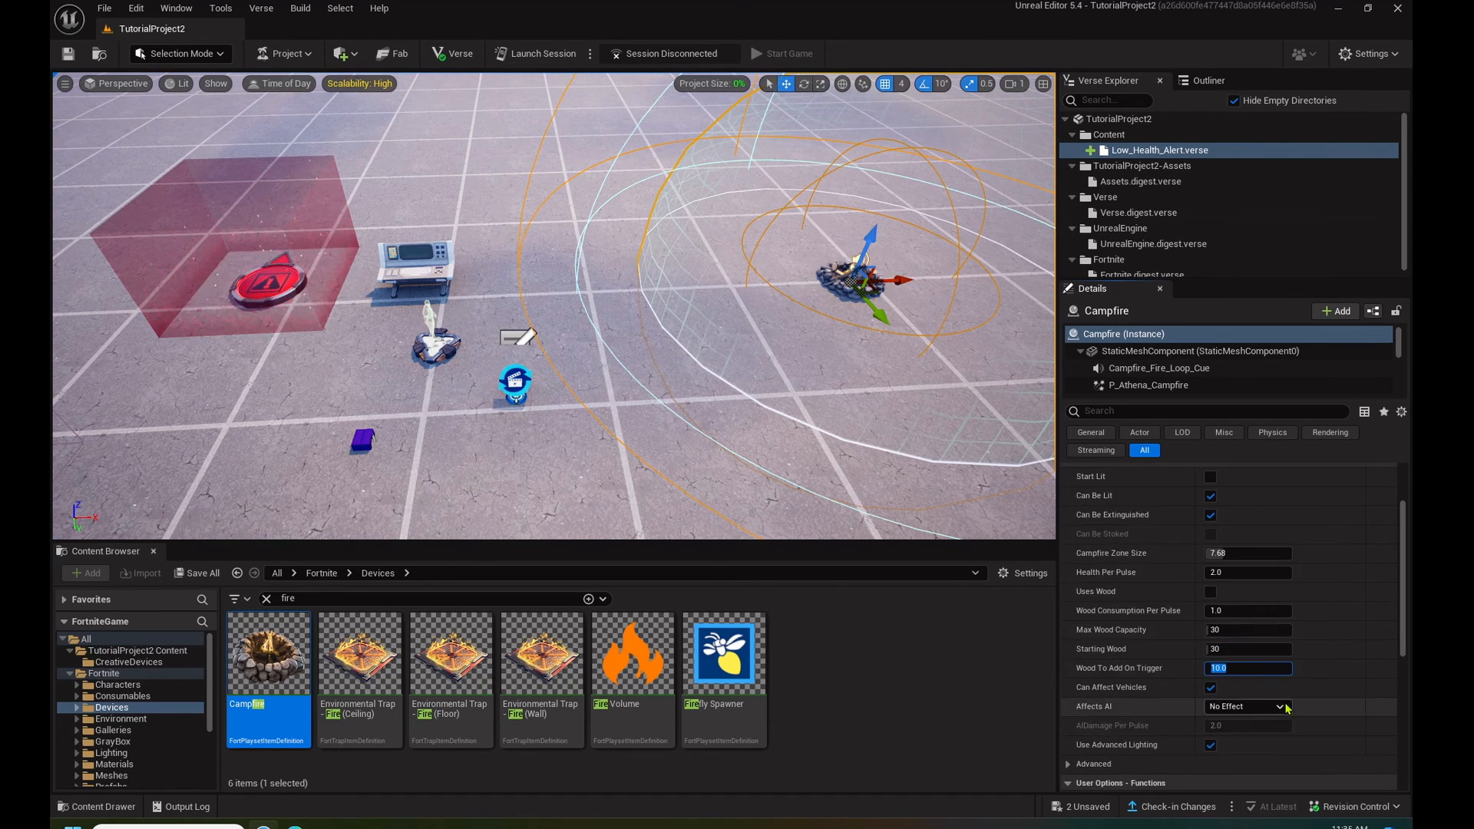
pyautogui.scroll(4, 1285, 705)
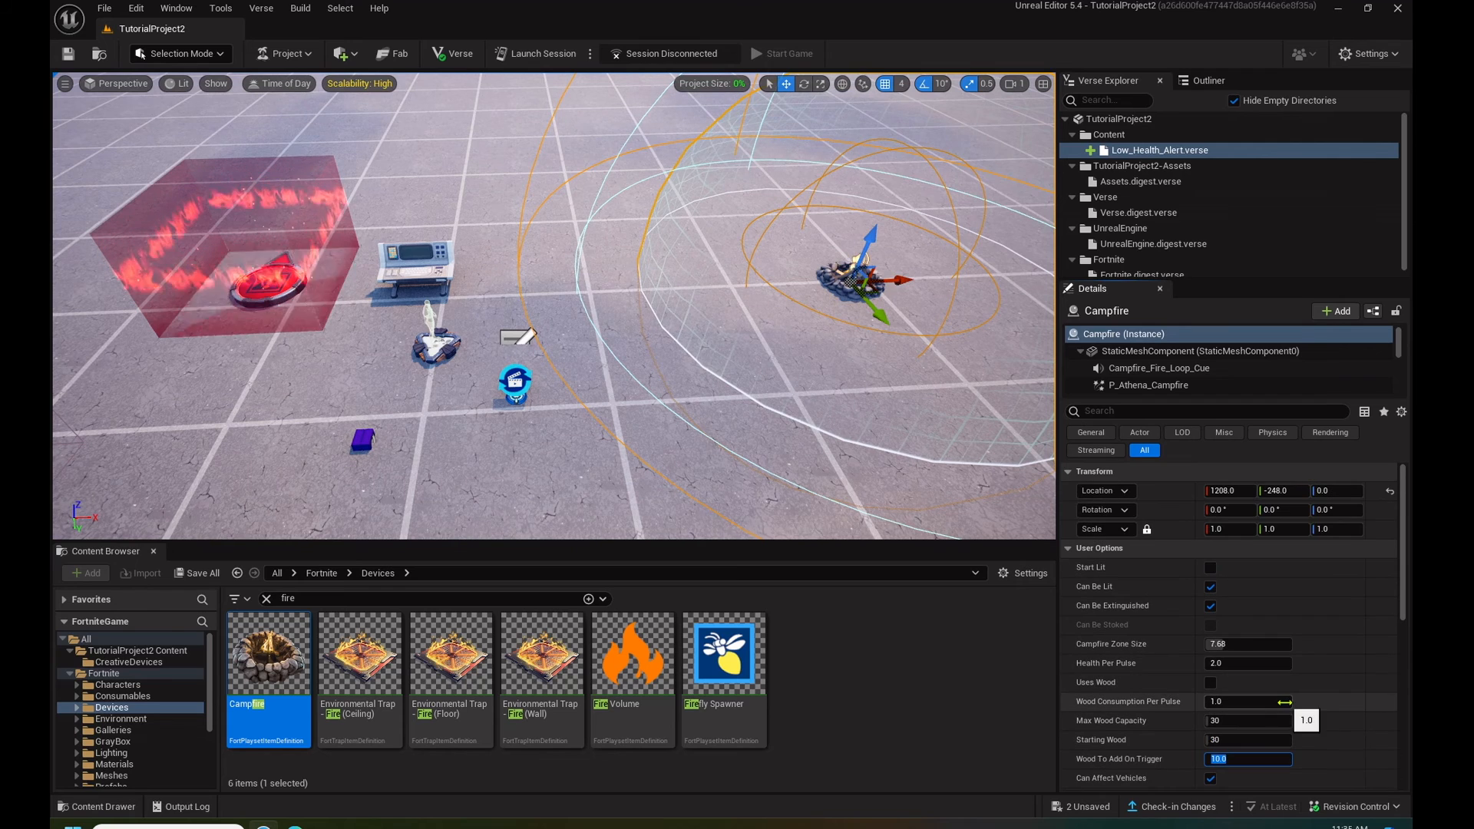
pyautogui.click(1210, 569)
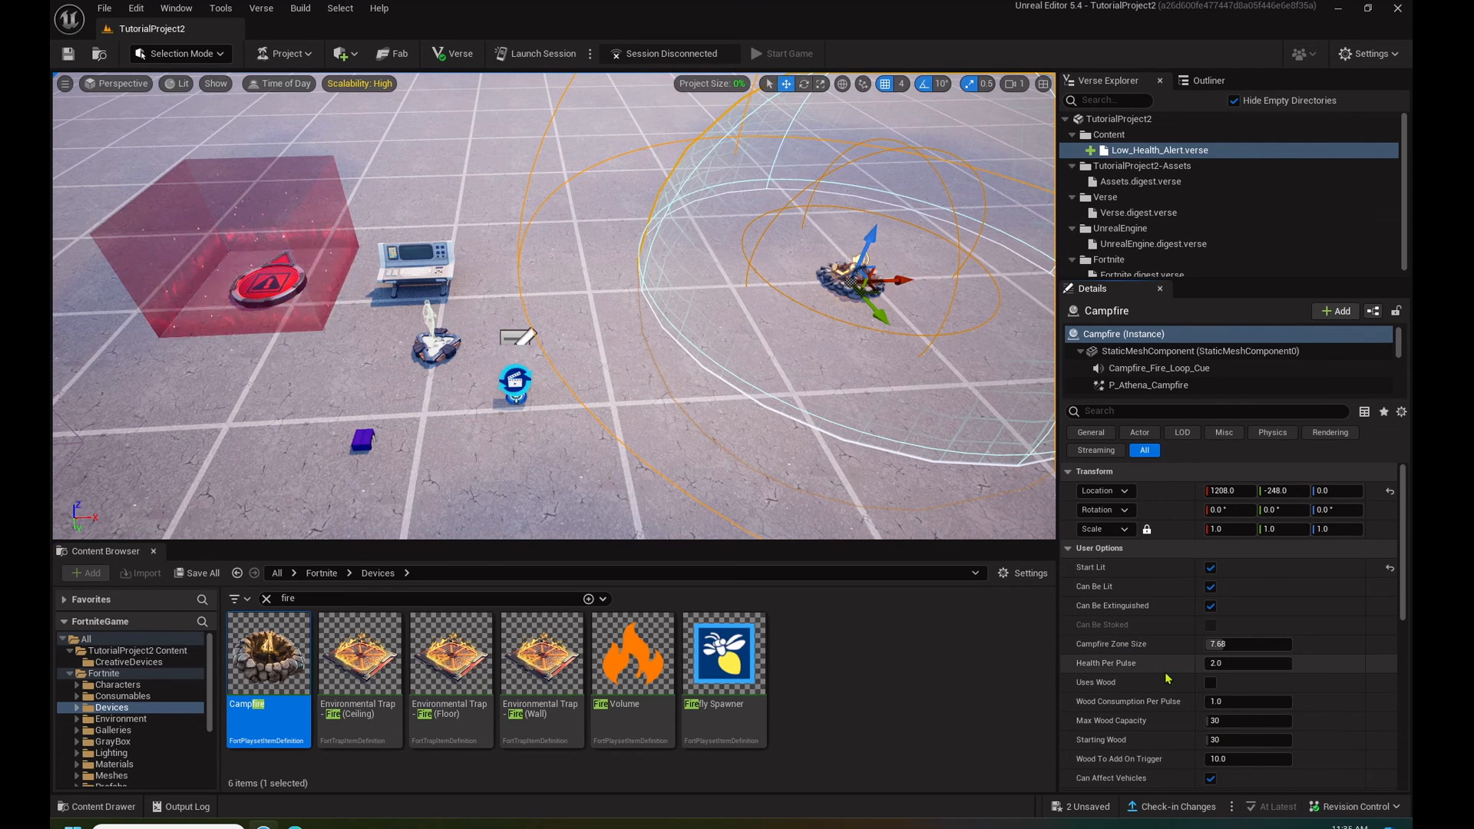
pyautogui.click(1248, 663)
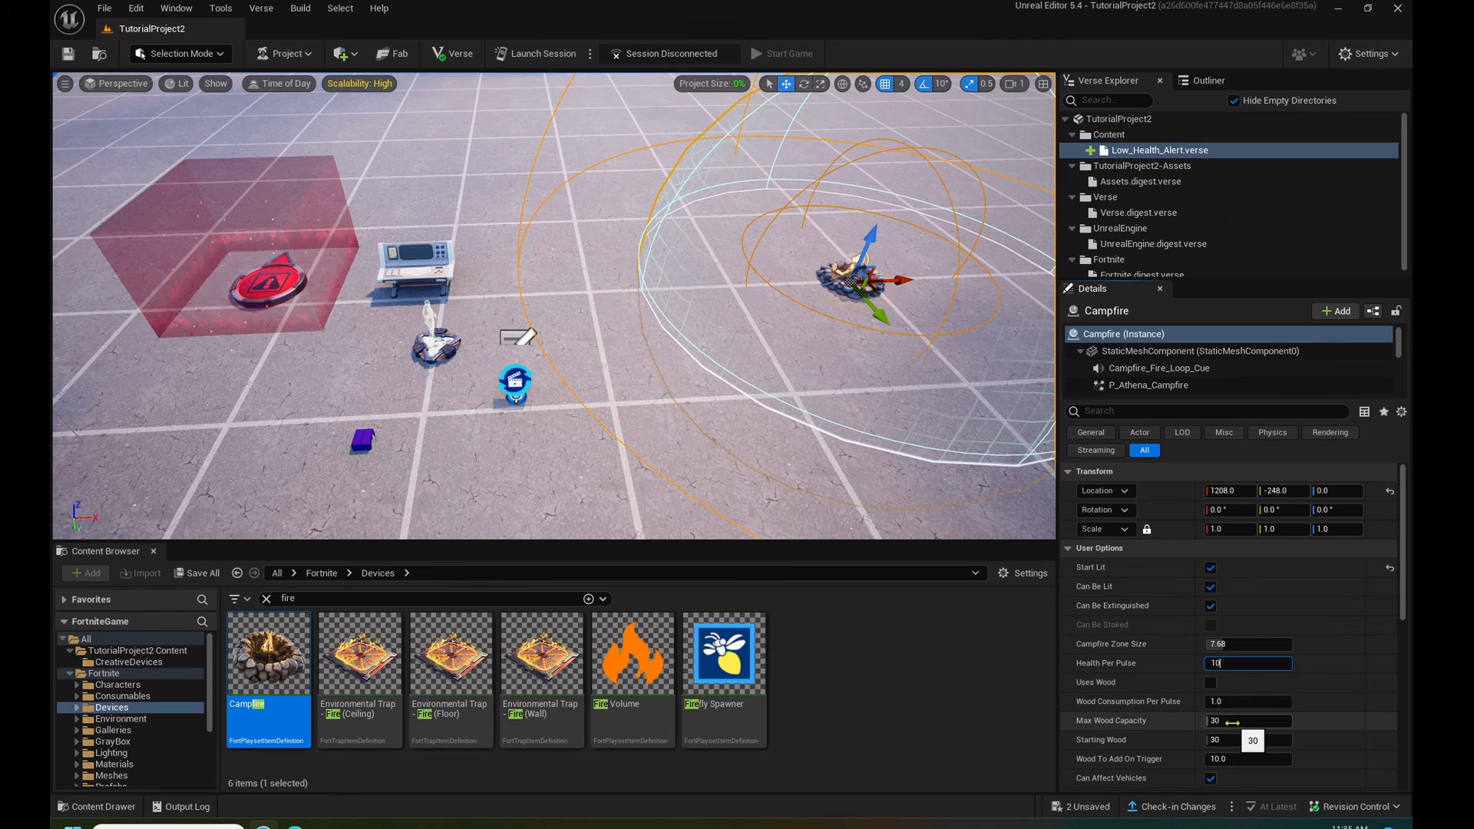
# - Expand the Campfire's advanced options to review them, and save the level
pyautogui.scroll(-3, 1312, 741)
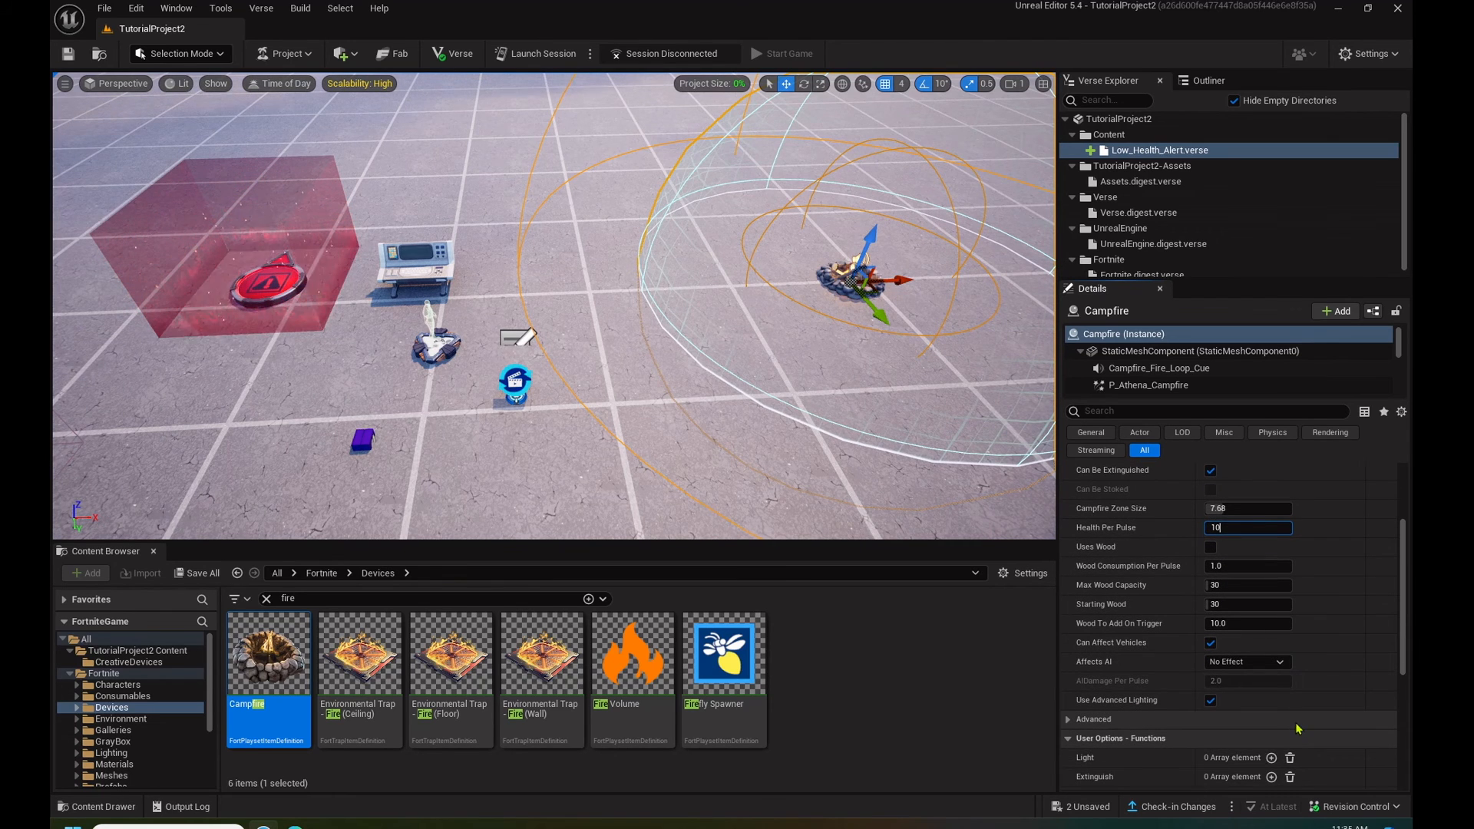
pyautogui.click(1297, 721)
pyautogui.scroll(-2, 1194, 573)
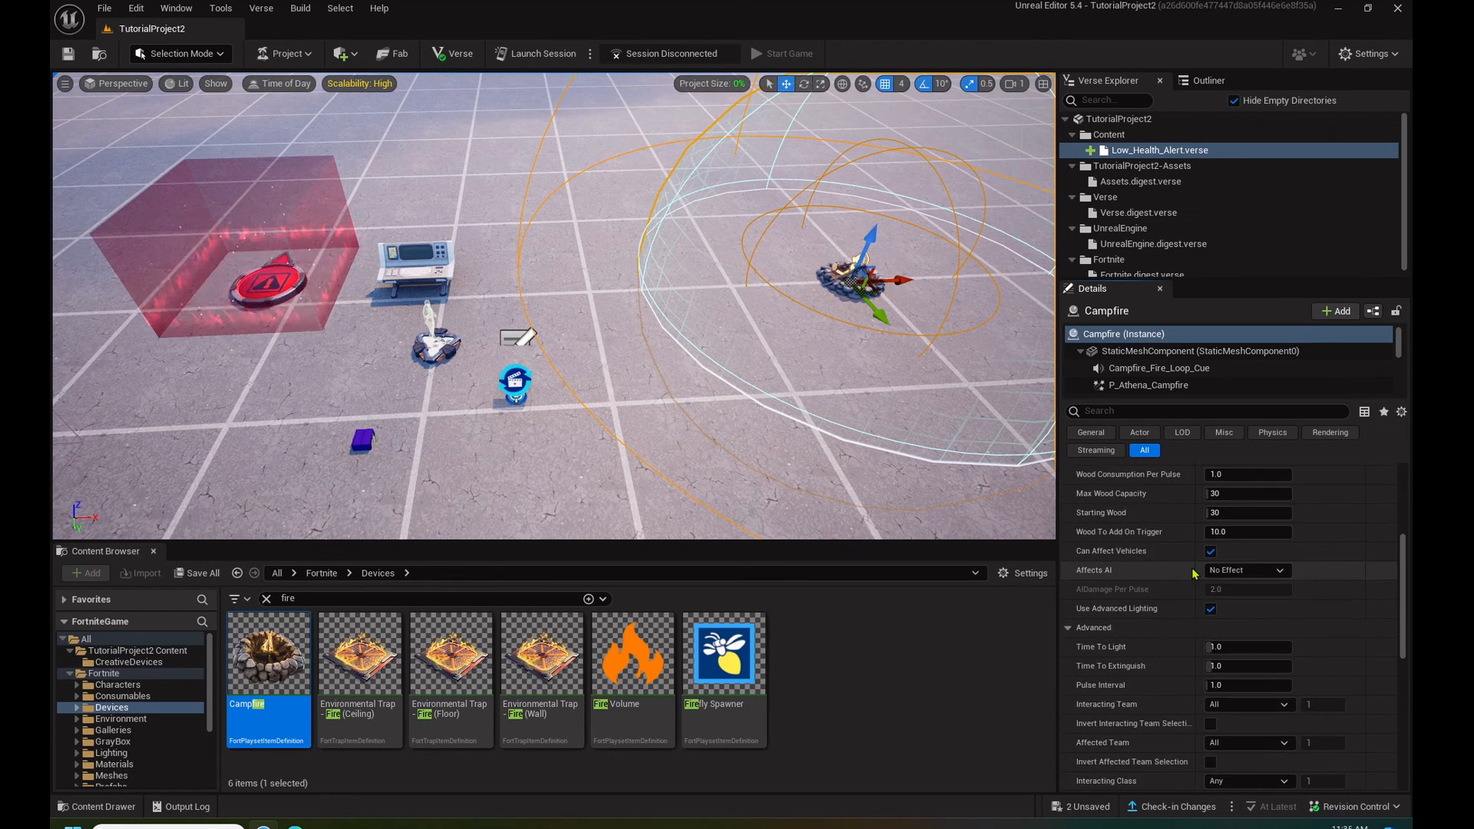
pyautogui.click(68, 53)
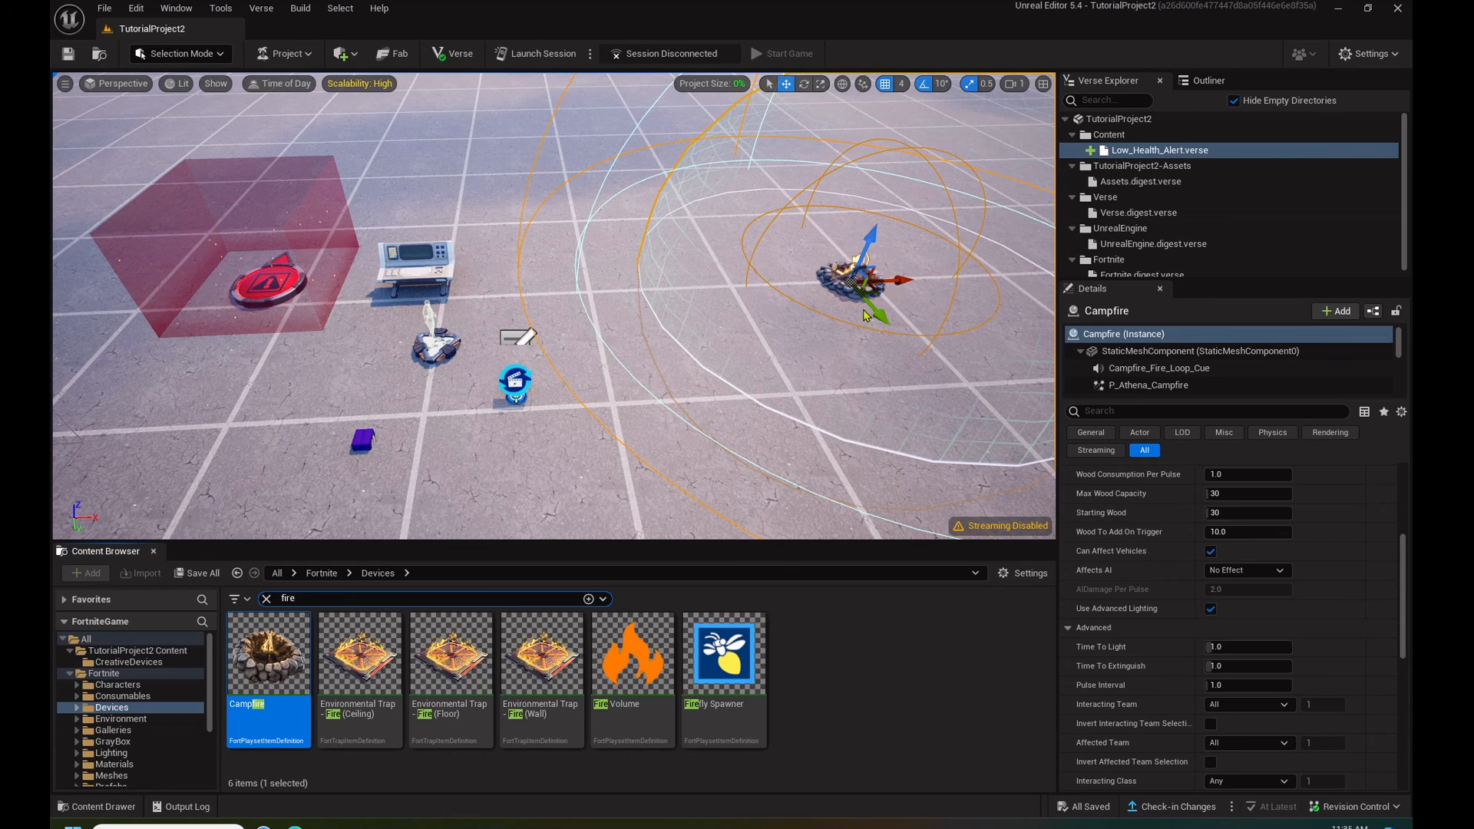
# - Launch a play session of the island and start the game from edit mode
pyautogui.click(537, 54)
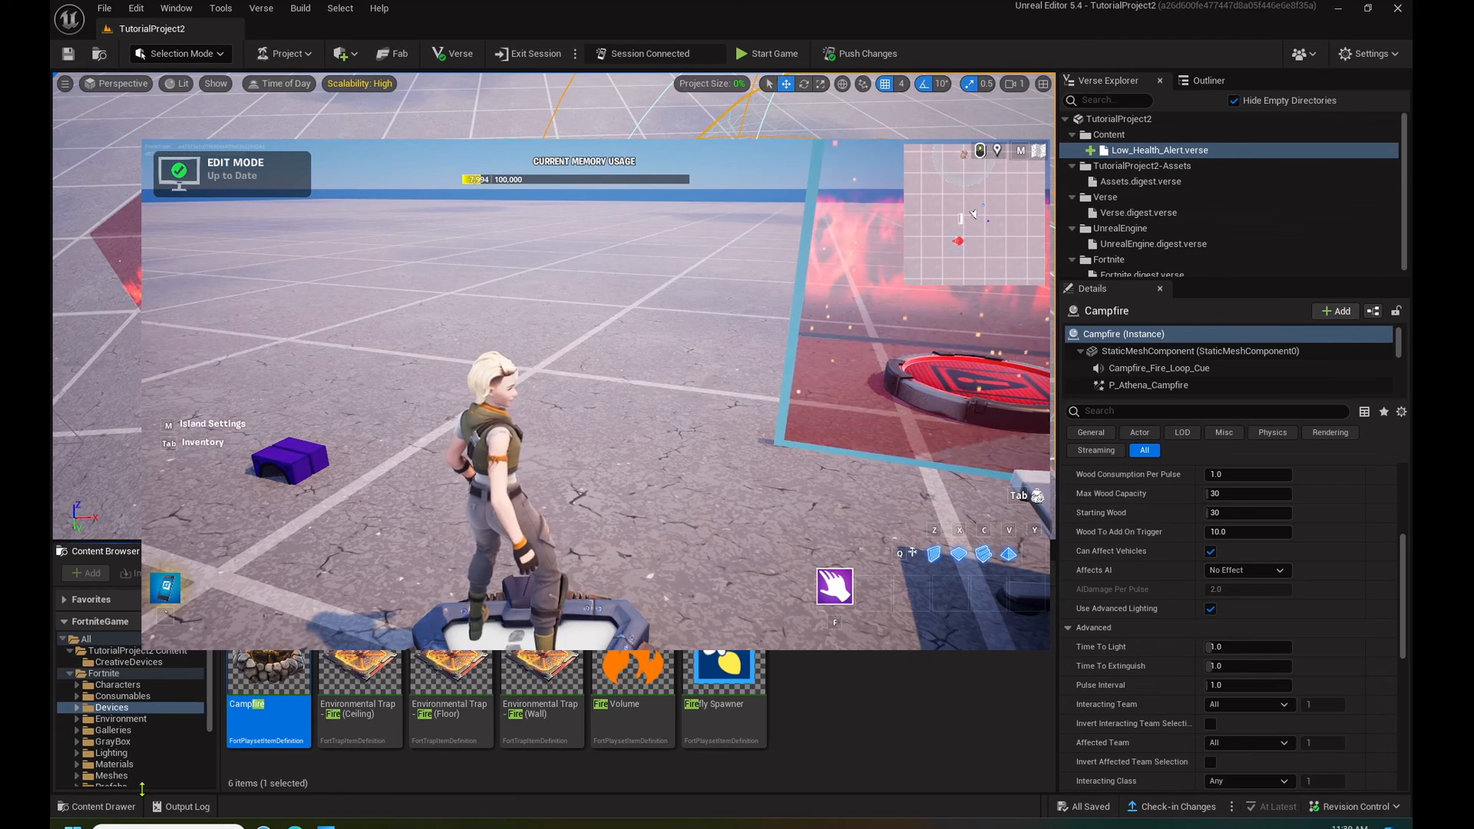
pyautogui.moveTo(267, 666)
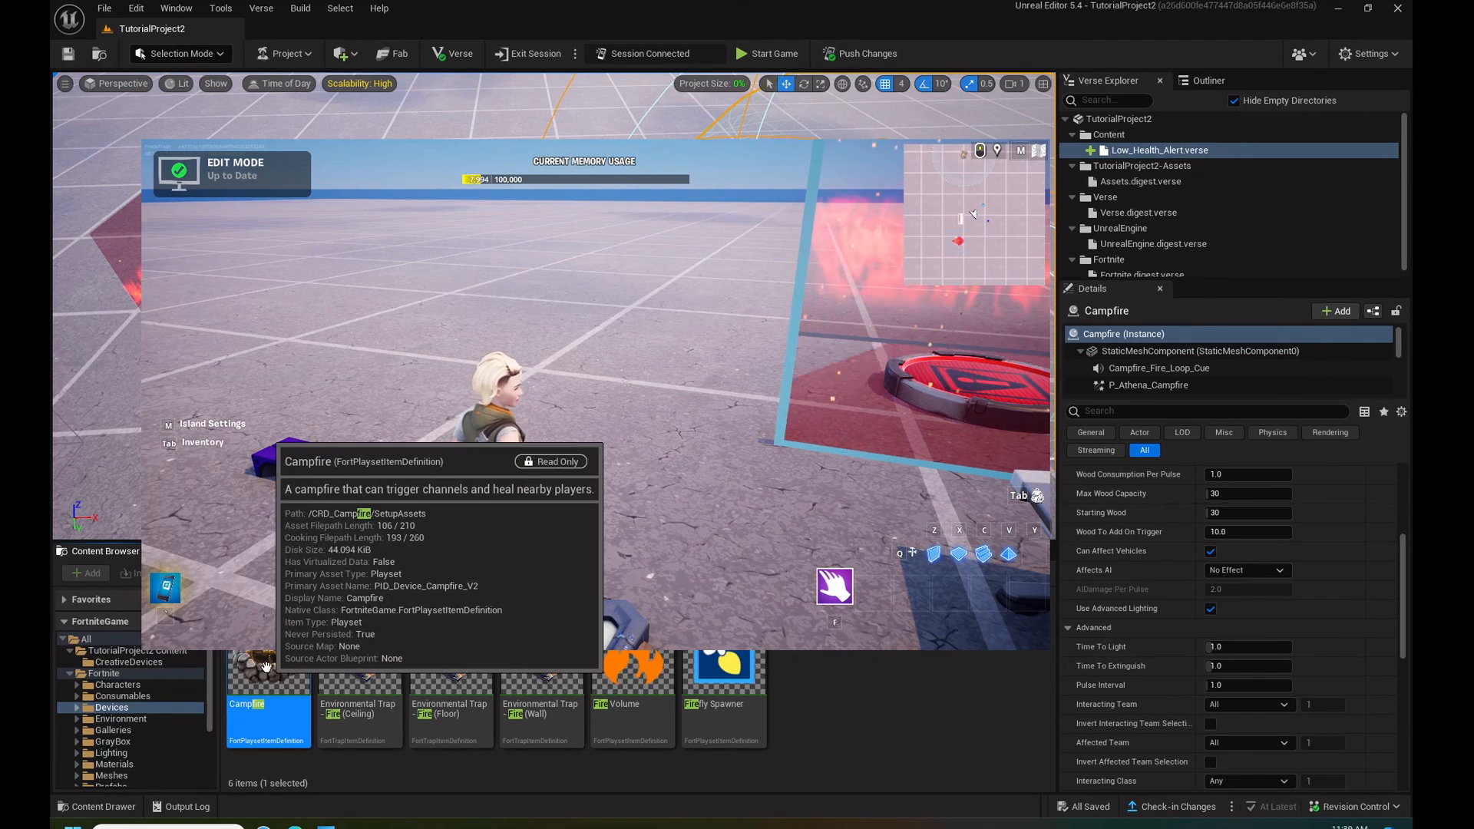
pyautogui.click(581, 331)
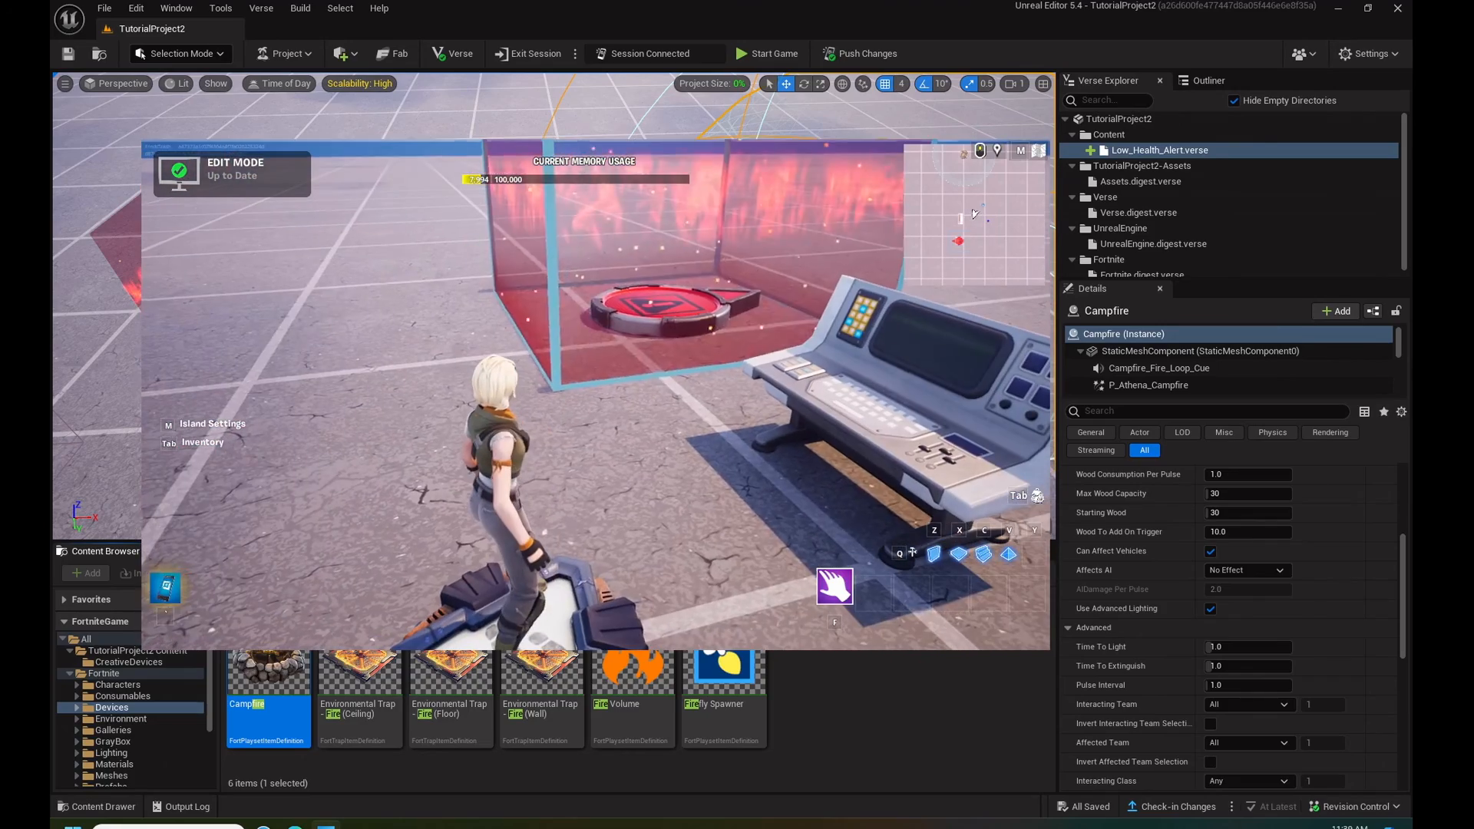
pyautogui.press('Escape')
pyautogui.click(913, 415)
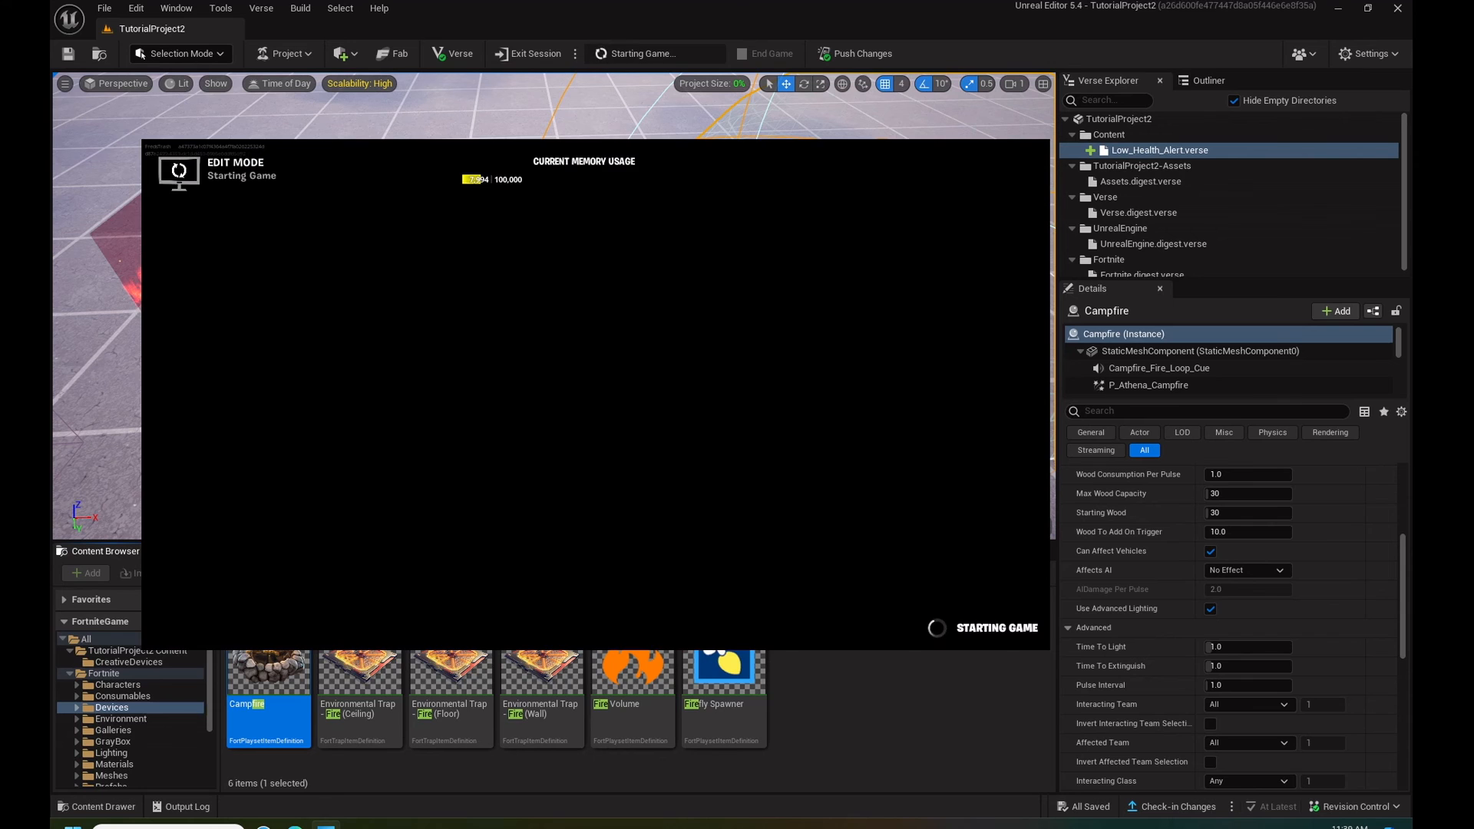
# - Respawn the player character in the running game
pyautogui.press('Escape')
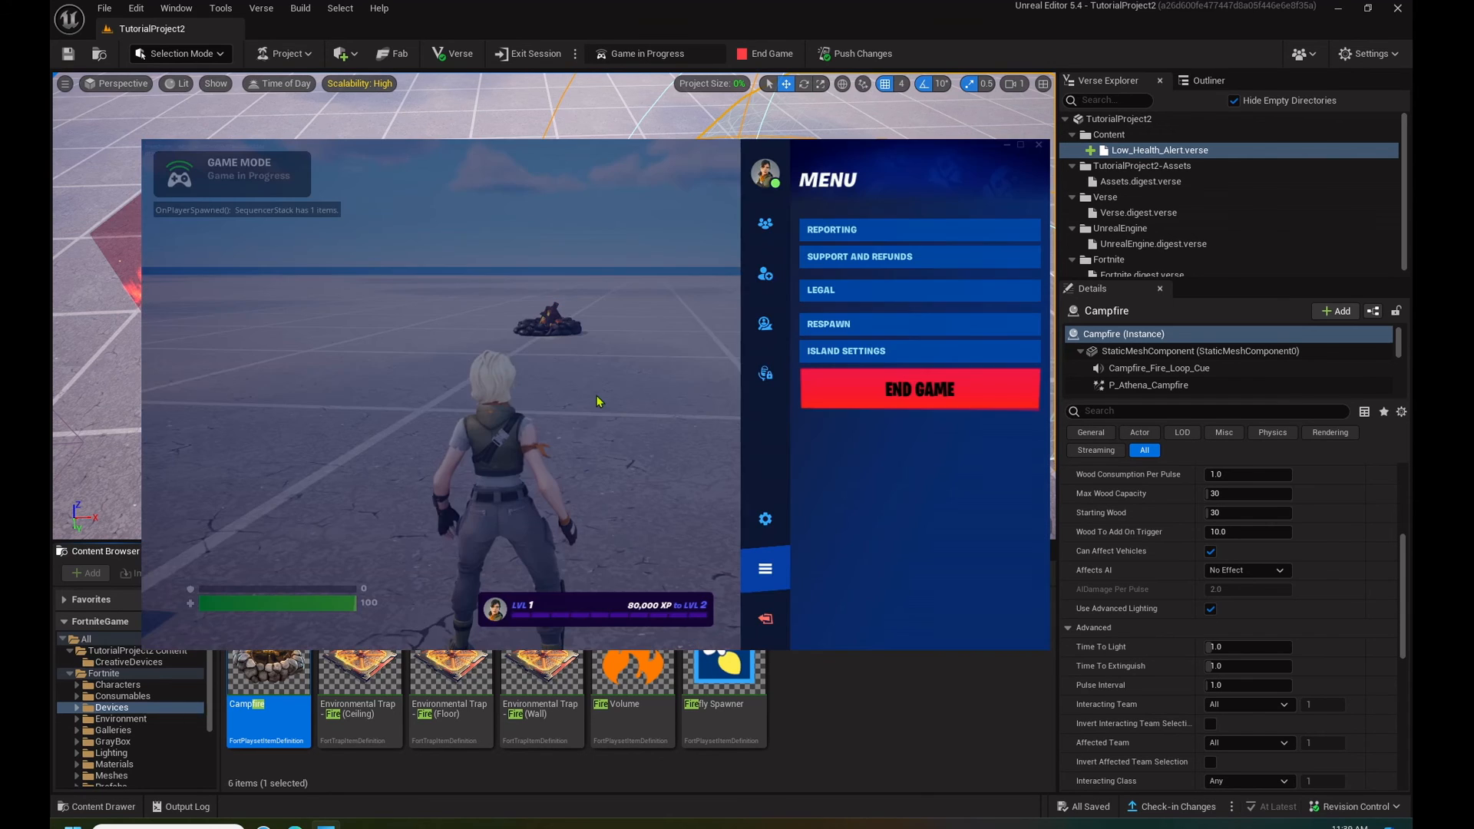
pyautogui.click(849, 336)
pyautogui.click(415, 508)
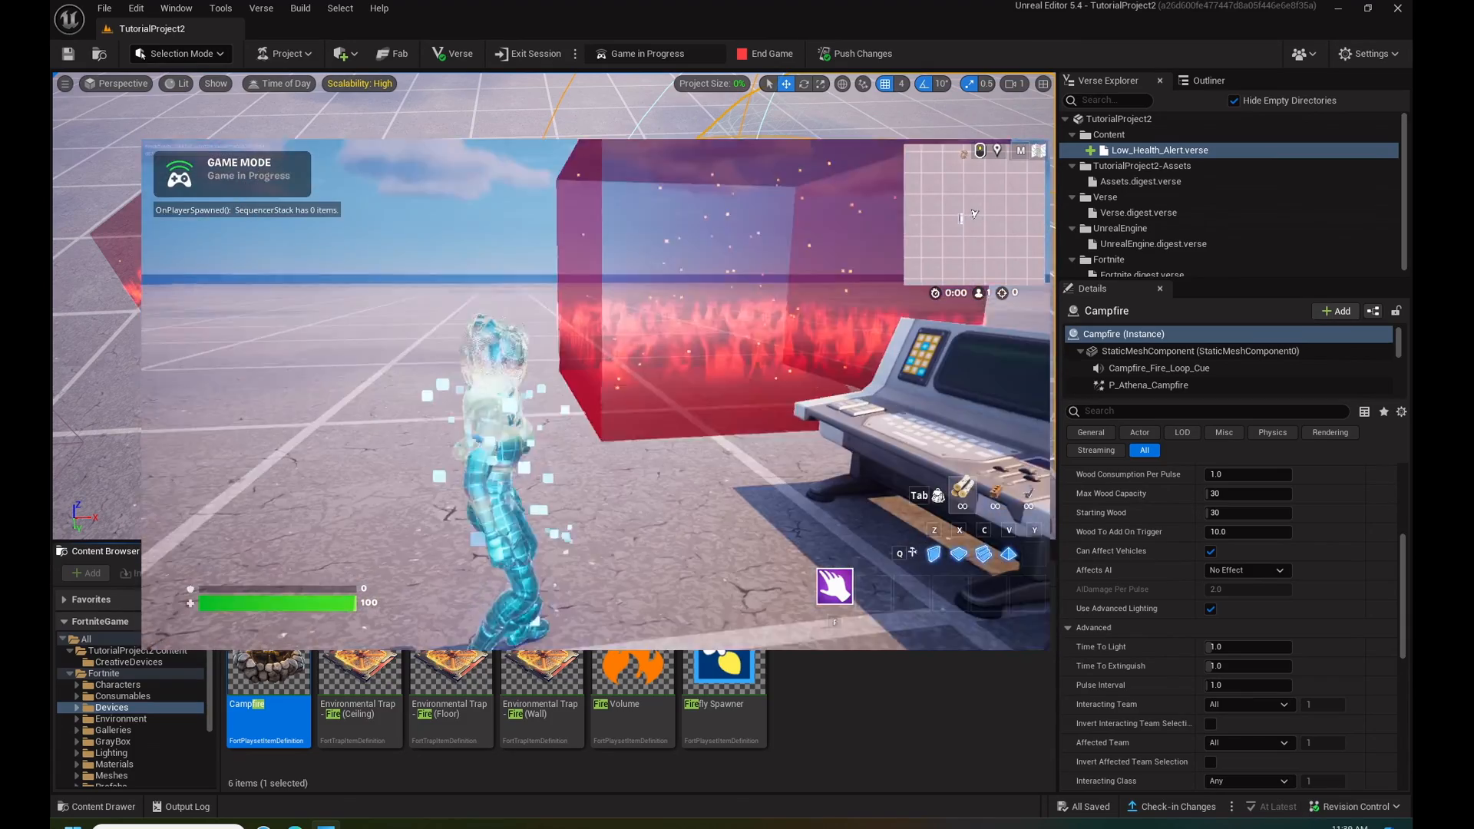
# - Test the low-health effect by taking damage in the Damage Volume and healing at the Campfire, and end the game
pyautogui.press('w')
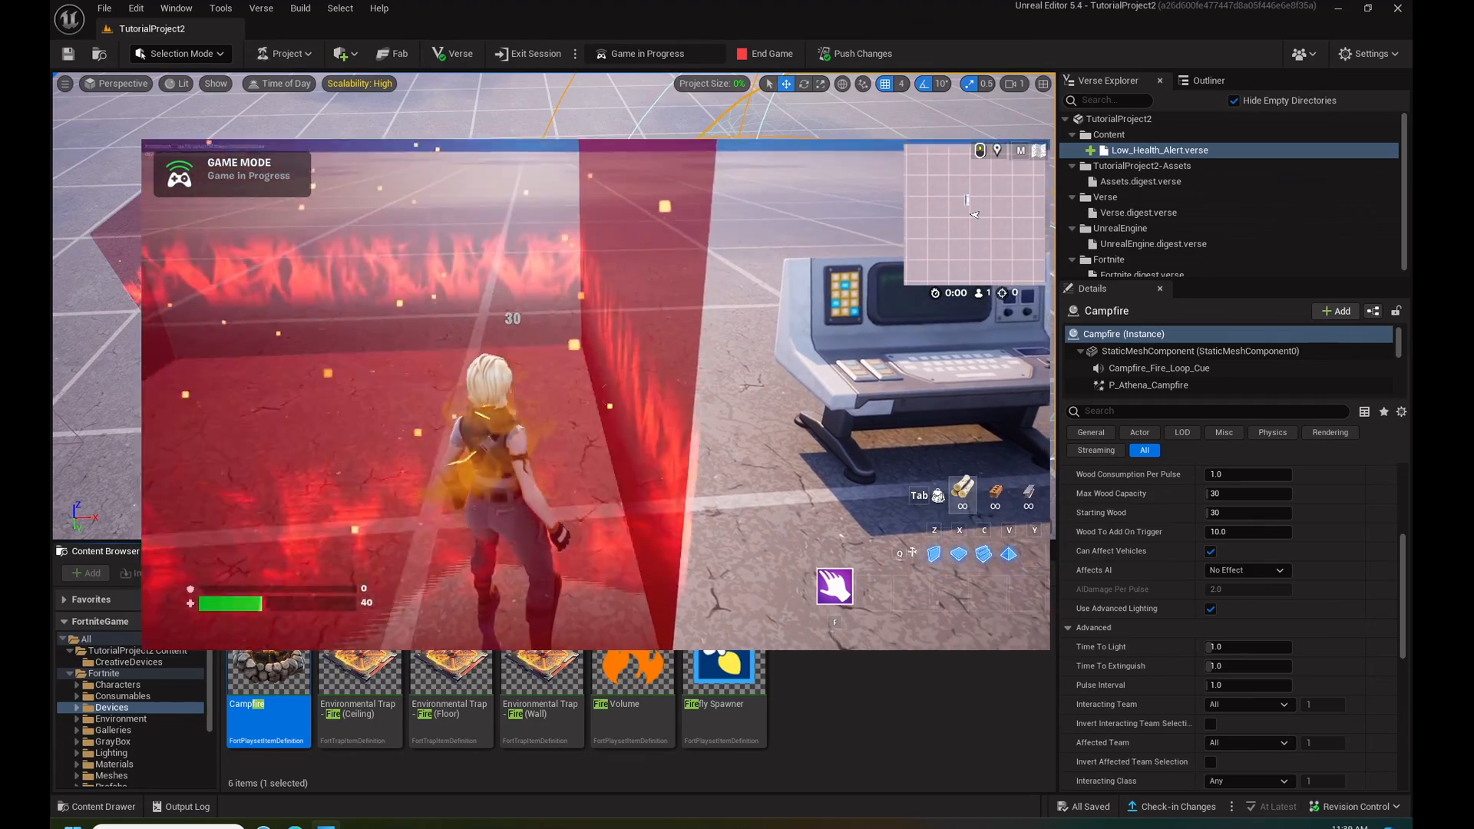
pyautogui.press('w')
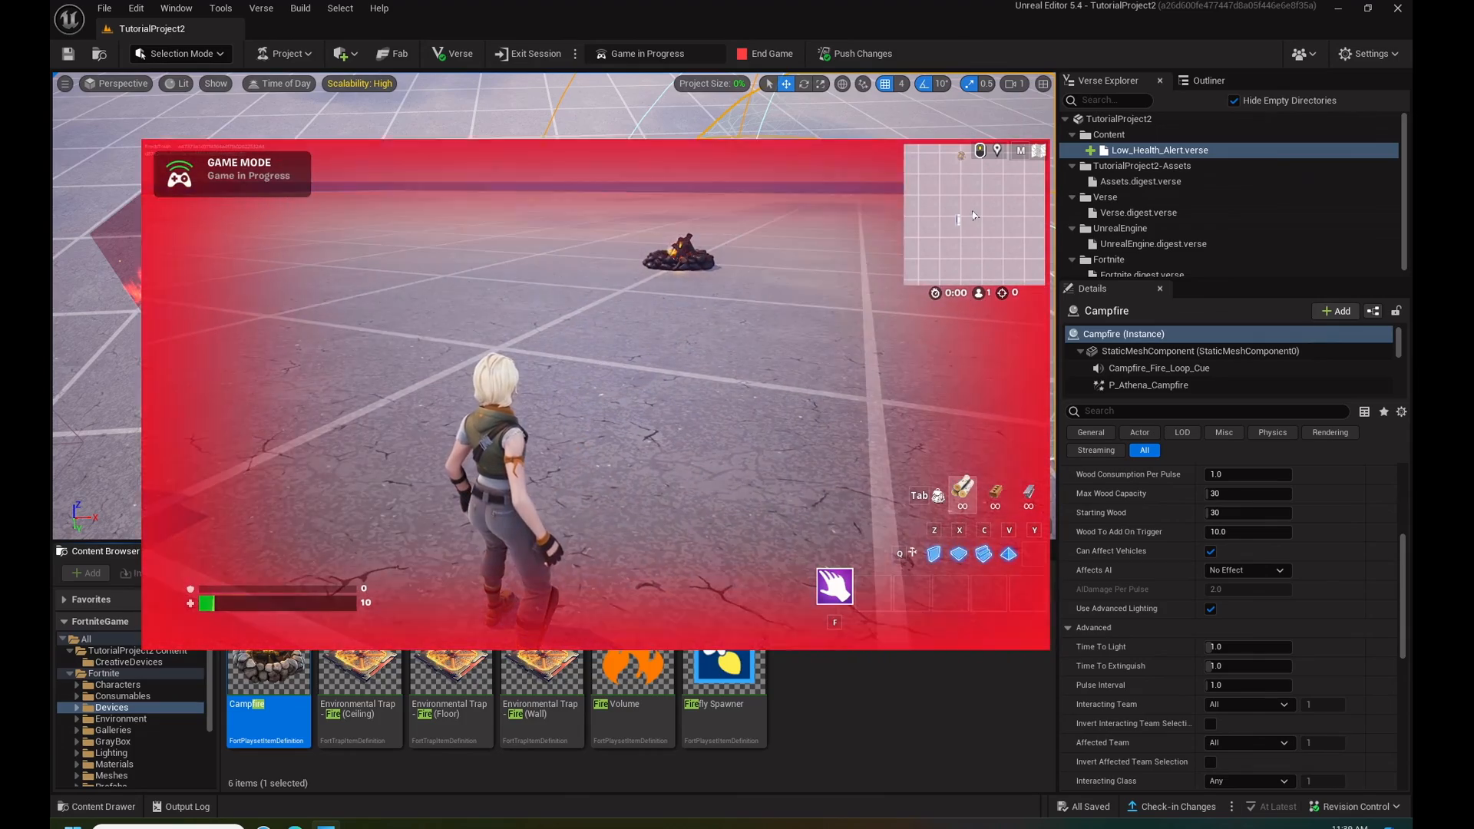
pyautogui.press('w')
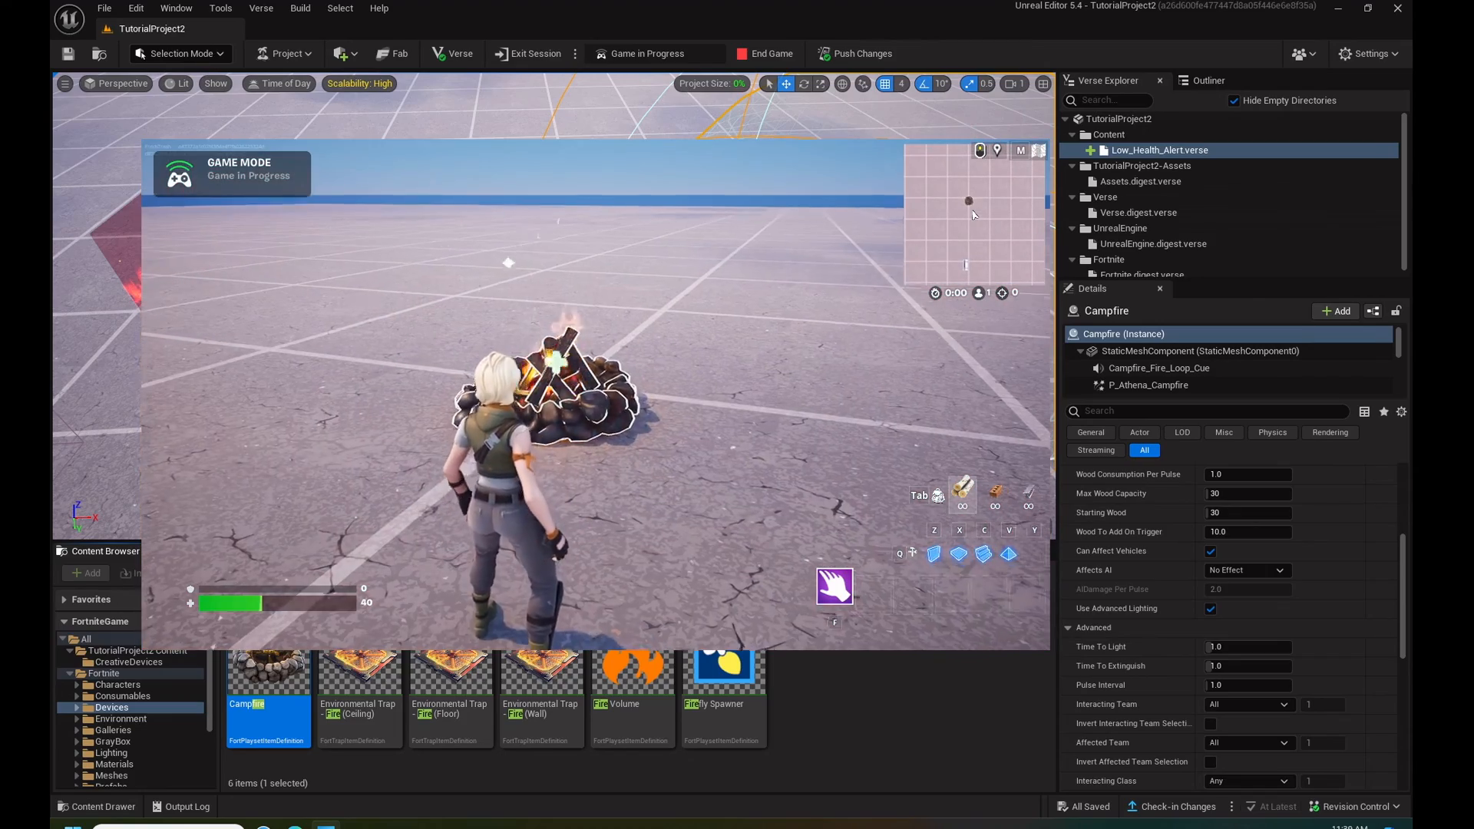
pyautogui.press('w')
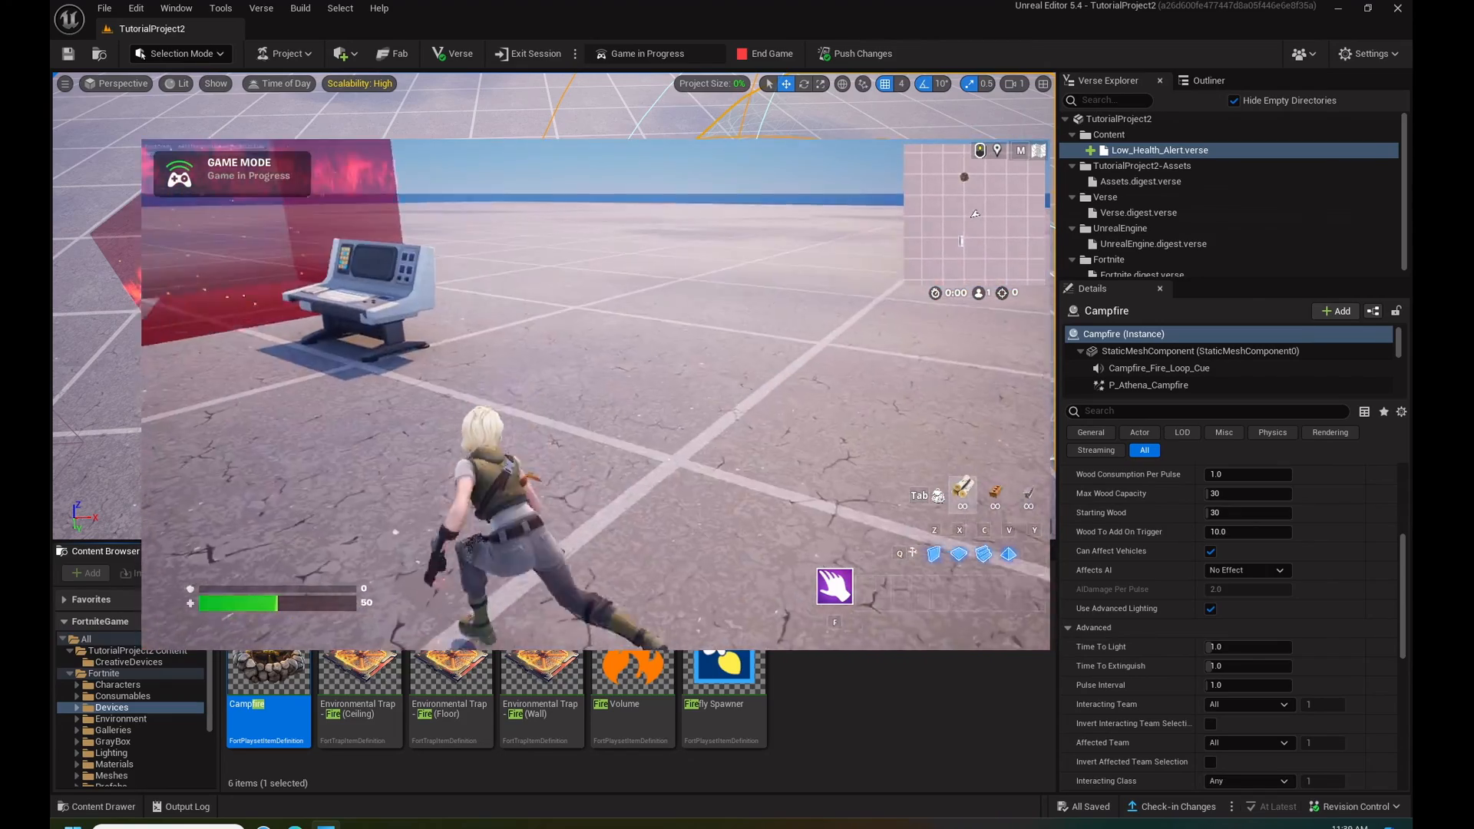
pyautogui.press('Escape')
pyautogui.click(967, 394)
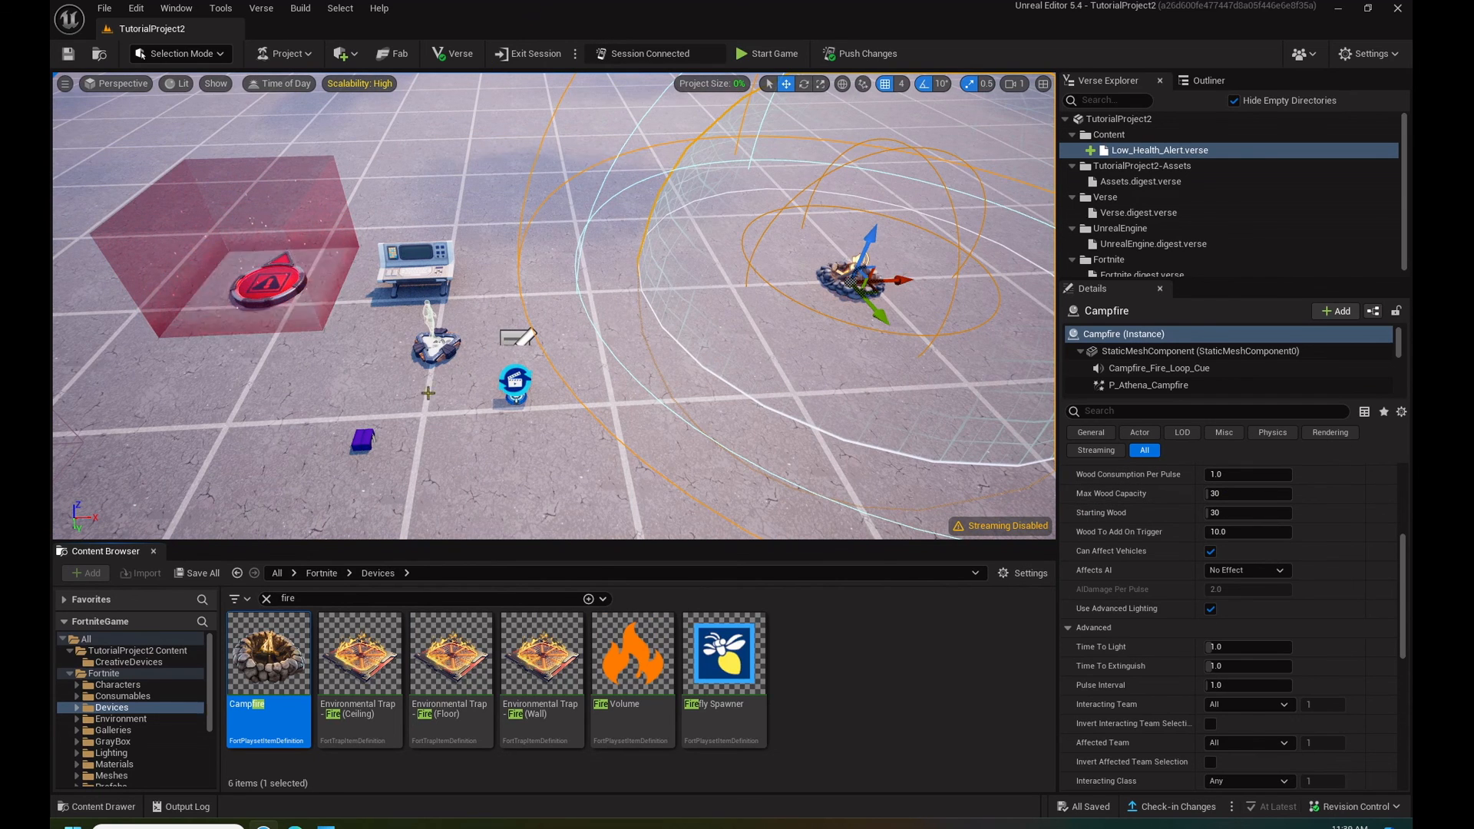
# - Set the Audio Player's Playback Speed to 0.8
pyautogui.click(363, 439)
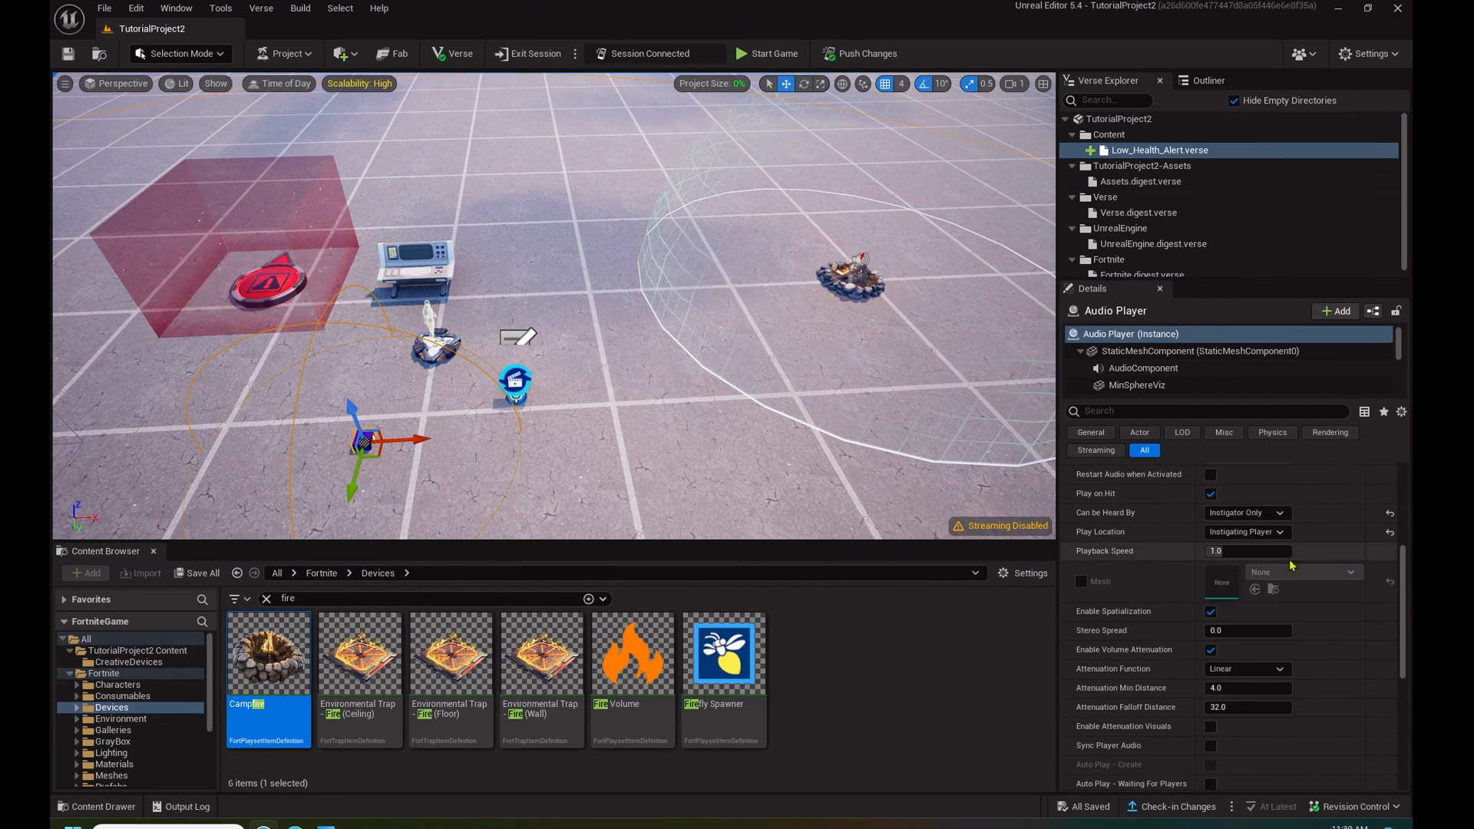
pyautogui.click(1236, 551)
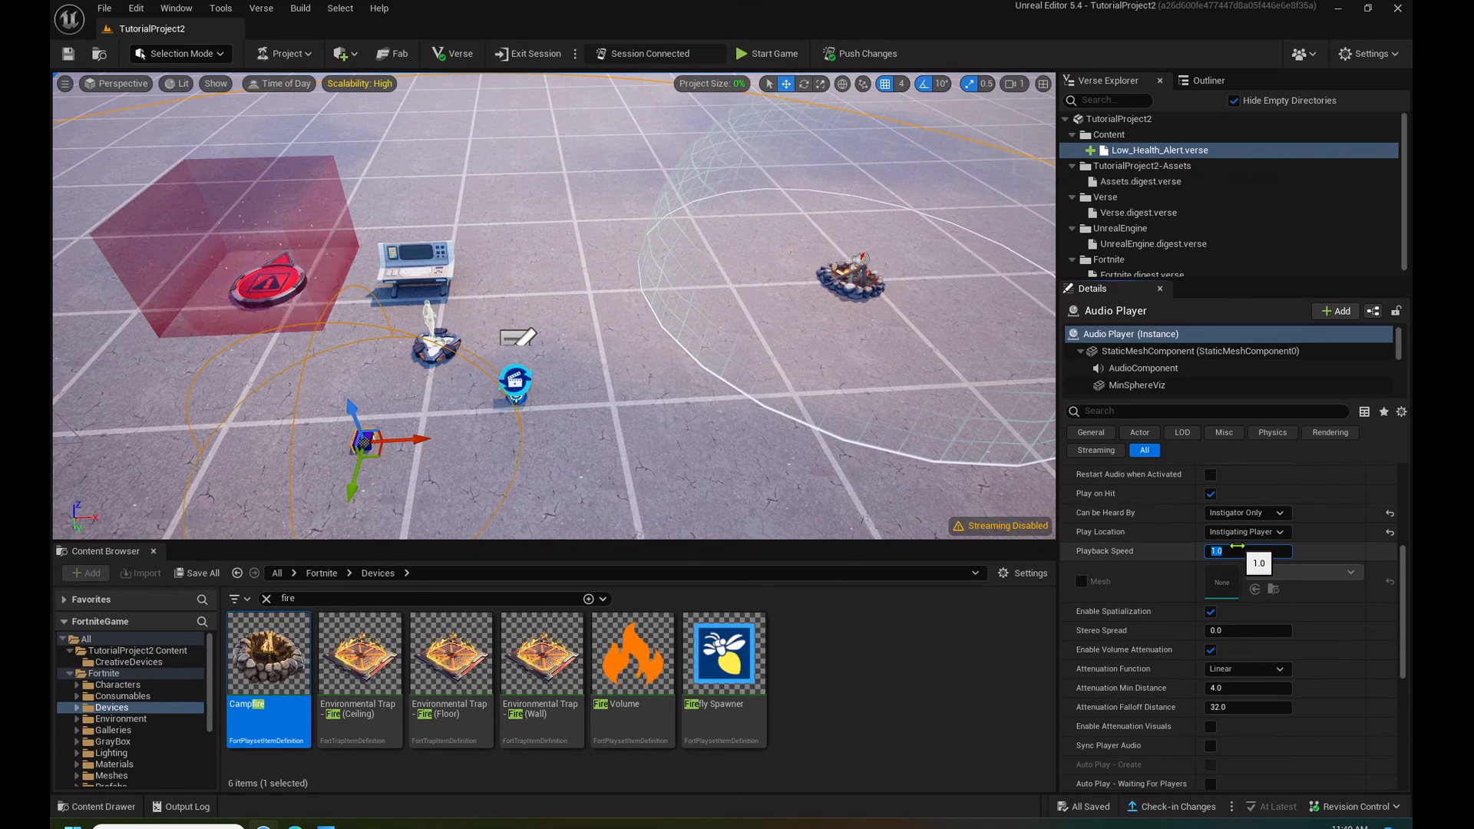
pyautogui.write('0.8')
pyautogui.press('Return')
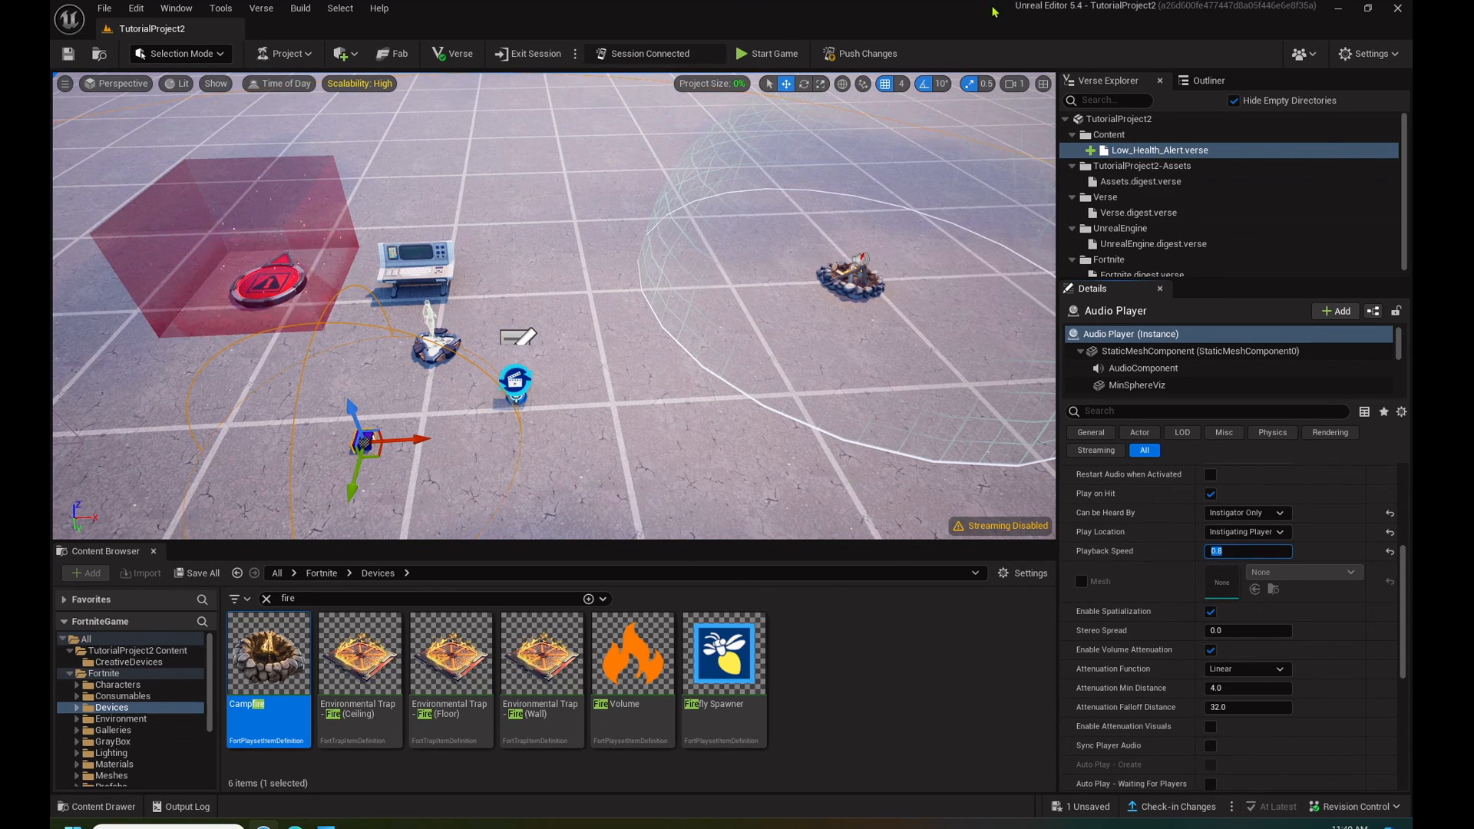
# - Push the changes to the live session, saving the modified Audio Player
pyautogui.moveTo(768, 262); pyautogui.dragTo(708, 260, button='right')
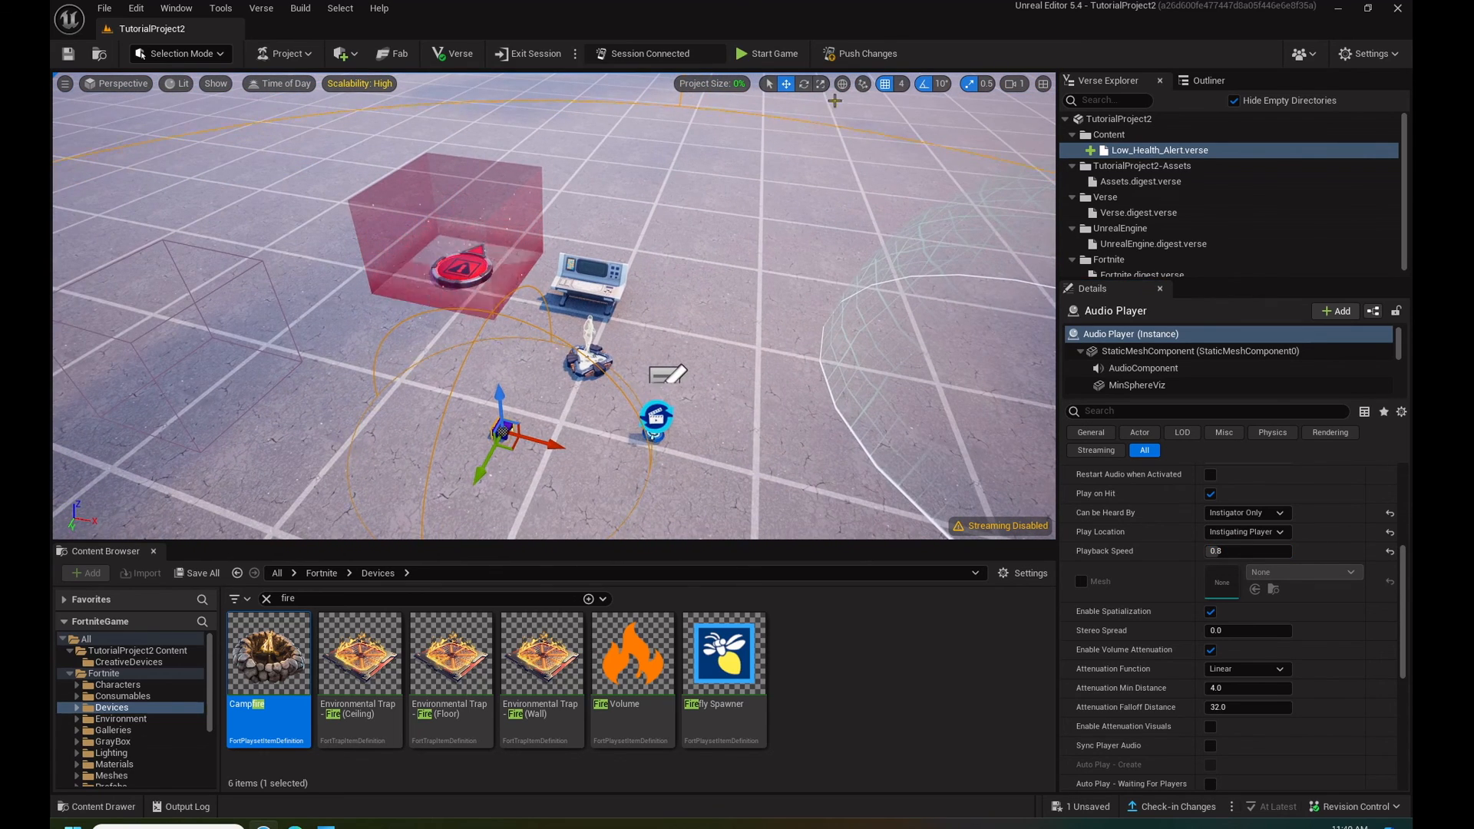
pyautogui.click(850, 55)
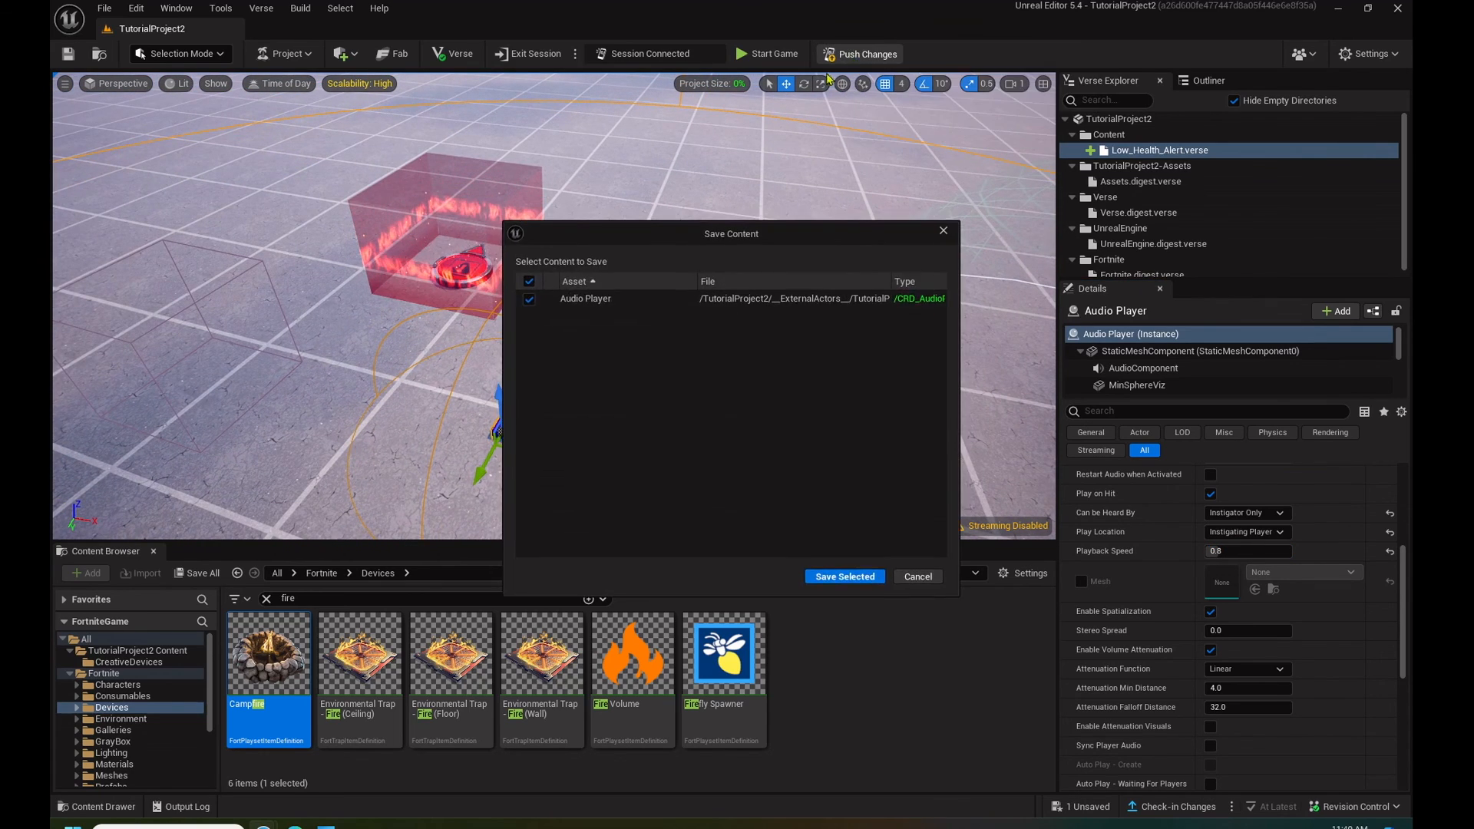
pyautogui.click(845, 577)
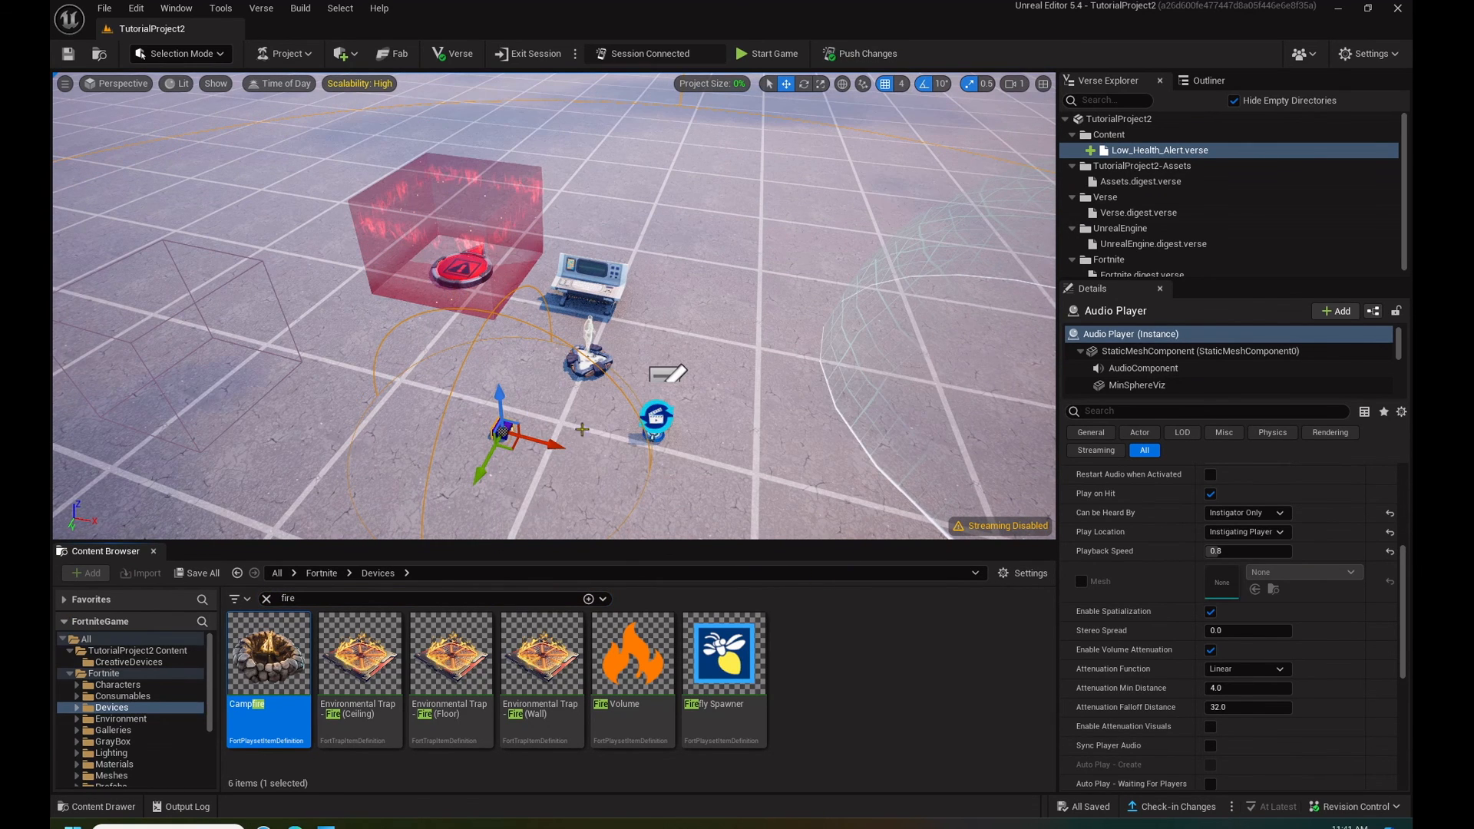
# - Start the game again with the pushed changes and respawn the player character
pyautogui.moveTo(780, 202)
pyautogui.mouseDown(button='right')
pyautogui.moveTo(815, 204)
pyautogui.moveTo(779, 202)
pyautogui.mouseUp(button='right')
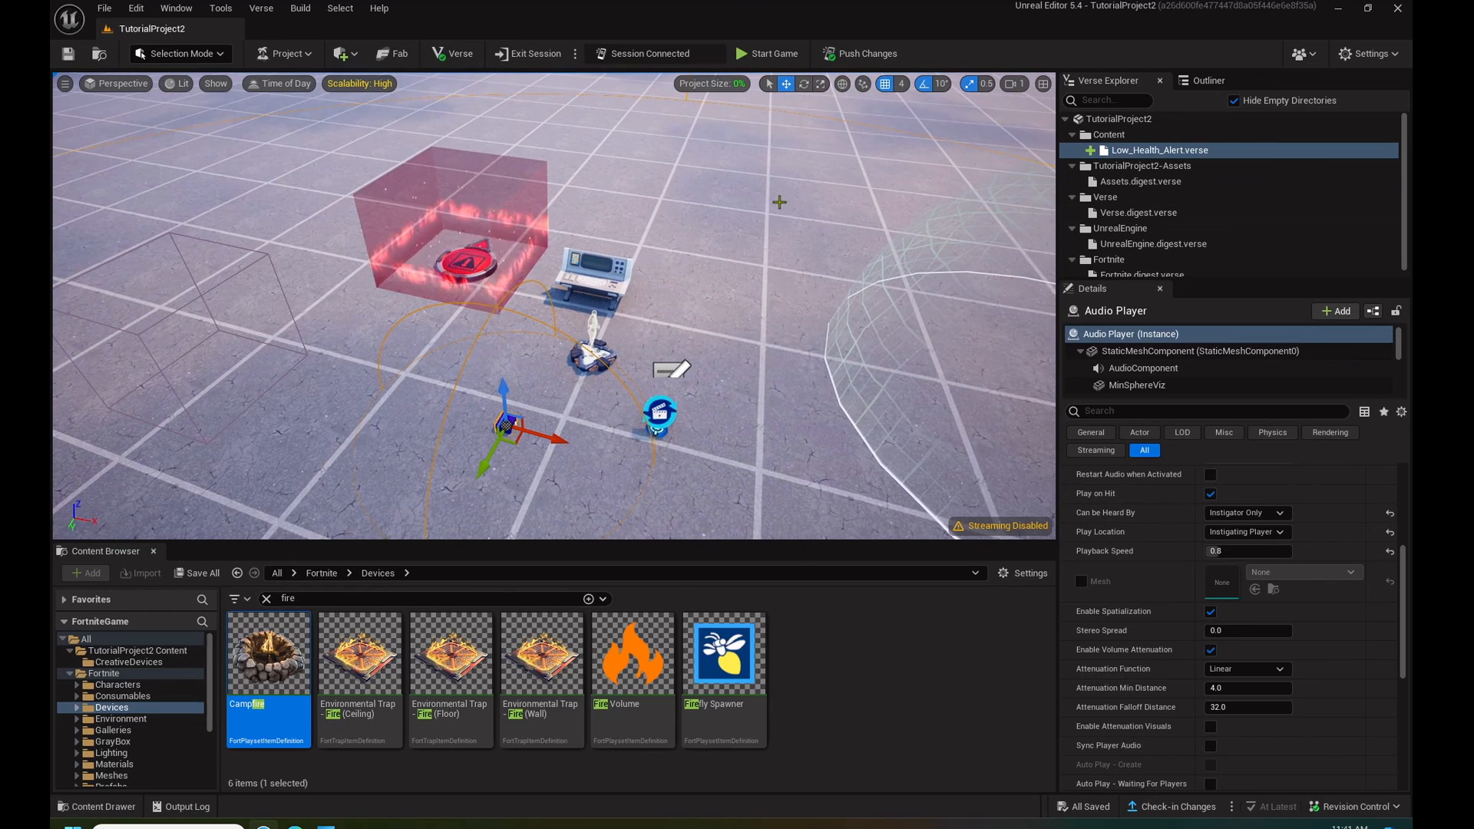
pyautogui.click(768, 53)
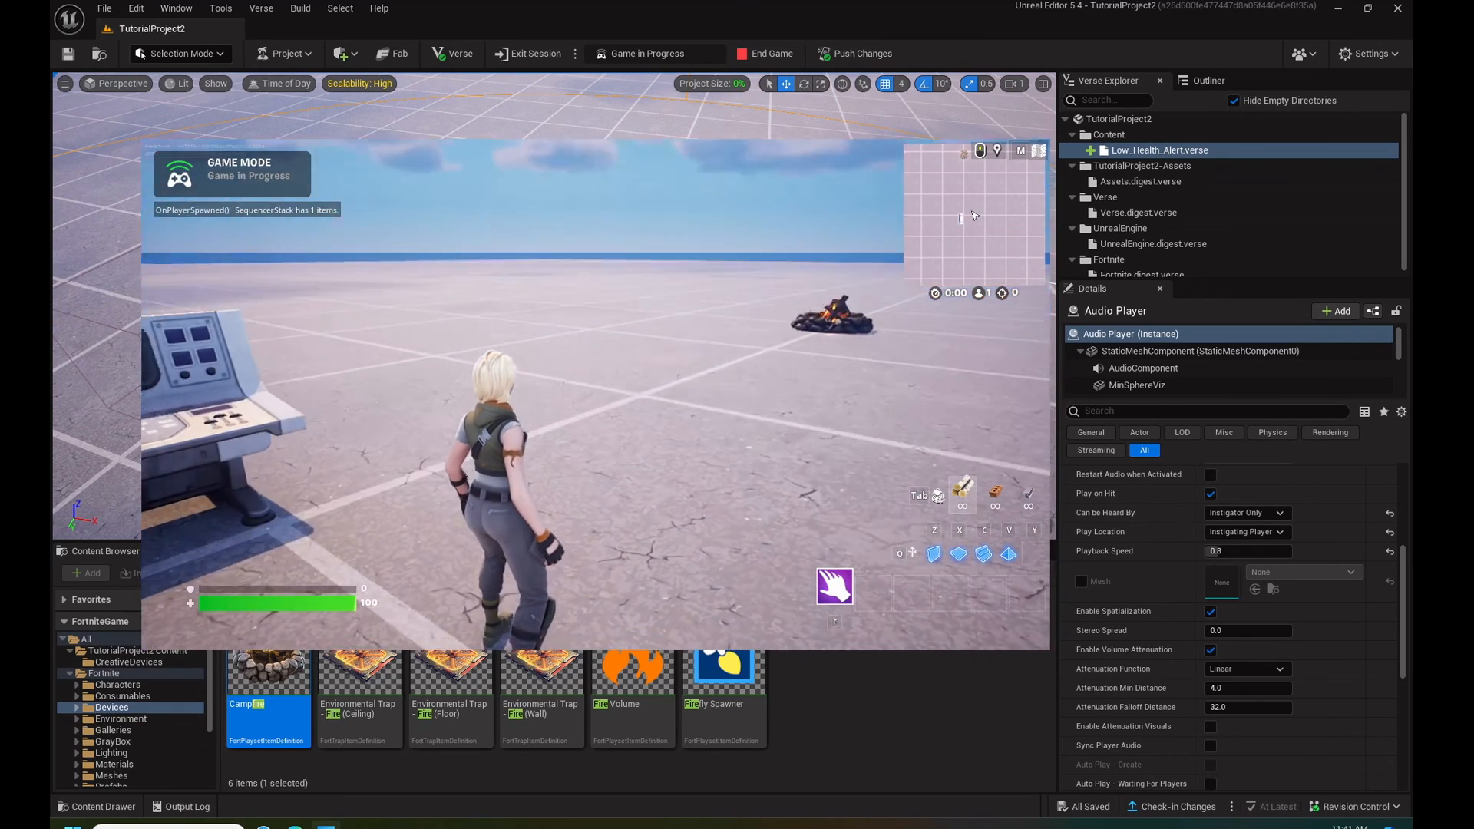
pyautogui.press('Escape')
pyautogui.click(834, 338)
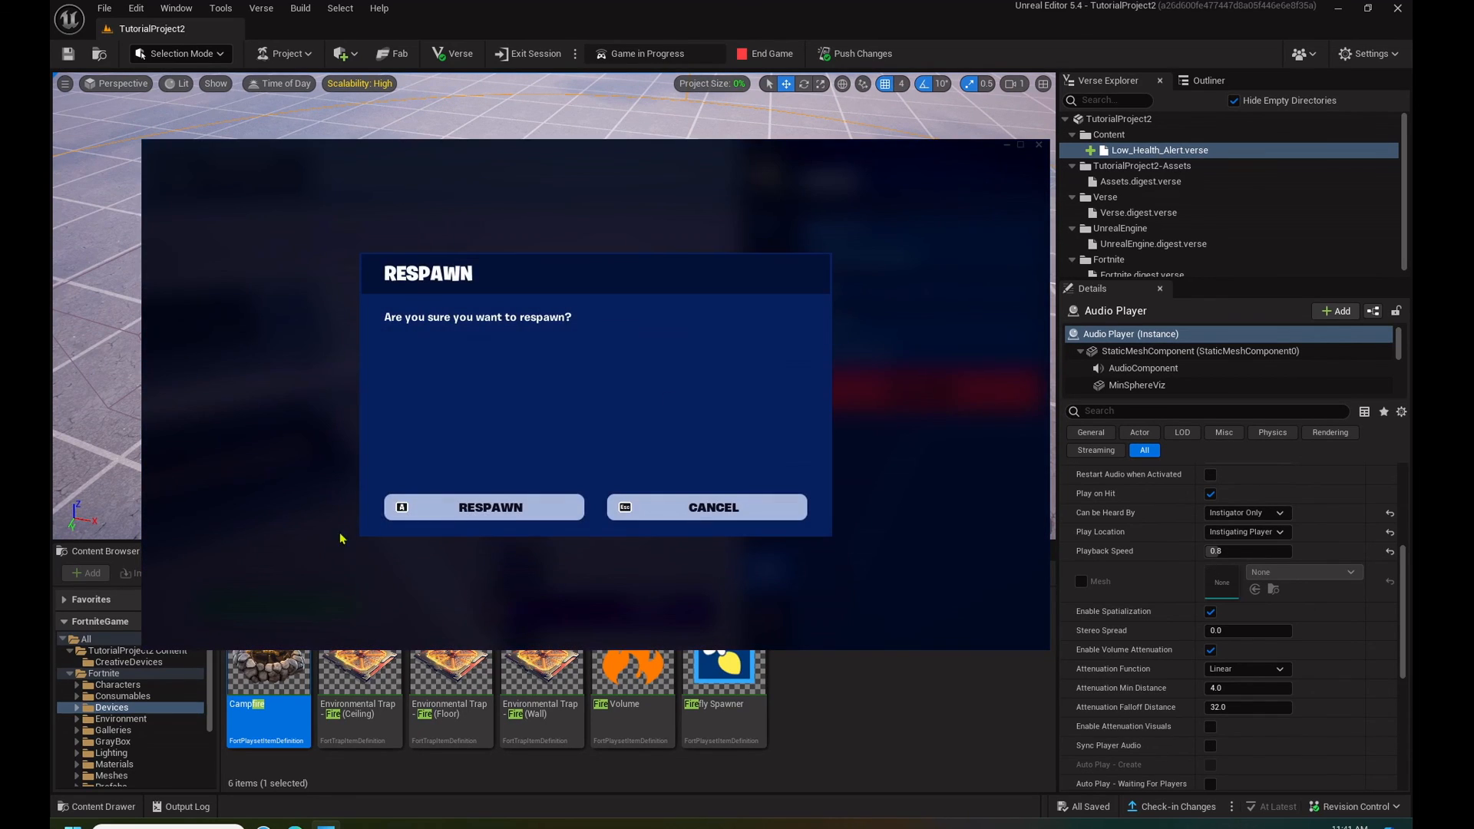
pyautogui.click(430, 509)
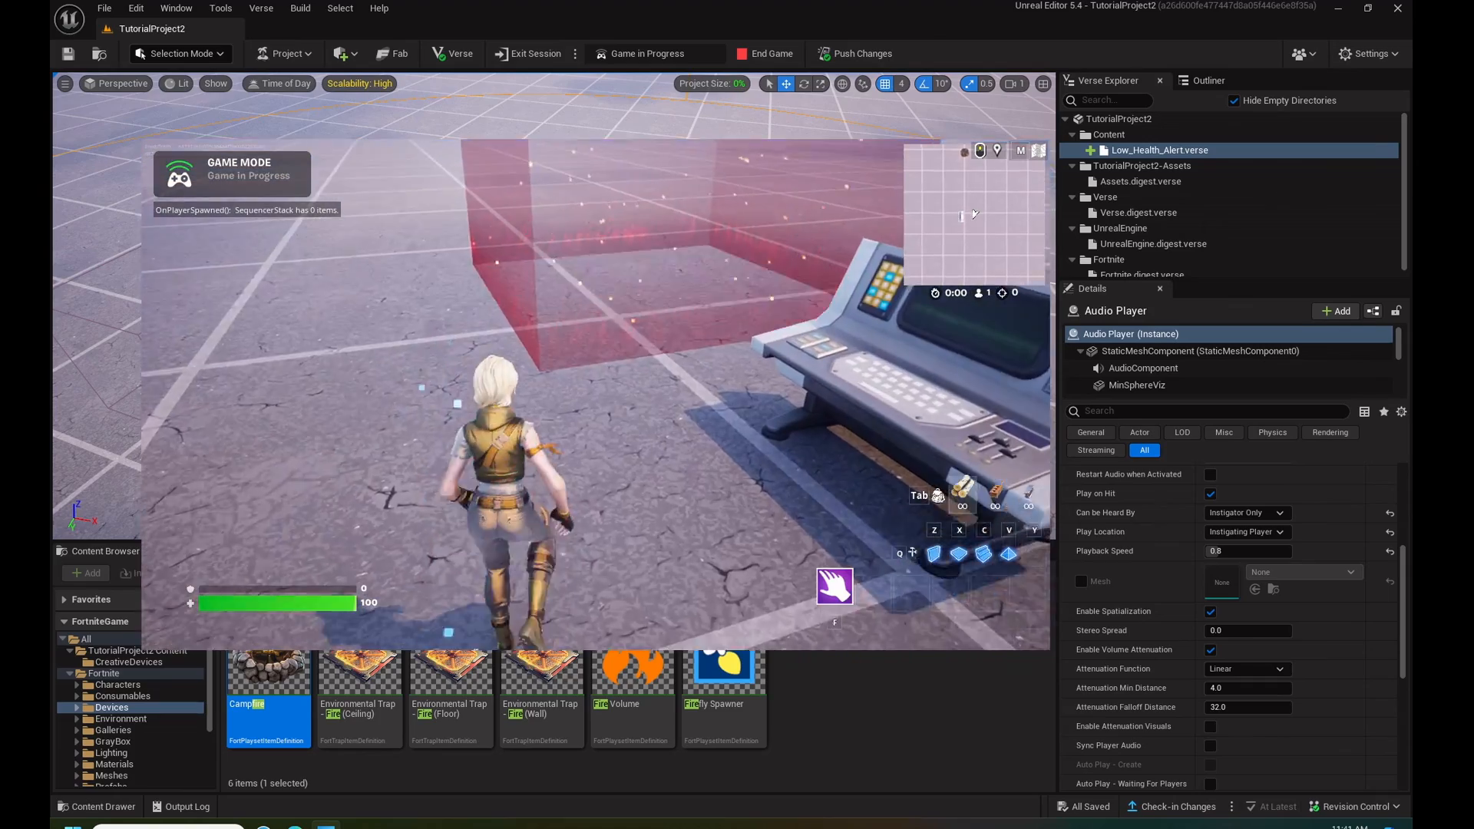
# - Retest the vignette and slowed heartbeat by losing health in the Damage Volume and recovering at the Campfire, and leave the game window
pyautogui.press('w')
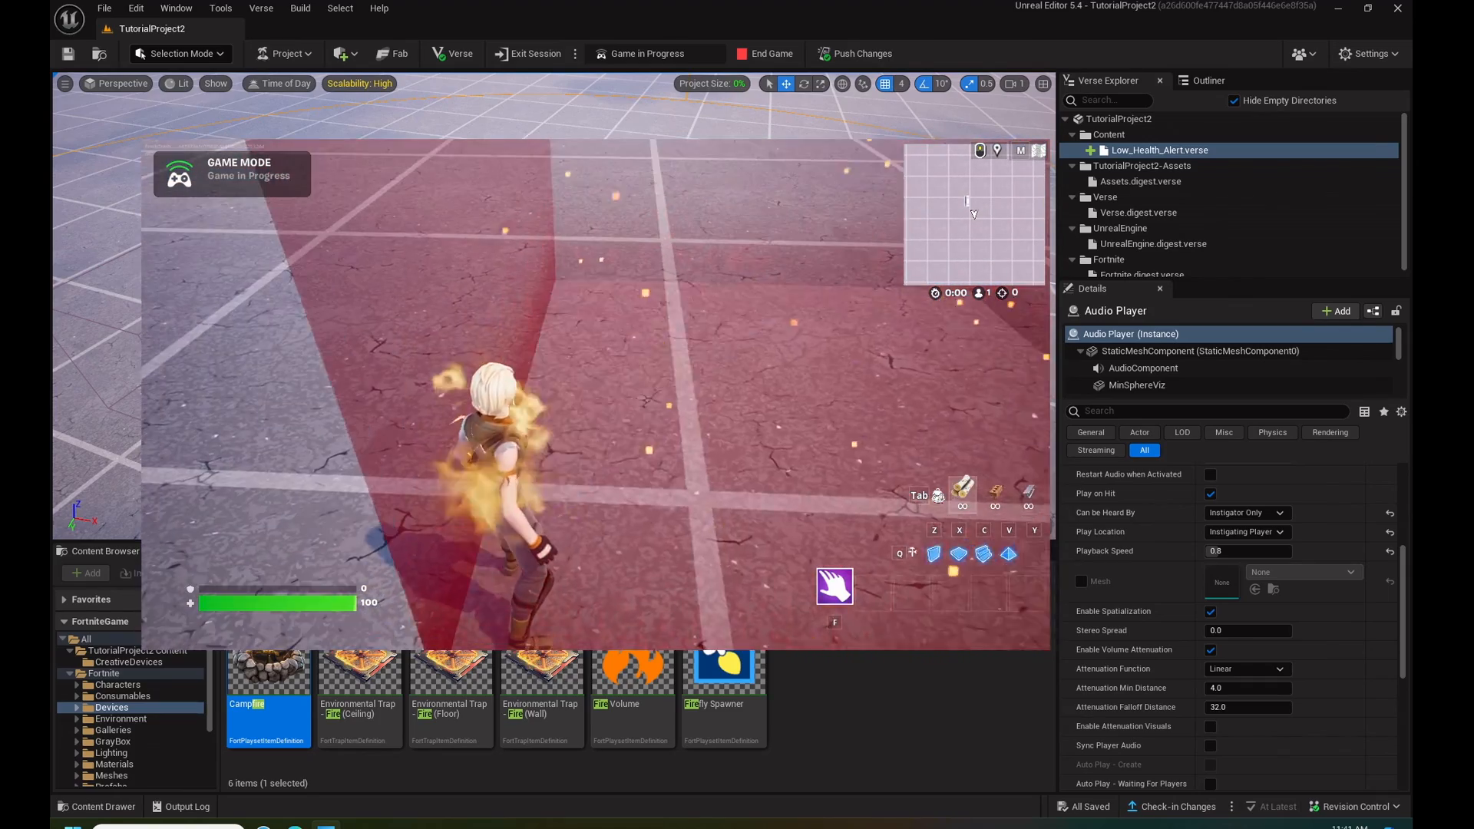
pyautogui.press('w')
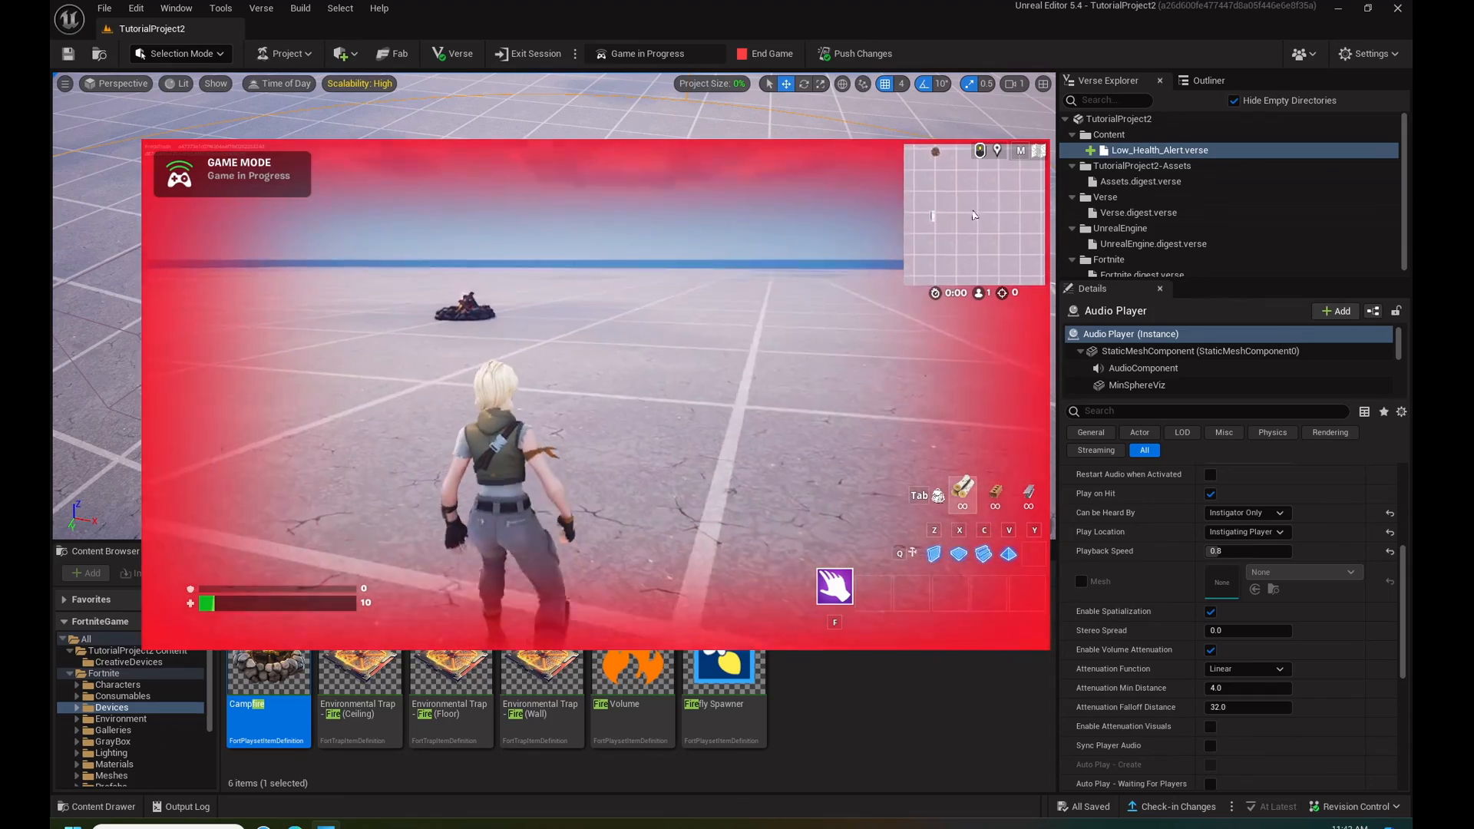
pyautogui.press('w')
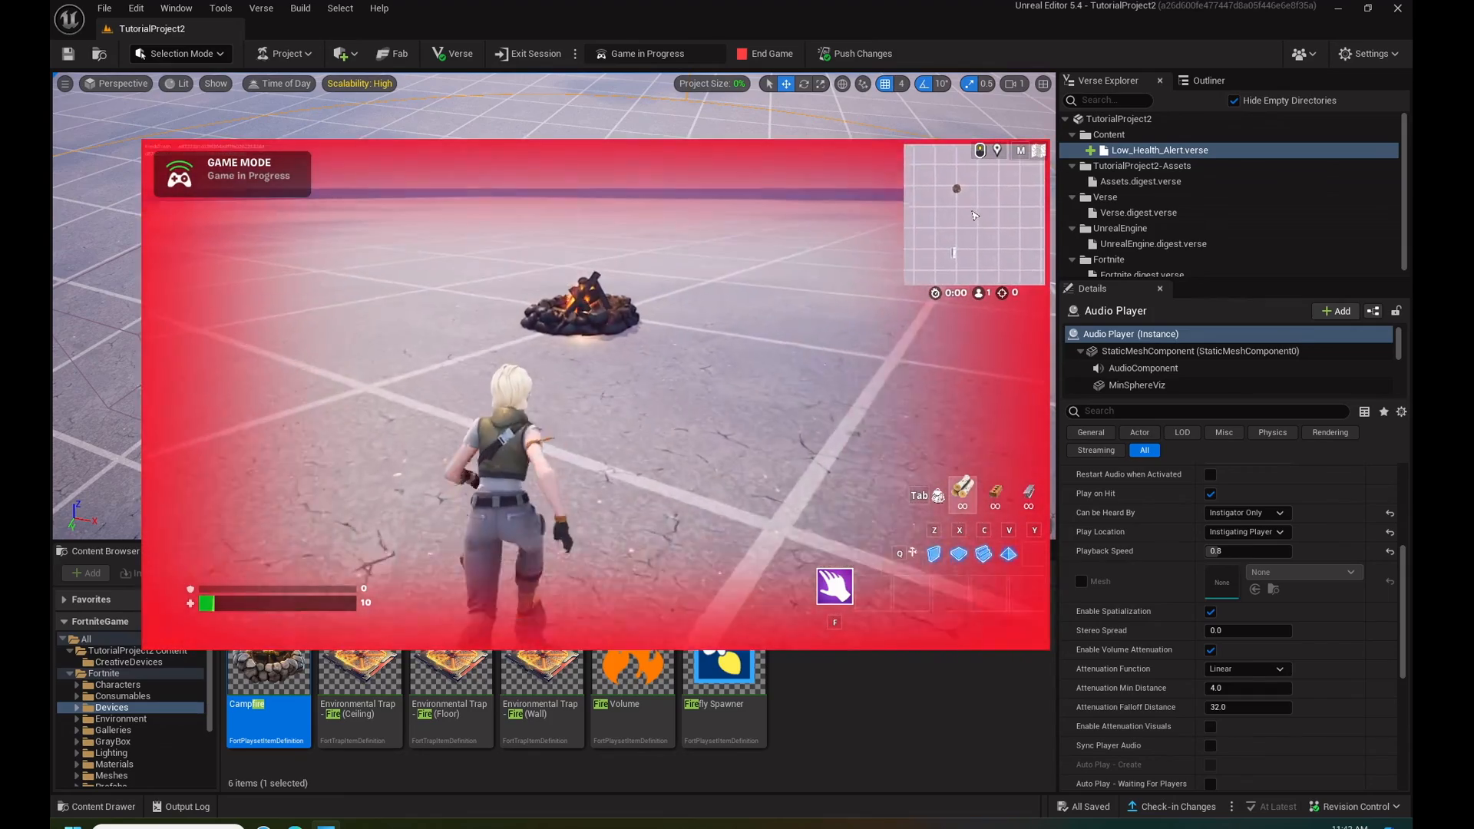
pyautogui.press('w')
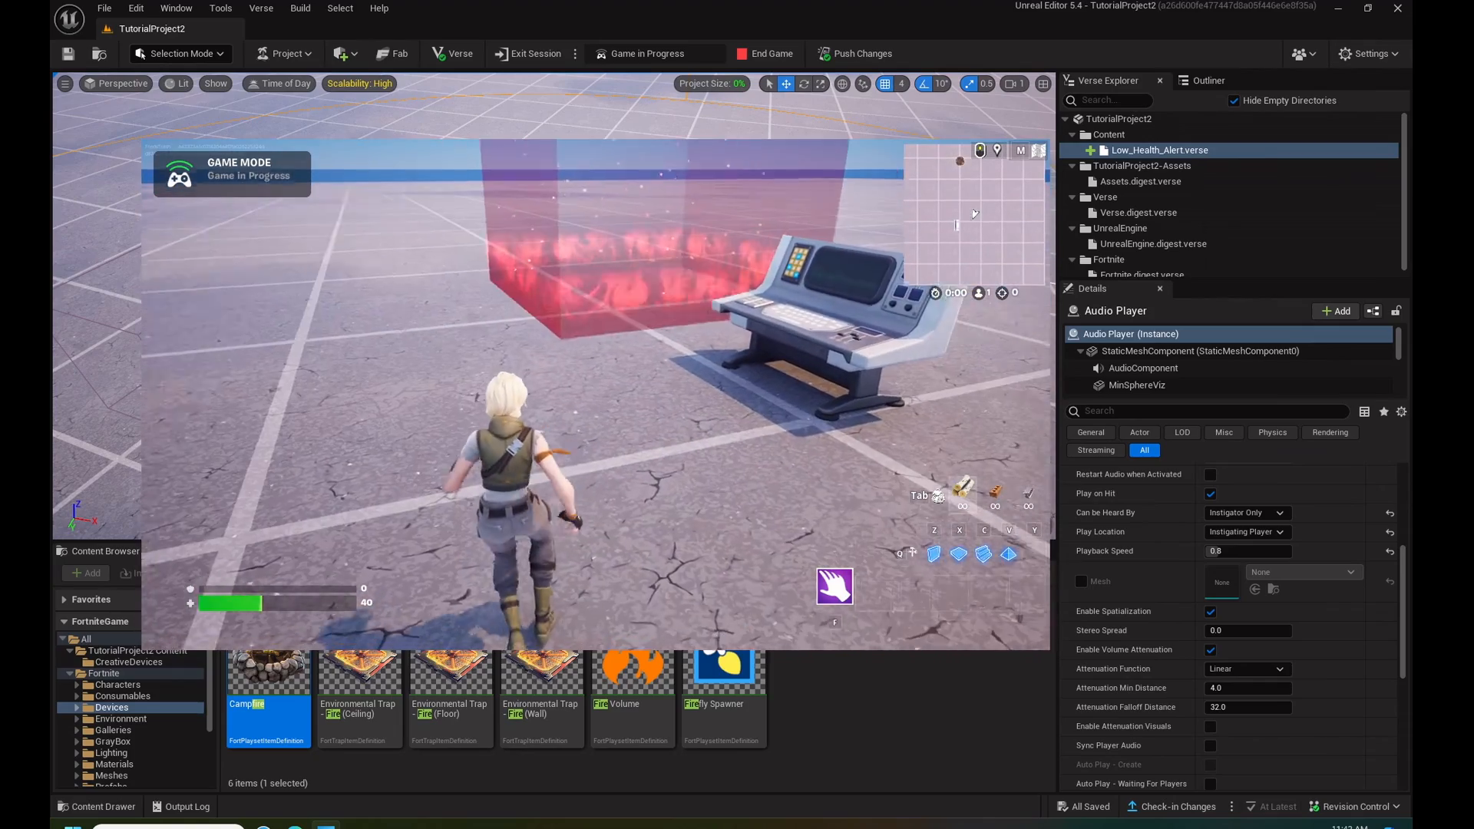
pyautogui.hotkey('alt', 'Tab')
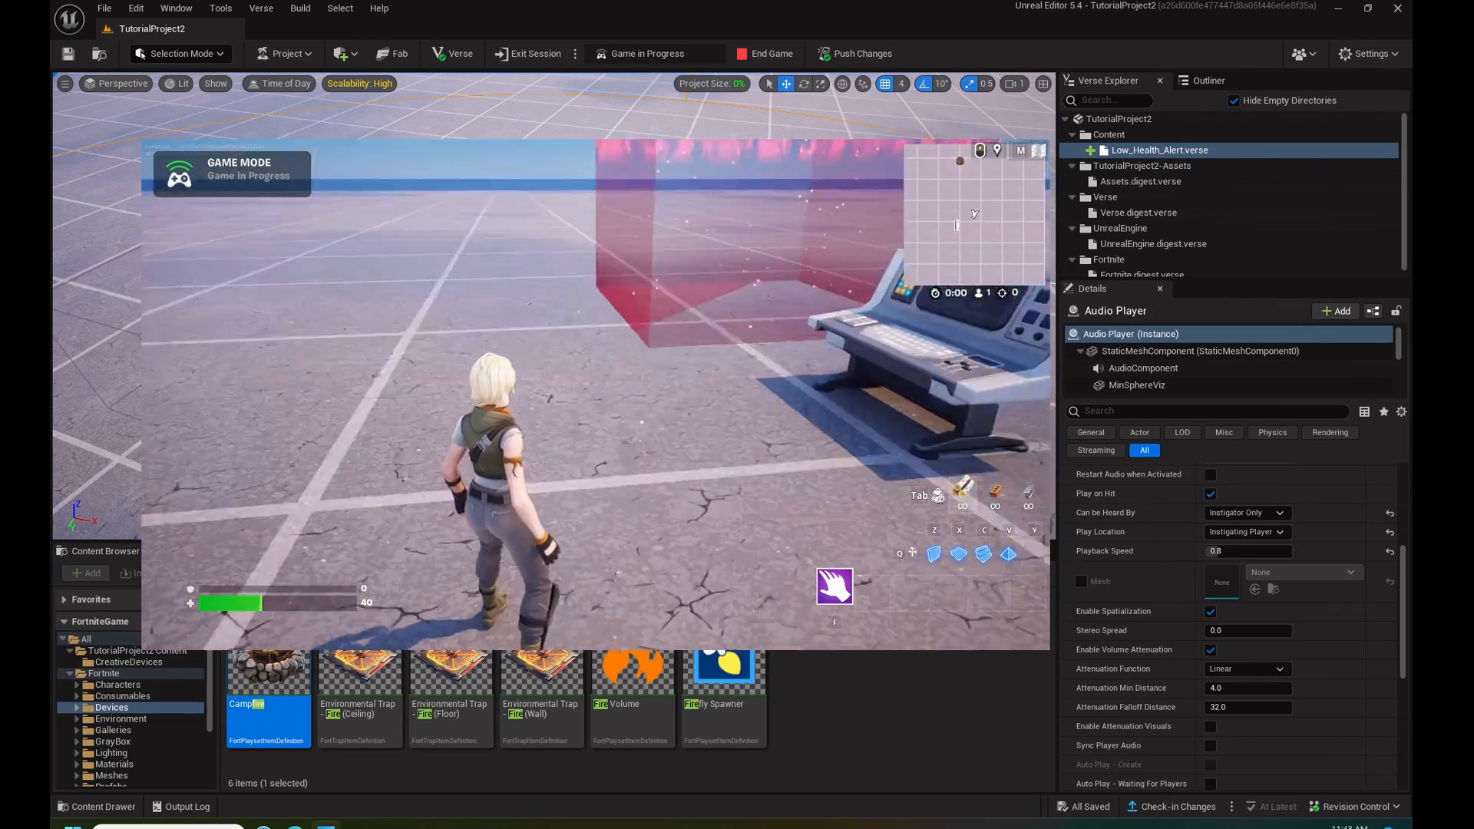